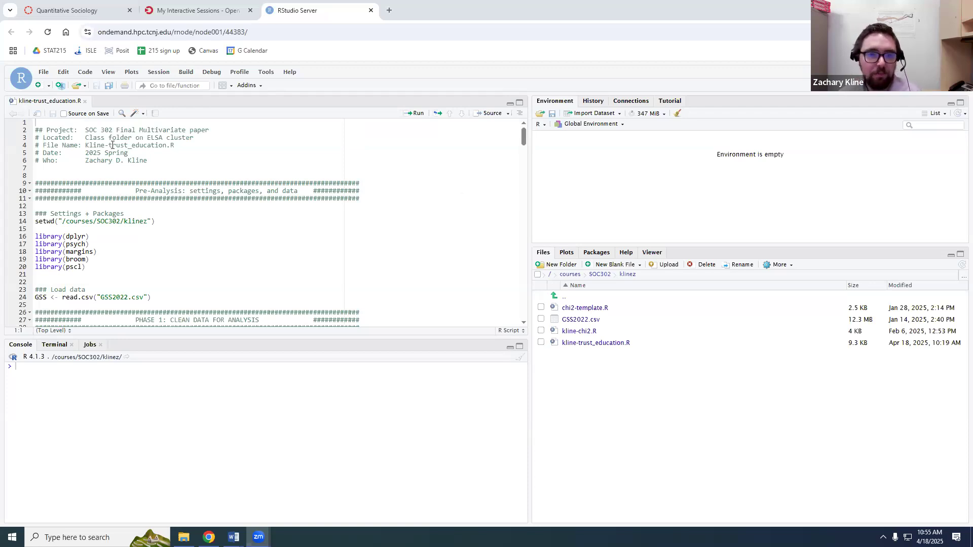
# - Review the script's header comments, working directory setting and block of library() calls
pyautogui.moveTo(51, 123); pyautogui.dragTo(264, 229)
pyautogui.scroll(-2, 270, 211)
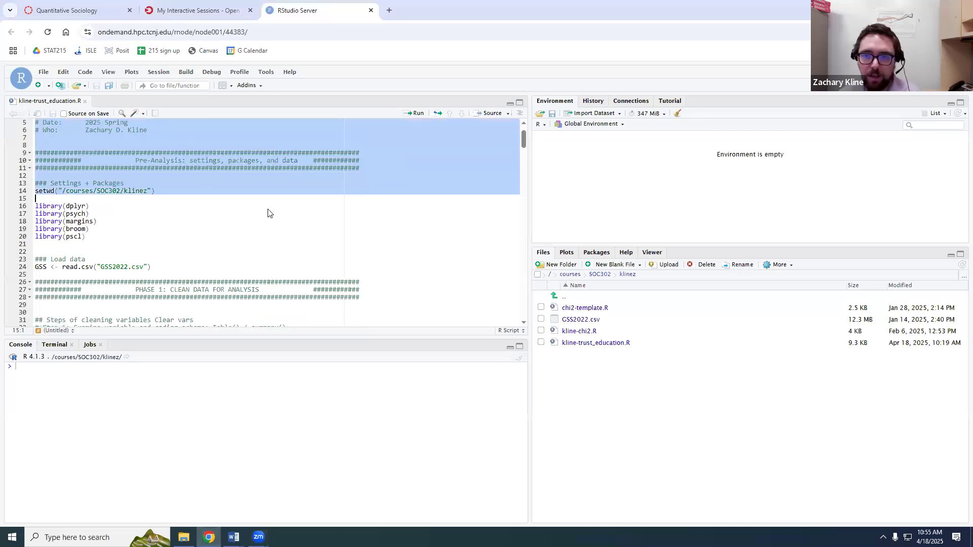
pyautogui.click(156, 232)
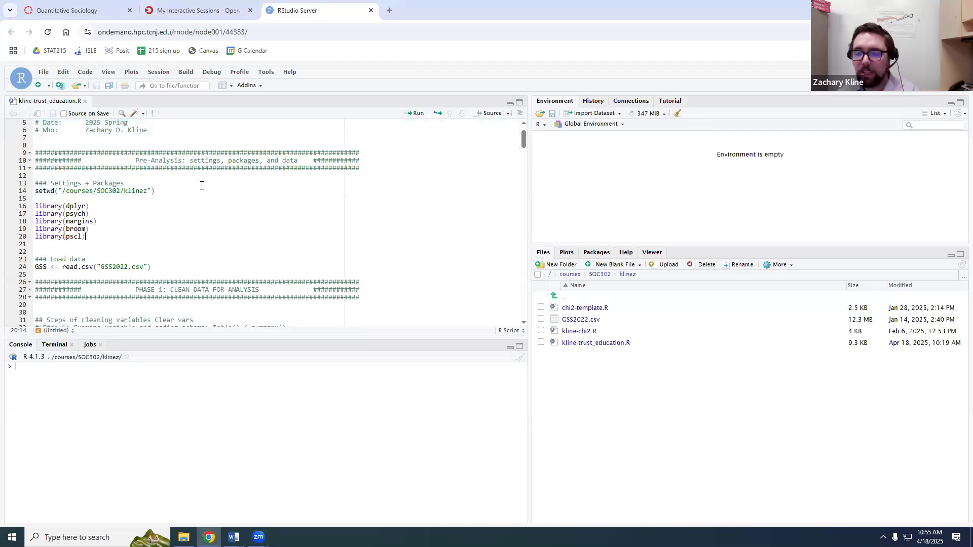
pyautogui.hotkey('shift', 'Up')
pyautogui.hotkey('shift', 'Up')
pyautogui.hotkey('shift', 'Up')
pyautogui.hotkey('shift', 'Up')
pyautogui.hotkey('shift', 'Home')
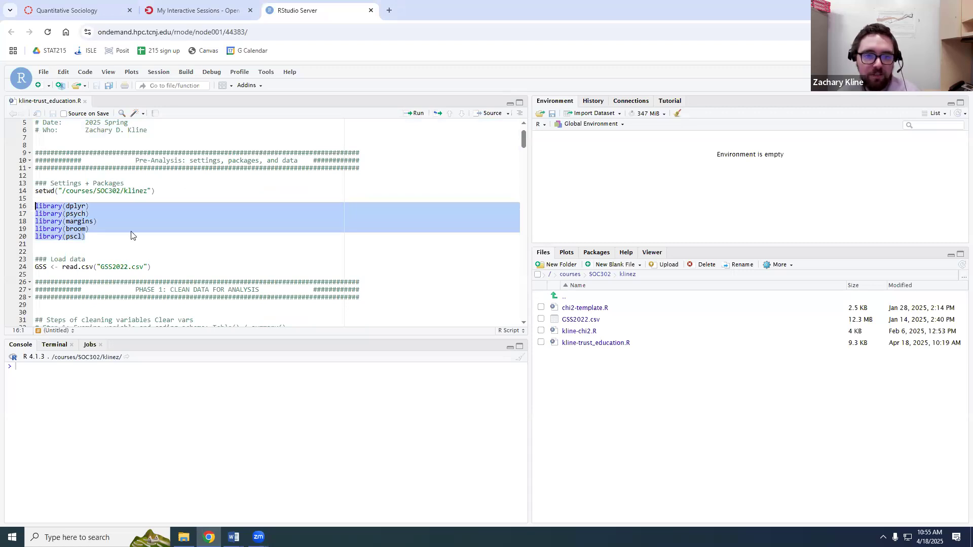
pyautogui.click(131, 232)
# - Examine the individual packages loaded by the script: dplyr, psych, margins, broom and pscl
pyautogui.doubleClick(79, 206)
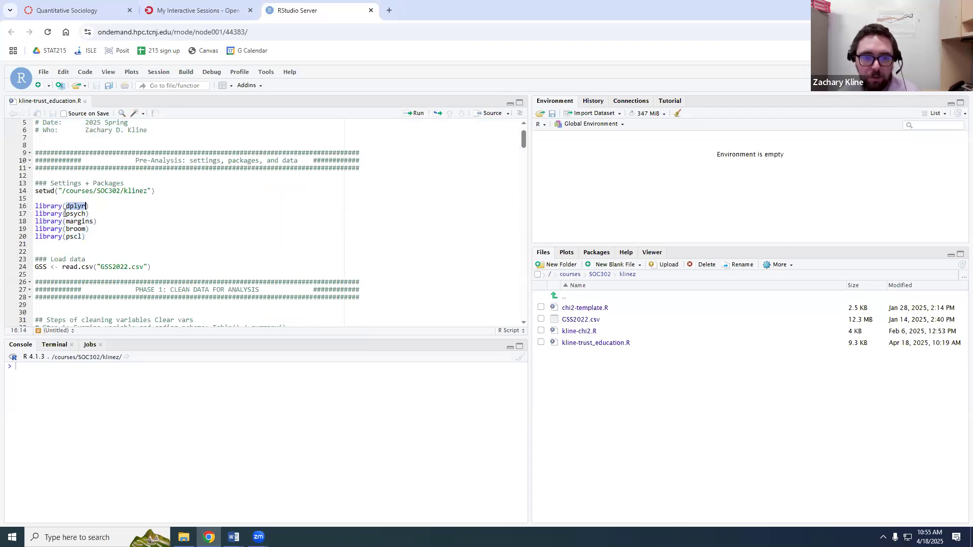
pyautogui.click(75, 214)
pyautogui.doubleClick(76, 214)
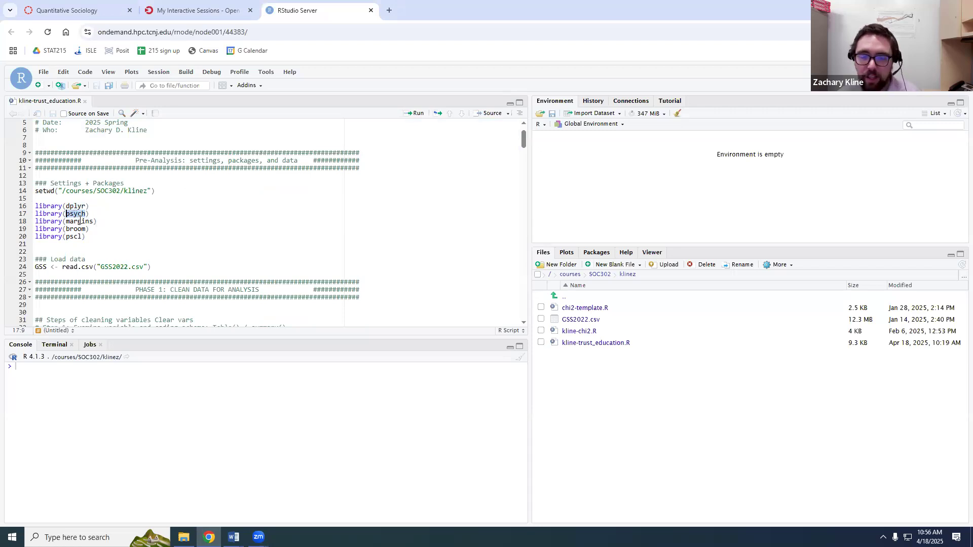
pyautogui.doubleClick(79, 221)
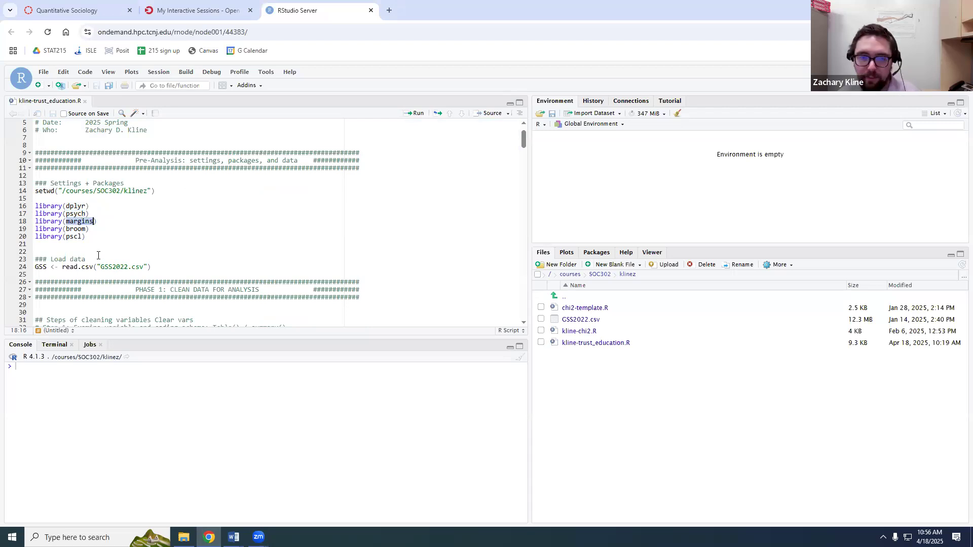
pyautogui.doubleClick(81, 229)
pyautogui.doubleClick(75, 237)
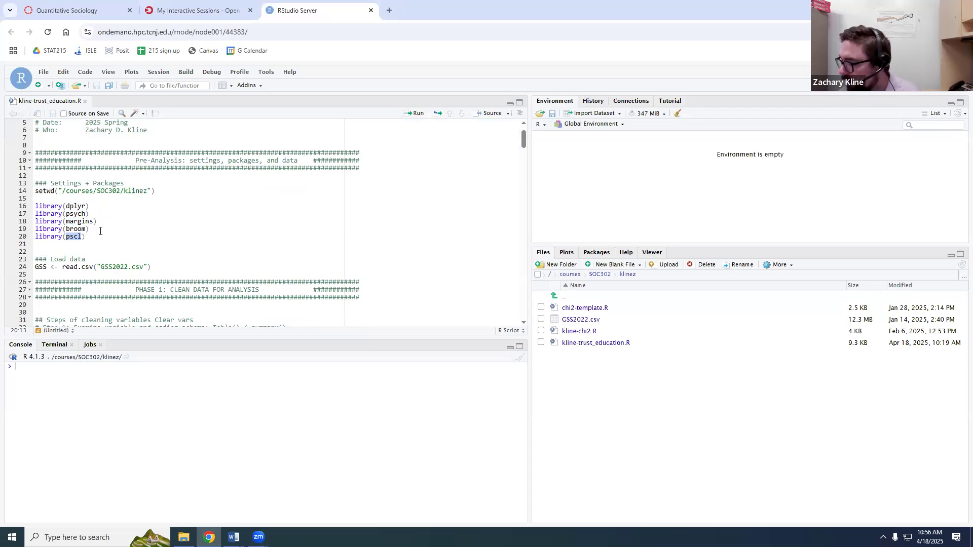
pyautogui.doubleClick(82, 229)
pyautogui.doubleClick(77, 238)
pyautogui.doubleClick(76, 229)
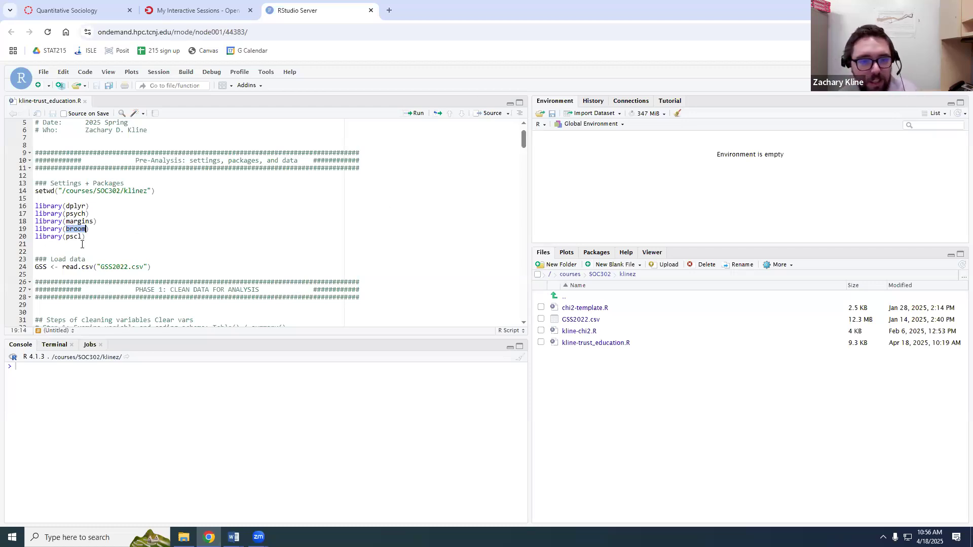
pyautogui.tripleClick(76, 237)
pyautogui.tripleClick(75, 229)
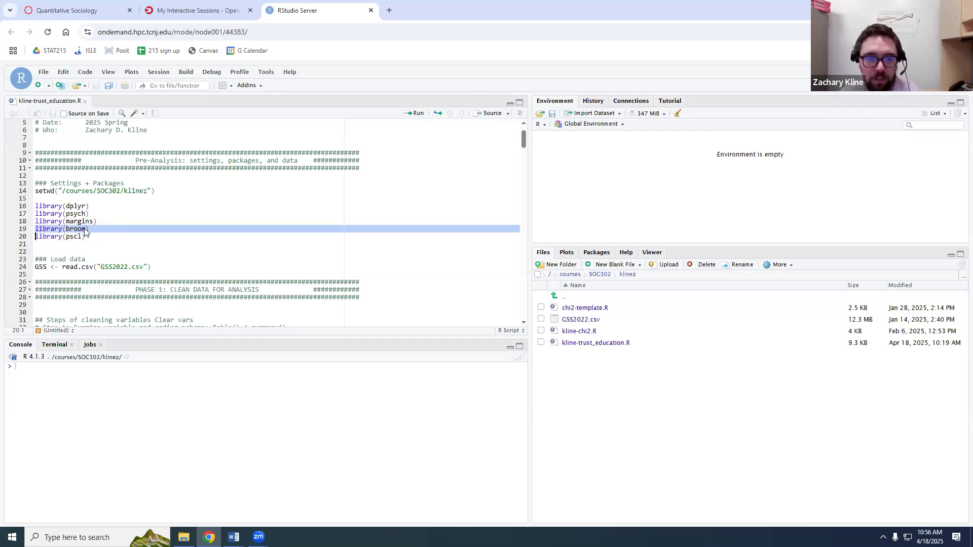
pyautogui.click(93, 246)
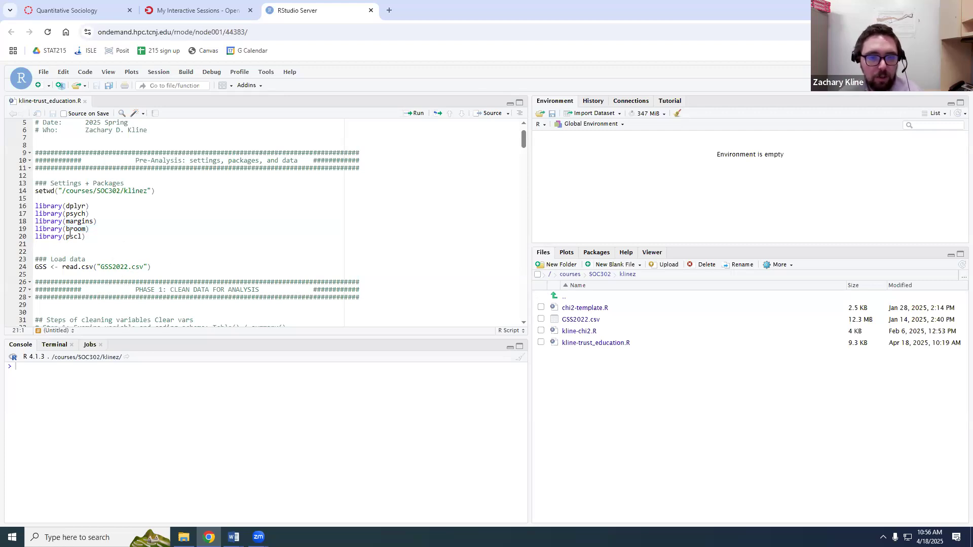
# - Install the broom package with install.packages("broom") in the console, allowing the R session to restart
pyautogui.moveTo(86, 236); pyautogui.dragTo(31, 206)
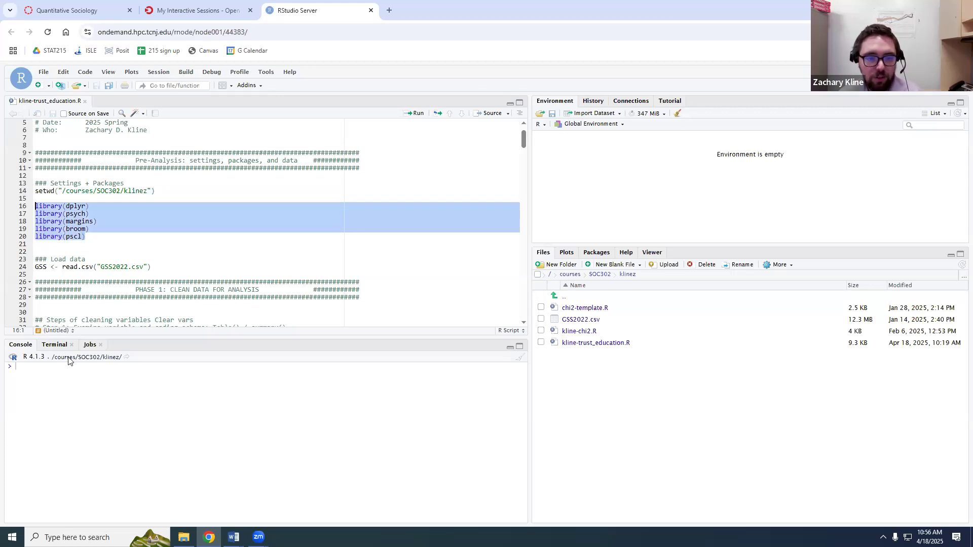
pyautogui.write('install')
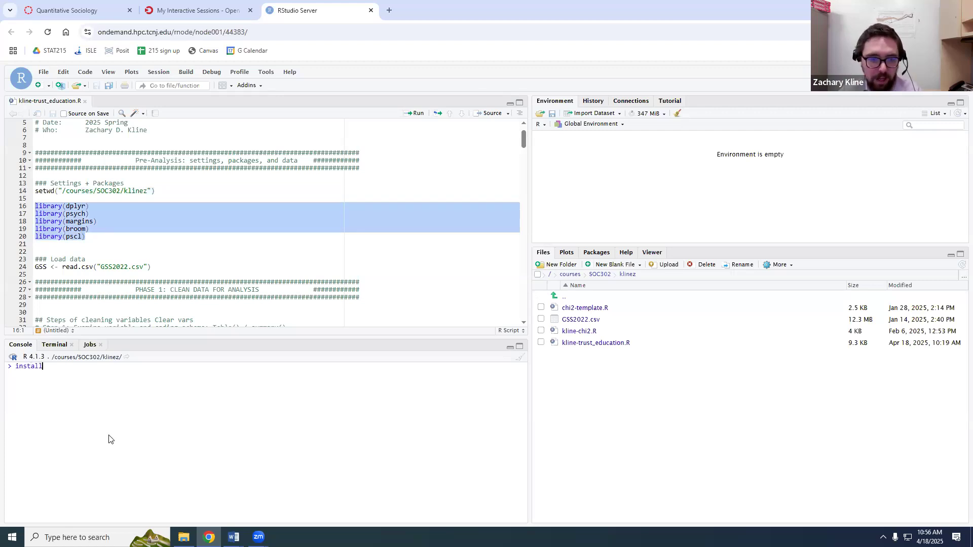
pyautogui.write('.pack')
pyautogui.press('Tab')
pyautogui.write('"br')
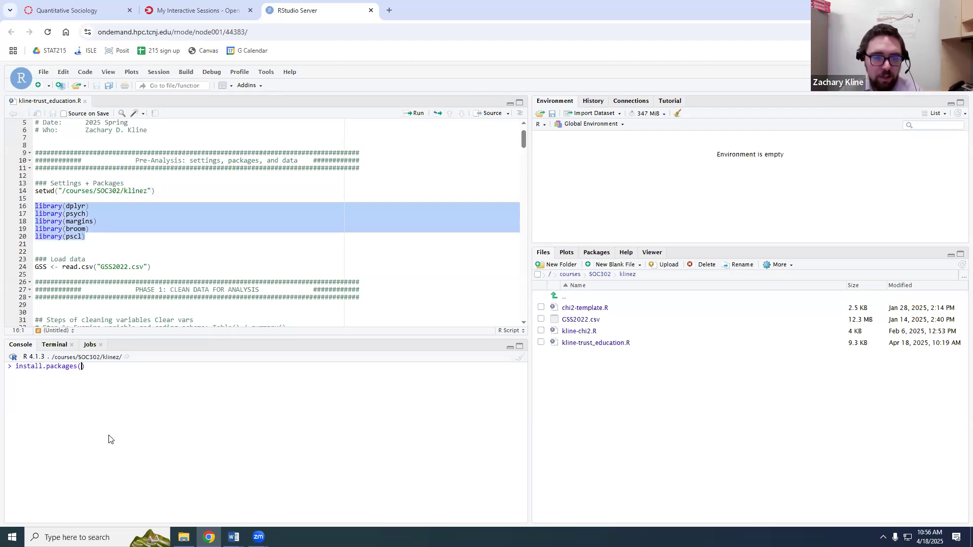
pyautogui.write('oom')
pyautogui.press('Return')
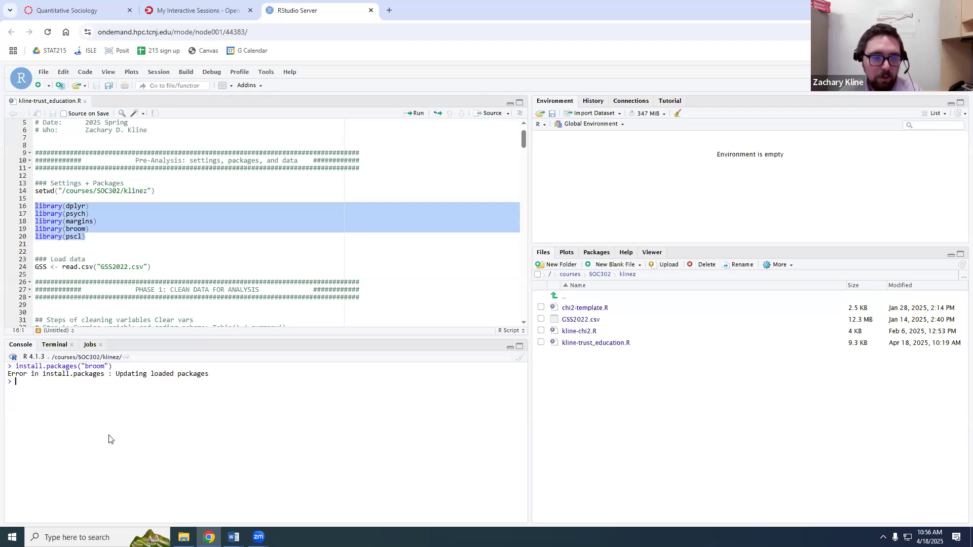
pyautogui.click(443, 342)
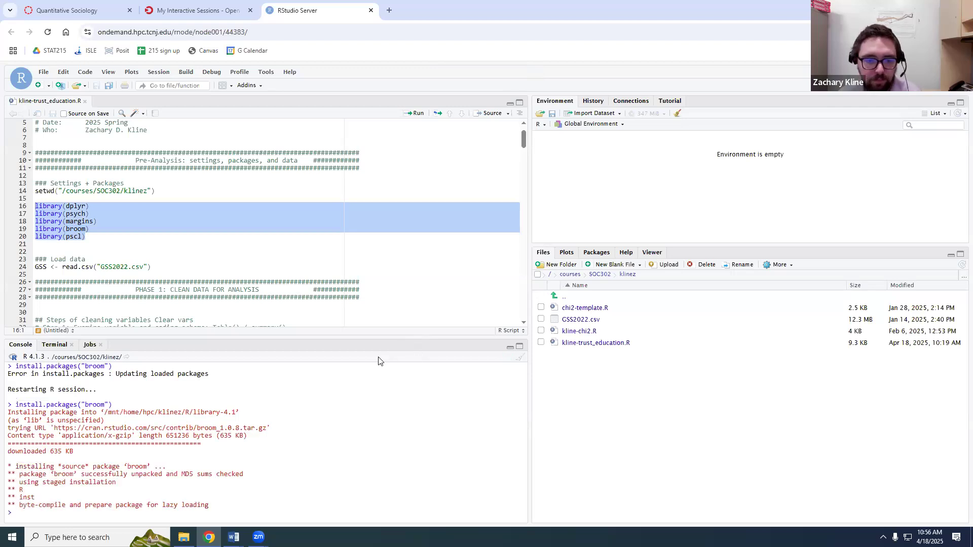
# - Review the library() calls and the read.csv line that loads GSS2022.csv in the pre-analysis section
pyautogui.tripleClick(109, 268)
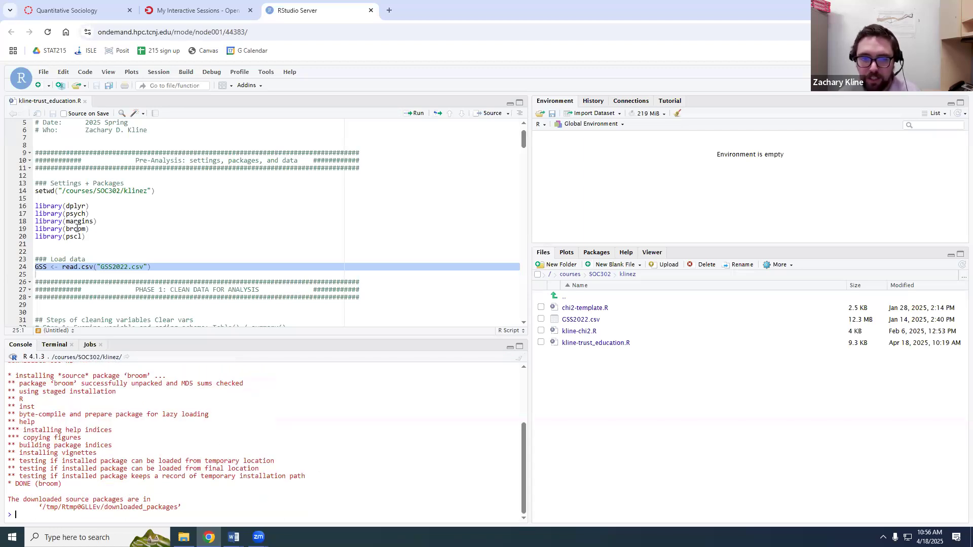
pyautogui.moveTo(41, 245); pyautogui.dragTo(37, 208)
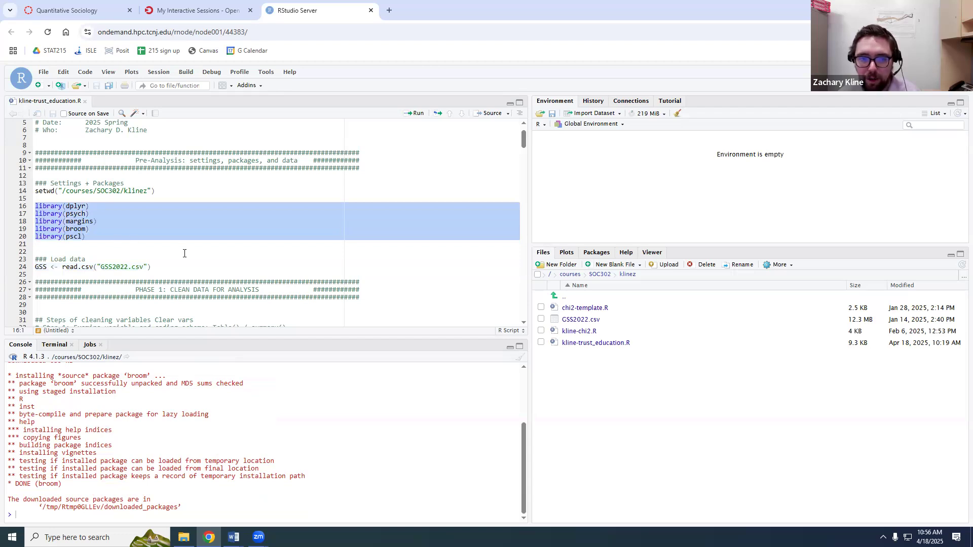
pyautogui.tripleClick(144, 267)
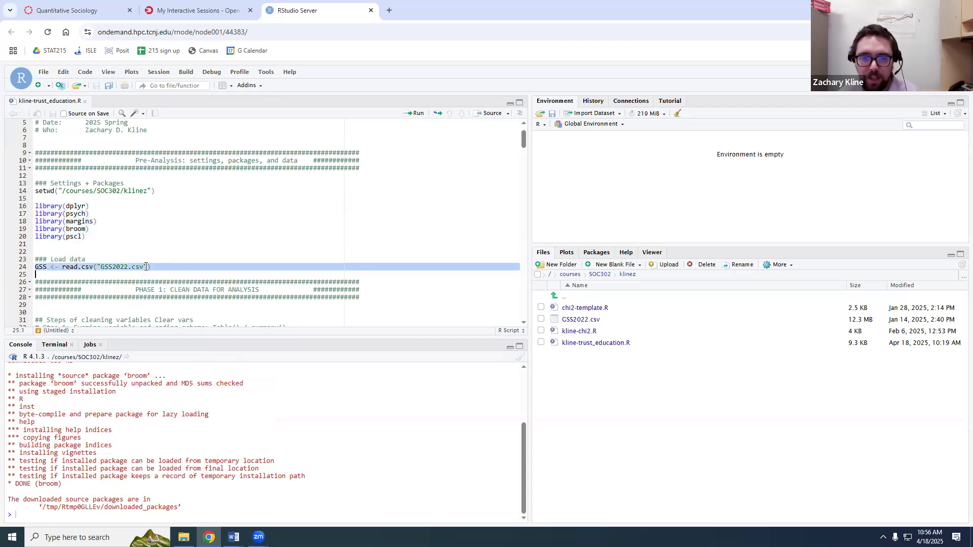
pyautogui.scroll(-3, 173, 257)
pyautogui.scroll(4, 174, 257)
pyautogui.scroll(-3, 173, 257)
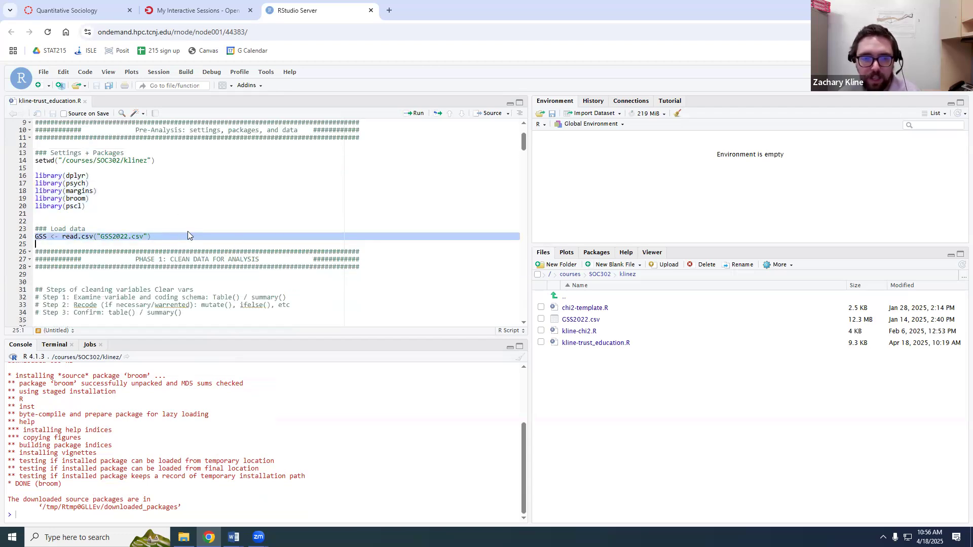
pyautogui.scroll(3, 203, 231)
pyautogui.scroll(-6, 207, 238)
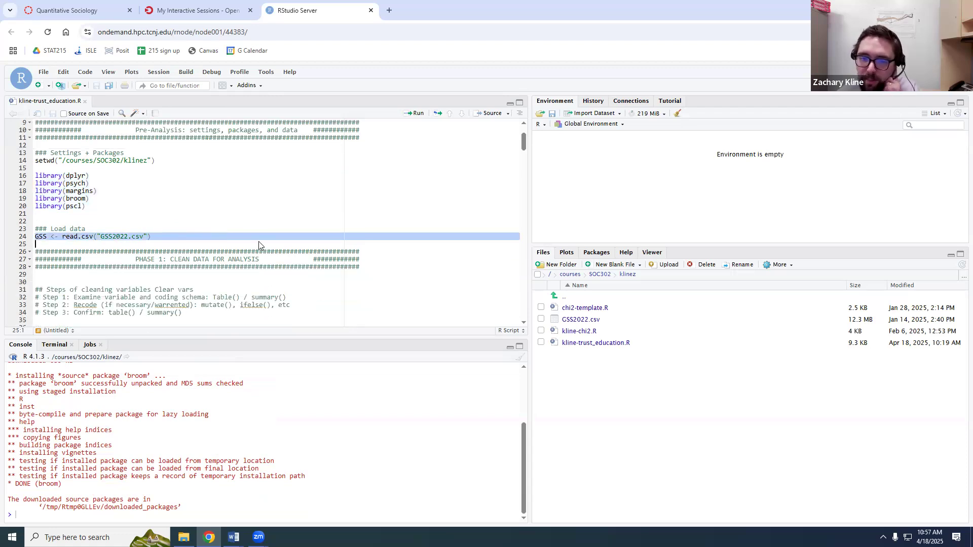
pyautogui.scroll(6, 211, 248)
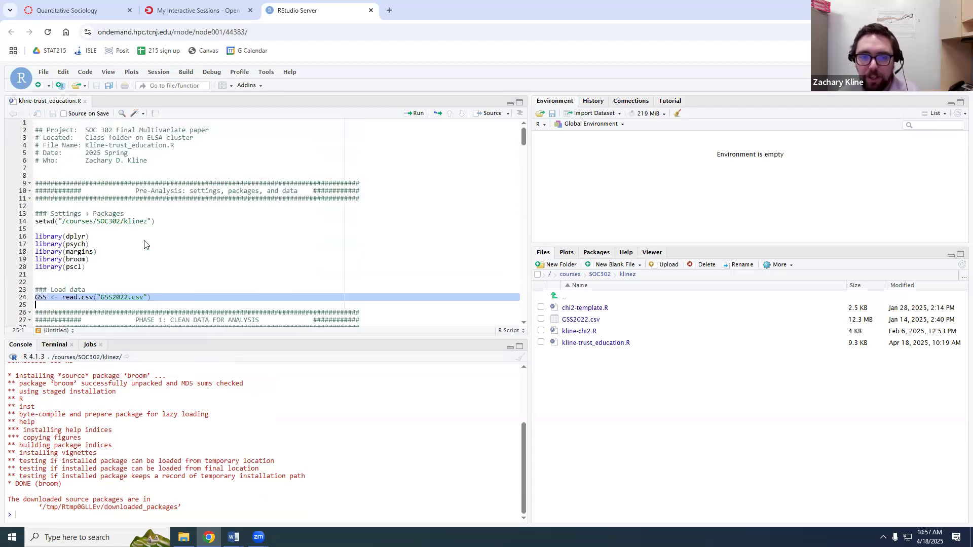
pyautogui.click(147, 277)
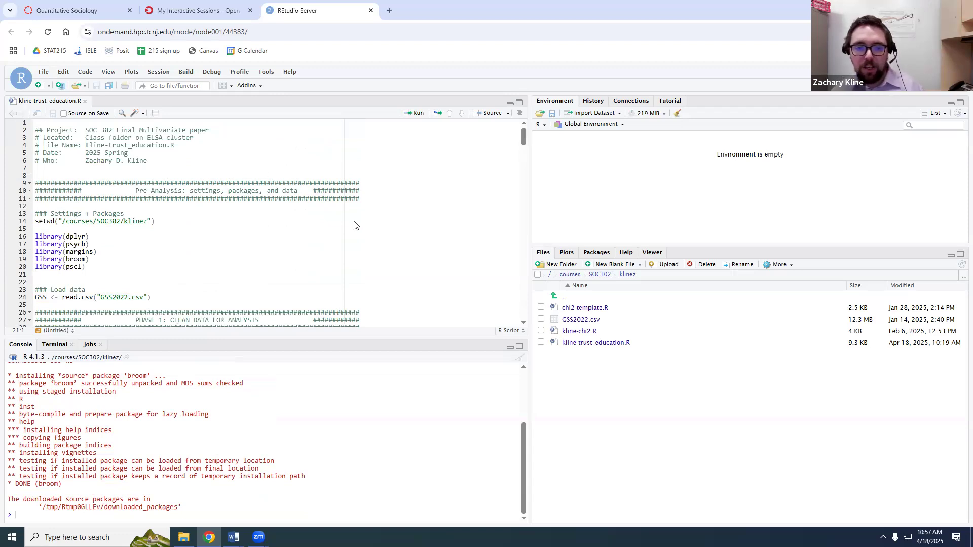
# - Run the pre-analysis code from the working directory setting through the library calls to loading GSS2022.csv into GSS
pyautogui.scroll(-3, 249, 271)
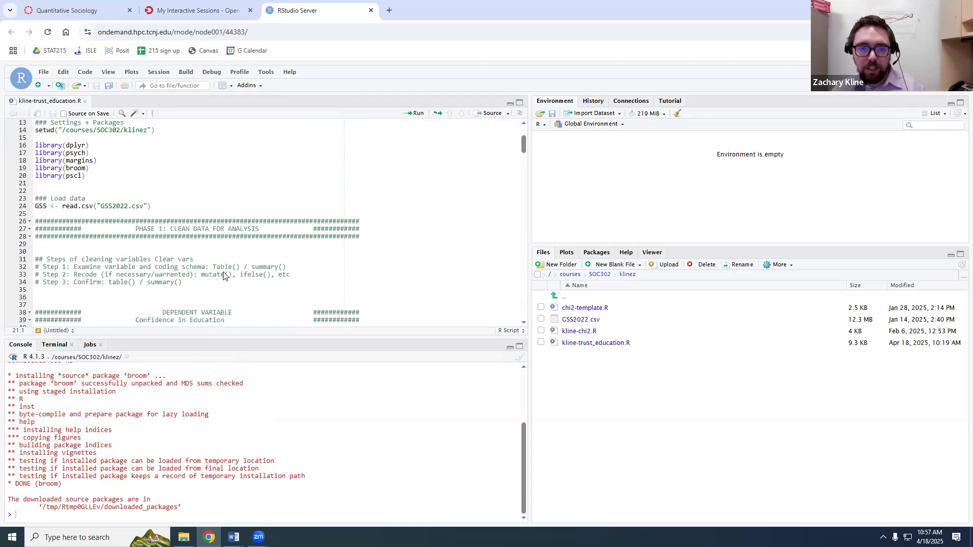
pyautogui.scroll(3, 238, 270)
pyautogui.moveTo(175, 298); pyautogui.dragTo(36, 299)
pyautogui.click(149, 278)
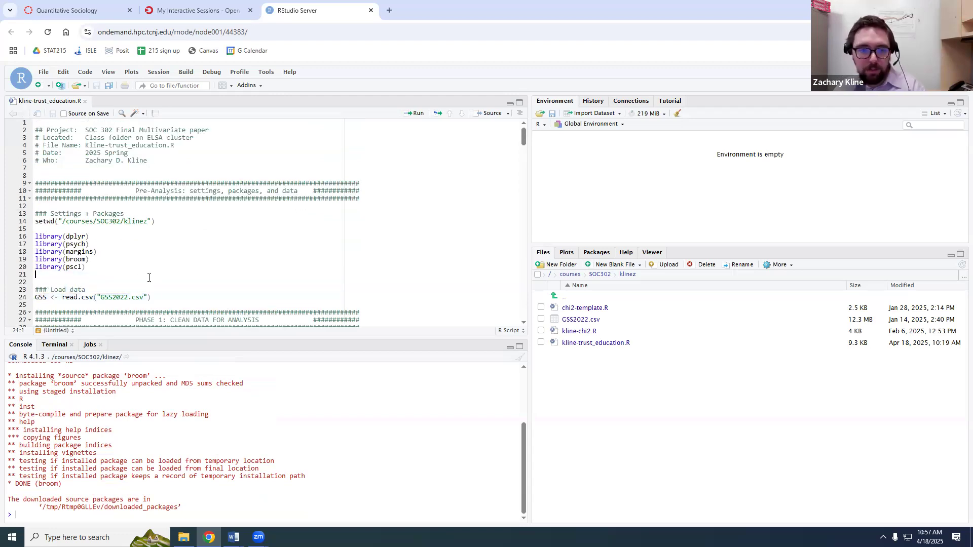
pyautogui.moveTo(178, 300); pyautogui.dragTo(29, 283)
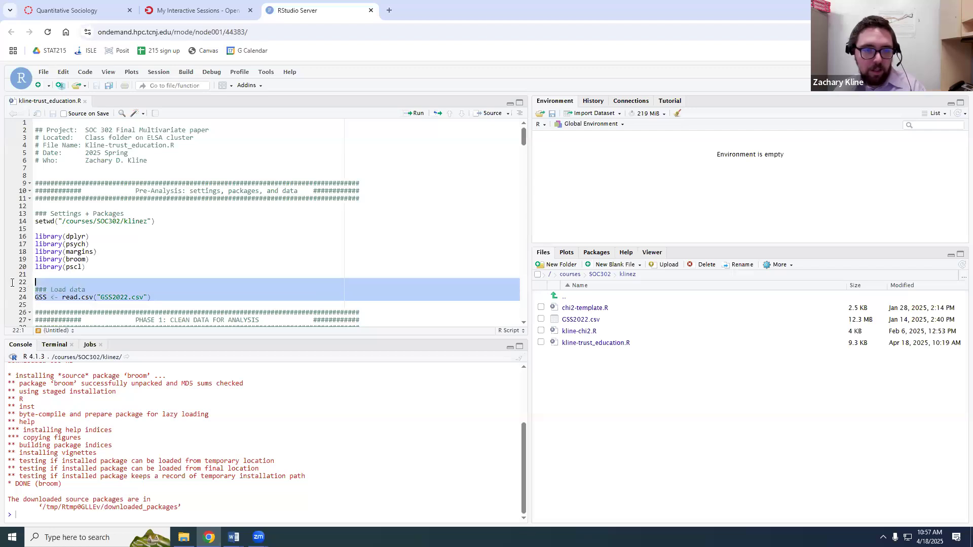
pyautogui.click(263, 265)
pyautogui.moveTo(64, 219); pyautogui.dragTo(38, 216)
pyautogui.moveTo(174, 299); pyautogui.dragTo(34, 198)
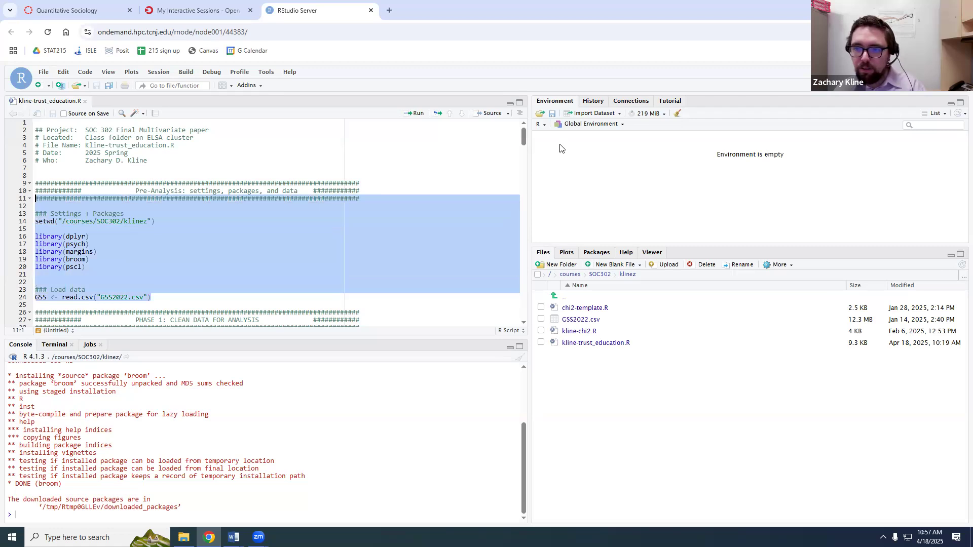
pyautogui.click(417, 113)
pyautogui.scroll(-1, 283, 182)
pyautogui.scroll(-2, 282, 182)
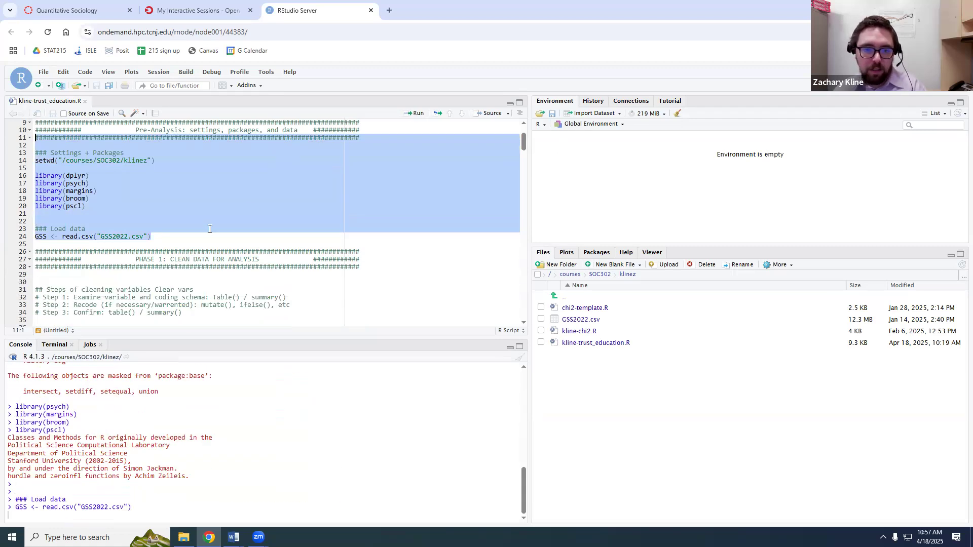
pyautogui.click(211, 234)
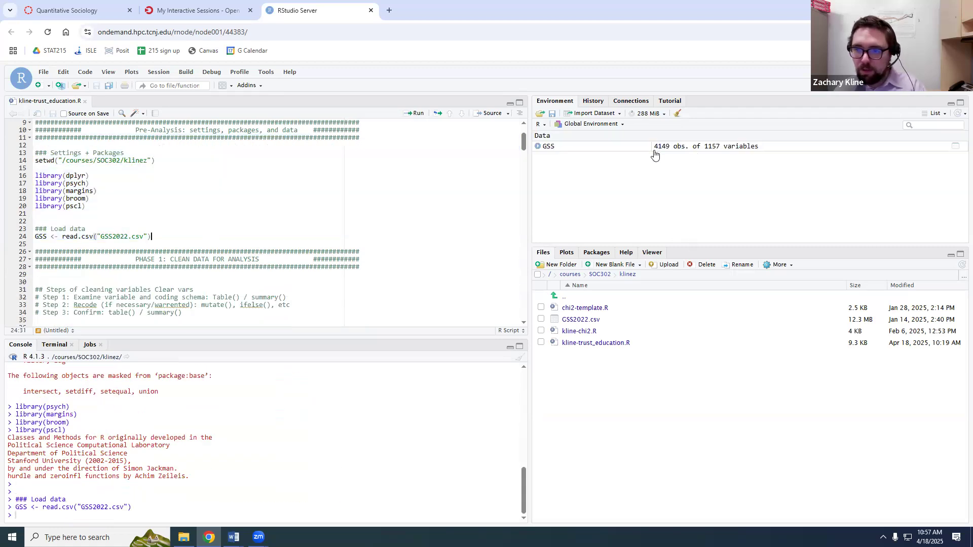
# - Change Table() to lowercase table() in the Step 1 comment of the Phase 1 variable-cleaning instructions
pyautogui.scroll(-4, 226, 239)
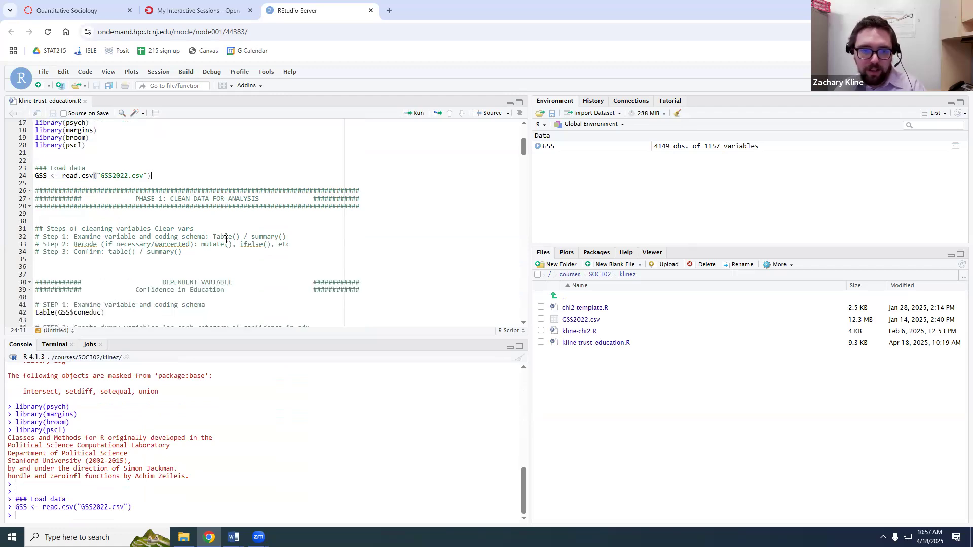
pyautogui.scroll(-1, 87, 209)
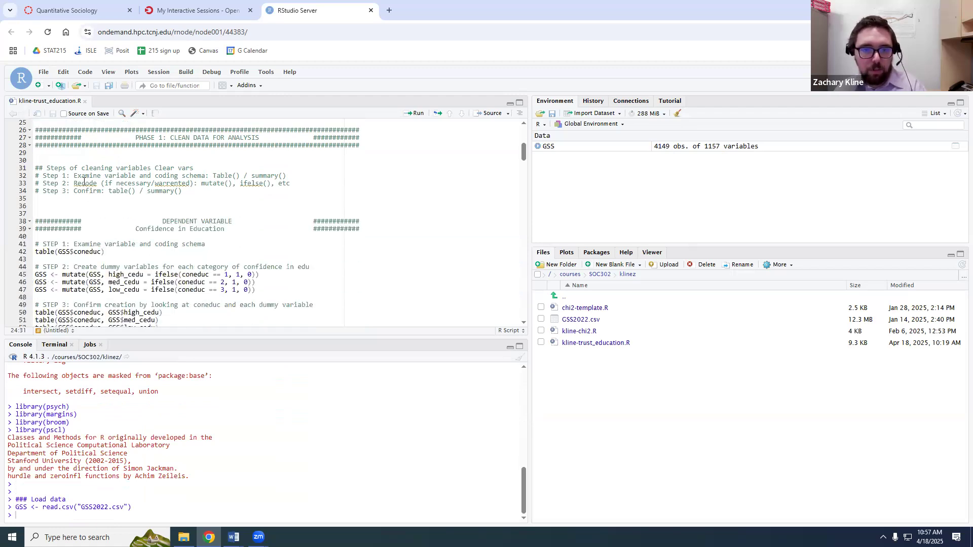
pyautogui.moveTo(37, 166); pyautogui.dragTo(226, 199)
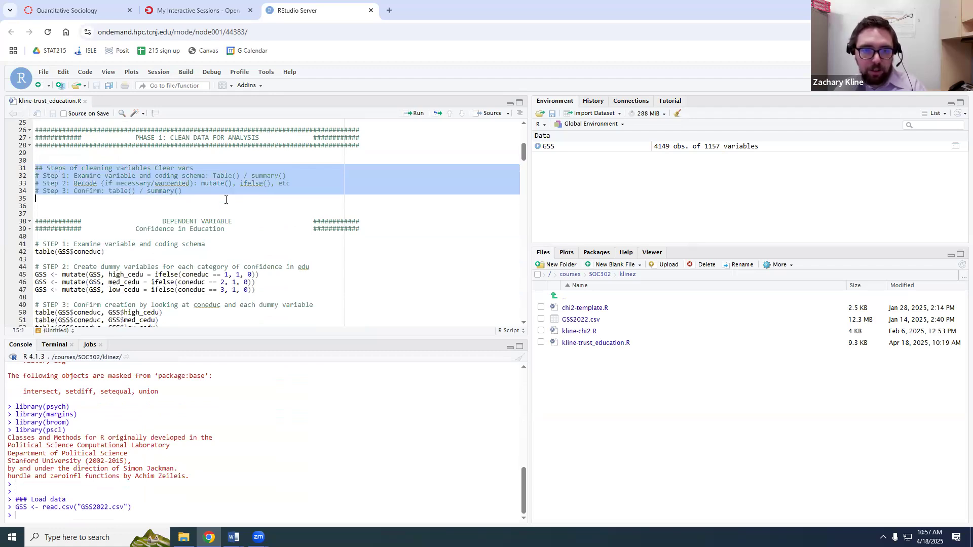
pyautogui.moveTo(83, 176); pyautogui.dragTo(195, 177)
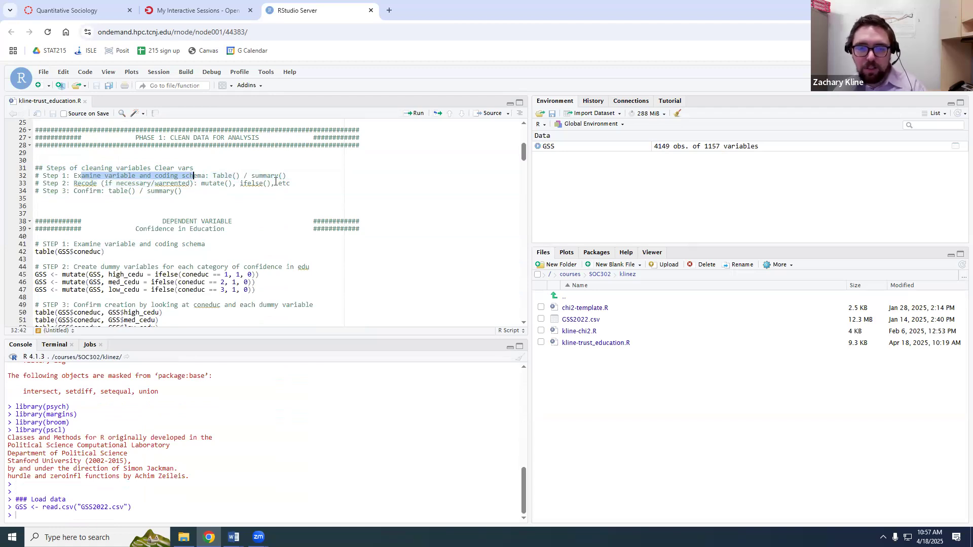
pyautogui.click(217, 176)
pyautogui.press('BackSpace')
pyautogui.write('t')
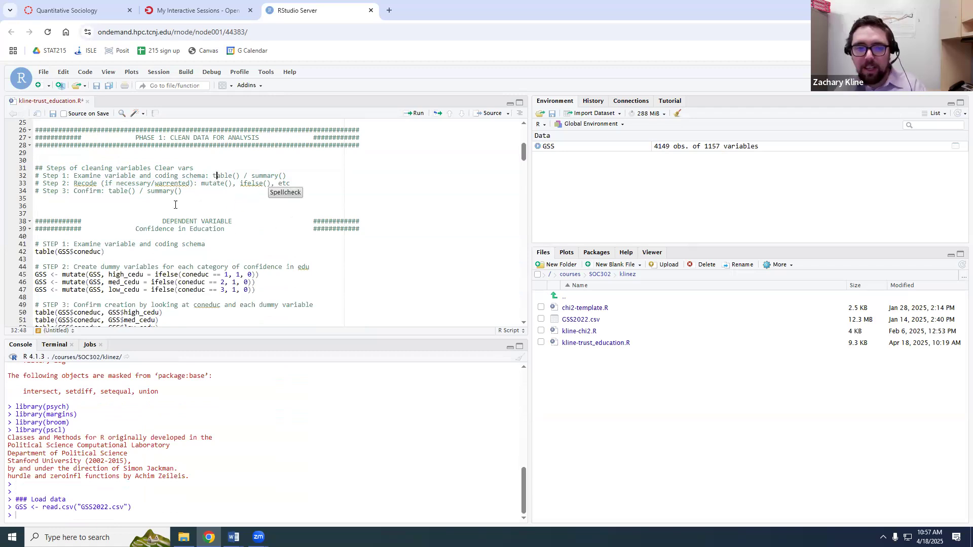
# - Review the Step 3 confirm and Step 2 recode comments in the variable-cleaning instructions
pyautogui.moveTo(185, 192); pyautogui.dragTo(32, 191)
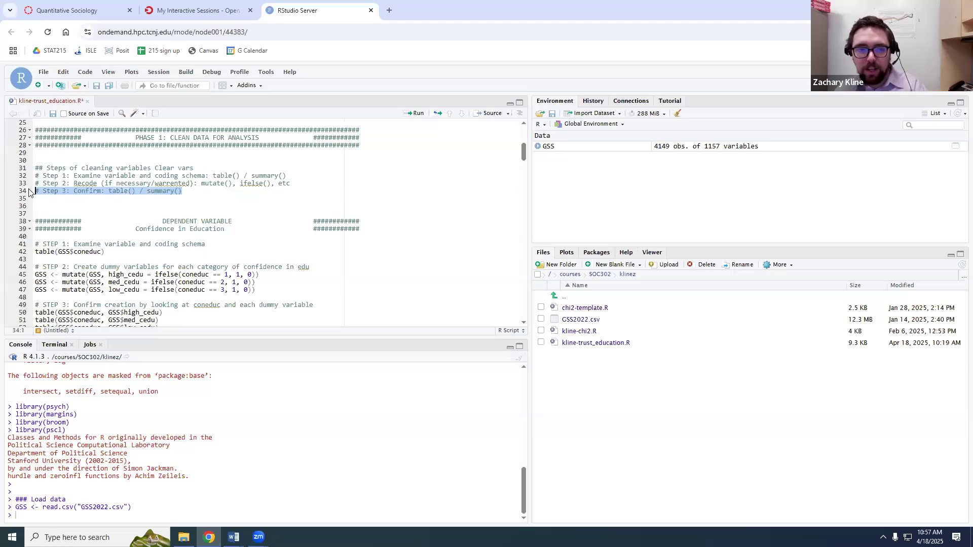
pyautogui.click(137, 185)
pyautogui.tripleClick(137, 185)
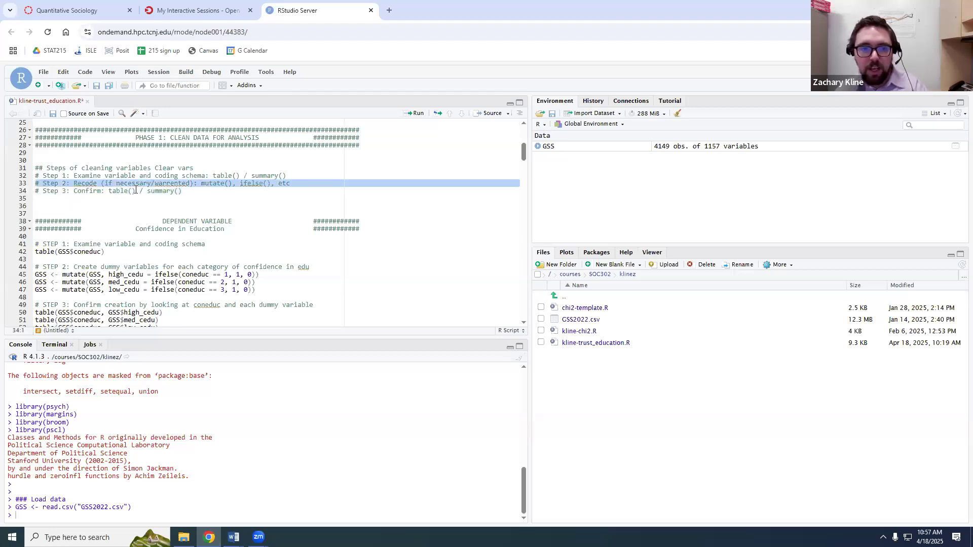
# - Run the Step 1 frequency table of GSS$coneduc in the dependent variable section
pyautogui.click(331, 183)
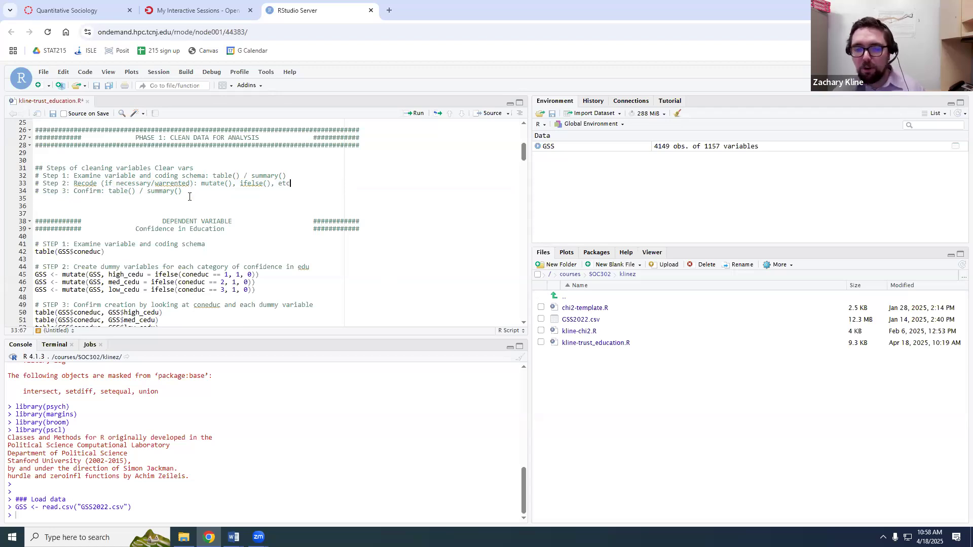
pyautogui.scroll(-1, 218, 188)
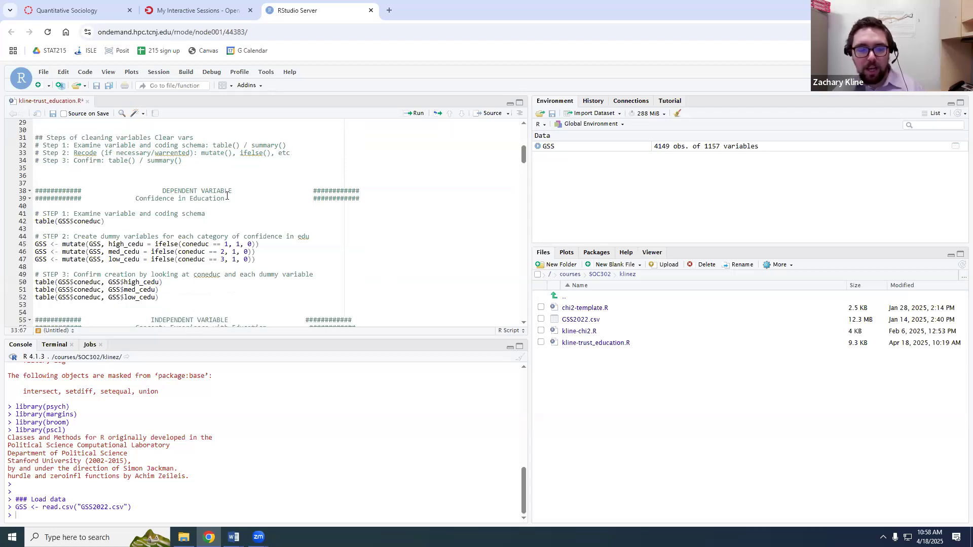
pyautogui.scroll(-1, 143, 218)
pyautogui.scroll(1, 144, 218)
pyautogui.moveTo(38, 168); pyautogui.dragTo(29, 159)
pyautogui.click(103, 221)
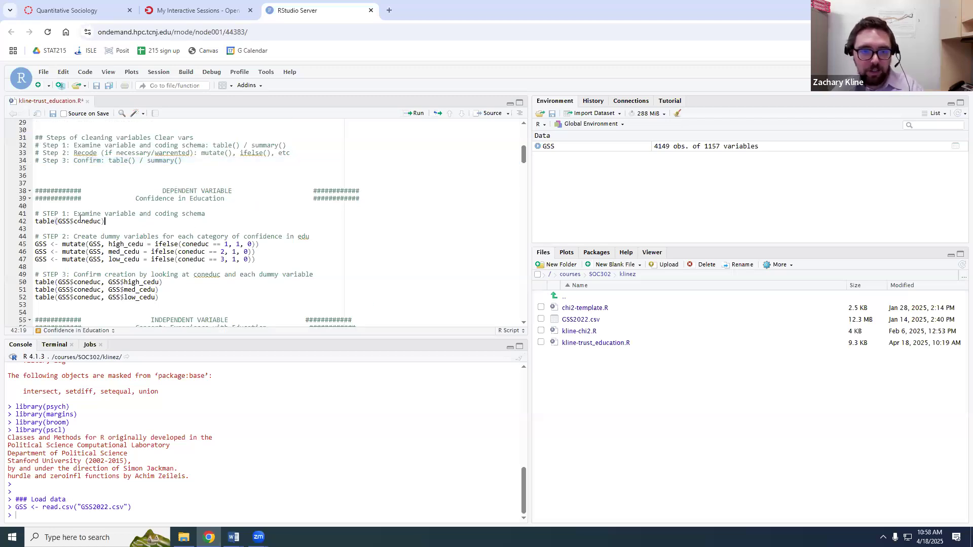
pyautogui.tripleClick(99, 221)
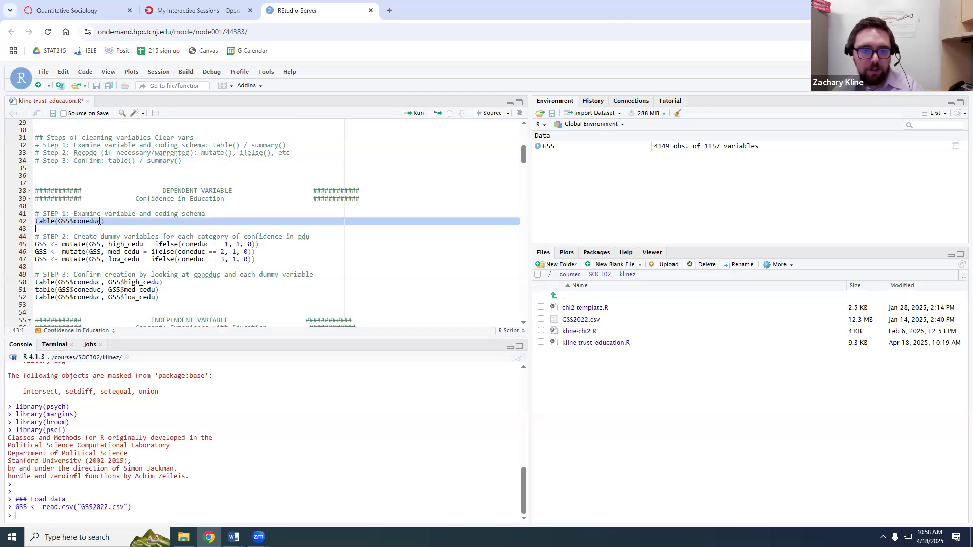
pyautogui.click(414, 114)
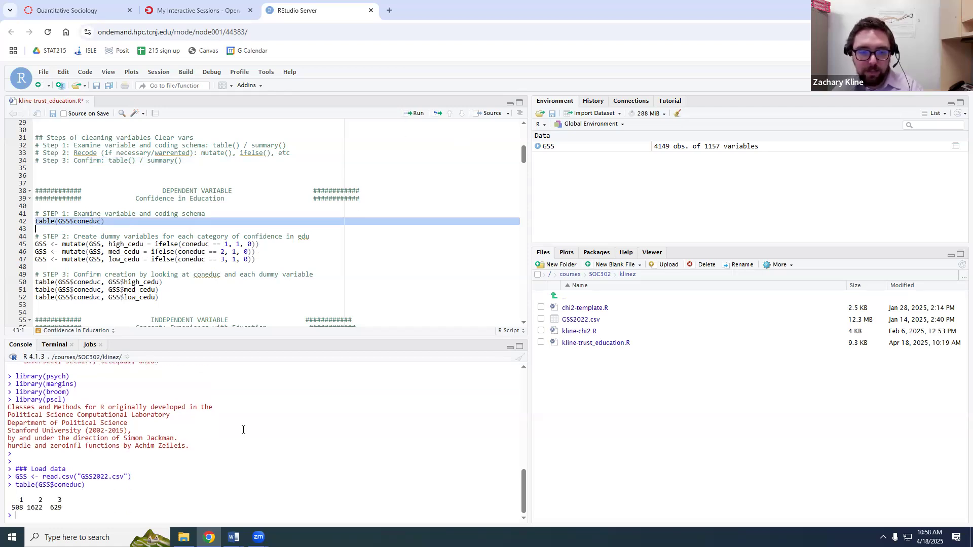
# - Examine the frequency of each coneduc category, 1 through 3, in the console output
pyautogui.moveTo(41, 484); pyautogui.dragTo(77, 485)
pyautogui.click(77, 488)
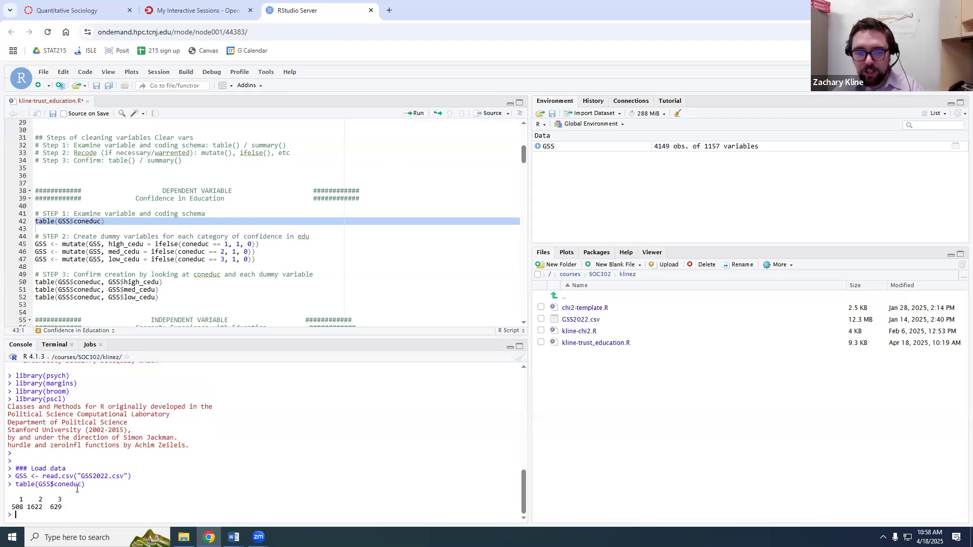
pyautogui.doubleClick(20, 507)
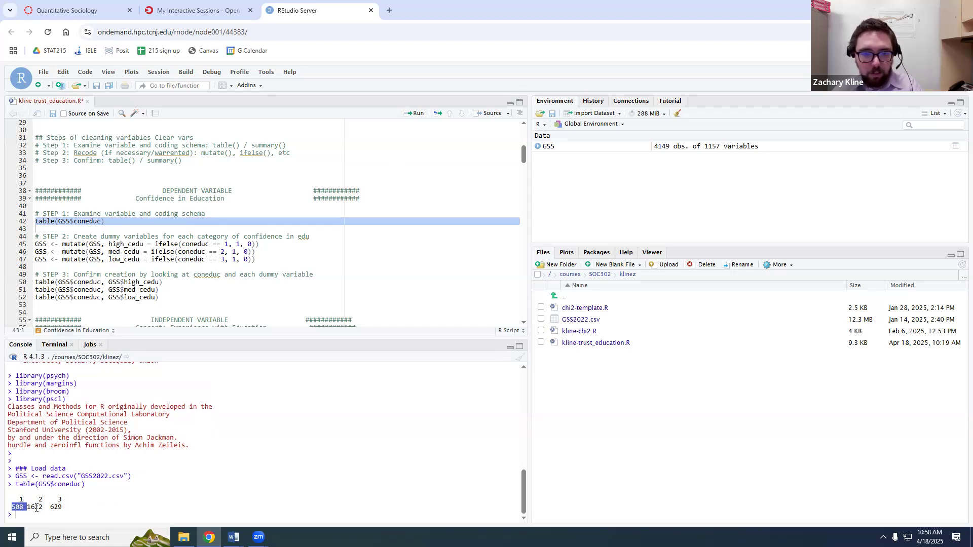
pyautogui.doubleClick(34, 507)
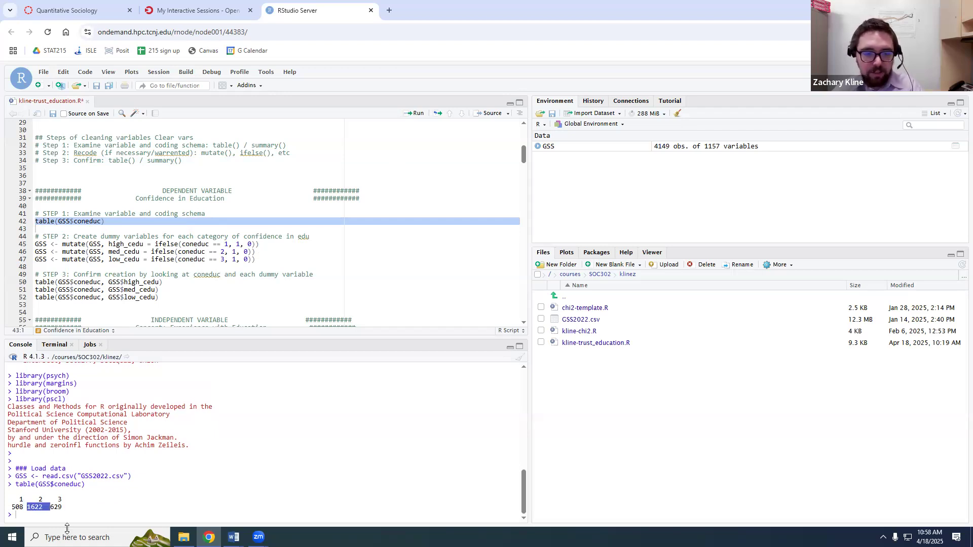
pyautogui.doubleClick(56, 508)
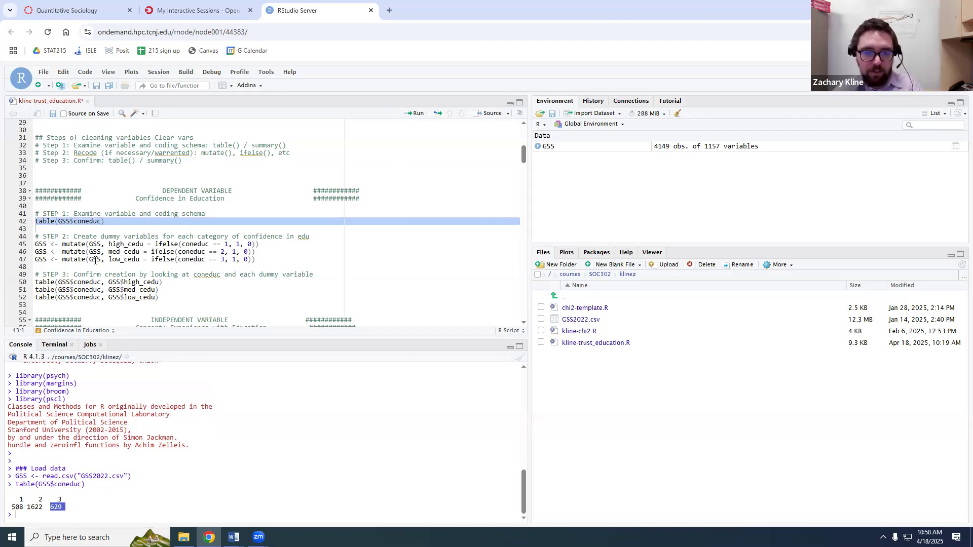
# - Review how the Step 2 mutate() line uses ifelse() on coneduc == 1 to code the high_cedu dummy as 1 or 0
pyautogui.tripleClick(113, 242)
pyautogui.scroll(-1, 172, 254)
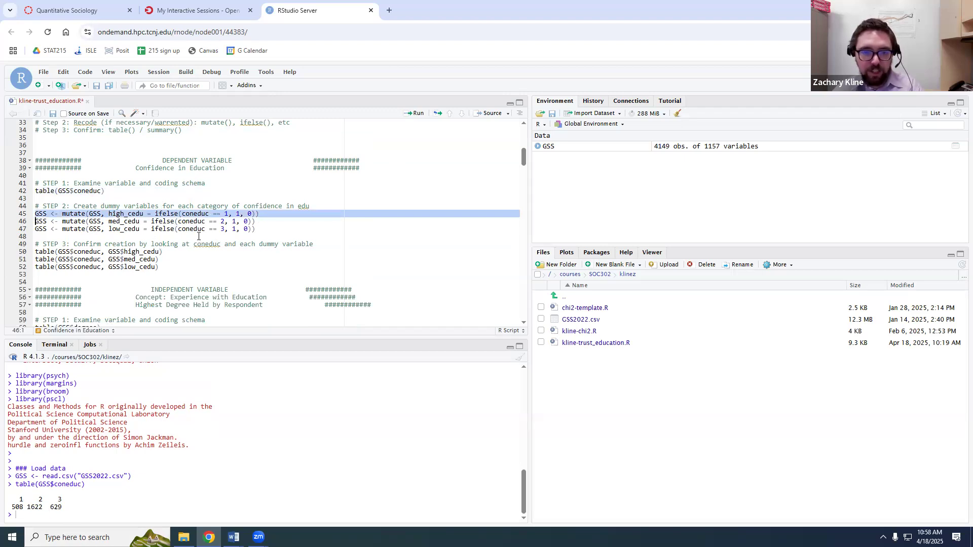
pyautogui.click(38, 214)
pyautogui.tripleClick(234, 211)
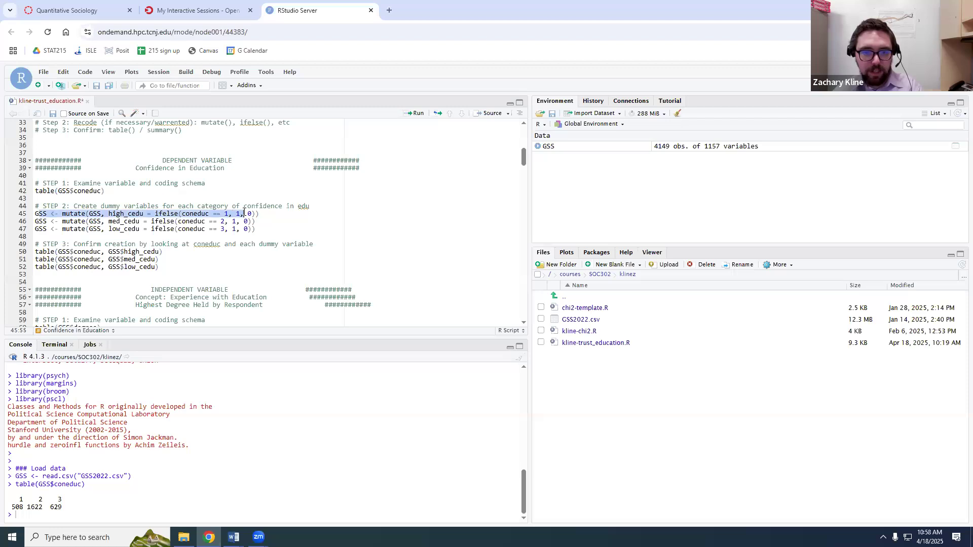
pyautogui.doubleClick(131, 214)
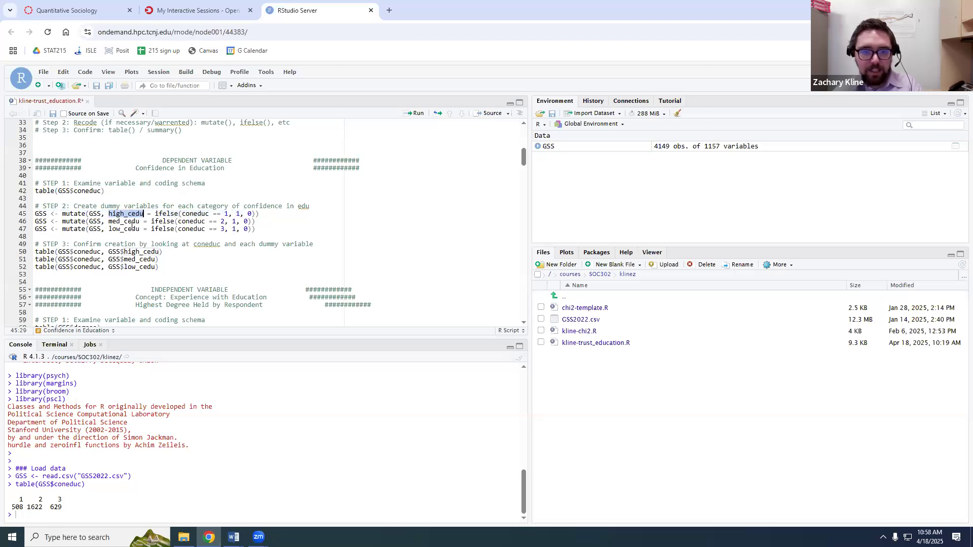
pyautogui.moveTo(181, 213); pyautogui.dragTo(227, 223)
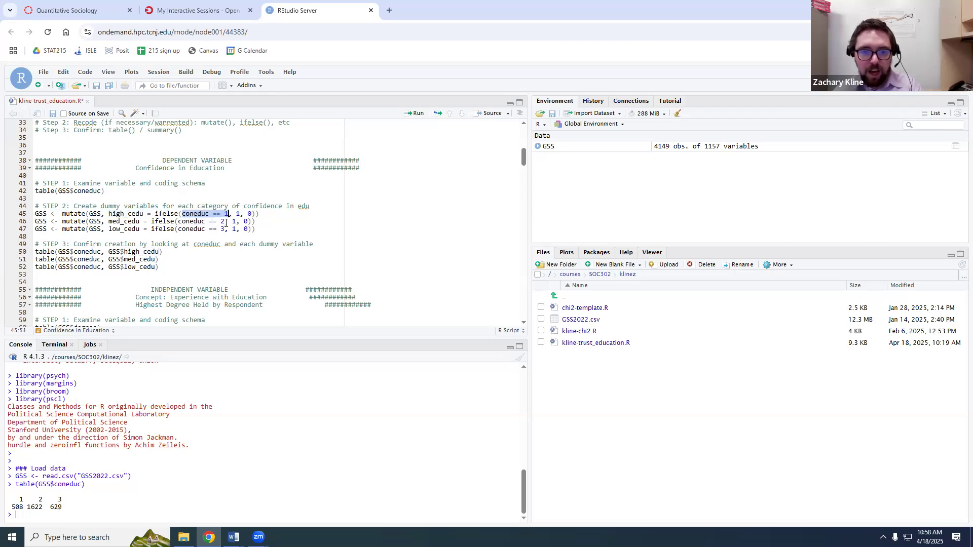
pyautogui.doubleClick(135, 214)
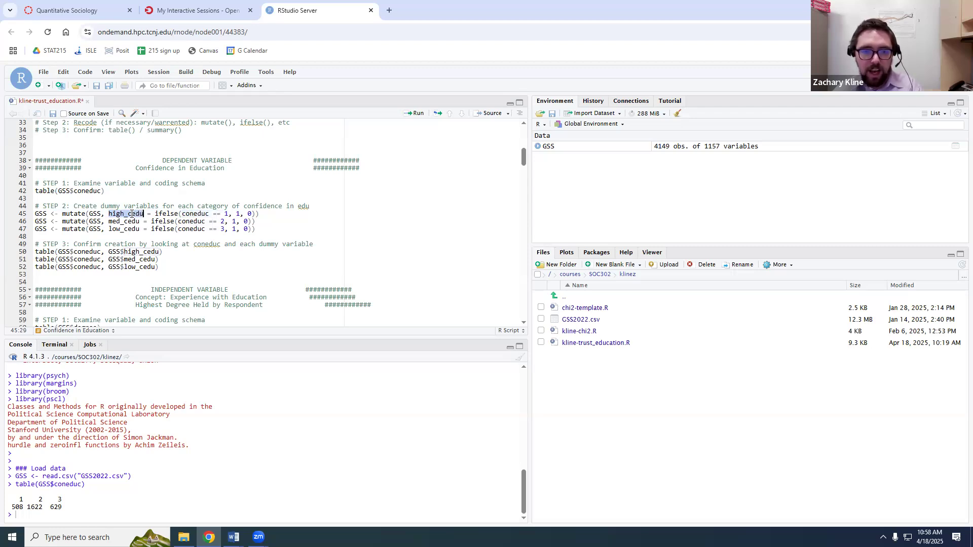
pyautogui.doubleClick(237, 213)
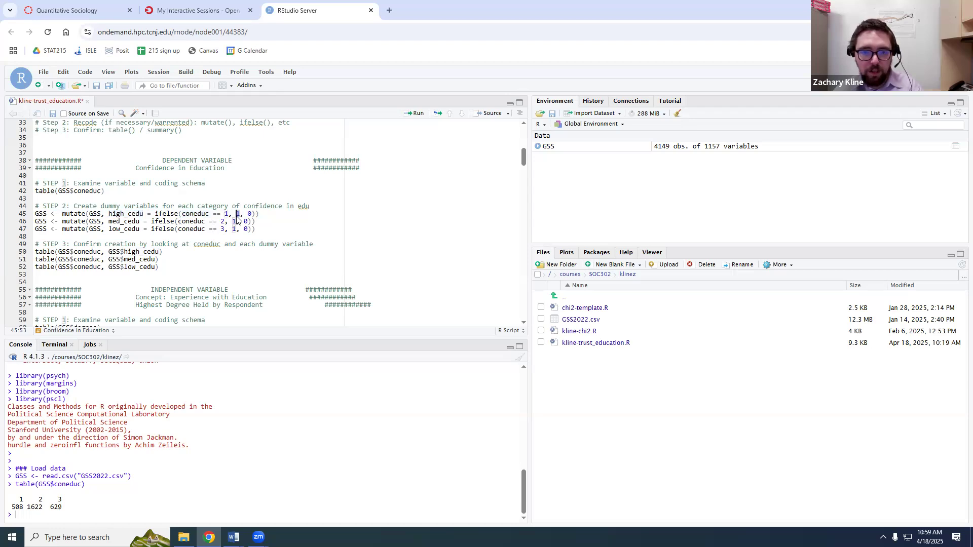
pyautogui.moveTo(182, 213); pyautogui.dragTo(249, 214)
pyautogui.click(136, 214)
pyautogui.doubleClick(135, 214)
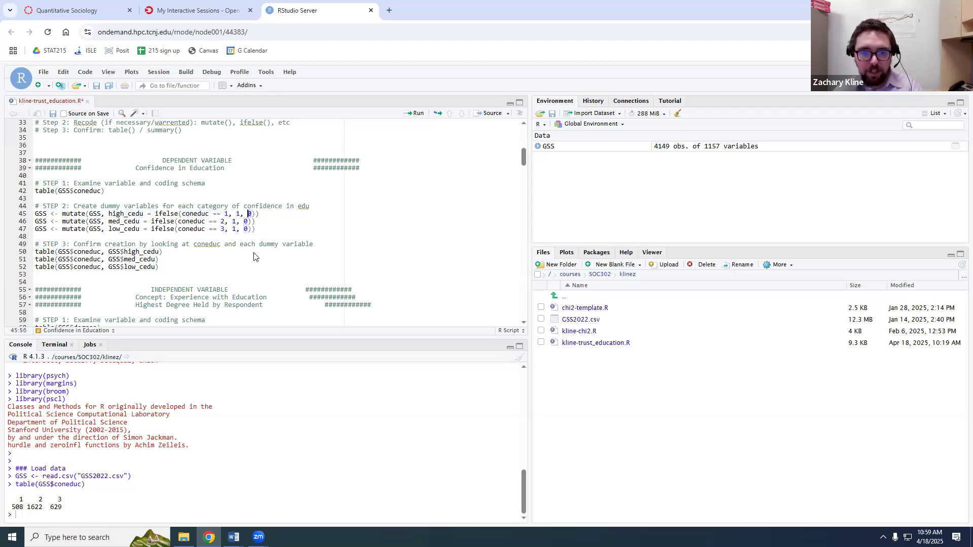
pyautogui.click(213, 216)
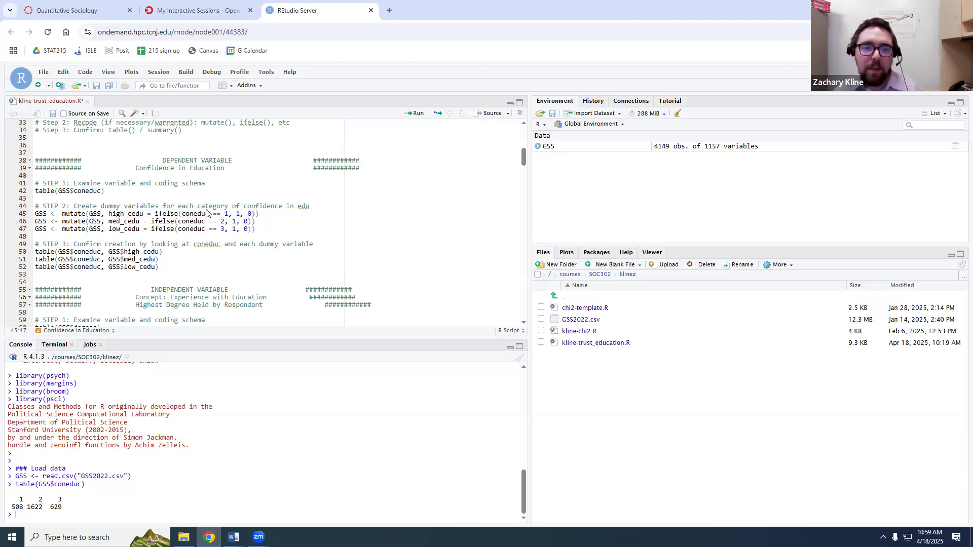
pyautogui.tripleClick(189, 216)
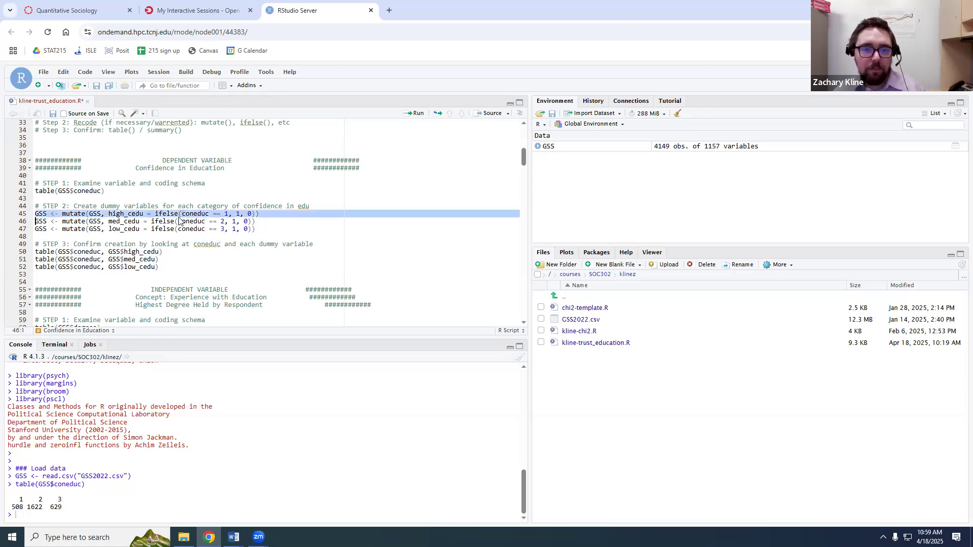
pyautogui.doubleClick(126, 221)
pyautogui.doubleClick(130, 214)
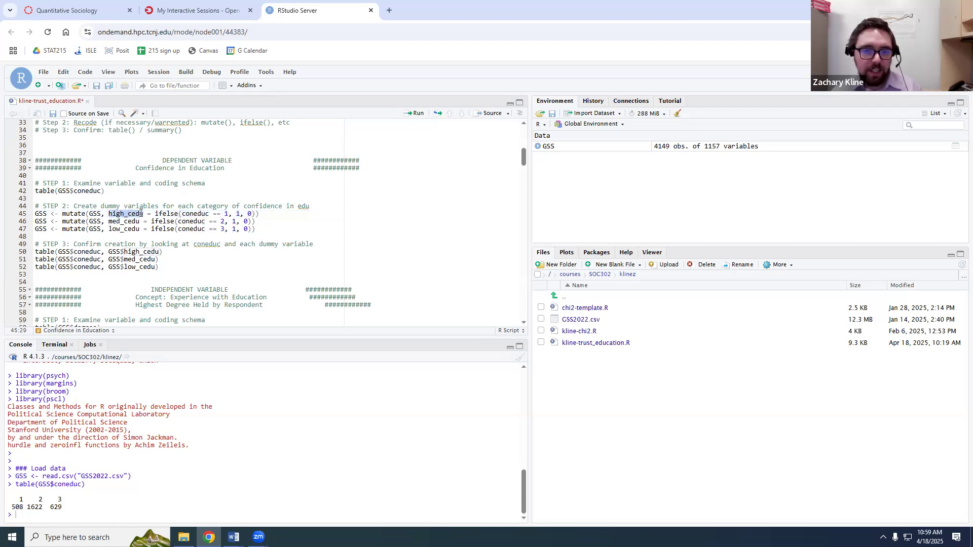
pyautogui.moveTo(182, 215); pyautogui.dragTo(36, 213)
pyautogui.doubleClick(224, 214)
pyautogui.tripleClick(225, 213)
# - Run the three mutate() lines that create the high_cedu, med_cedu and low_cedu dummy variables in GSS
pyautogui.click(36, 214)
pyautogui.moveTo(263, 229); pyautogui.dragTo(30, 214)
pyautogui.click(416, 113)
pyautogui.scroll(-1, 192, 270)
pyautogui.scroll(1, 191, 270)
# - Run the Step 3 cross-tabulation of GSS$coneduc against GSS$high_cedu to check the new dummy
pyautogui.tripleClick(162, 257)
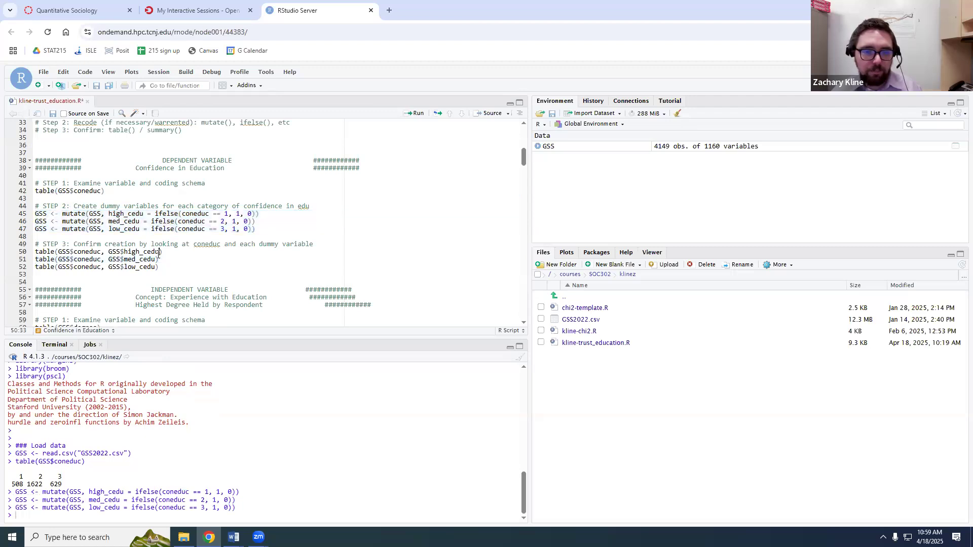
pyautogui.tripleClick(162, 254)
pyautogui.click(151, 253)
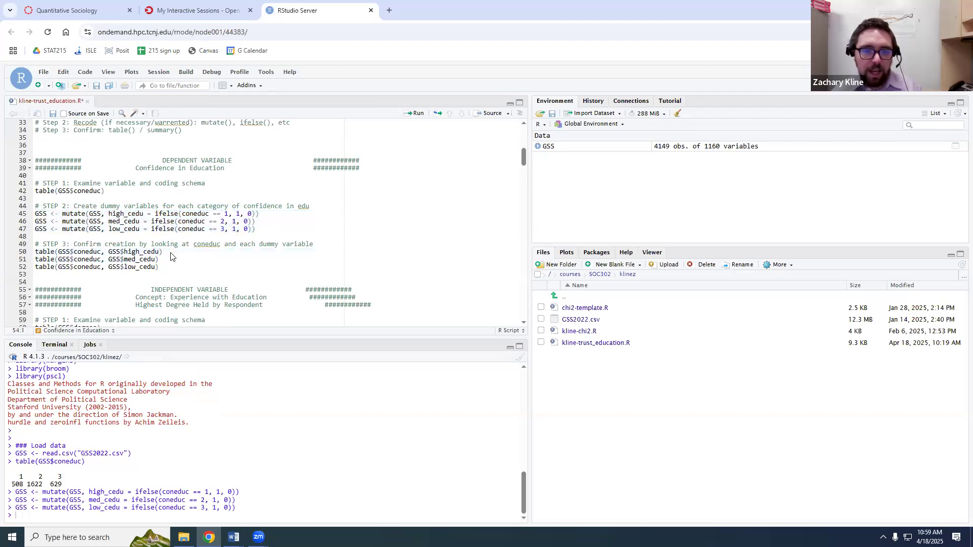
pyautogui.tripleClick(152, 255)
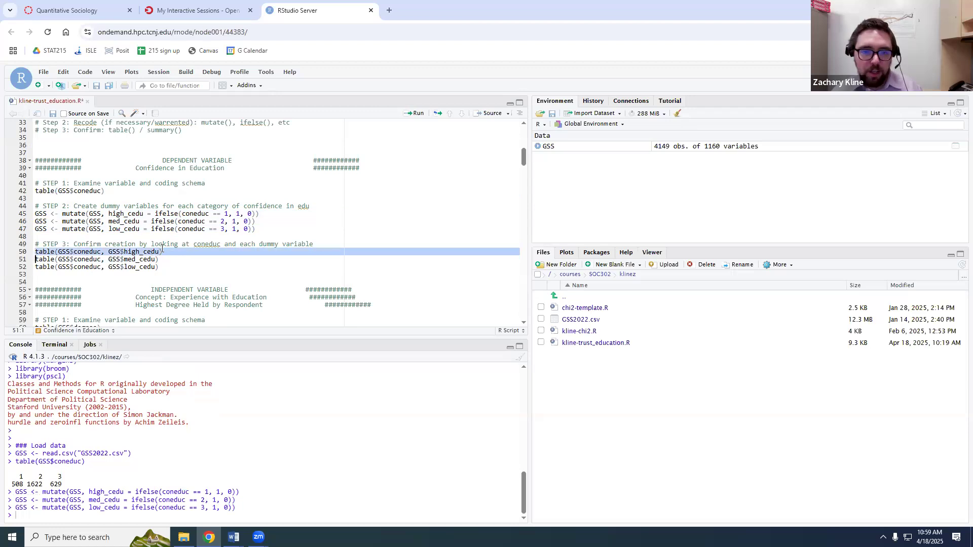
pyautogui.doubleClick(86, 252)
pyautogui.doubleClick(144, 252)
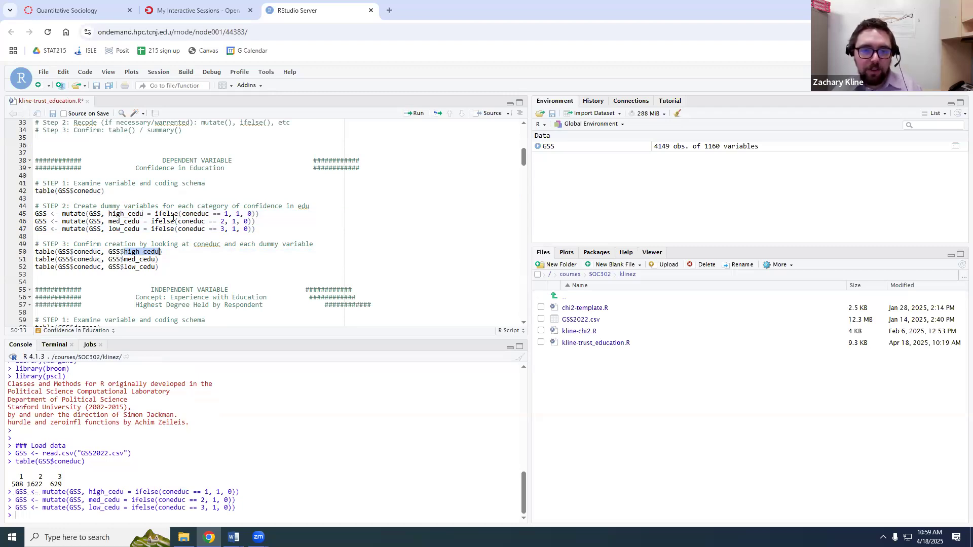
pyautogui.doubleClick(92, 252)
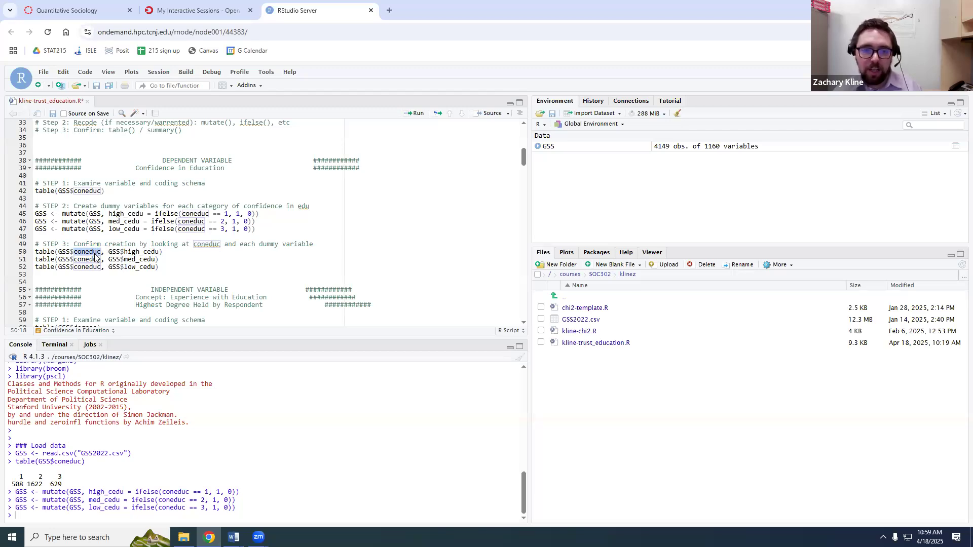
pyautogui.doubleClick(130, 258)
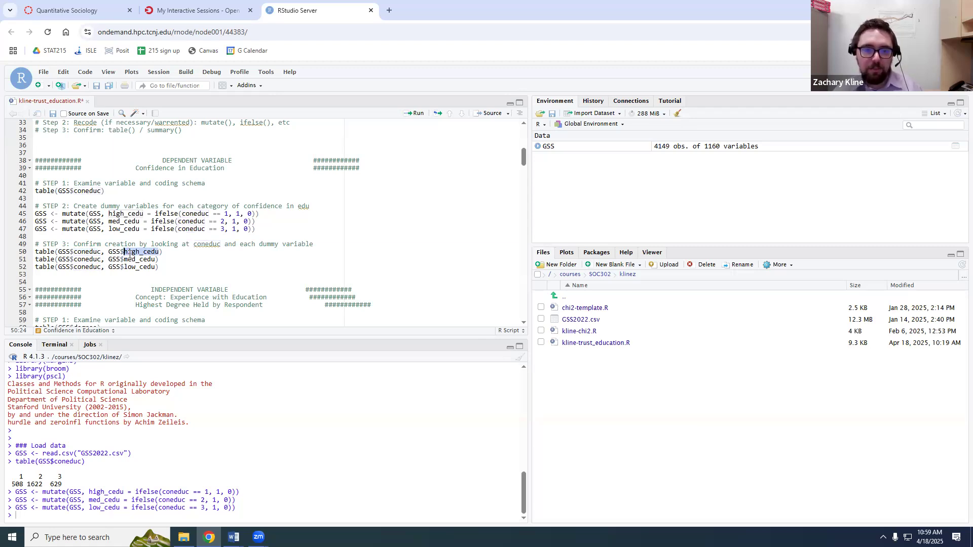
pyautogui.tripleClick(130, 255)
pyautogui.click(415, 113)
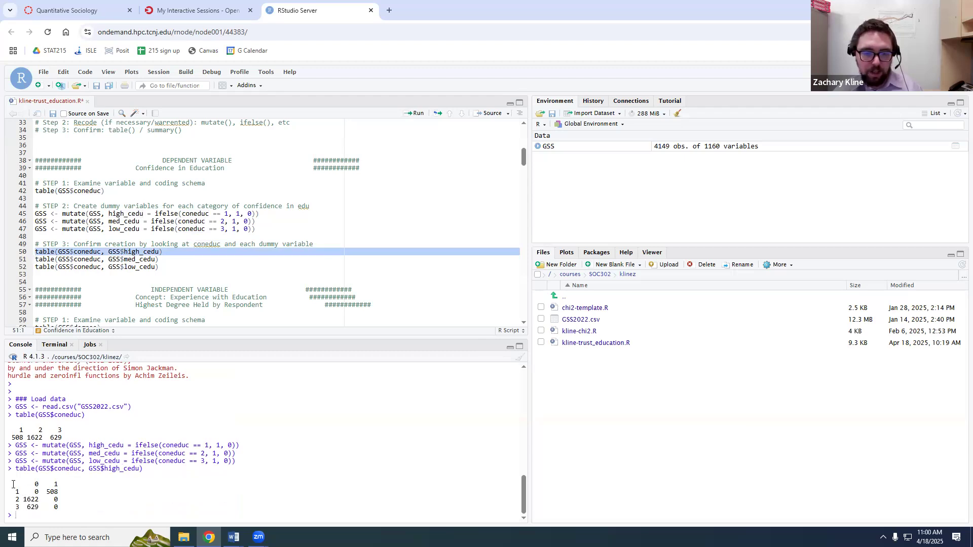
# - Check in the console cross-tabulation that coneduc category 1 matches value 1 of high_cedu
pyautogui.click(14, 513)
pyautogui.doubleClick(55, 491)
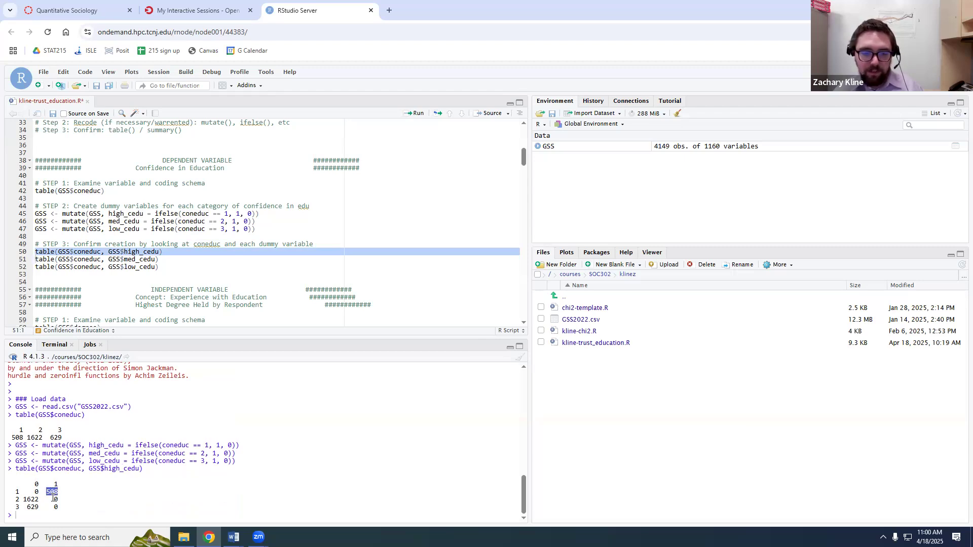
pyautogui.moveTo(14, 489); pyautogui.dragTo(23, 491)
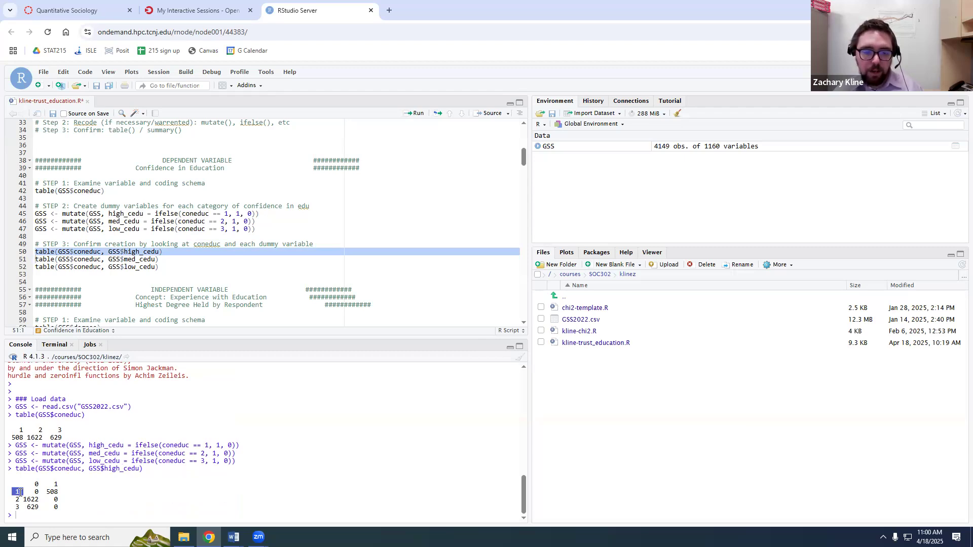
pyautogui.moveTo(46, 484); pyautogui.dragTo(59, 484)
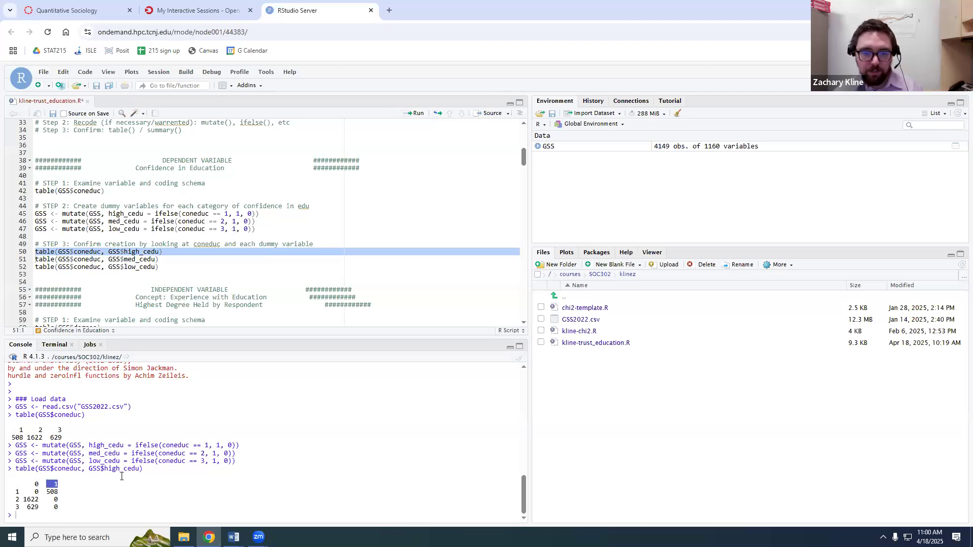
# - Run the cross-tabulations of GSS$coneduc against GSS$med_cedu and against GSS$low_cedu
pyautogui.scroll(-1, 200, 264)
pyautogui.click(165, 236)
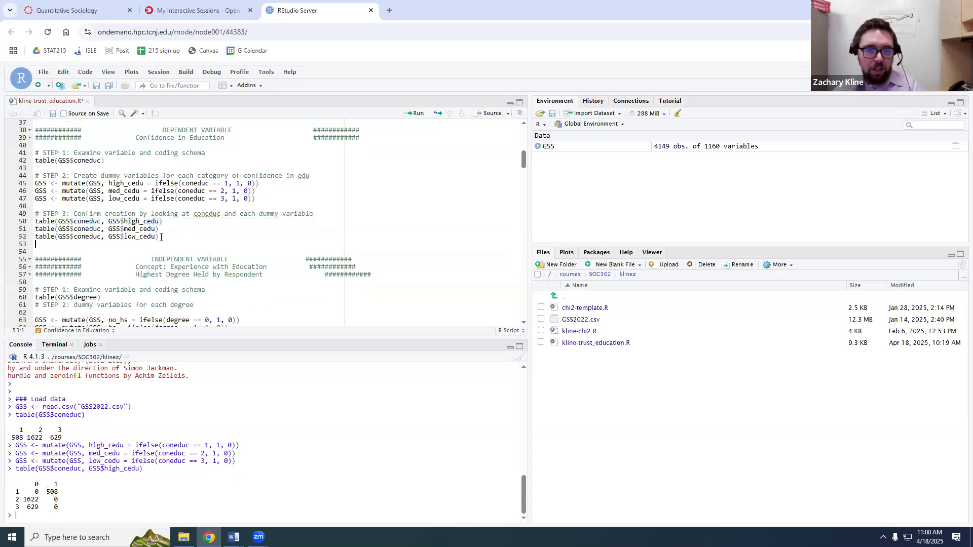
pyautogui.tripleClick(152, 230)
pyautogui.click(416, 113)
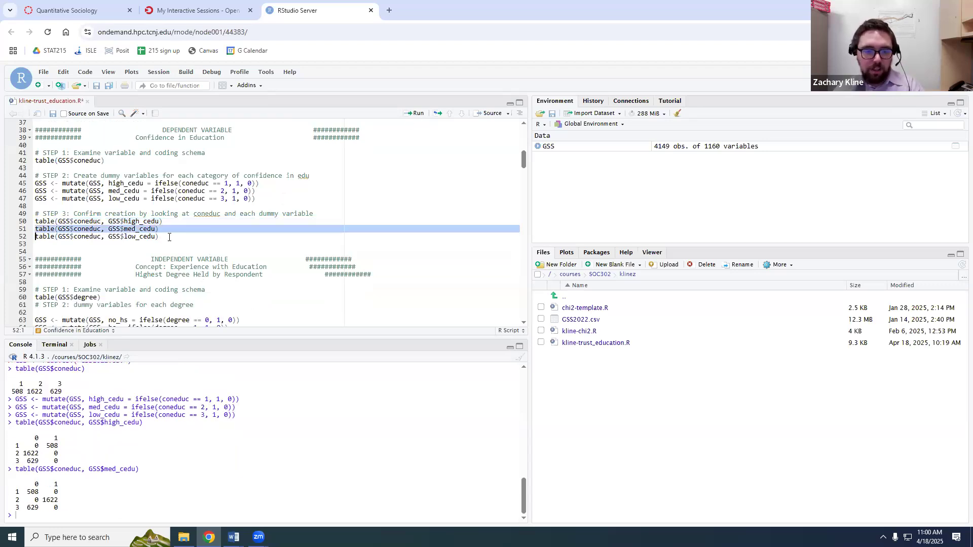
pyautogui.tripleClick(143, 237)
pyautogui.click(417, 114)
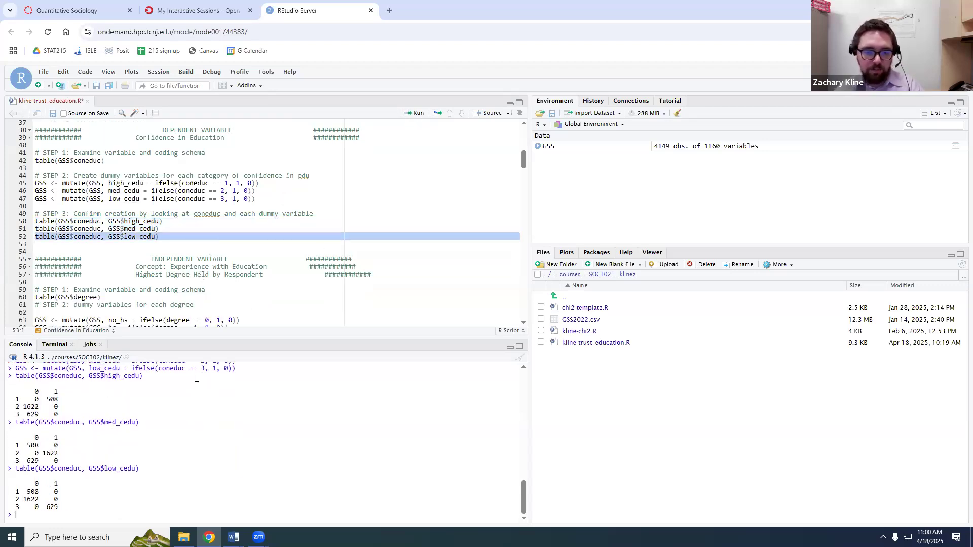
# - Run the Step 1 frequency table of GSS$degree in the independent variable section
pyautogui.scroll(-3, 164, 312)
pyautogui.moveTo(37, 207); pyautogui.dragTo(102, 207)
pyautogui.scroll(-1, 223, 266)
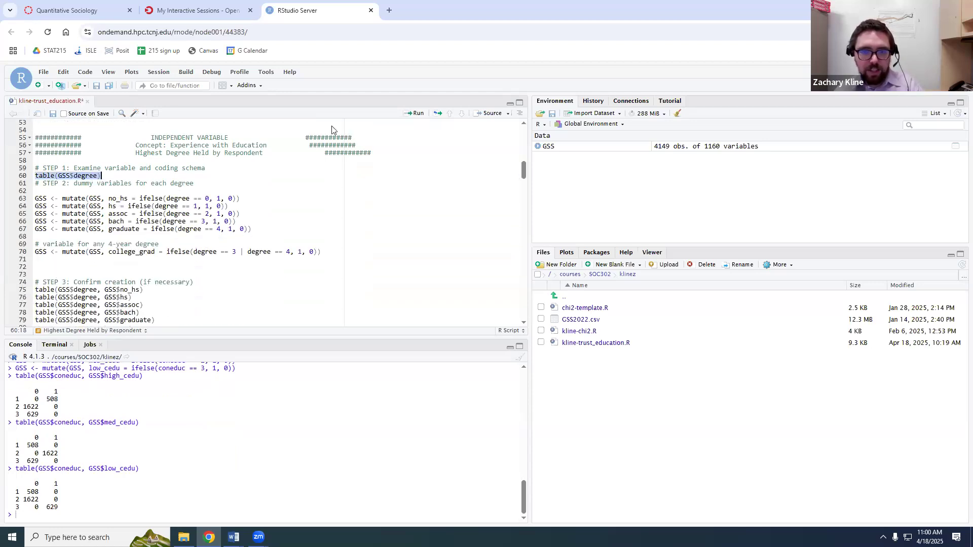
pyautogui.click(408, 113)
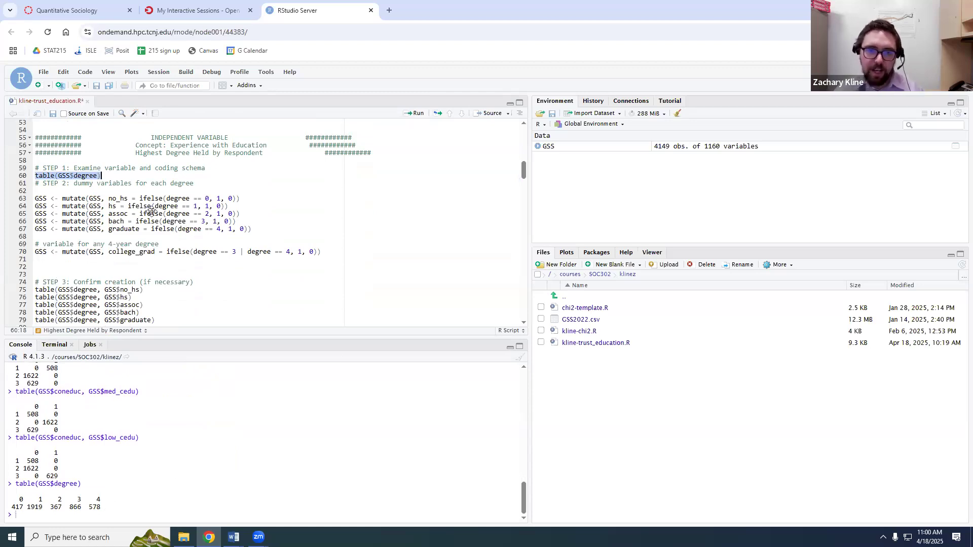
pyautogui.scroll(1, 213, 214)
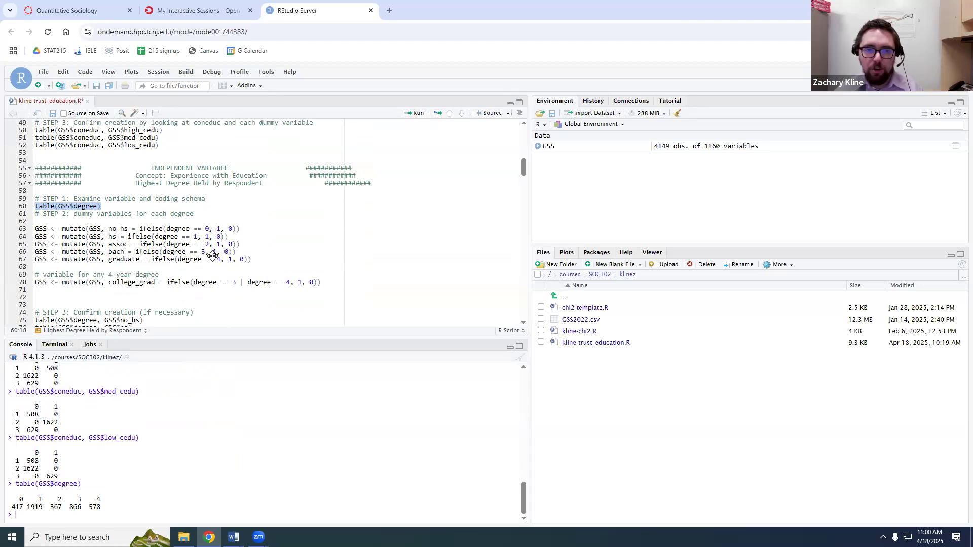
# - Review the DEPENDENT VARIABLE section, from its Confidence in Education heading through the examine, dummy-creation and confirm steps
pyautogui.scroll(5, 213, 256)
pyautogui.click(163, 191)
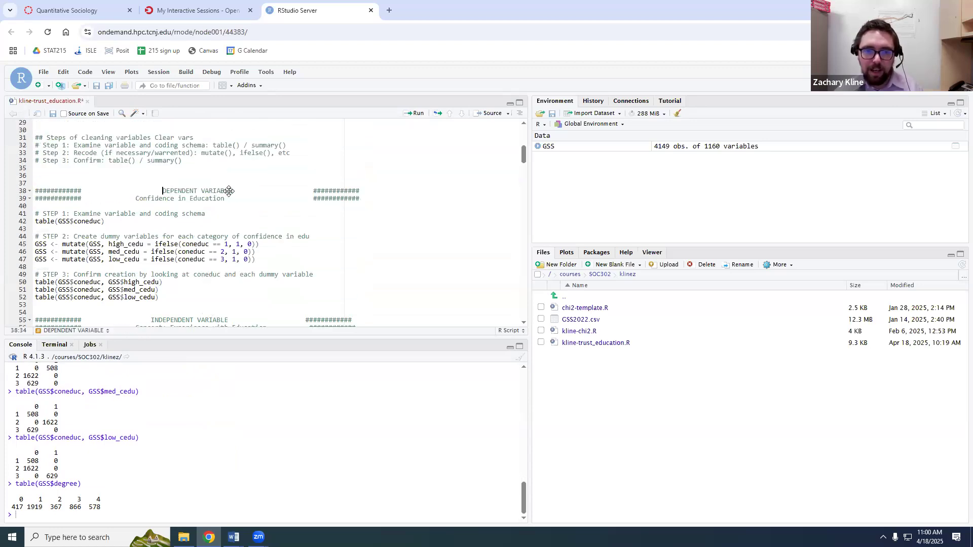
pyautogui.moveTo(389, 198); pyautogui.dragTo(205, 214)
pyautogui.tripleClick(200, 236)
pyautogui.tripleClick(202, 274)
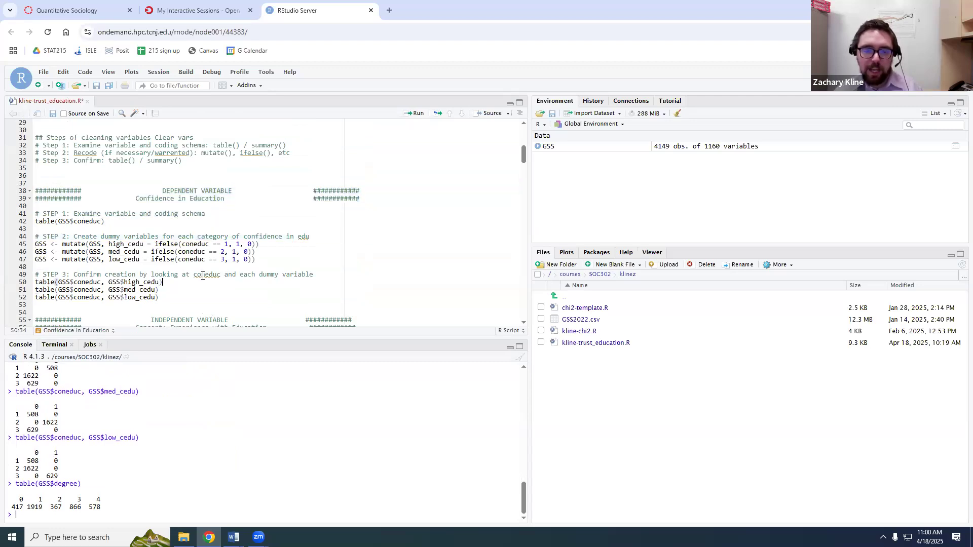
pyautogui.tripleClick(190, 192)
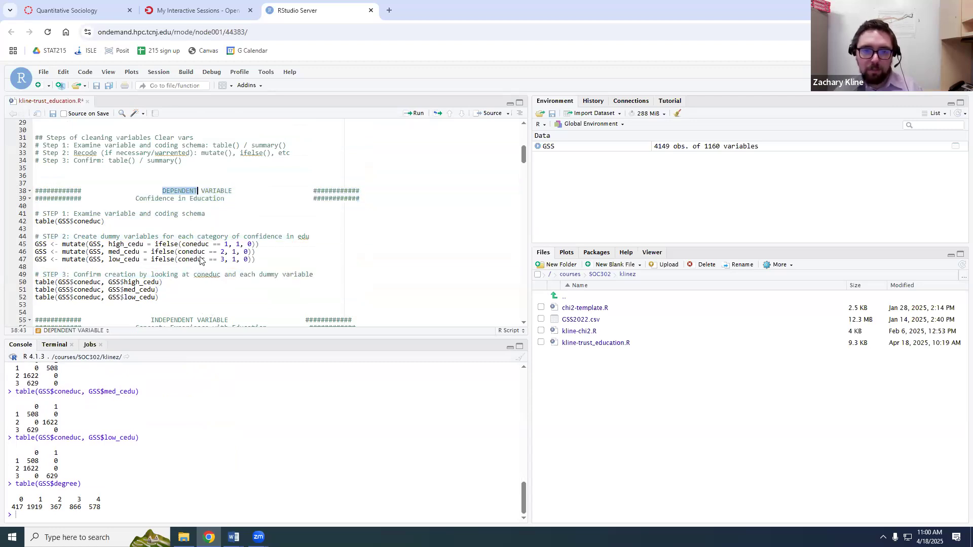
pyautogui.tripleClick(190, 198)
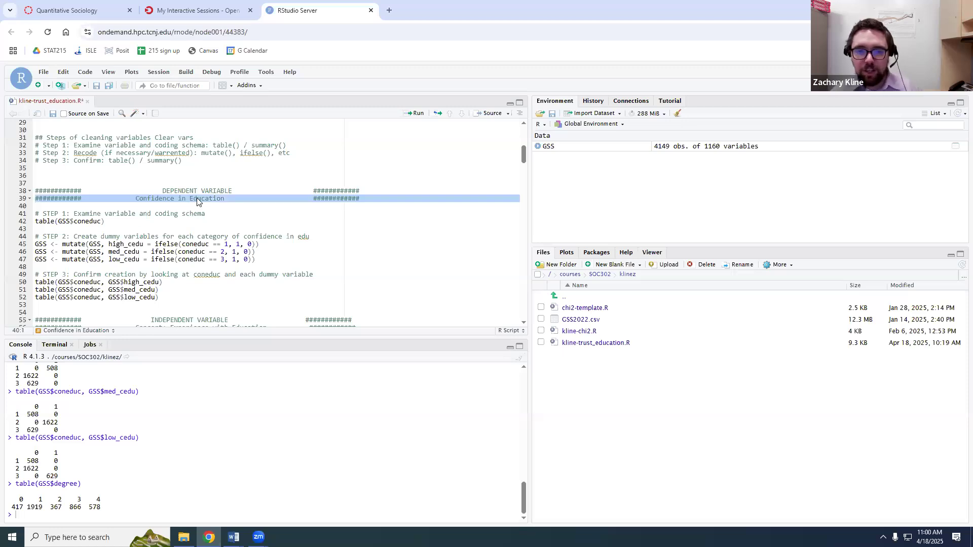
pyautogui.scroll(-2, 244, 221)
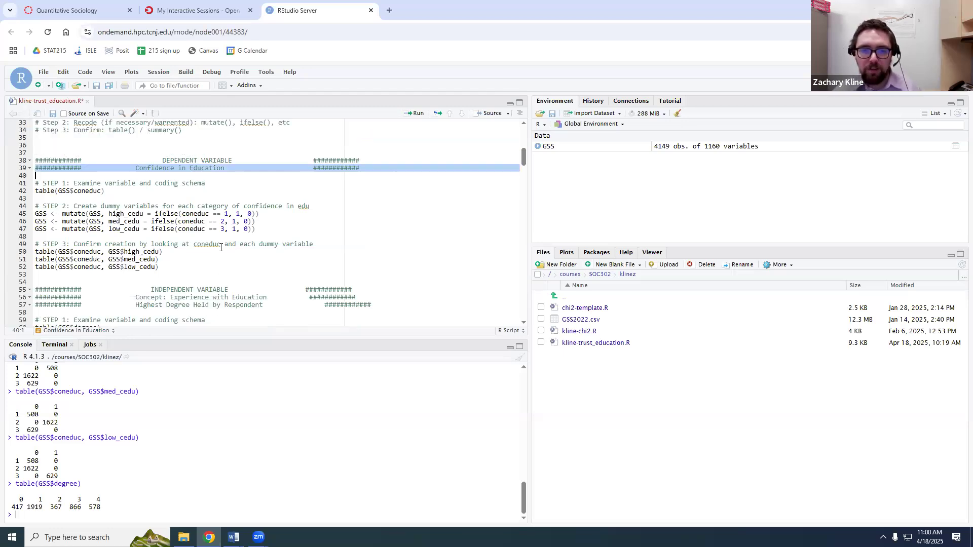
pyautogui.tripleClick(181, 162)
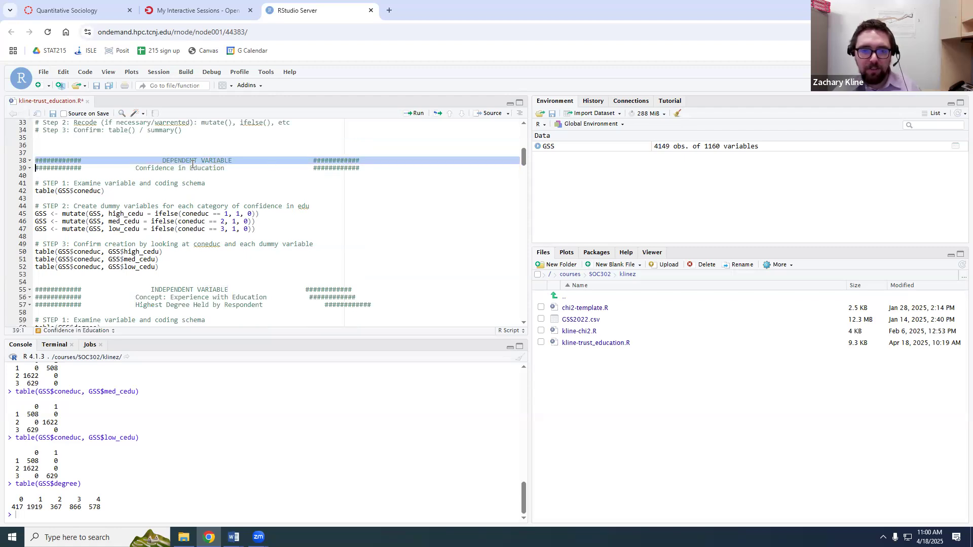
pyautogui.tripleClick(191, 168)
# - Examine the INDEPENDENT VARIABLE heading, its Experience with Education concept and its Highest Degree Held by Respondent measure
pyautogui.scroll(-3, 200, 226)
pyautogui.tripleClick(199, 226)
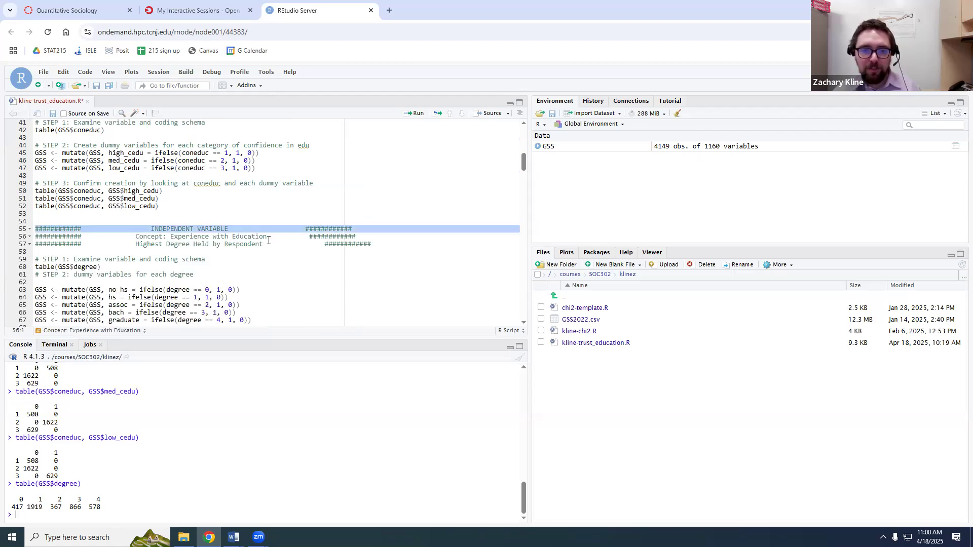
pyautogui.tripleClick(245, 237)
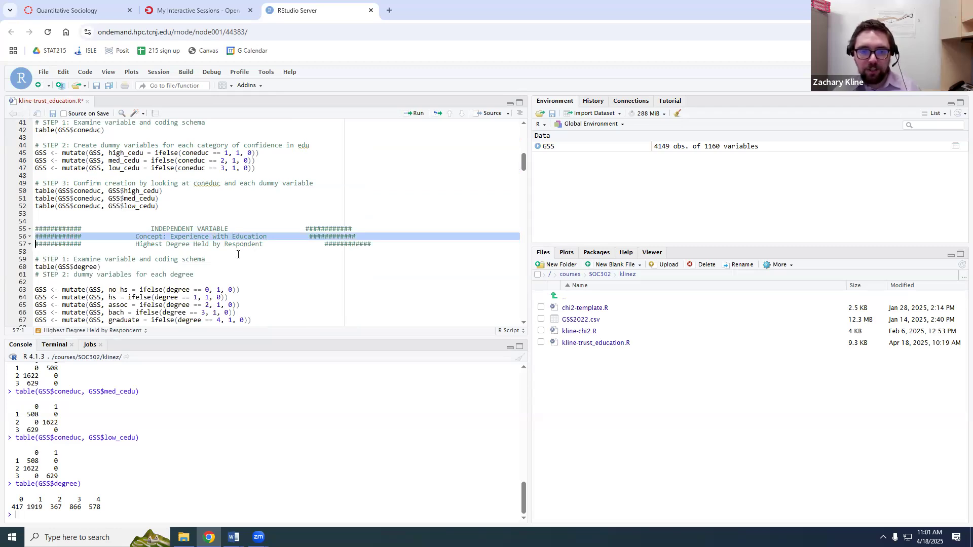
pyautogui.moveTo(135, 237)
pyautogui.mouseDown()
pyautogui.moveTo(268, 237)
pyautogui.moveTo(136, 244)
pyautogui.mouseUp()
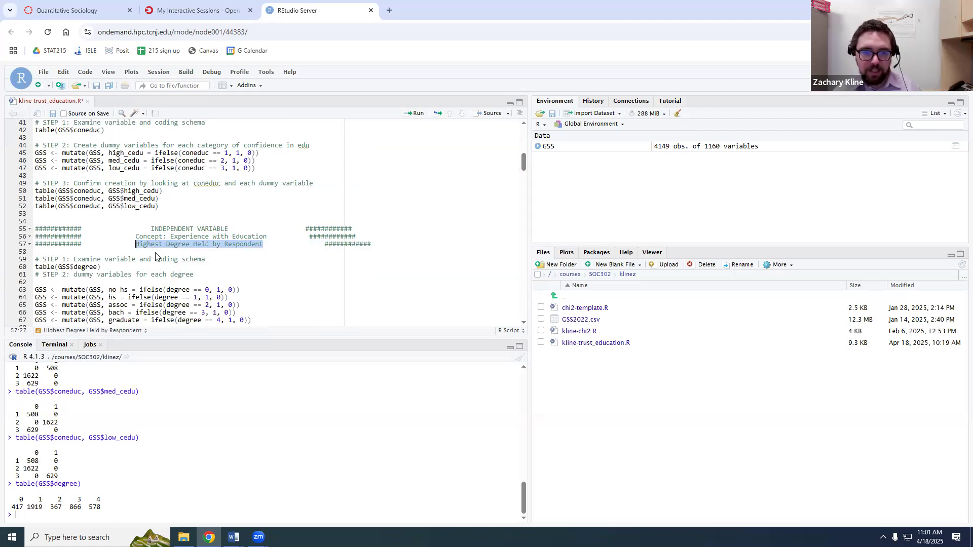
# - Run the five Step 2 mutate lines that create the no_hs, hs, assoc, bach and graduate dummies from degree
pyautogui.scroll(-3, 215, 275)
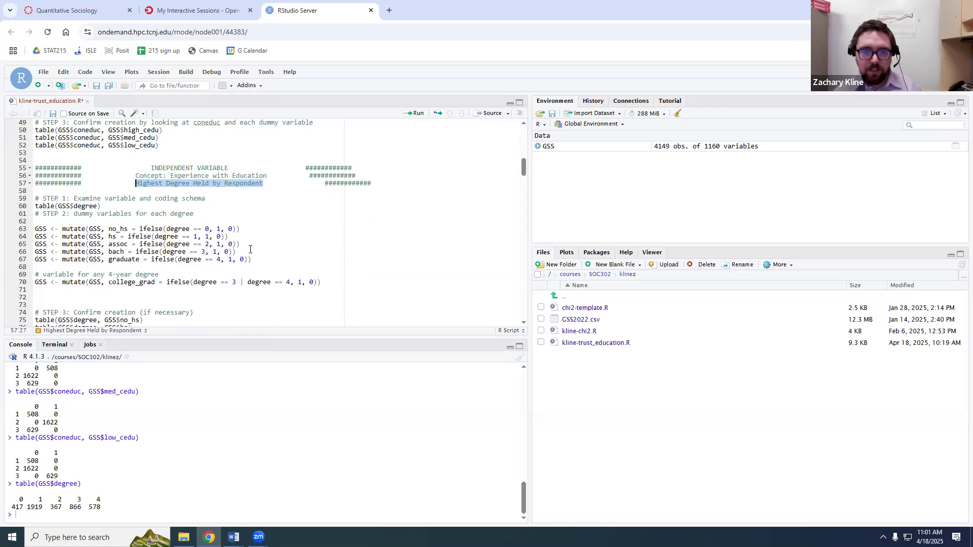
pyautogui.moveTo(252, 259); pyautogui.dragTo(35, 228)
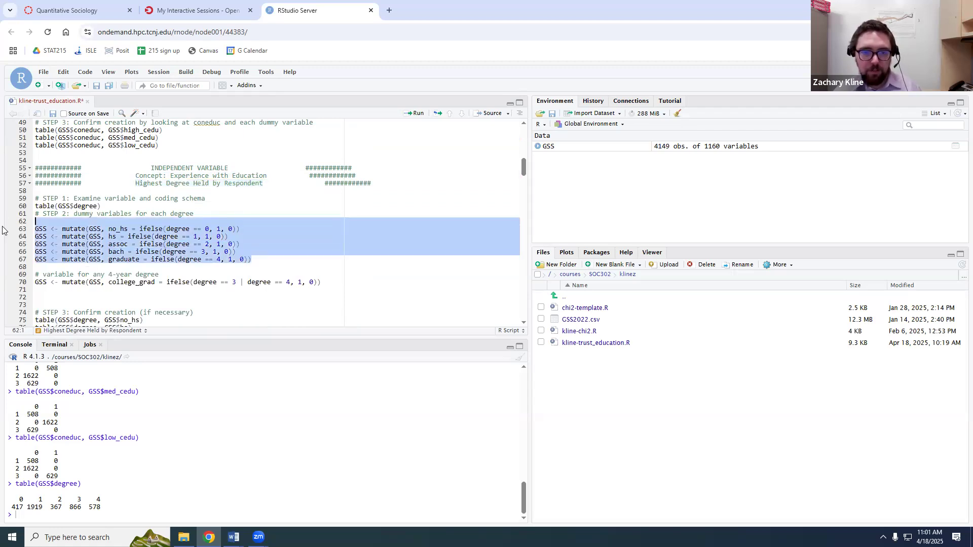
pyautogui.click(413, 113)
# - Go through the Step 2 degree dummy names no_hs, hs, assoc, bach and graduate one by one in the code
pyautogui.scroll(-2, 221, 265)
pyautogui.tripleClick(157, 251)
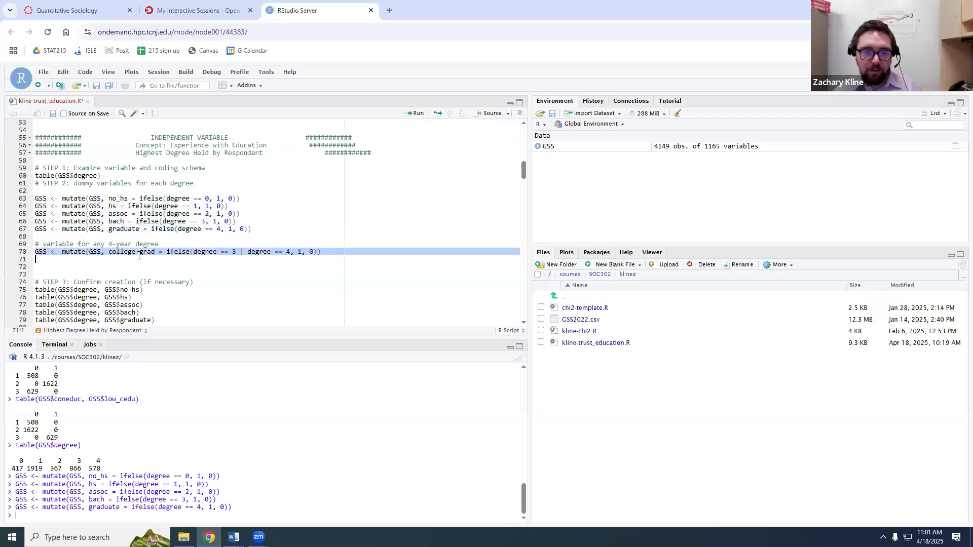
pyautogui.click(114, 198)
pyautogui.click(116, 206)
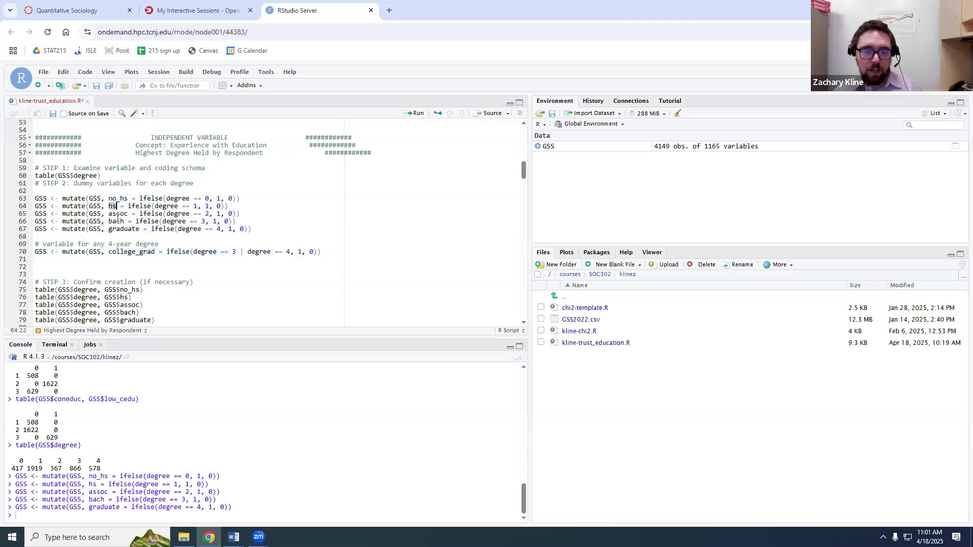
pyautogui.doubleClick(119, 214)
pyautogui.doubleClick(118, 222)
pyautogui.doubleClick(117, 229)
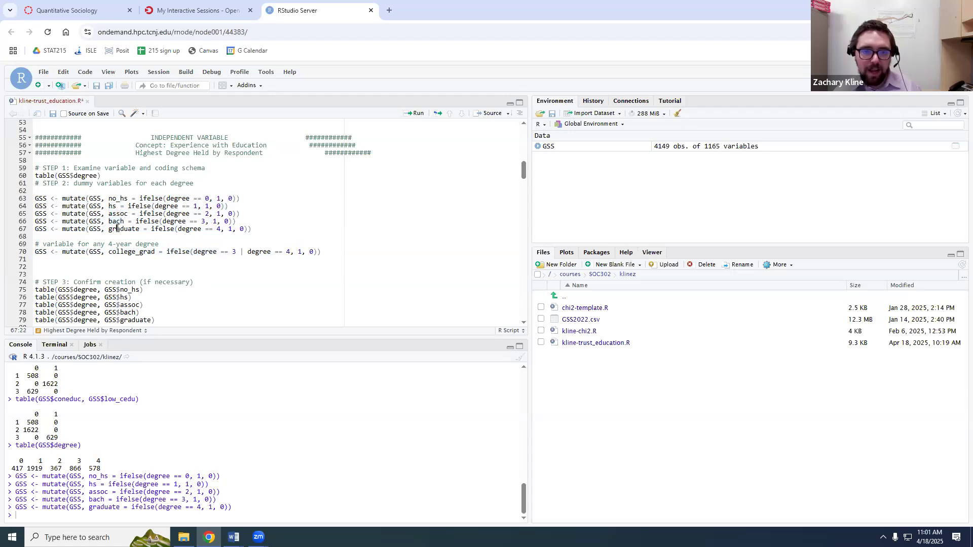
# - Examine how the college_grad line combines the bach and graduate codes with the condition degree == 3 | degree == 4
pyautogui.scroll(-2, 117, 229)
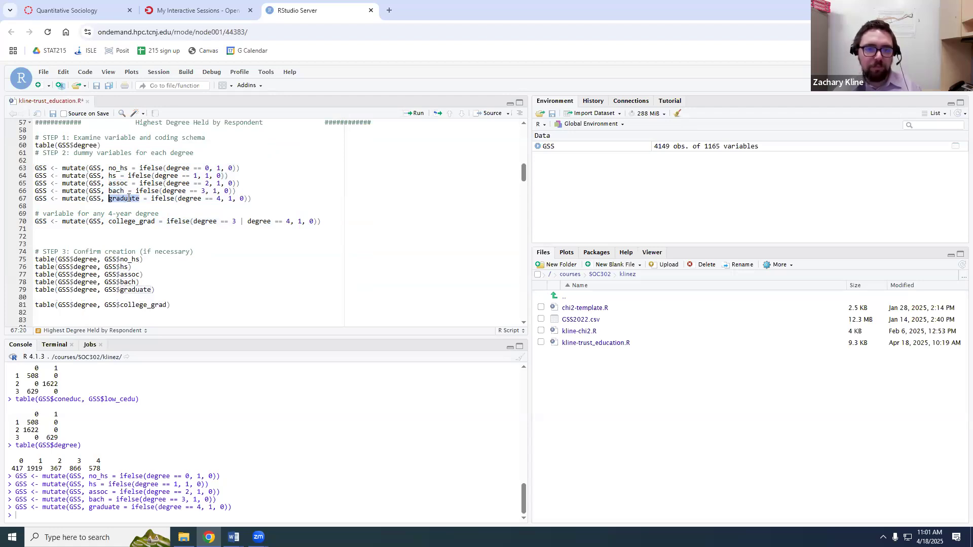
pyautogui.tripleClick(129, 223)
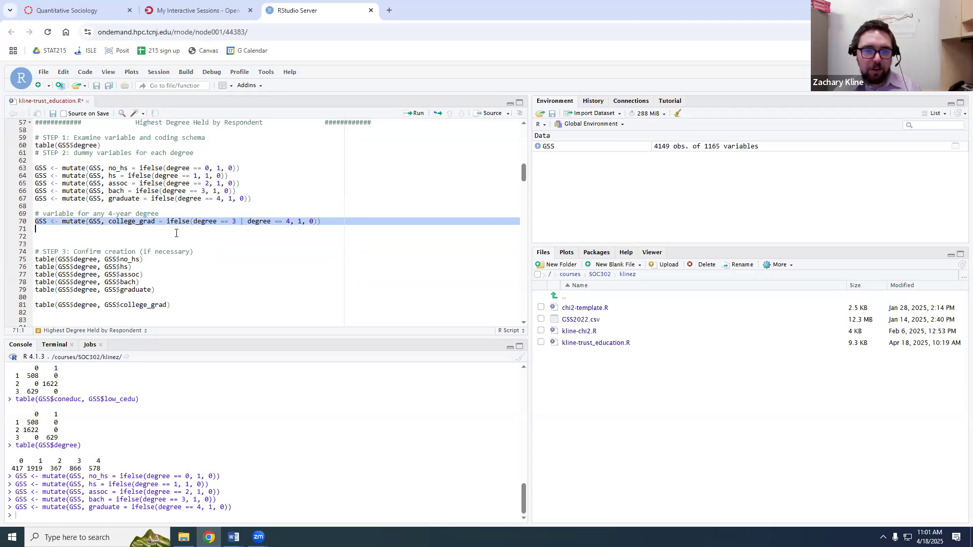
pyautogui.click(138, 221)
pyautogui.click(109, 191)
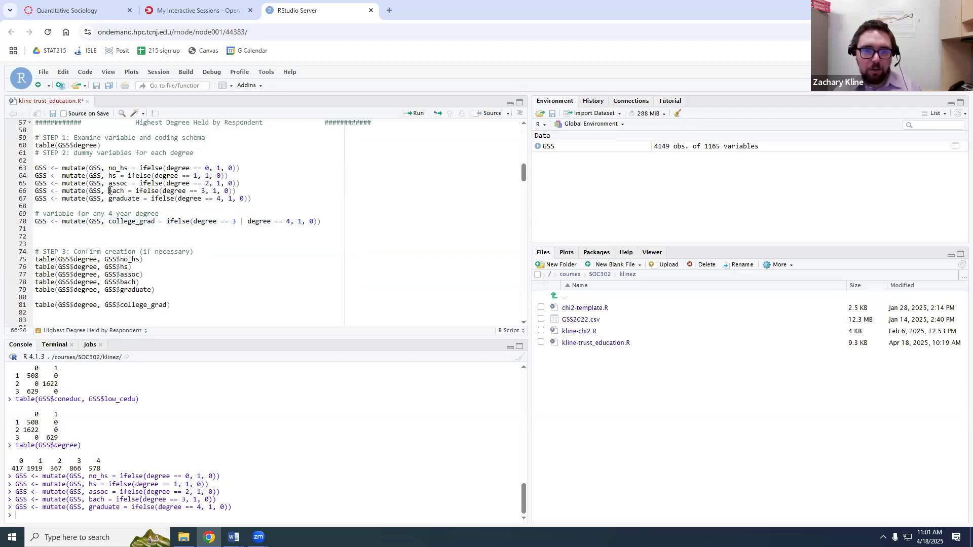
pyautogui.tripleClick(109, 191)
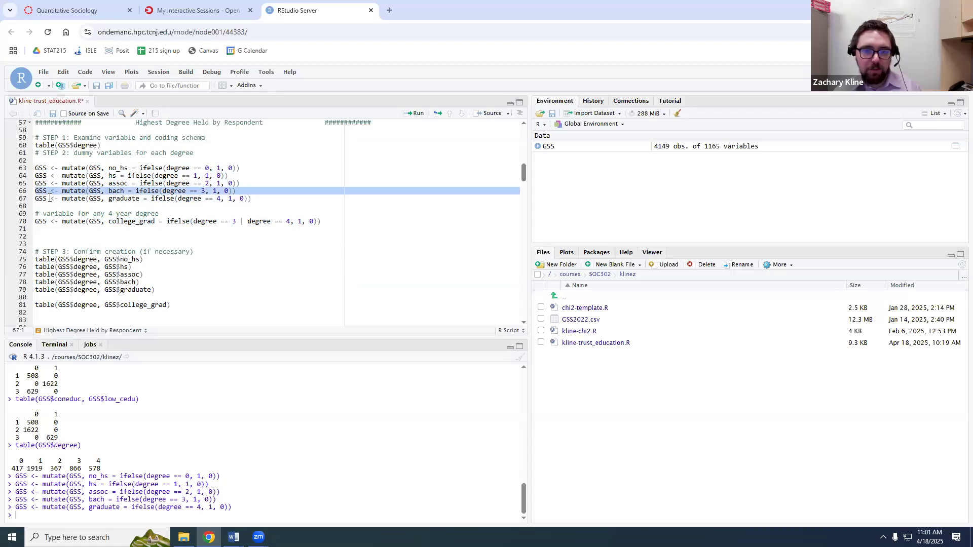
pyautogui.click(122, 198)
pyautogui.tripleClick(121, 199)
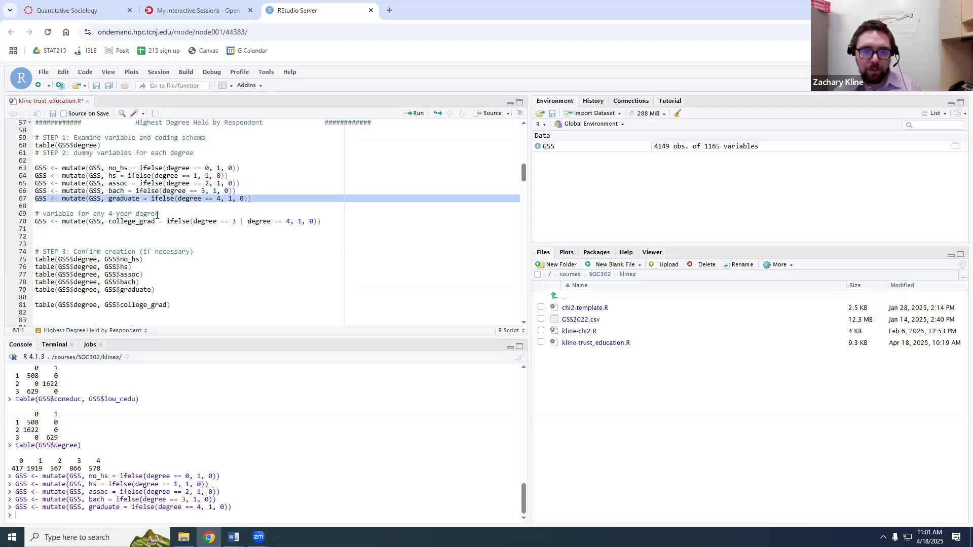
pyautogui.doubleClick(195, 222)
pyautogui.moveTo(262, 221); pyautogui.dragTo(291, 221)
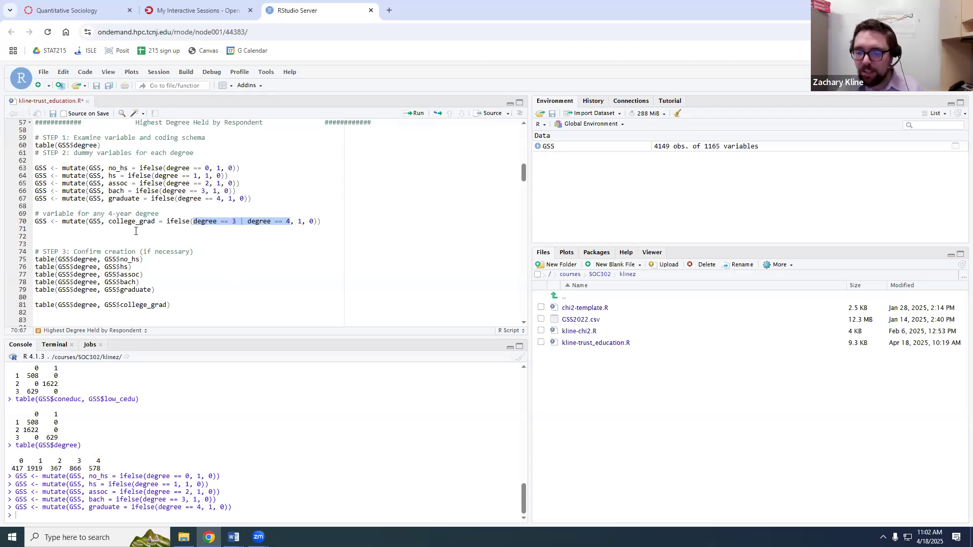
pyautogui.click(221, 223)
pyautogui.moveTo(193, 222); pyautogui.dragTo(288, 218)
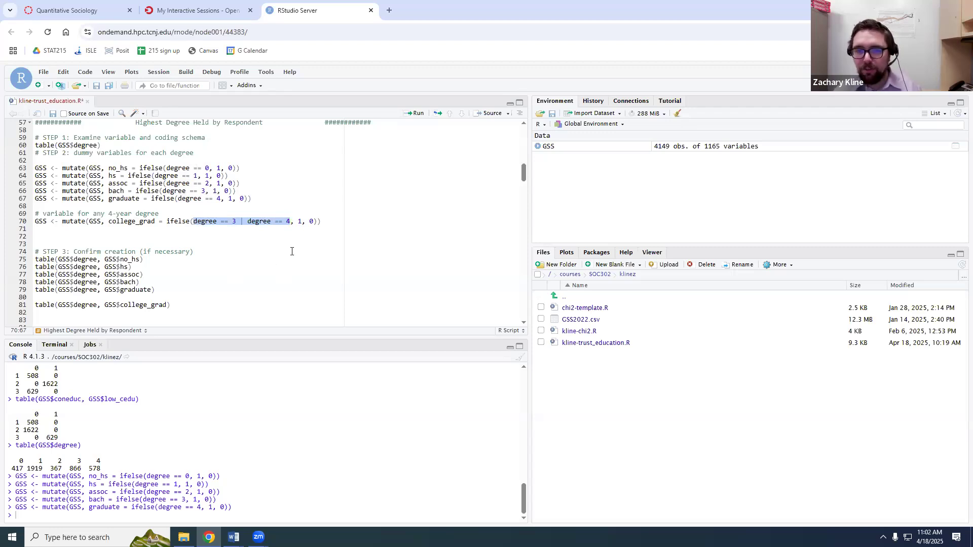
# - Open the GSS data frame in the data viewer and inspect respondents' codes in the degree column
pyautogui.click(584, 149)
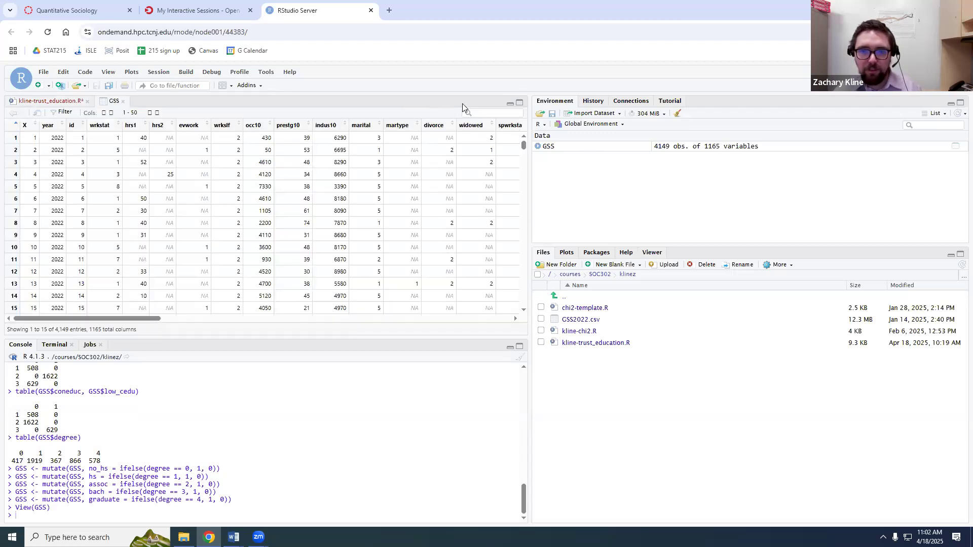
pyautogui.moveTo(121, 319); pyautogui.dragTo(517, 310)
pyautogui.doubleClick(485, 151)
pyautogui.doubleClick(484, 187)
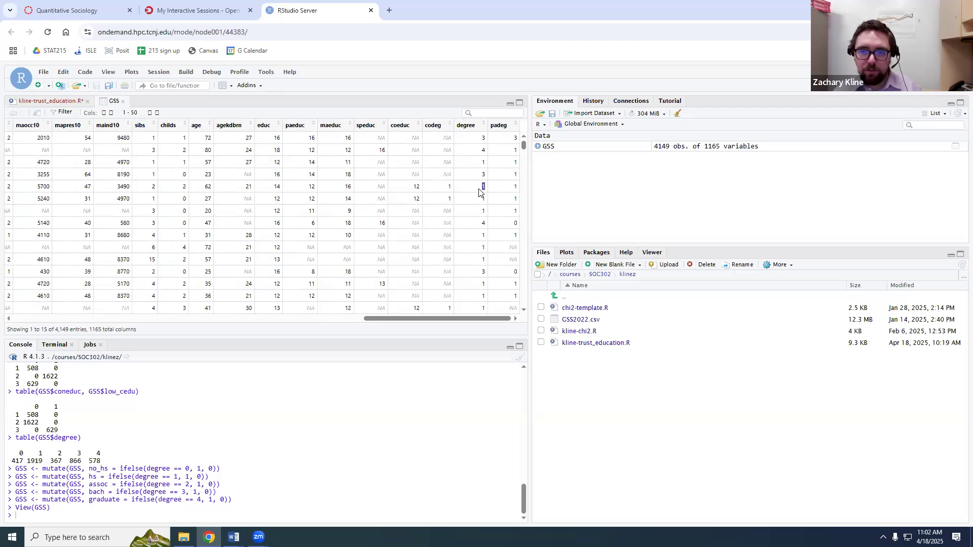
pyautogui.moveTo(472, 316); pyautogui.dragTo(324, 334)
pyautogui.moveTo(488, 339); pyautogui.dragTo(514, 316)
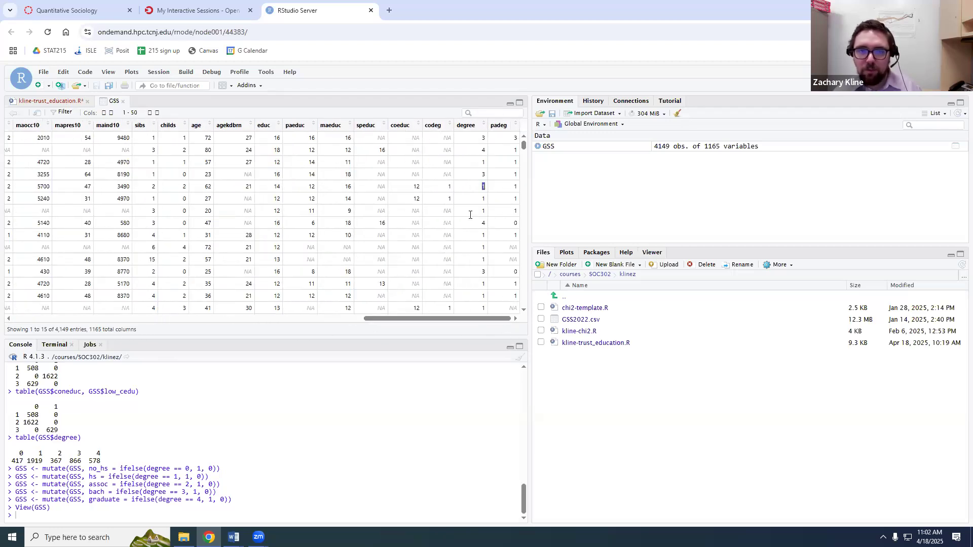
# - Return to the kline-trust_education.R script and run the Step 3 cross-tabulations of GSS$degree against GSS$no_hs and GSS$hs
pyautogui.click(59, 104)
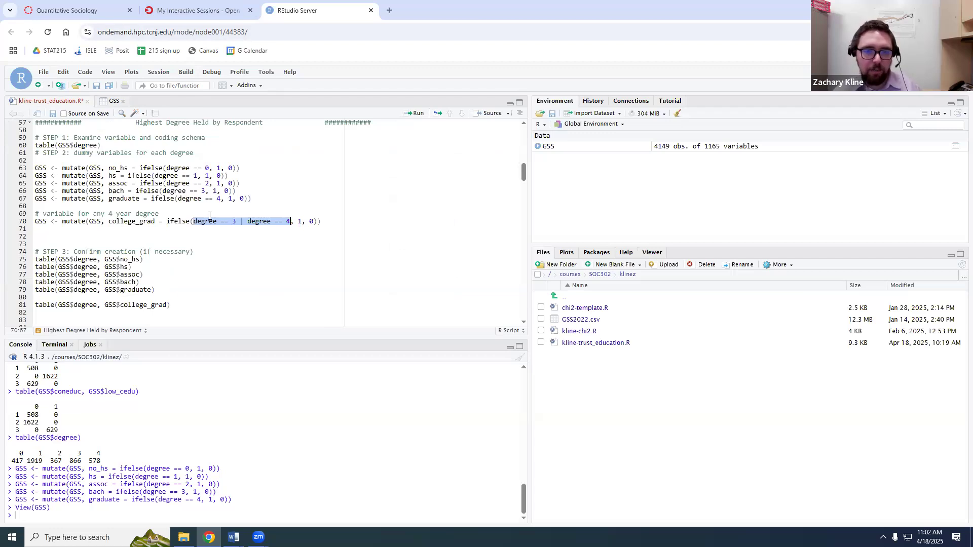
pyautogui.click(182, 274)
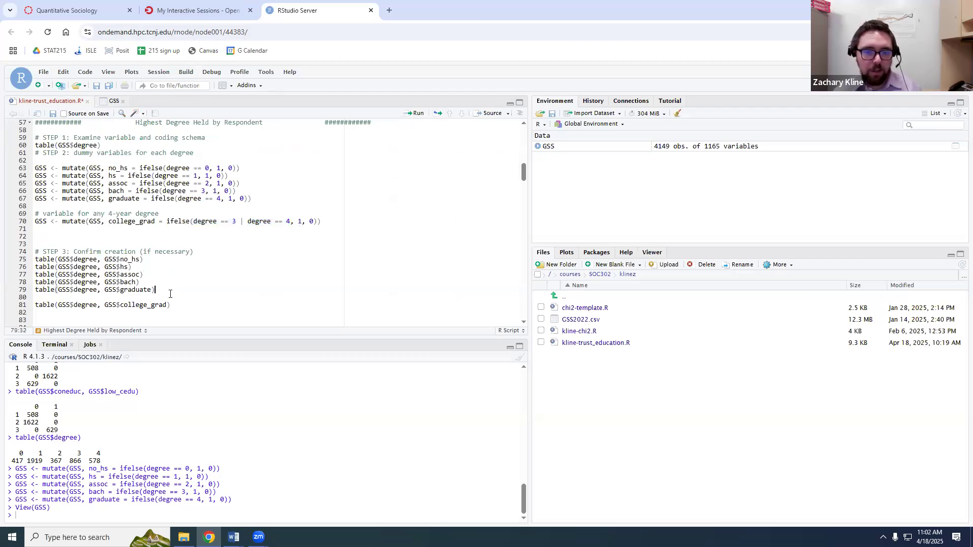
pyautogui.moveTo(170, 294); pyautogui.dragTo(35, 258)
pyautogui.tripleClick(138, 263)
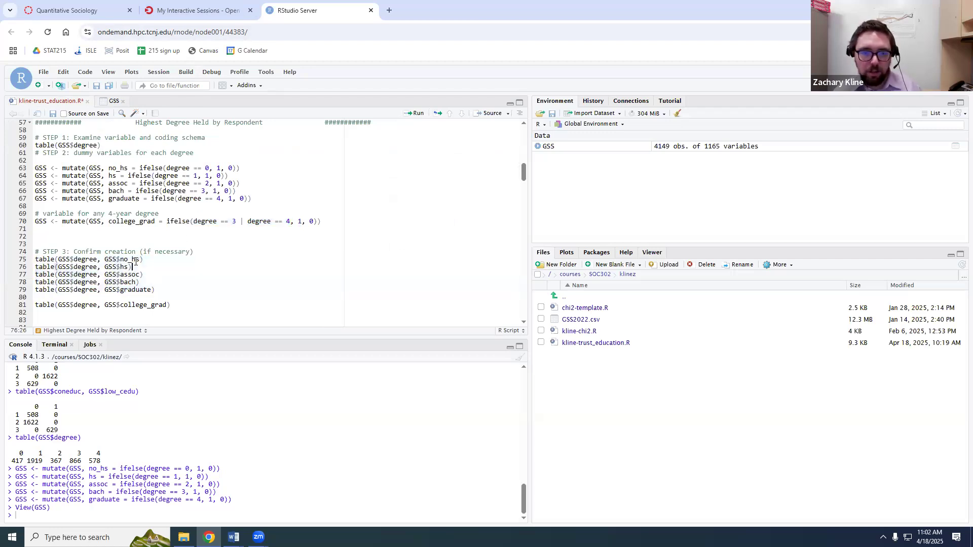
pyautogui.hotkey('ctrl', 'Return')
pyautogui.tripleClick(117, 267)
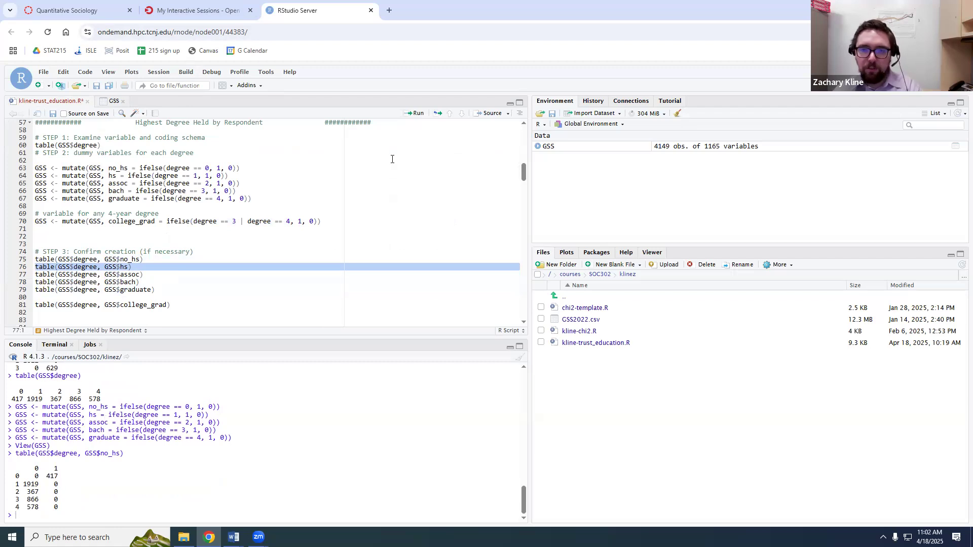
pyautogui.click(411, 114)
# - Run the cross-tabulations of GSS$degree against GSS$assoc, GSS$bach and GSS$graduate, and check their tables in the console
pyautogui.press('Down')
pyautogui.hotkey('shift', 'Down')
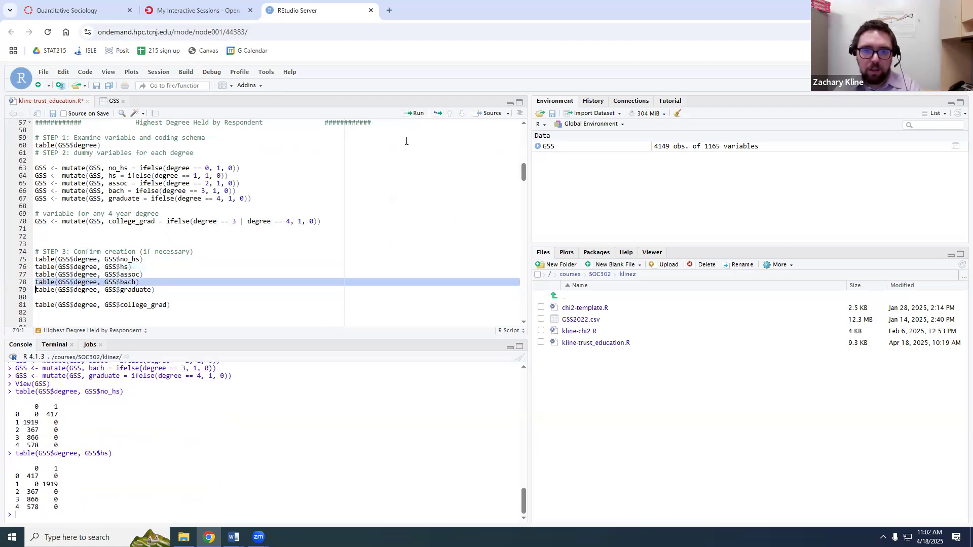
pyautogui.moveTo(162, 290); pyautogui.dragTo(16, 278)
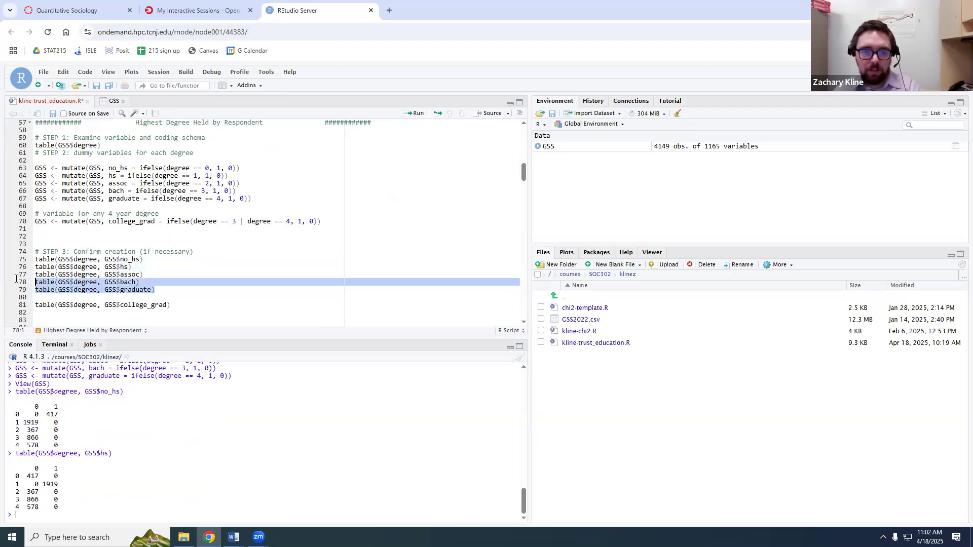
pyautogui.click(113, 289)
pyautogui.moveTo(162, 290); pyautogui.dragTo(20, 275)
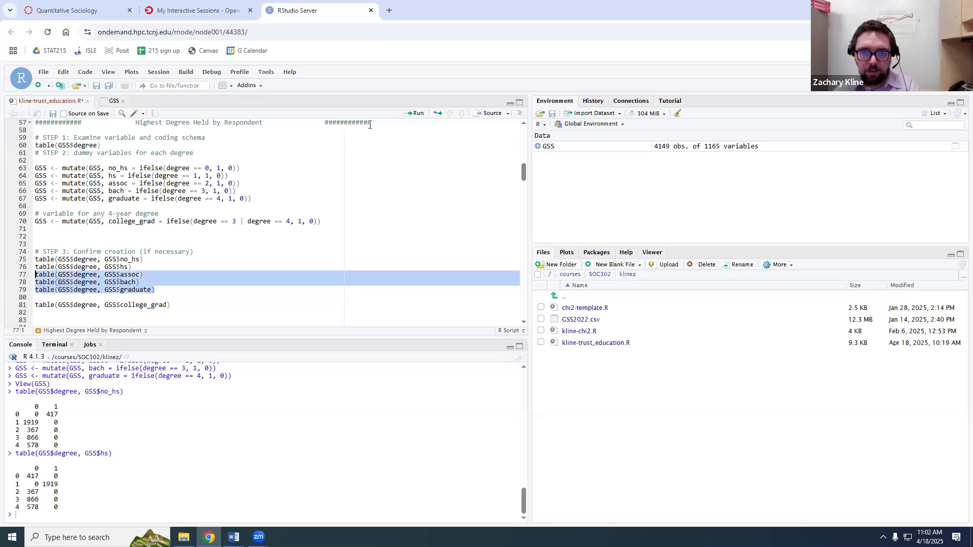
pyautogui.click(418, 114)
pyautogui.scroll(2, 75, 415)
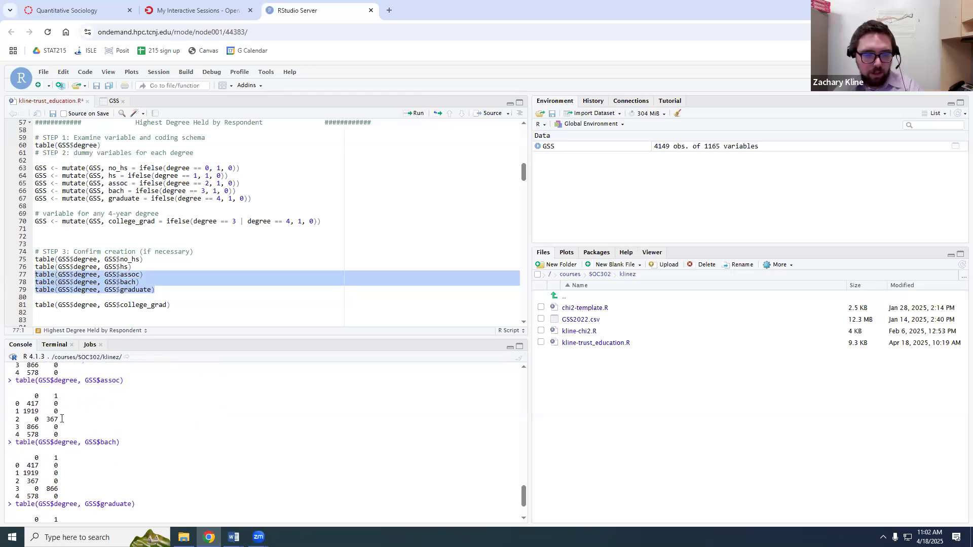
pyautogui.scroll(-2, 63, 427)
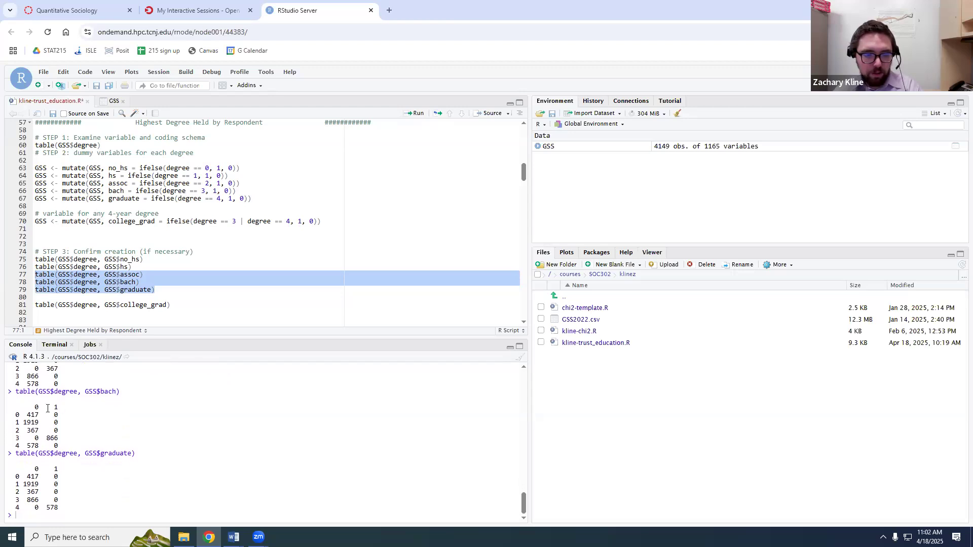
# - Try to run the Step 3 cross-tabulation of GSS$degree against GSS$college_grad on line 81
pyautogui.scroll(-2, 137, 303)
pyautogui.click(124, 271)
pyautogui.tripleClick(124, 275)
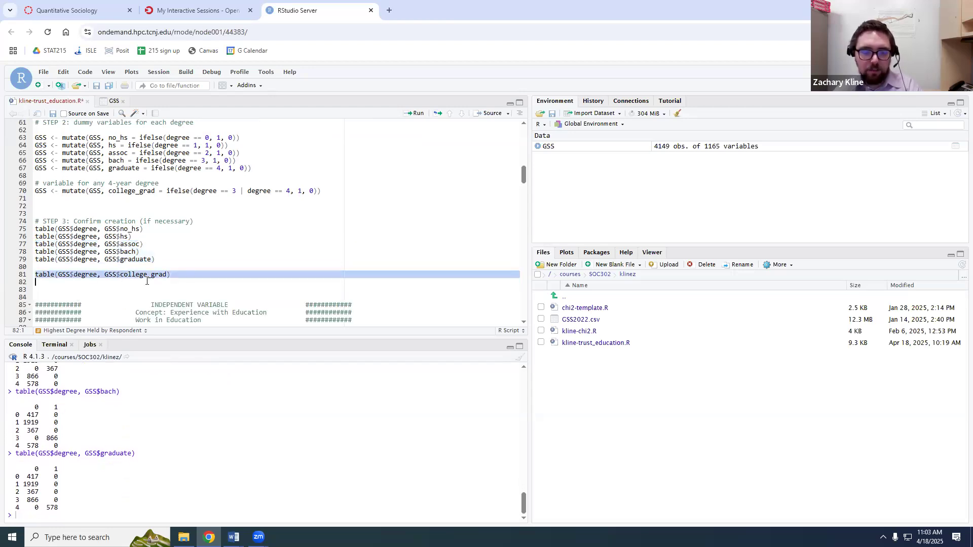
pyautogui.tripleClick(147, 275)
pyautogui.click(147, 275)
pyautogui.doubleClick(145, 275)
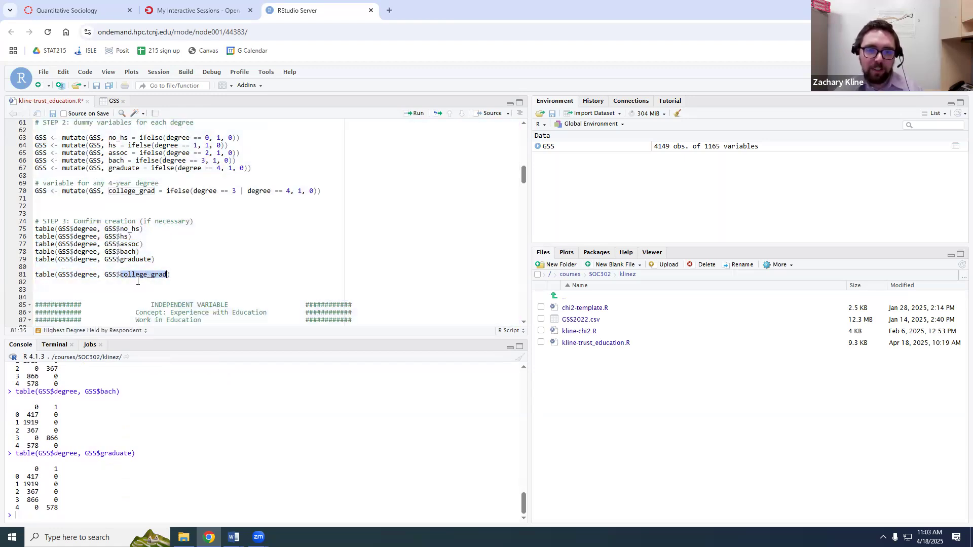
pyautogui.tripleClick(152, 274)
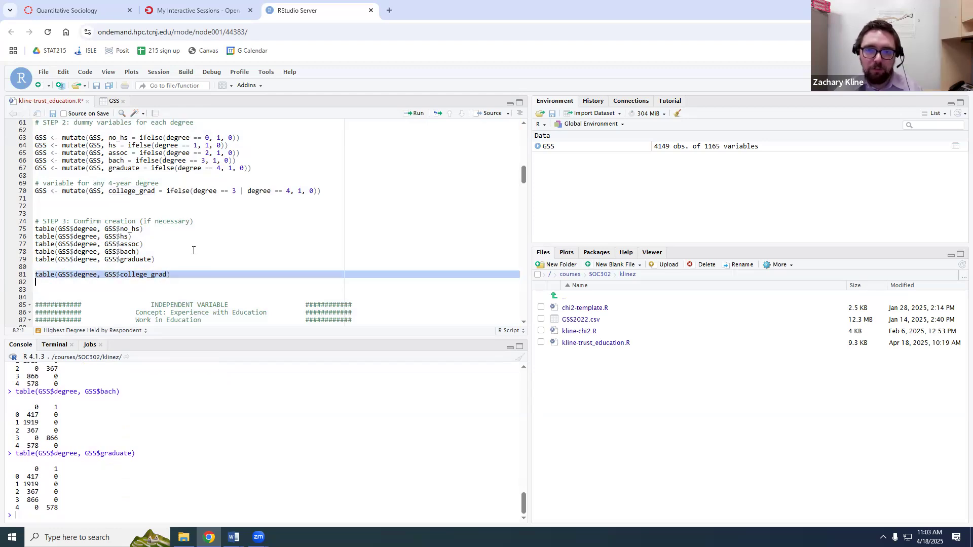
pyautogui.hotkey('ctrl', 'Return')
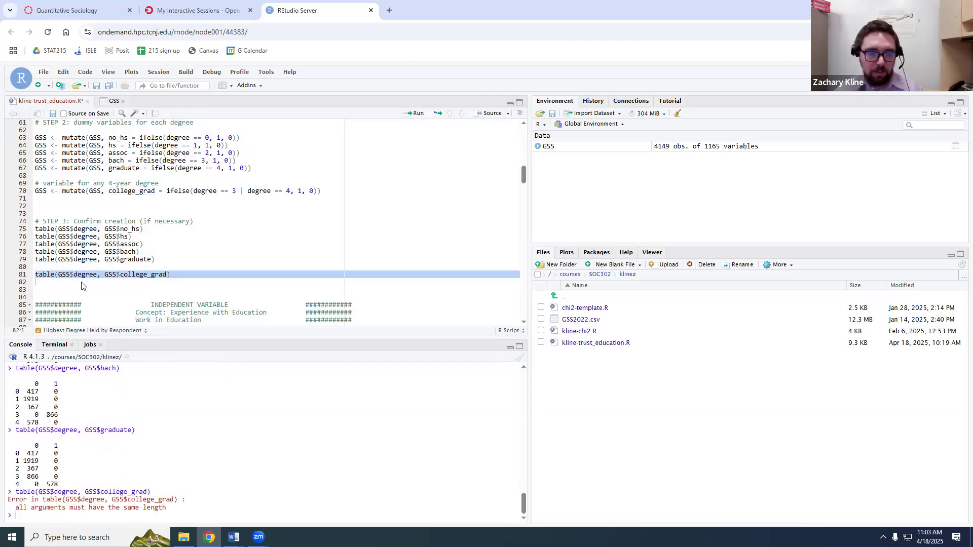
# - Run the mutate line that creates college_grad for any 4-year degree, using degree == 3 | degree == 4
pyautogui.click(143, 274)
pyautogui.doubleClick(205, 191)
pyautogui.tripleClick(213, 188)
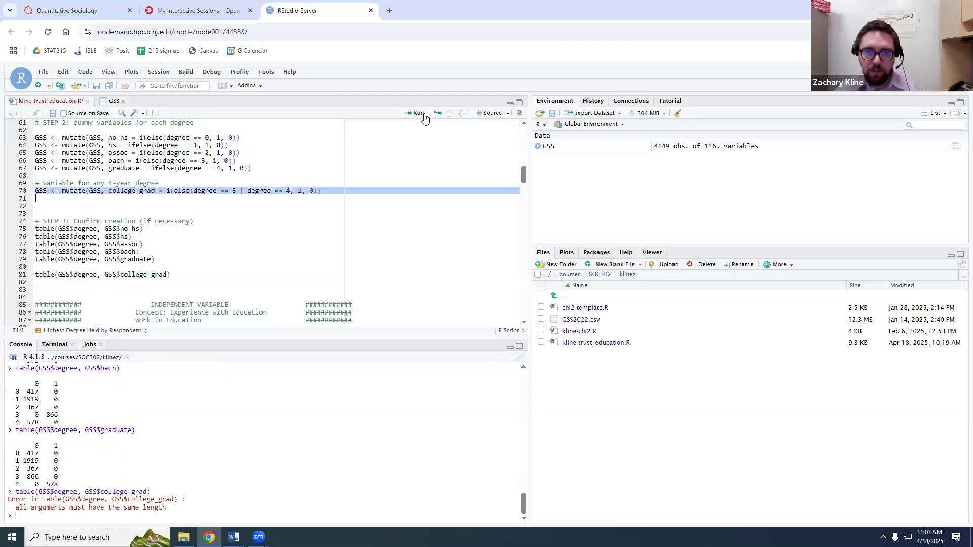
pyautogui.click(416, 113)
# - Run the cross-tabulation of GSS$degree against GSS$college_grad and check the counts for degree codes 3 and 4
pyautogui.tripleClick(137, 274)
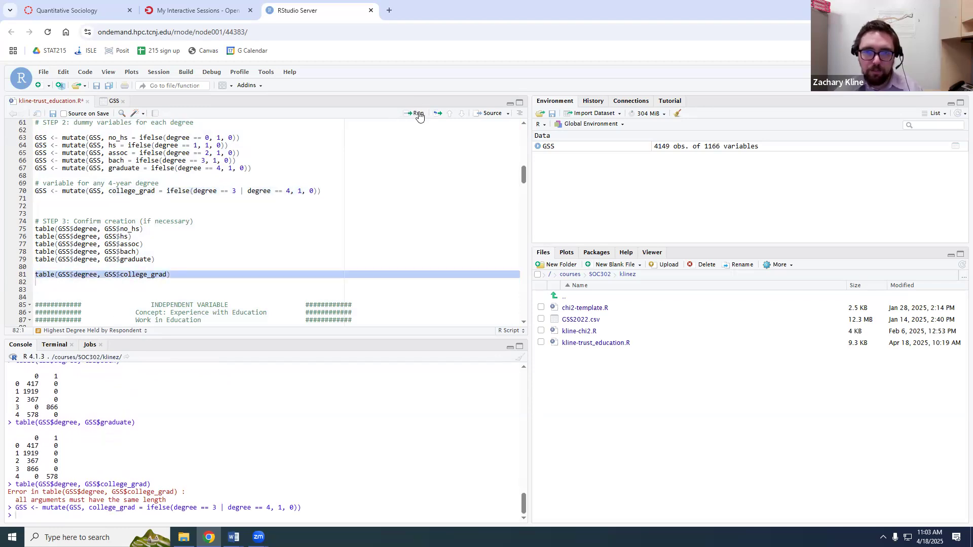
pyautogui.click(417, 113)
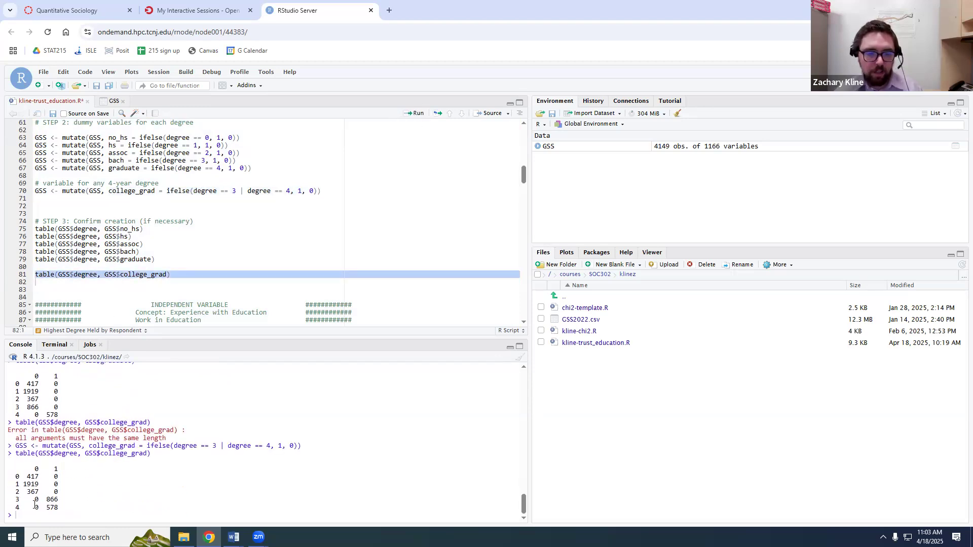
pyautogui.doubleClick(53, 500)
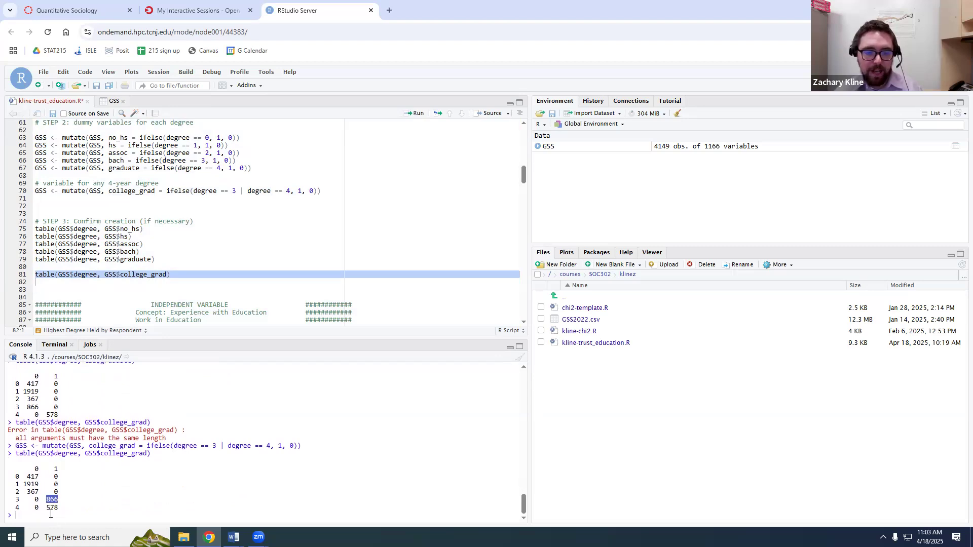
pyautogui.doubleClick(53, 507)
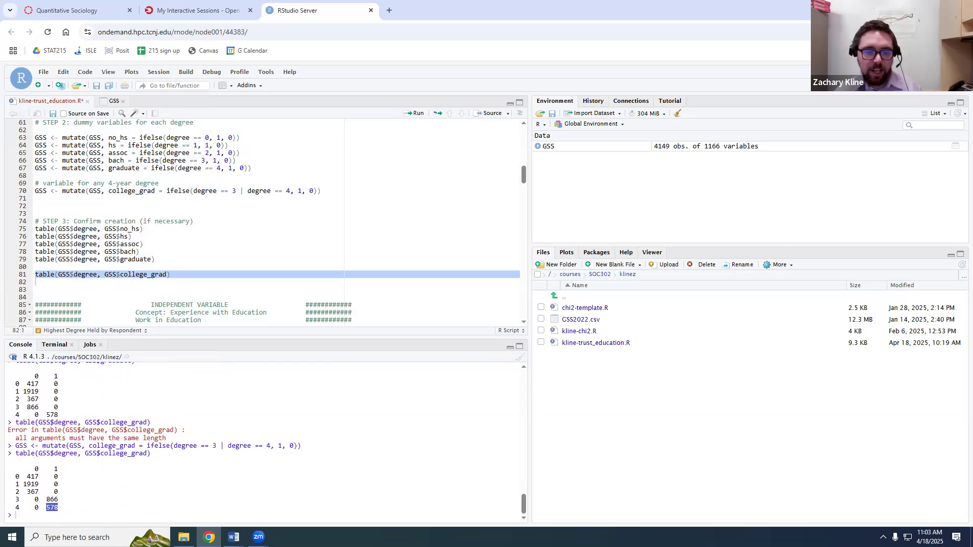
# - Add the line table(GSS$college_grad) below the college_grad cross-tabulation and run it
pyautogui.click(175, 278)
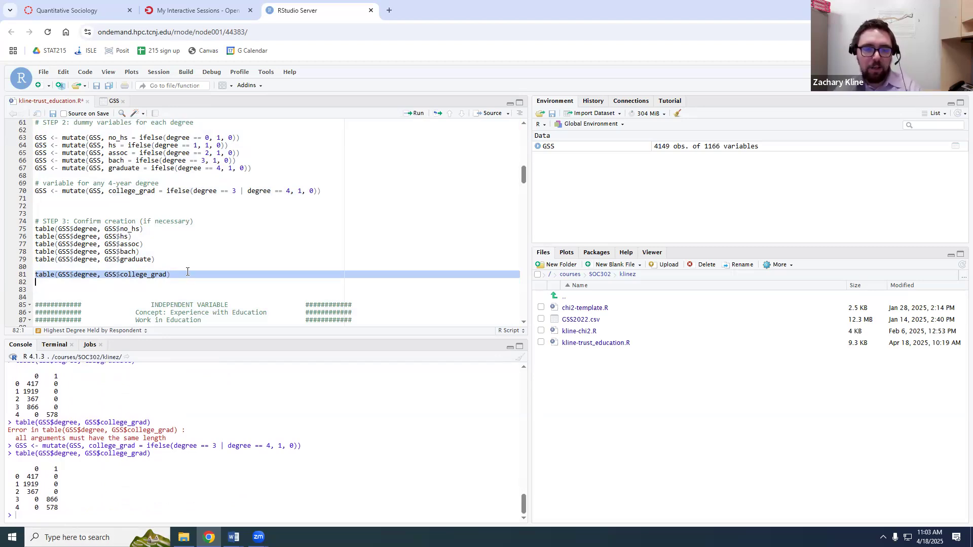
pyautogui.press('Return')
pyautogui.write('table(GSS$')
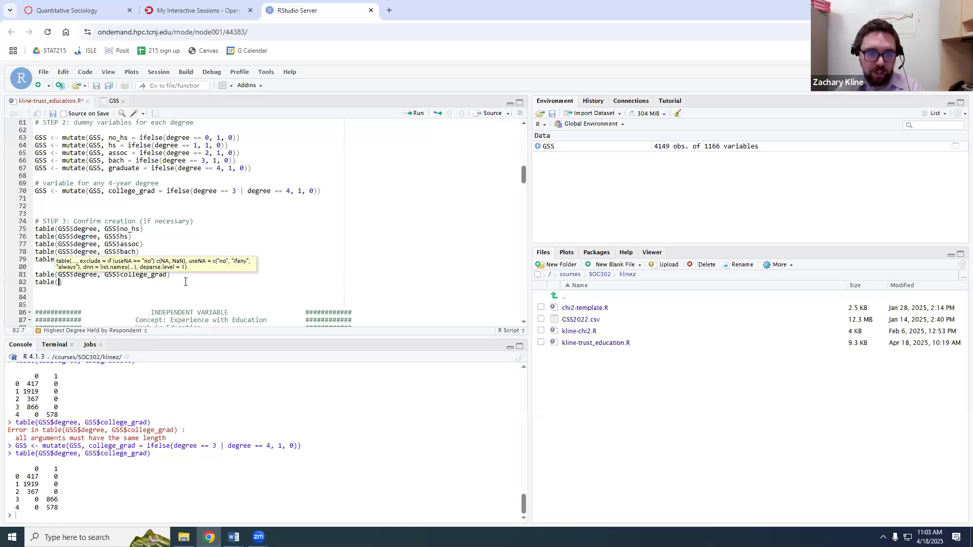
pyautogui.write('college_grad')
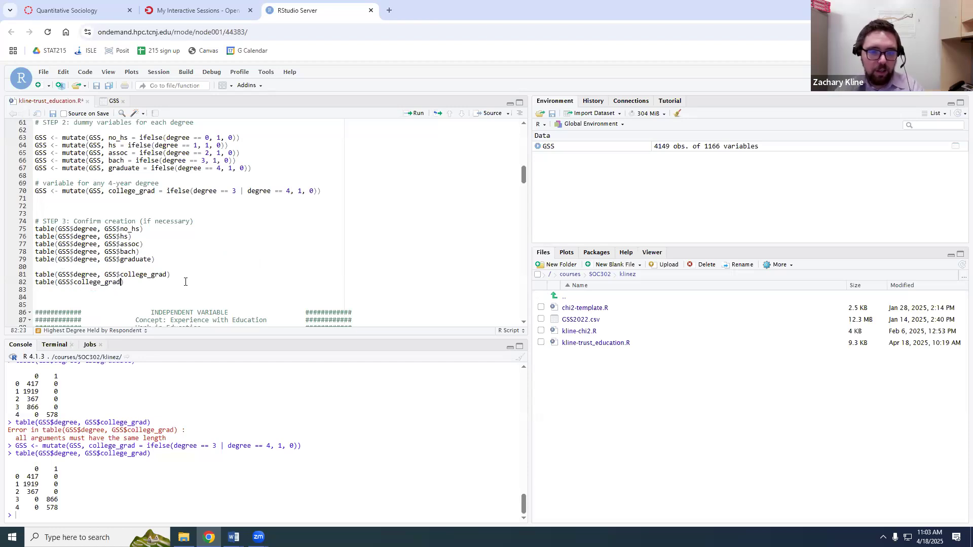
pyautogui.hotkey('ctrl', 'Return')
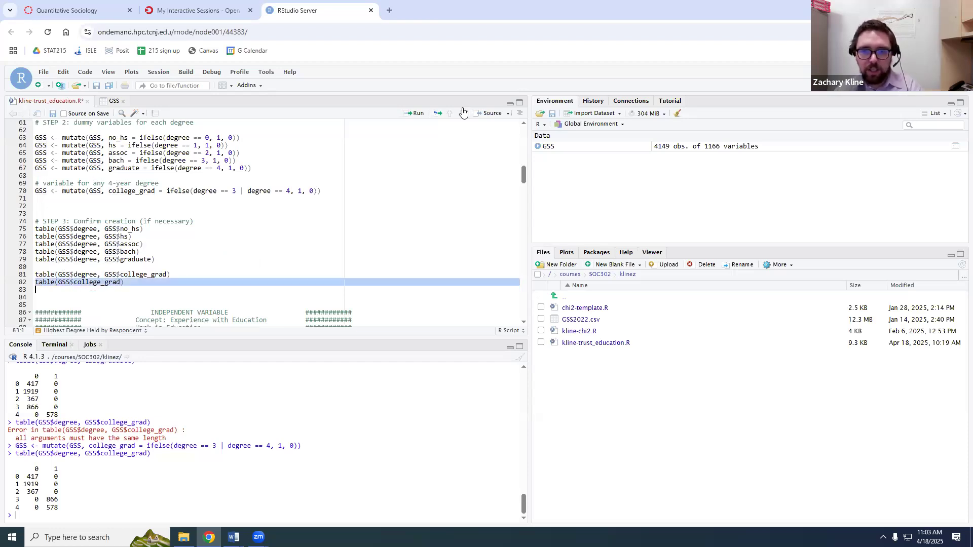
# - Calculate 866+578 in the console and compare the sum with the college_grad frequency for code 1
pyautogui.write('8')
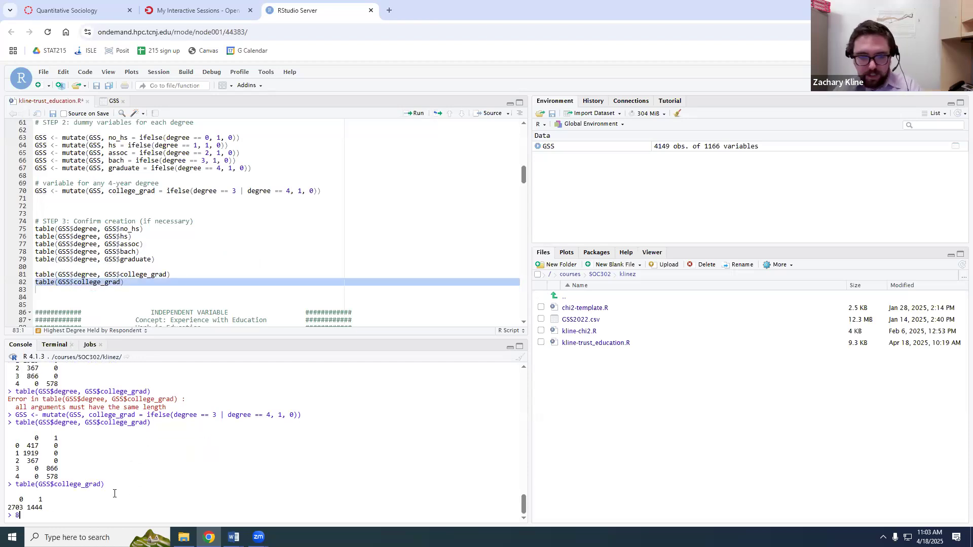
pyautogui.write('66+57')
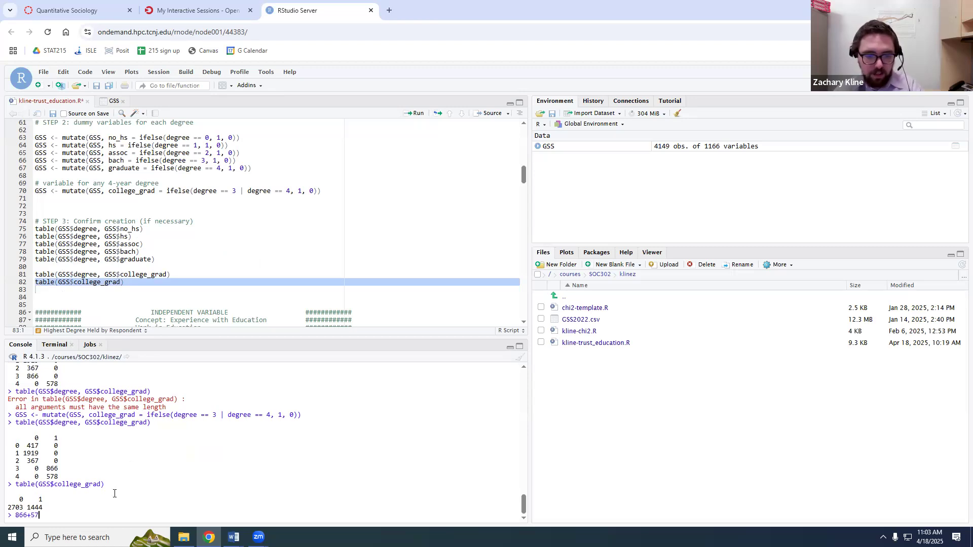
pyautogui.write('8')
pyautogui.press('Return')
pyautogui.doubleClick(34, 509)
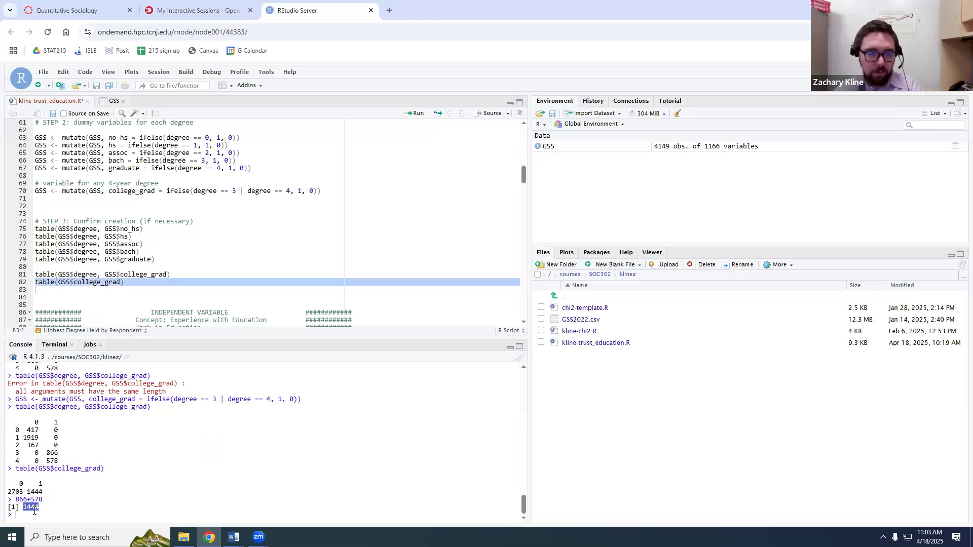
# - Run table(GSS$indus10) under Step 1 of the Work in Education section
pyautogui.scroll(-5, 161, 298)
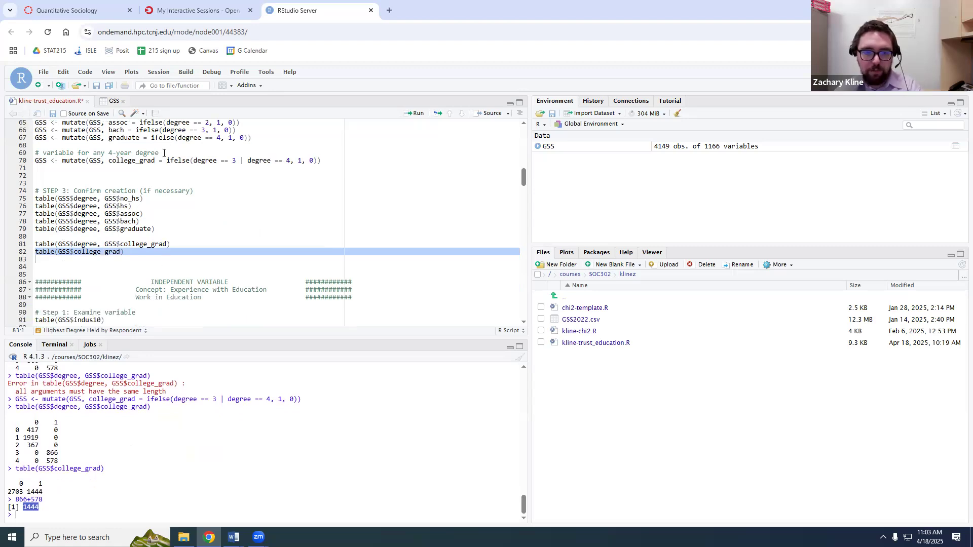
pyautogui.doubleClick(96, 199)
pyautogui.tripleClick(96, 199)
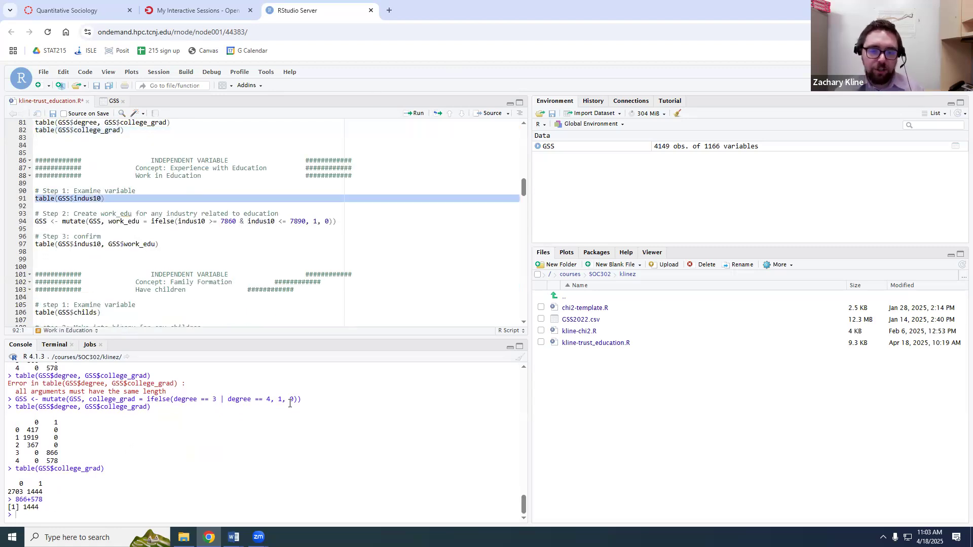
pyautogui.hotkey('ctrl', 'Return')
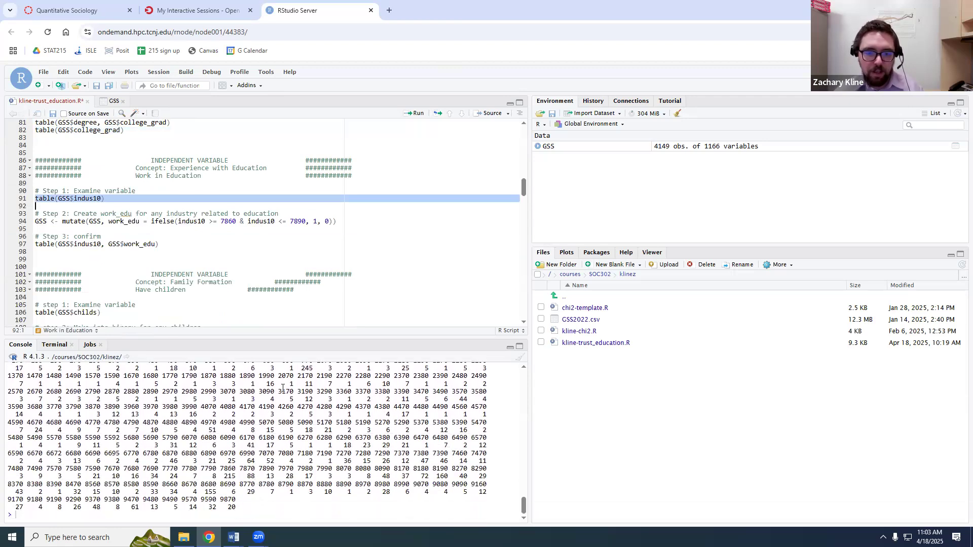
# - Examine the work_edu condition's indus10 bounds, >= 7860 and <= 7890, and find code 7860's frequency in the console table
pyautogui.tripleClick(275, 222)
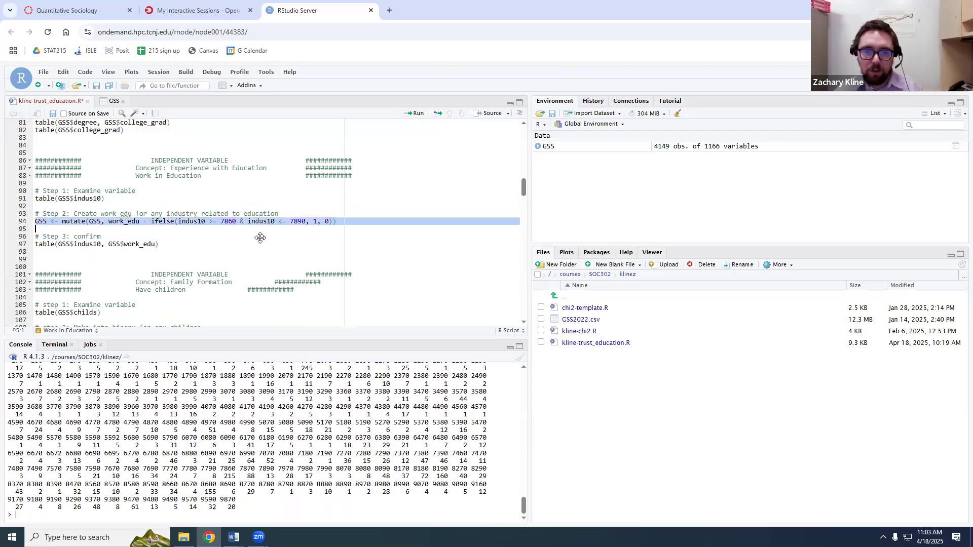
pyautogui.doubleClick(227, 222)
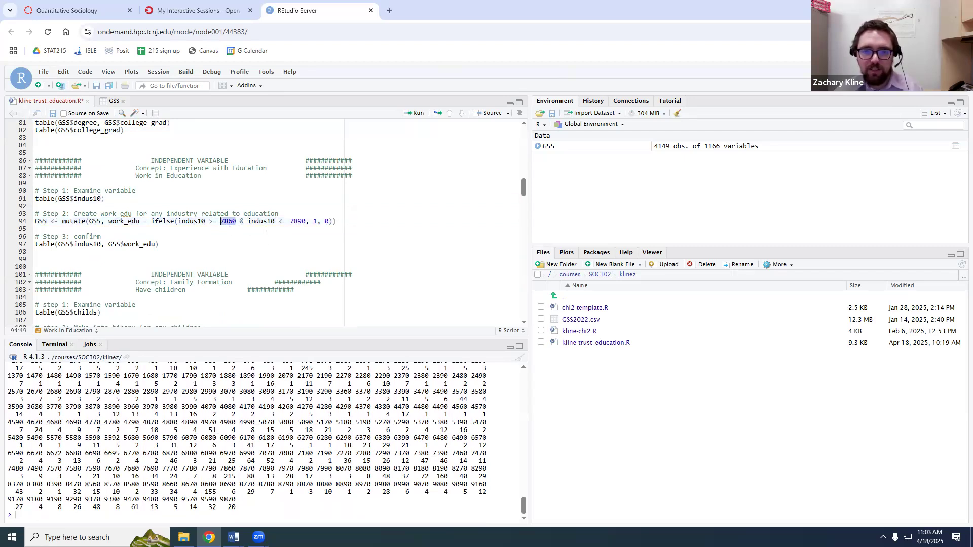
pyautogui.doubleClick(297, 221)
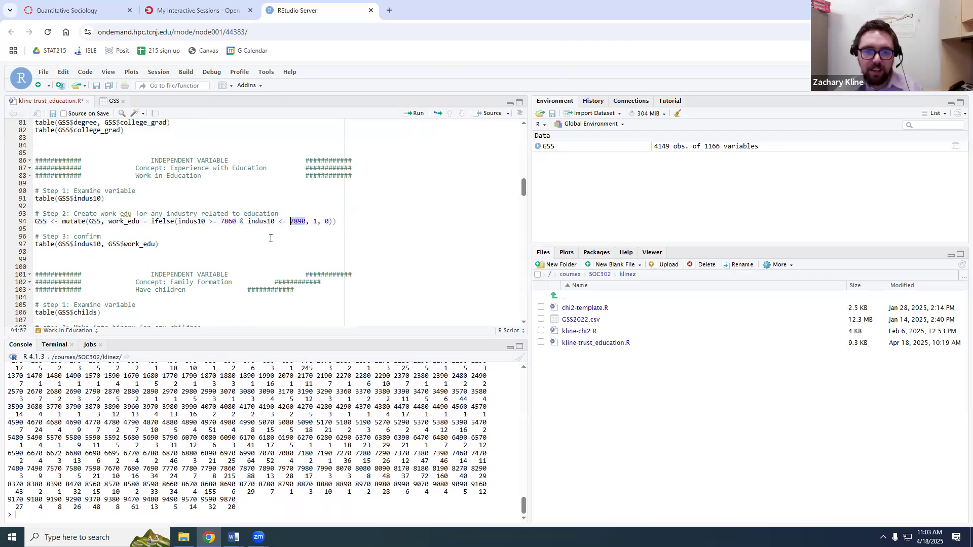
pyautogui.click(214, 222)
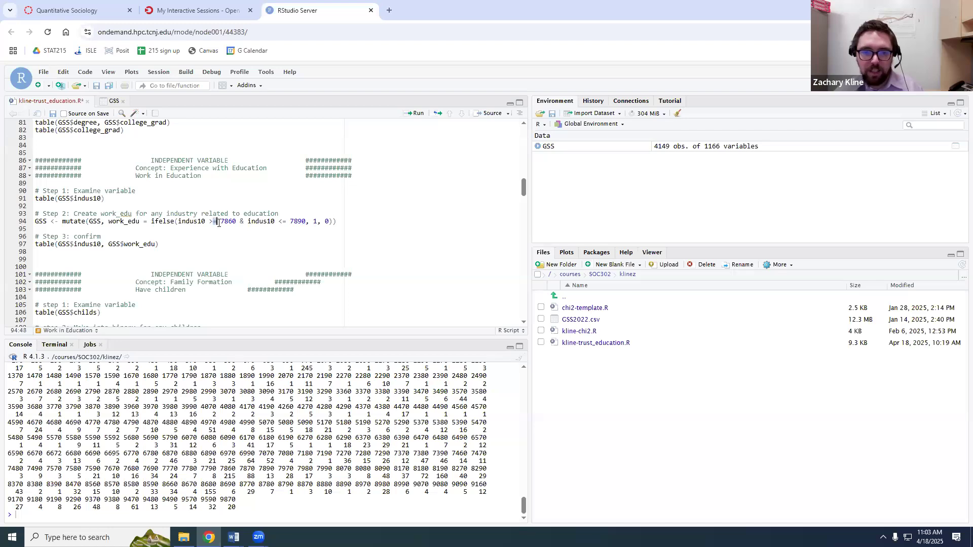
pyautogui.moveTo(285, 223); pyautogui.dragTo(278, 223)
pyautogui.doubleClick(297, 224)
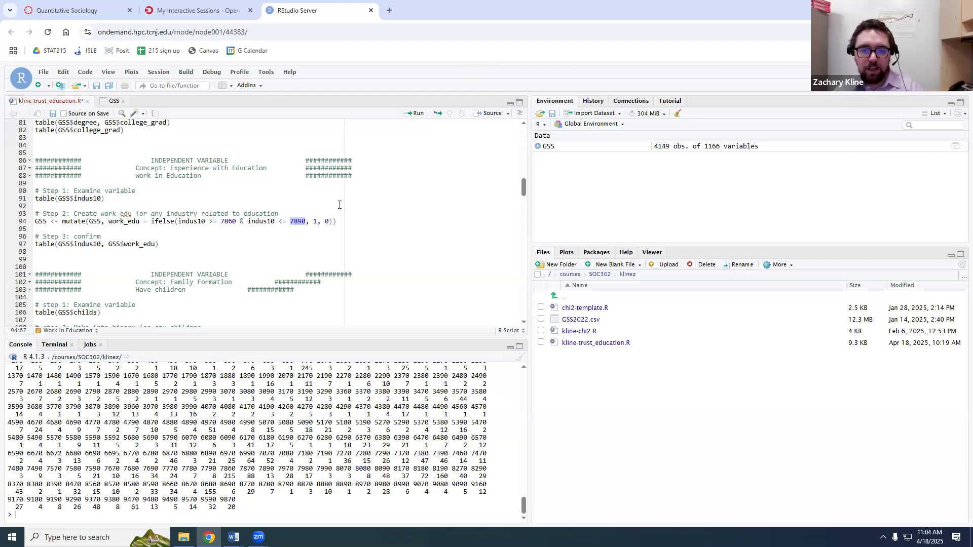
pyautogui.doubleClick(228, 222)
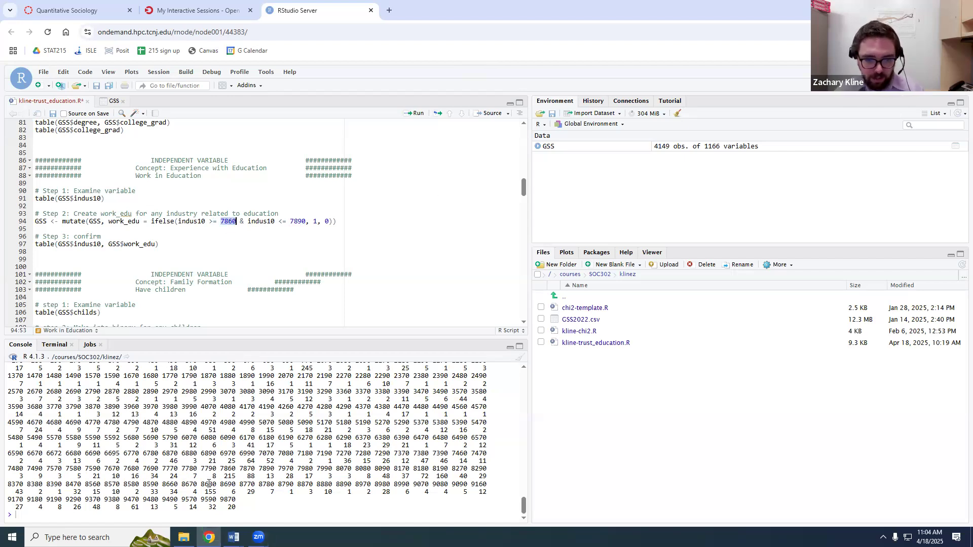
pyautogui.doubleClick(230, 476)
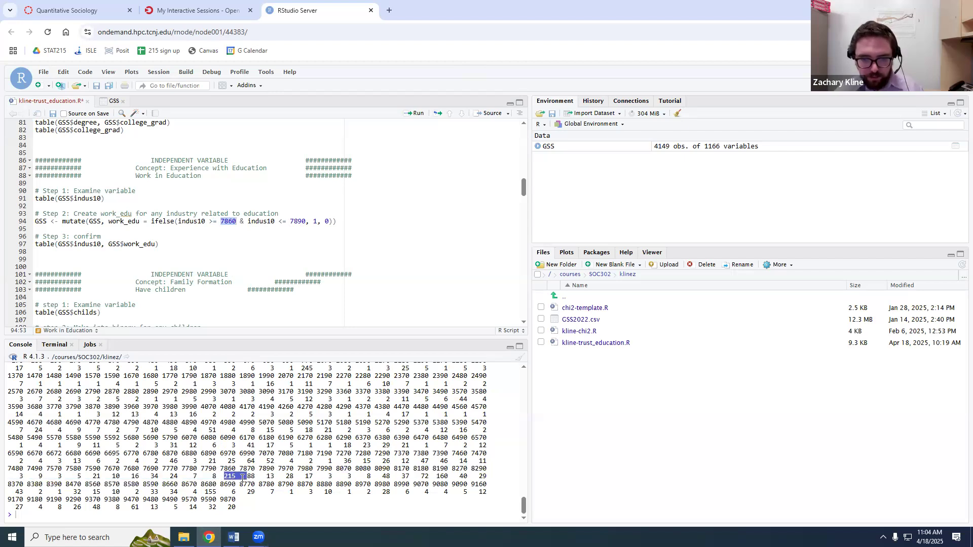
# - Search the web for gss data explorer in a new browser tab, and check the indus10 variable name in the RStudio script
pyautogui.click(389, 10)
pyautogui.write('gss')
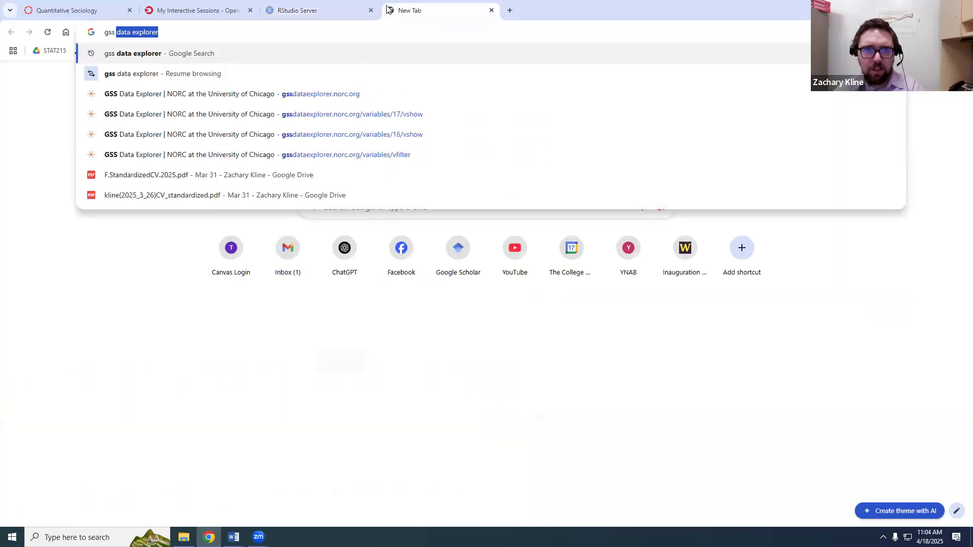
pyautogui.press('Return')
pyautogui.click(309, 10)
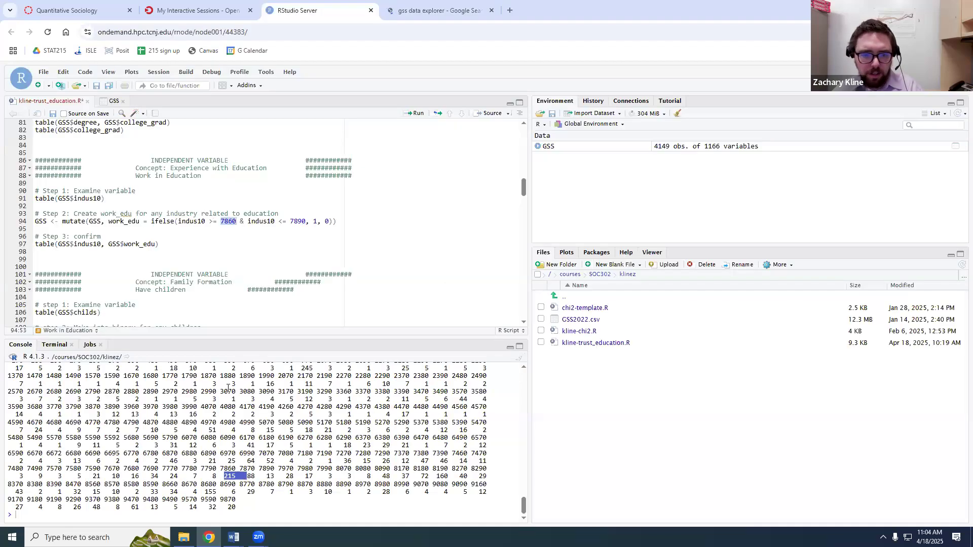
pyautogui.click(119, 222)
pyautogui.doubleClick(185, 222)
# - Search the GSS Data Explorer variables for indus10 and open that variable's page
pyautogui.click(396, 11)
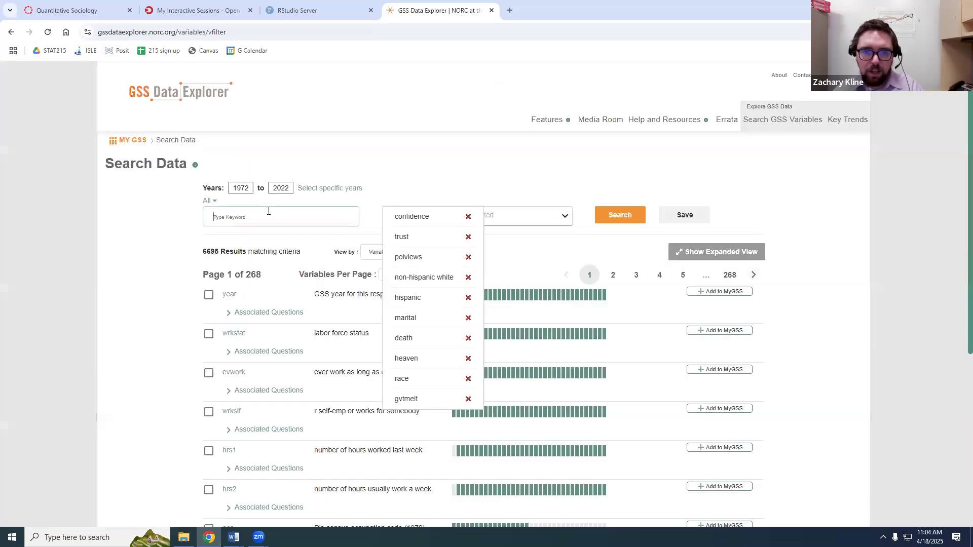
pyautogui.click(280, 220)
pyautogui.write('indus10')
pyautogui.press('Return')
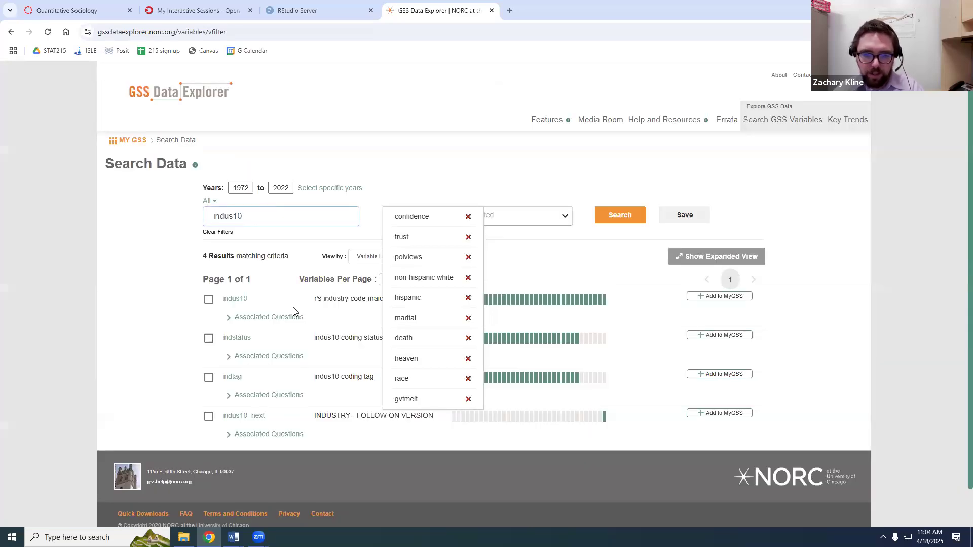
pyautogui.click(240, 300)
# - Look up industry code 7860 in the Summary by Year table on the indus10 page and highlight its label
pyautogui.click(304, 10)
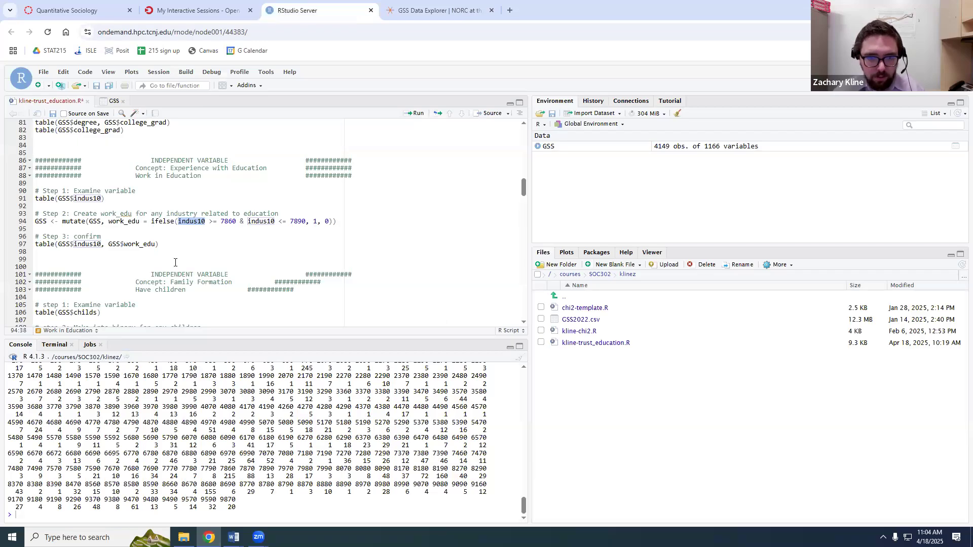
pyautogui.click(405, 11)
pyautogui.scroll(-20, 302, 321)
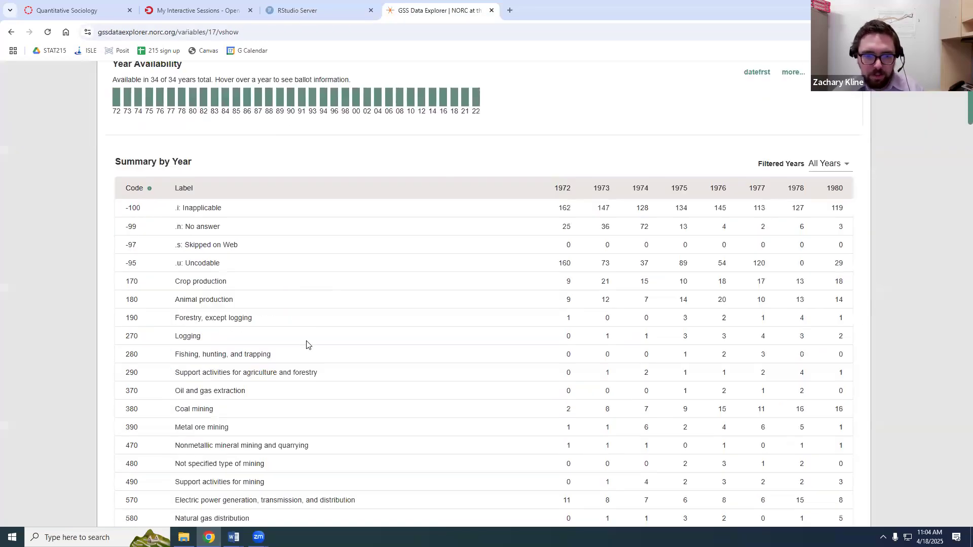
pyautogui.scroll(-20, 296, 364)
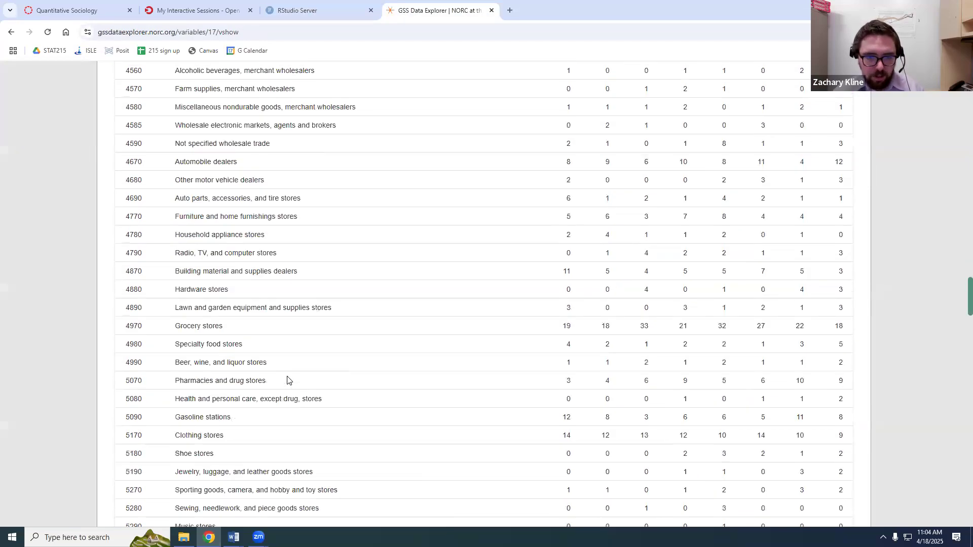
pyautogui.scroll(-18, 288, 387)
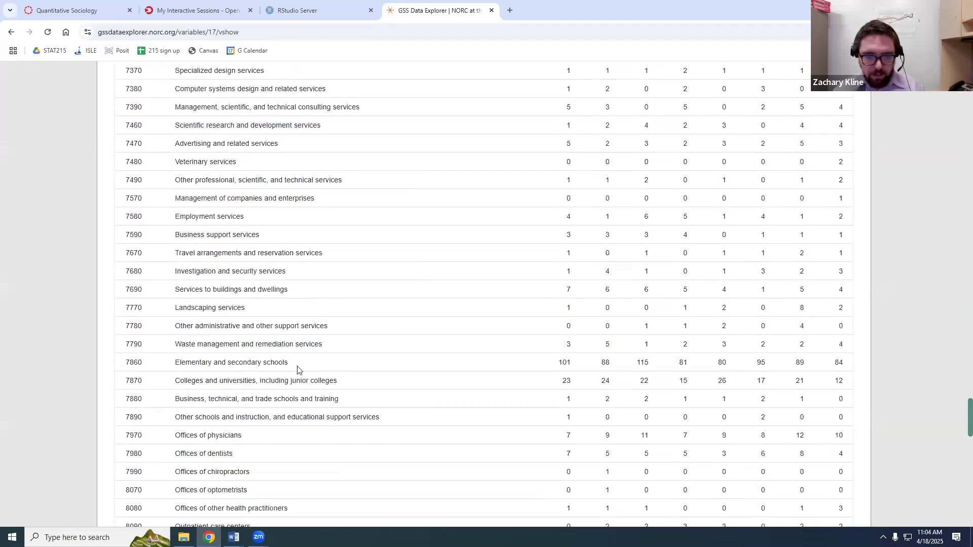
pyautogui.tripleClick(298, 367)
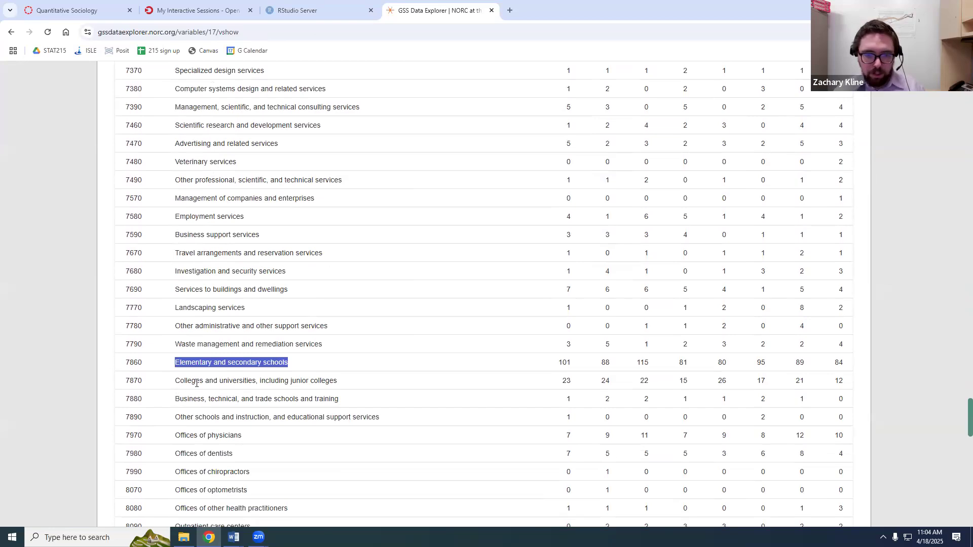
# - Highlight the labels of industry codes 7870 and 7880 in GSS Data Explorer, and the 7860 and 7870 frequencies in the RStudio console table
pyautogui.moveTo(175, 381); pyautogui.dragTo(363, 386)
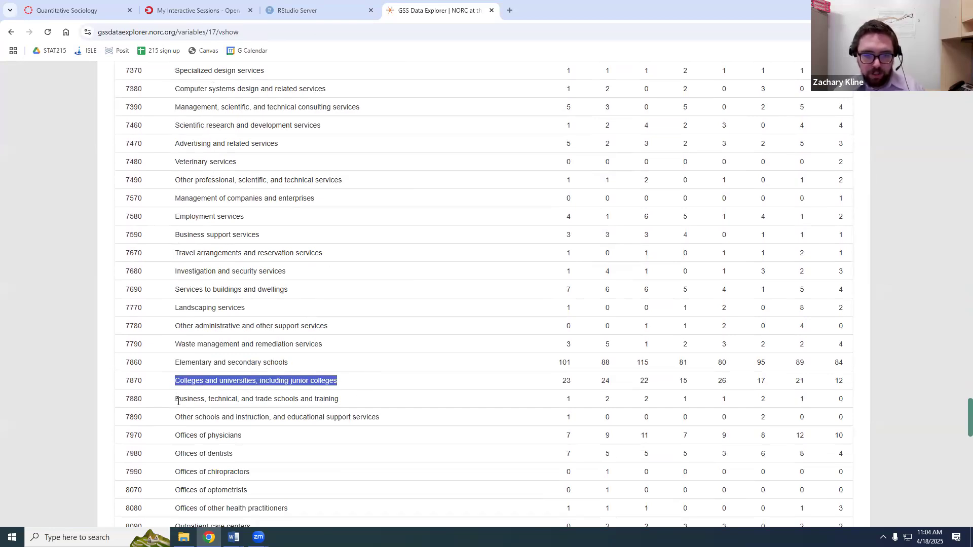
pyautogui.moveTo(176, 401); pyautogui.dragTo(351, 402)
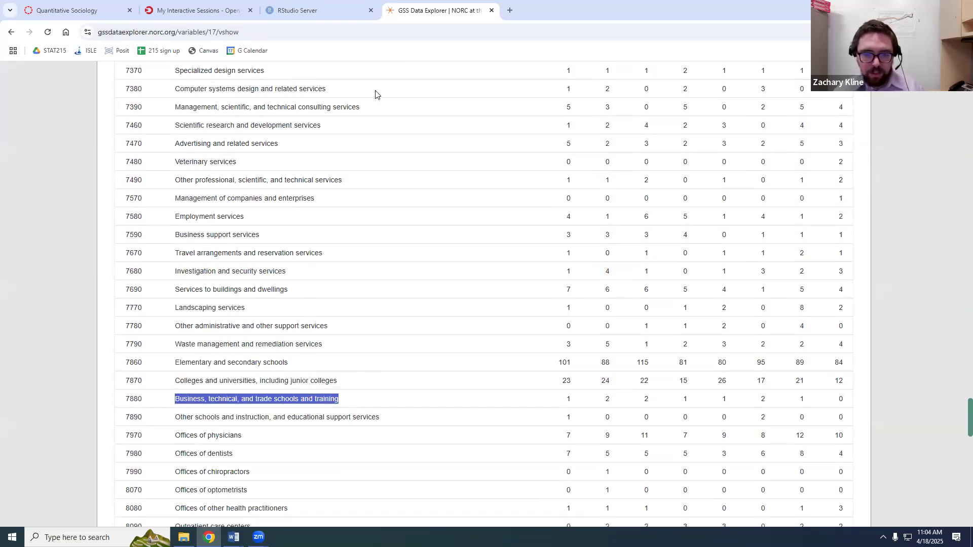
pyautogui.click(326, 9)
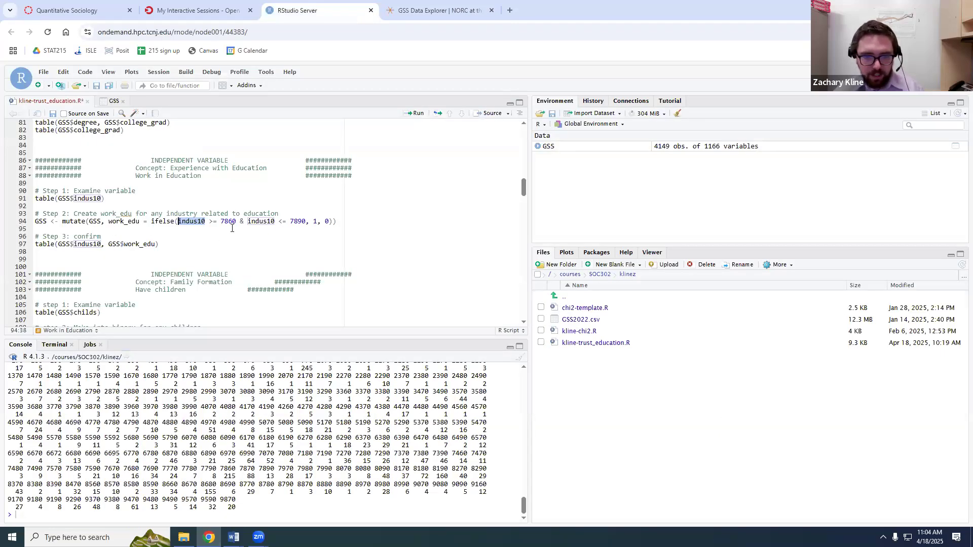
pyautogui.doubleClick(234, 477)
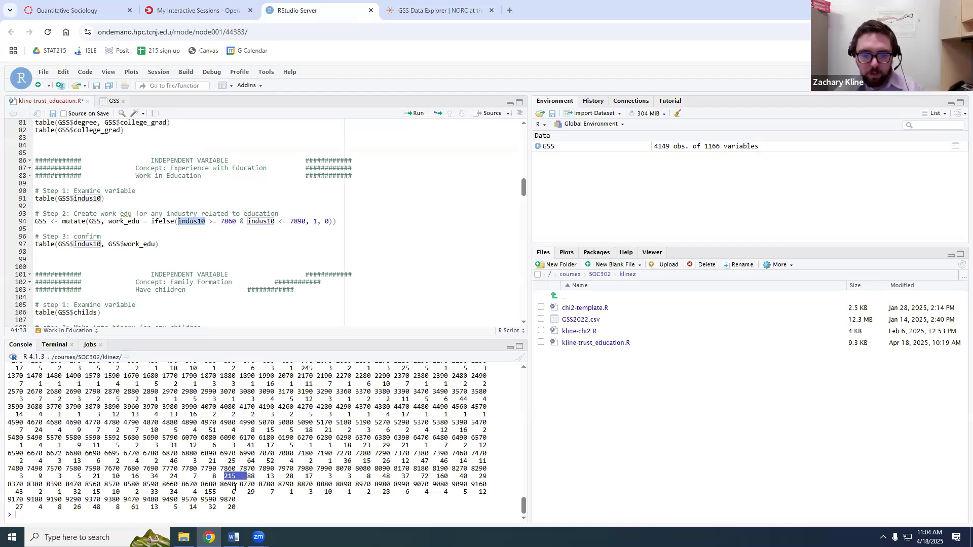
pyautogui.doubleClick(253, 476)
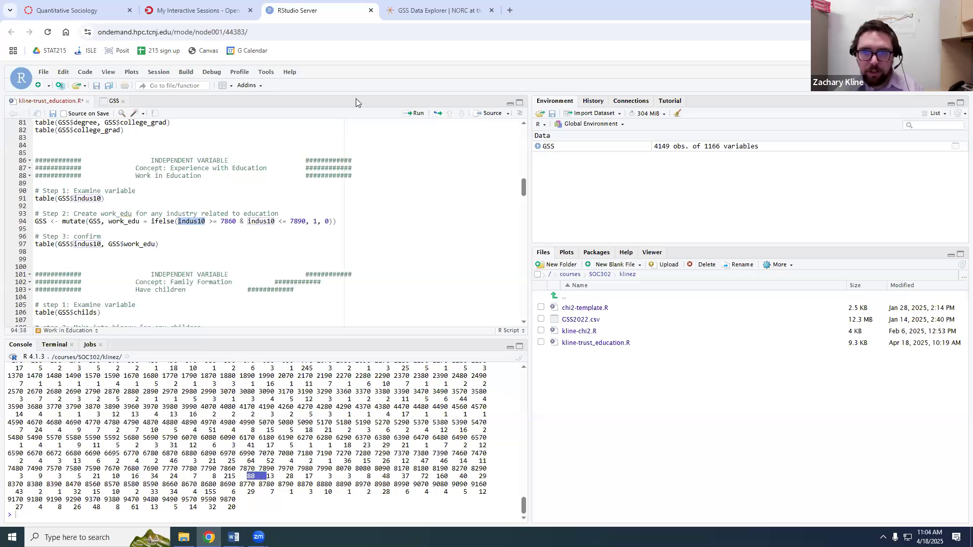
# - Compare the remaining education codes up to 7890 between the GSS Data Explorer indus10 page and the RStudio console table, highlighting 7890's frequency
pyautogui.click(400, 11)
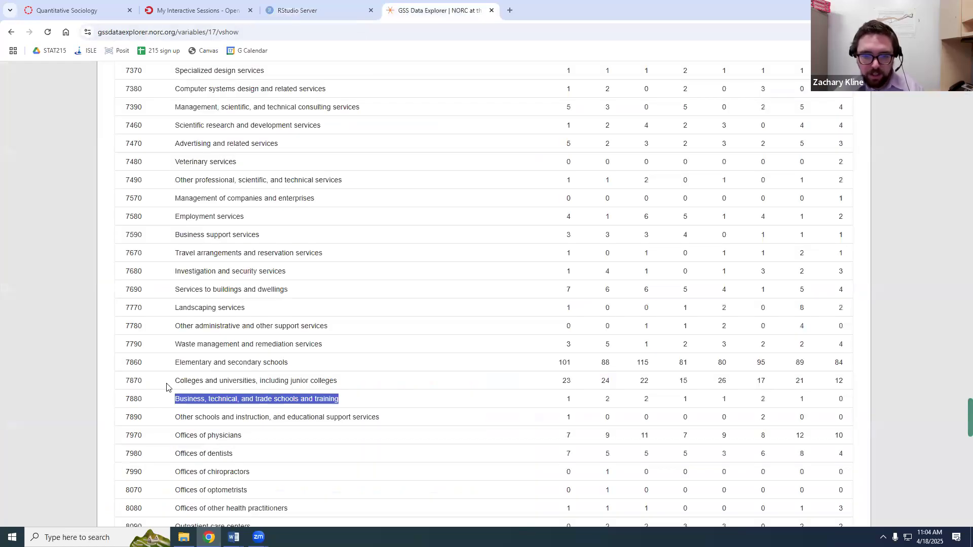
pyautogui.click(314, 10)
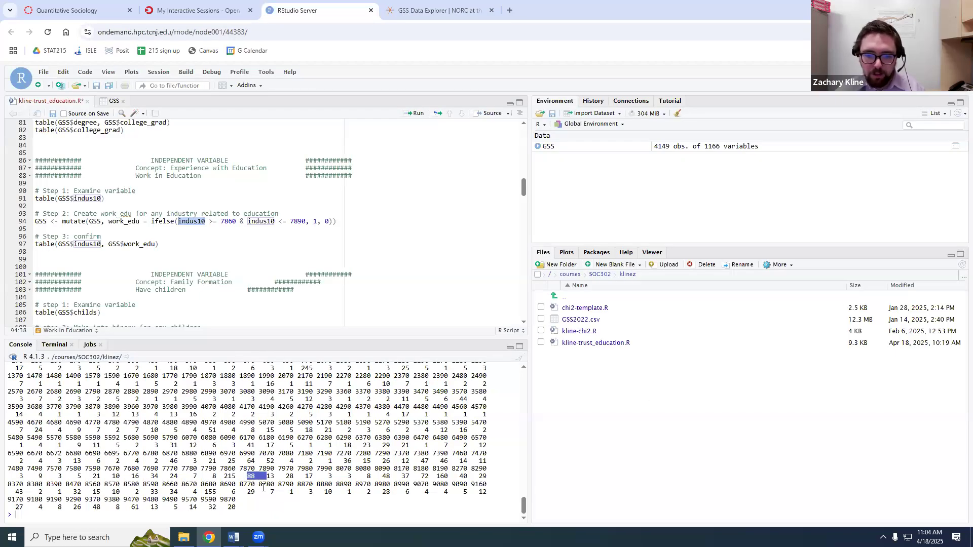
pyautogui.doubleClick(271, 476)
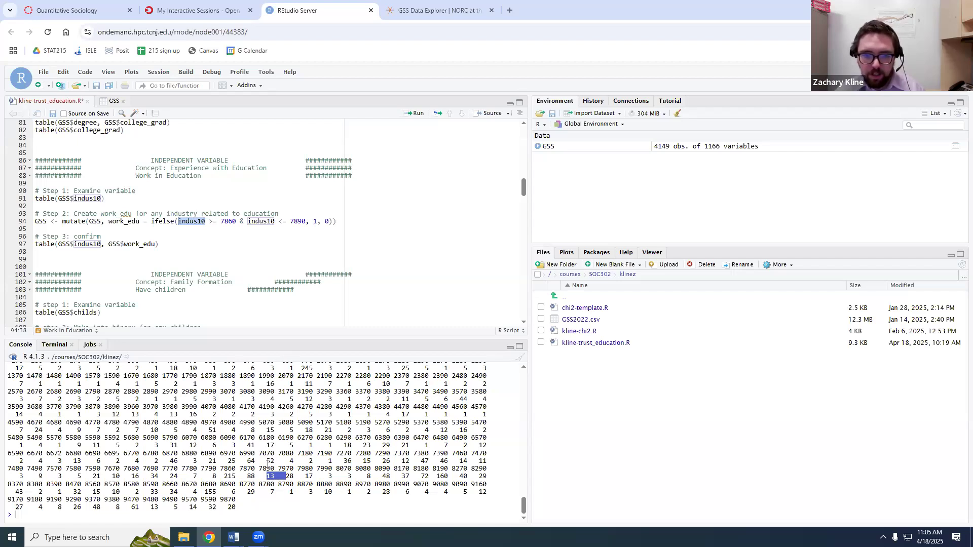
pyautogui.click(413, 11)
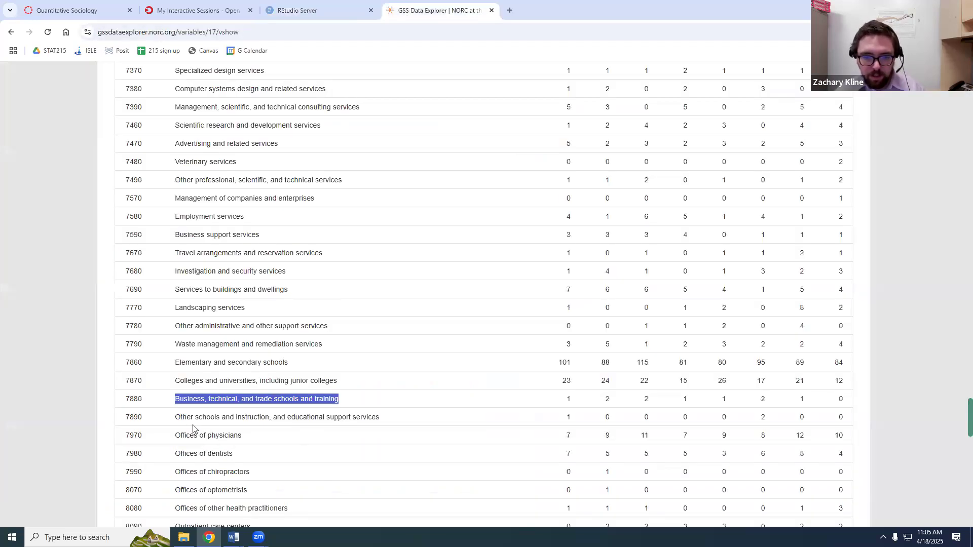
pyautogui.click(329, 13)
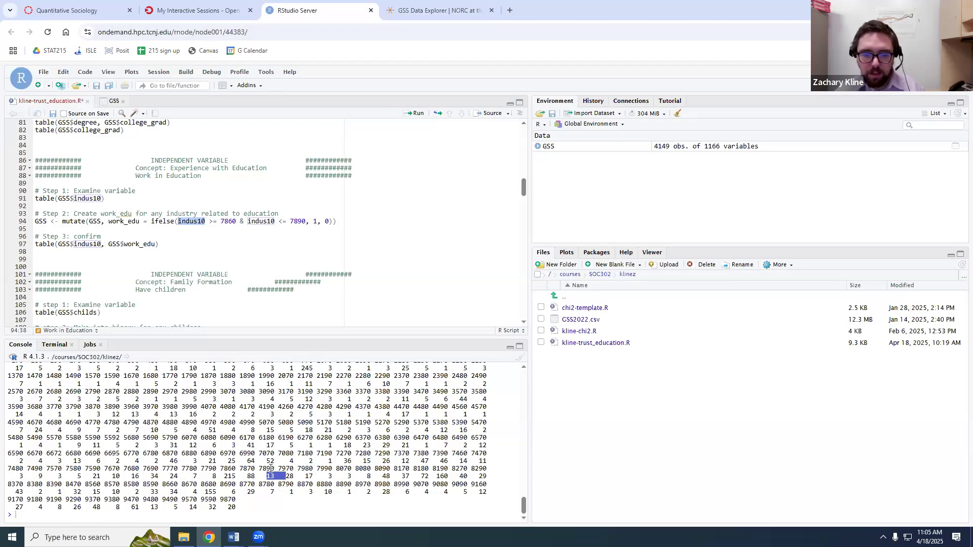
pyautogui.click(405, 13)
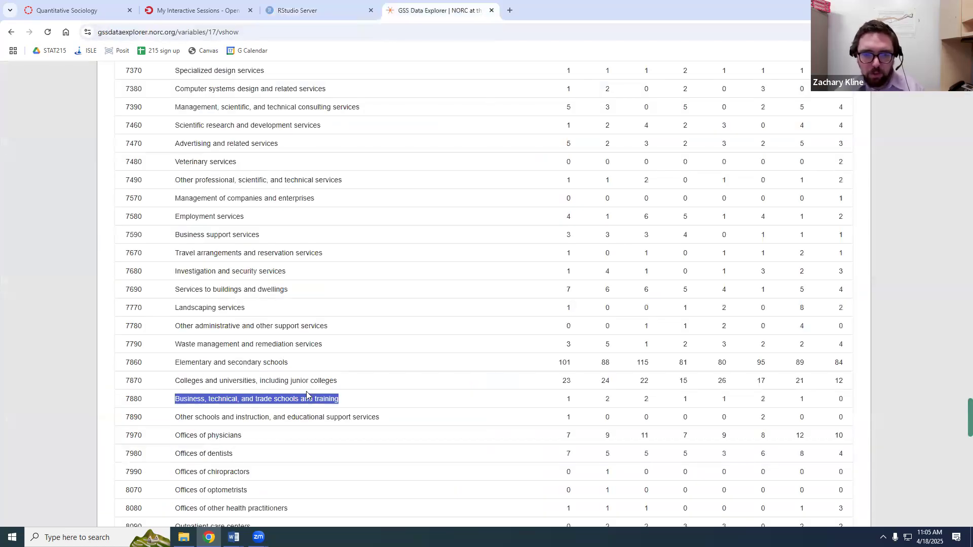
pyautogui.click(283, 10)
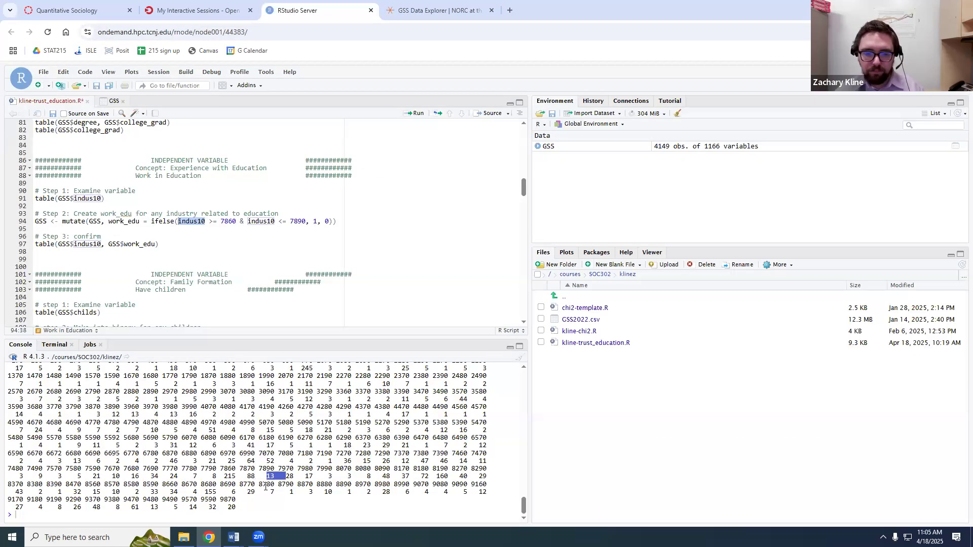
# - Run the script lines that create work_edu from indus10 and cross-tabulate GSS$indus10 with GSS$work_edu
pyautogui.tripleClick(178, 221)
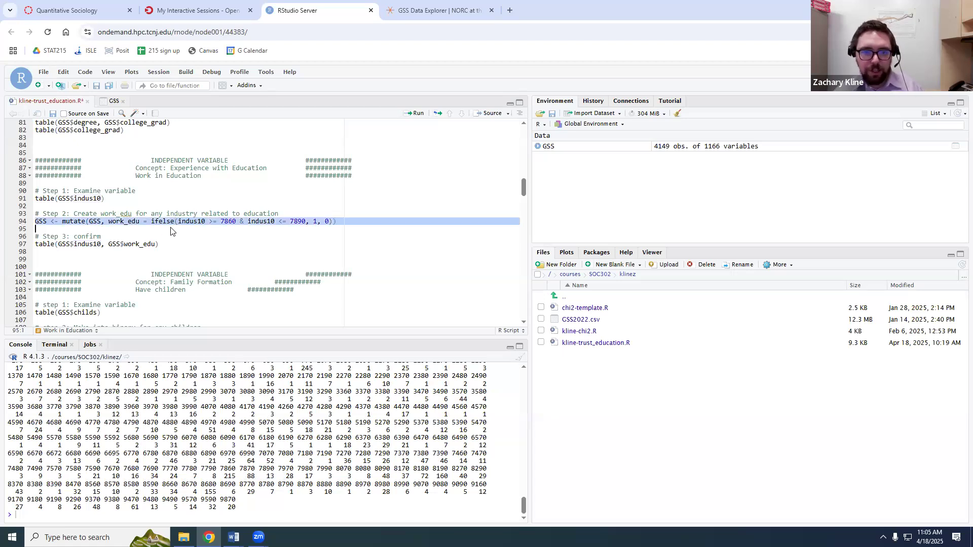
pyautogui.tripleClick(128, 245)
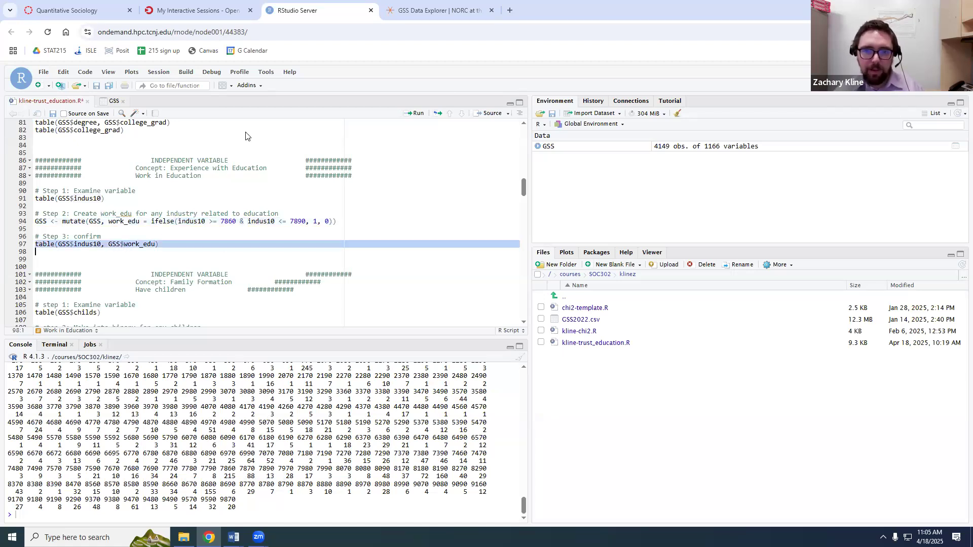
pyautogui.click(417, 113)
pyautogui.hotkey('shift', 'Up')
pyautogui.hotkey('shift', 'Up')
pyautogui.hotkey('shift', 'Up')
pyautogui.hotkey('shift', 'Up')
pyautogui.click(416, 113)
pyautogui.scroll(5, 191, 478)
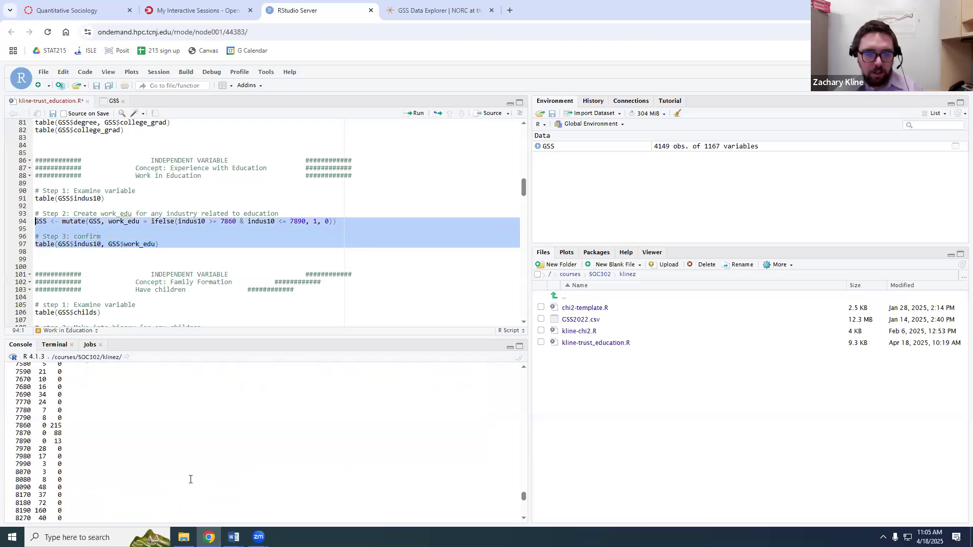
# - Check rows 7860 to 7890 of the work_edu cross-table against the indus10 condition and the new variable's name in the script
pyautogui.moveTo(67, 425); pyautogui.dragTo(12, 441)
pyautogui.click(62, 442)
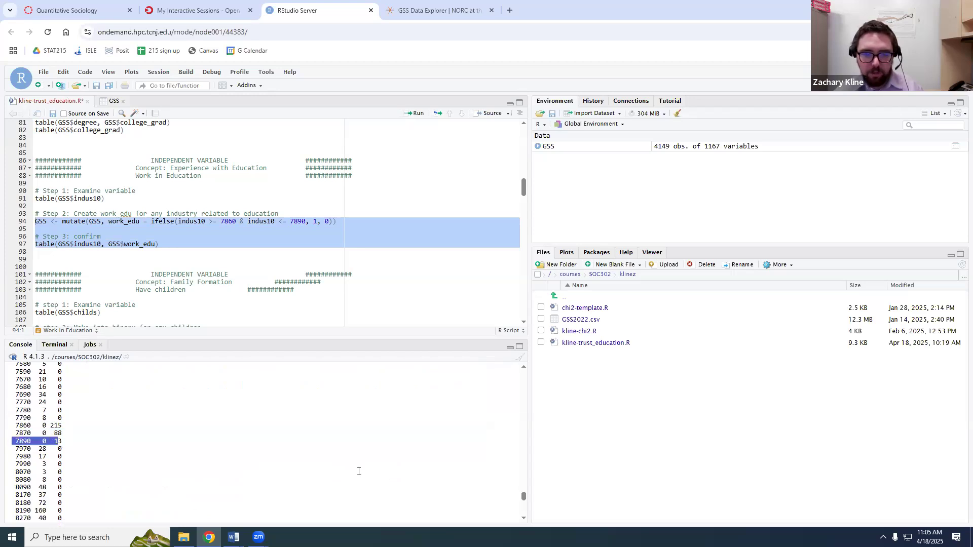
pyautogui.click(297, 231)
pyautogui.moveTo(303, 222); pyautogui.dragTo(181, 222)
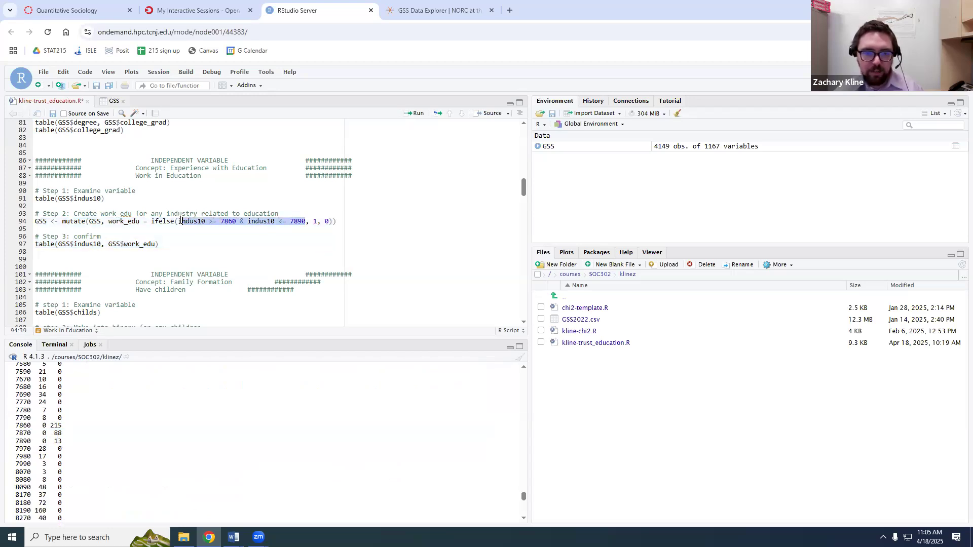
pyautogui.doubleClick(123, 221)
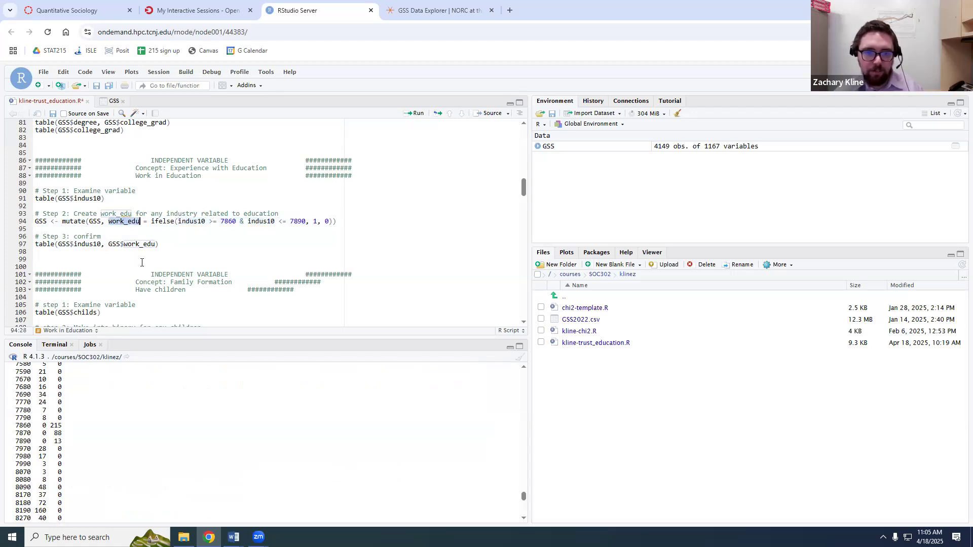
# - Run table(GSS$childs) in the Have children section and highlight the frequencies for 8 and 5 children
pyautogui.scroll(-4, 140, 261)
pyautogui.click(109, 221)
pyautogui.moveTo(109, 222); pyautogui.dragTo(24, 220)
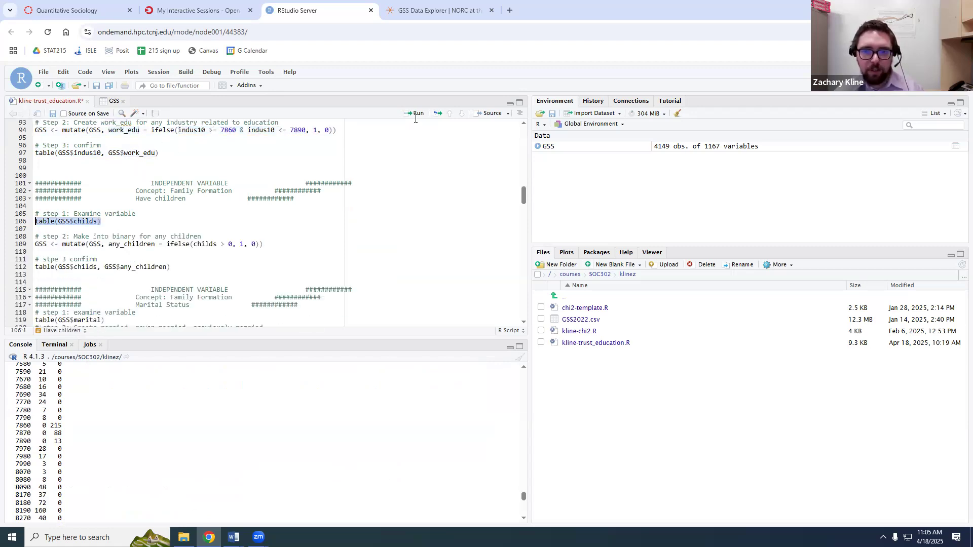
pyautogui.click(415, 115)
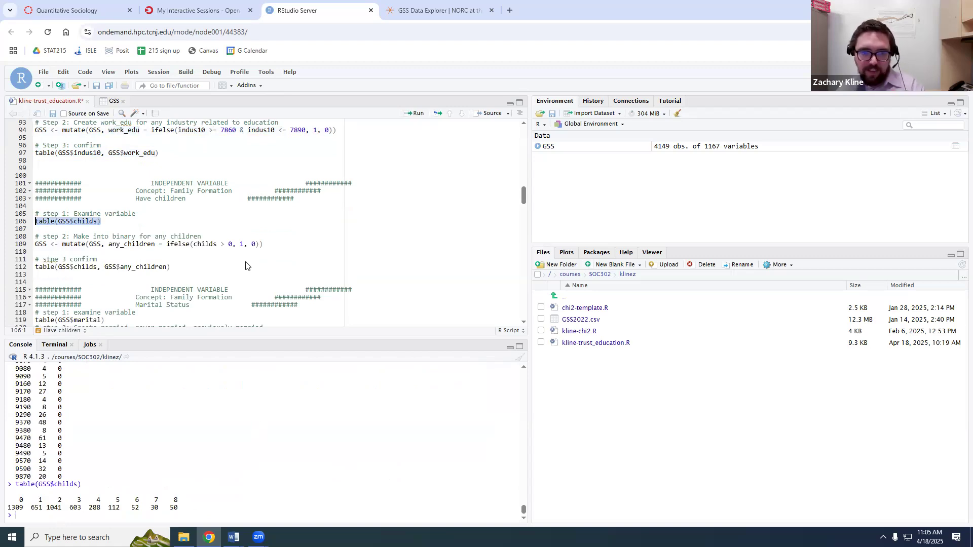
pyautogui.doubleClick(174, 508)
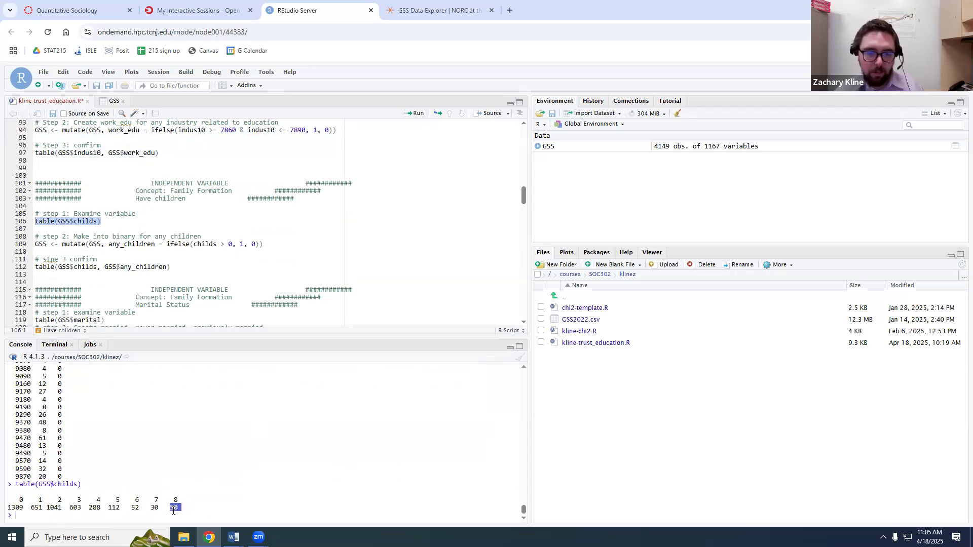
pyautogui.doubleClick(116, 507)
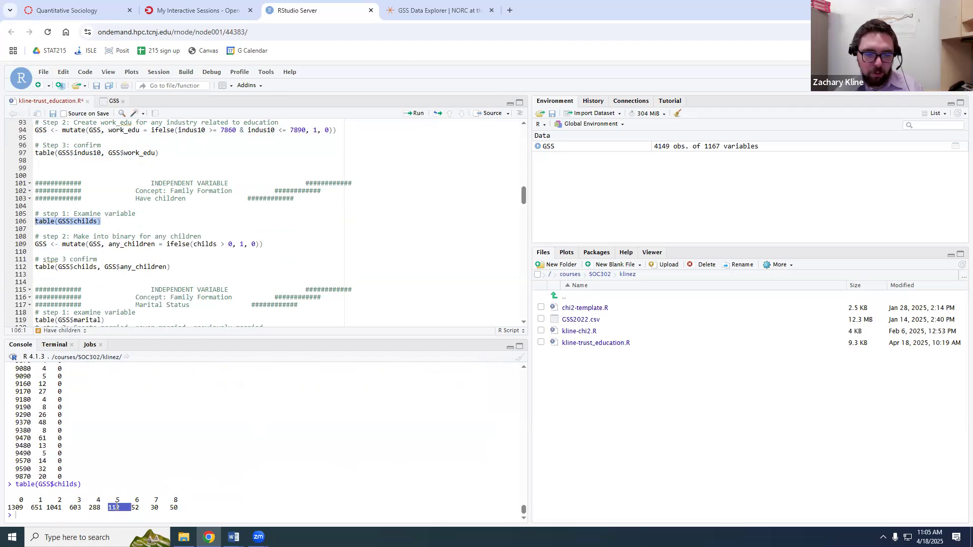
# - Examine the any_children recode line, highlighting the new variable's name and its childs > 0 condition
pyautogui.tripleClick(90, 244)
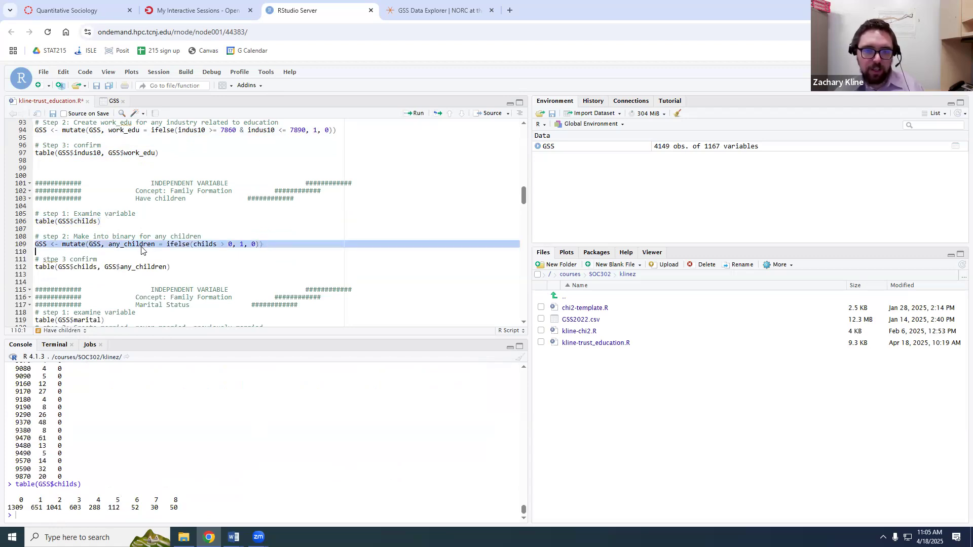
pyautogui.doubleClick(141, 244)
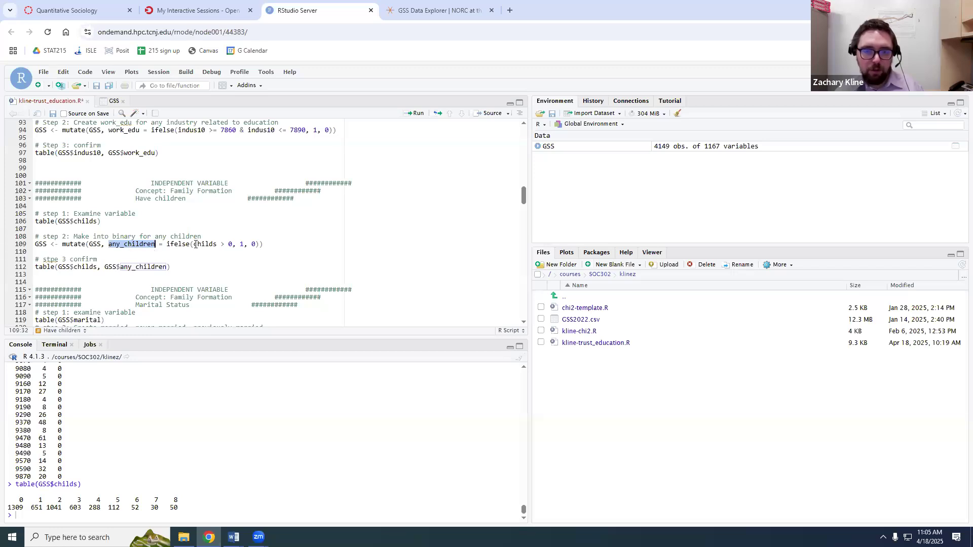
pyautogui.moveTo(193, 244); pyautogui.dragTo(232, 245)
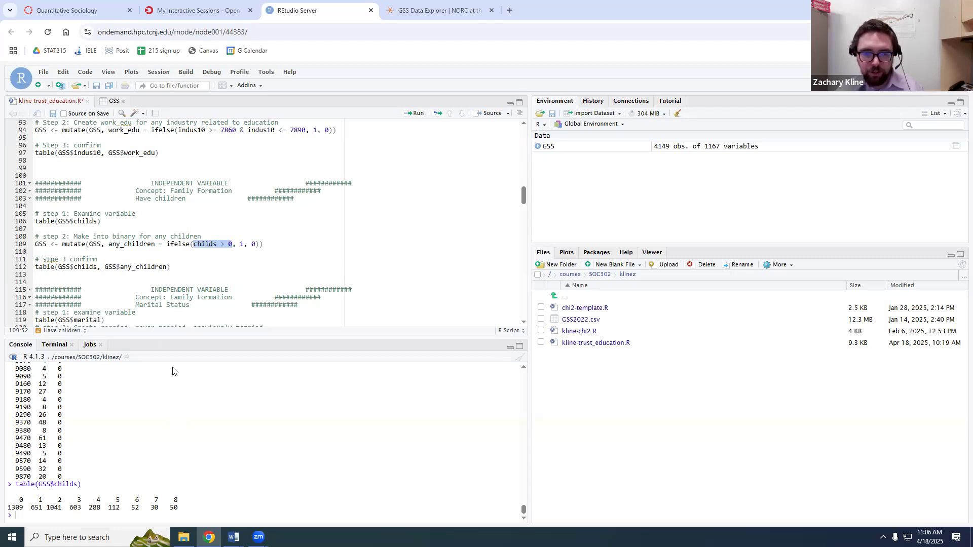
pyautogui.doubleClick(144, 238)
pyautogui.doubleClick(143, 245)
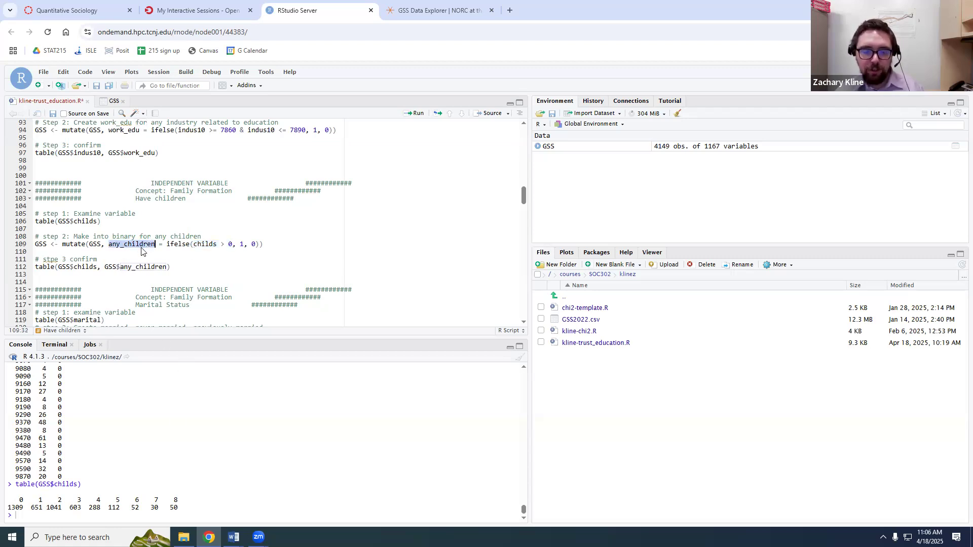
# - Run the any_children recode with its confirmation table of childs by any_children, and reselect the mutate line
pyautogui.tripleClick(147, 268)
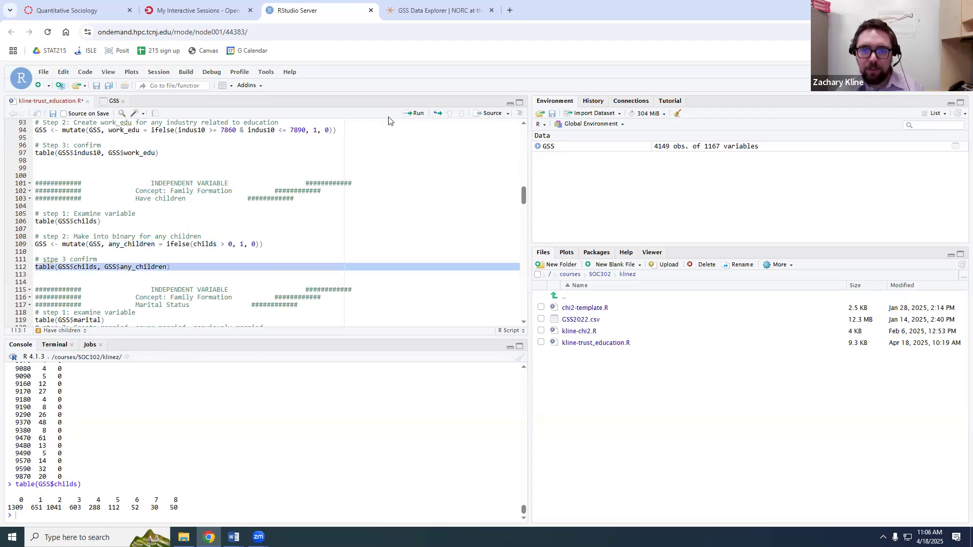
pyautogui.click(413, 114)
pyautogui.moveTo(157, 273); pyautogui.dragTo(35, 235)
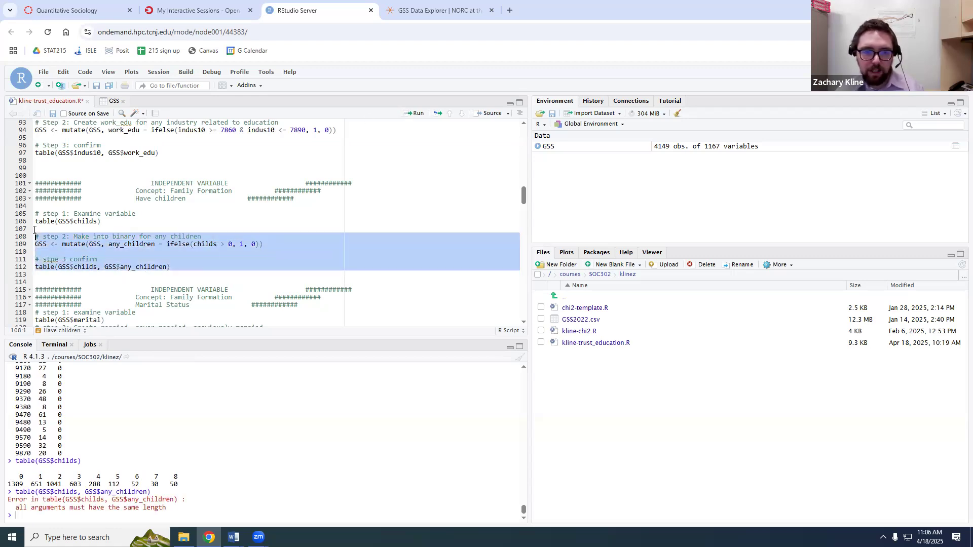
pyautogui.click(417, 114)
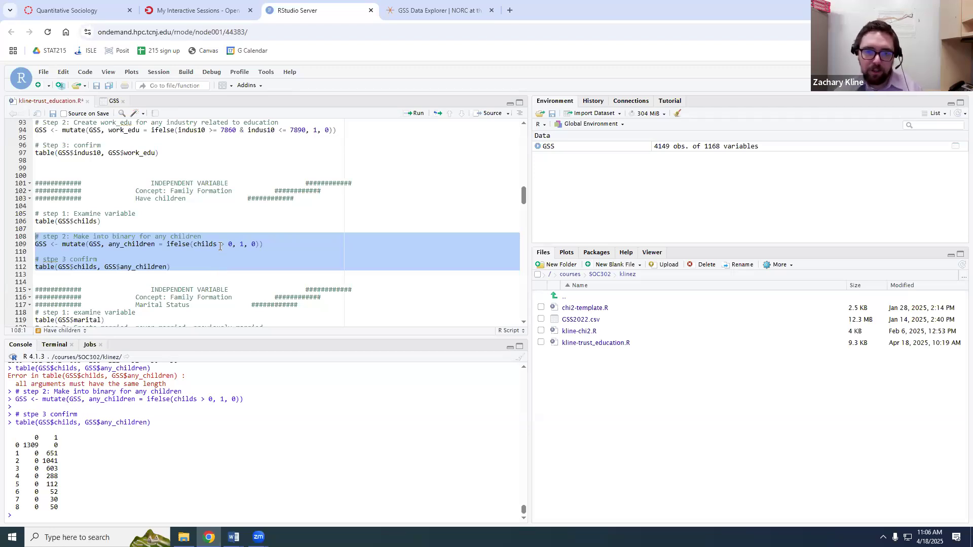
pyautogui.press('Down')
pyautogui.hotkey('shift', 'Down')
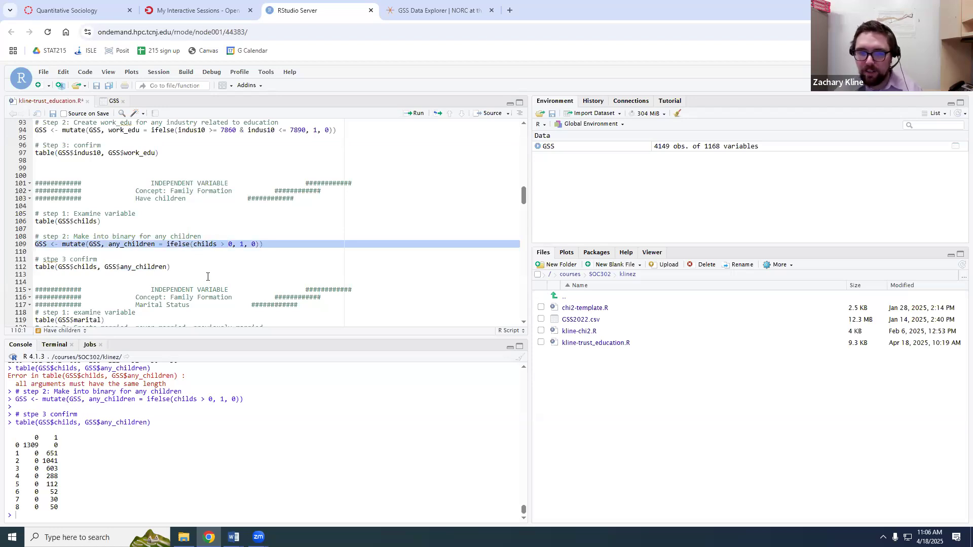
# - Run table(GSS$marital) in the Marital Status section
pyautogui.scroll(-2, 270, 275)
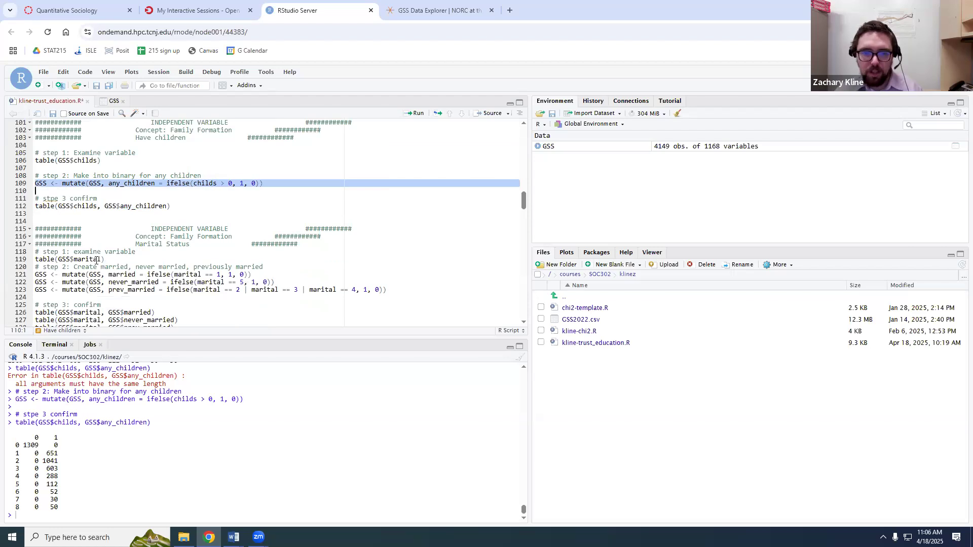
pyautogui.click(97, 259)
pyautogui.tripleClick(97, 260)
pyautogui.click(415, 113)
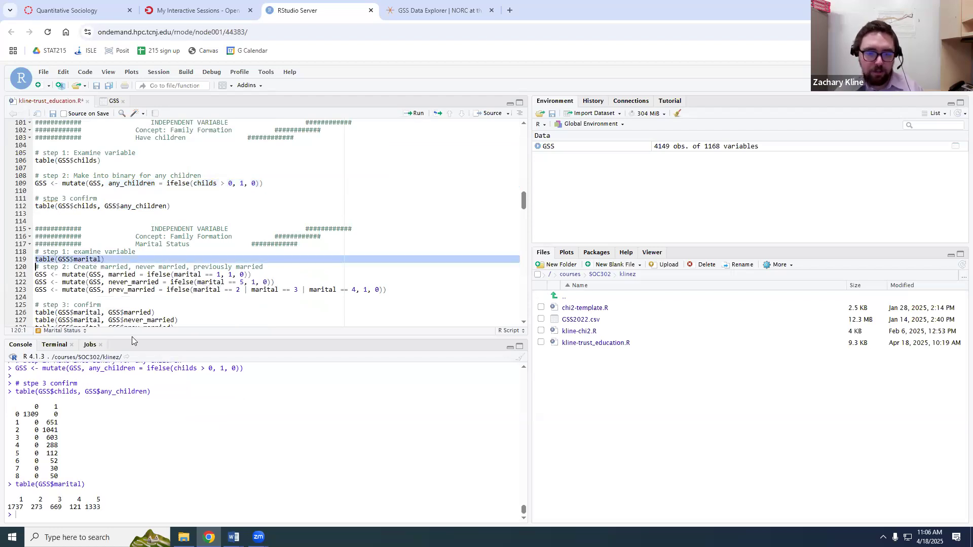
# - Examine the frequencies of marital codes 1 through 4 in the console table alongside the married ifelse recode
pyautogui.doubleClick(170, 275)
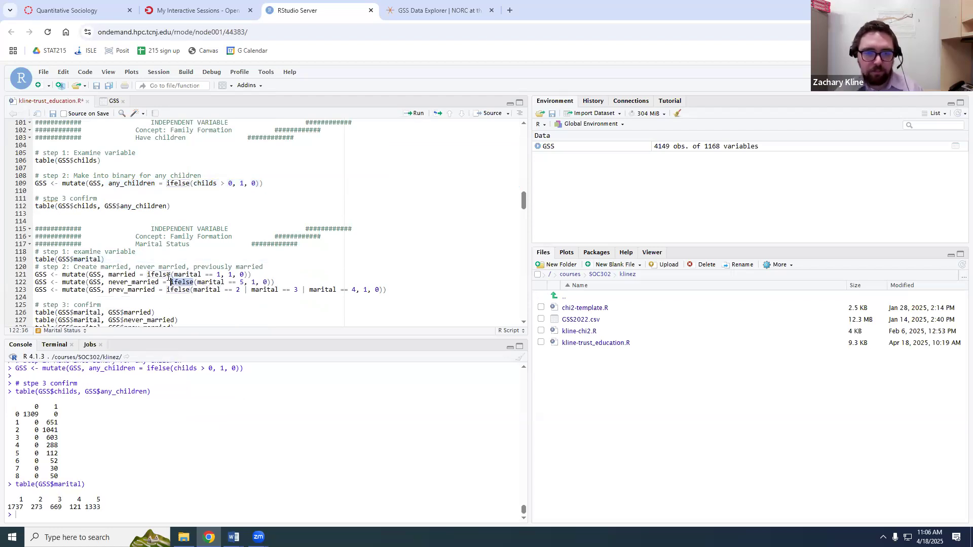
pyautogui.doubleClick(20, 507)
pyautogui.click(42, 514)
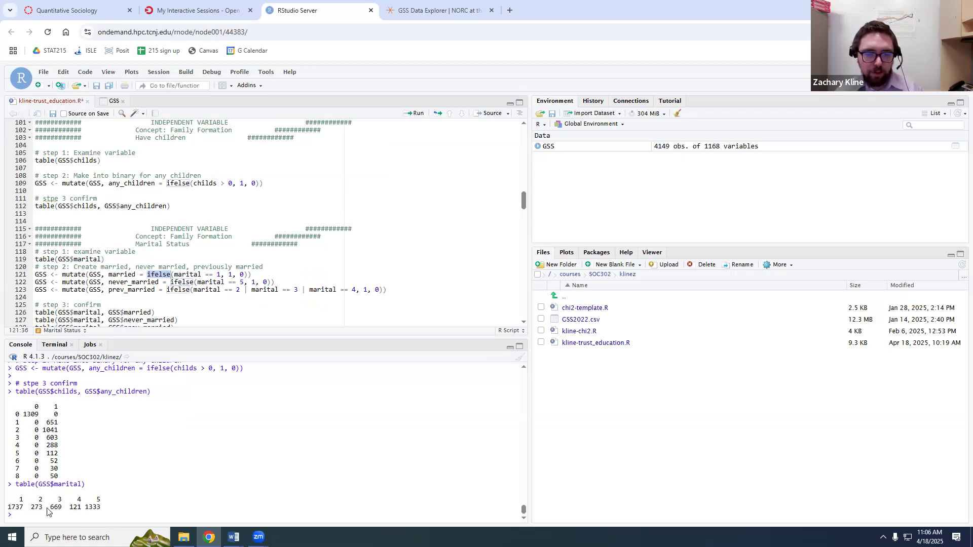
pyautogui.doubleClick(39, 508)
pyautogui.doubleClick(57, 507)
pyautogui.doubleClick(76, 508)
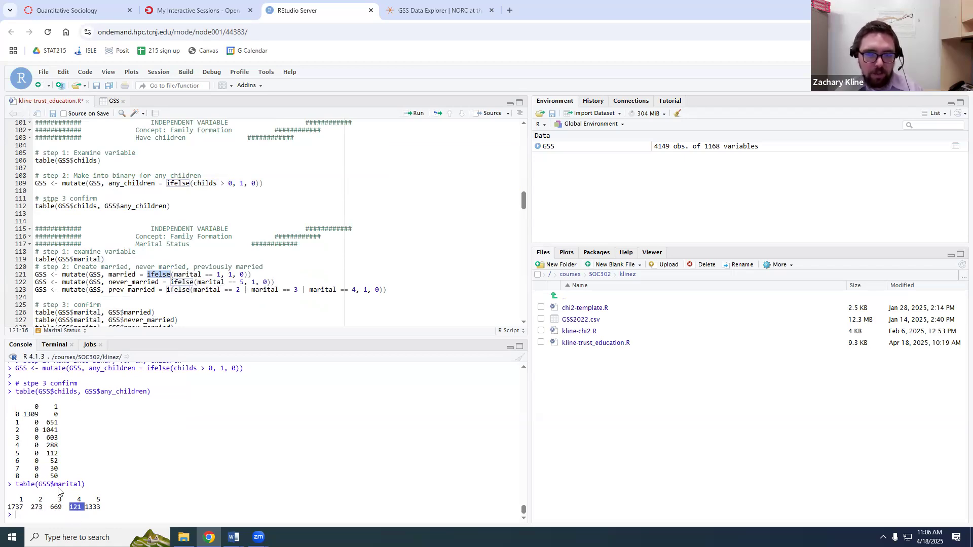
# - Switch to GSS Data Explorer, search for the variable marital, open its detail page and view the code labels in its yearly summary
pyautogui.click(393, 9)
pyautogui.scroll(9, 284, 208)
pyautogui.scroll(20, 279, 192)
pyautogui.scroll(20, 262, 157)
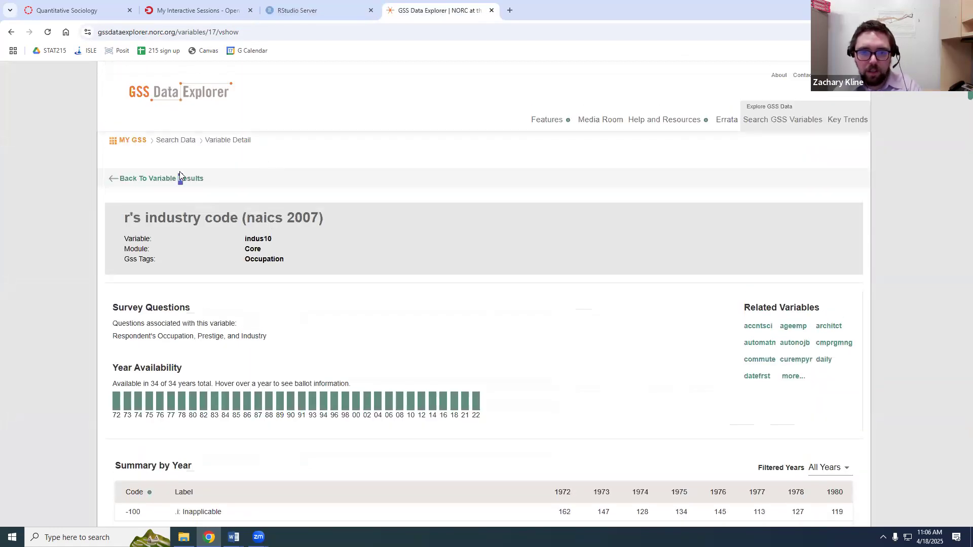
pyautogui.click(179, 177)
pyautogui.write('marital')
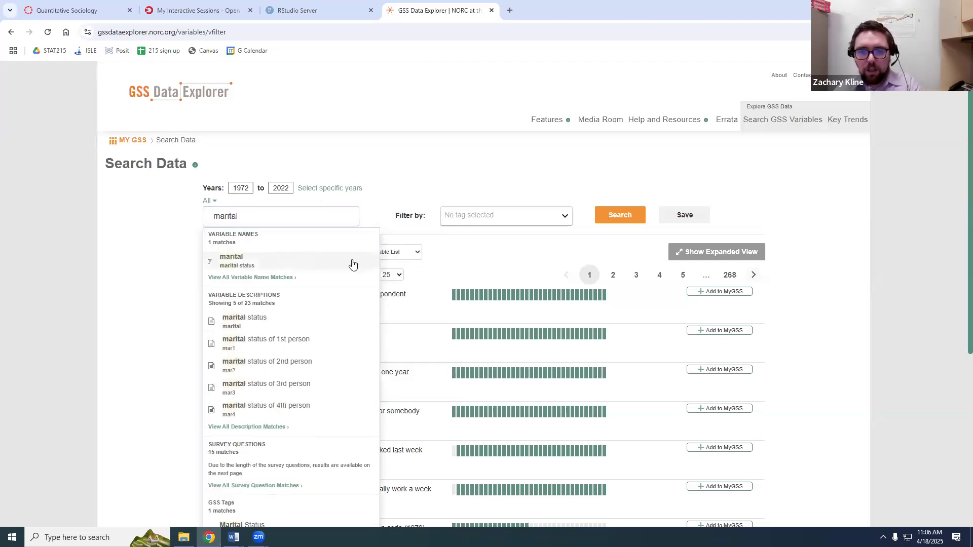
pyautogui.click(235, 264)
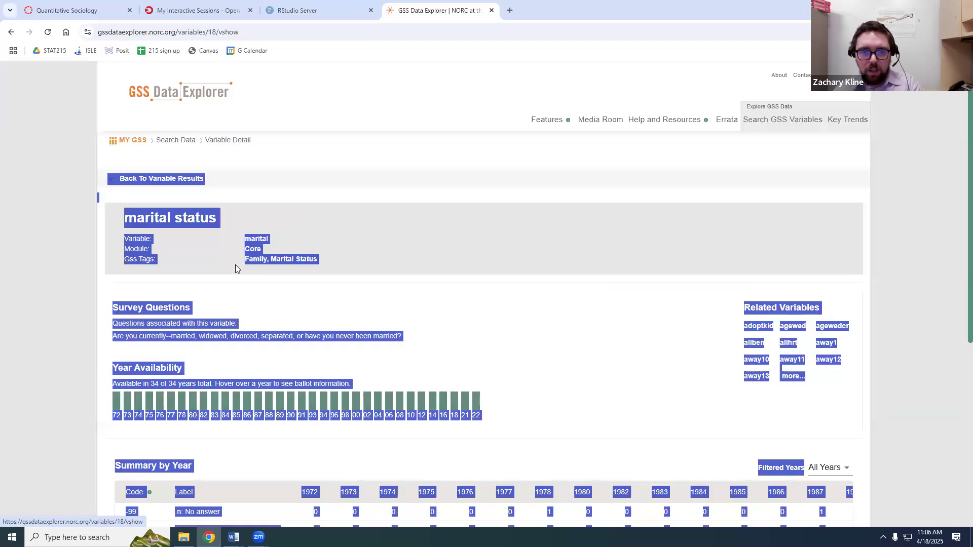
pyautogui.click(295, 304)
pyautogui.scroll(-6, 245, 293)
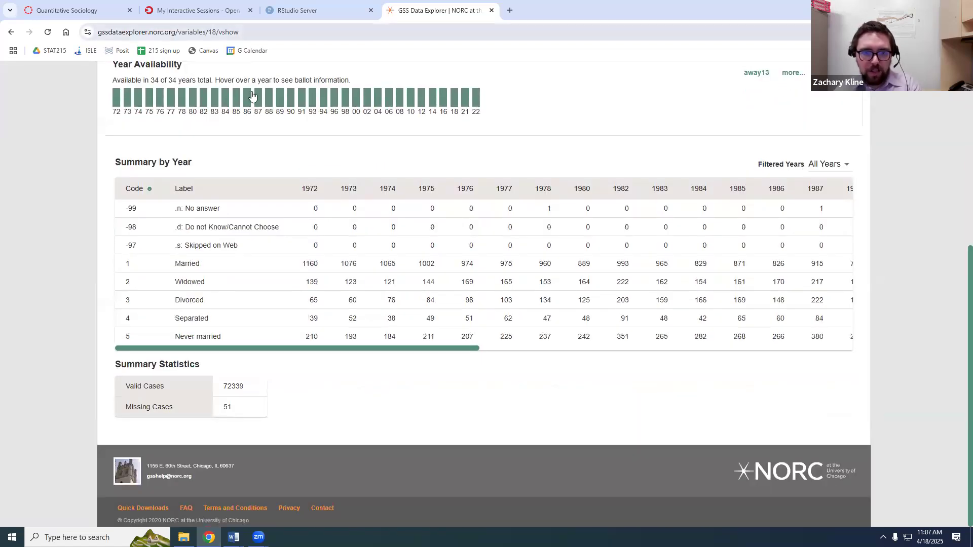
# - Return to RStudio and examine the console frequencies of marital codes 2 through 5 one by one
pyautogui.click(293, 10)
pyautogui.doubleClick(38, 509)
pyautogui.click(68, 515)
pyautogui.doubleClick(54, 508)
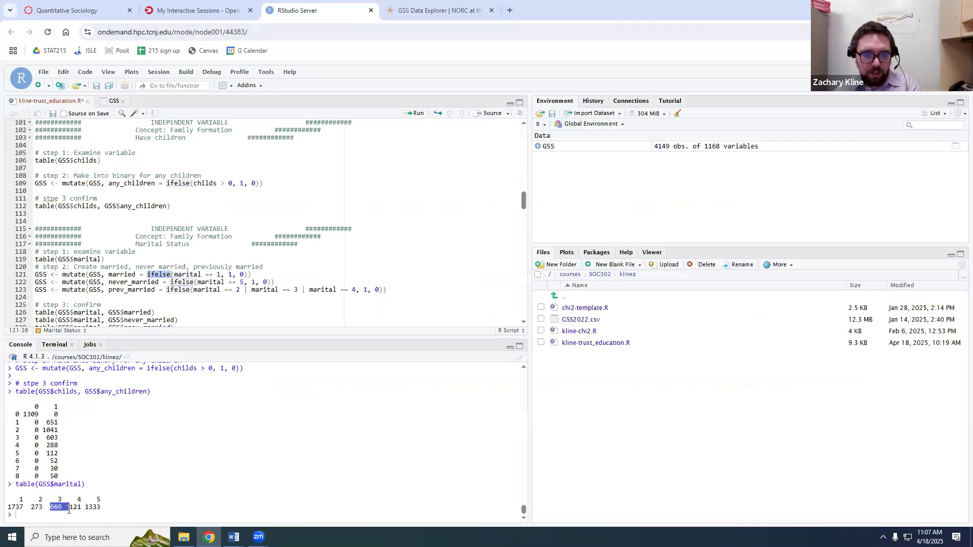
pyautogui.doubleClick(75, 508)
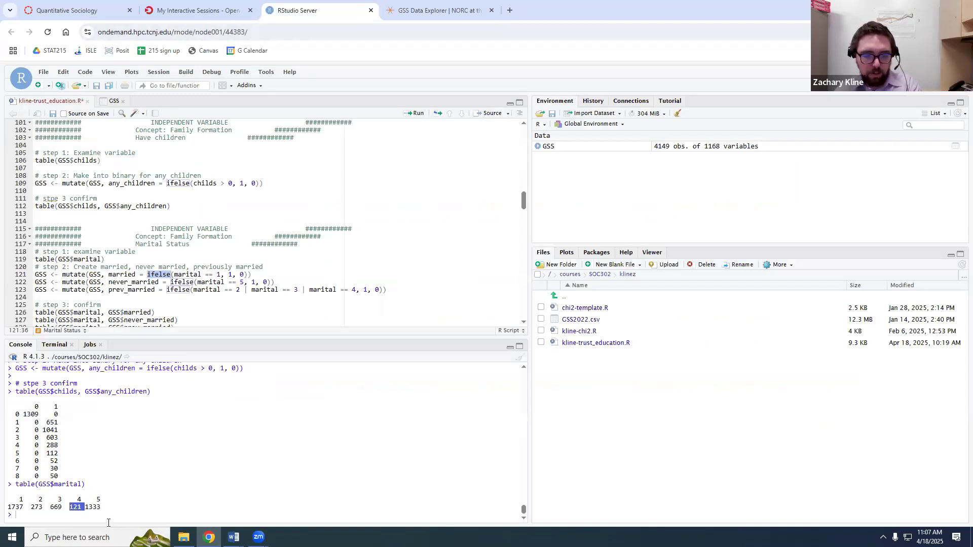
pyautogui.doubleClick(93, 508)
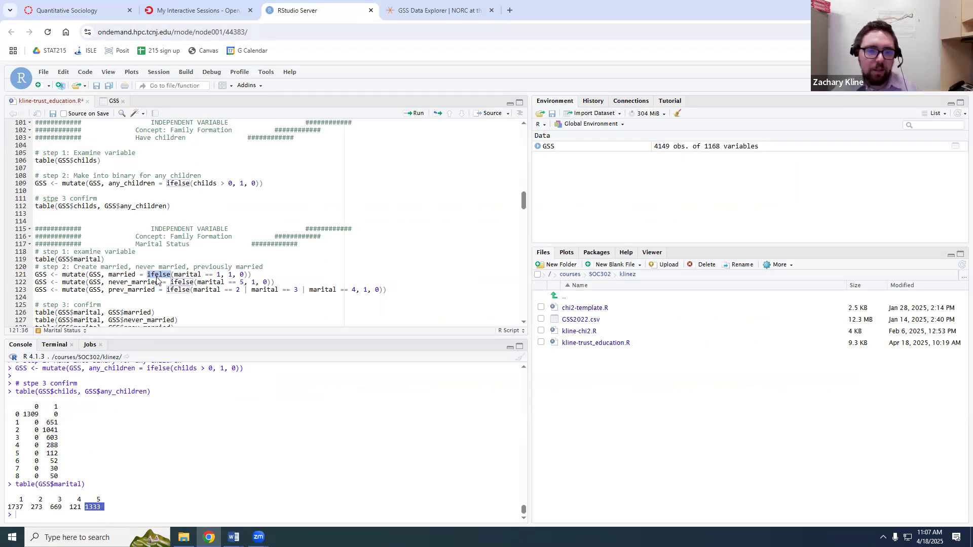
# - Run the married, never_married and prev_married recodes together with their three confirmation tables in the Marital Status section
pyautogui.scroll(-1, 153, 273)
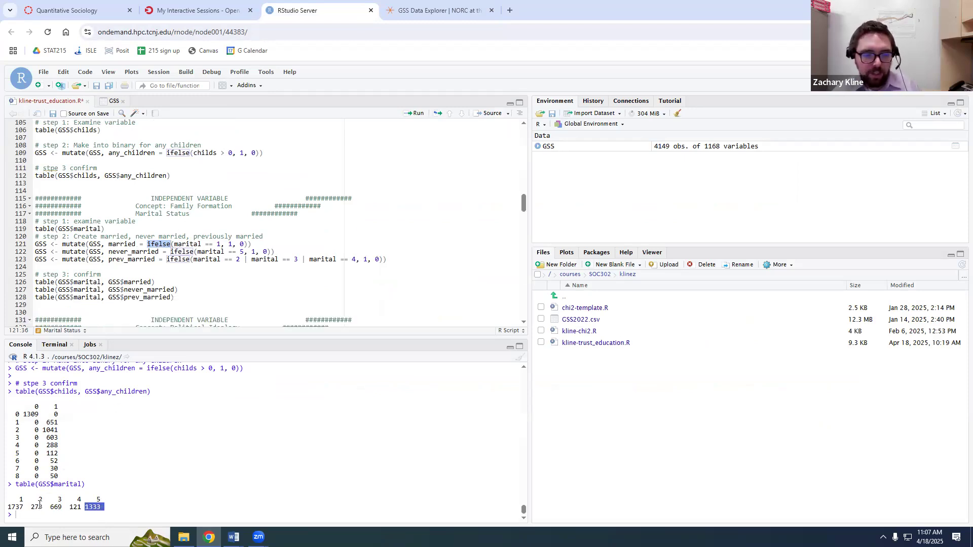
pyautogui.doubleClick(141, 259)
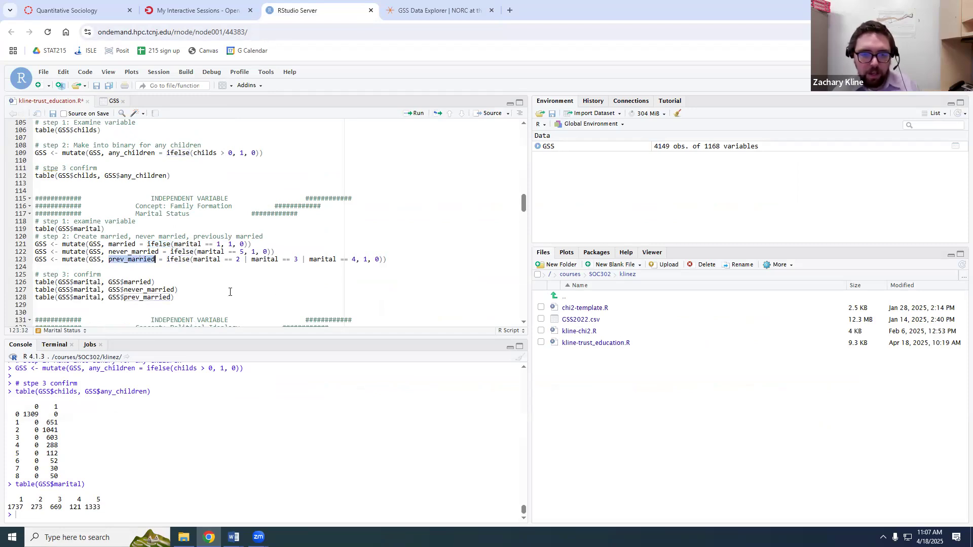
pyautogui.moveTo(193, 297); pyautogui.dragTo(33, 236)
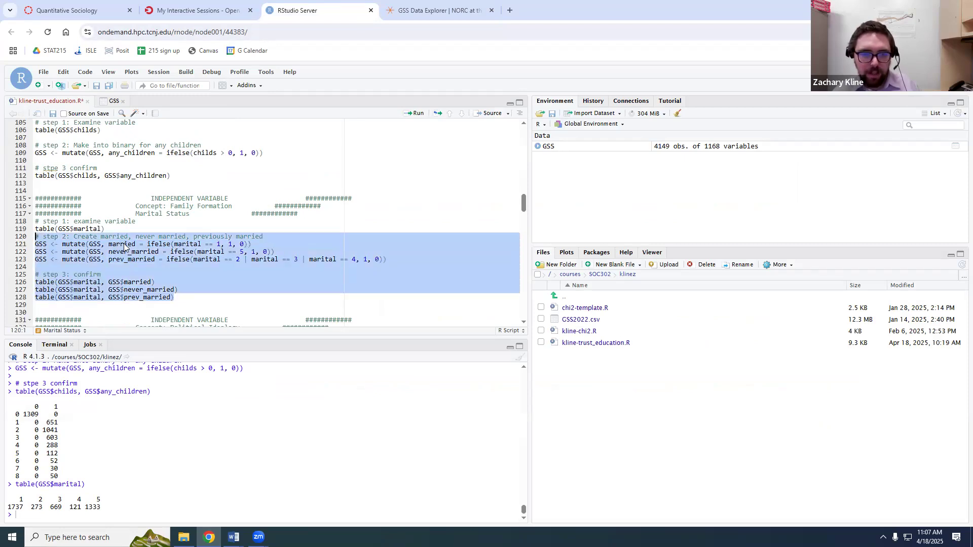
pyautogui.click(419, 115)
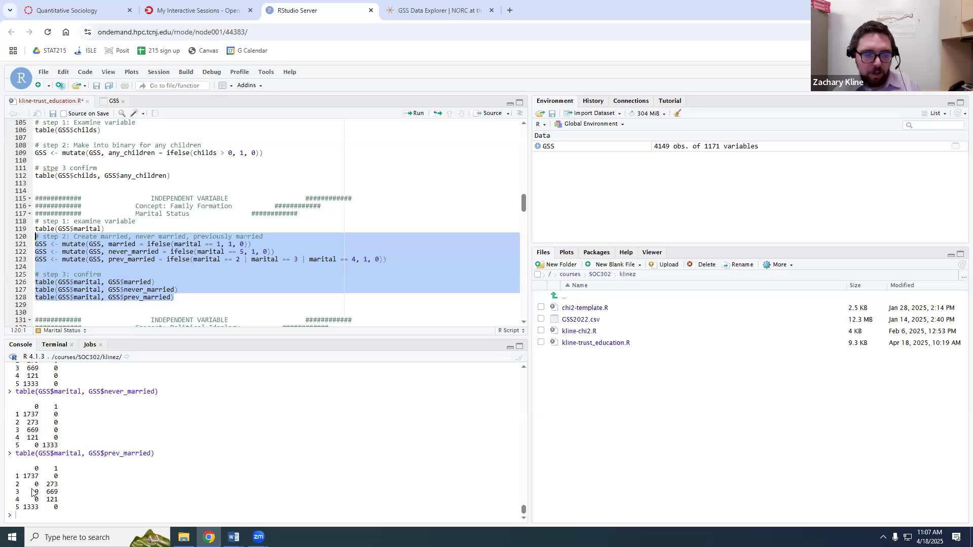
# - Check the prev_married confirmation table in the console against the marital code labels in GSS Data Explorer
pyautogui.moveTo(19, 483)
pyautogui.mouseDown()
pyautogui.moveTo(58, 494)
pyautogui.moveTo(12, 498)
pyautogui.mouseUp()
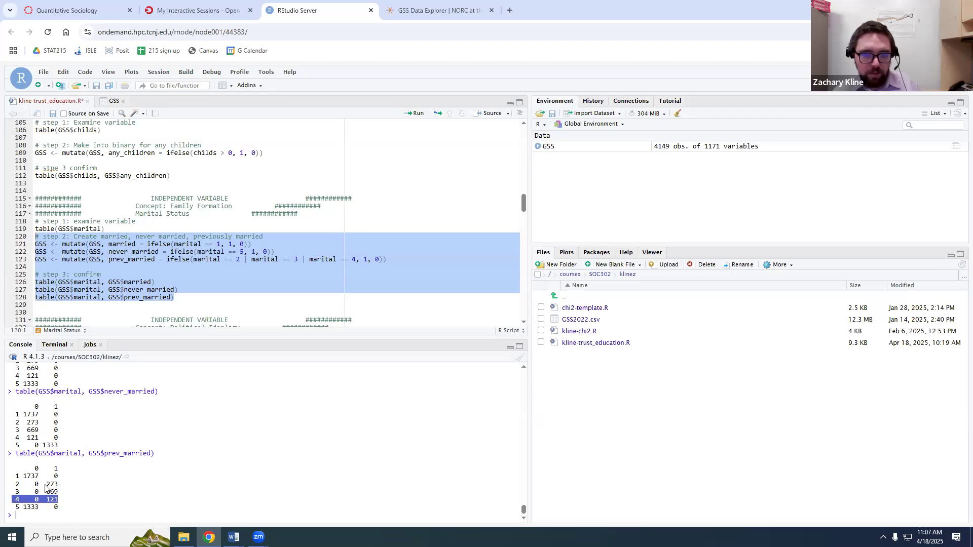
pyautogui.click(399, 17)
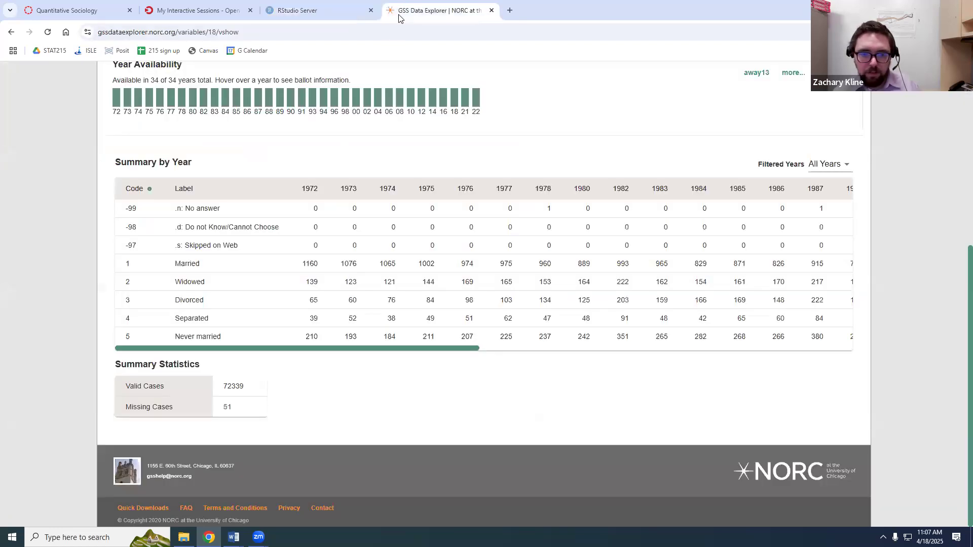
pyautogui.click(329, 10)
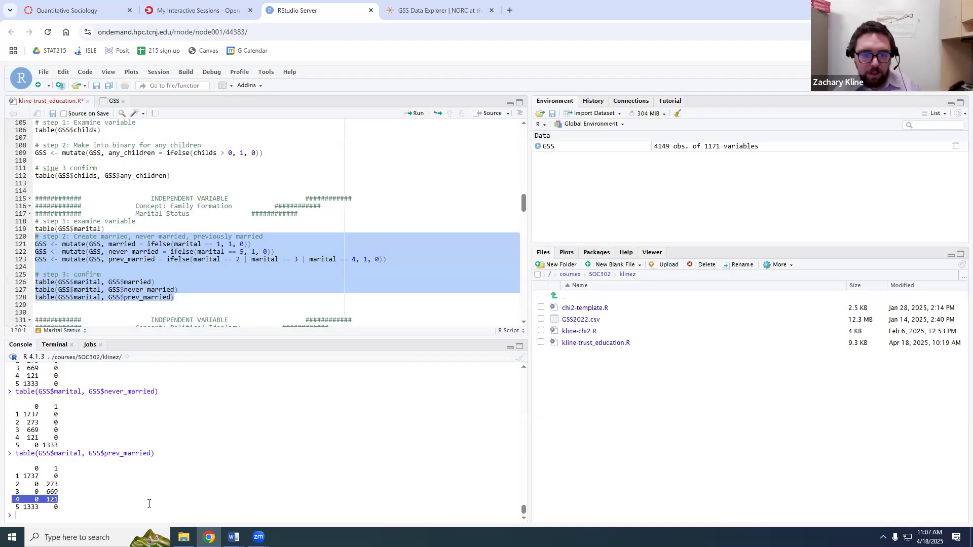
pyautogui.doubleClick(130, 453)
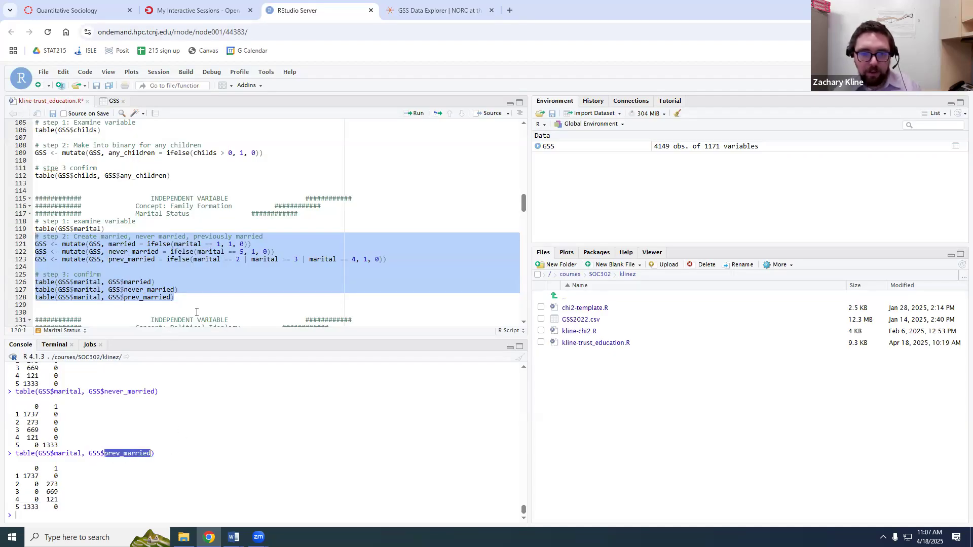
# - Review the script's independent variable headings, from Experience with Education through Family Formation to Political Ideology
pyautogui.scroll(-4, 210, 288)
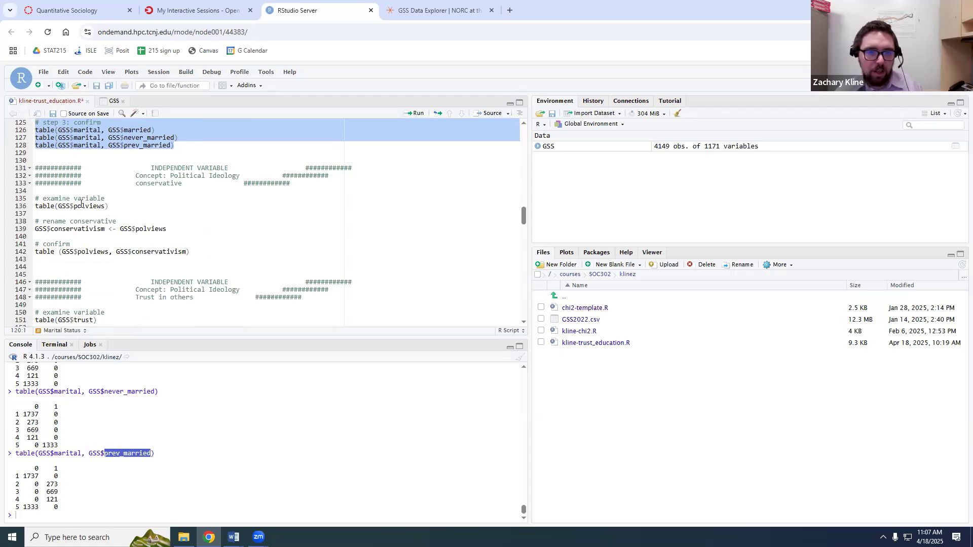
pyautogui.tripleClick(68, 206)
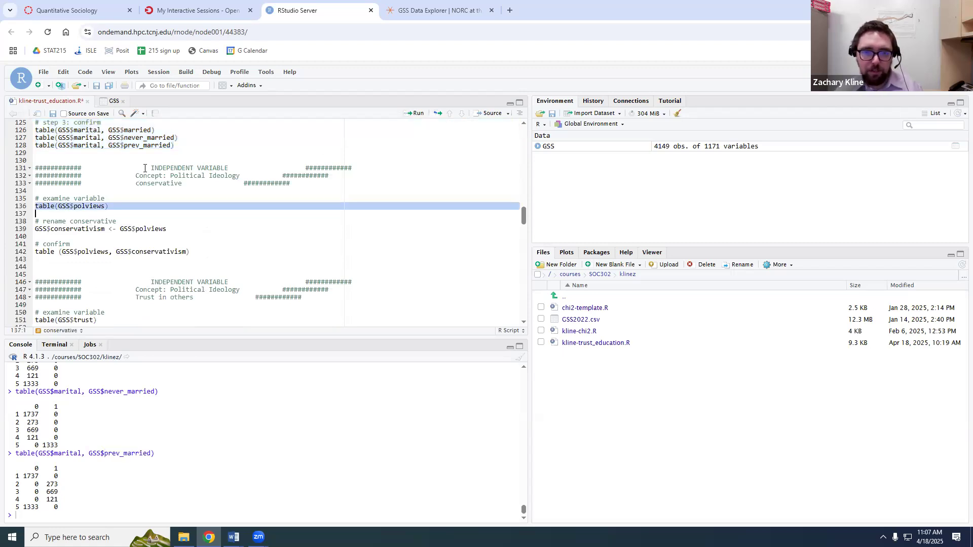
pyautogui.scroll(4, 217, 172)
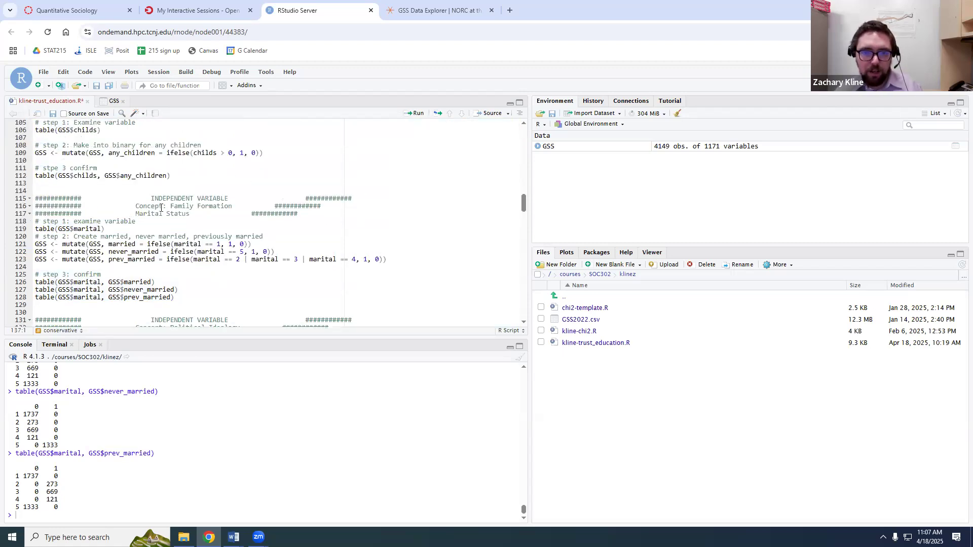
pyautogui.moveTo(147, 206); pyautogui.dragTo(213, 207)
pyautogui.scroll(4, 185, 218)
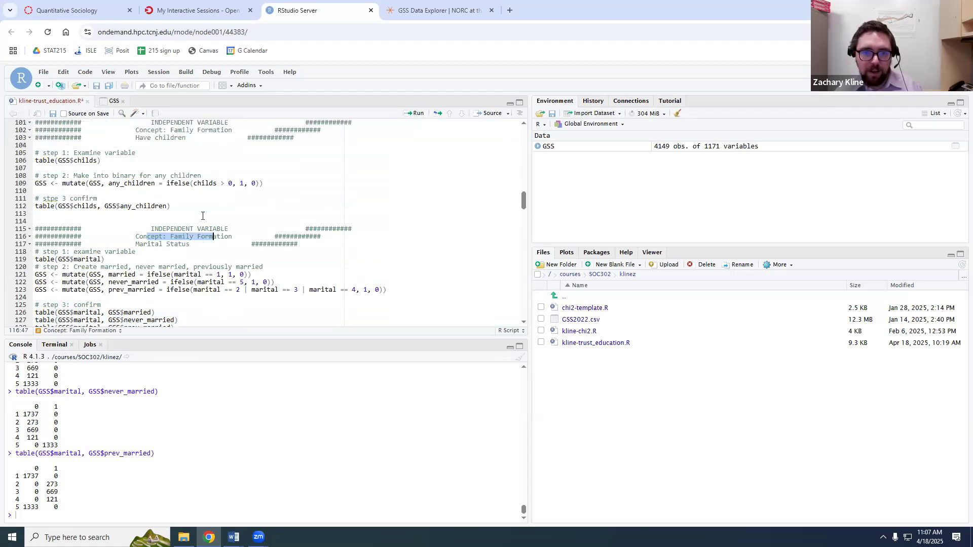
pyautogui.scroll(-1, 183, 208)
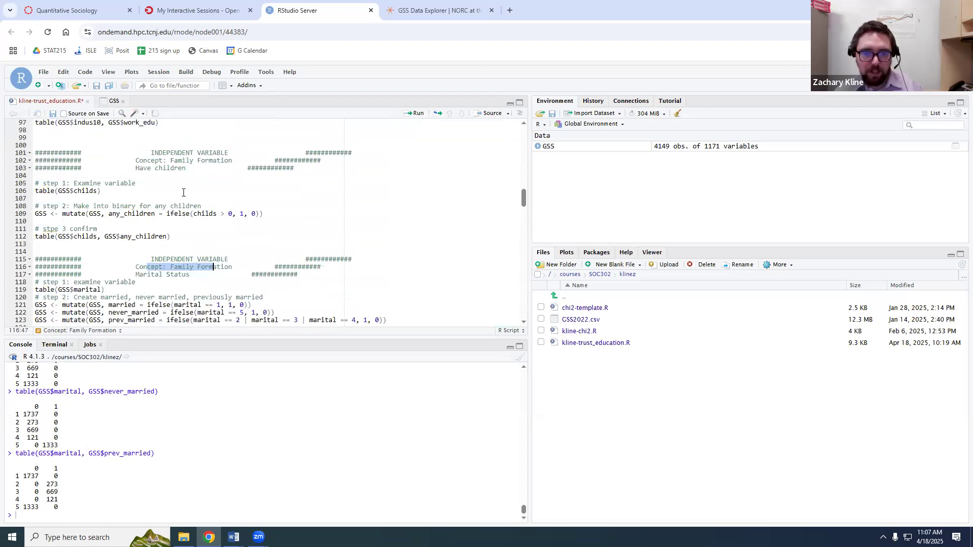
pyautogui.scroll(13, 211, 213)
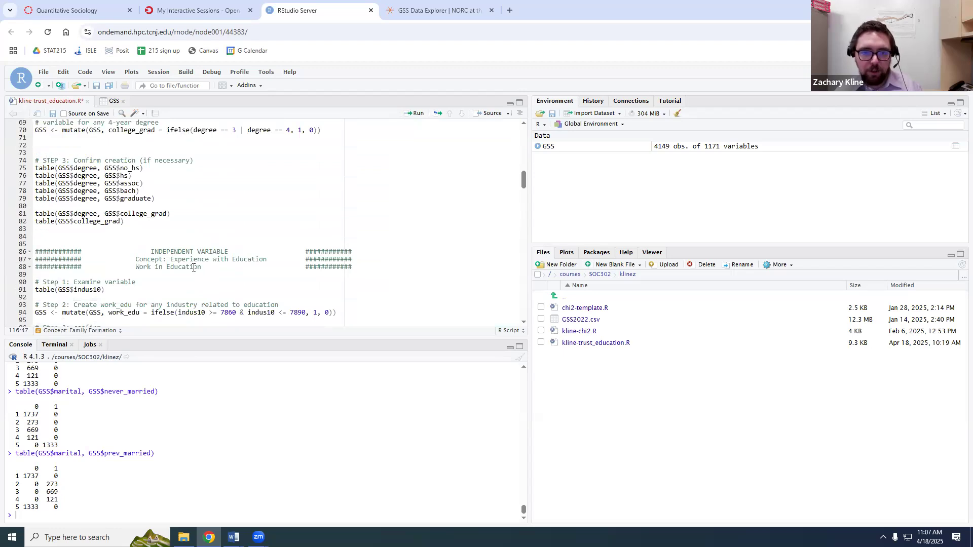
pyautogui.scroll(-15, 197, 203)
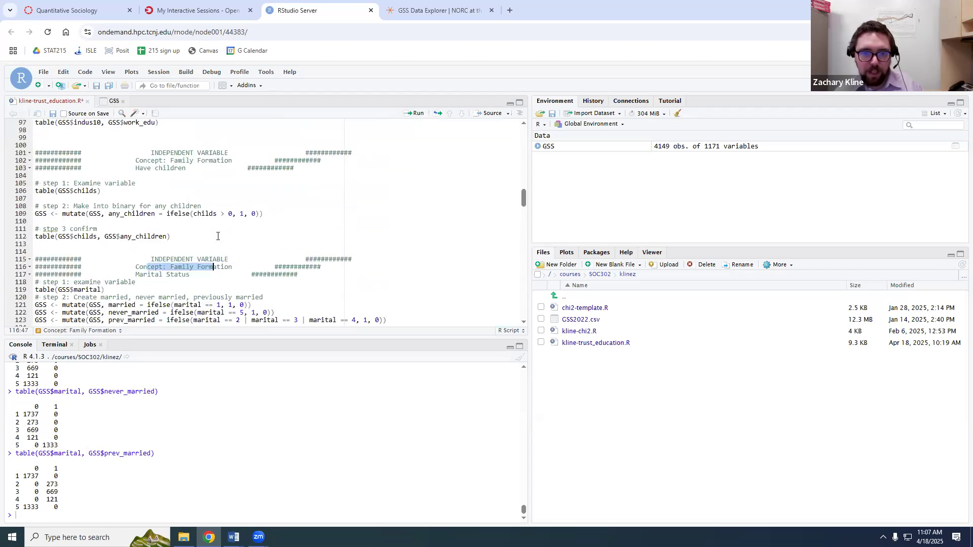
pyautogui.scroll(-8, 213, 223)
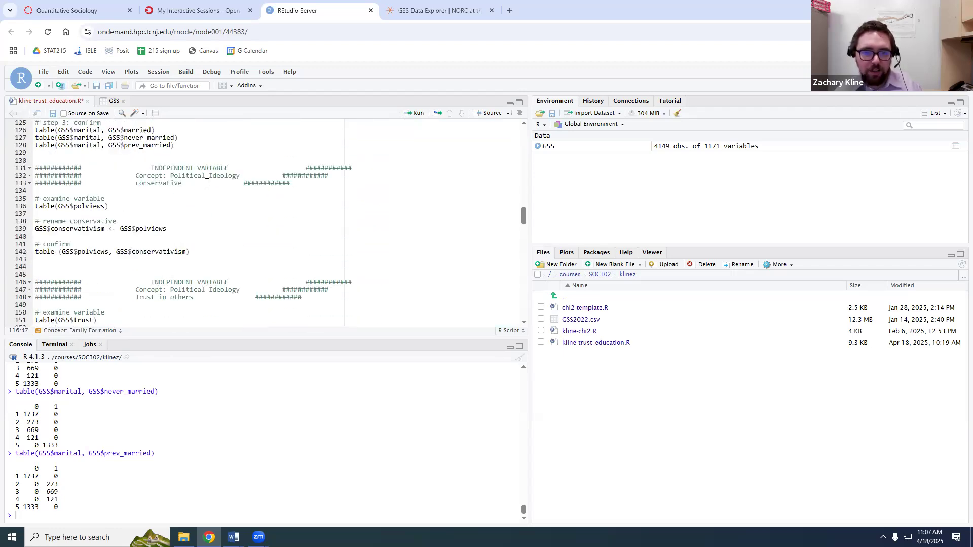
# - Highlight the Political Ideology concept heading and run table(GSS$polviews) in the conservative section
pyautogui.moveTo(181, 176); pyautogui.dragTo(233, 175)
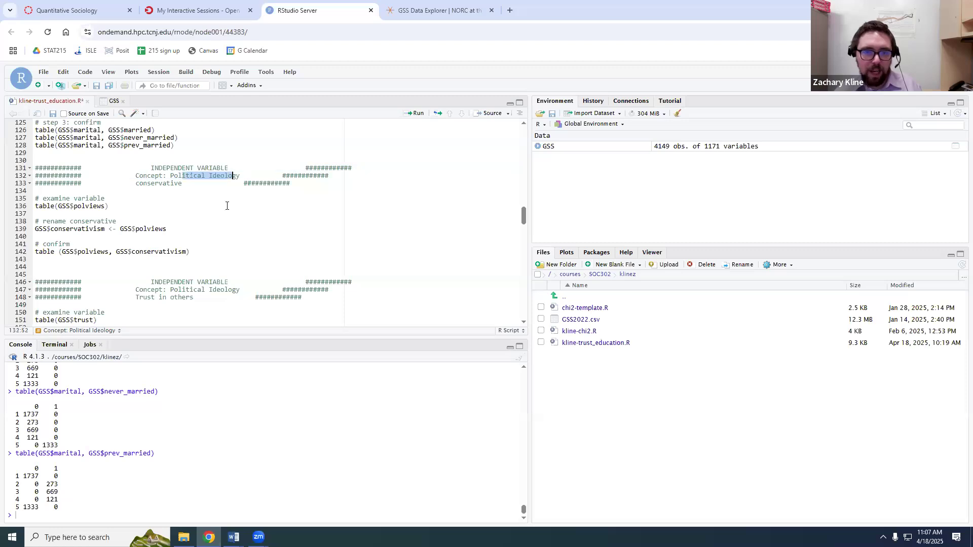
pyautogui.tripleClick(91, 206)
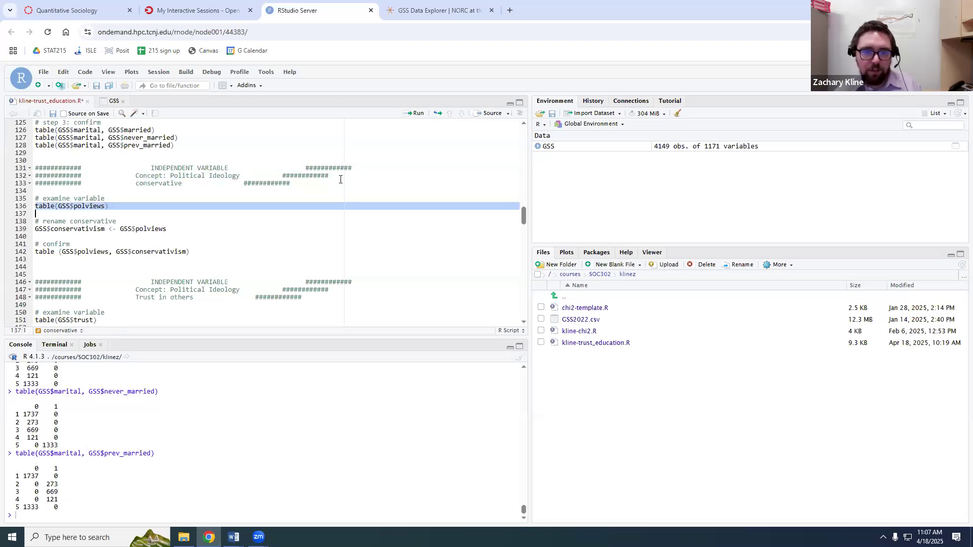
pyautogui.click(414, 114)
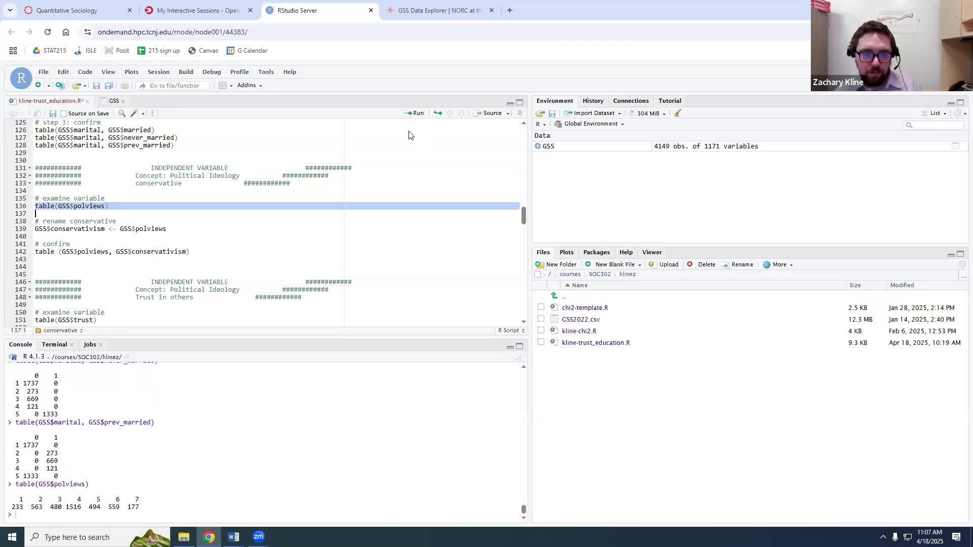
# - Switch to GSS Data Explorer, look up the variable polviews and view its survey question and code labels
pyautogui.doubleClick(75, 485)
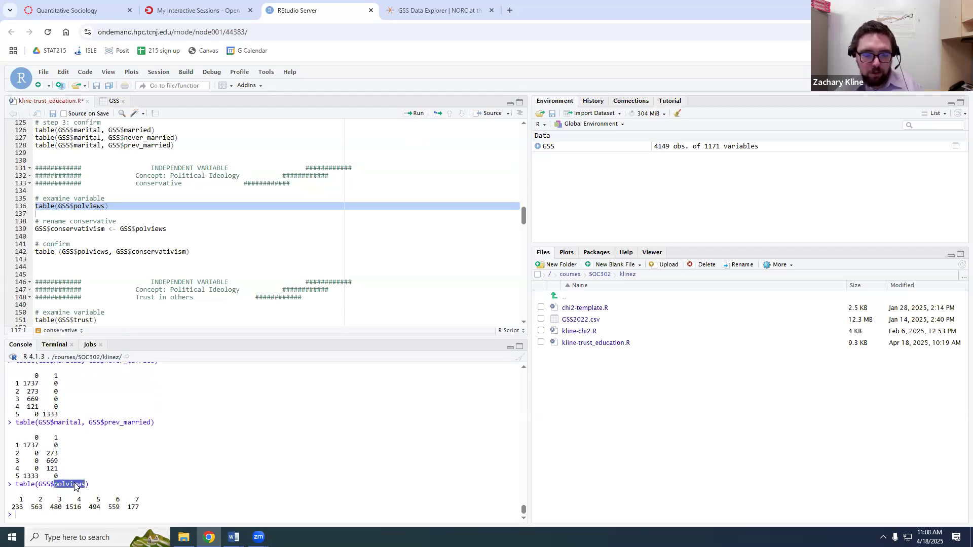
pyautogui.click(405, 13)
pyautogui.scroll(6, 283, 153)
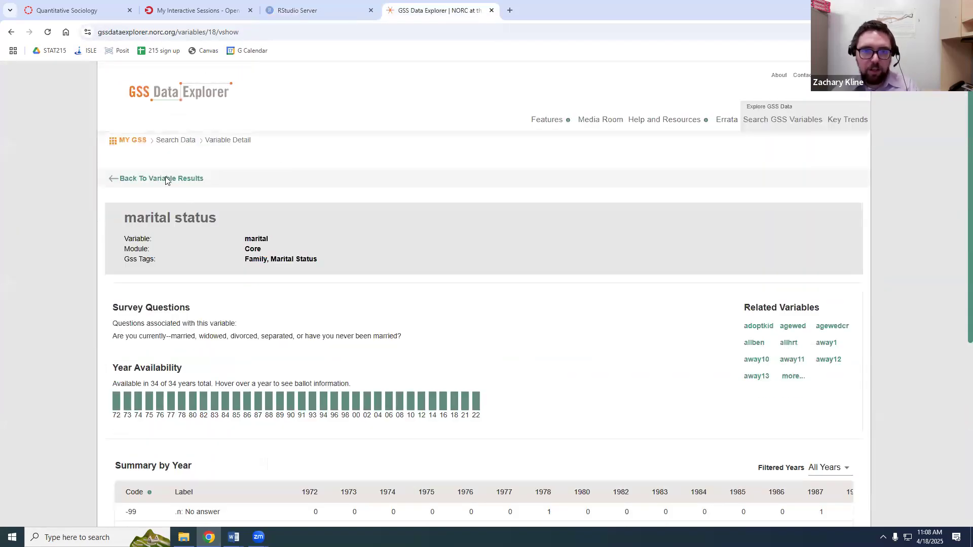
pyautogui.hotkey('alt', 'Left')
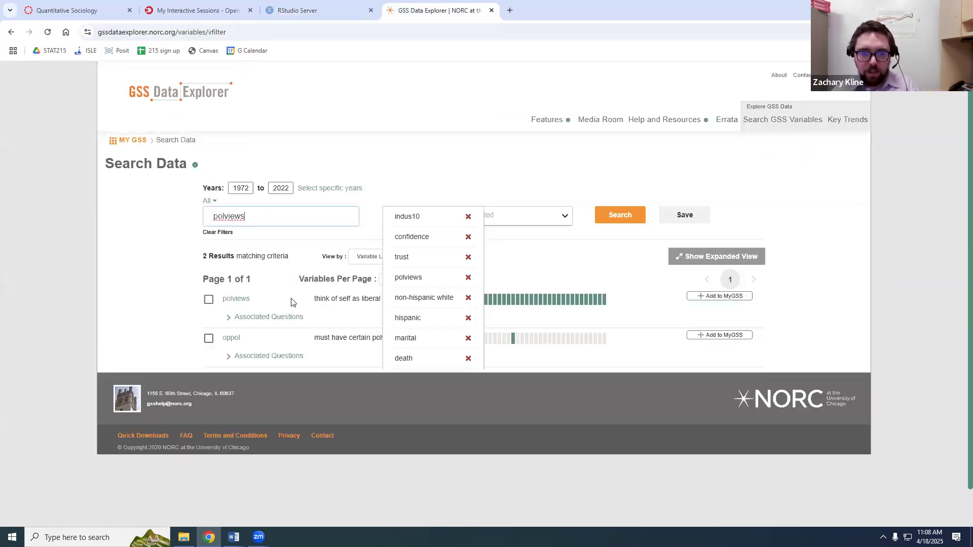
pyautogui.click(235, 258)
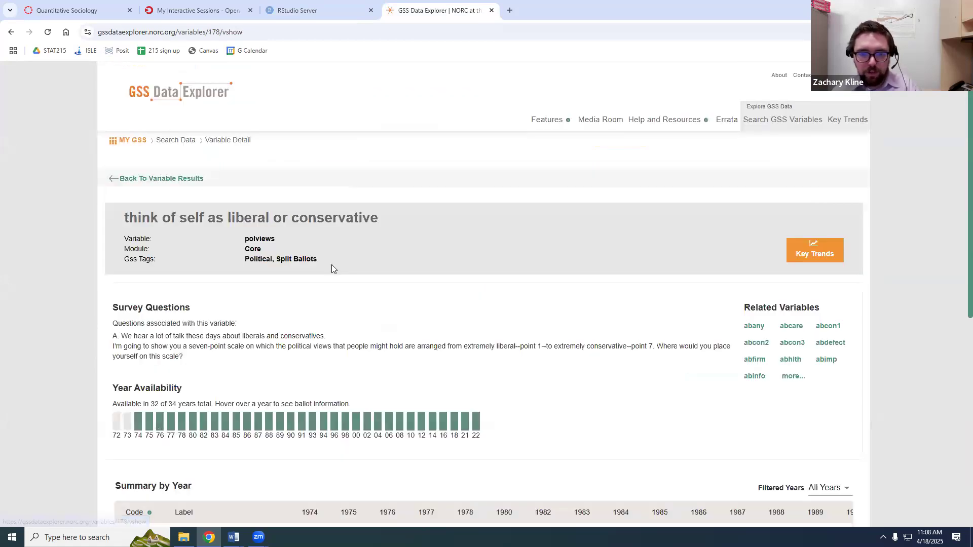
pyautogui.scroll(-5, 332, 265)
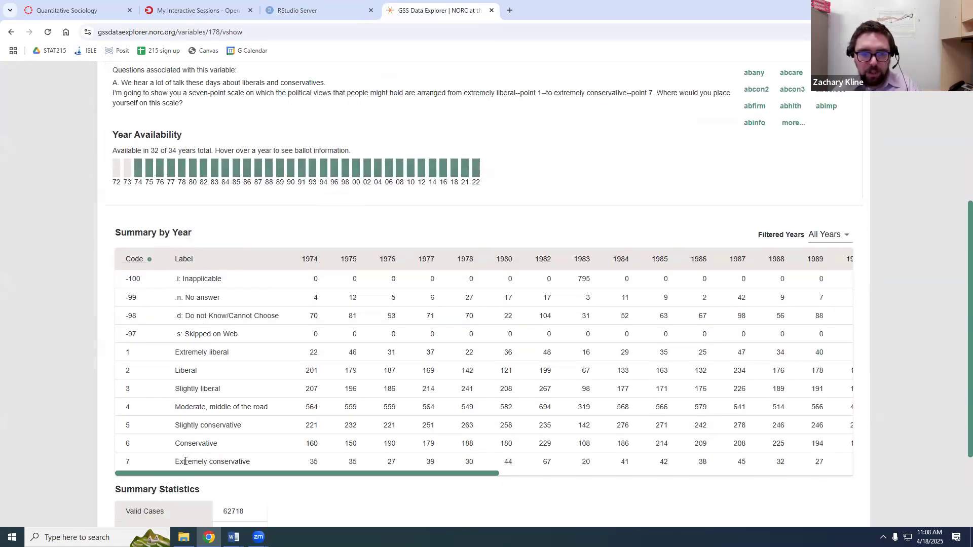
# - Return to RStudio and examine the polviews frequencies across codes 1 through 7 in the console
pyautogui.click(300, 10)
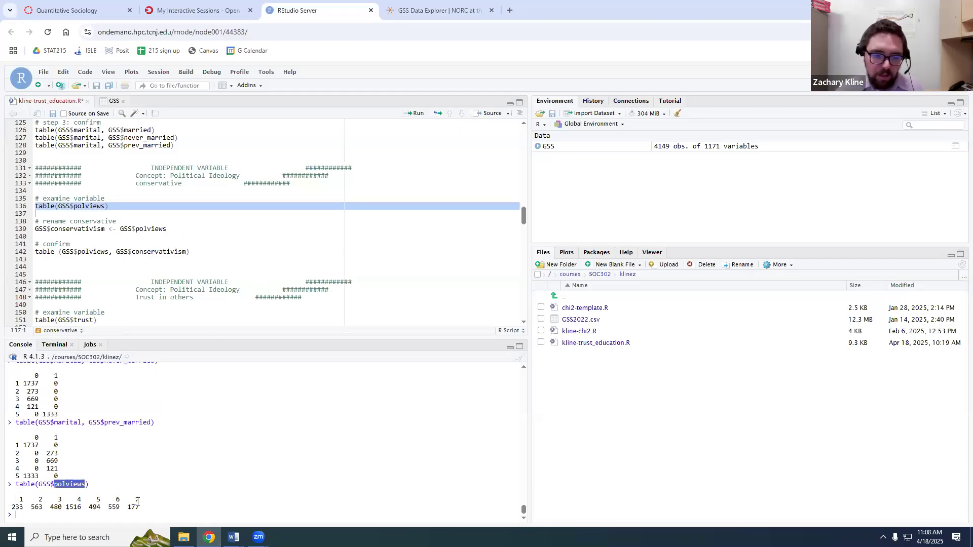
pyautogui.moveTo(19, 507); pyautogui.dragTo(139, 508)
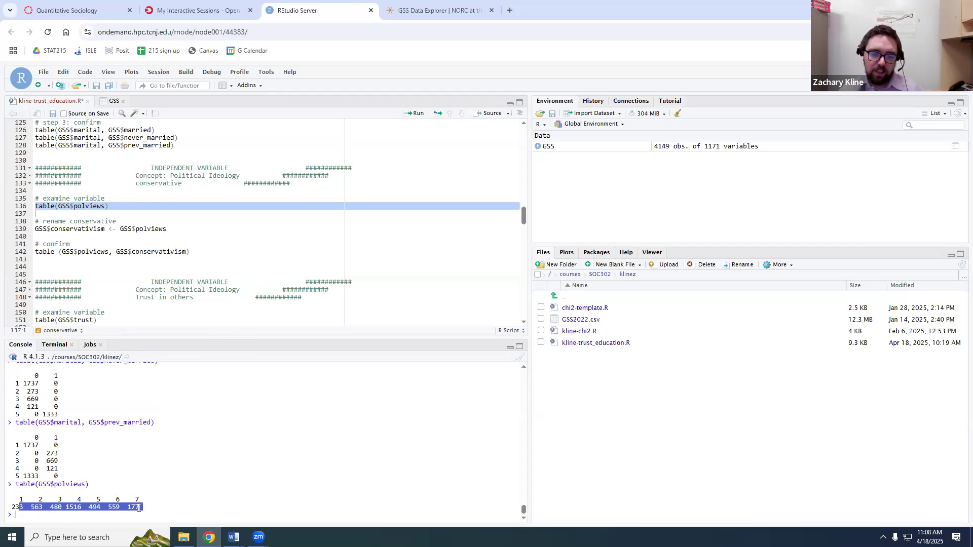
pyautogui.click(139, 507)
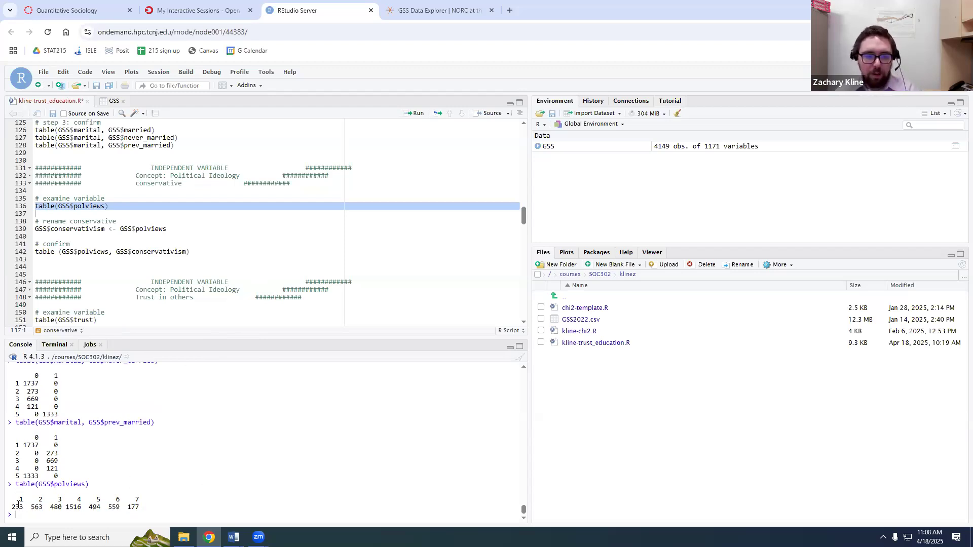
# - Run the rename line GSS$conservativism <- GSS$polviews in the conservative section
pyautogui.click(128, 228)
pyautogui.hotkey('ctrl', 'Return')
pyautogui.tripleClick(74, 232)
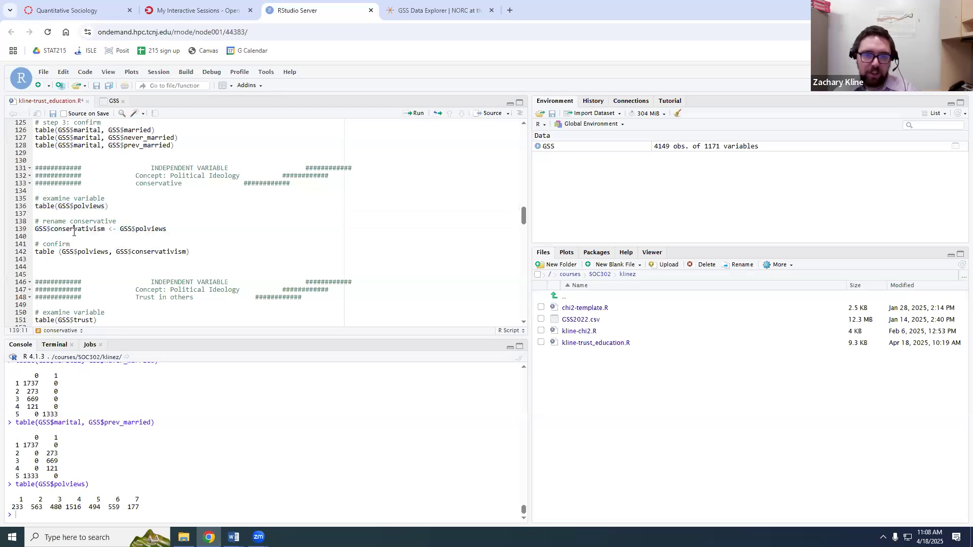
pyautogui.click(415, 113)
# - Run table (GSS$polviews, GSS$conservativism) to confirm the rename and check the matching codes from 1 to 7 in the console
pyautogui.click(174, 253)
pyautogui.tripleClick(172, 254)
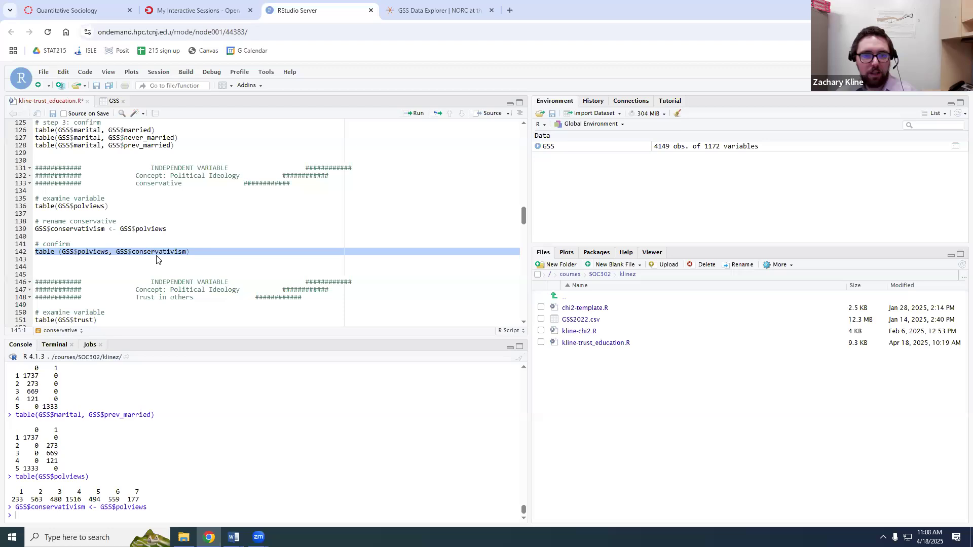
pyautogui.click(163, 229)
pyautogui.tripleClick(163, 231)
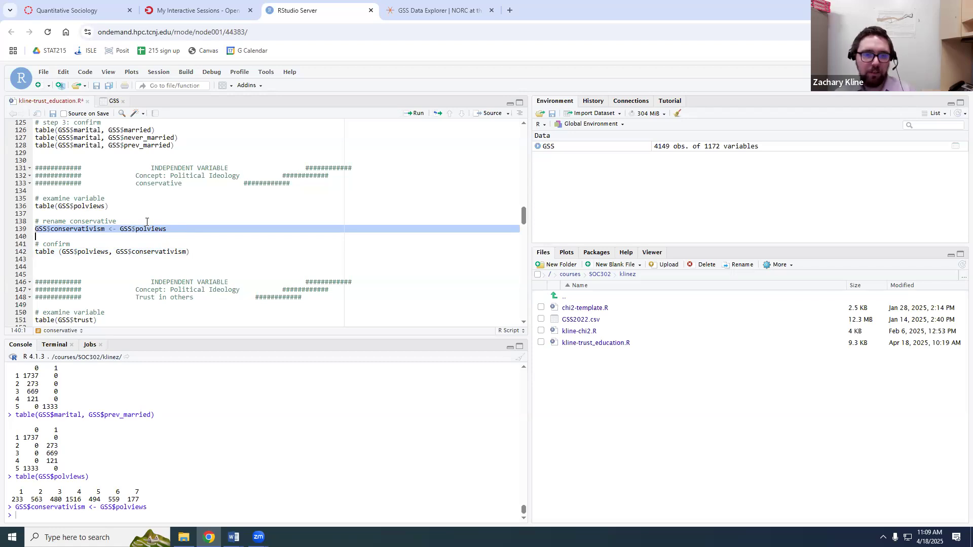
pyautogui.tripleClick(144, 252)
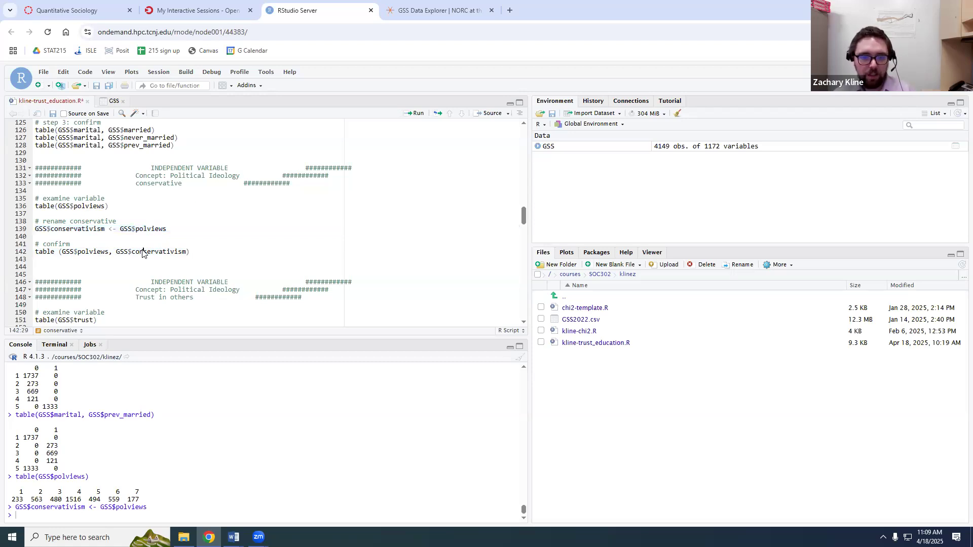
pyautogui.click(417, 113)
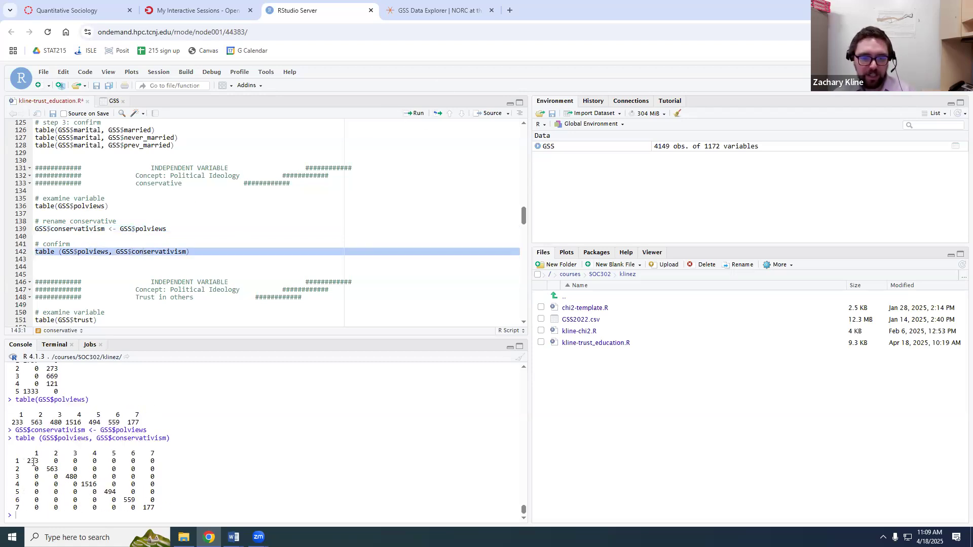
pyautogui.moveTo(27, 461); pyautogui.dragTo(54, 461)
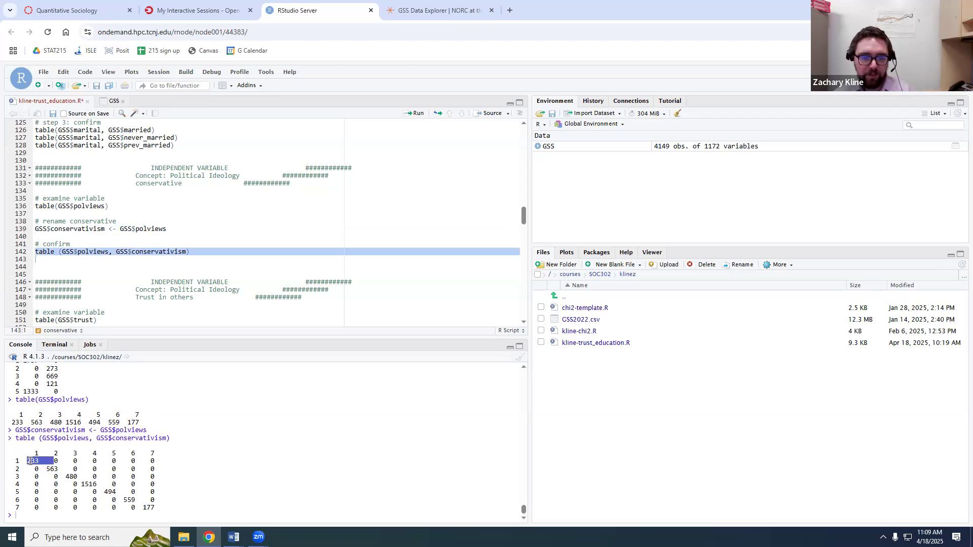
pyautogui.click(58, 472)
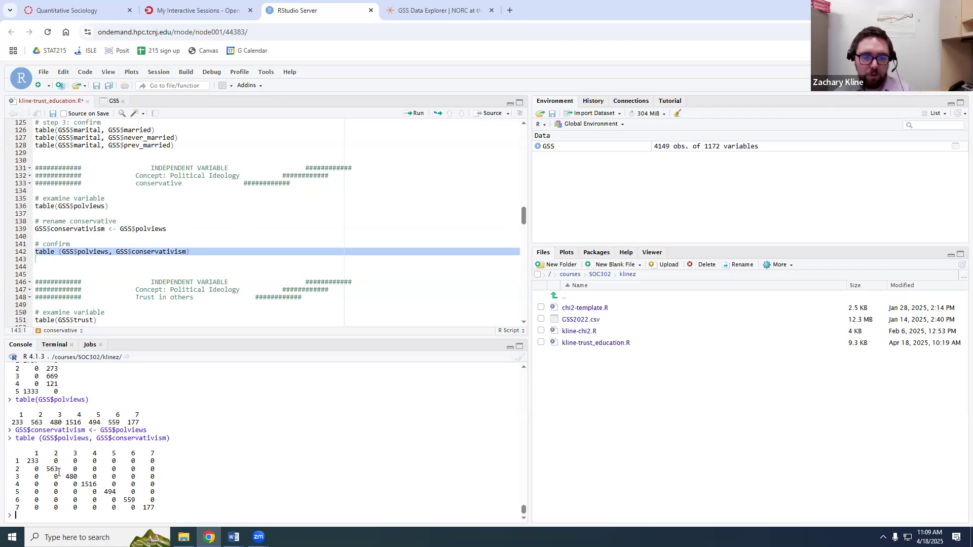
pyautogui.moveTo(65, 477); pyautogui.dragTo(150, 500)
pyautogui.tripleClick(149, 507)
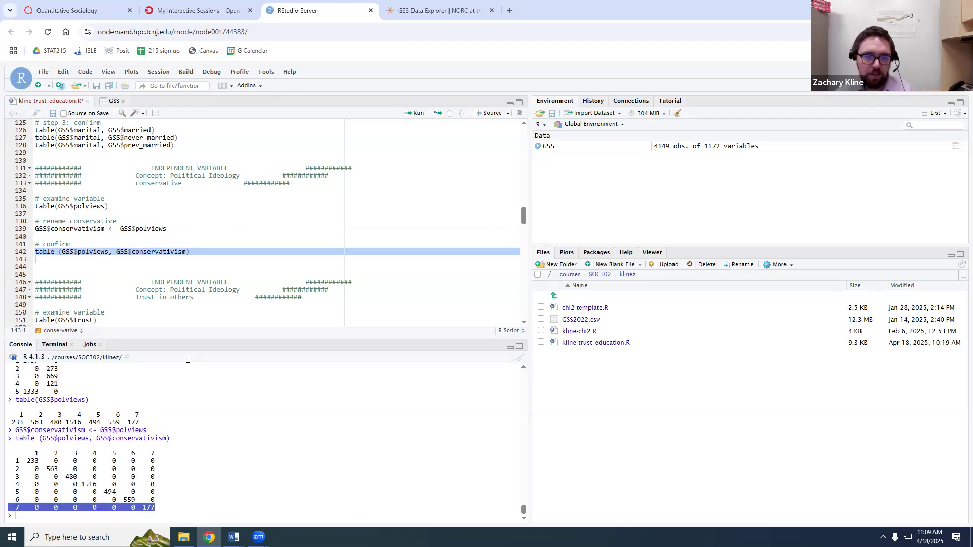
# - Run table(GSS$trust) in the Trust in others section of the script
pyautogui.scroll(-1, 143, 269)
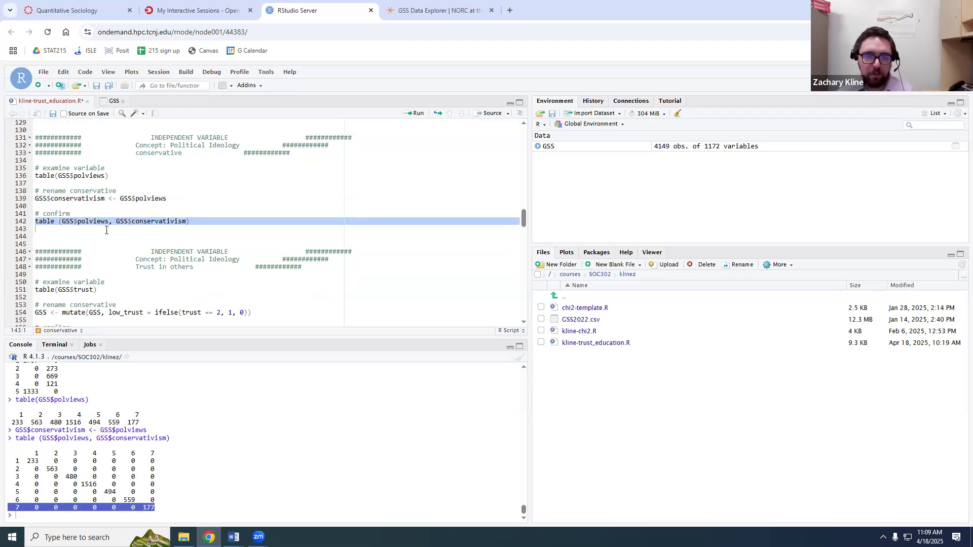
pyautogui.scroll(-1, 129, 234)
pyautogui.scroll(-1, 113, 242)
pyautogui.scroll(1, 109, 233)
pyautogui.scroll(1, 152, 230)
pyautogui.scroll(-1, 203, 226)
pyautogui.scroll(2, 205, 218)
pyautogui.scroll(-3, 152, 228)
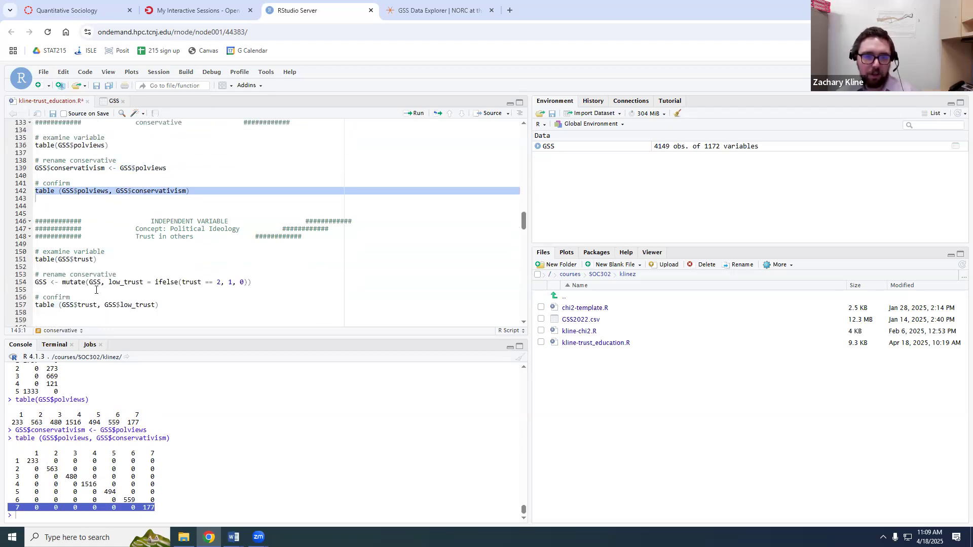
pyautogui.click(90, 228)
pyautogui.hotkey('ctrl', 'Return')
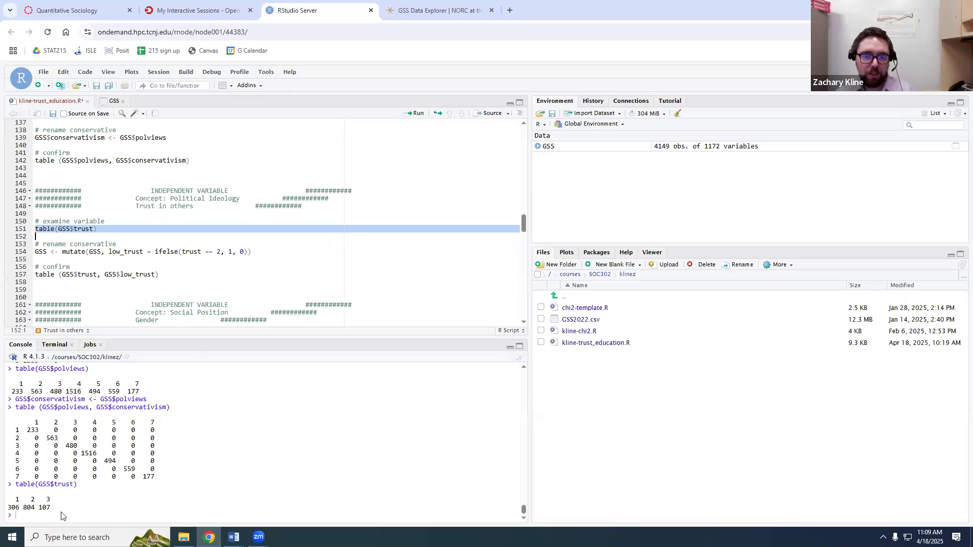
# - Copy the variable name trust, switch to GSS Data Explorer, search for it and open the trust variable's page
pyautogui.click(257, 253)
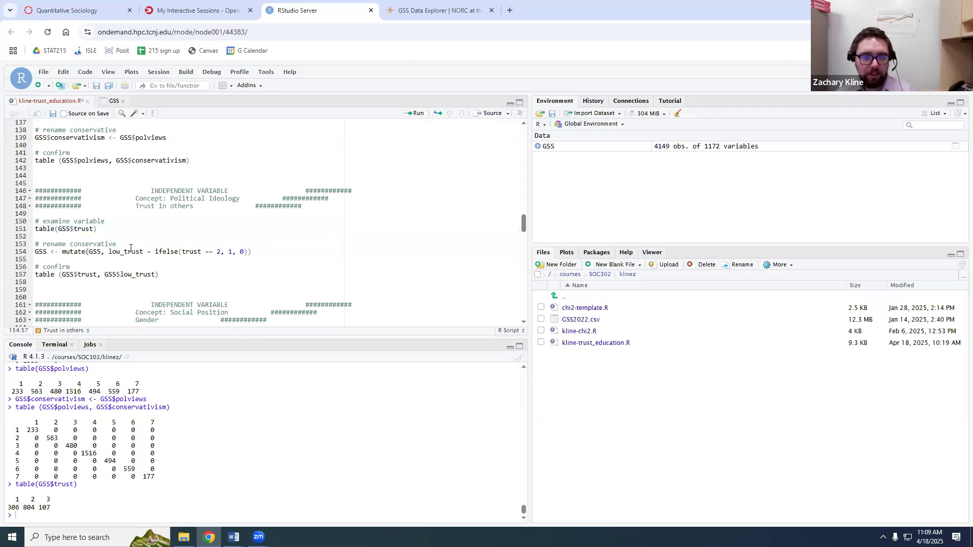
pyautogui.doubleClick(83, 229)
pyautogui.hotkey('ctrl', 'c')
pyautogui.click(406, 7)
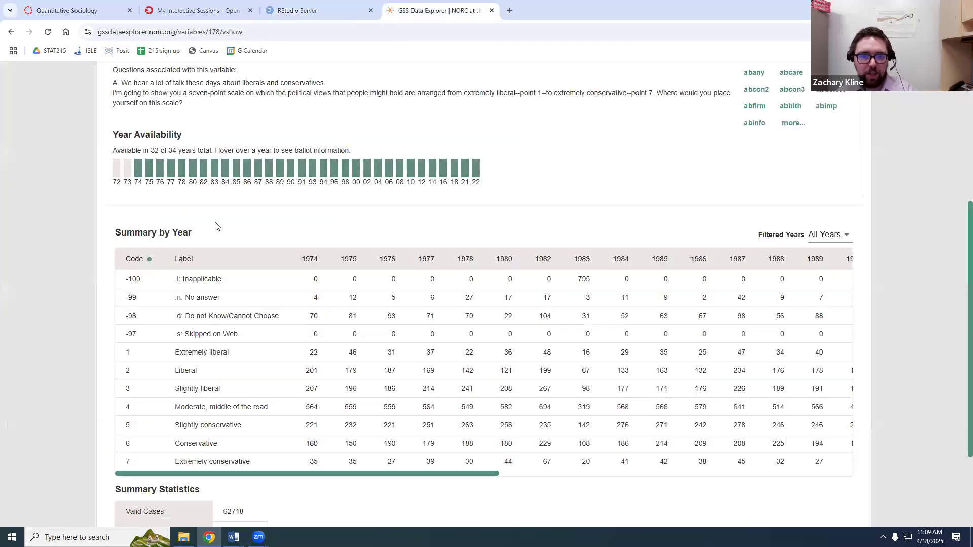
pyautogui.scroll(5, 182, 190)
pyautogui.click(182, 181)
pyautogui.click(277, 210)
pyautogui.hotkey('ctrl', 'v')
pyautogui.press('Return')
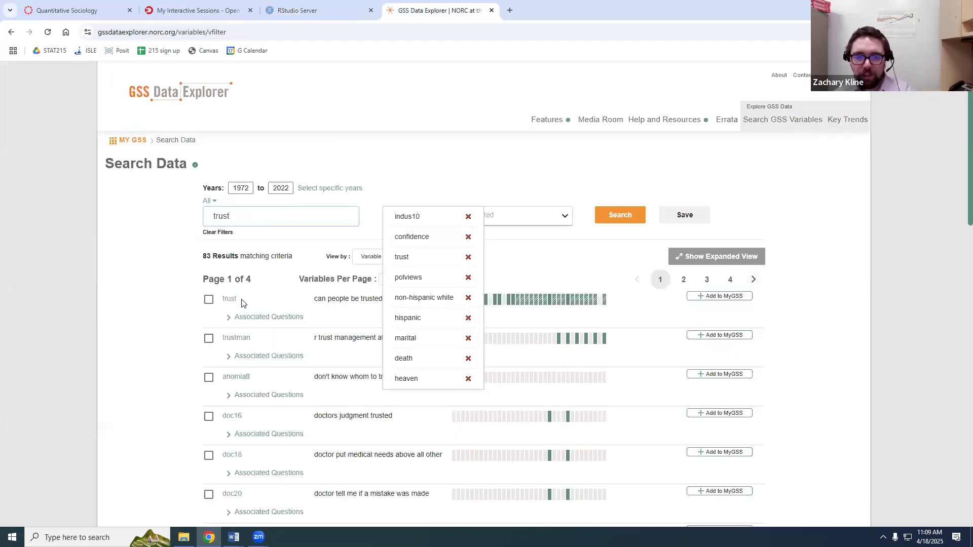
pyautogui.click(233, 299)
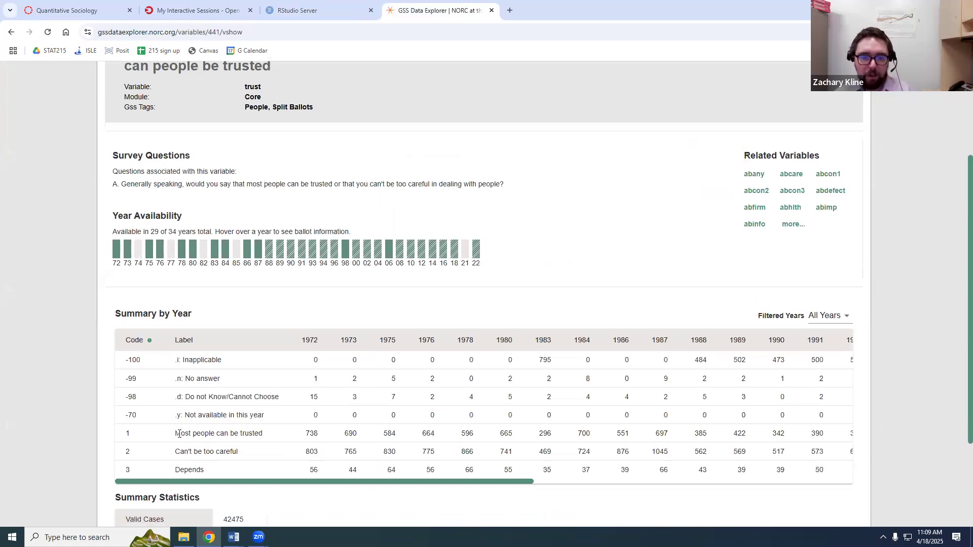
# - Examine the trust variable's labels for codes 1, 2 and 3 in the Summary by Year table
pyautogui.moveTo(179, 434); pyautogui.dragTo(256, 434)
pyautogui.moveTo(182, 451); pyautogui.dragTo(229, 458)
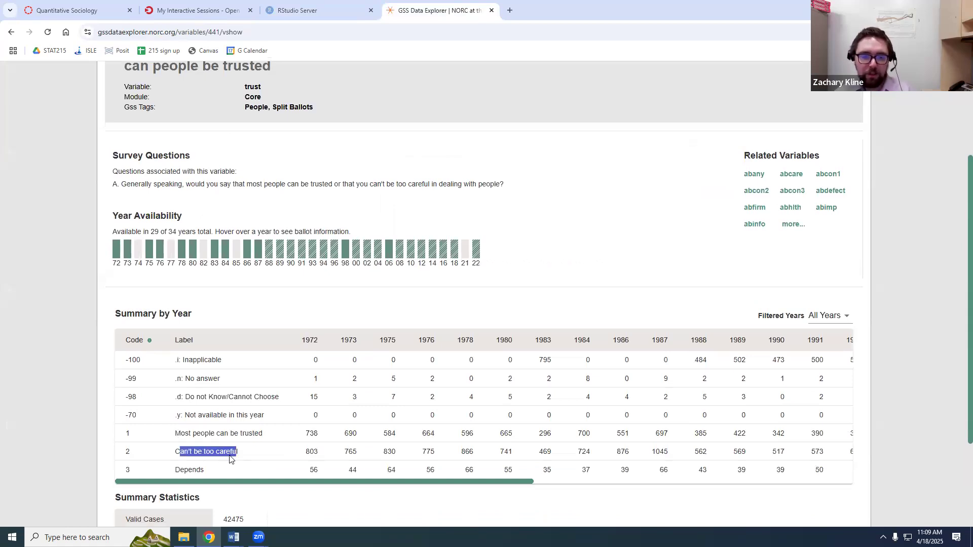
pyautogui.doubleClick(193, 470)
pyautogui.scroll(-1, 192, 471)
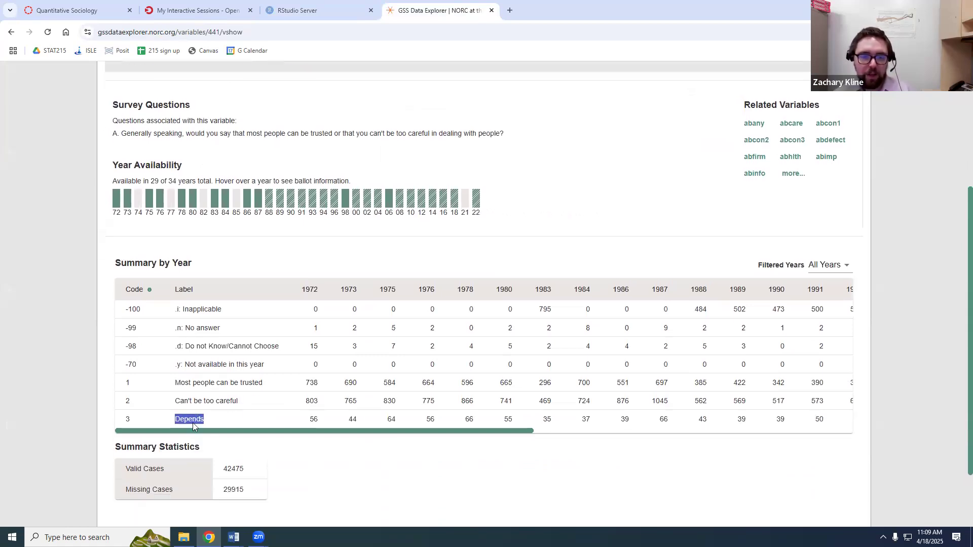
pyautogui.moveTo(185, 382); pyautogui.dragTo(253, 383)
pyautogui.moveTo(180, 400); pyautogui.dragTo(232, 400)
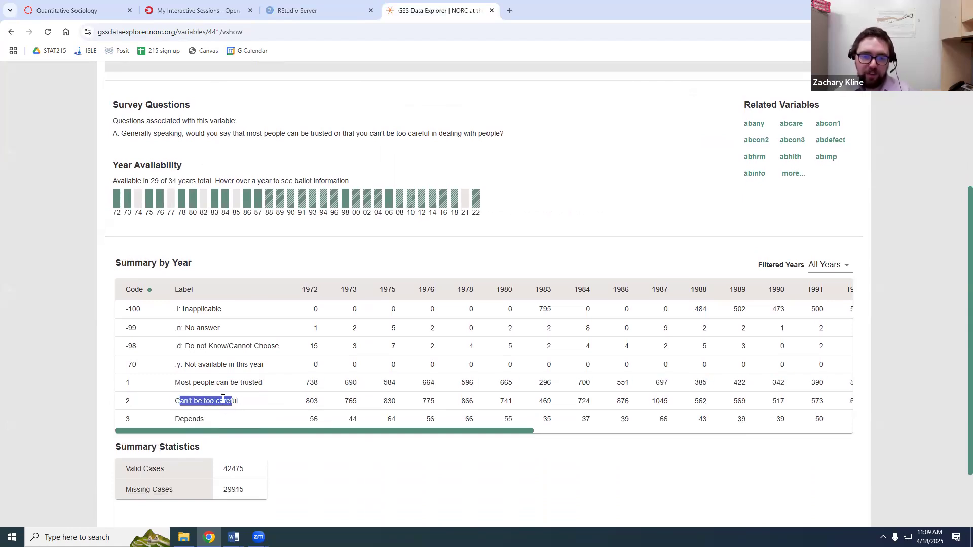
pyautogui.moveTo(181, 383); pyautogui.dragTo(255, 383)
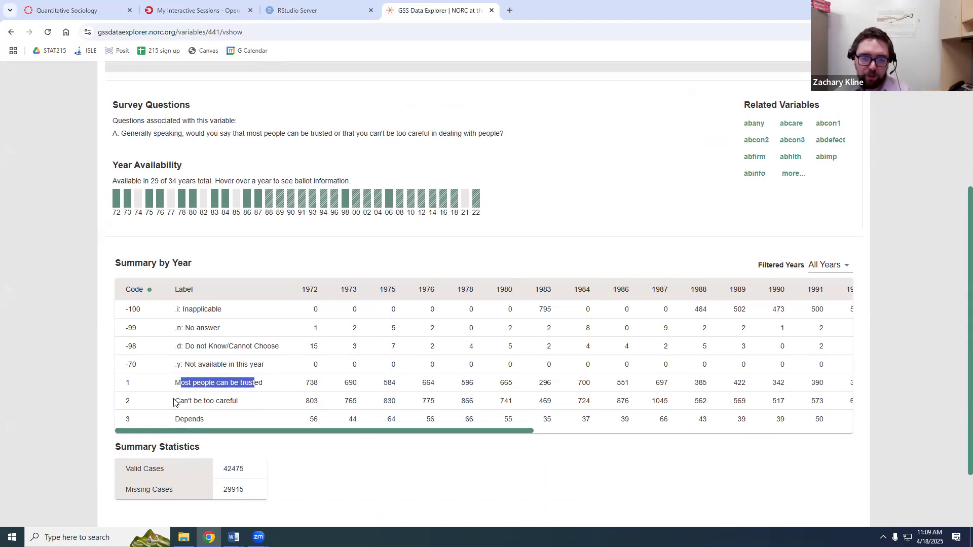
pyautogui.moveTo(179, 401); pyautogui.dragTo(238, 401)
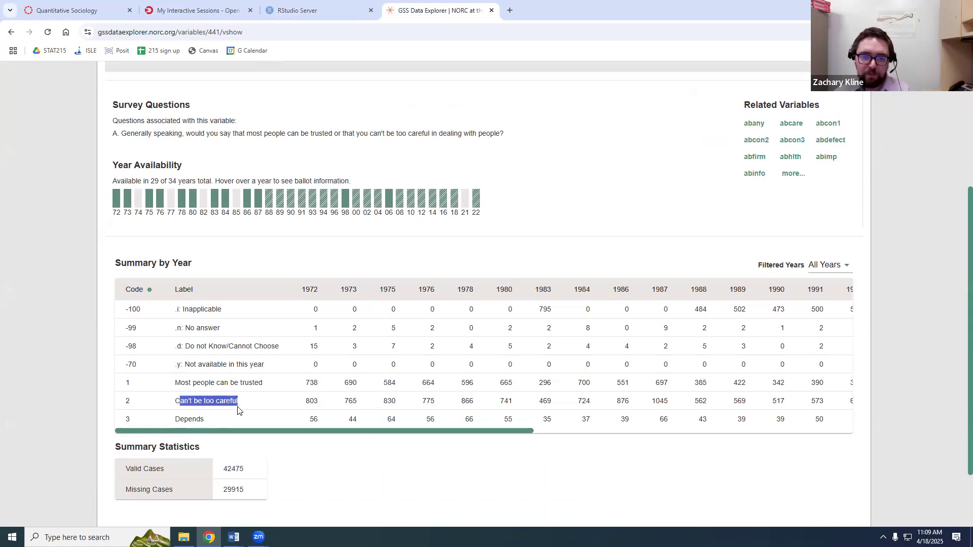
pyautogui.doubleClick(204, 419)
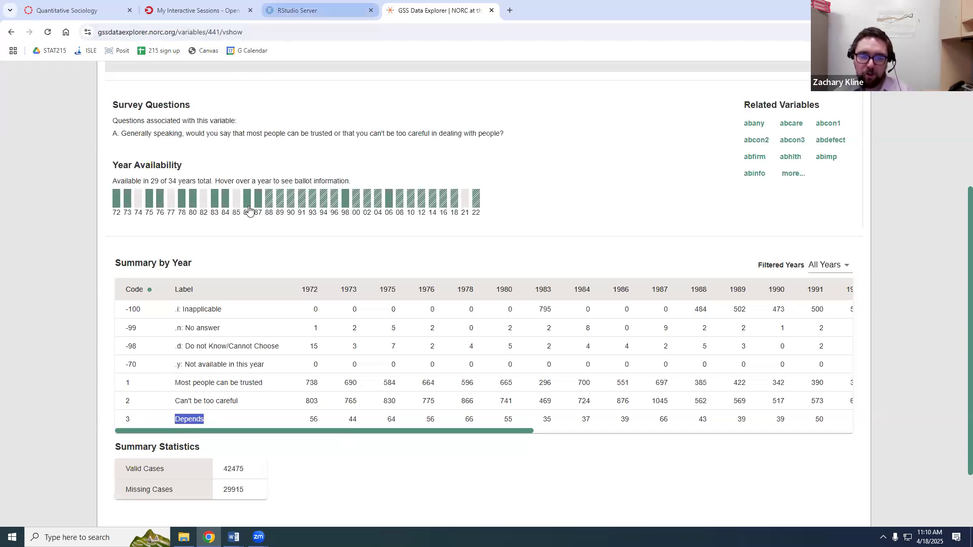
pyautogui.moveTo(249, 214)
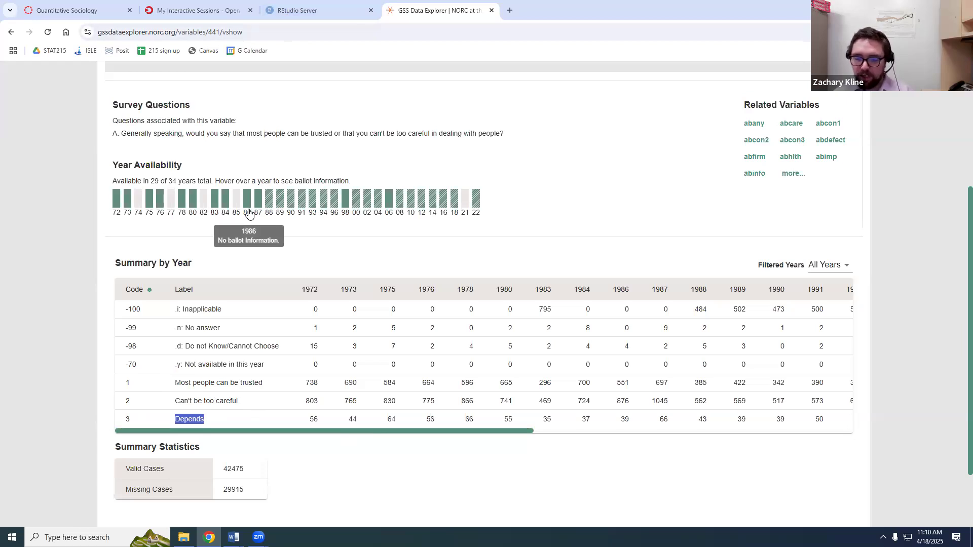
# - Compare the low_trust mutate line in RStudio with the label of code 2 in GSS Data Explorer
pyautogui.click(316, 6)
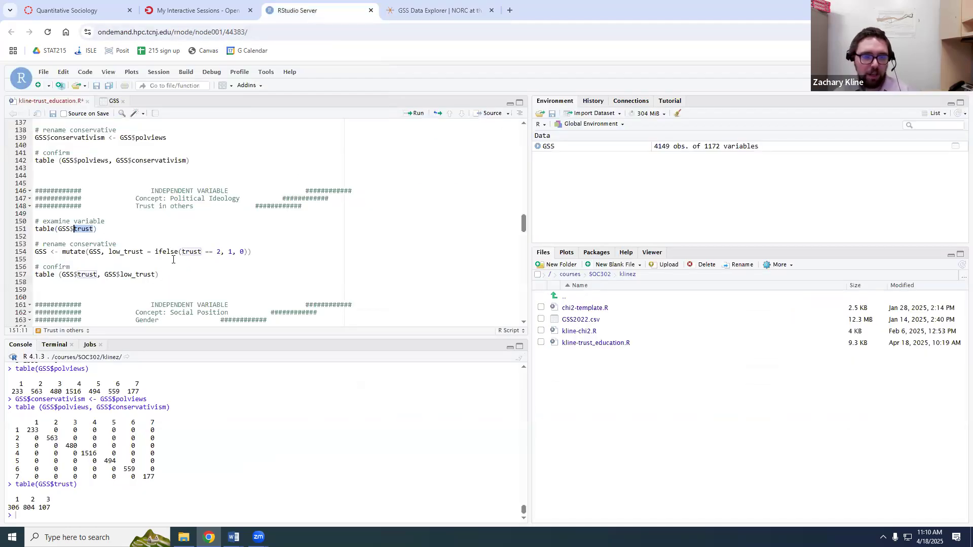
pyautogui.tripleClick(45, 255)
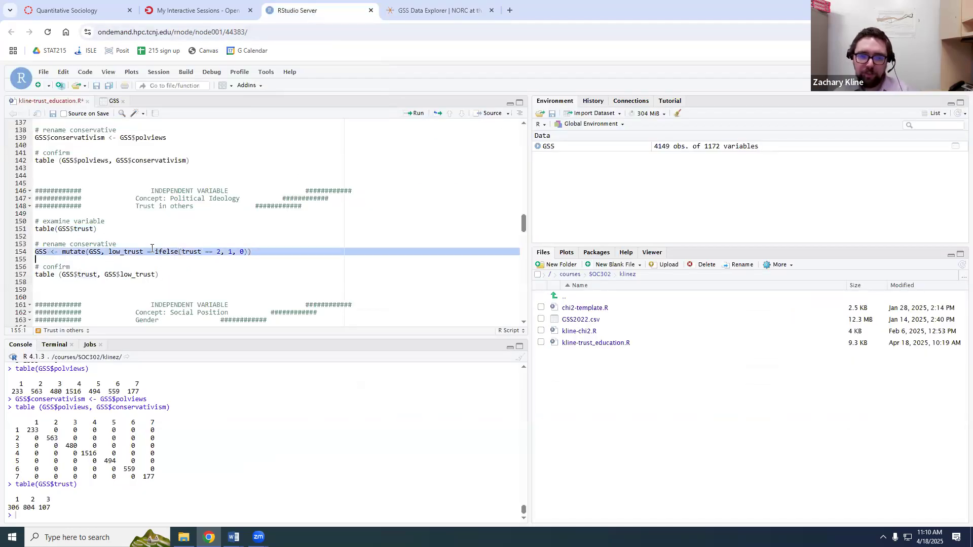
pyautogui.click(396, 12)
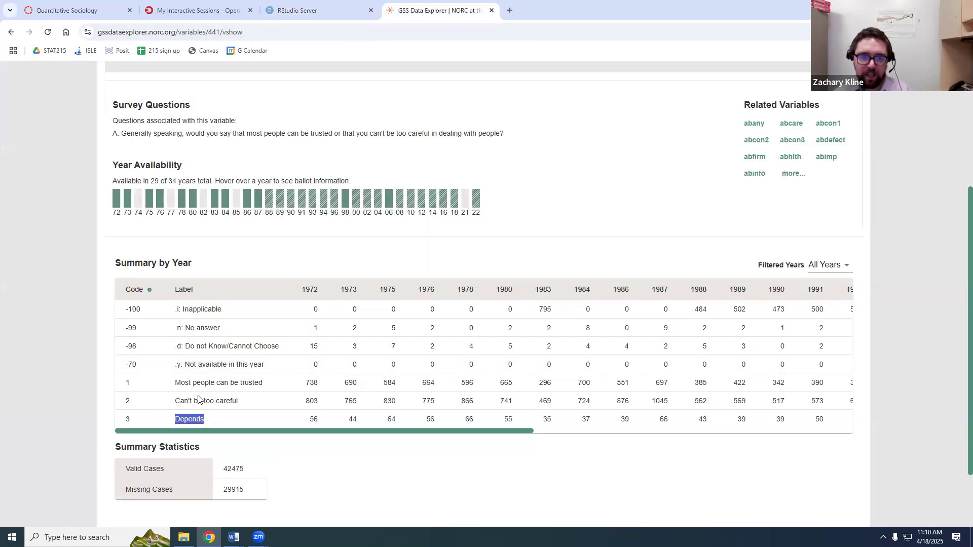
pyautogui.tripleClick(239, 404)
# - Return to RStudio and run the low_trust recode (trust == 2) together with its confirmation table against GSS$trust
pyautogui.click(304, 10)
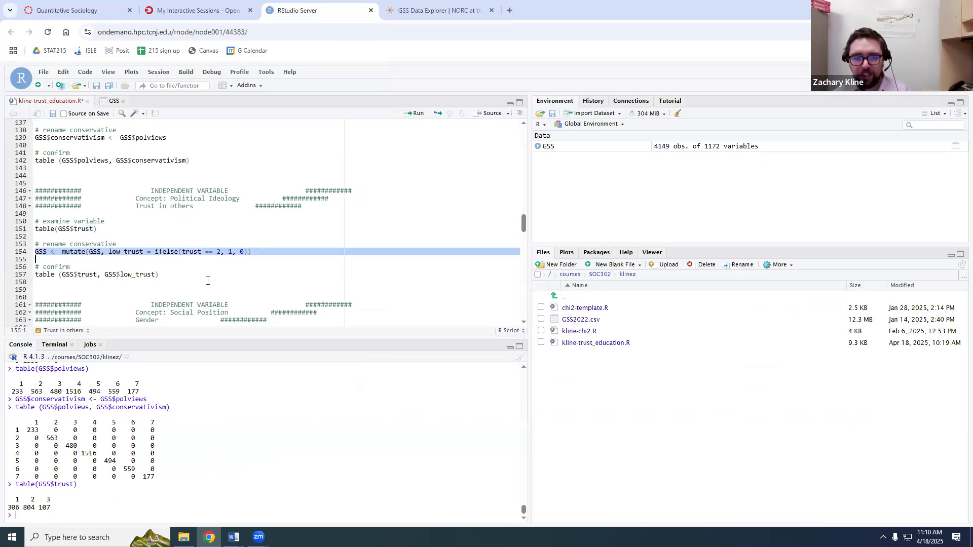
pyautogui.moveTo(60, 282); pyautogui.dragTo(35, 244)
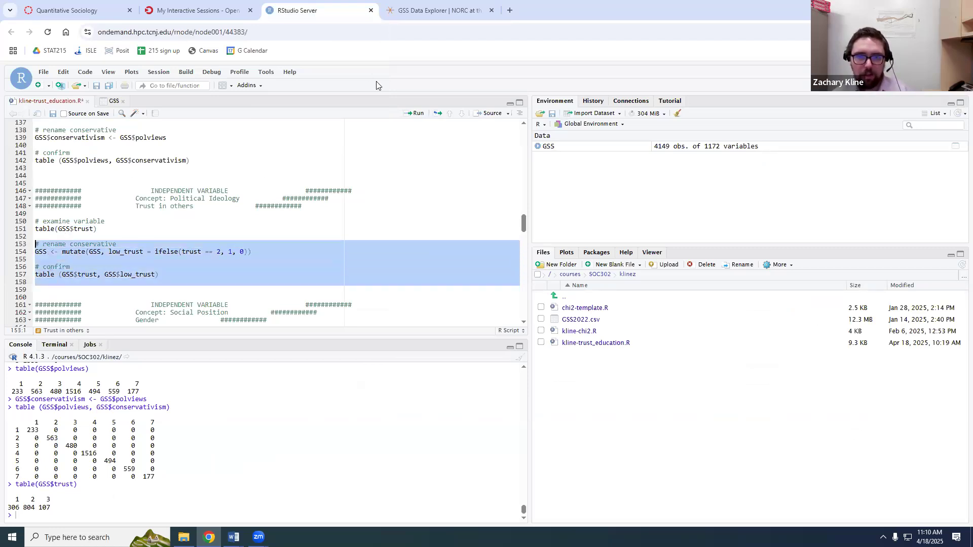
pyautogui.click(414, 116)
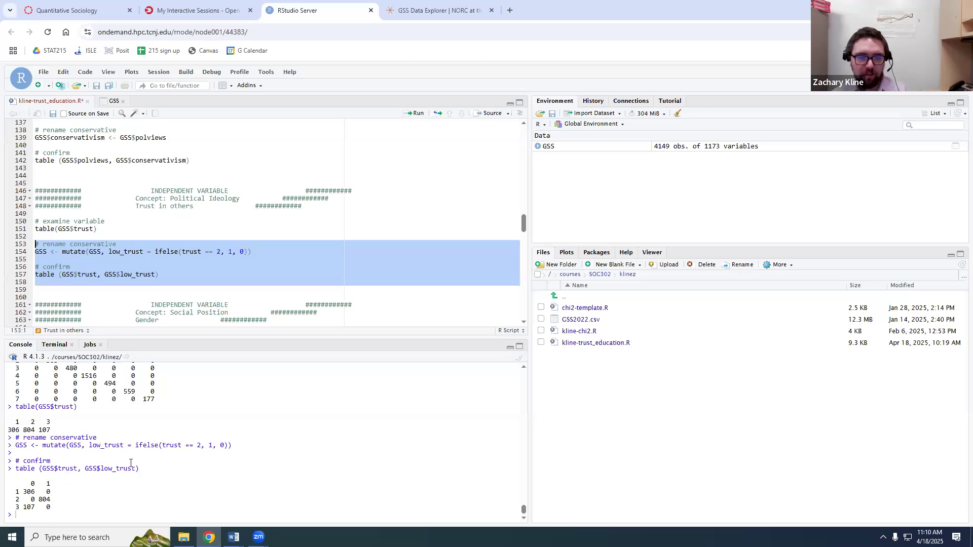
# - Run the whole Gender section: examine GSS$sex, create the man and woman dummy variables, and confirm both with tables
pyautogui.scroll(-5, 227, 258)
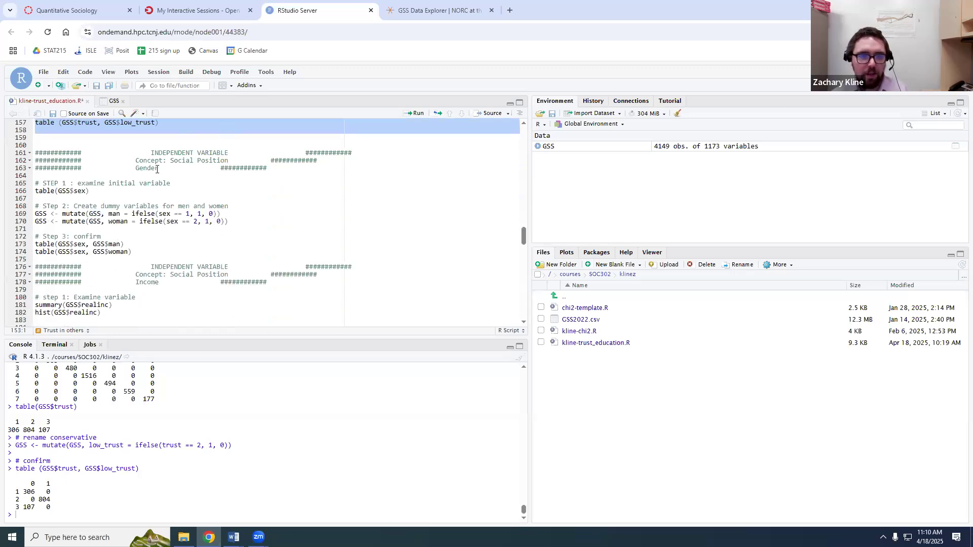
pyautogui.moveTo(151, 160); pyautogui.dragTo(222, 160)
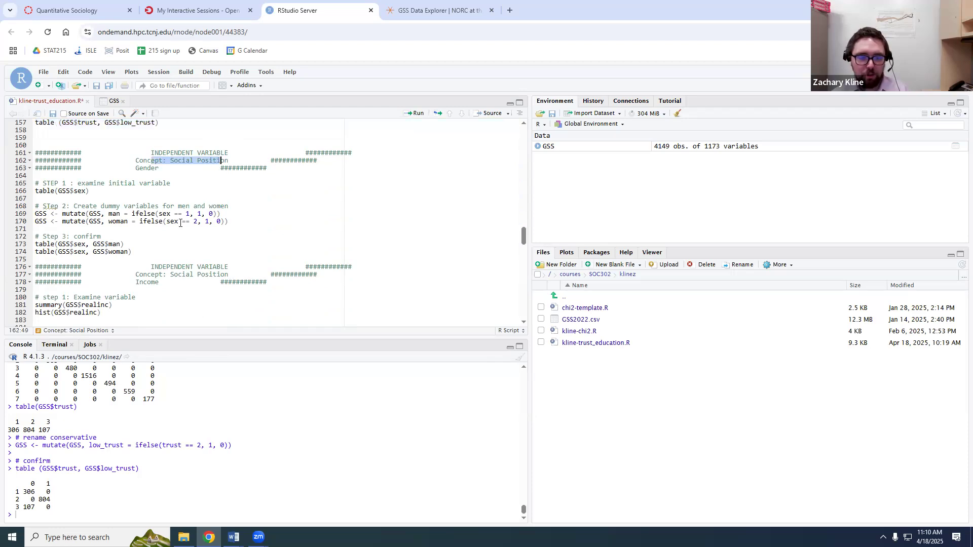
pyautogui.moveTo(149, 251); pyautogui.dragTo(35, 183)
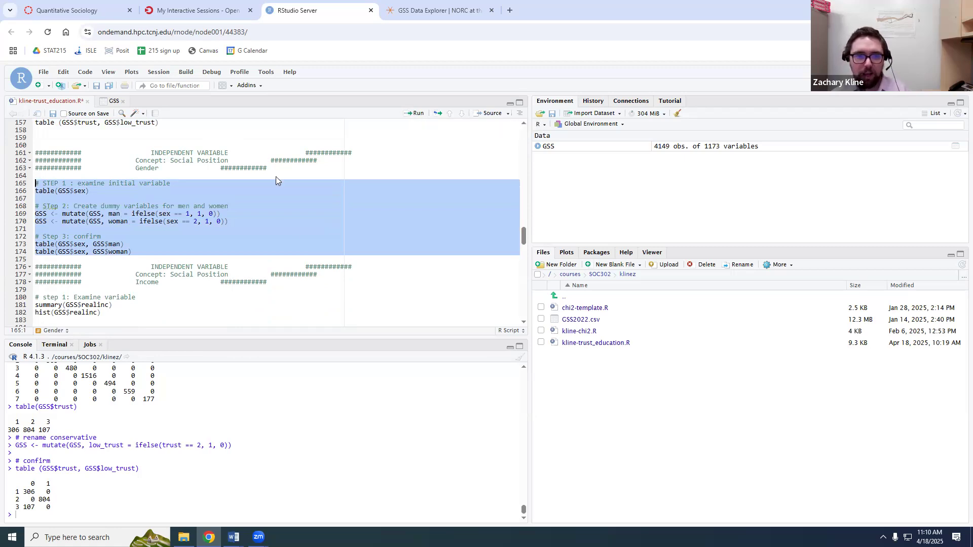
pyautogui.click(419, 113)
# - Run the Income section's step 1, producing the summary and histogram of GSS$realinc
pyautogui.scroll(-2, 185, 252)
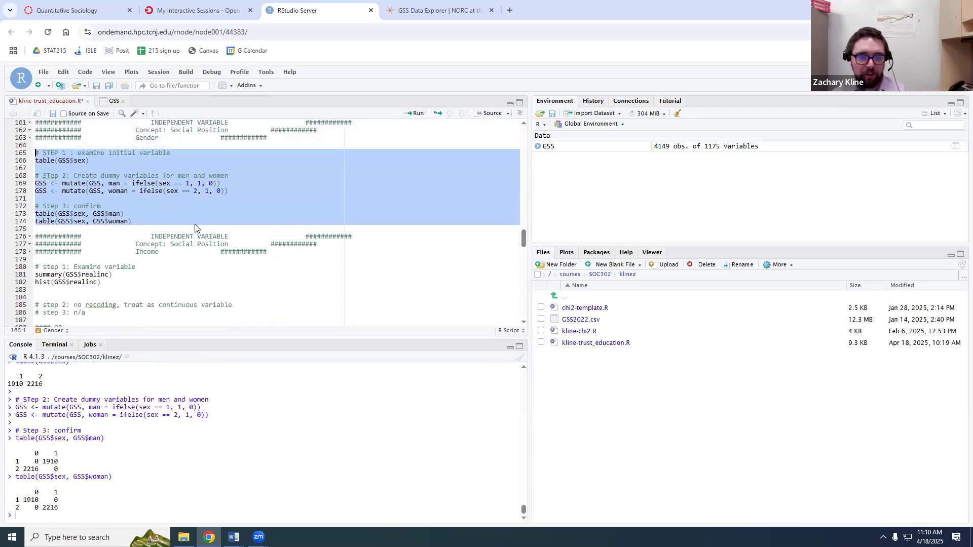
pyautogui.scroll(-4, 195, 227)
pyautogui.moveTo(101, 221); pyautogui.dragTo(35, 205)
pyautogui.scroll(4, 145, 234)
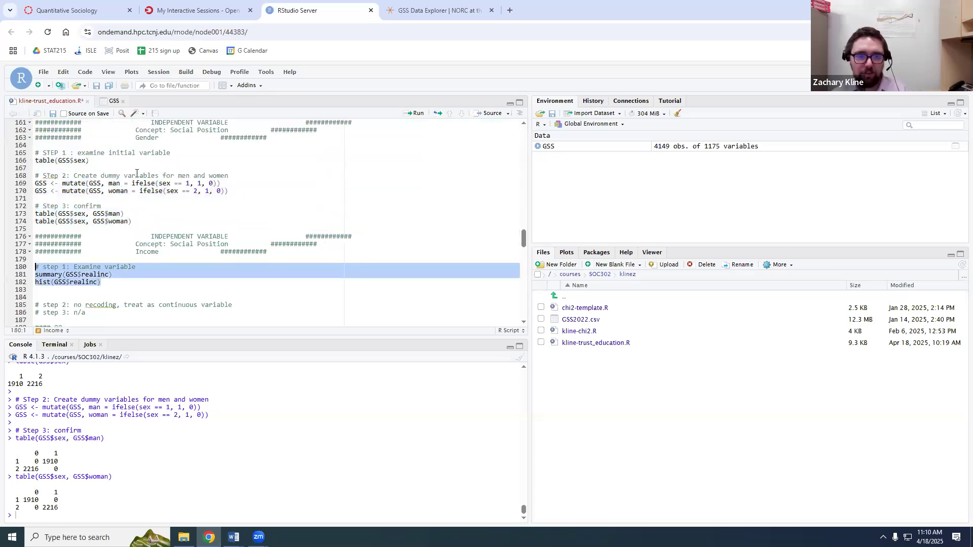
pyautogui.click(415, 113)
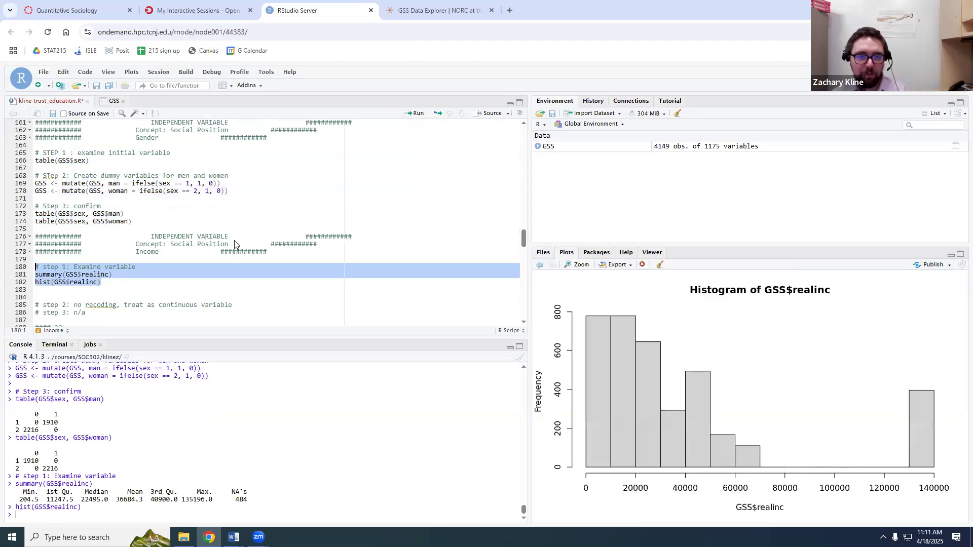
pyautogui.scroll(-4, 69, 223)
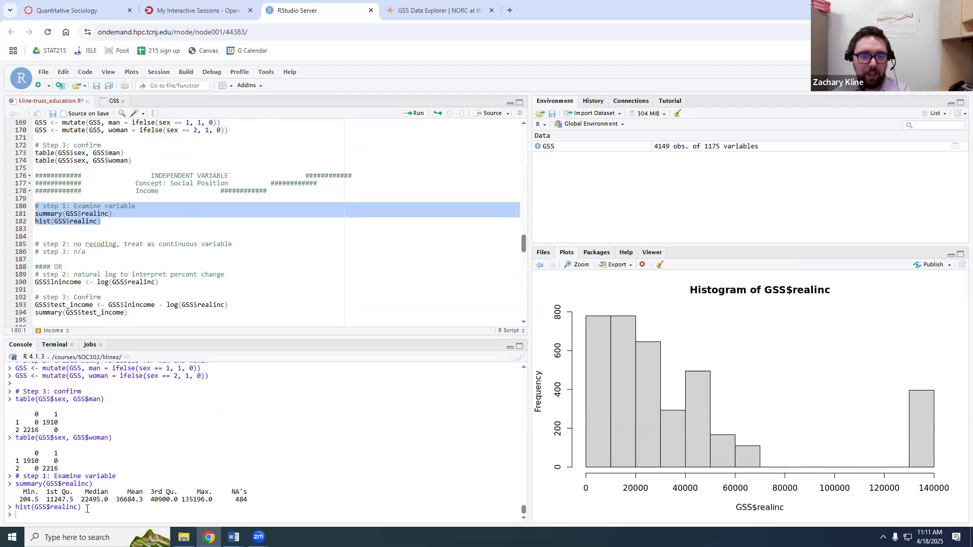
# - Produce a frequency table of GSS$realinc directly in the console
pyautogui.write('table(')
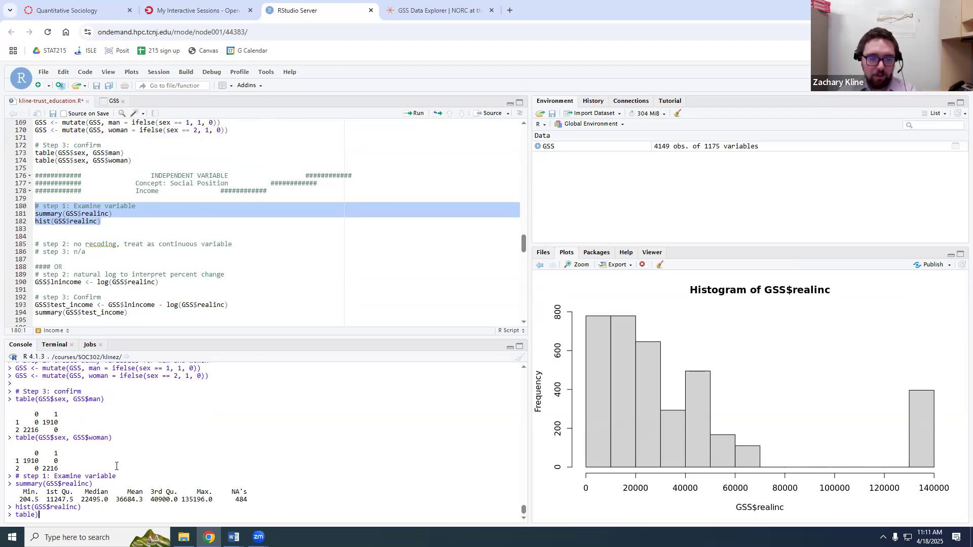
pyautogui.write('GSS$realinc')
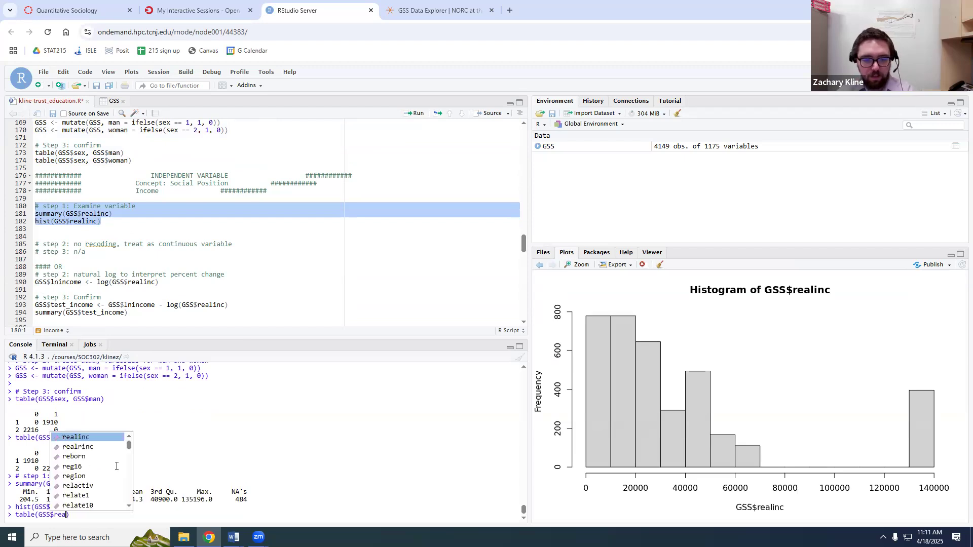
pyautogui.press('Return')
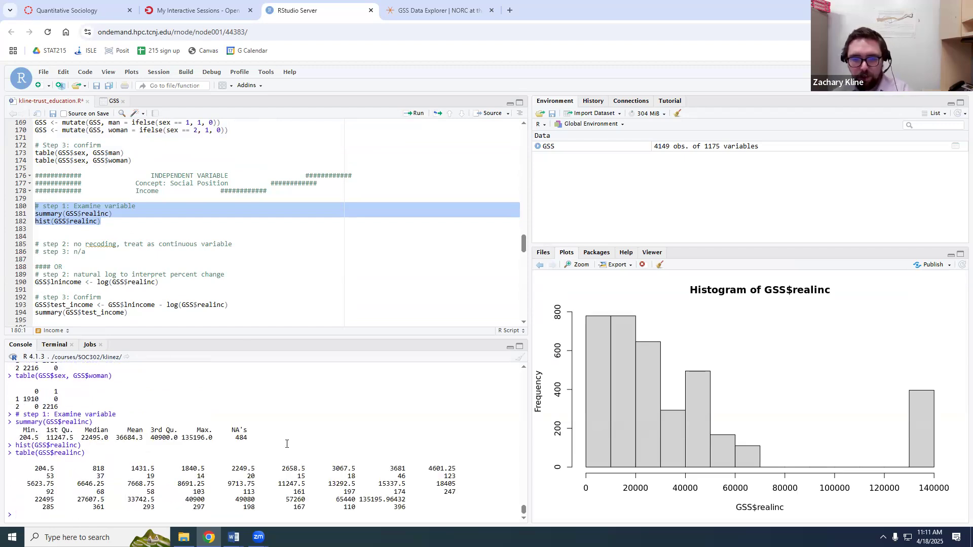
# - Examine the lowest income values and their frequencies in the GSS$realinc table output
pyautogui.doubleClick(98, 485)
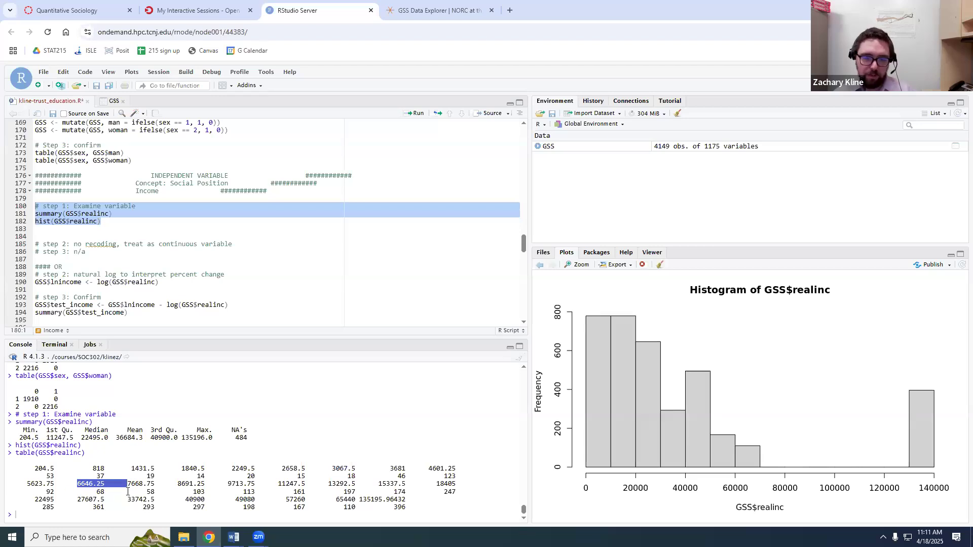
pyautogui.doubleClick(112, 471)
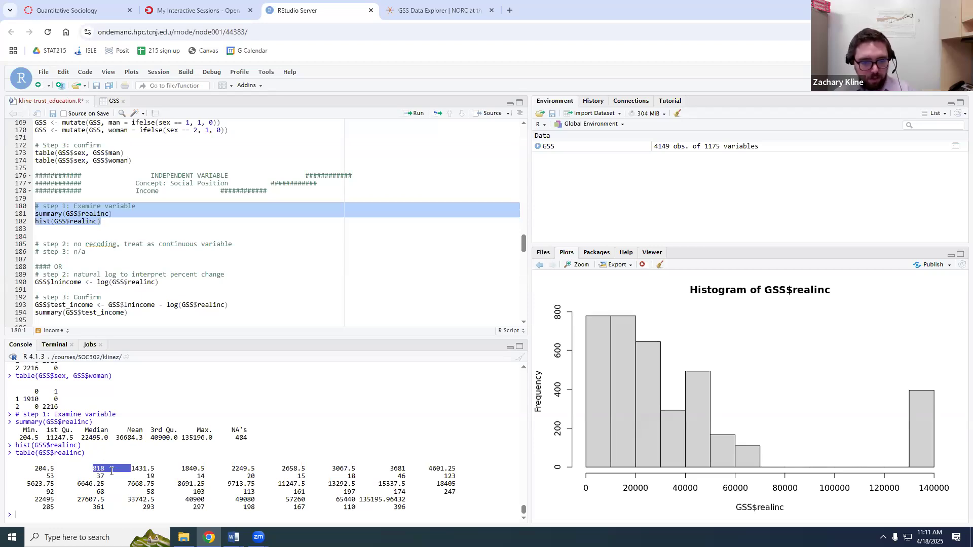
pyautogui.click(49, 470)
pyautogui.doubleClick(49, 471)
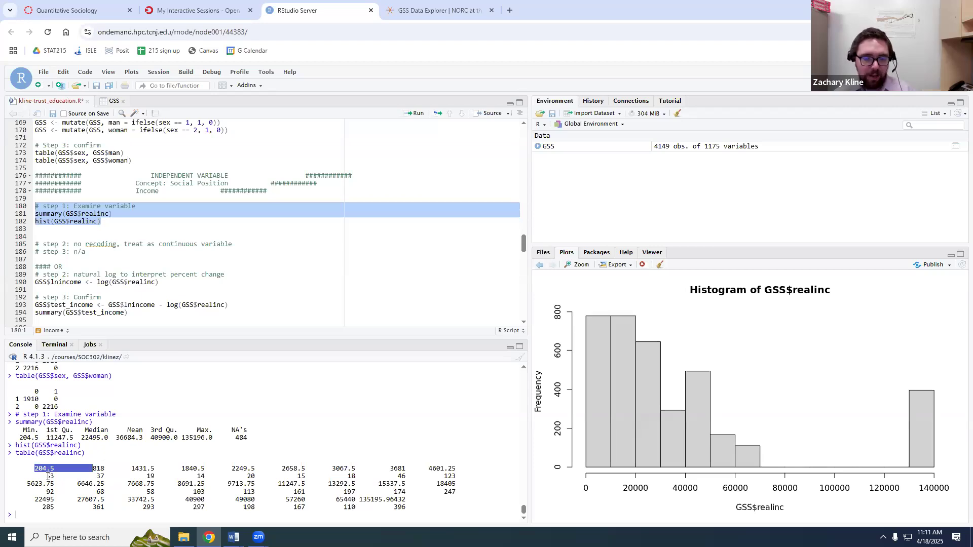
pyautogui.doubleClick(48, 476)
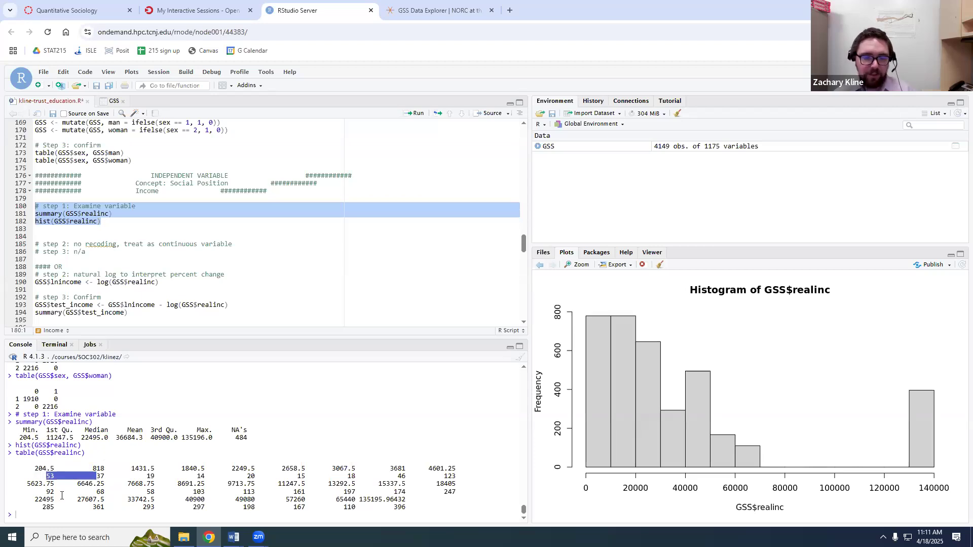
pyautogui.doubleClick(49, 471)
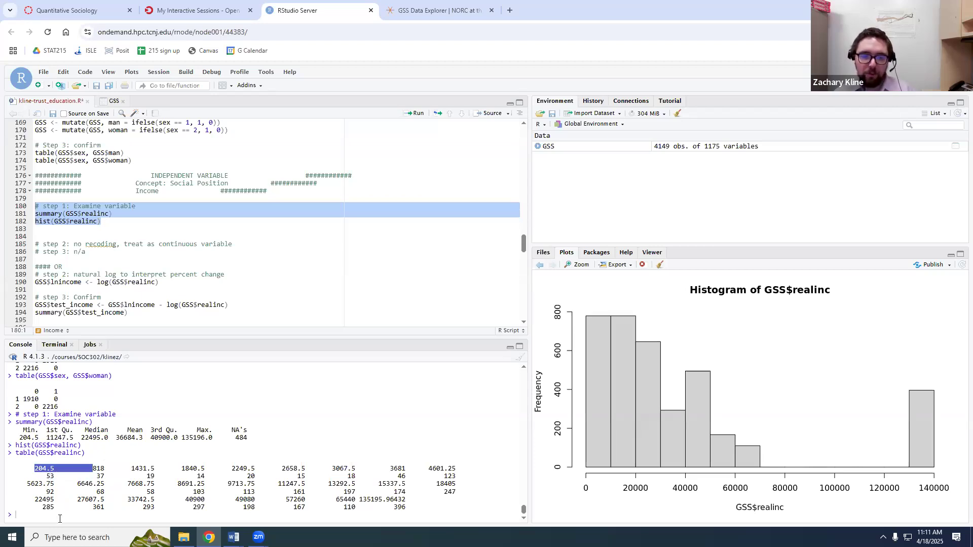
pyautogui.doubleClick(48, 477)
pyautogui.doubleClick(43, 468)
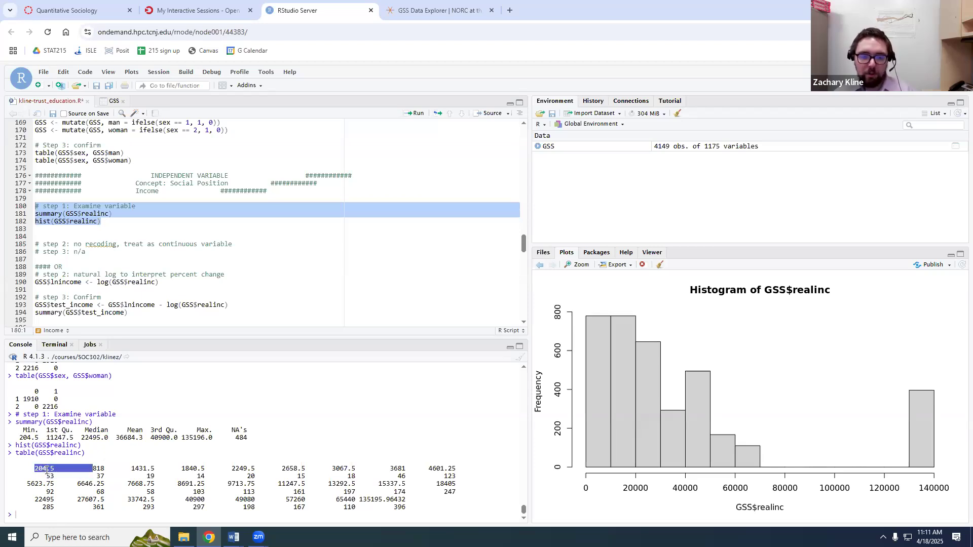
pyautogui.moveTo(27, 469); pyautogui.dragTo(61, 468)
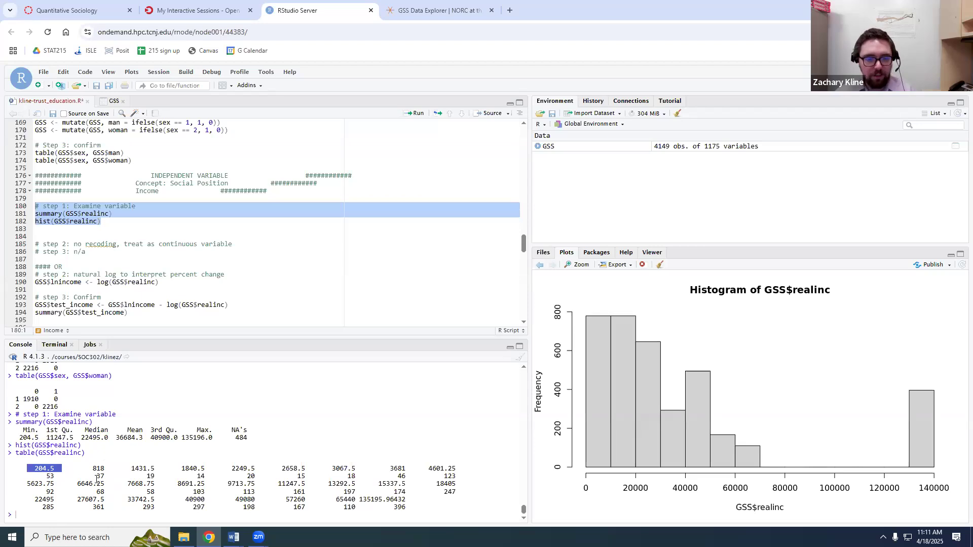
pyautogui.doubleClick(48, 470)
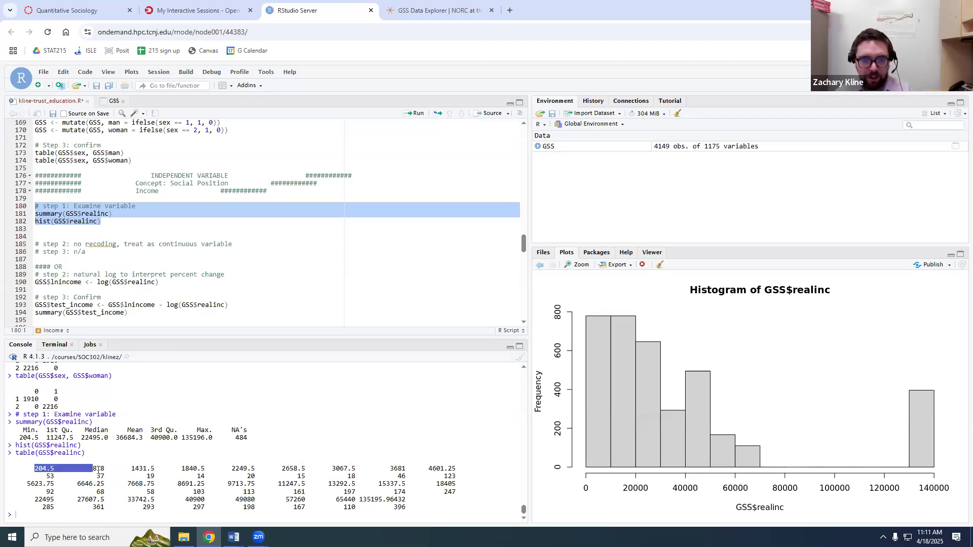
pyautogui.doubleClick(98, 470)
pyautogui.click(139, 468)
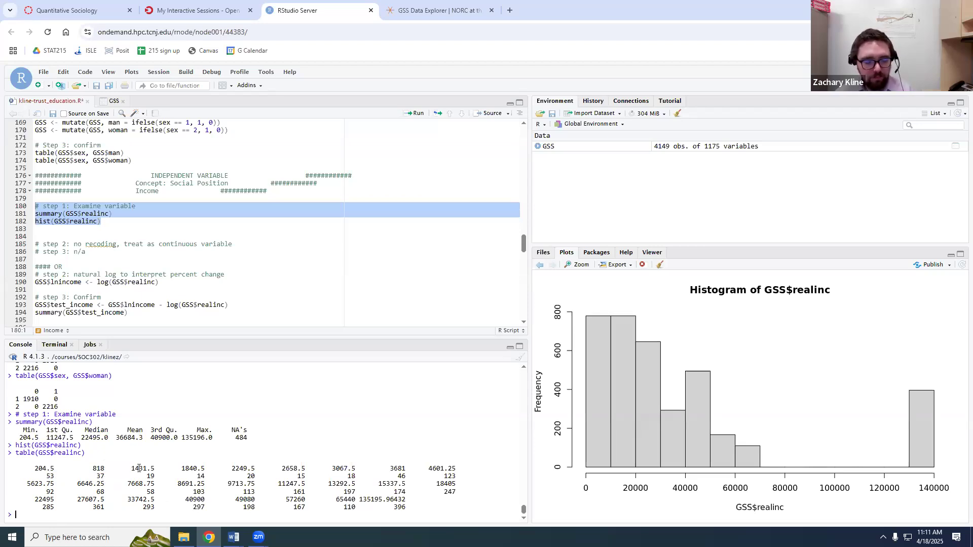
pyautogui.doubleClick(51, 470)
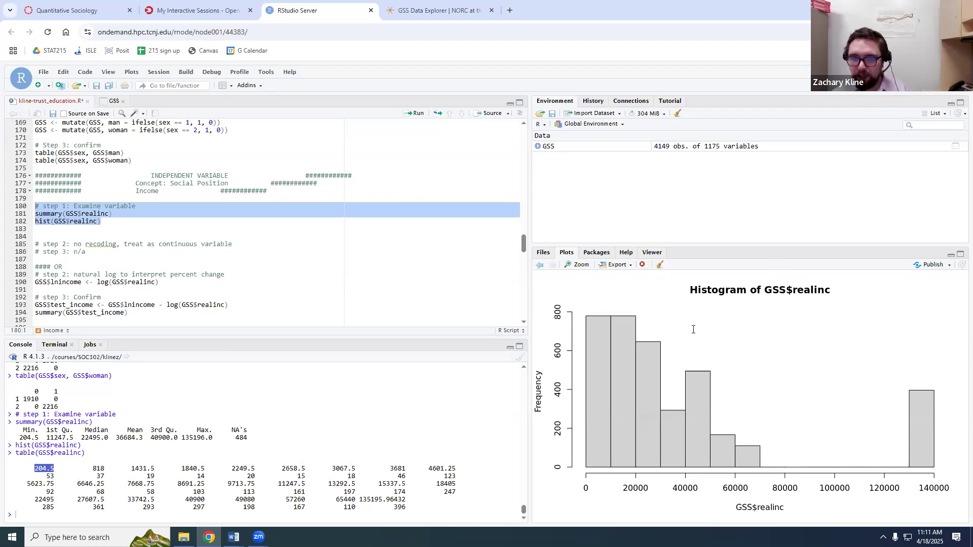
# - Examine the alternative step 2 line that computes GSS$lnincome as the natural log of GSS$realinc
pyautogui.click(120, 277)
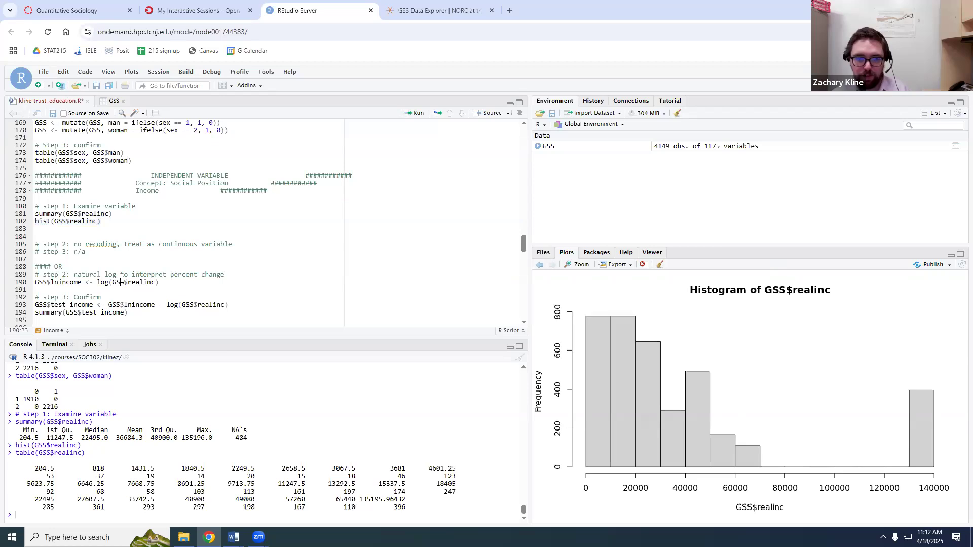
pyautogui.scroll(-2, 120, 278)
pyautogui.doubleClick(101, 244)
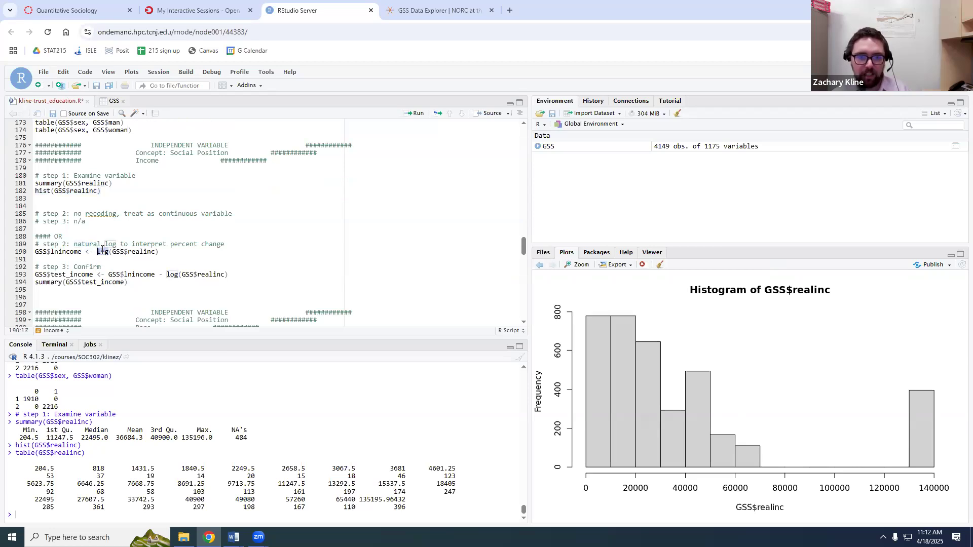
pyautogui.tripleClick(101, 251)
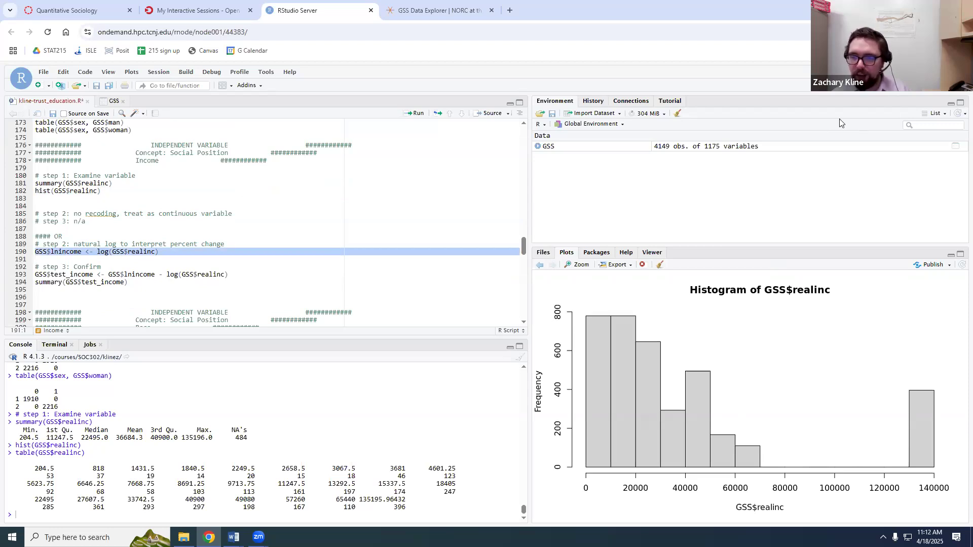
pyautogui.click(268, 253)
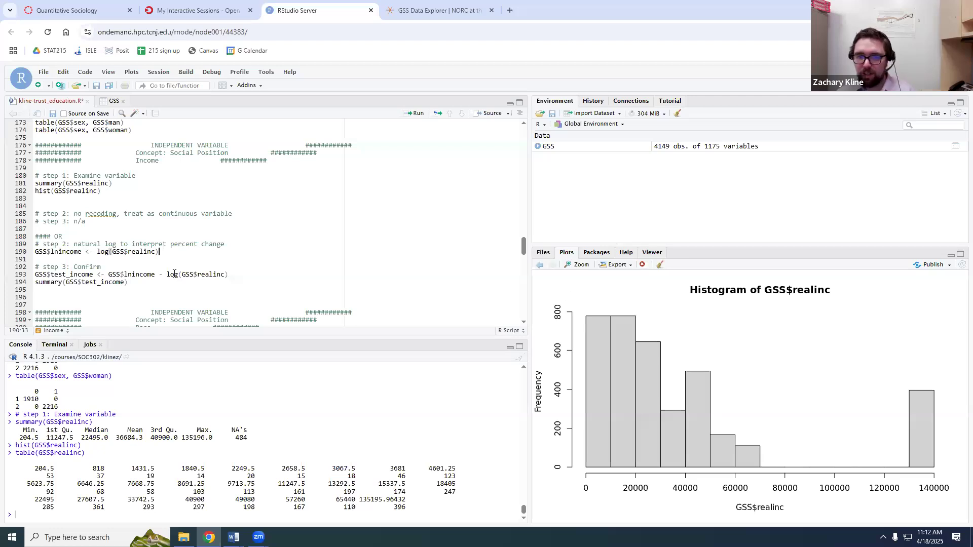
pyautogui.tripleClick(135, 252)
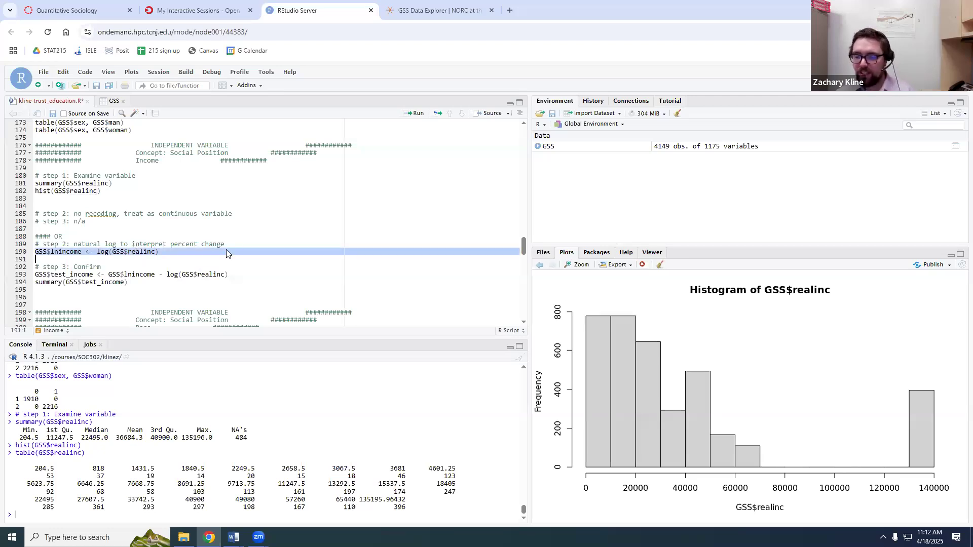
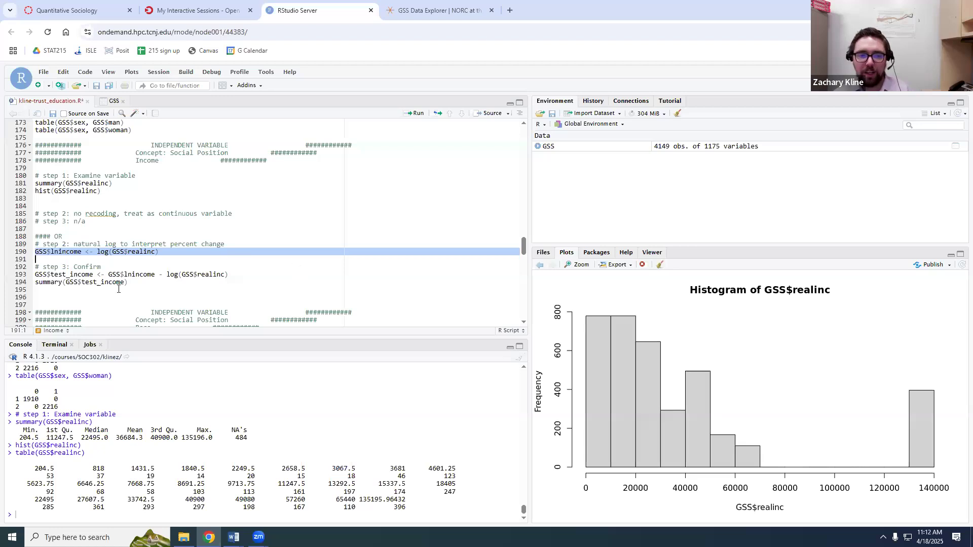
pyautogui.doubleClick(139, 252)
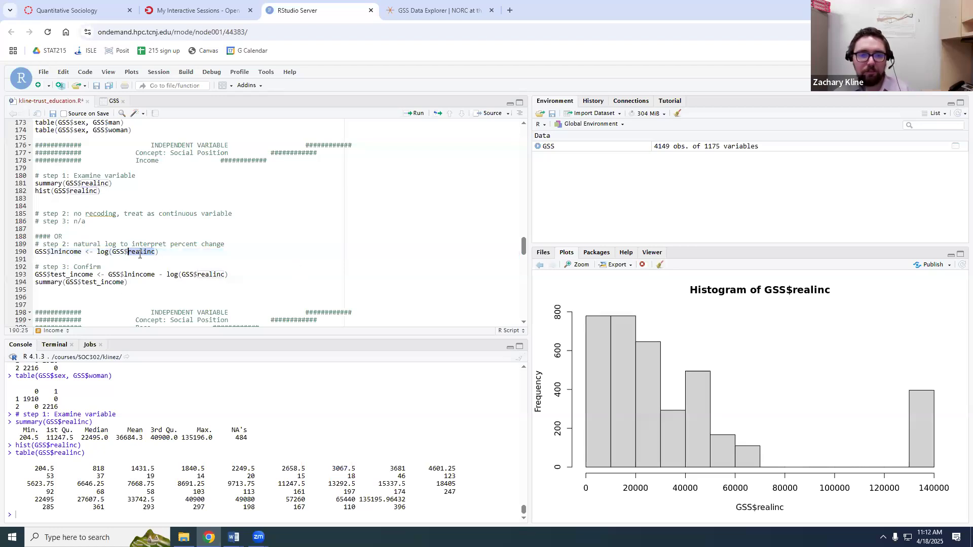
pyautogui.tripleClick(140, 254)
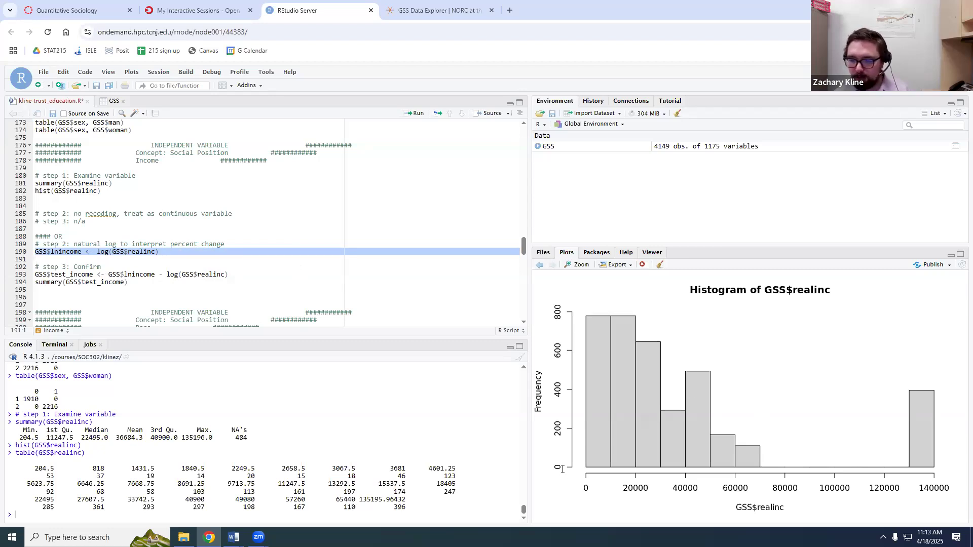
pyautogui.click(153, 269)
pyautogui.click(152, 259)
pyautogui.doubleClick(152, 249)
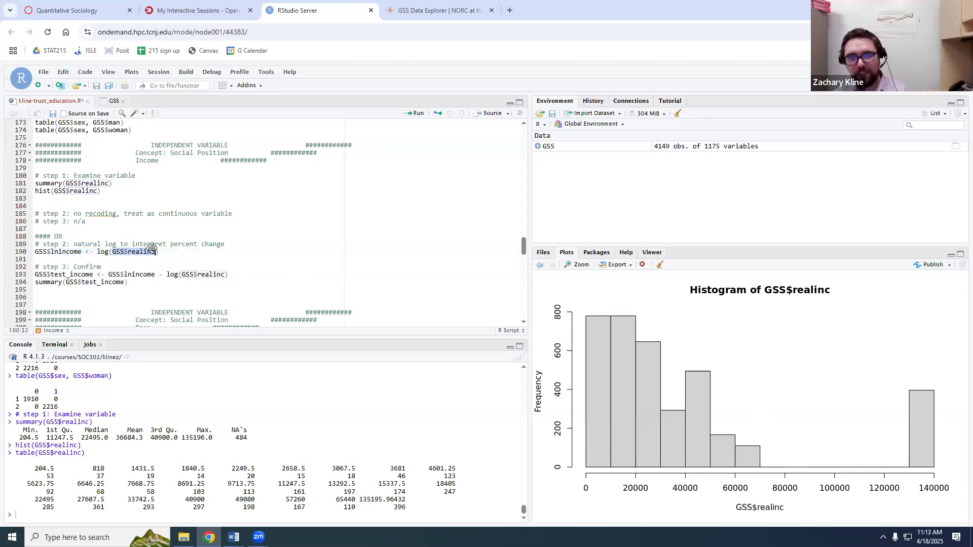
pyautogui.tripleClick(152, 249)
# - Run the natural-log step 2 and its step 3 confirmation, then review the GSS$lnincome and GSS$test_income lines
pyautogui.moveTo(121, 290); pyautogui.dragTo(16, 237)
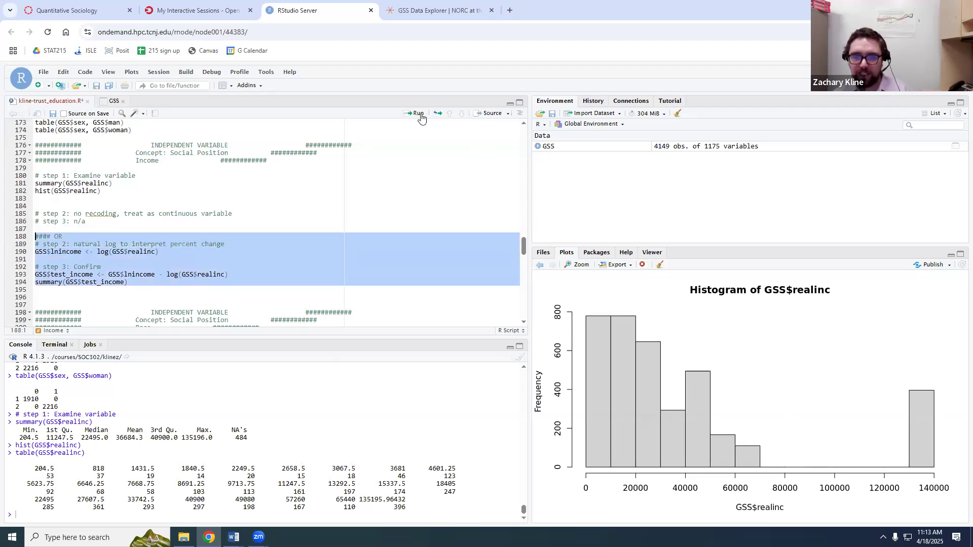
pyautogui.click(418, 113)
pyautogui.click(128, 293)
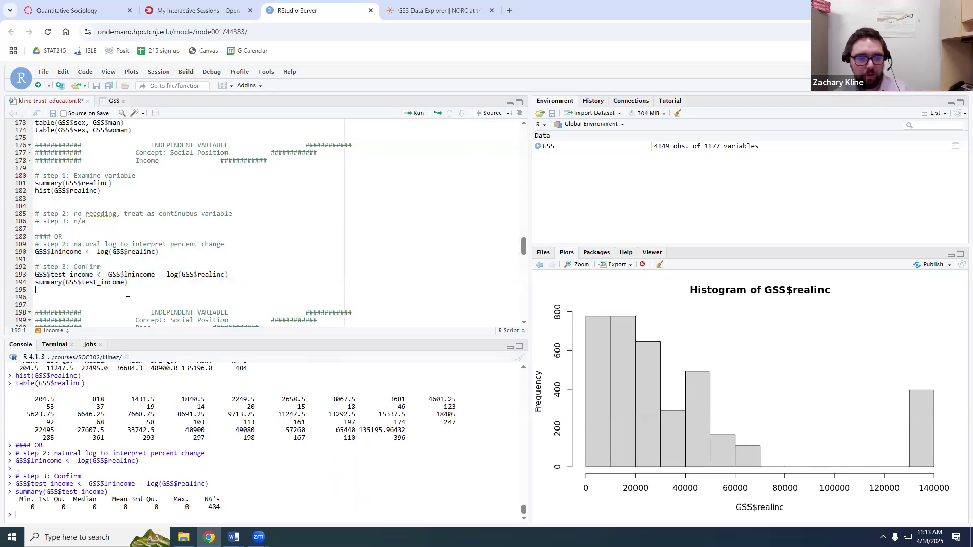
pyautogui.tripleClick(101, 274)
pyautogui.tripleClick(77, 251)
pyautogui.tripleClick(120, 275)
pyautogui.click(180, 292)
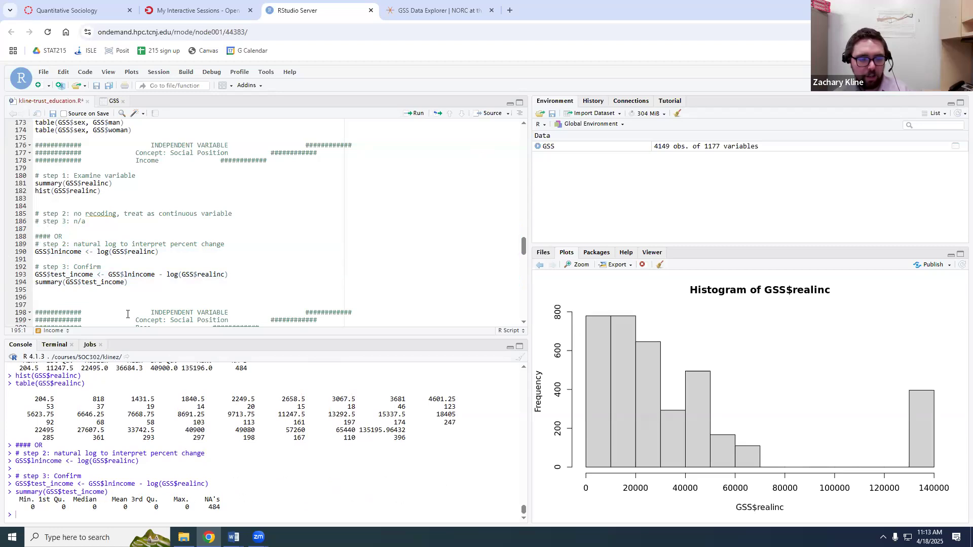
# - Change the GSS$lnincome formula to log(1 + GSS$realinc) and run that line
pyautogui.click(109, 251)
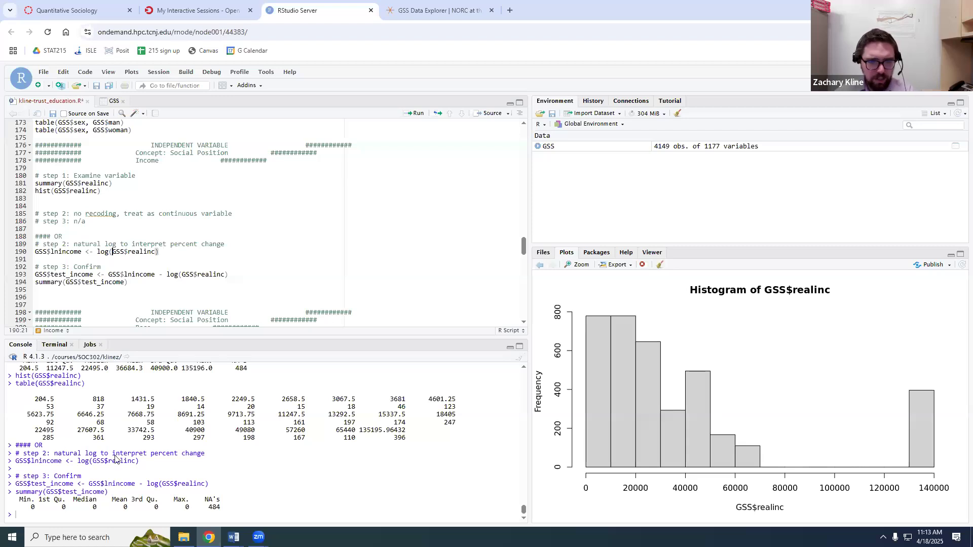
pyautogui.doubleClick(45, 400)
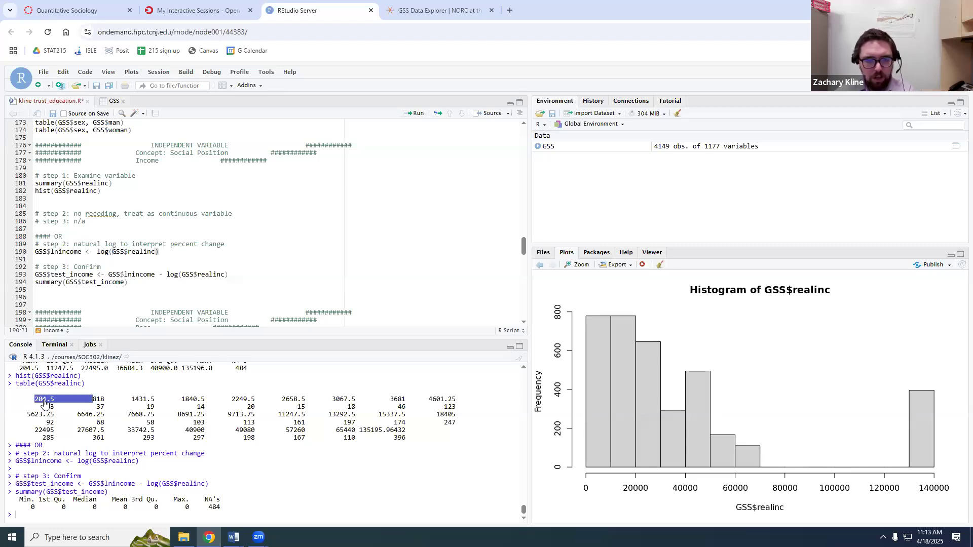
pyautogui.click(113, 246)
pyautogui.click(113, 252)
pyautogui.write('1 +')
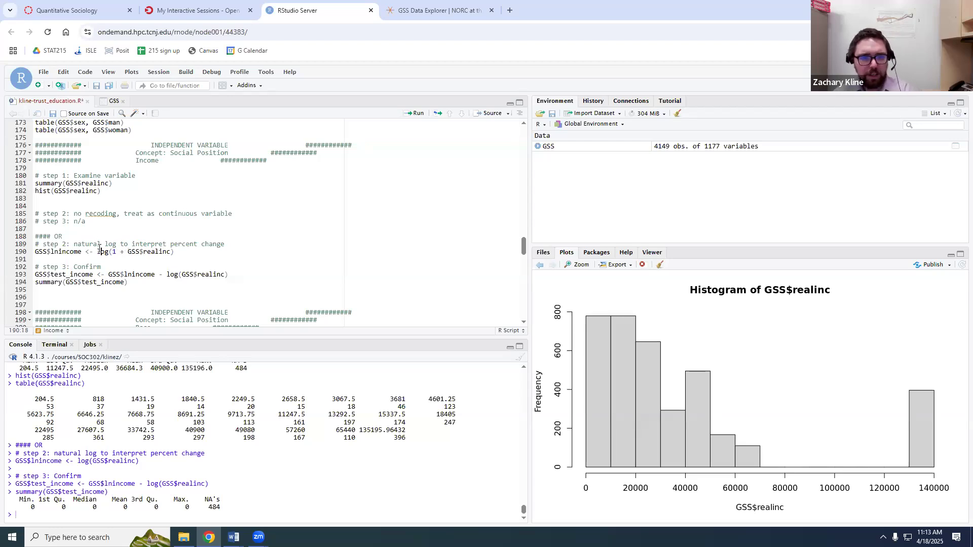
pyautogui.tripleClick(99, 249)
pyautogui.click(416, 113)
# - Rerun the Income section's step 3 confirmation, recomputing and summarizing GSS$test_income
pyautogui.click(137, 268)
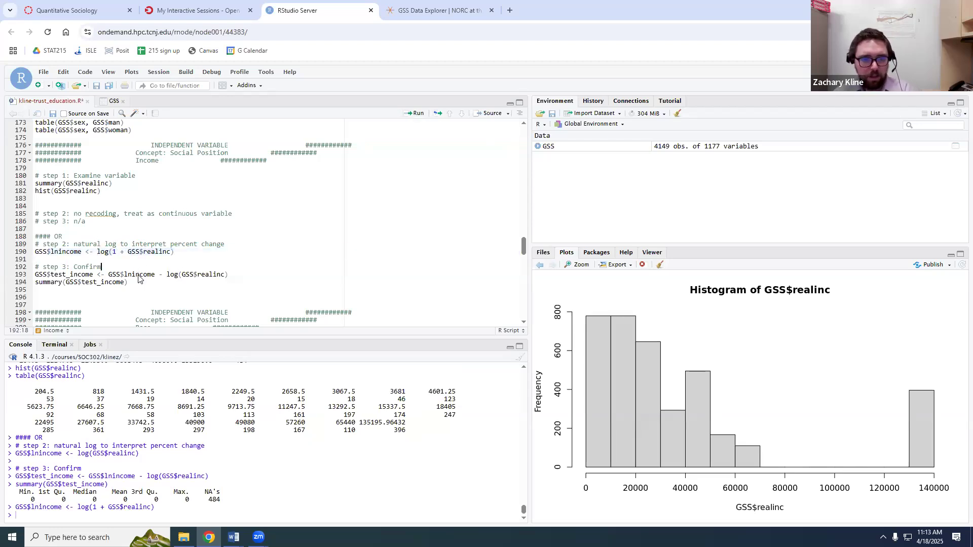
pyautogui.moveTo(138, 278); pyautogui.dragTo(36, 267)
pyautogui.click(416, 113)
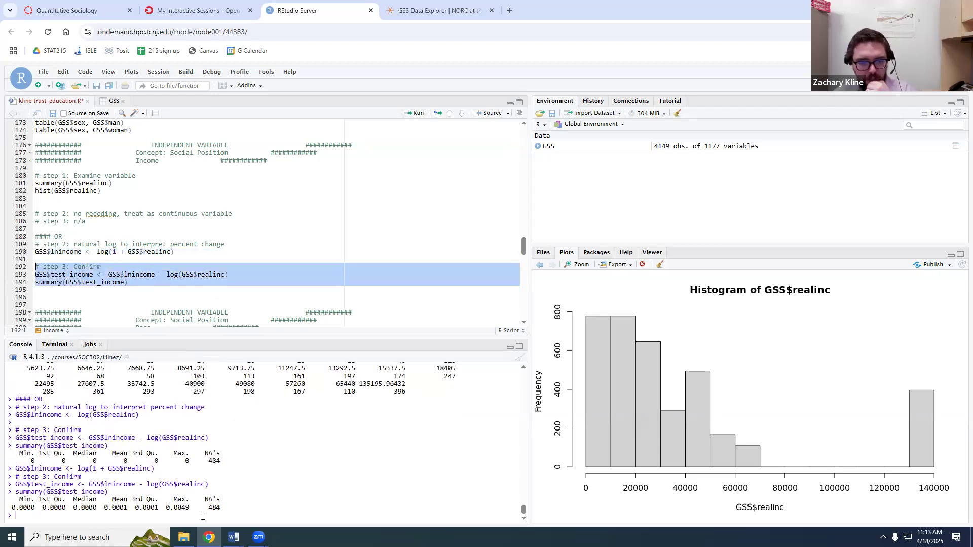
# - Change the logged term in the GSS$test_income line to log(GSS$realinc + 1) and rerun the lnincome recode with its confirmation
pyautogui.click(215, 284)
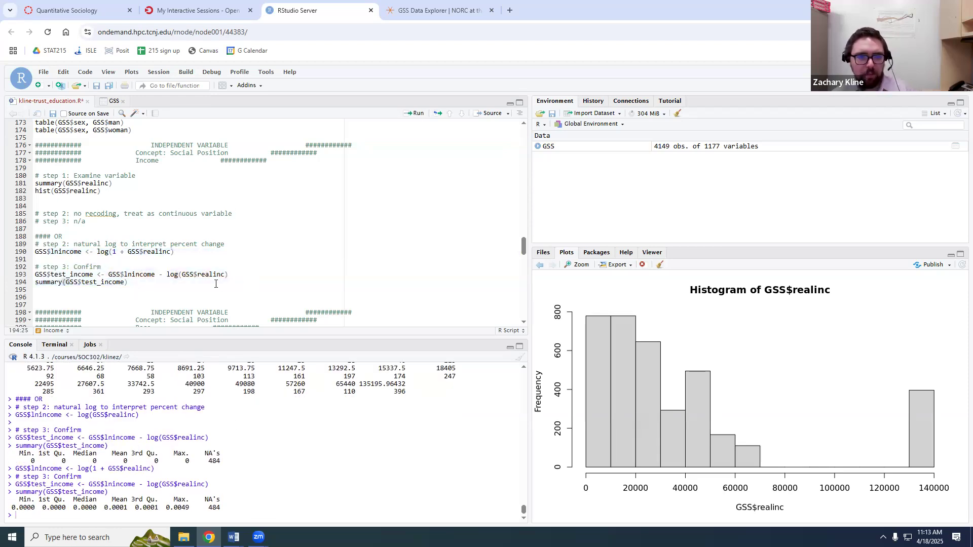
pyautogui.click(169, 278)
pyautogui.click(204, 266)
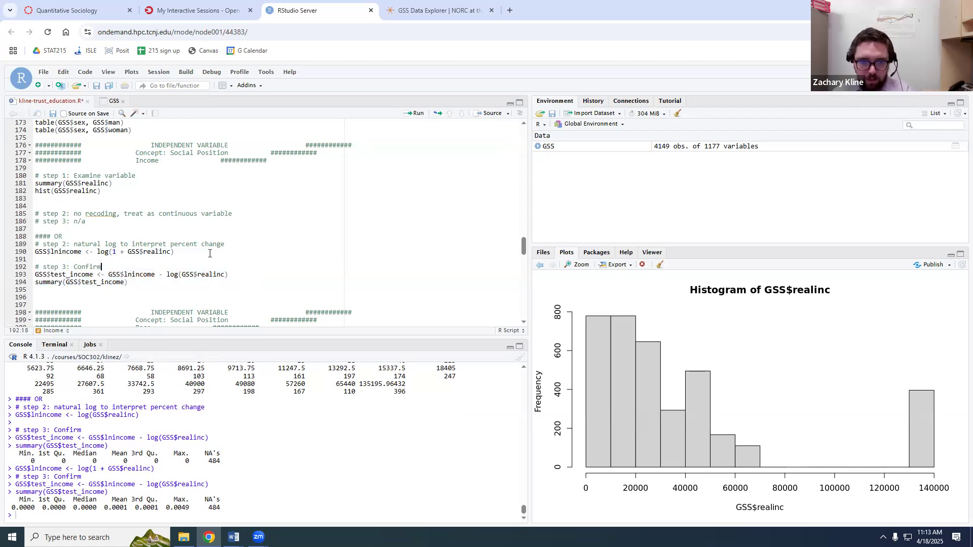
pyautogui.click(247, 276)
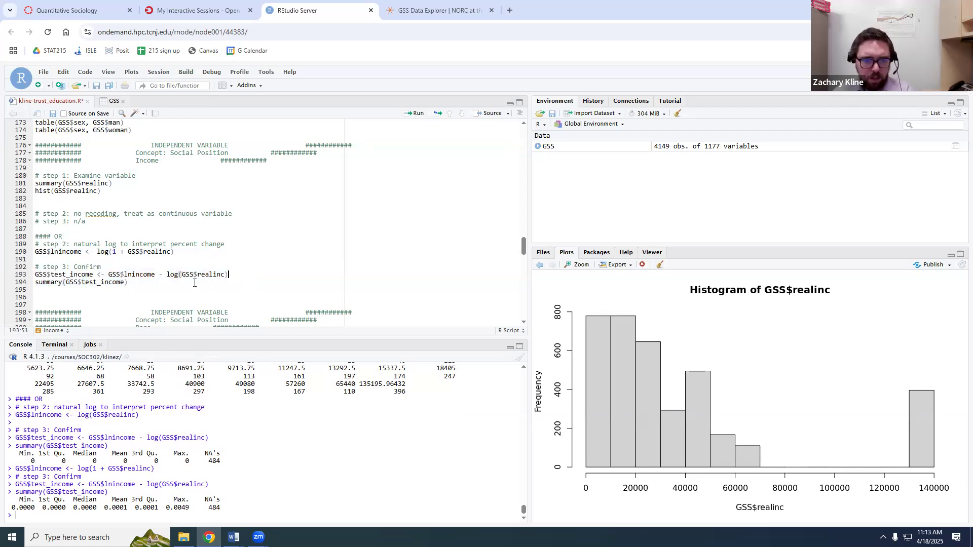
pyautogui.click(226, 274)
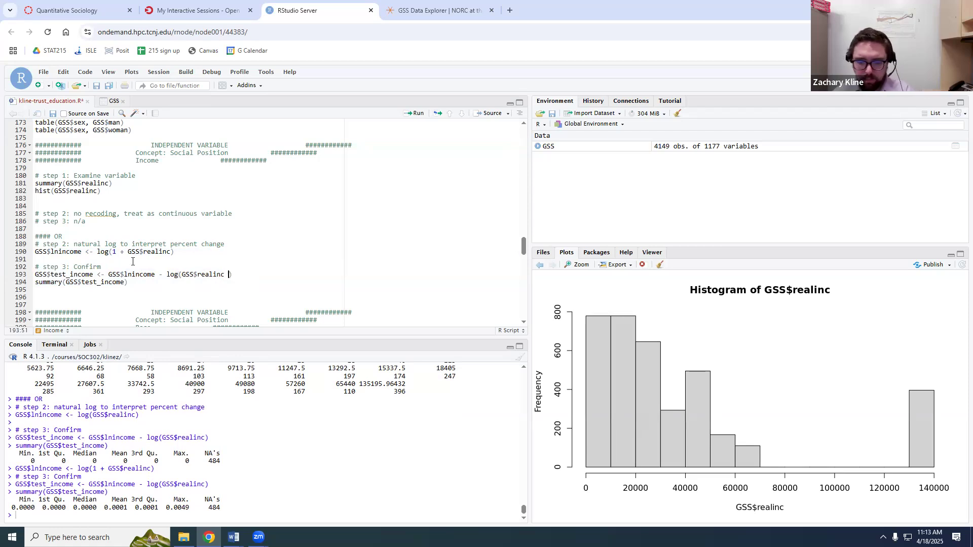
pyautogui.write('+ 1')
pyautogui.moveTo(39, 290); pyautogui.dragTo(21, 251)
pyautogui.click(418, 114)
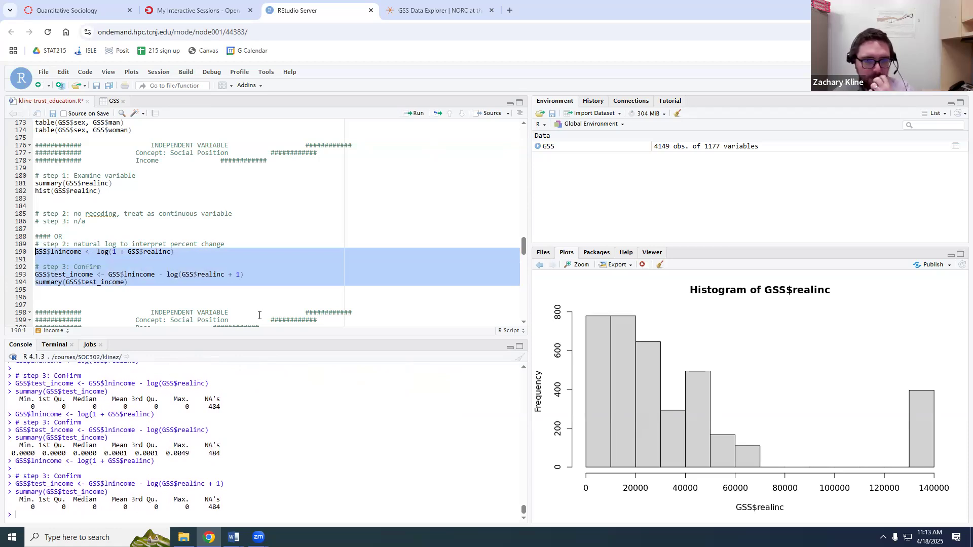
# - Compare the log terms in the GSS$test_income and GSS$lnincome lines, and look back at the earlier realinc output in the console
pyautogui.click(240, 275)
pyautogui.moveTo(241, 274); pyautogui.dragTo(182, 276)
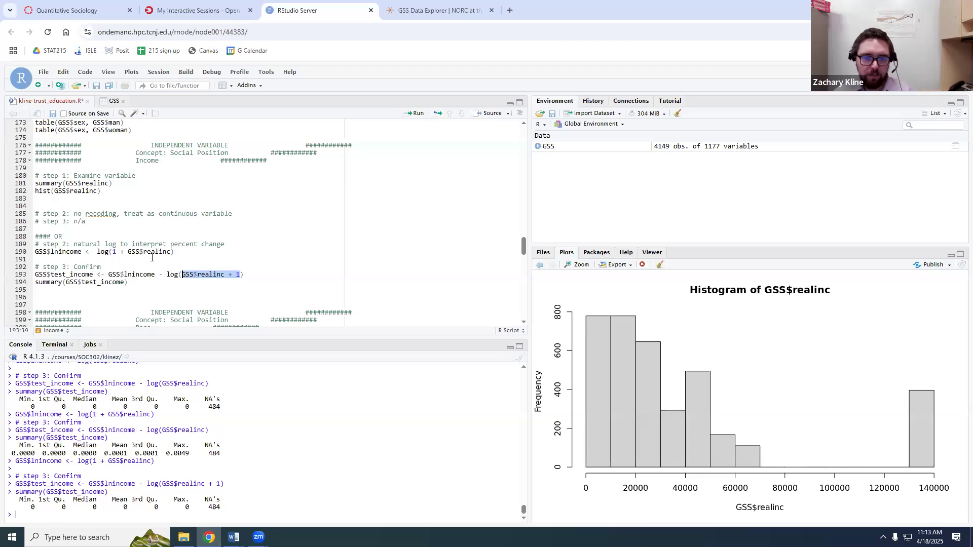
pyautogui.moveTo(98, 252); pyautogui.dragTo(171, 252)
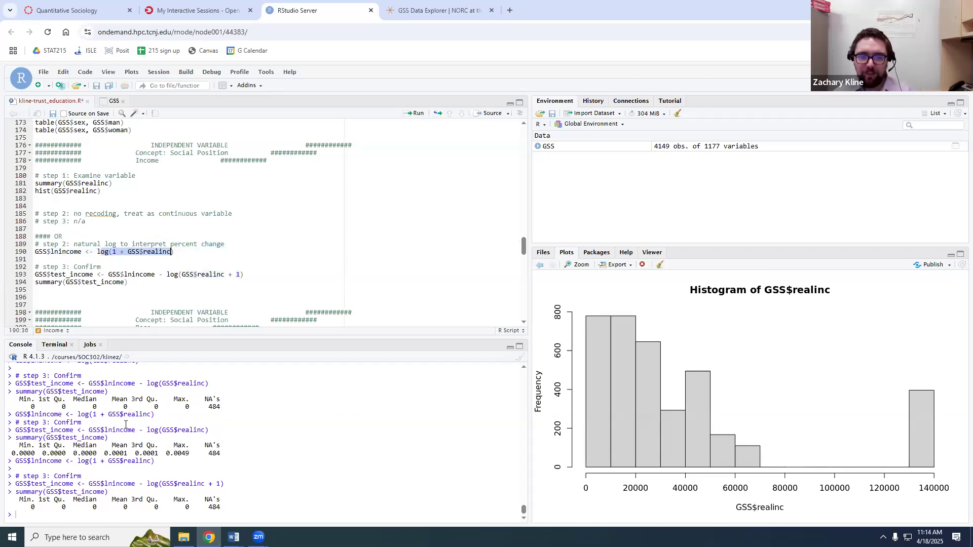
pyautogui.click(176, 253)
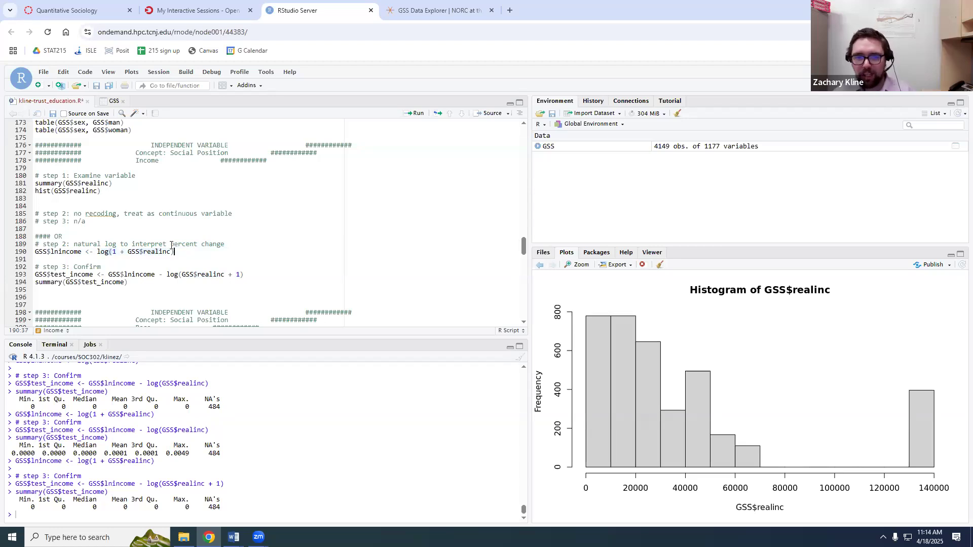
pyautogui.moveTo(168, 253); pyautogui.dragTo(102, 252)
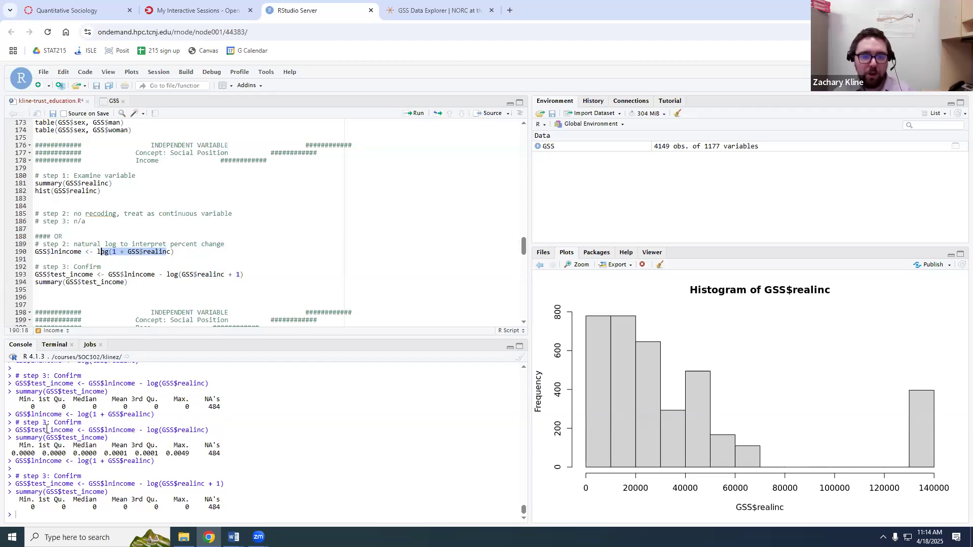
pyautogui.scroll(3, 47, 430)
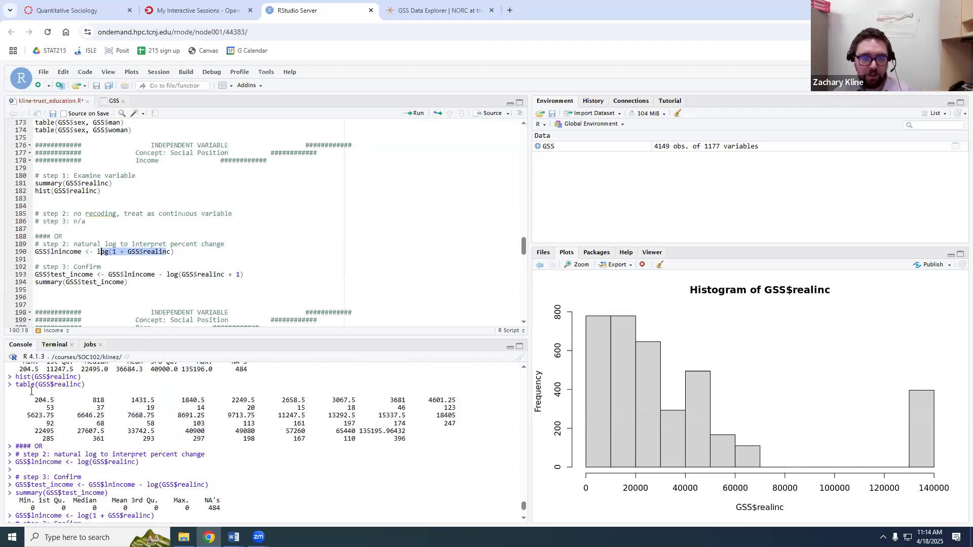
# - Add a hist(GSS$lnincome) line below the Income section's step 3 summary, run it, and save the script
pyautogui.click(194, 283)
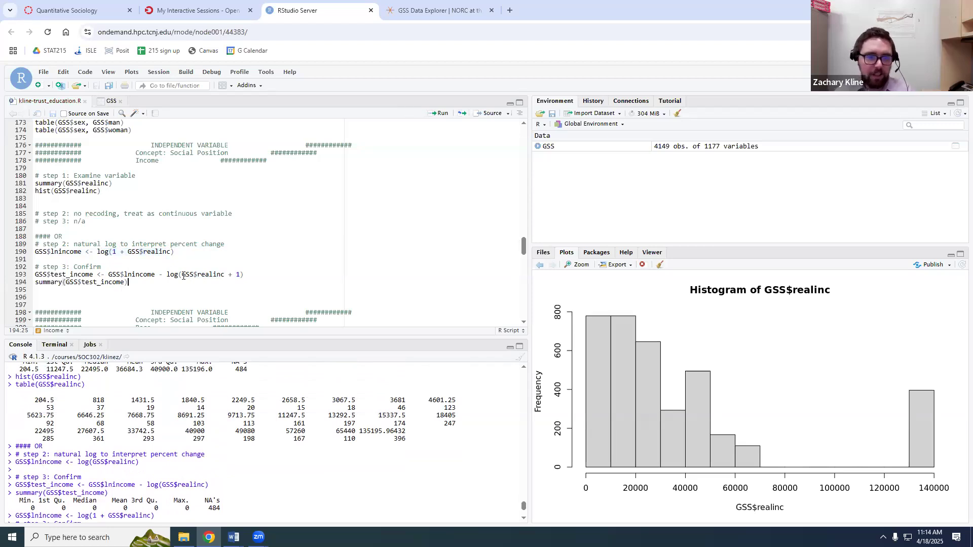
pyautogui.press('Return')
pyautogui.press('Return')
pyautogui.write('h')
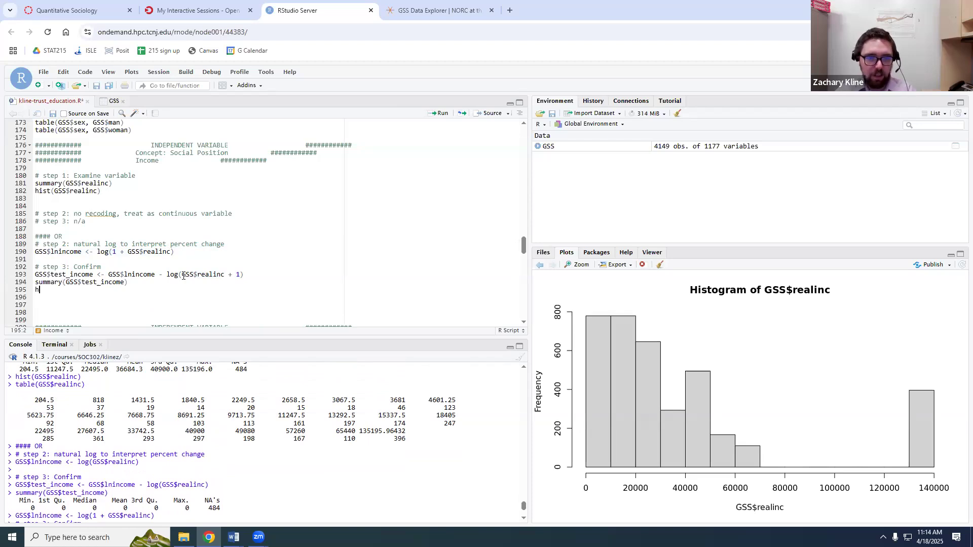
pyautogui.write('ist(GSS')
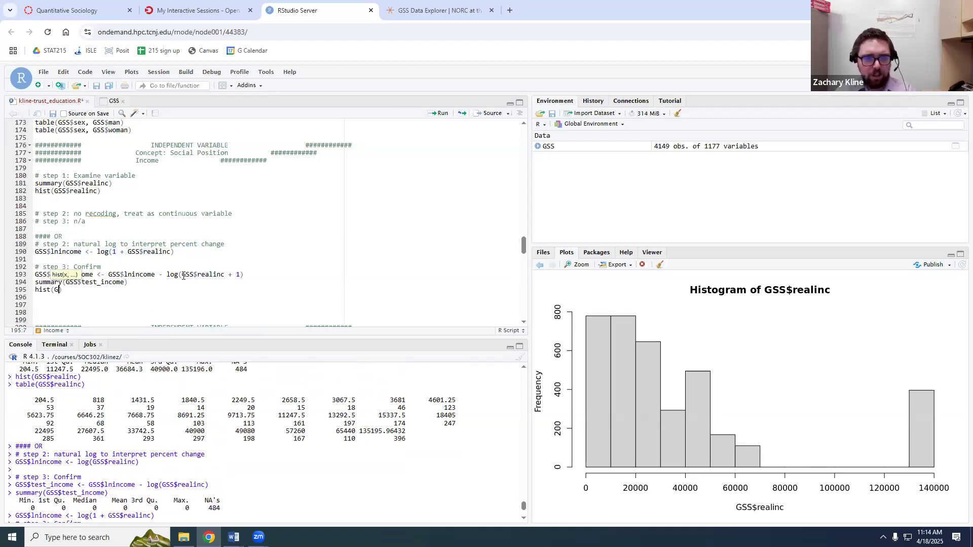
pyautogui.write('$ln')
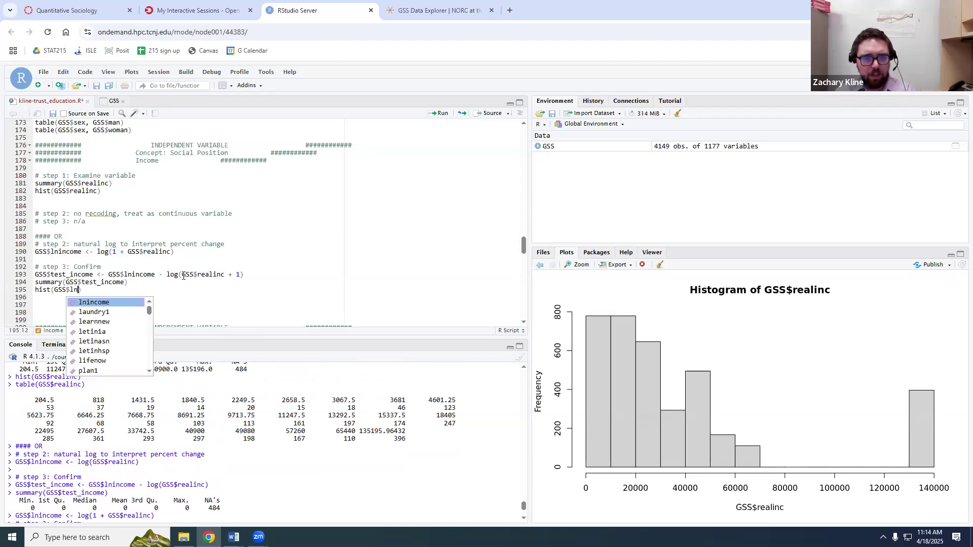
pyautogui.write('income')
pyautogui.hotkey('ctrl', 'Return')
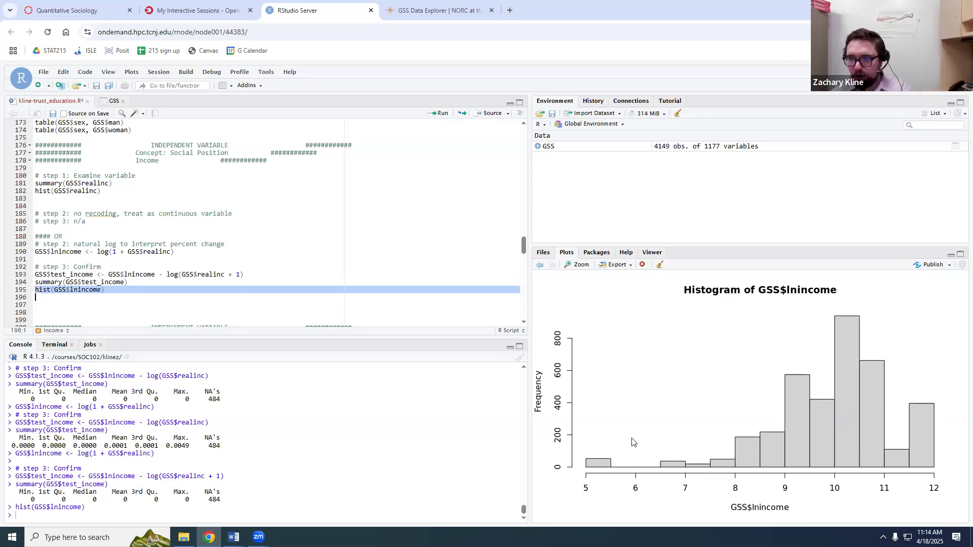
pyautogui.scroll(-1, 147, 270)
pyautogui.click(111, 282)
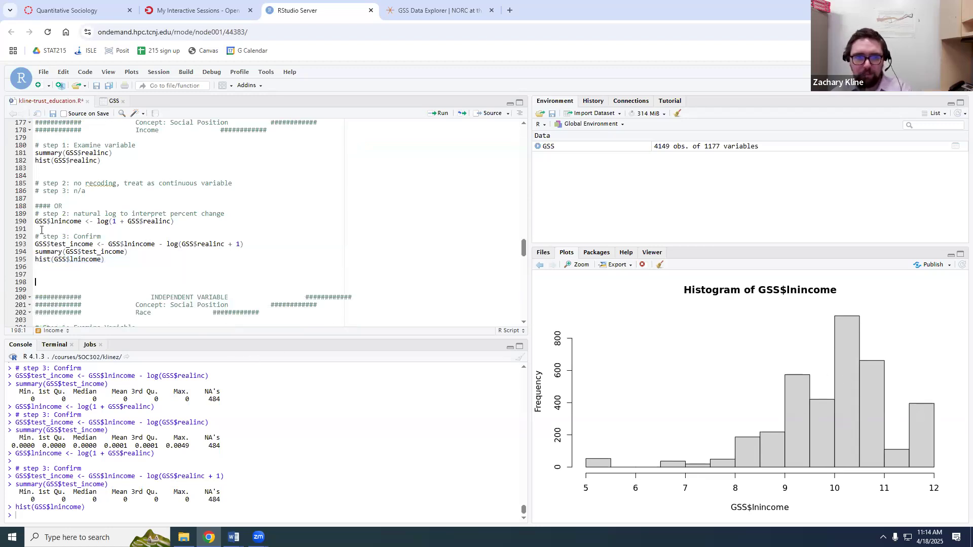
pyautogui.hotkey('ctrl', 's')
# - Run the whole Race section: tabulate GSS$race, create the white dummy variable, and confirm it with a cross-table
pyautogui.doubleClick(99, 259)
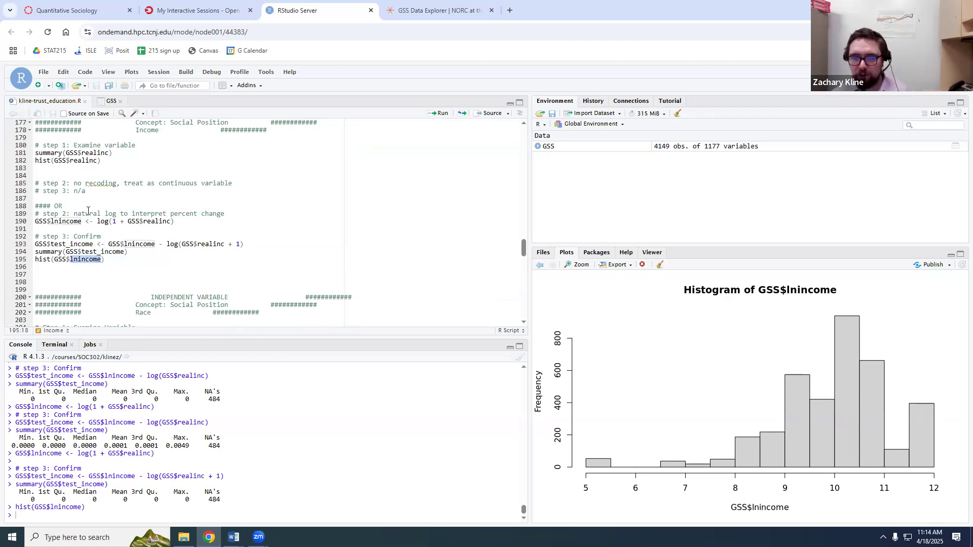
pyautogui.scroll(-1, 183, 228)
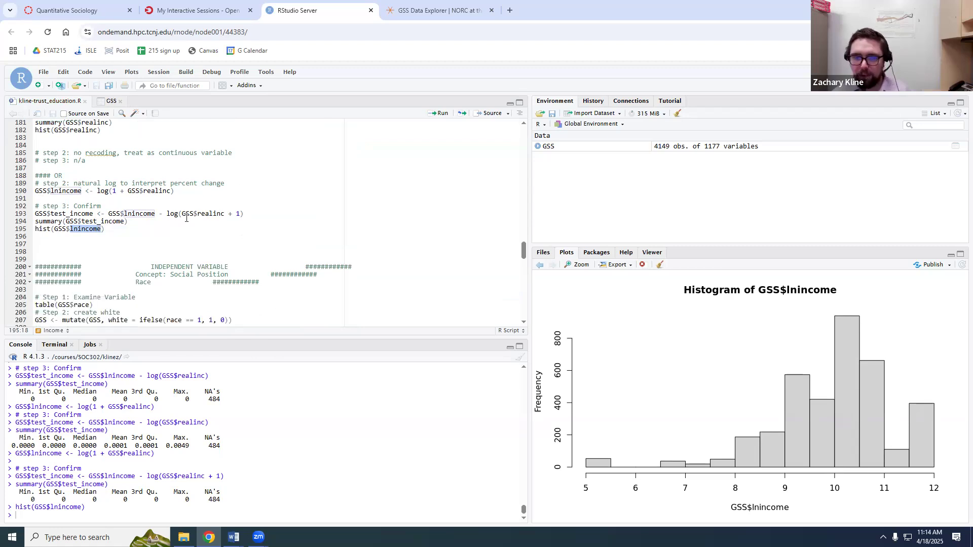
pyautogui.scroll(-1, 186, 218)
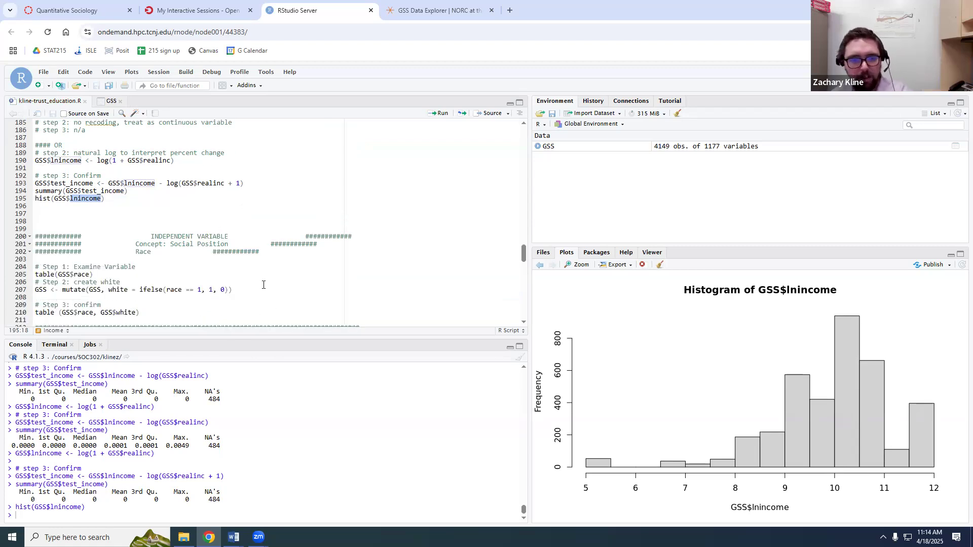
pyautogui.scroll(-2, 274, 283)
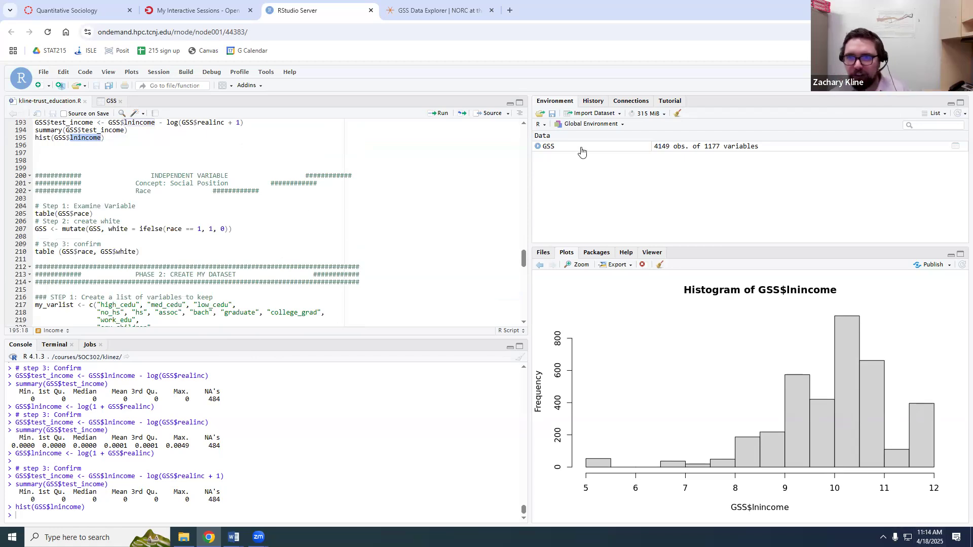
pyautogui.moveTo(173, 251); pyautogui.dragTo(35, 205)
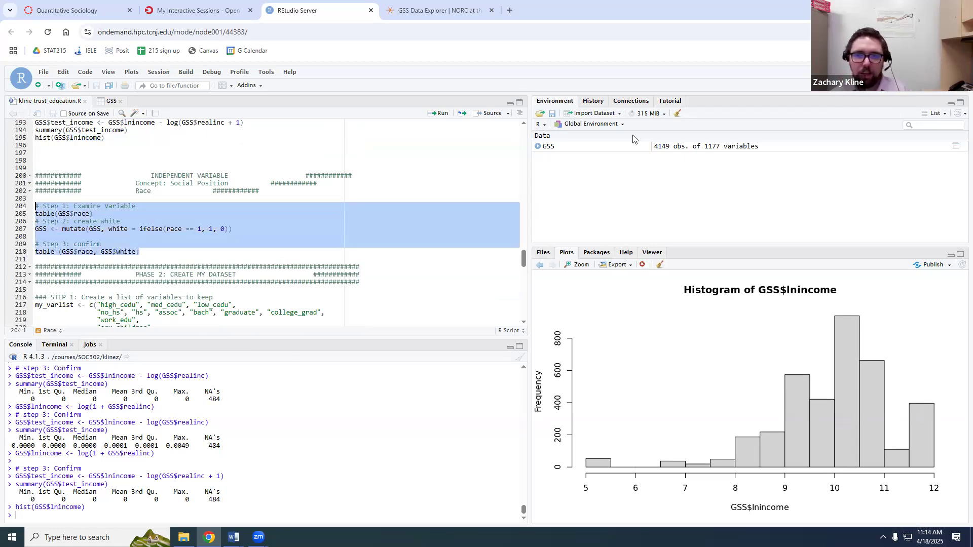
pyautogui.click(442, 114)
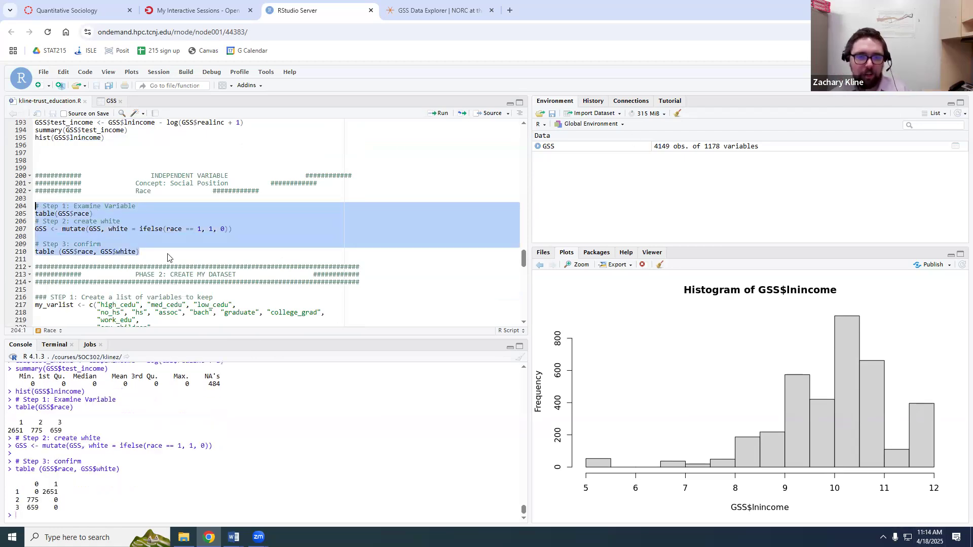
pyautogui.click(110, 228)
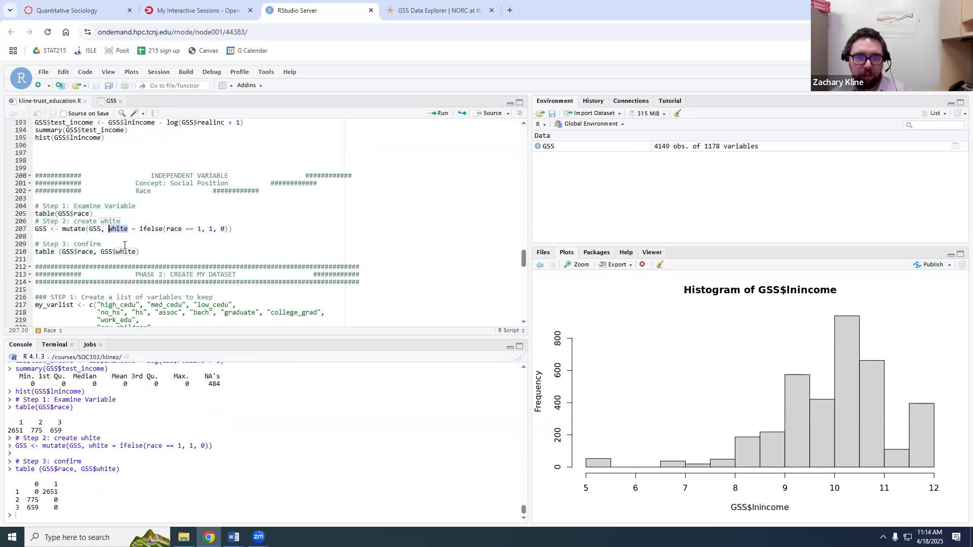
# - Look back through the script from the Race section up to the highest-degree variable's coding and confirmation steps
pyautogui.scroll(-3, 168, 245)
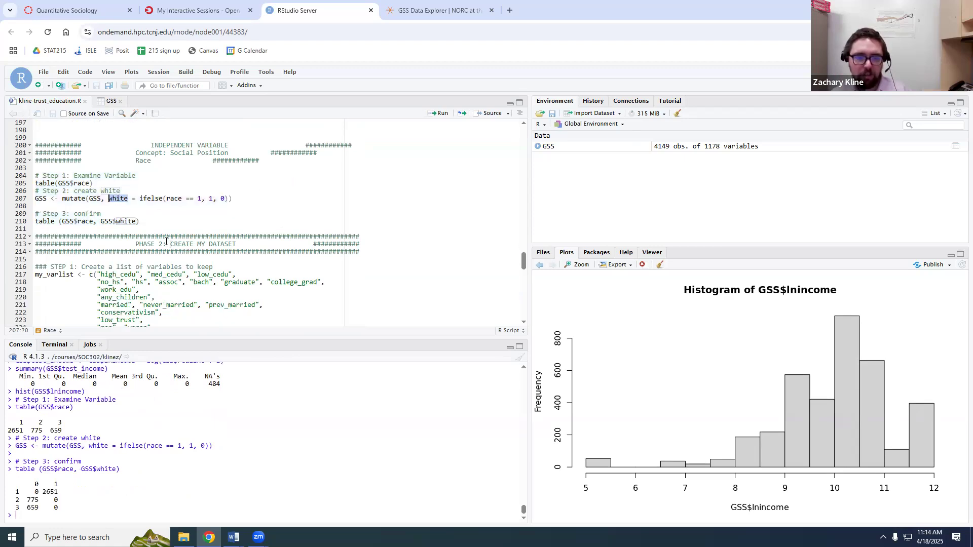
pyautogui.scroll(4, 115, 223)
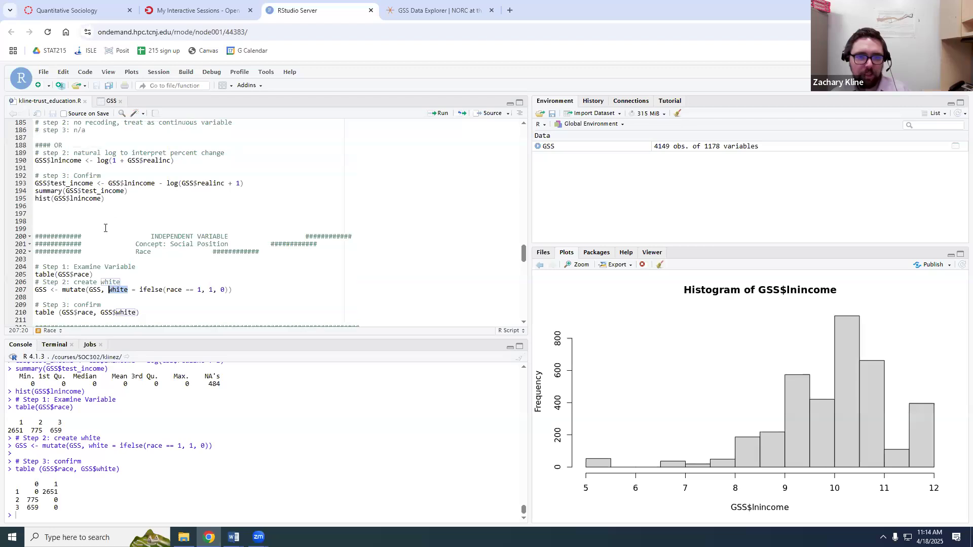
pyautogui.scroll(-1, 104, 223)
pyautogui.scroll(1, 75, 218)
pyautogui.scroll(-4, 75, 218)
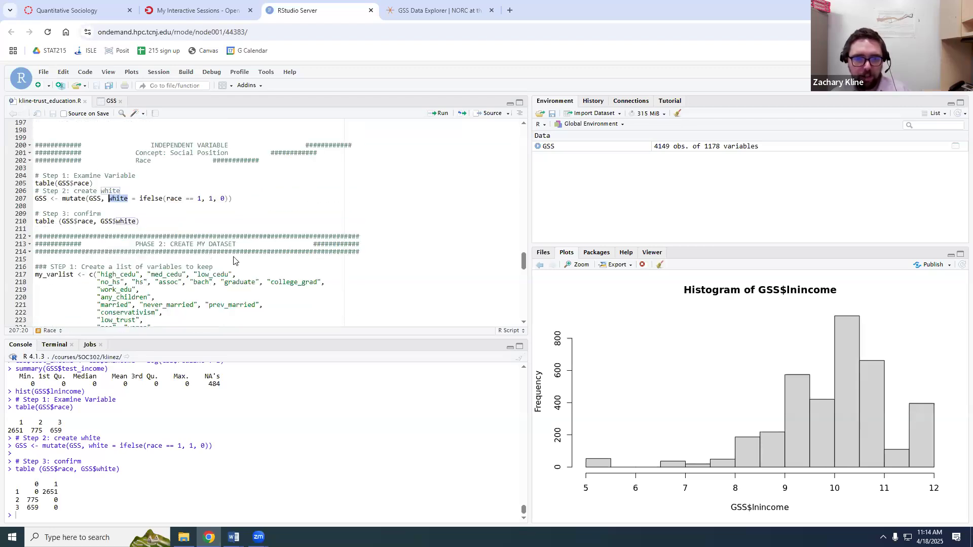
pyautogui.scroll(3, 117, 197)
pyautogui.scroll(20, 212, 252)
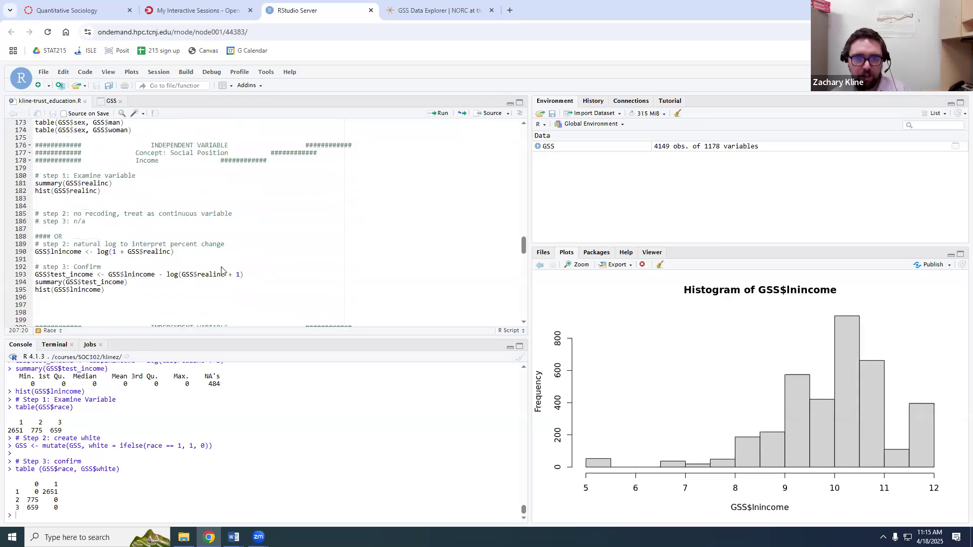
pyautogui.scroll(1, 192, 251)
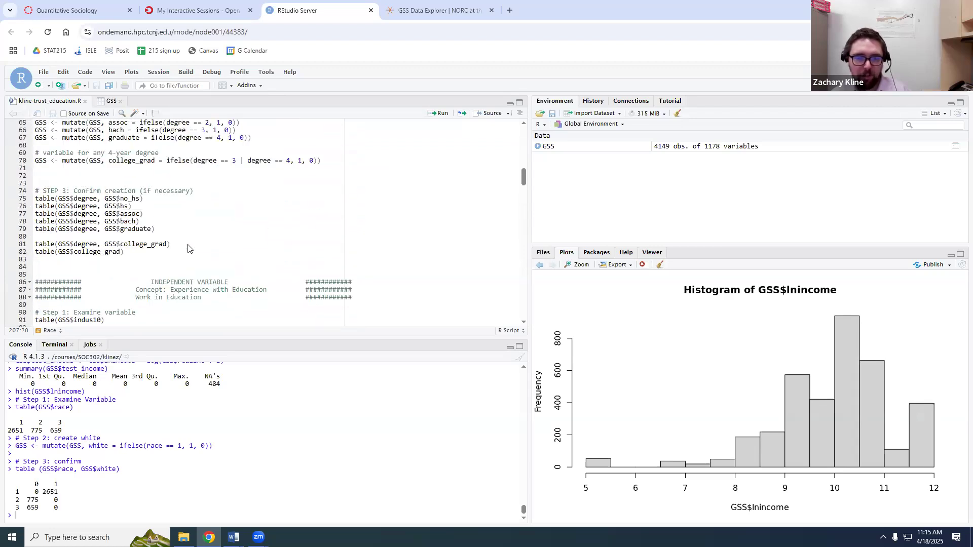
pyautogui.scroll(-2, 192, 252)
pyautogui.scroll(4, 220, 244)
pyautogui.scroll(-6, 218, 243)
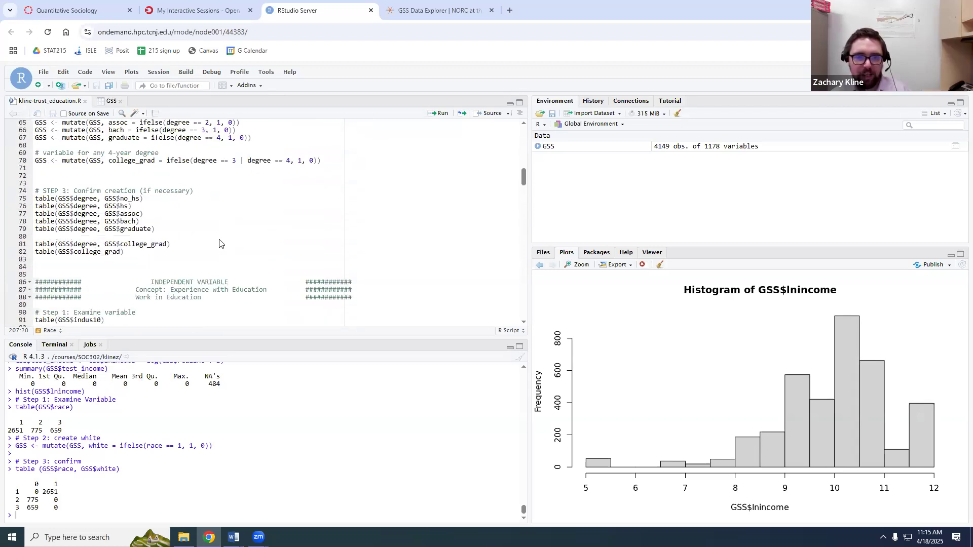
pyautogui.scroll(6, 218, 204)
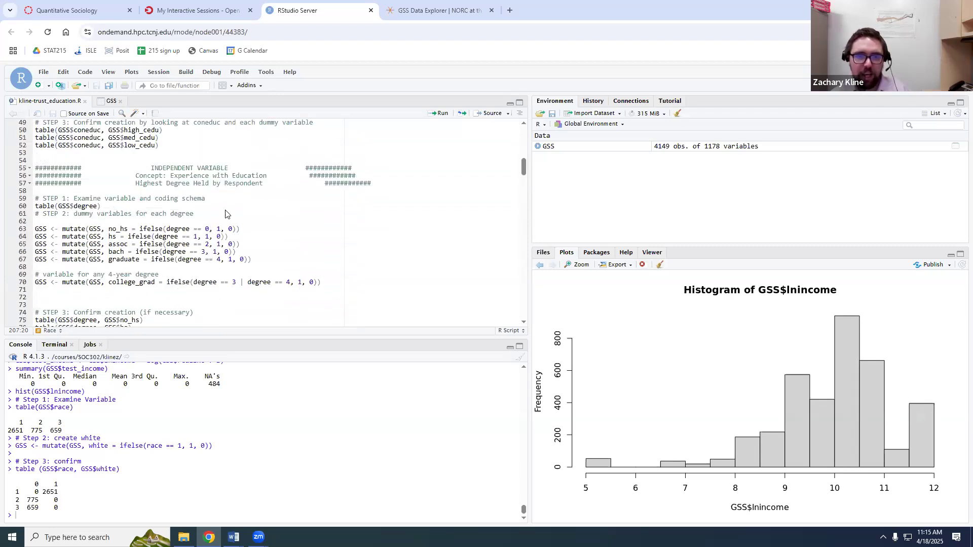
# - Review the independent-variable sections by concept: family formation, political ideology, and social position
pyautogui.scroll(-10, 227, 211)
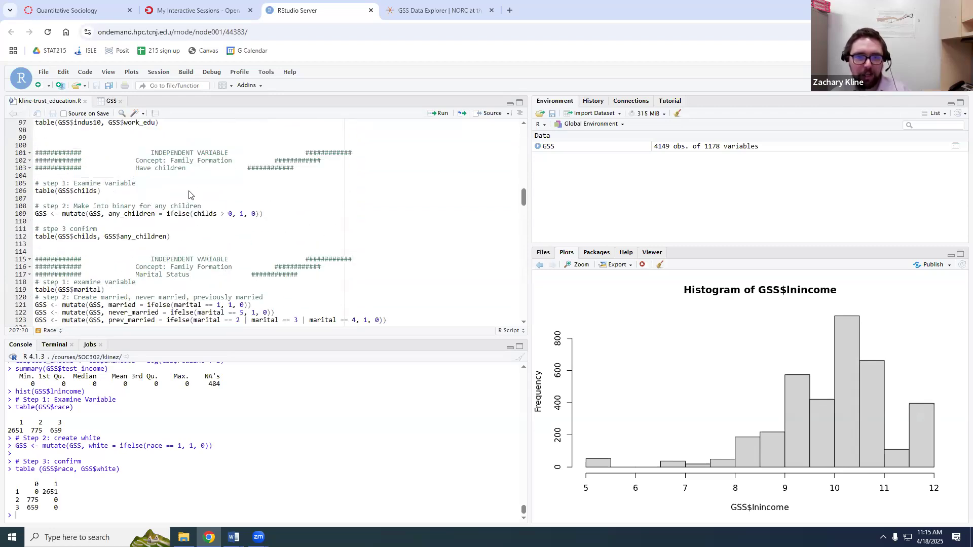
pyautogui.scroll(-1, 159, 185)
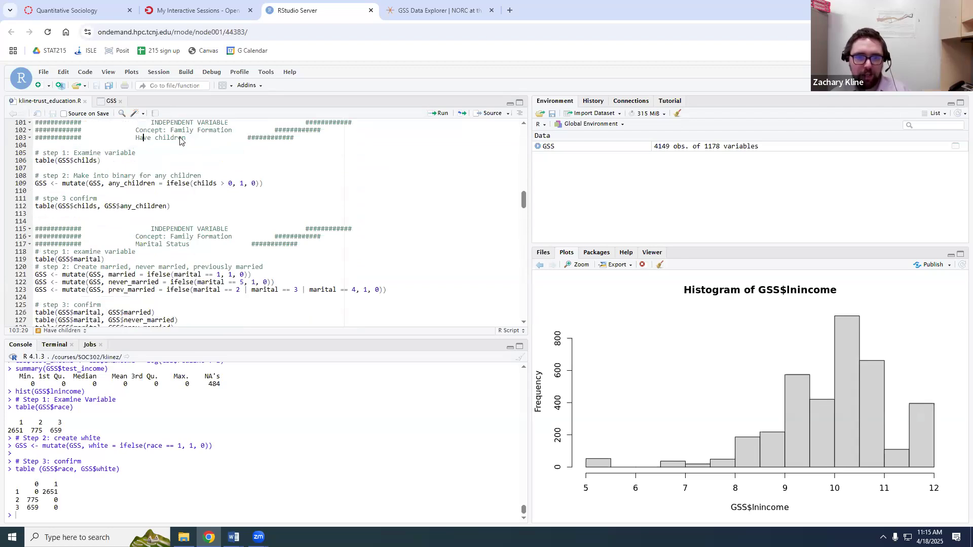
pyautogui.moveTo(172, 244); pyautogui.dragTo(181, 242)
pyautogui.scroll(-6, 181, 243)
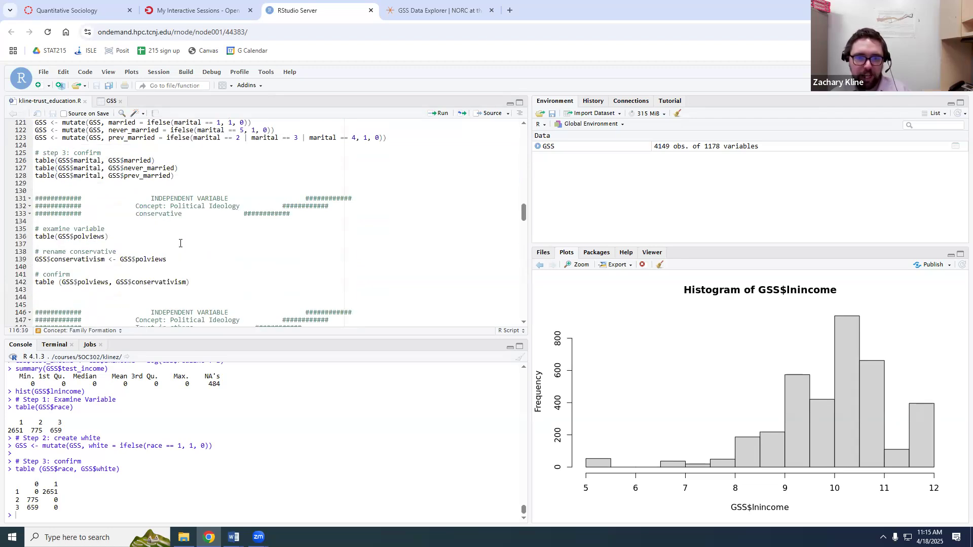
pyautogui.scroll(1, 152, 170)
pyautogui.moveTo(147, 168); pyautogui.dragTo(226, 177)
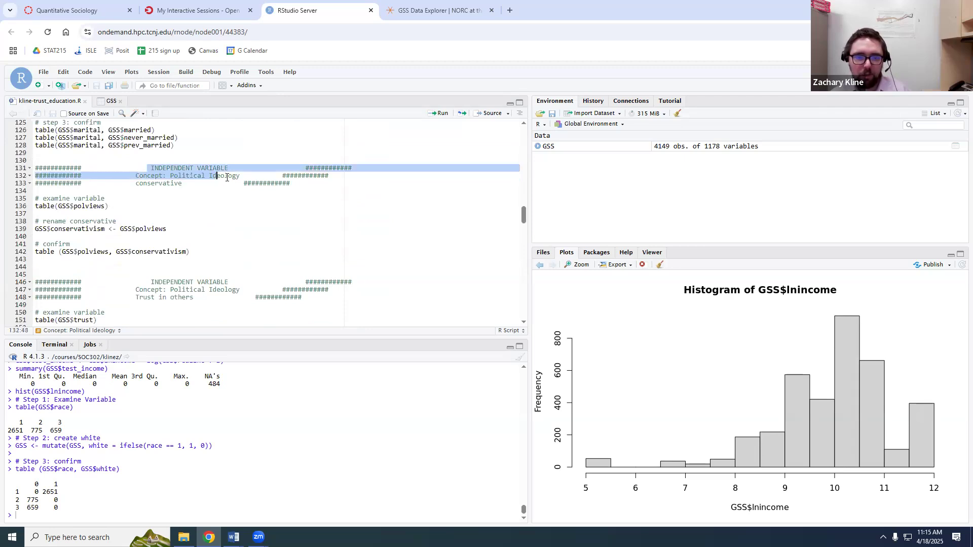
pyautogui.moveTo(167, 251)
pyautogui.mouseDown()
pyautogui.moveTo(51, 244)
pyautogui.moveTo(50, 198)
pyautogui.moveTo(47, 205)
pyautogui.mouseUp()
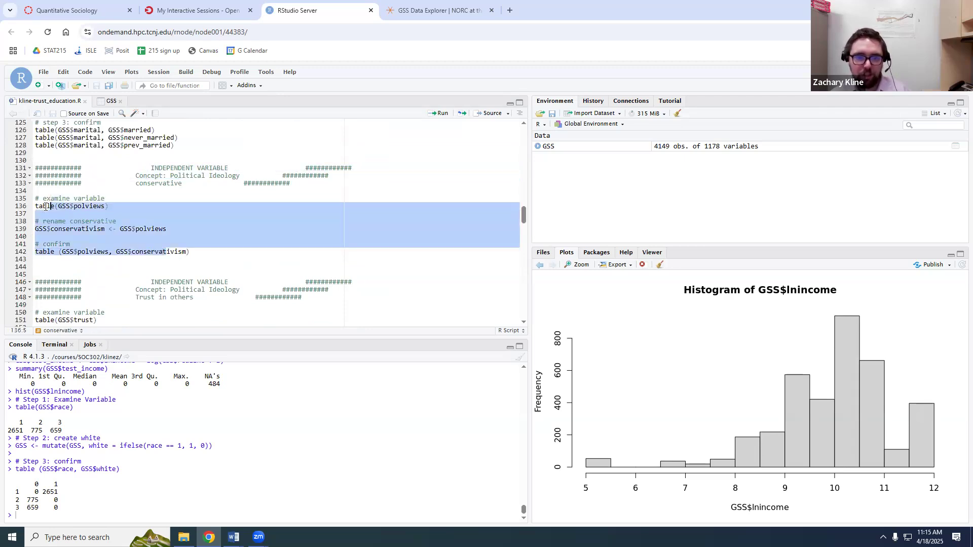
pyautogui.scroll(-1, 122, 226)
pyautogui.scroll(-2, 114, 229)
pyautogui.scroll(-4, 152, 265)
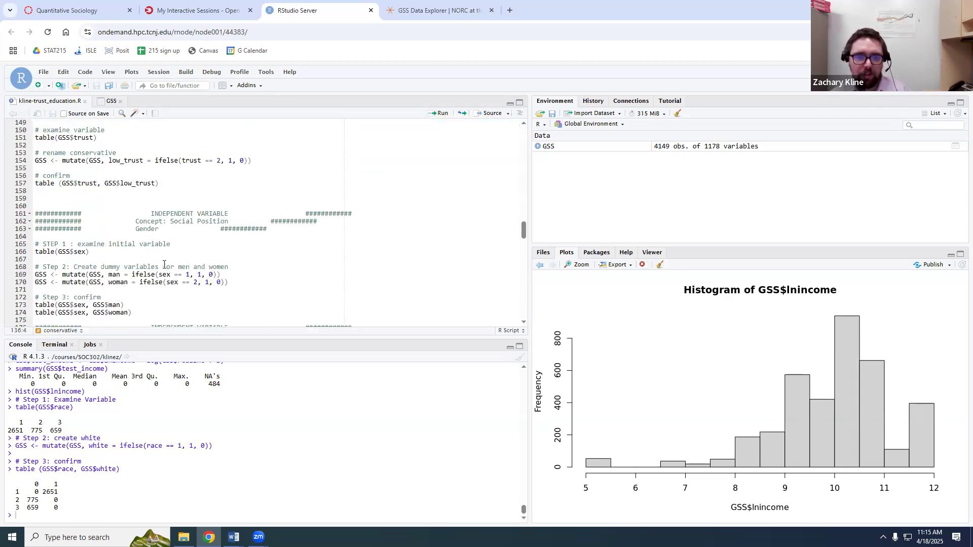
pyautogui.moveTo(215, 221); pyautogui.dragTo(162, 221)
pyautogui.scroll(-4, 166, 232)
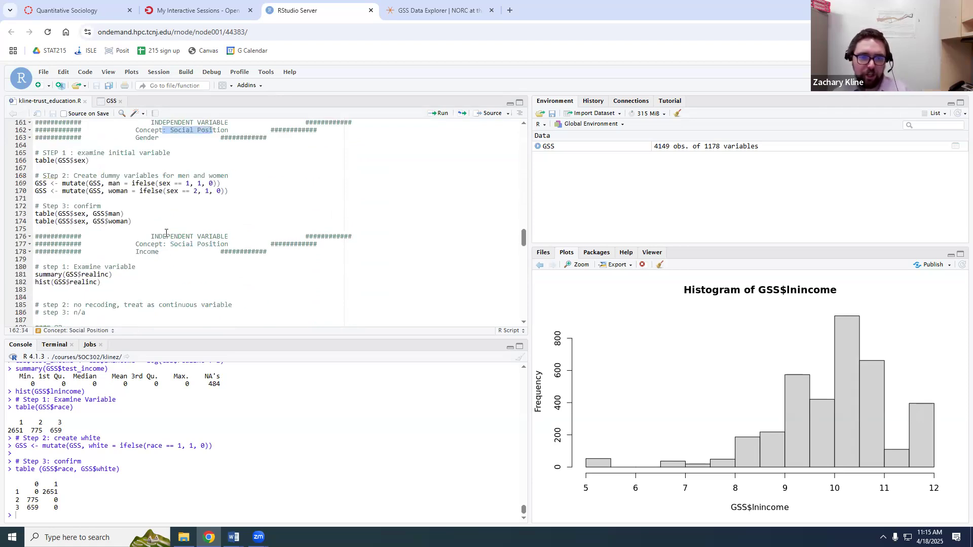
# - Examine the my_varlist list of variables to keep in Phase 2, including the man and woman entries
pyautogui.scroll(-5, 166, 233)
pyautogui.scroll(-9, 166, 233)
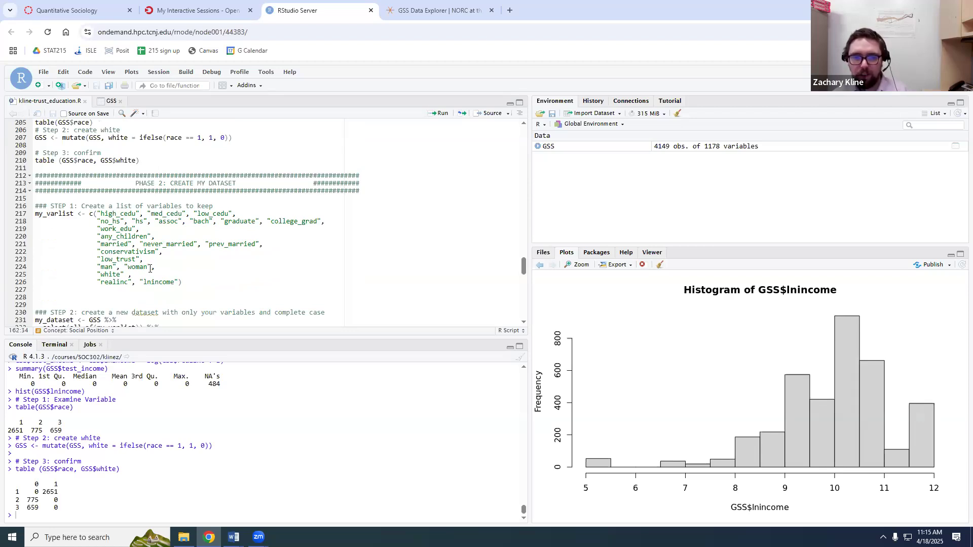
pyautogui.click(96, 265)
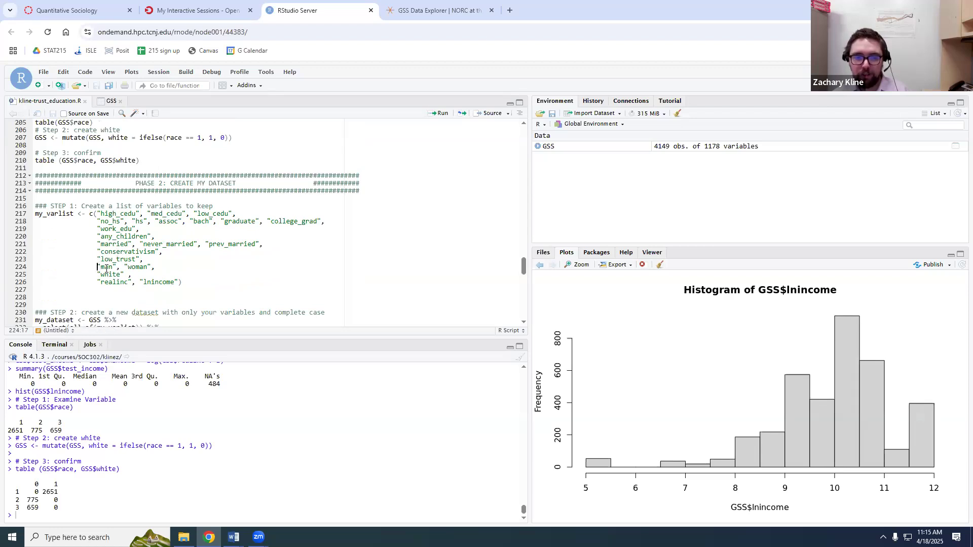
pyautogui.click(140, 268)
pyautogui.doubleClick(140, 270)
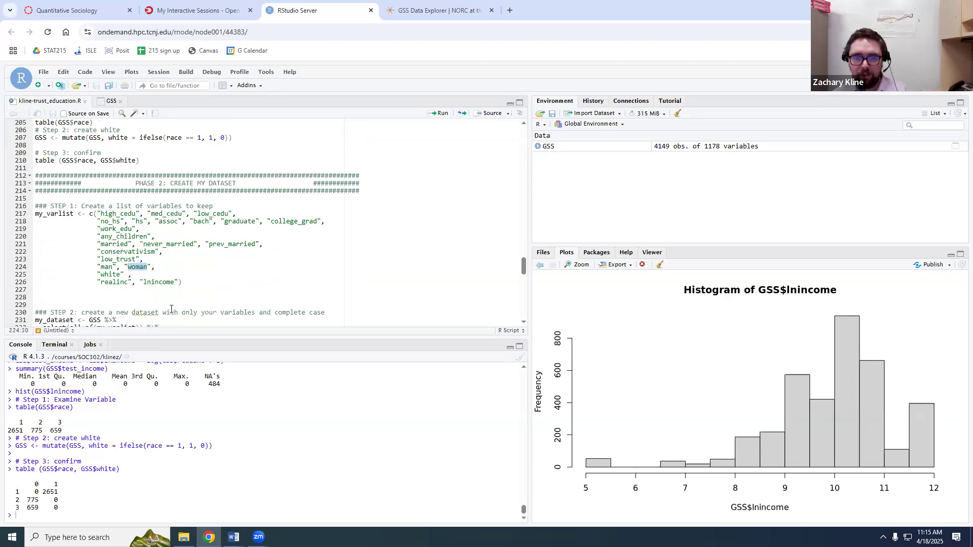
# - Run the my_varlist definition and create my_dataset from GSS with only the listed variables and complete cases
pyautogui.moveTo(188, 282); pyautogui.dragTo(29, 213)
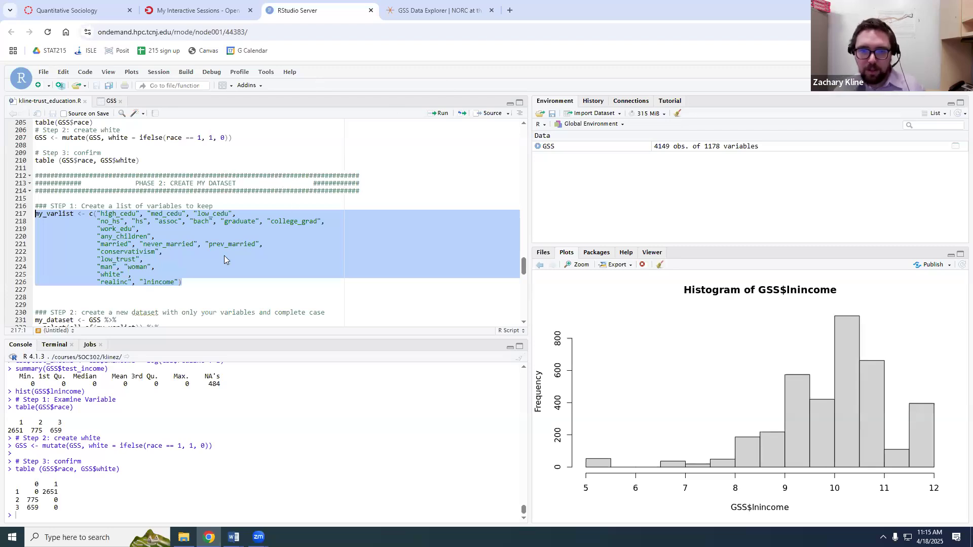
pyautogui.click(436, 113)
pyautogui.scroll(-3, 193, 259)
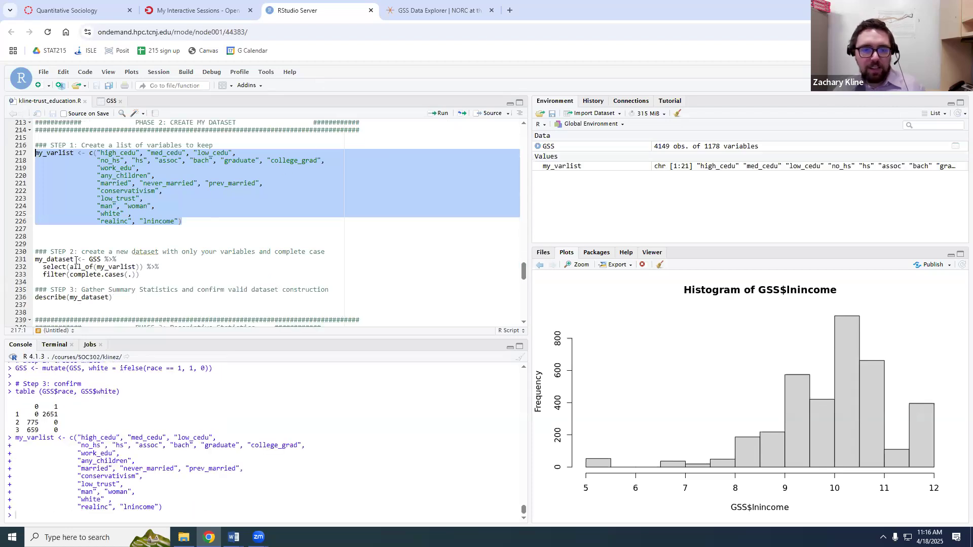
pyautogui.moveTo(140, 275); pyautogui.dragTo(35, 252)
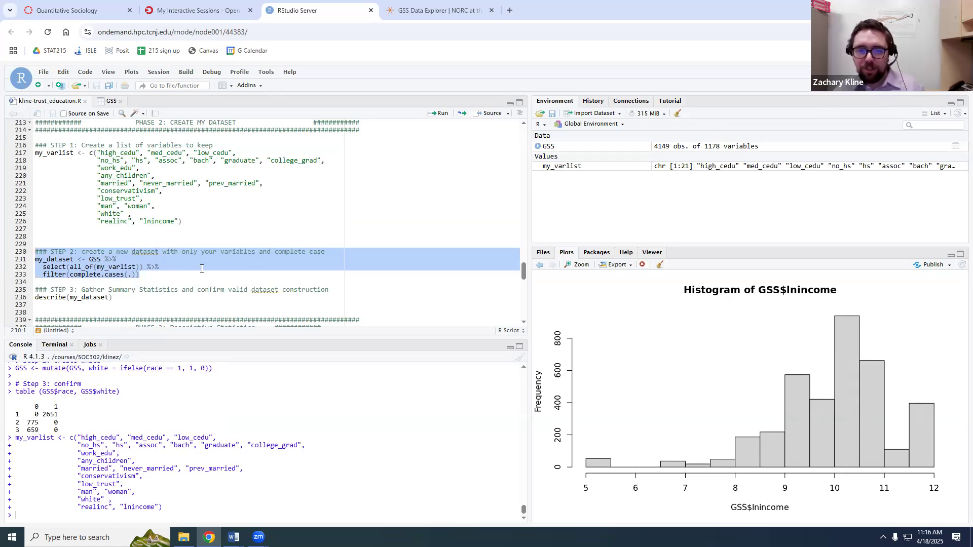
pyautogui.click(171, 287)
pyautogui.moveTo(165, 276); pyautogui.dragTo(35, 252)
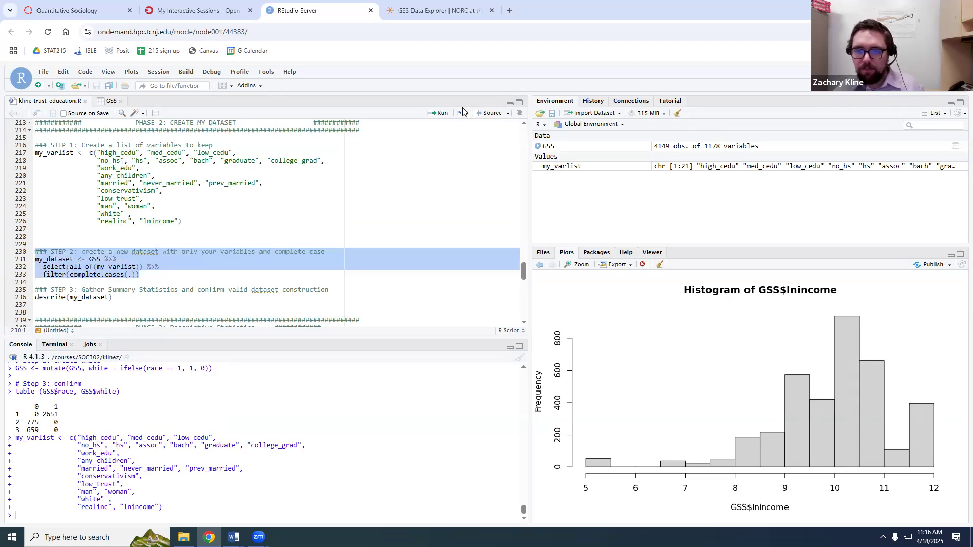
pyautogui.click(443, 113)
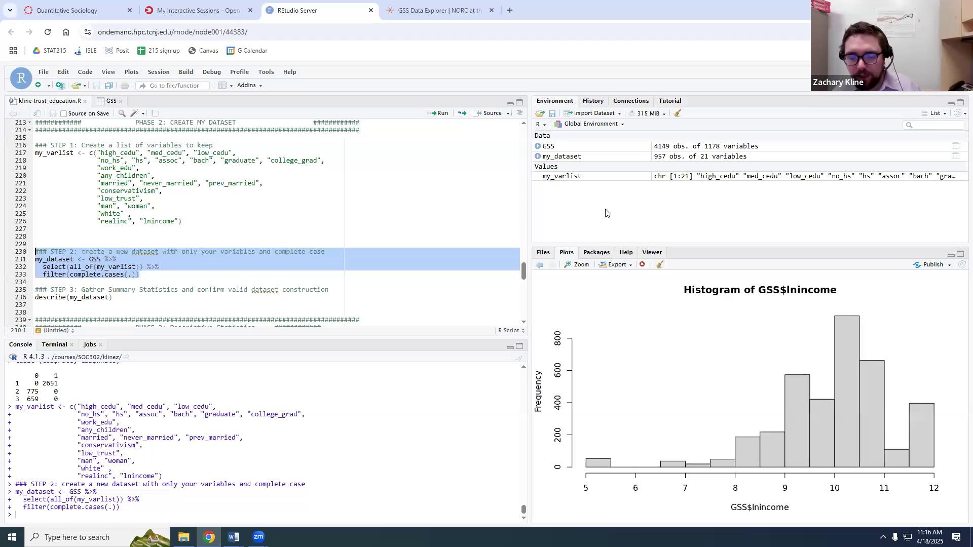
pyautogui.click(364, 236)
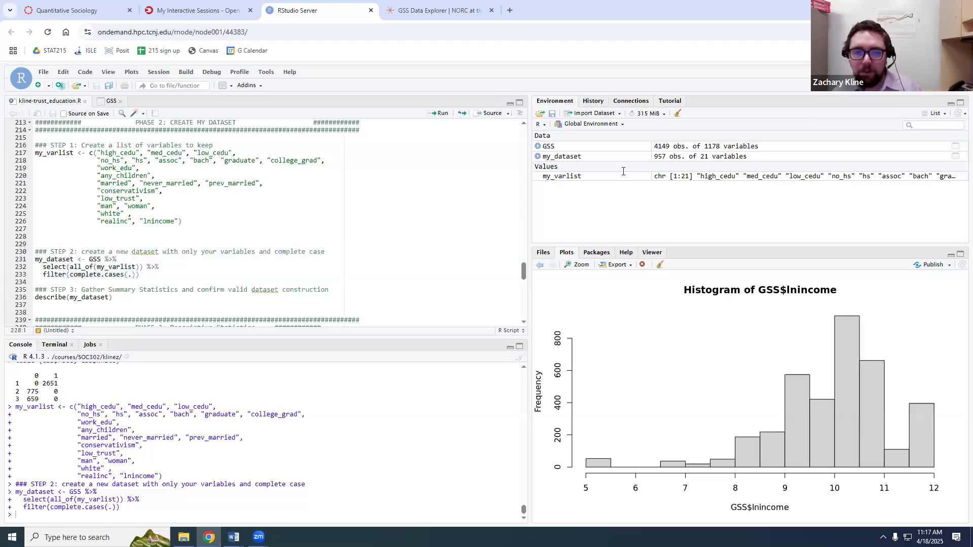
pyautogui.click(294, 219)
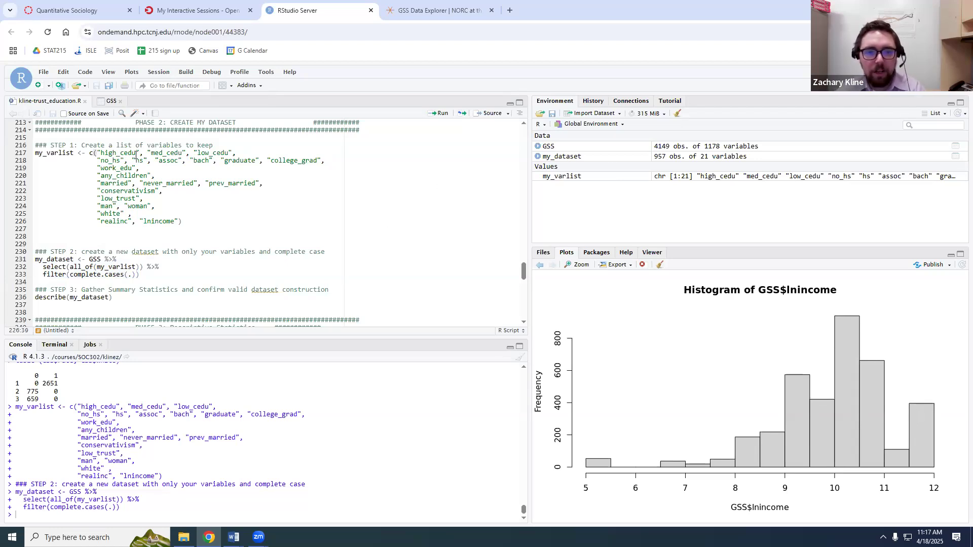
# - Switch to the GSS Data Explorer and go back from the trust variable to the variable search
pyautogui.click(389, 6)
pyautogui.scroll(1, 235, 265)
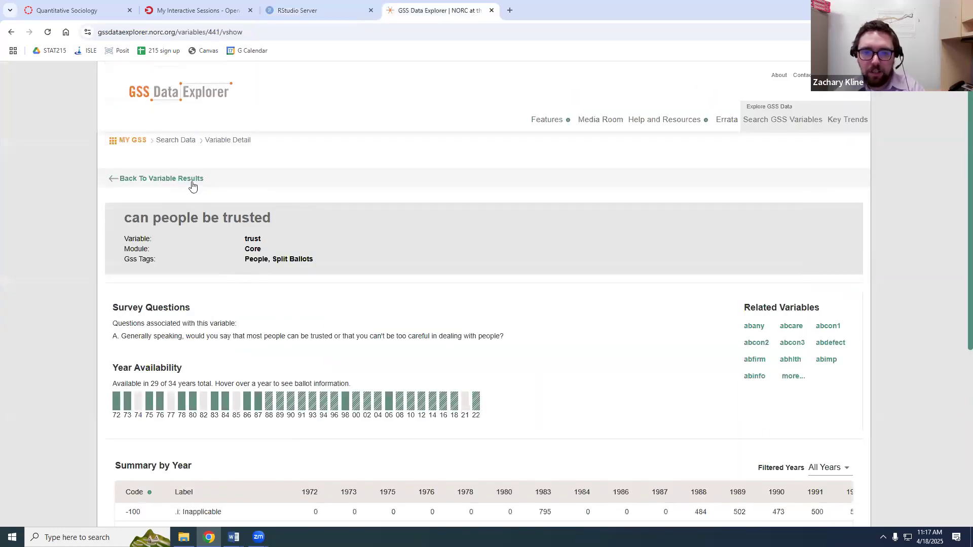
pyautogui.click(191, 179)
pyautogui.click(341, 217)
# - Search for "coned", open the confidence in education variable coneduc, and check its 2022 ballot information
pyautogui.write('c')
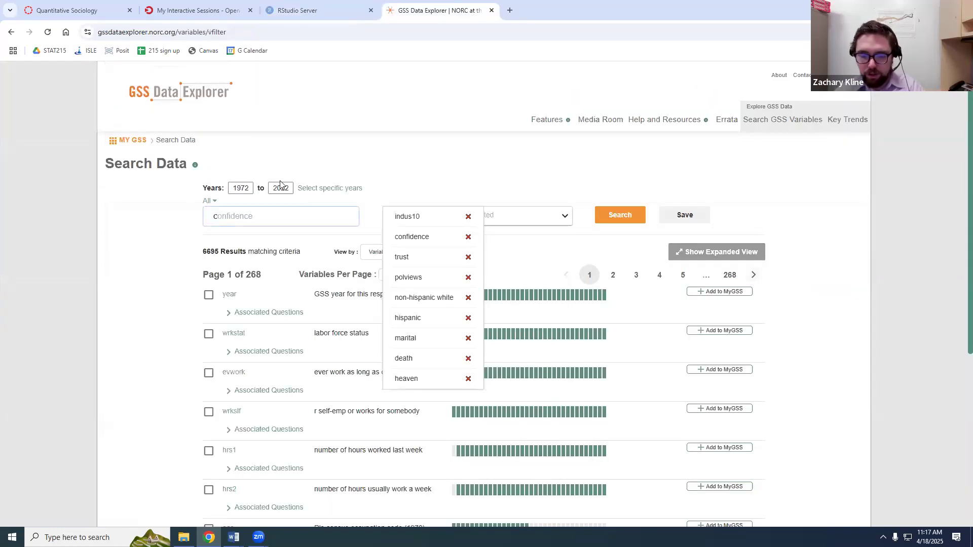
pyautogui.write('edu')
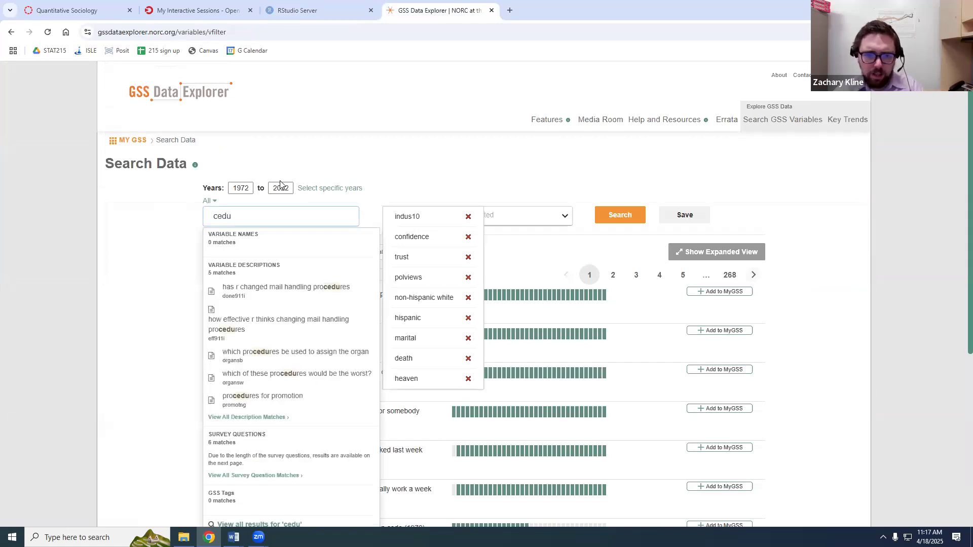
pyautogui.press('BackSpace')
pyautogui.press('BackSpace')
pyautogui.press('BackSpace')
pyautogui.write('onfe')
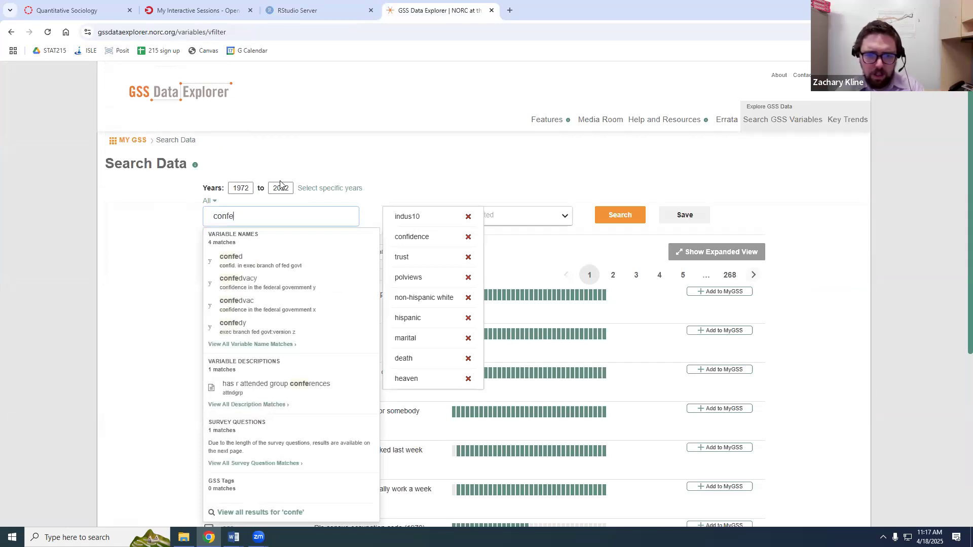
pyautogui.write('du')
pyautogui.press('BackSpace')
pyautogui.press('BackSpace')
pyautogui.press('BackSpace')
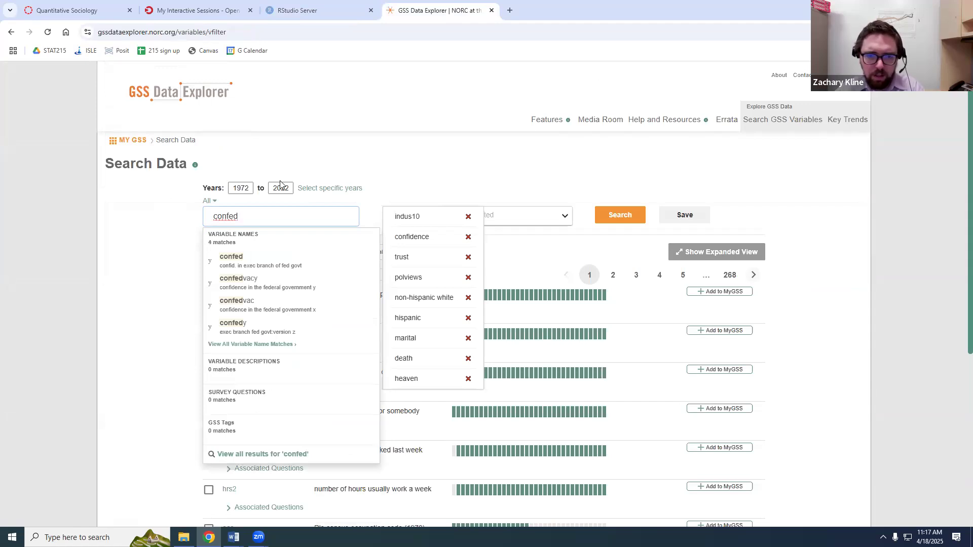
pyautogui.press('BackSpace')
pyautogui.write('ed')
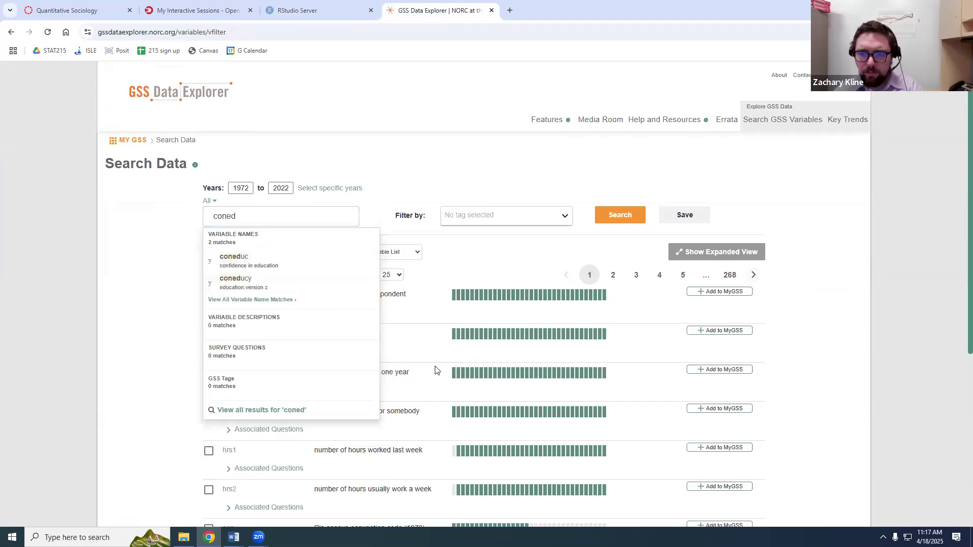
pyautogui.click(288, 261)
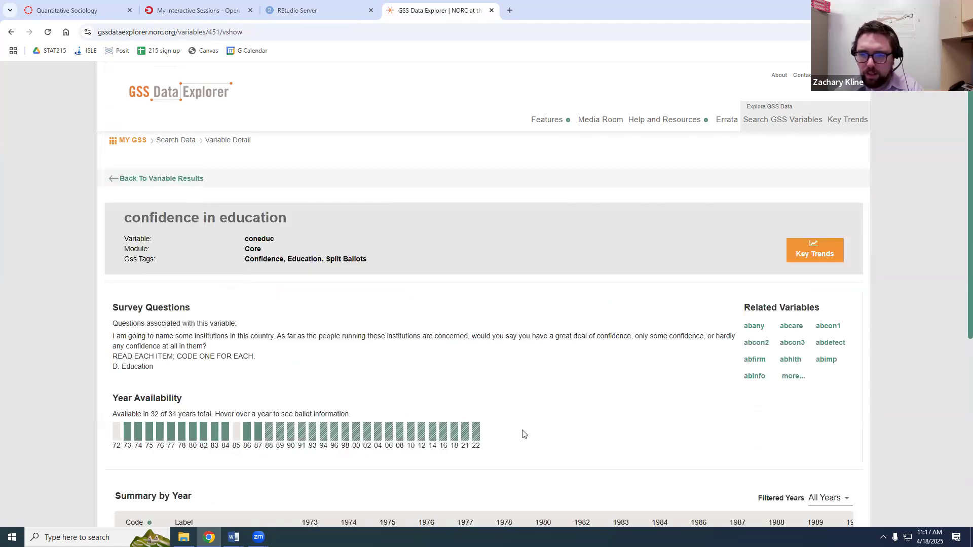
pyautogui.moveTo(476, 436)
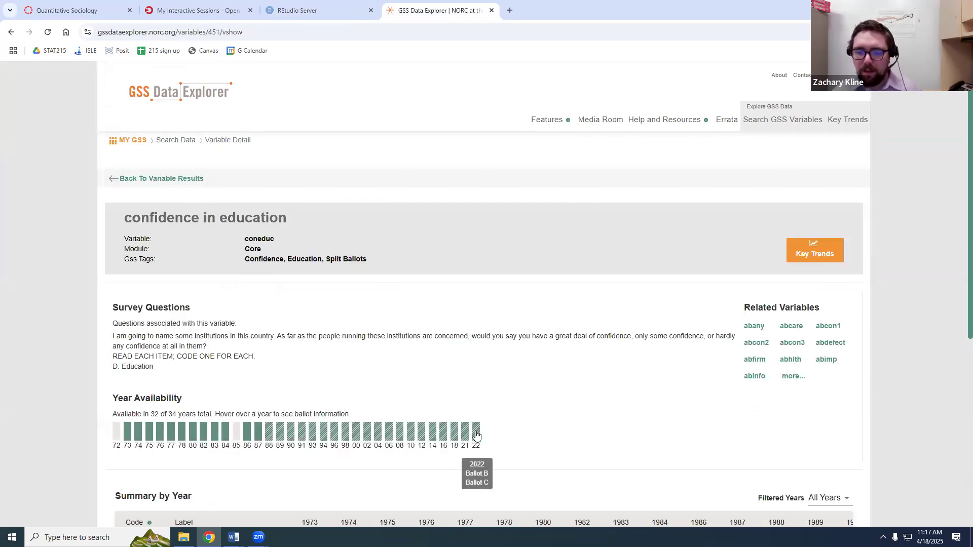
# - Return to RStudio and run describe(my_dataset) under Step 3 to gather the new dataset's summary statistics
pyautogui.click(337, 10)
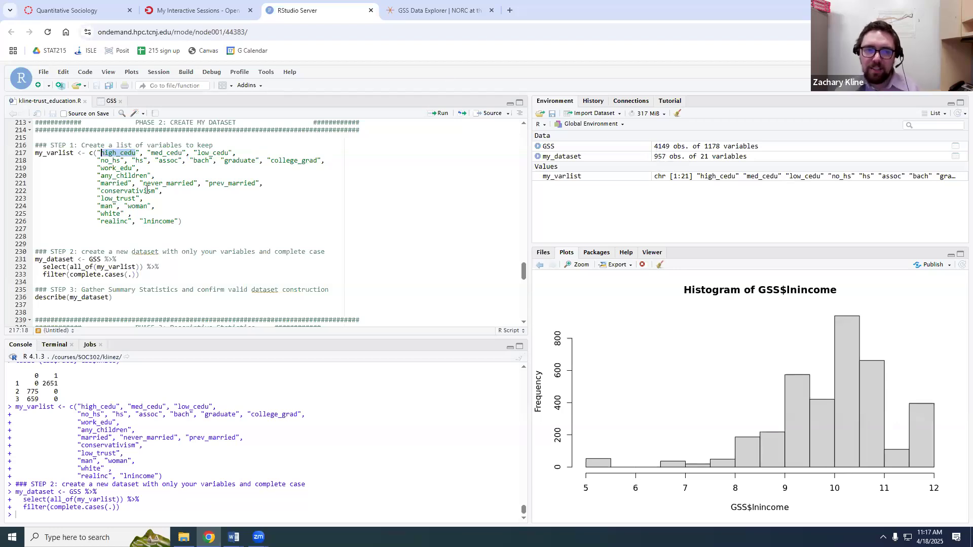
pyautogui.doubleClick(128, 154)
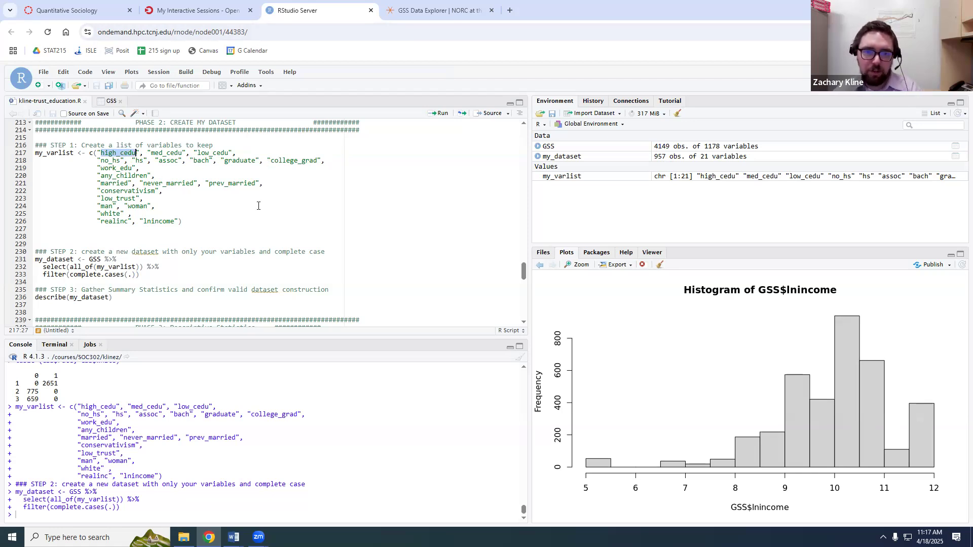
pyautogui.scroll(-3, 154, 192)
pyautogui.scroll(-3, 177, 195)
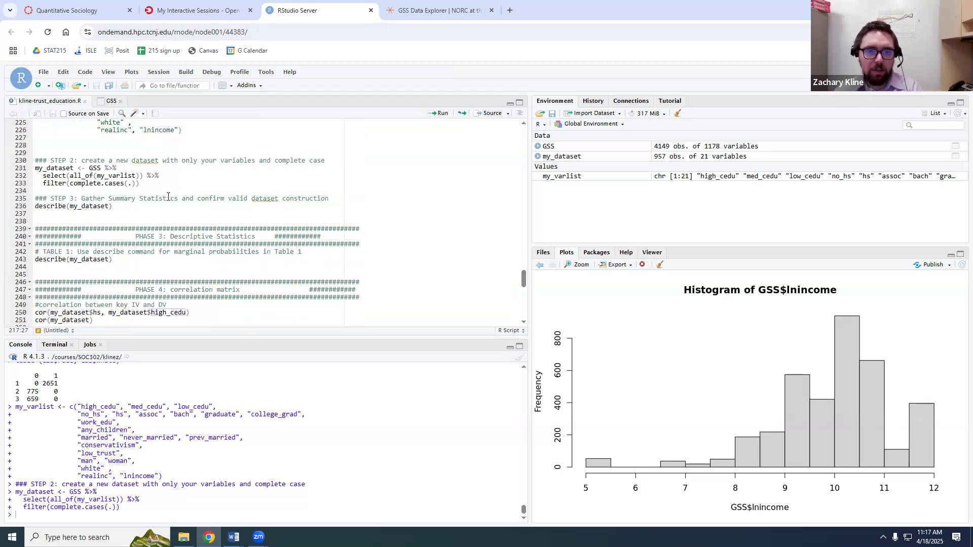
pyautogui.scroll(3, 152, 239)
pyautogui.click(117, 230)
pyautogui.tripleClick(97, 238)
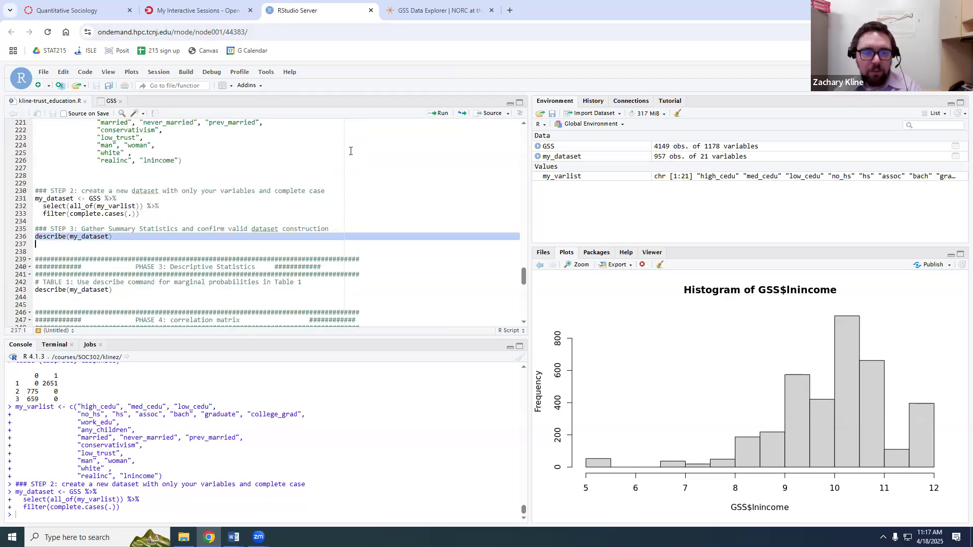
pyautogui.click(412, 122)
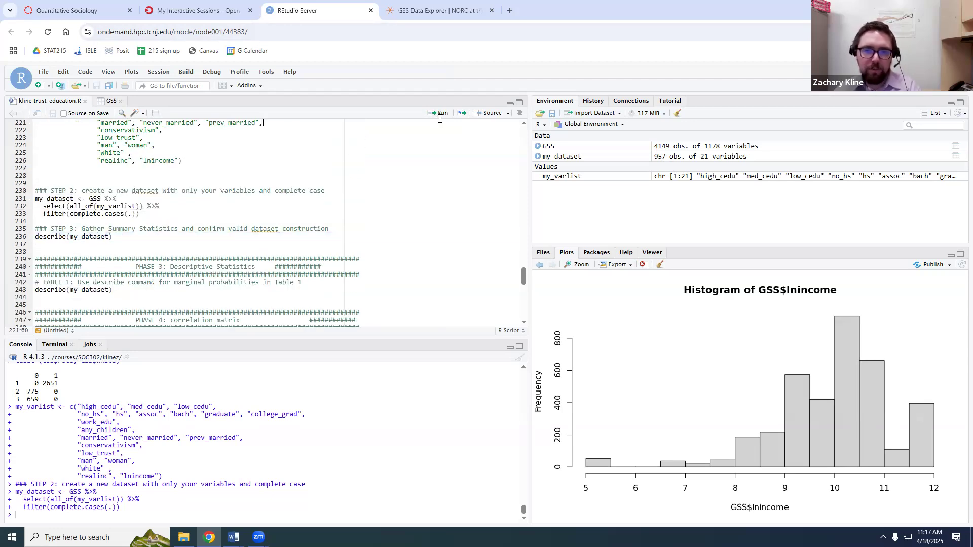
pyautogui.tripleClick(106, 238)
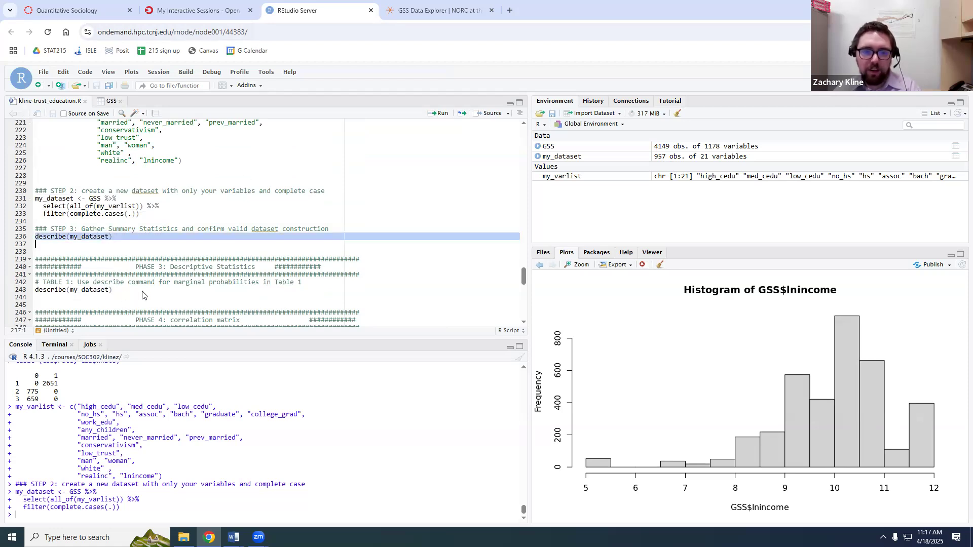
pyautogui.click(434, 114)
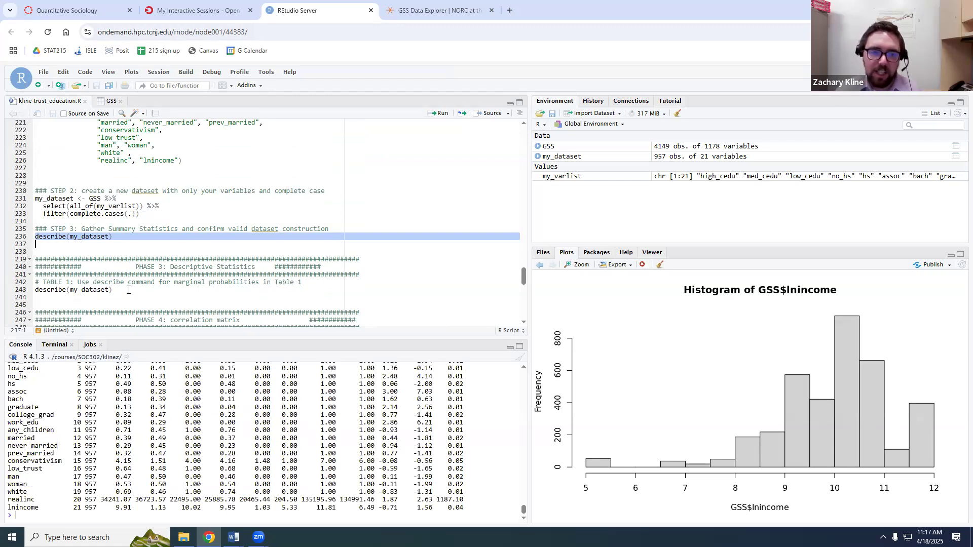
# - Look over the describe(my_dataset) output from its first row alongside the script's variable list and dataset steps
pyautogui.scroll(2, 191, 364)
pyautogui.click(107, 239)
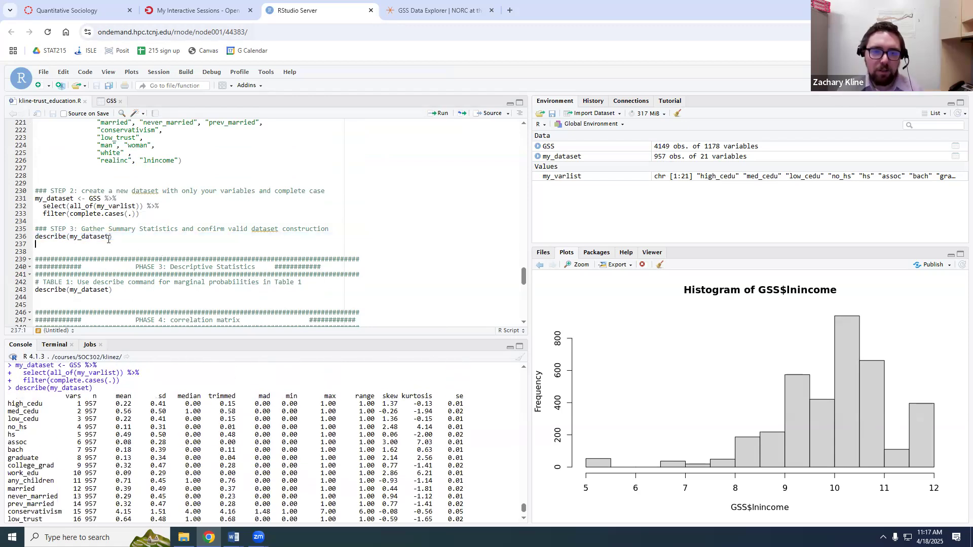
pyautogui.tripleClick(62, 237)
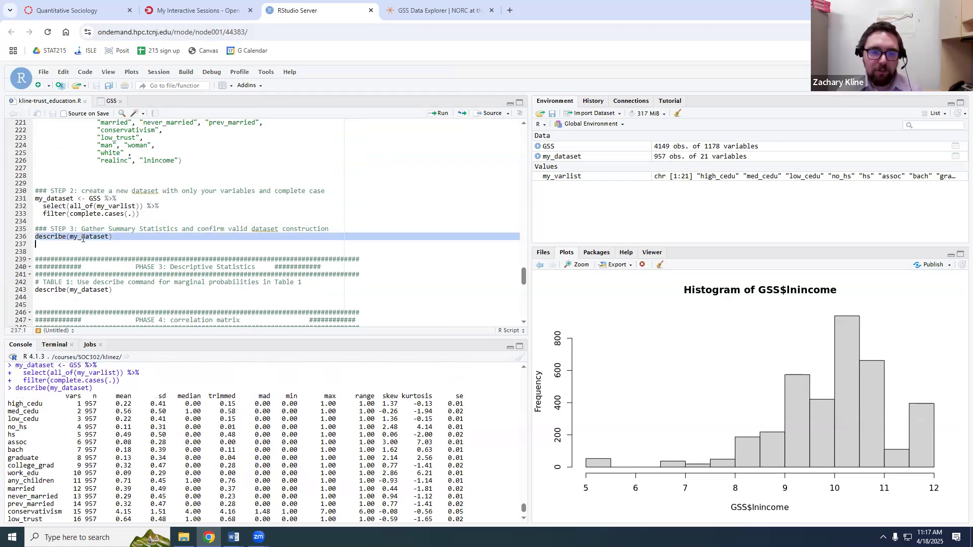
pyautogui.scroll(1, 126, 273)
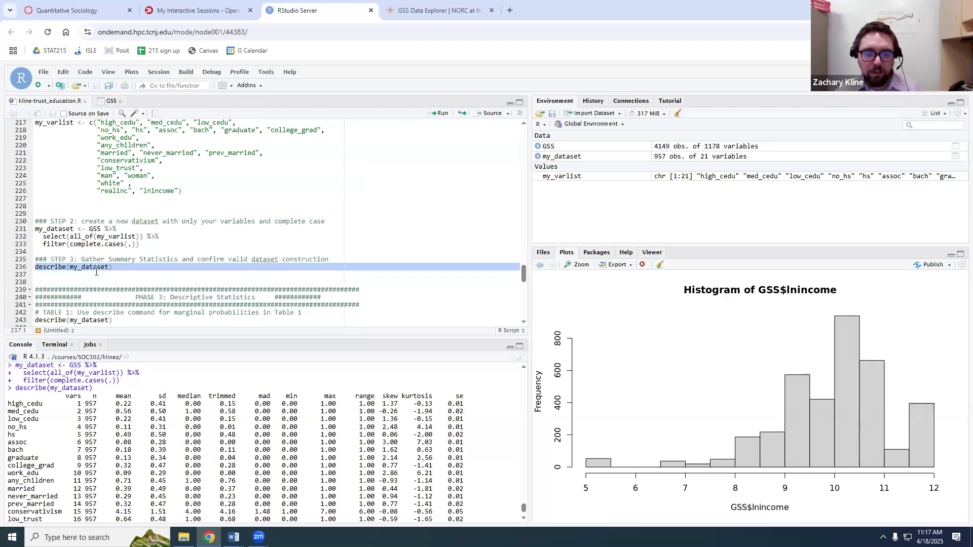
pyautogui.scroll(2, 122, 273)
pyautogui.scroll(-2, 197, 231)
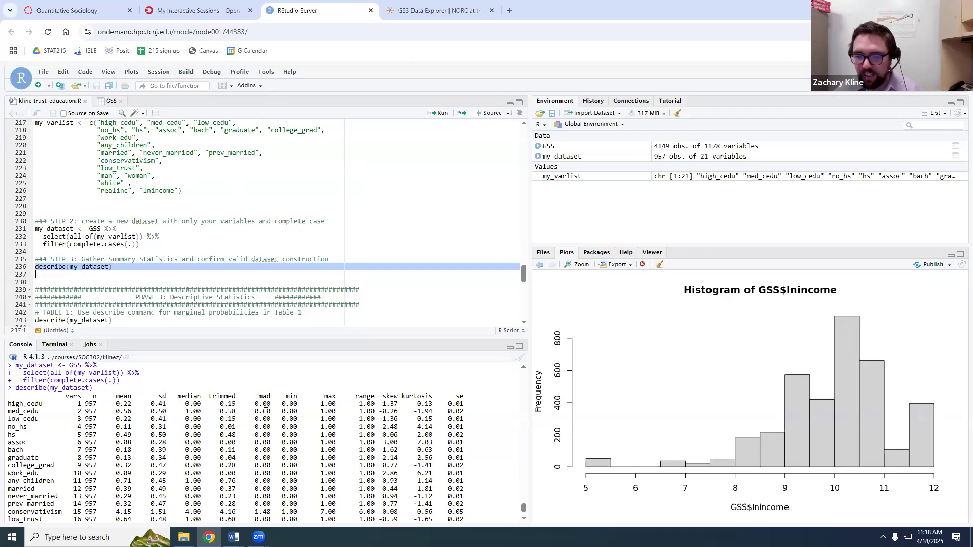
pyautogui.scroll(-1, 236, 420)
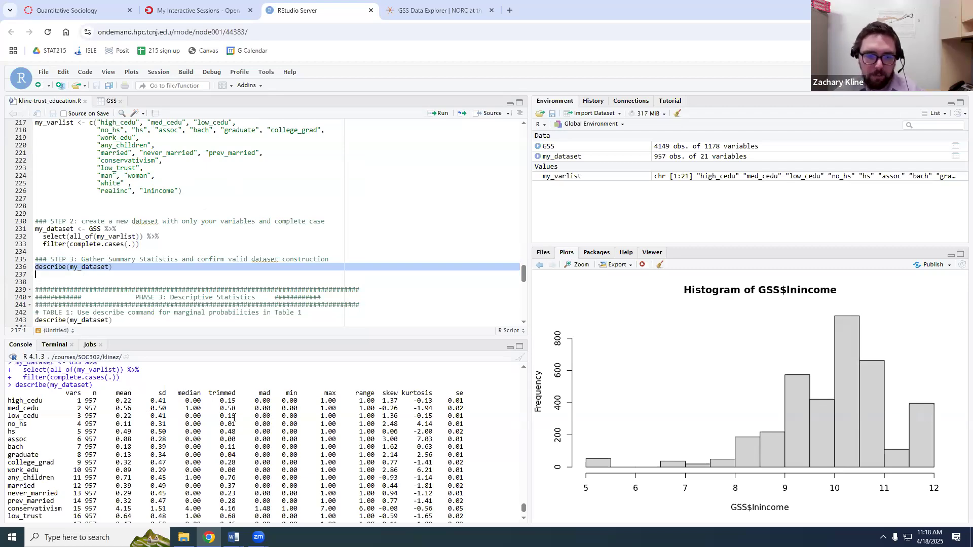
pyautogui.scroll(1, 120, 446)
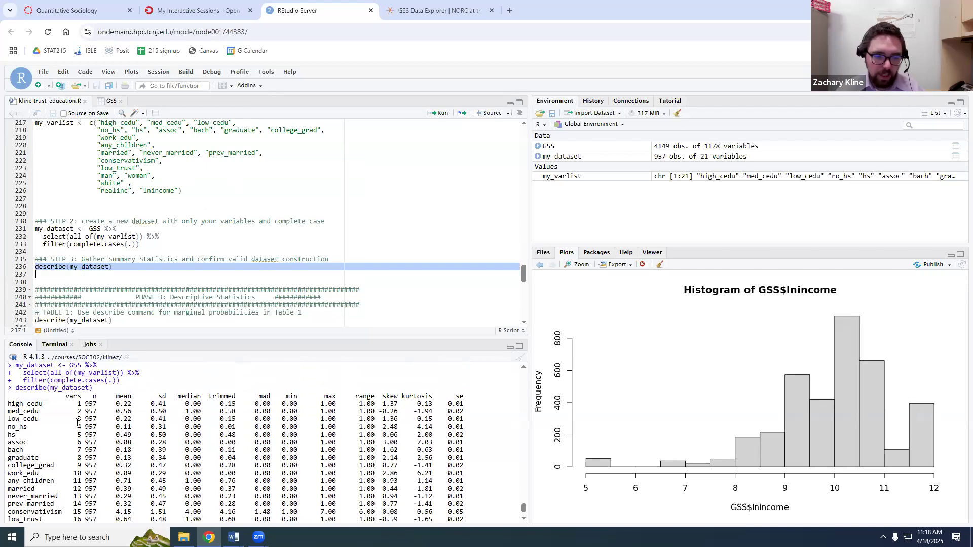
# - Examine and compare the means of high_cedu, med_cedu and low_cedu in the summary statistics
pyautogui.moveTo(116, 404); pyautogui.dragTo(150, 404)
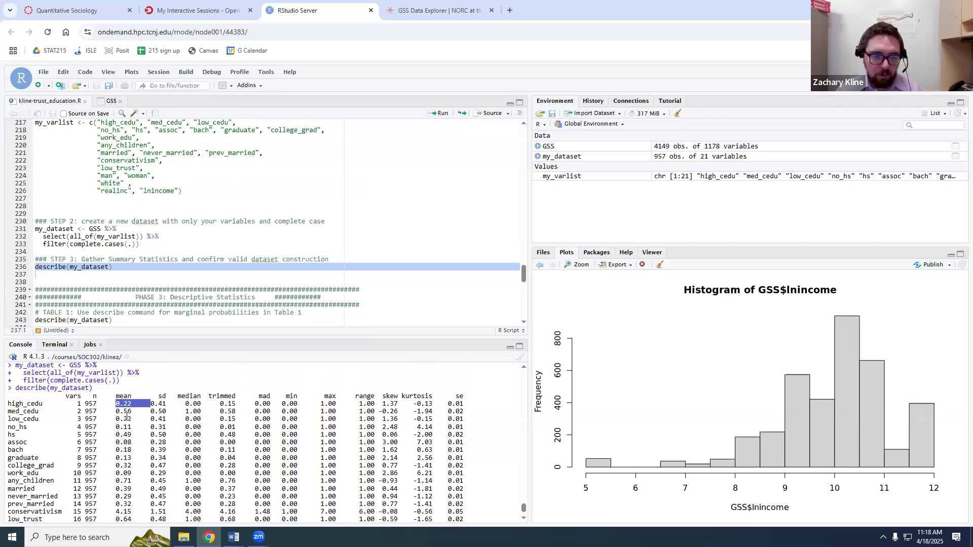
pyautogui.doubleClick(22, 403)
pyautogui.doubleClick(125, 411)
pyautogui.doubleClick(31, 411)
pyautogui.click(119, 418)
pyautogui.doubleClick(118, 418)
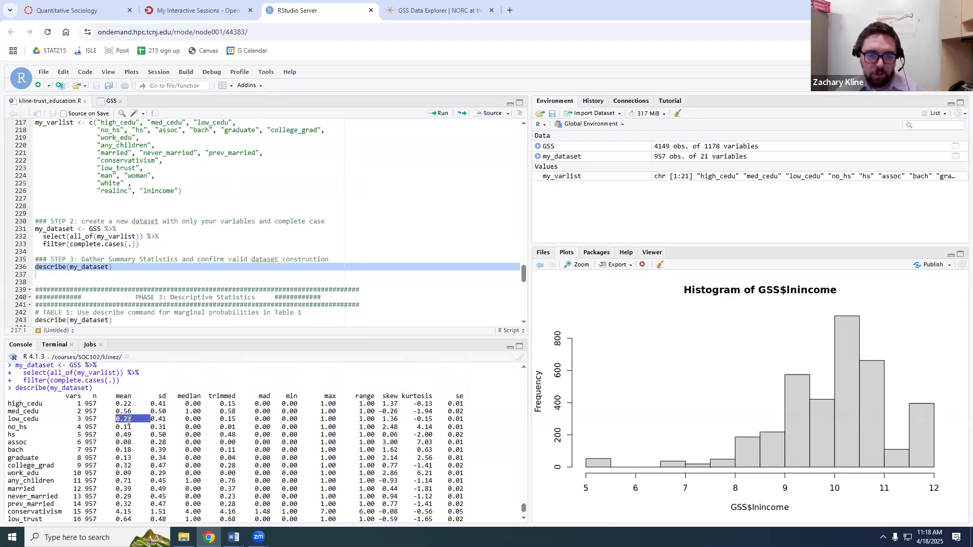
pyautogui.doubleClick(32, 420)
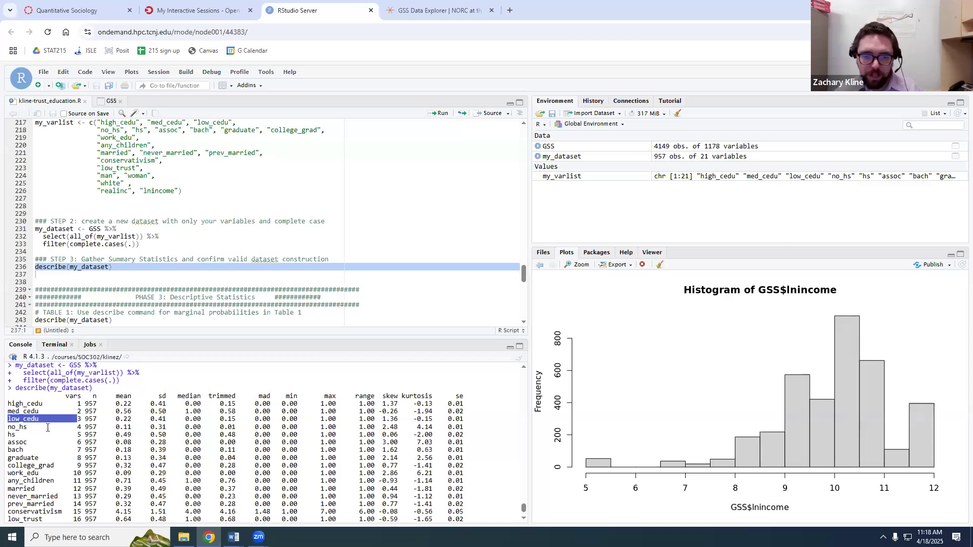
pyautogui.moveTo(120, 404)
pyautogui.mouseDown()
pyautogui.moveTo(125, 427)
pyautogui.moveTo(128, 419)
pyautogui.mouseUp()
pyautogui.click(124, 406)
pyautogui.doubleClick(130, 404)
pyautogui.doubleClick(132, 411)
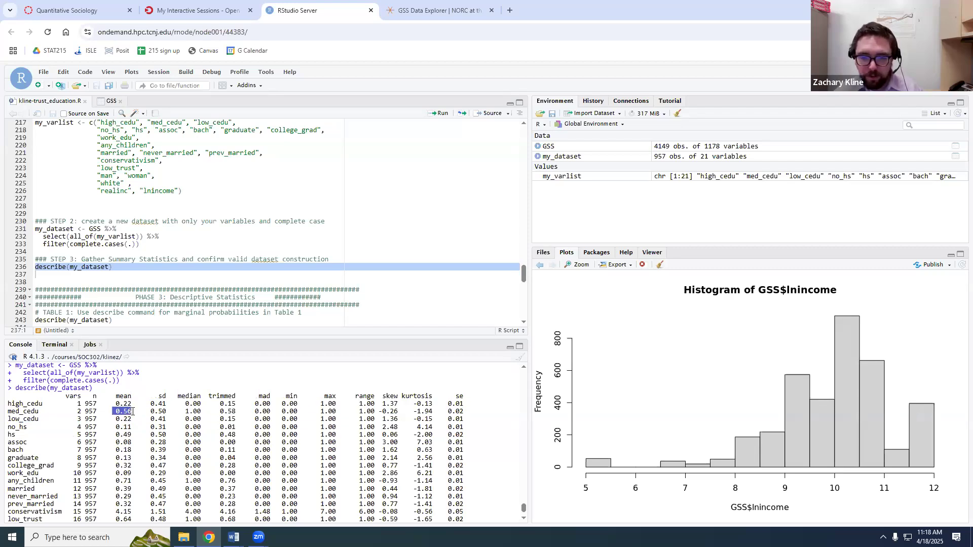
# - Check the high_cedu row's minimum, maximum and mean across the summary statistics
pyautogui.moveTo(278, 404); pyautogui.dragTo(338, 405)
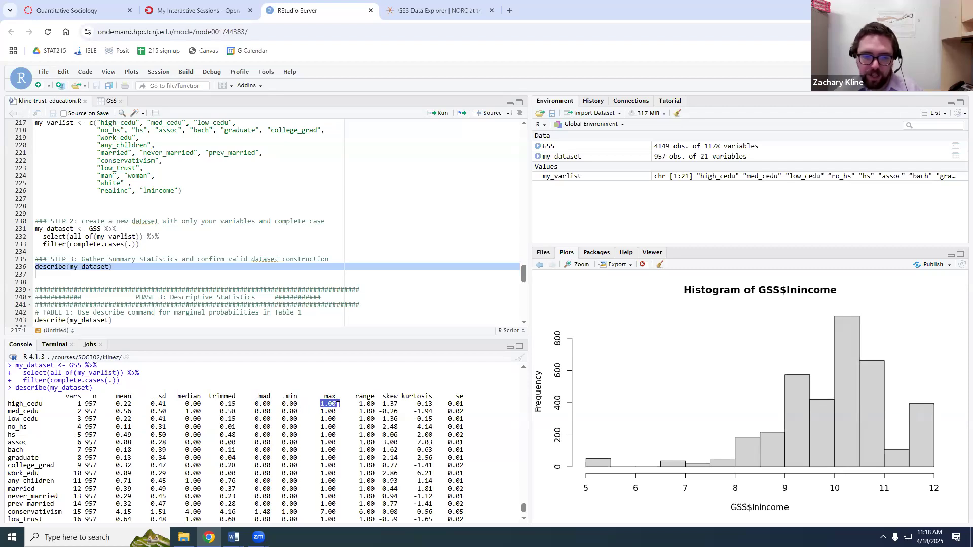
pyautogui.moveTo(104, 404); pyautogui.dragTo(138, 404)
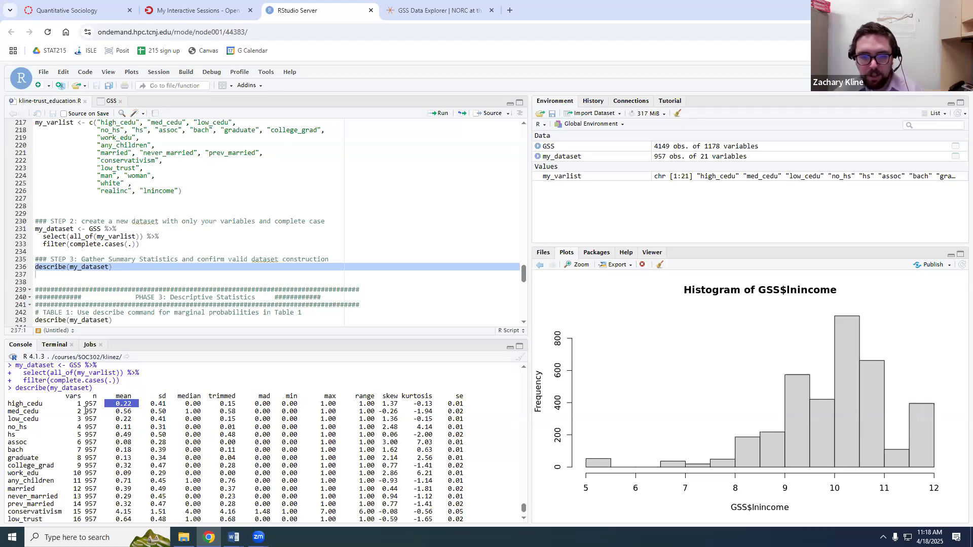
pyautogui.moveTo(18, 403); pyautogui.dragTo(450, 413)
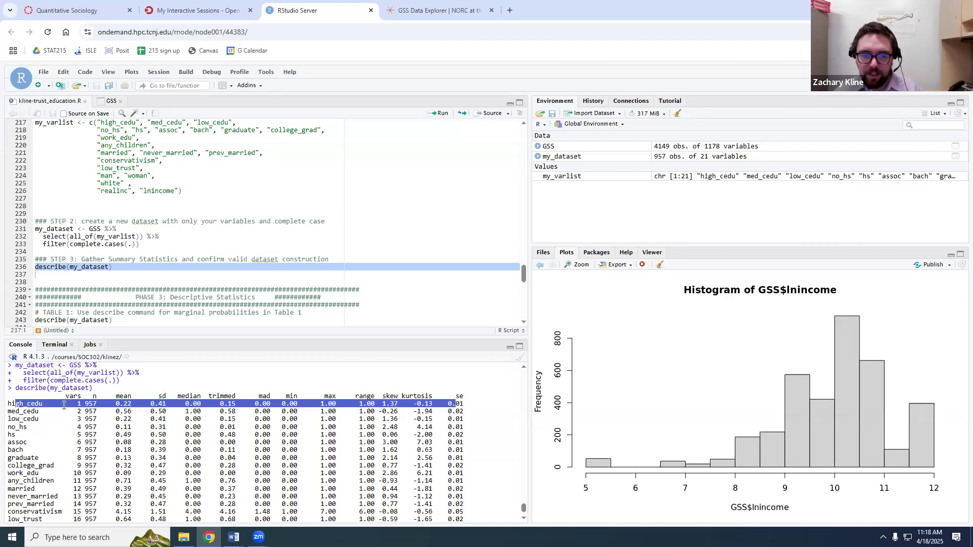
# - Check the high_cedu mean against its 0 and 1 values in the my_dataset data view, returning to the script when finished
pyautogui.moveTo(112, 404); pyautogui.dragTo(136, 404)
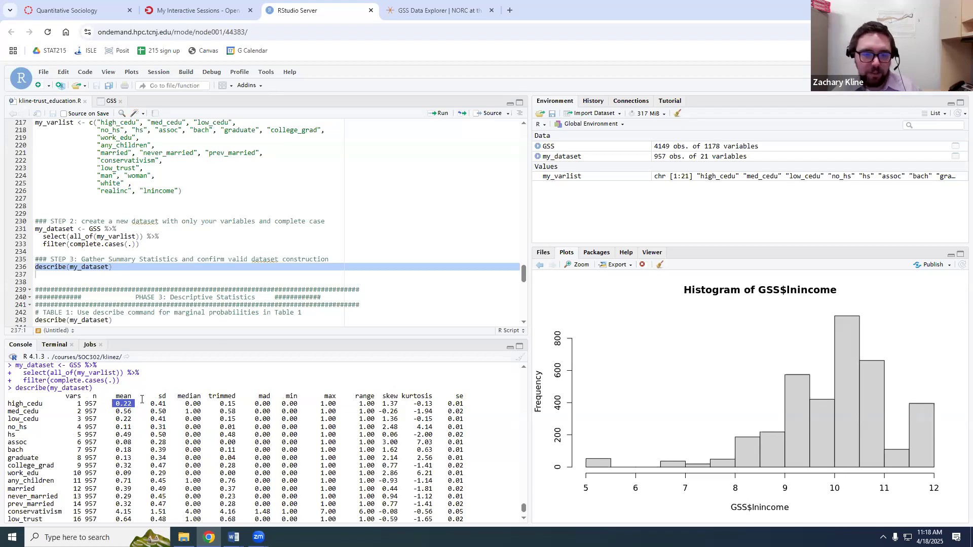
pyautogui.click(562, 156)
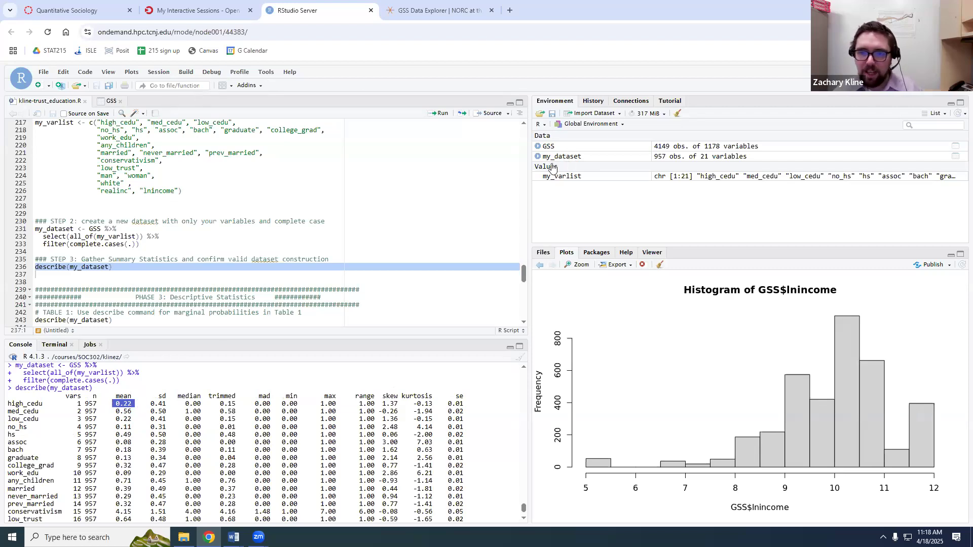
pyautogui.scroll(-5, 50, 150)
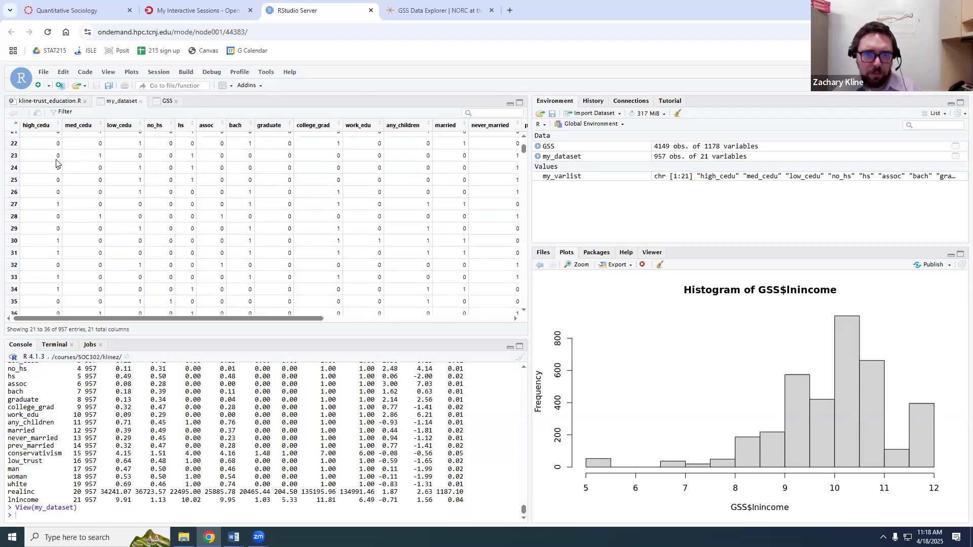
pyautogui.doubleClick(61, 204)
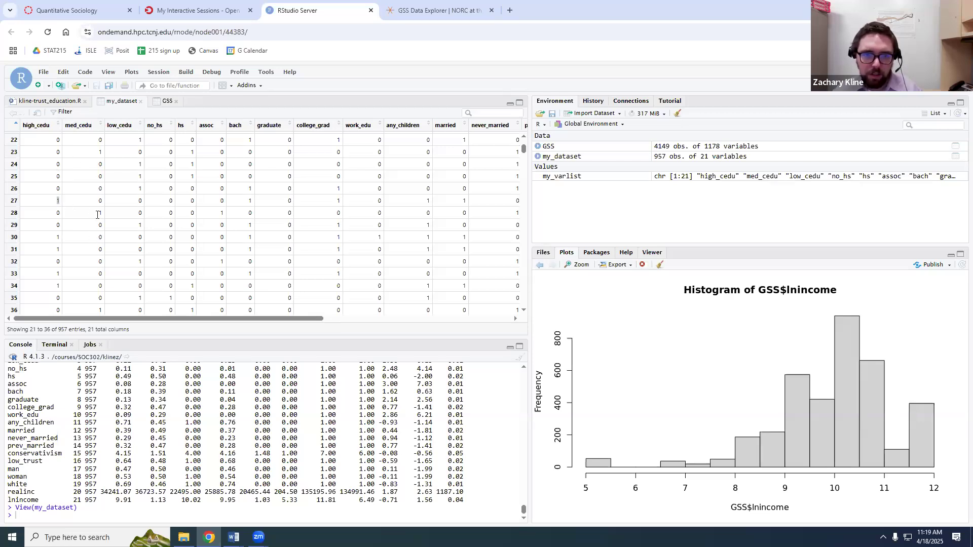
pyautogui.click(61, 103)
# - Examine the conservativism row's minimum, maximum, mean, median and standard deviation in the summary statistics
pyautogui.scroll(3, 102, 436)
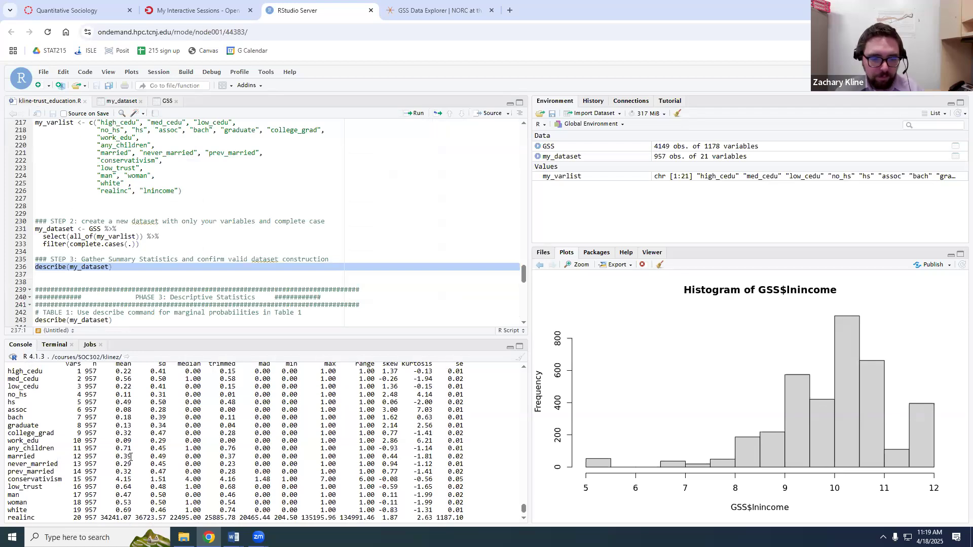
pyautogui.scroll(-3, 59, 425)
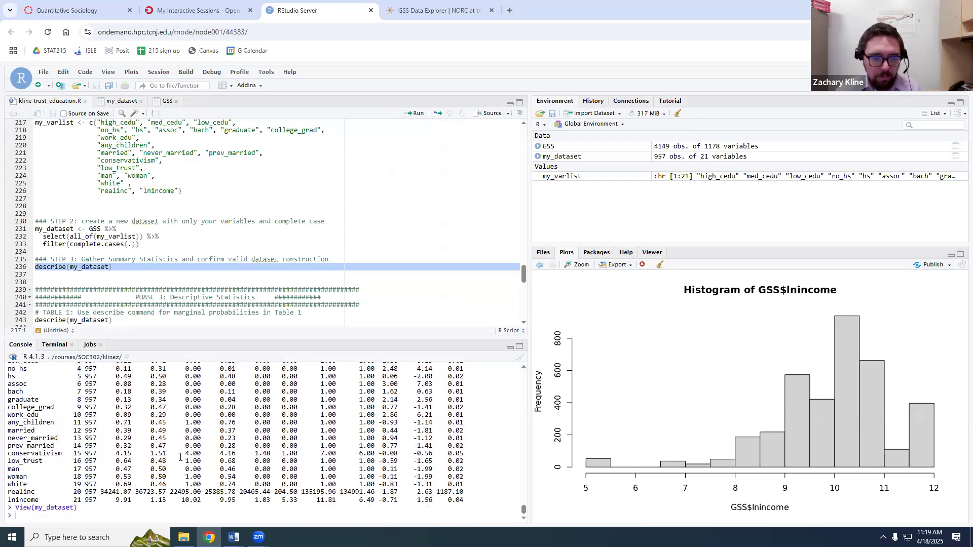
pyautogui.scroll(5, 59, 426)
pyautogui.scroll(-5, 282, 449)
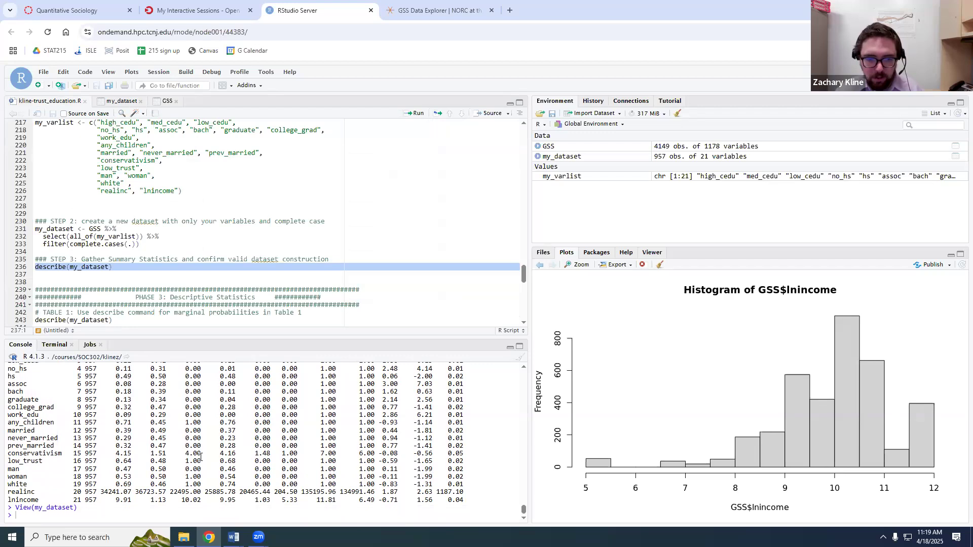
pyautogui.moveTo(47, 452); pyautogui.dragTo(450, 453)
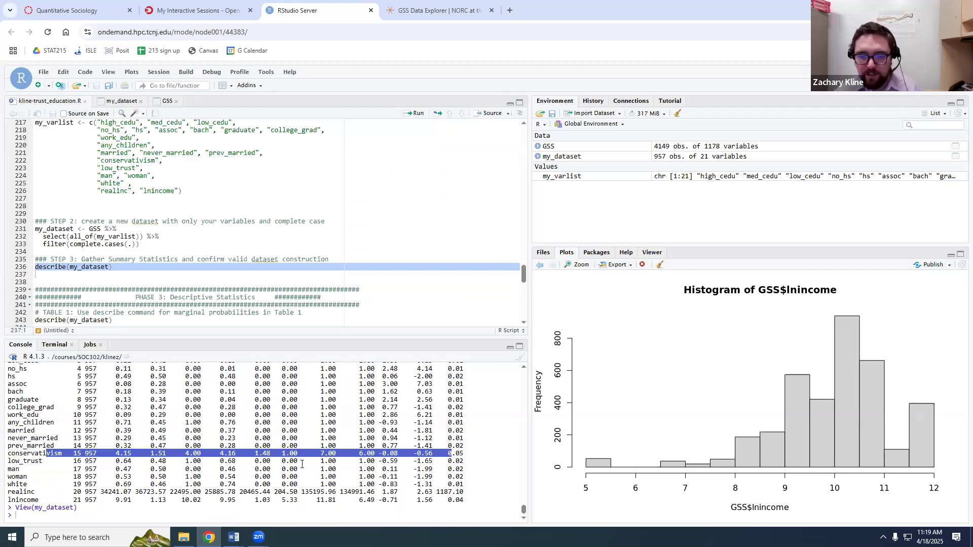
pyautogui.moveTo(282, 453); pyautogui.dragTo(334, 455)
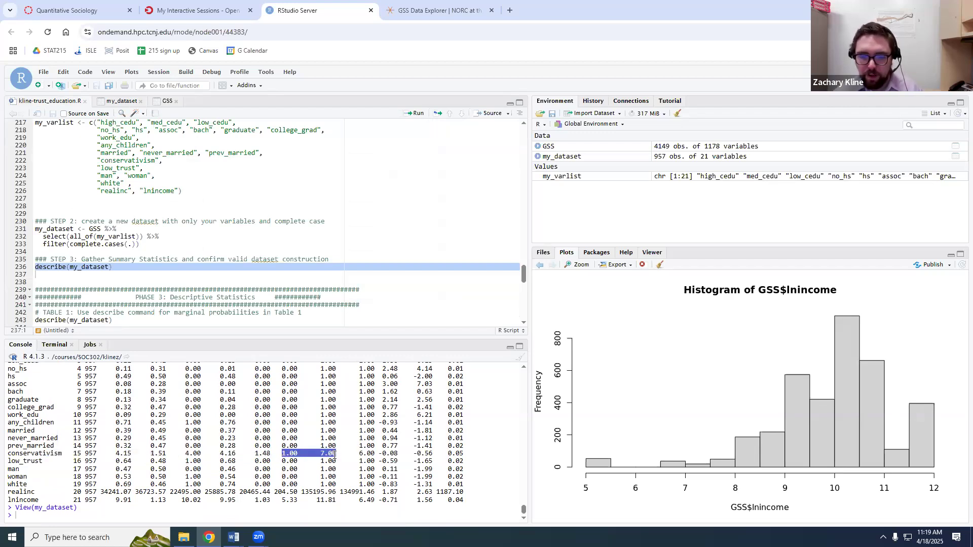
pyautogui.scroll(4, 304, 466)
pyautogui.scroll(-2, 220, 493)
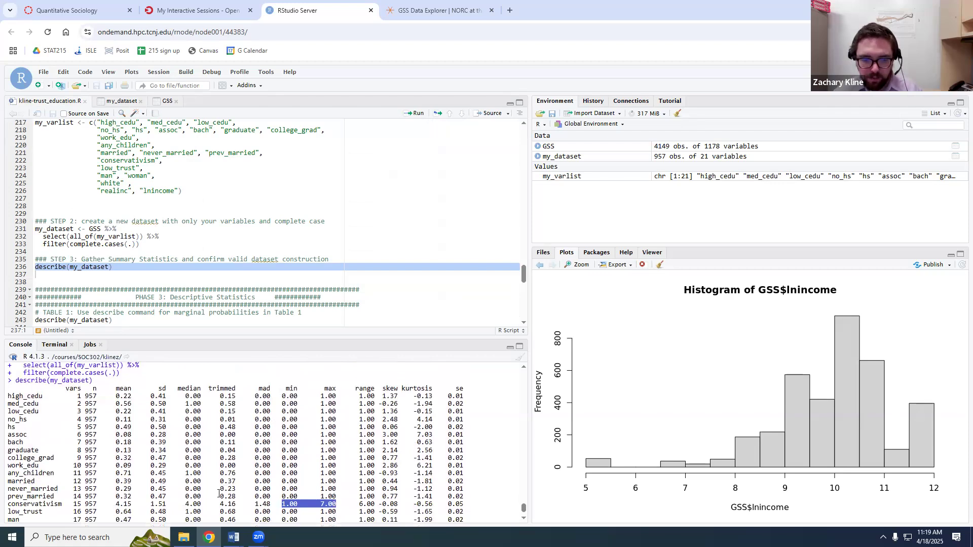
pyautogui.moveTo(116, 504); pyautogui.dragTo(151, 504)
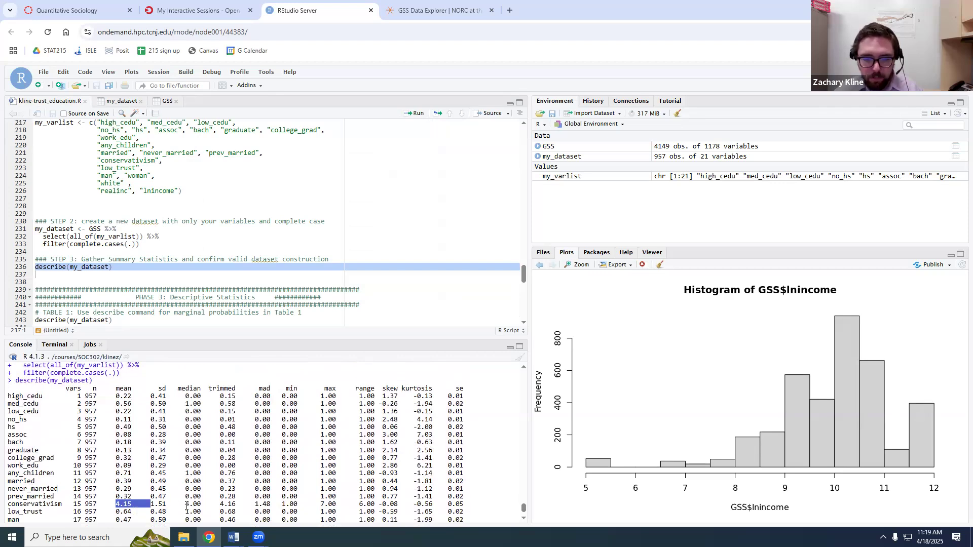
pyautogui.moveTo(186, 504); pyautogui.dragTo(201, 504)
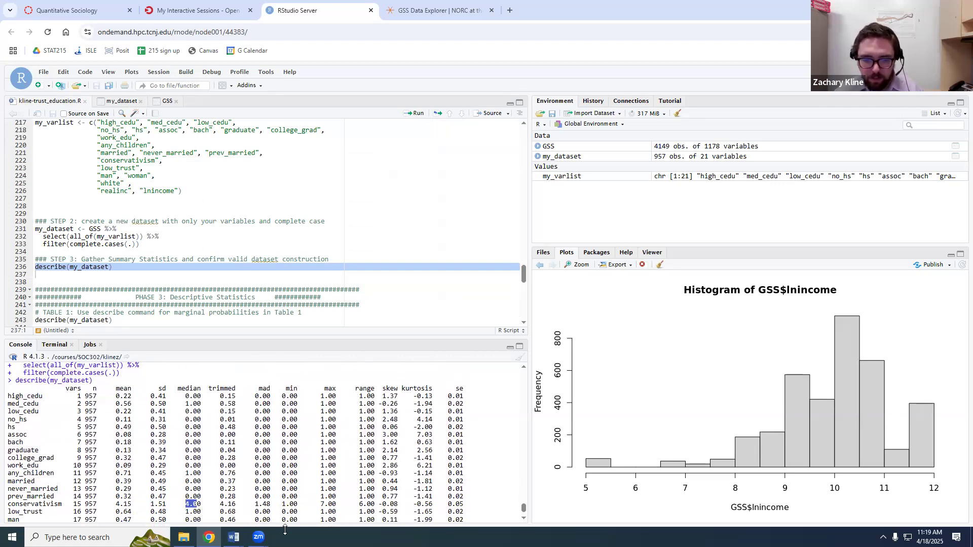
pyautogui.moveTo(148, 504); pyautogui.dragTo(167, 504)
pyautogui.click(169, 505)
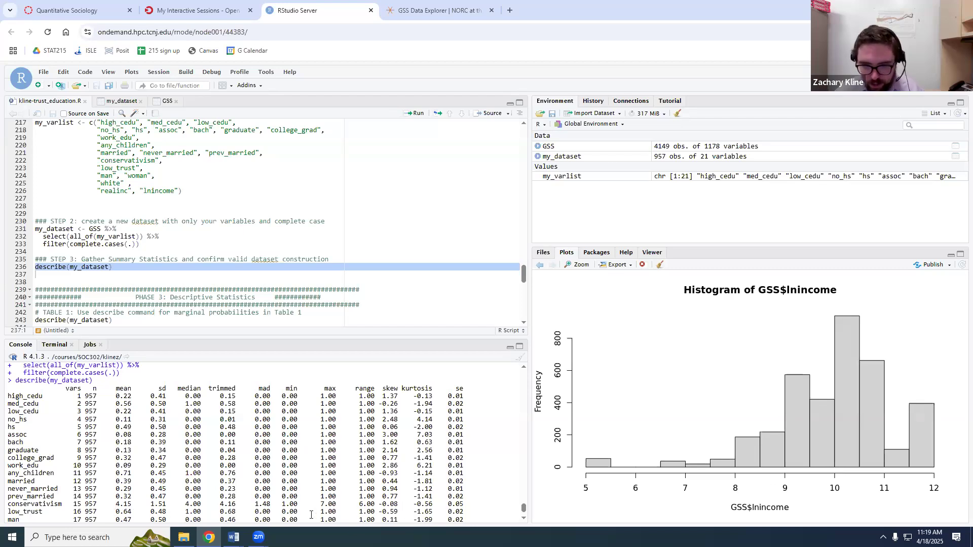
# - Plot a histogram of conservativism by running hist(my_dataset$conservativism) in the console
pyautogui.scroll(-2, 139, 514)
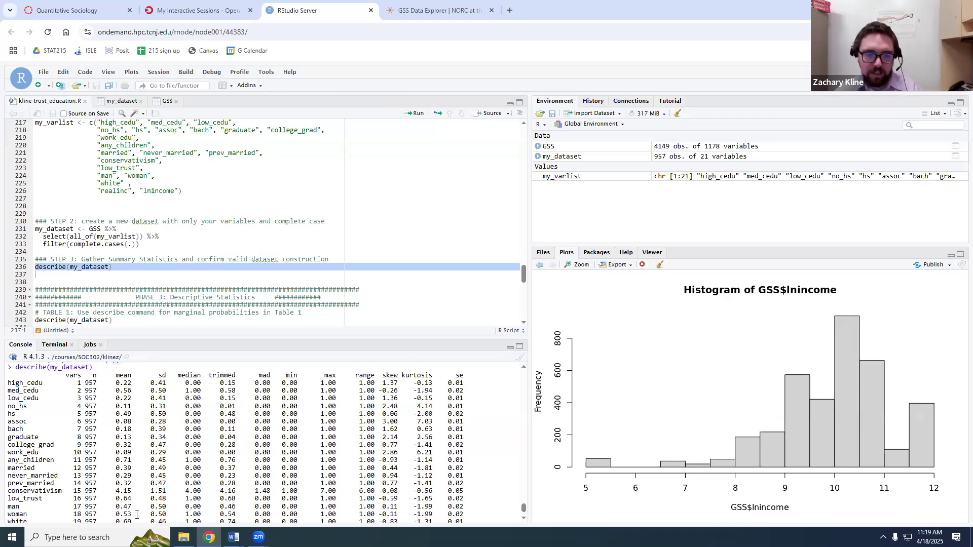
pyautogui.write('hist(')
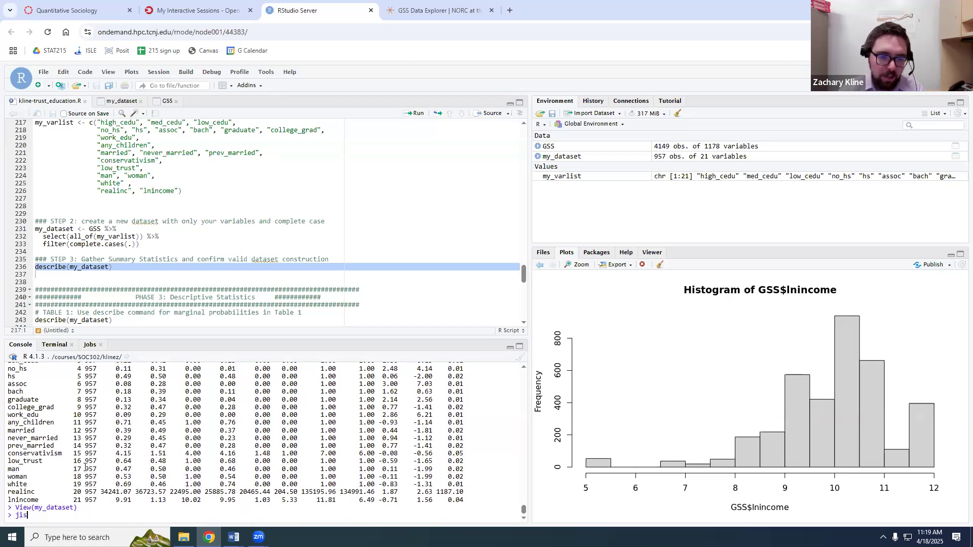
pyautogui.write('my_dataset$')
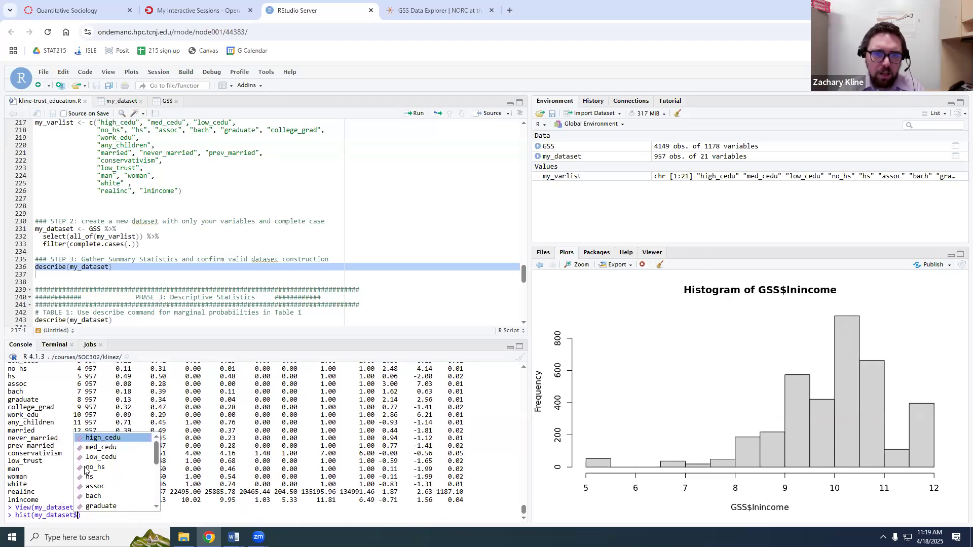
pyautogui.write('conser')
pyautogui.press('Tab')
pyautogui.press('Return')
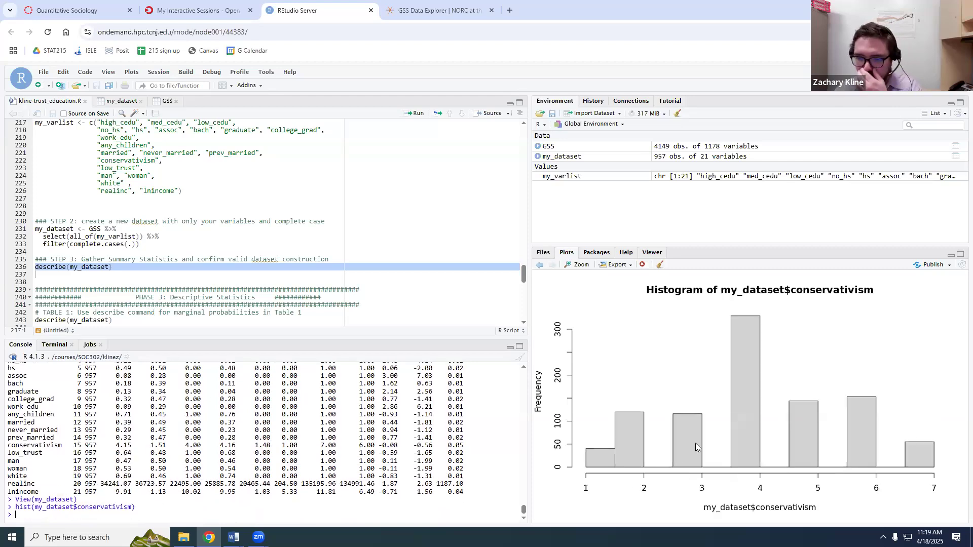
# - Compare conservativism's standard deviation and mean with the distribution shown in its histogram
pyautogui.doubleClick(160, 445)
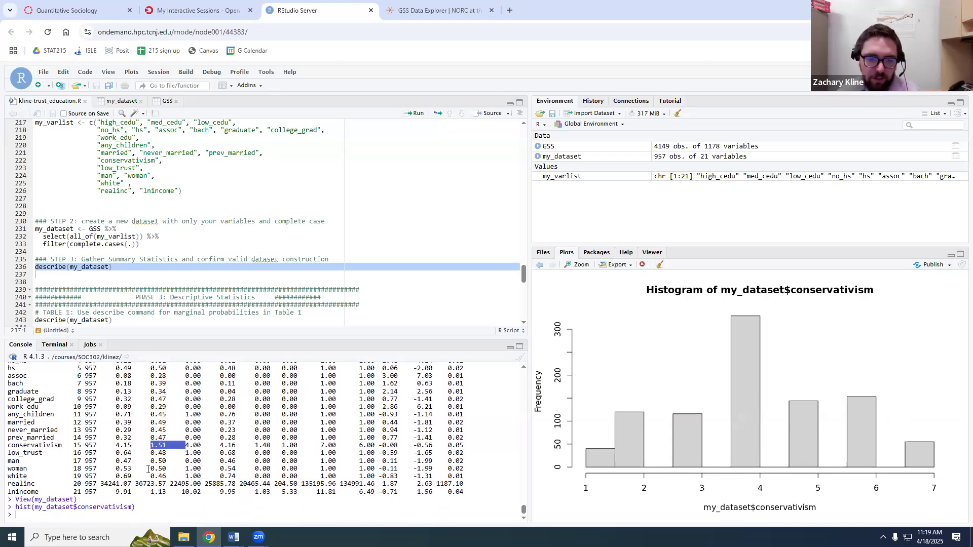
pyautogui.click(128, 446)
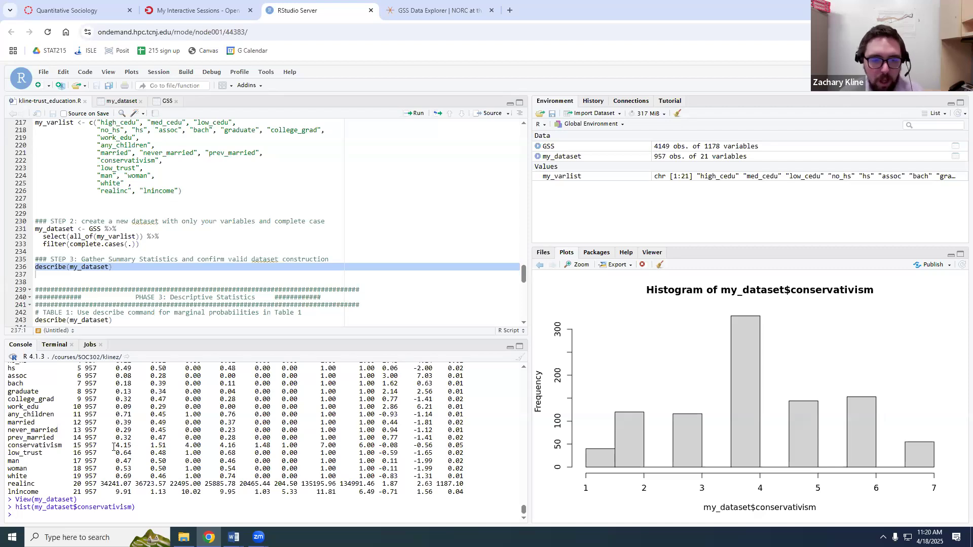
pyautogui.moveTo(113, 446); pyautogui.dragTo(131, 446)
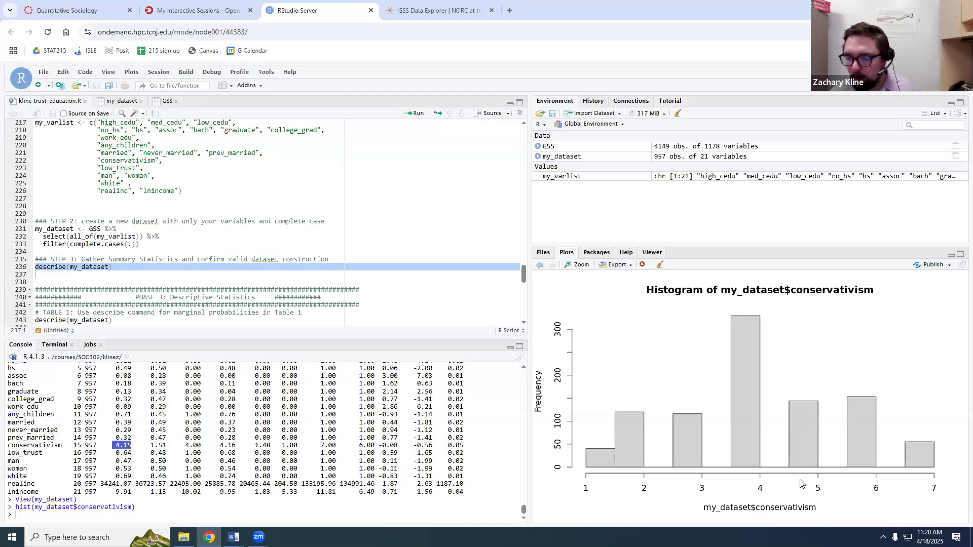
# - Examine realinc in the summary statistics, comparing its mean with its median and checking its skew and minimum
pyautogui.click(140, 270)
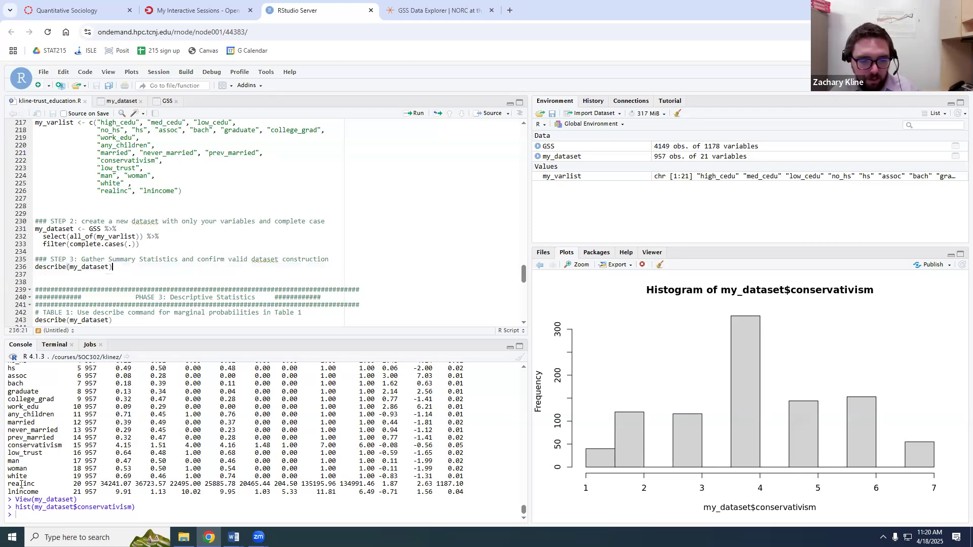
pyautogui.moveTo(101, 485); pyautogui.dragTo(131, 493)
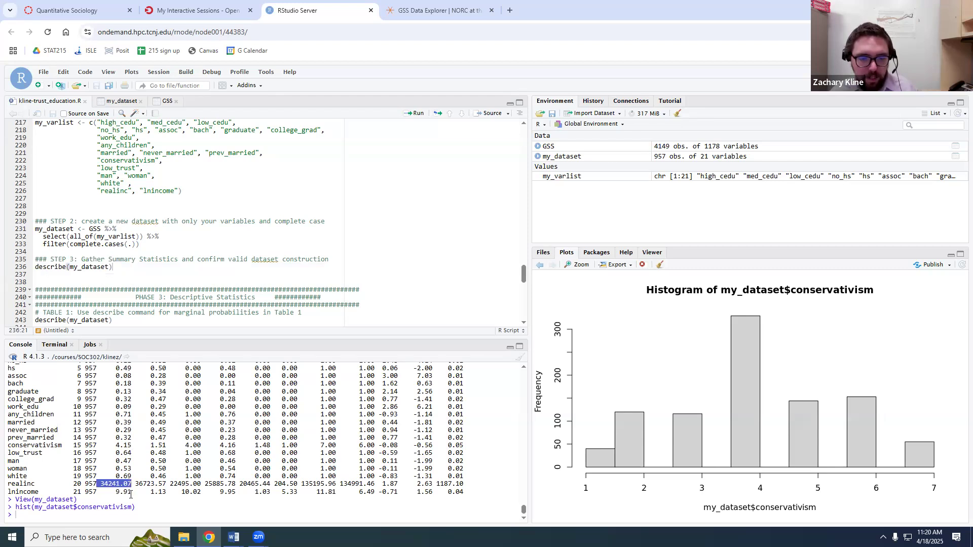
pyautogui.scroll(3, 167, 476)
pyautogui.scroll(-3, 187, 464)
pyautogui.moveTo(200, 484); pyautogui.dragTo(170, 485)
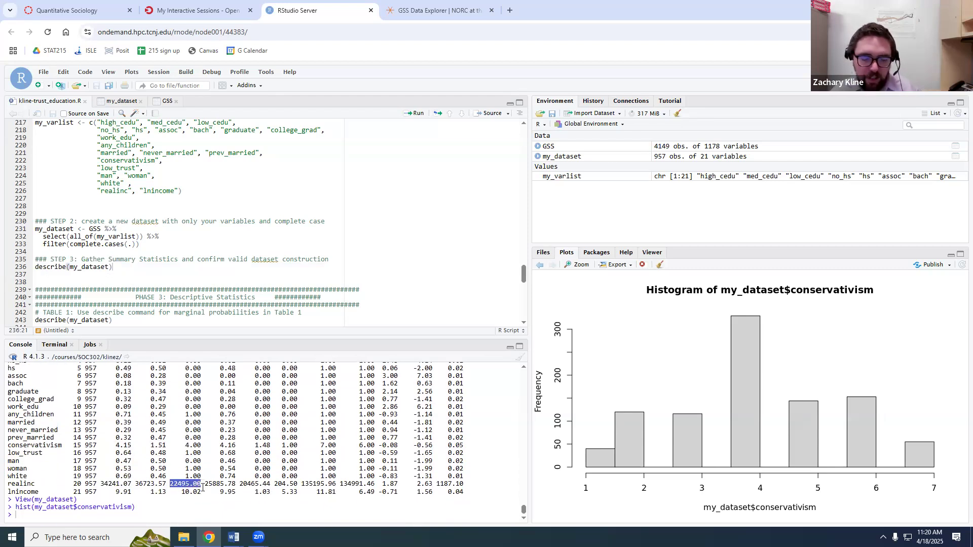
pyautogui.doubleClick(120, 484)
pyautogui.doubleClick(196, 486)
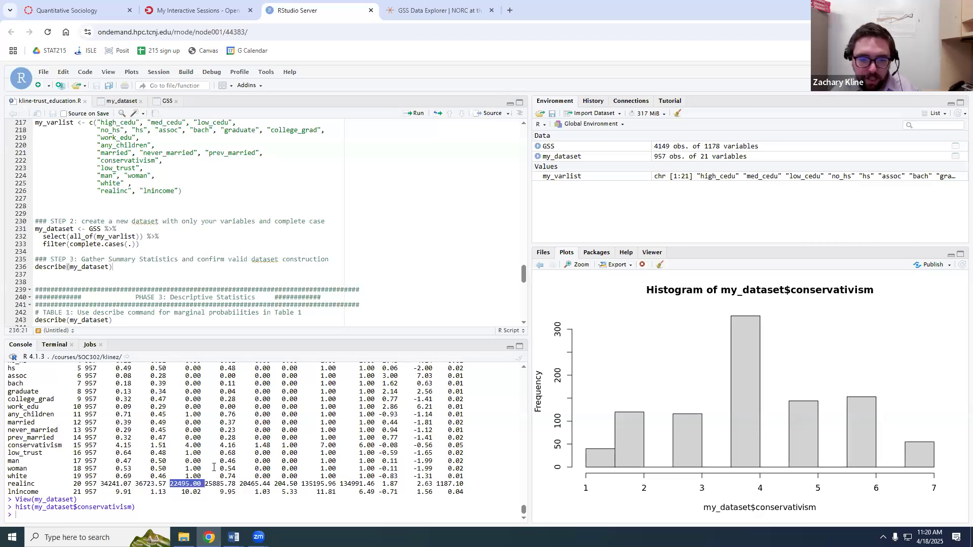
pyautogui.scroll(1, 213, 466)
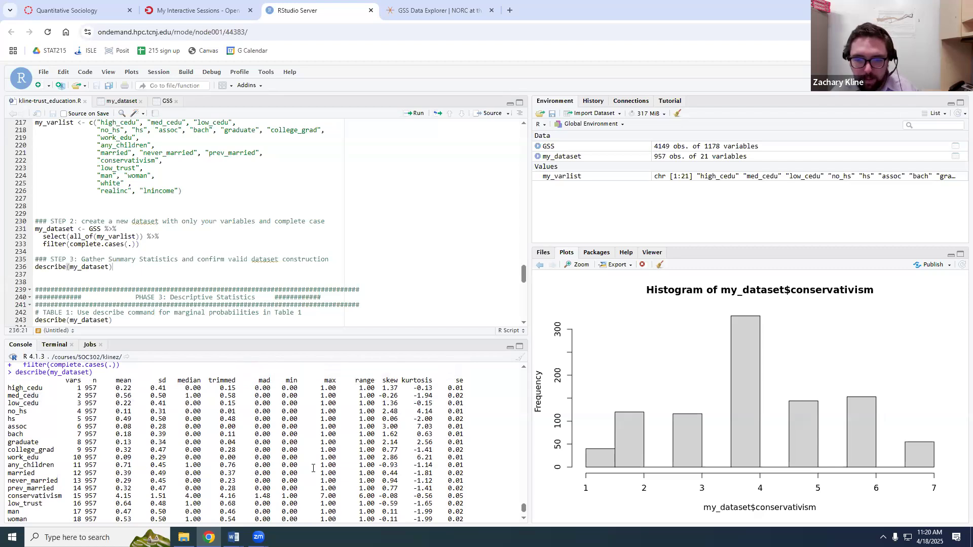
pyautogui.scroll(-1, 313, 469)
pyautogui.doubleClick(385, 484)
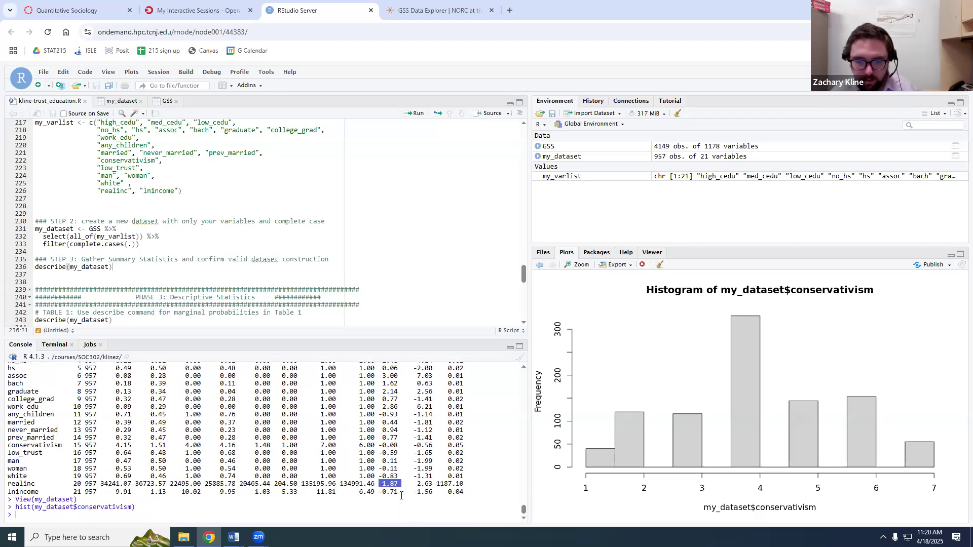
pyautogui.click(284, 484)
pyautogui.scroll(2, 71, 485)
pyautogui.scroll(-2, 72, 486)
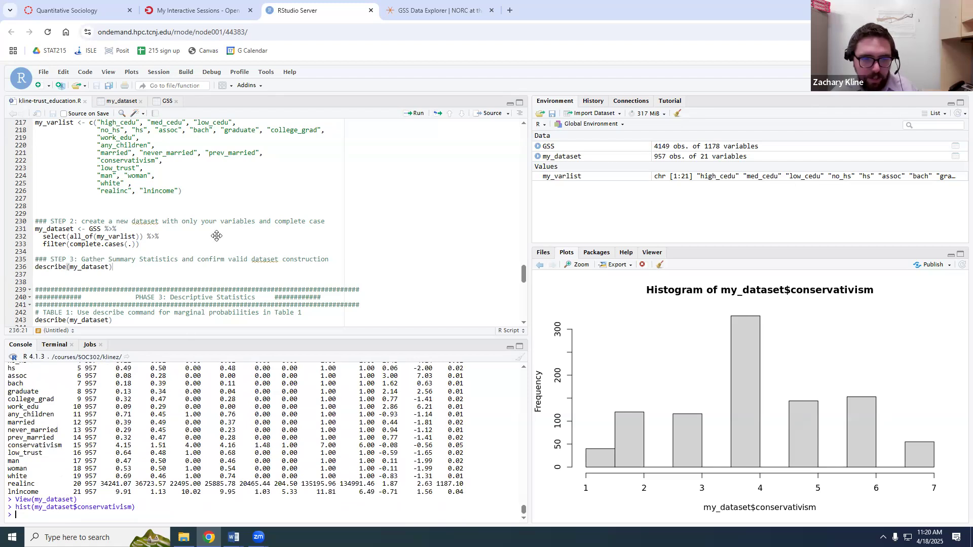
# - Review the Phase 3 and Phase 4 commands in the script and run cor(my_dataset) to generate the correlation matrix
pyautogui.scroll(-3, 213, 238)
pyautogui.moveTo(131, 229); pyautogui.dragTo(30, 222)
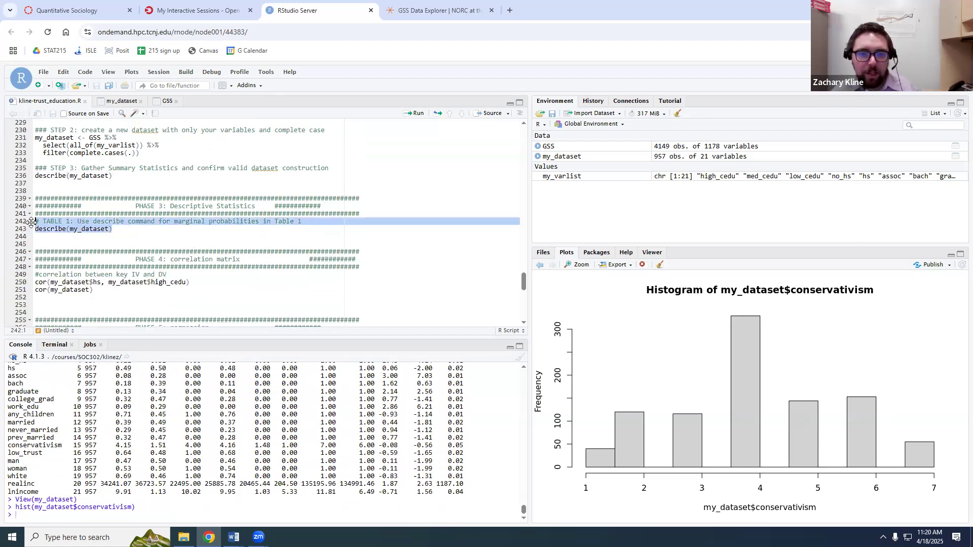
pyautogui.moveTo(53, 298); pyautogui.dragTo(35, 282)
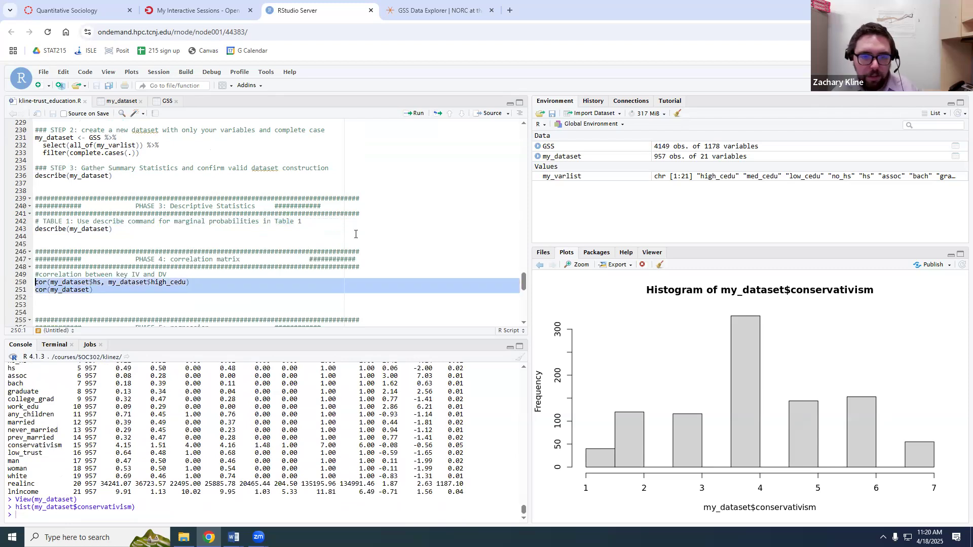
pyautogui.tripleClick(105, 283)
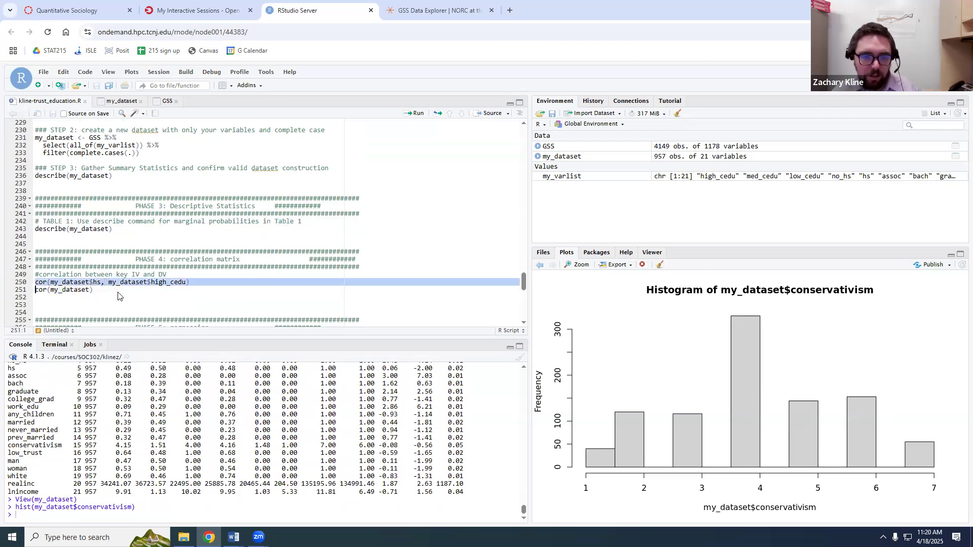
pyautogui.scroll(-2, 118, 296)
pyautogui.tripleClick(91, 259)
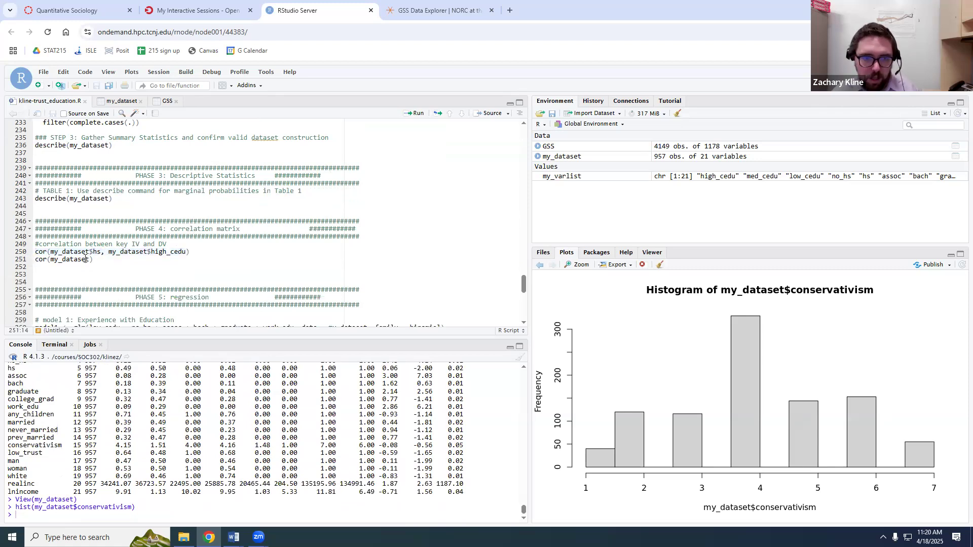
pyautogui.click(415, 120)
# - Examine the high_cedu column of the correlation matrix, focusing on its correlations with itself and with med_cedu
pyautogui.scroll(3, 257, 424)
pyautogui.scroll(15, 258, 424)
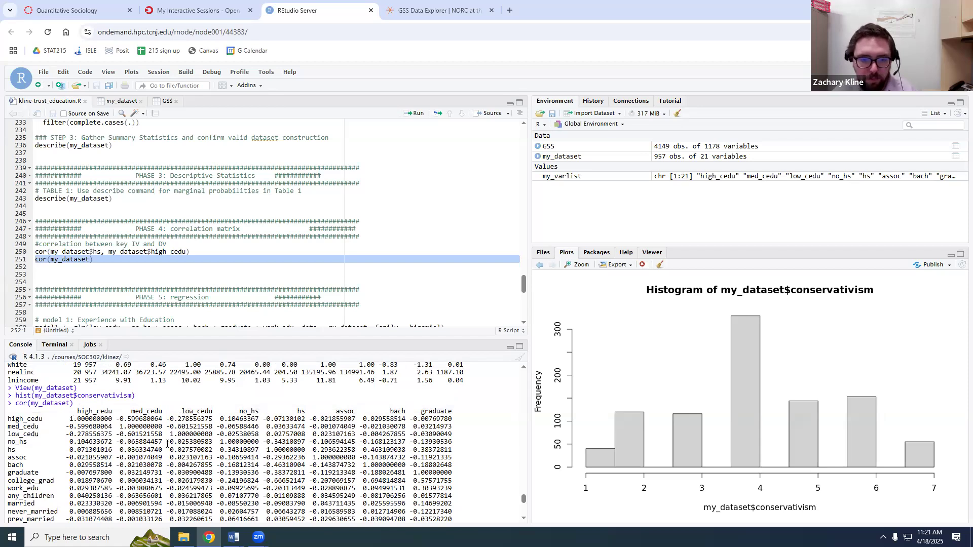
pyautogui.moveTo(69, 419); pyautogui.dragTo(113, 419)
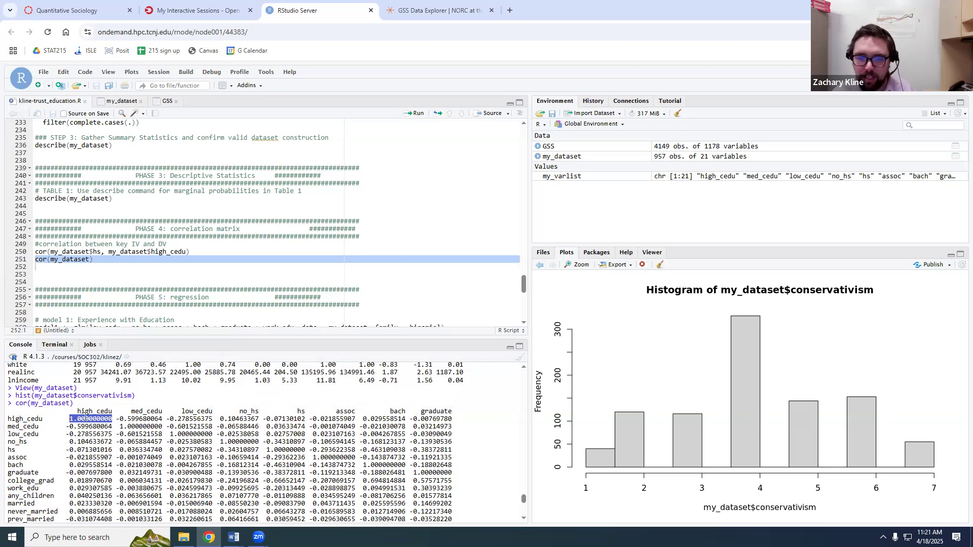
pyautogui.moveTo(66, 427); pyautogui.dragTo(112, 426)
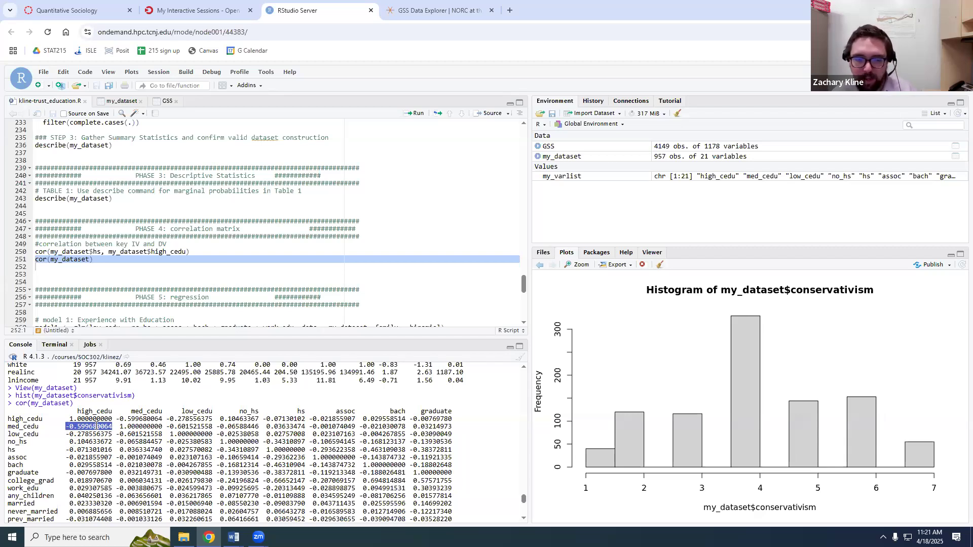
pyautogui.moveTo(9, 426); pyautogui.dragTo(112, 412)
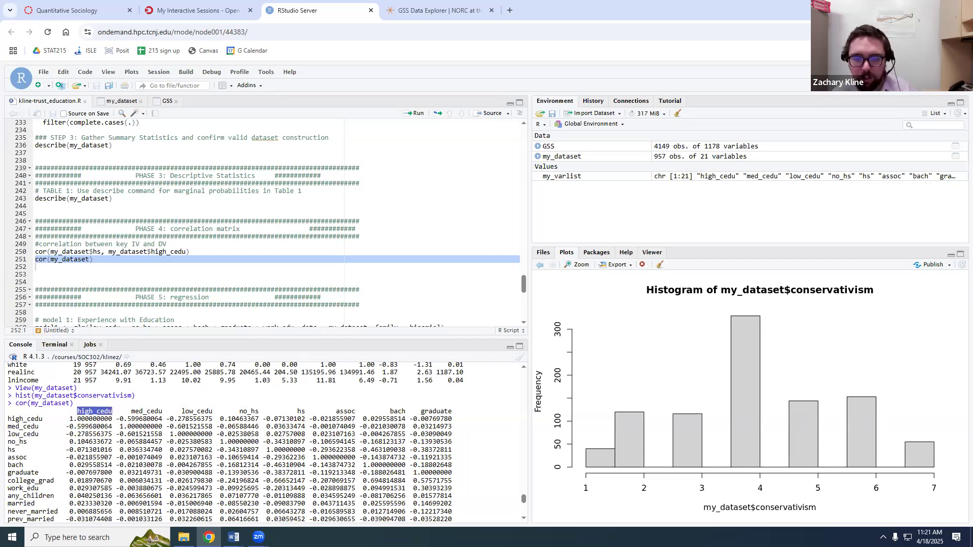
# - Read down the high_cedu column of the correlation matrix, checking its correlations with low_cedu and the remaining education and background variables
pyautogui.click(234, 537)
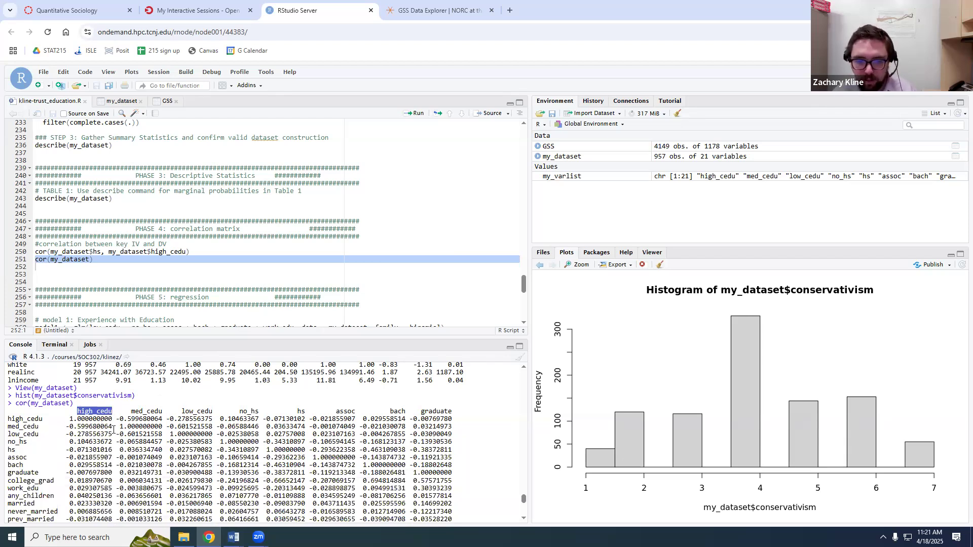
pyautogui.scroll(-1, 114, 429)
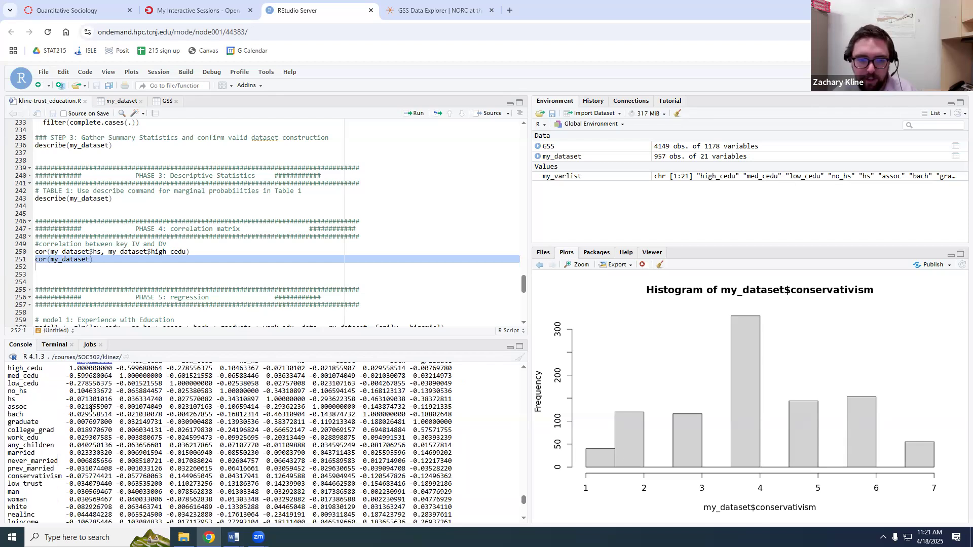
pyautogui.scroll(1, 93, 390)
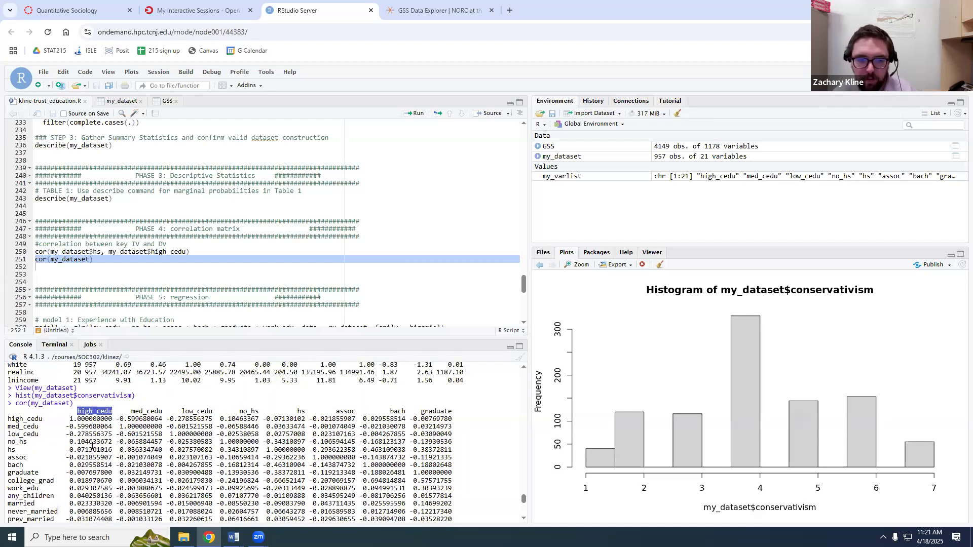
pyautogui.scroll(-1, 66, 463)
pyautogui.scroll(1, 42, 451)
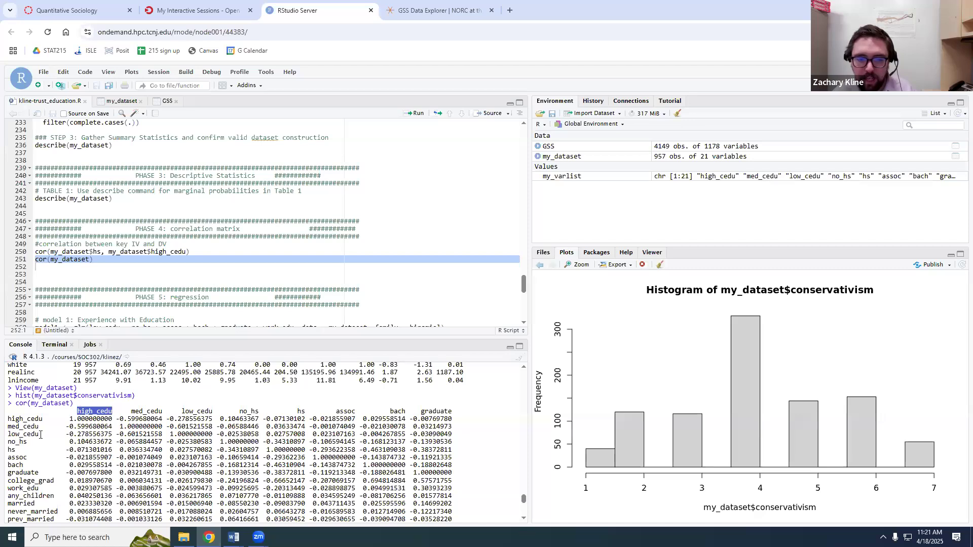
pyautogui.moveTo(39, 434); pyautogui.dragTo(7, 434)
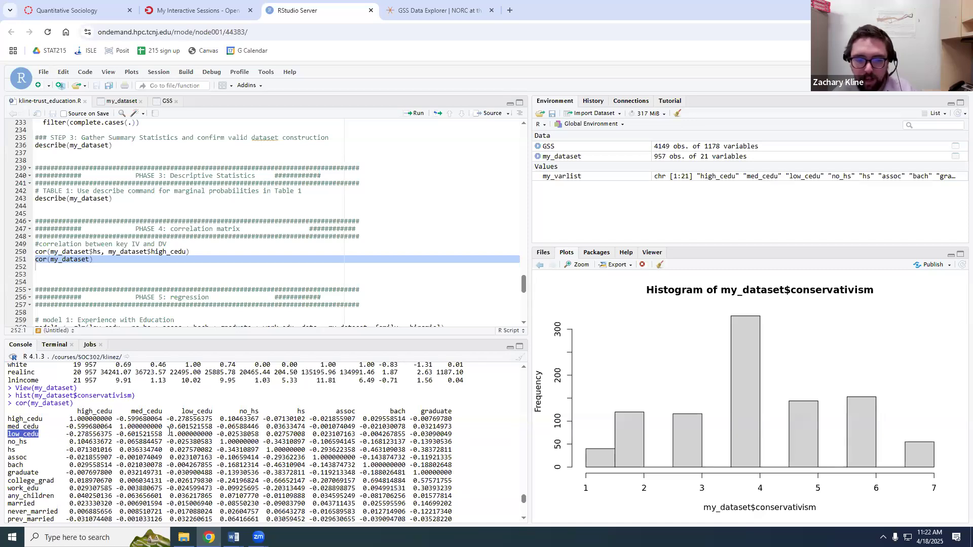
pyautogui.scroll(-1, 56, 445)
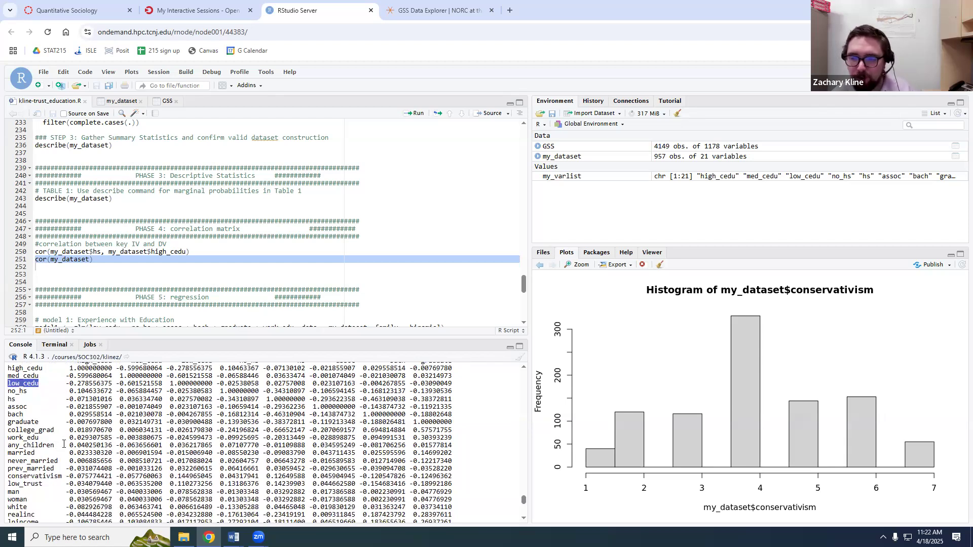
pyautogui.scroll(1, 62, 440)
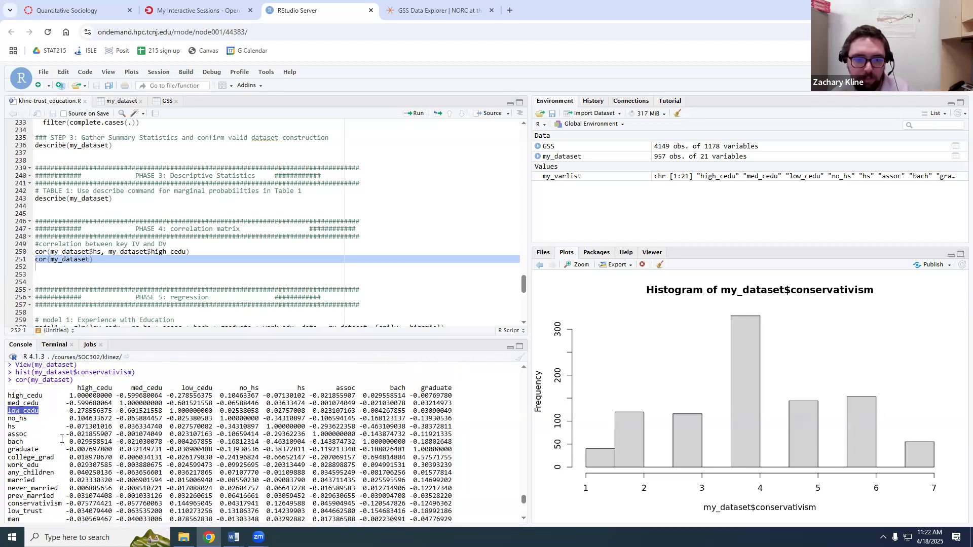
pyautogui.scroll(1, 61, 440)
pyautogui.moveTo(74, 411); pyautogui.dragTo(112, 411)
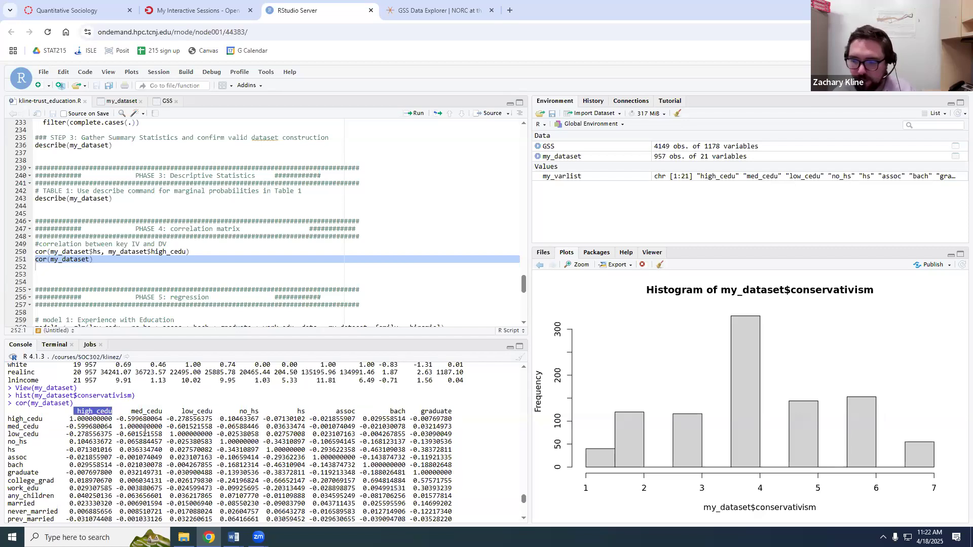
pyautogui.scroll(-2, 96, 430)
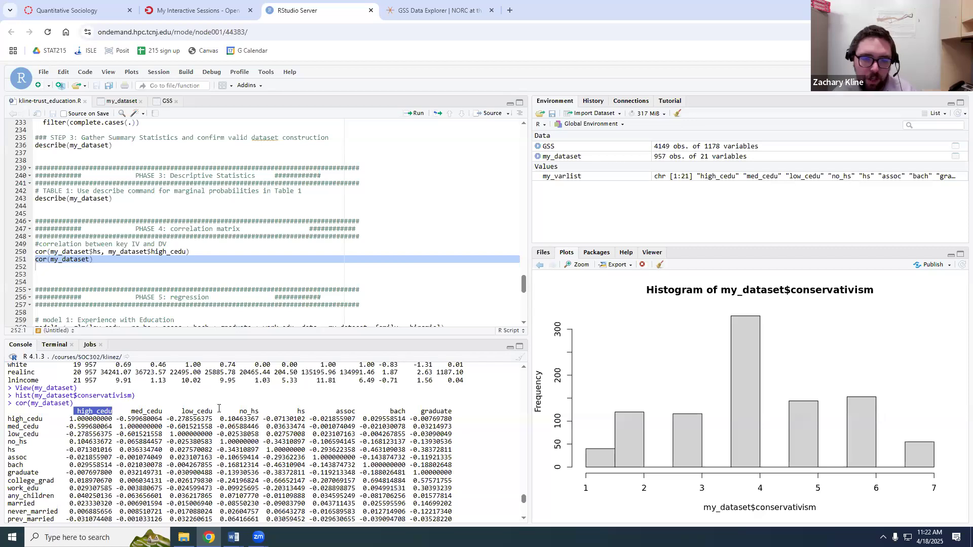
# - Examine the low_cedu column of the correlation matrix, comparing its correlations with those of high_cedu and med_cedu
pyautogui.moveTo(218, 410); pyautogui.dragTo(178, 411)
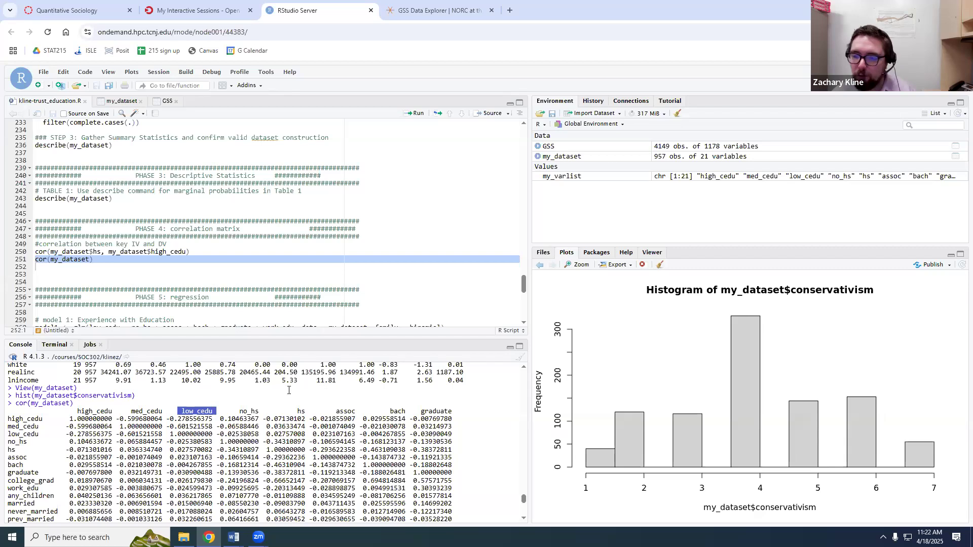
pyautogui.click(199, 415)
pyautogui.moveTo(174, 412); pyautogui.dragTo(216, 412)
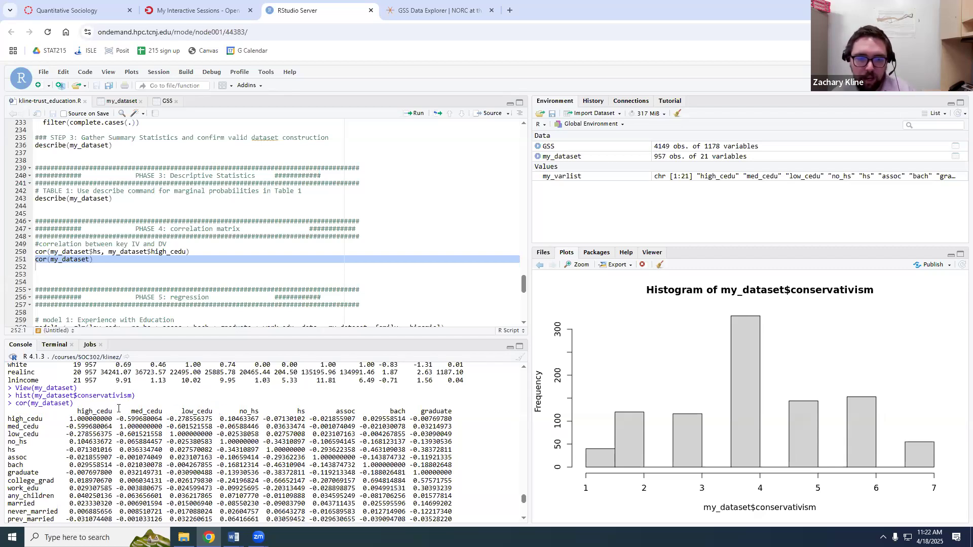
pyautogui.doubleClick(82, 411)
pyautogui.click(181, 414)
pyautogui.moveTo(127, 411); pyautogui.dragTo(216, 412)
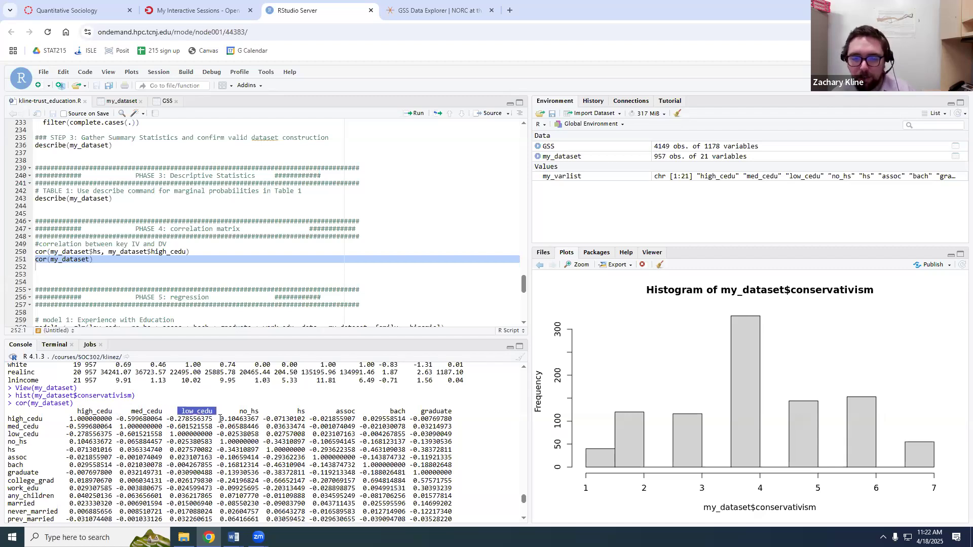
pyautogui.click(223, 412)
pyautogui.doubleClick(190, 412)
pyautogui.click(198, 411)
pyautogui.moveTo(177, 411); pyautogui.dragTo(218, 412)
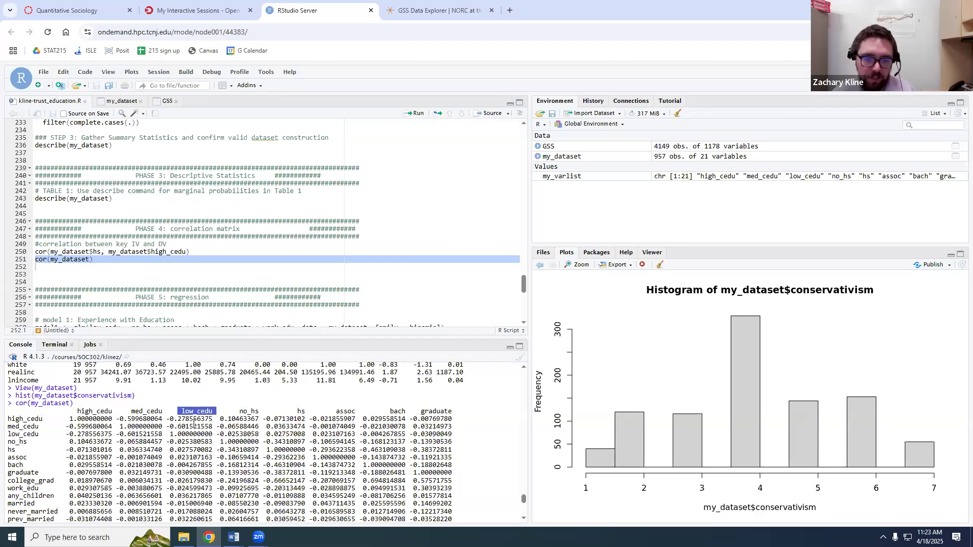
pyautogui.scroll(-1, 181, 427)
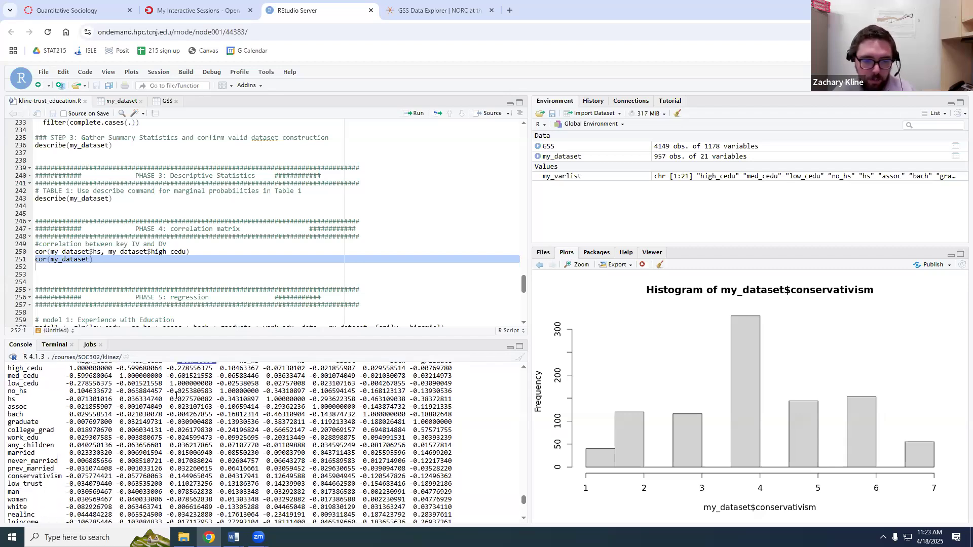
# - Examine the low_cedu column of the correlation matrix for its correlations with the education variables no_hs and graduate
pyautogui.moveTo(171, 395); pyautogui.dragTo(195, 392)
pyautogui.scroll(1, 194, 403)
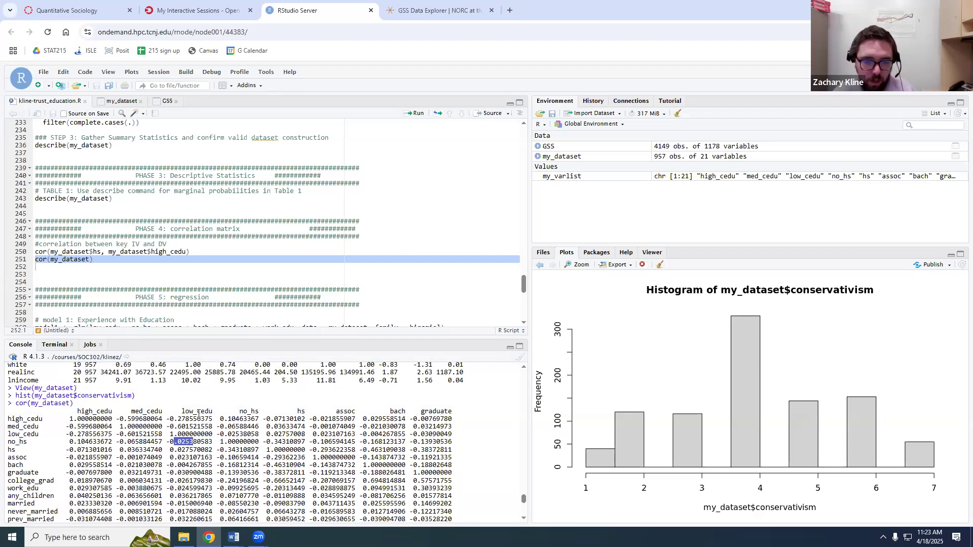
pyautogui.scroll(-1, 180, 431)
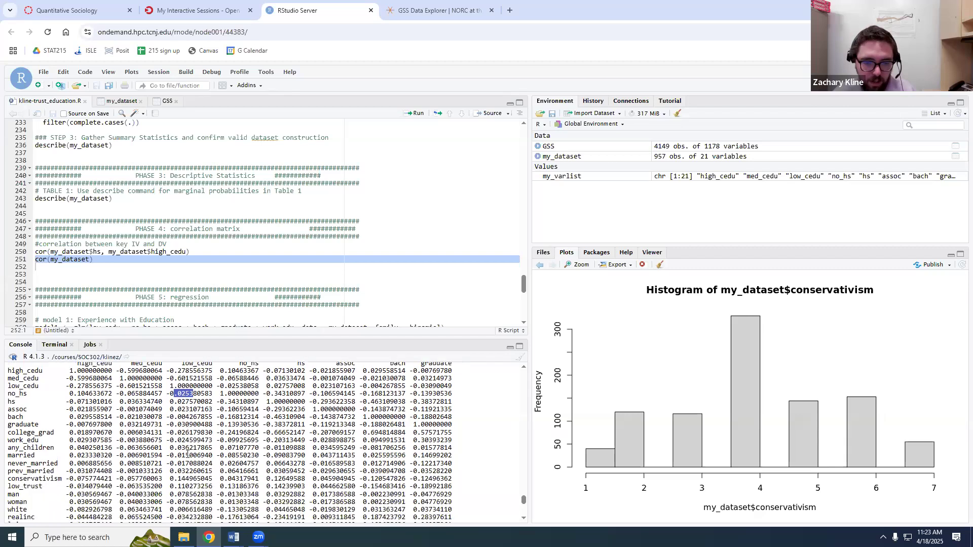
pyautogui.moveTo(171, 422); pyautogui.dragTo(197, 423)
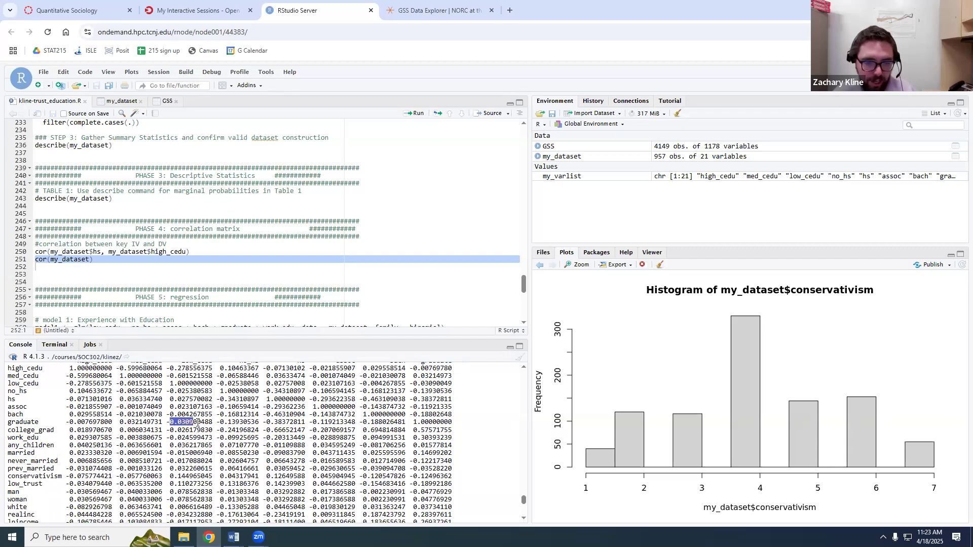
pyautogui.scroll(1, 187, 434)
pyautogui.scroll(-1, 177, 416)
pyautogui.moveTo(171, 391); pyautogui.dragTo(186, 391)
pyautogui.scroll(1, 200, 413)
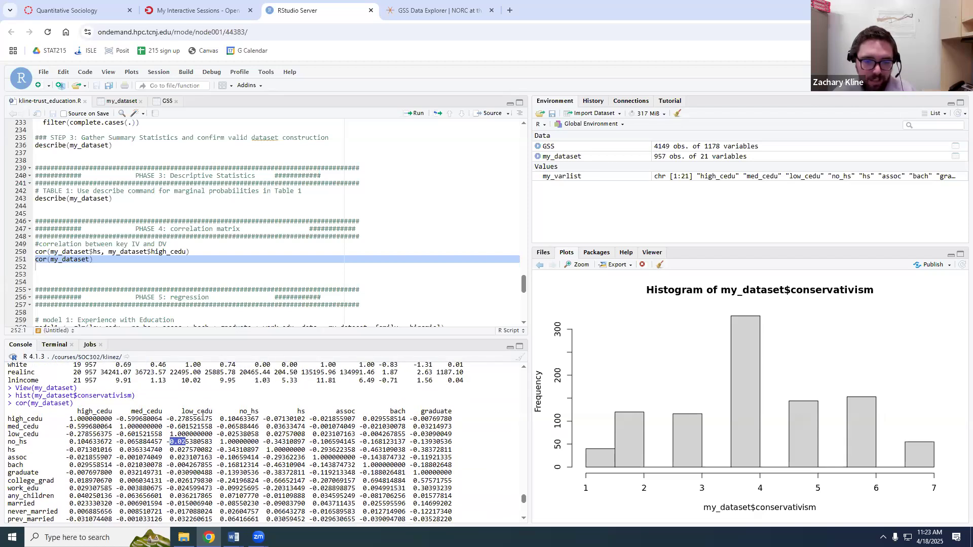
pyautogui.moveTo(170, 472); pyautogui.dragTo(208, 473)
pyautogui.moveTo(185, 411); pyautogui.dragTo(205, 411)
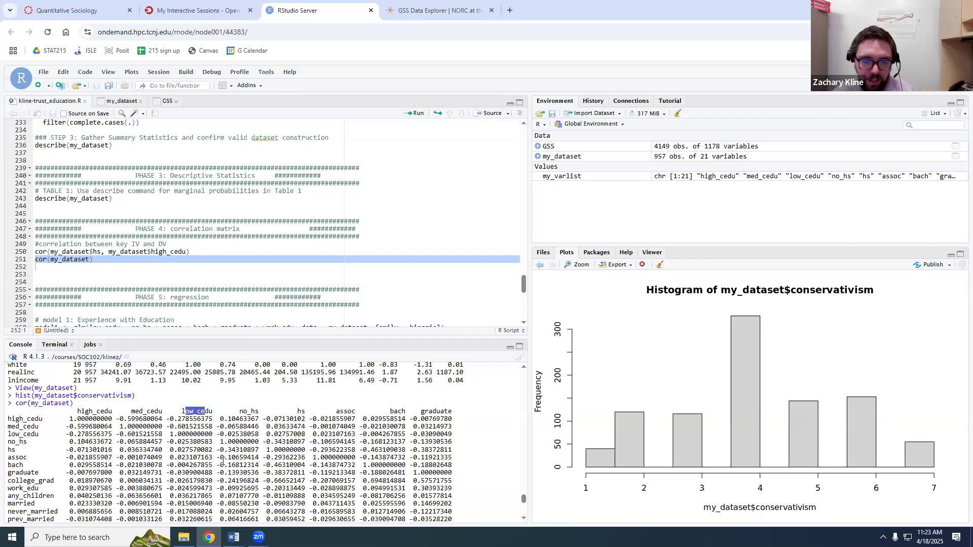
# - Examine the correlation between conservativism and low_cedu, checking the value against its row and column labels
pyautogui.scroll(-1, 208, 436)
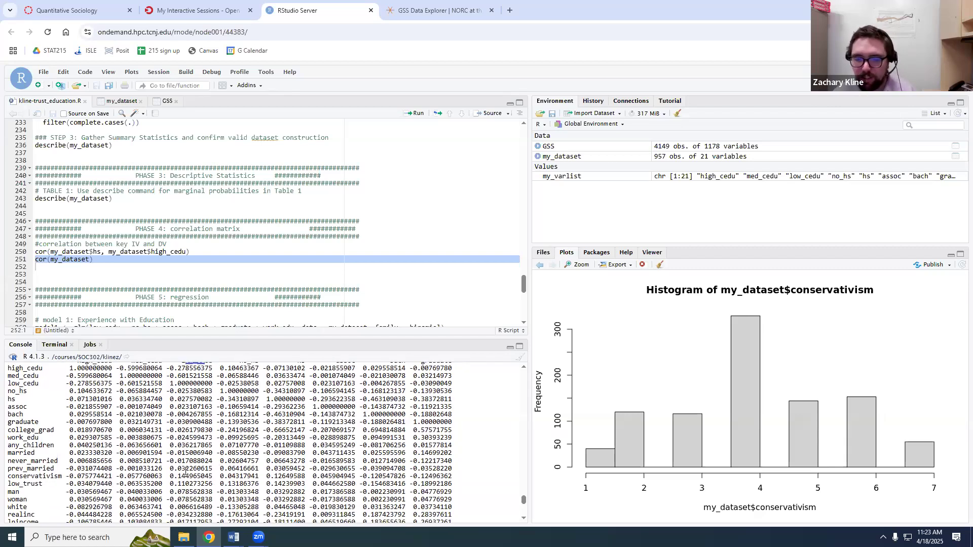
pyautogui.scroll(1, 193, 474)
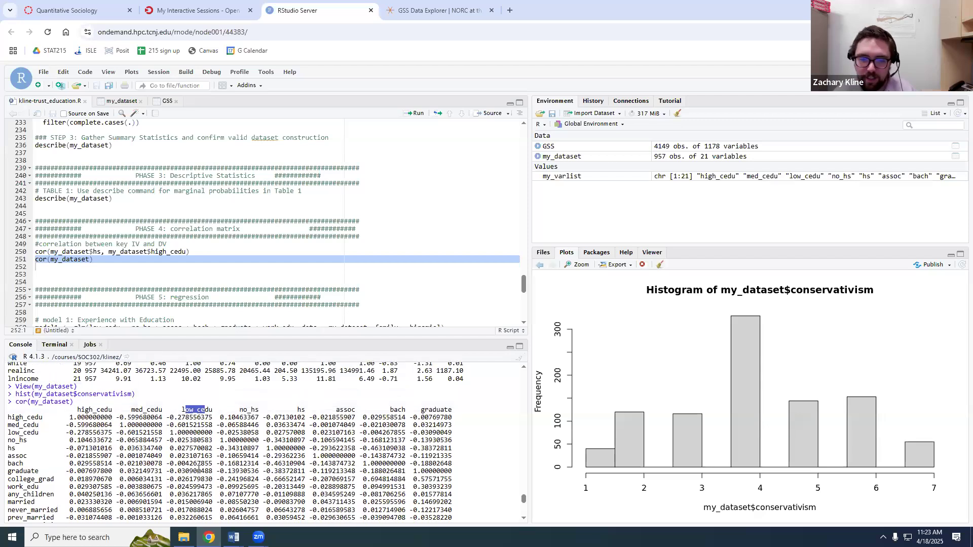
pyautogui.scroll(-1, 188, 428)
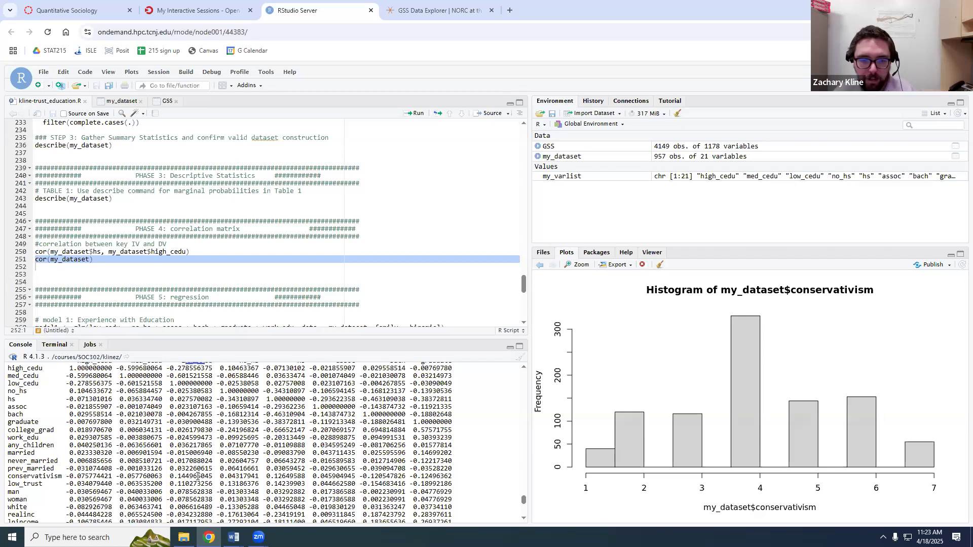
pyautogui.scroll(1, 202, 456)
pyautogui.scroll(-1, 201, 450)
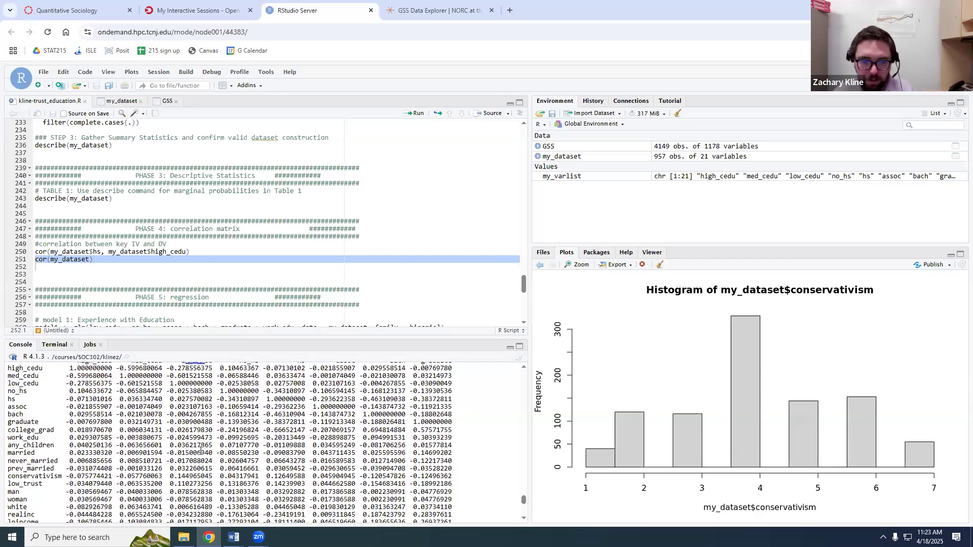
pyautogui.tripleClick(190, 476)
pyautogui.doubleClick(191, 477)
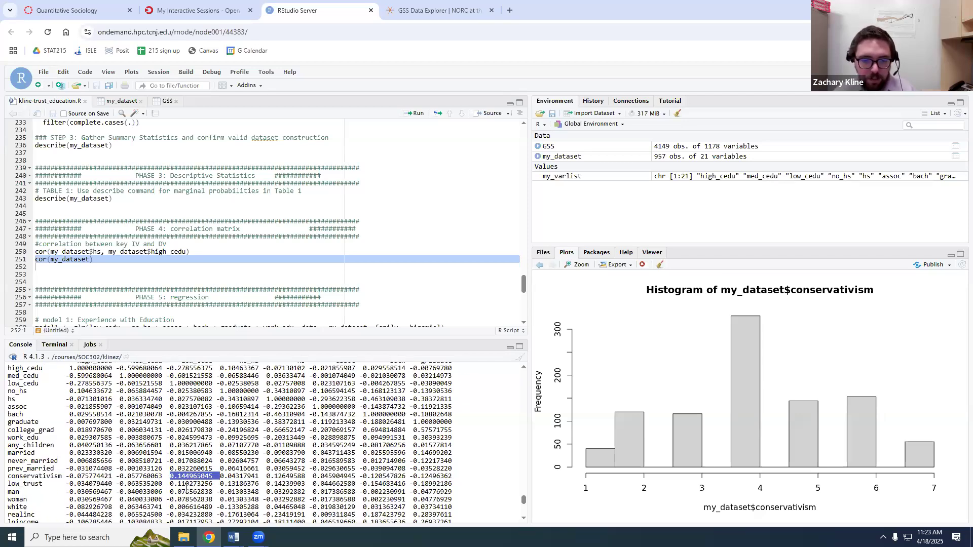
pyautogui.scroll(2, 192, 478)
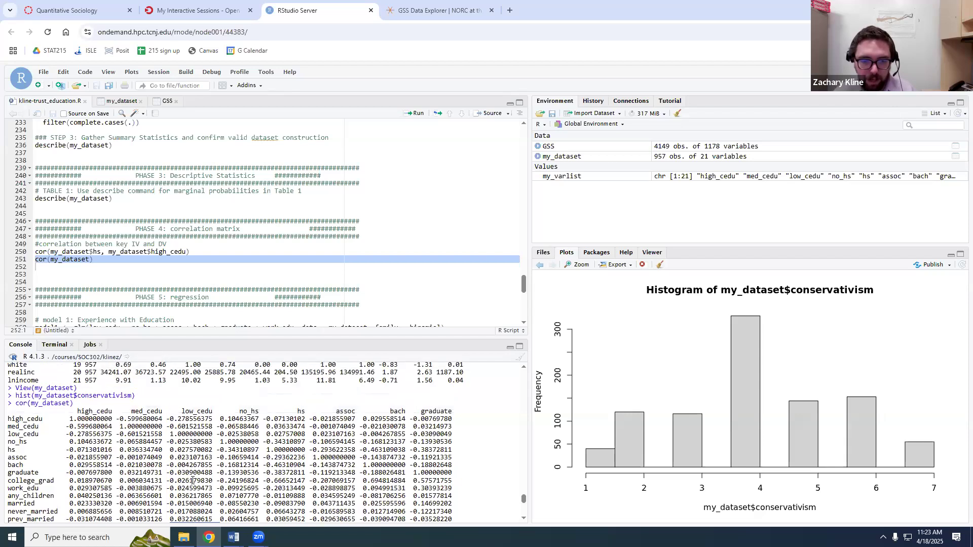
pyautogui.scroll(-2, 193, 479)
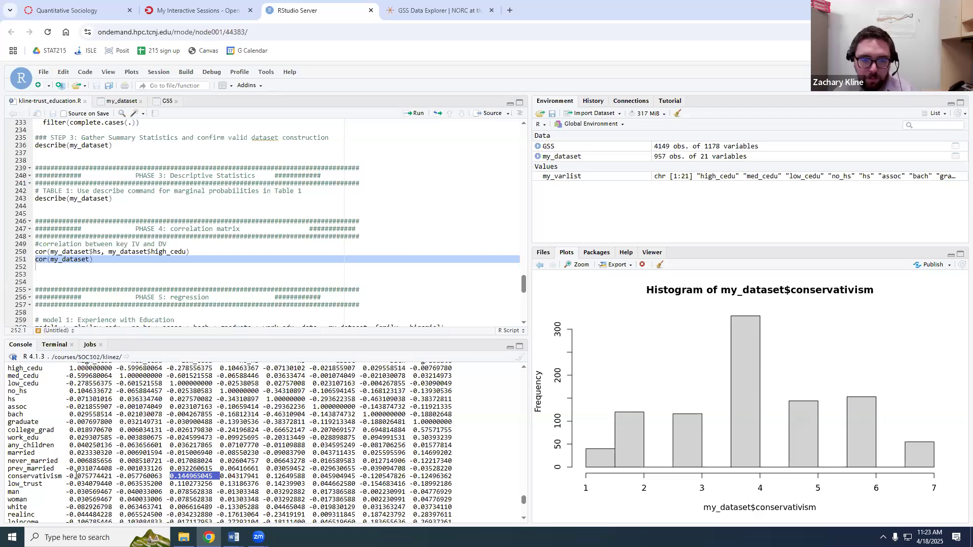
pyautogui.scroll(2, 181, 483)
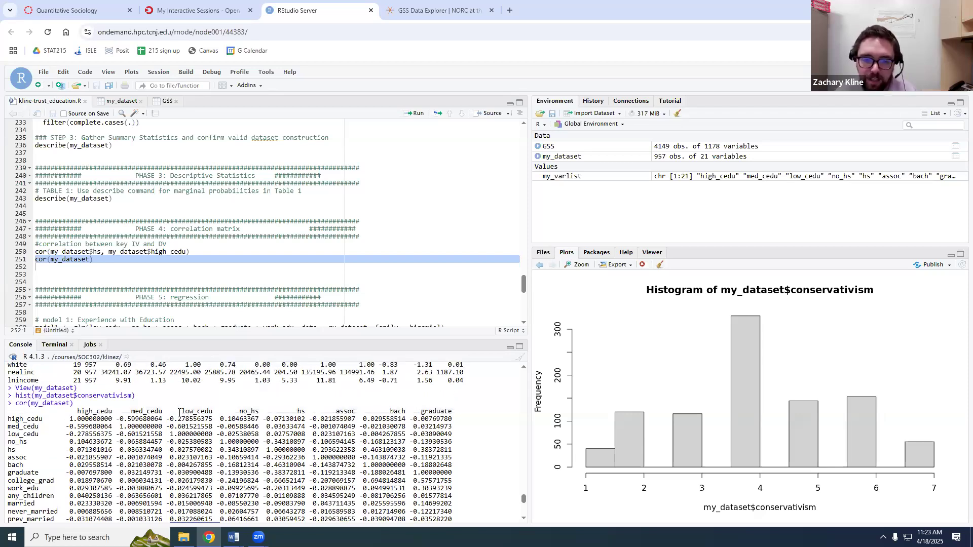
pyautogui.scroll(-2, 214, 408)
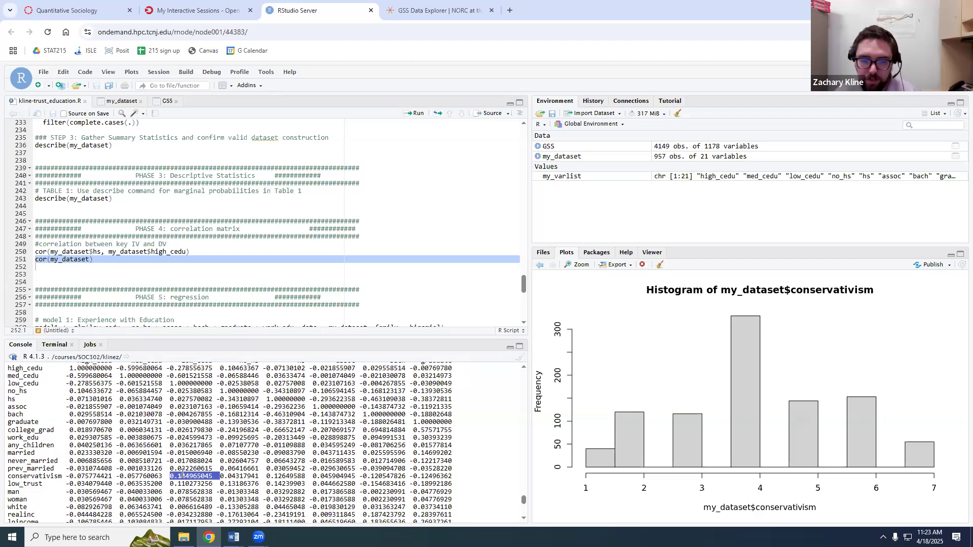
# - Examine the correlation between low_trust and low_cedu in the matrix output
pyautogui.moveTo(171, 484); pyautogui.dragTo(213, 485)
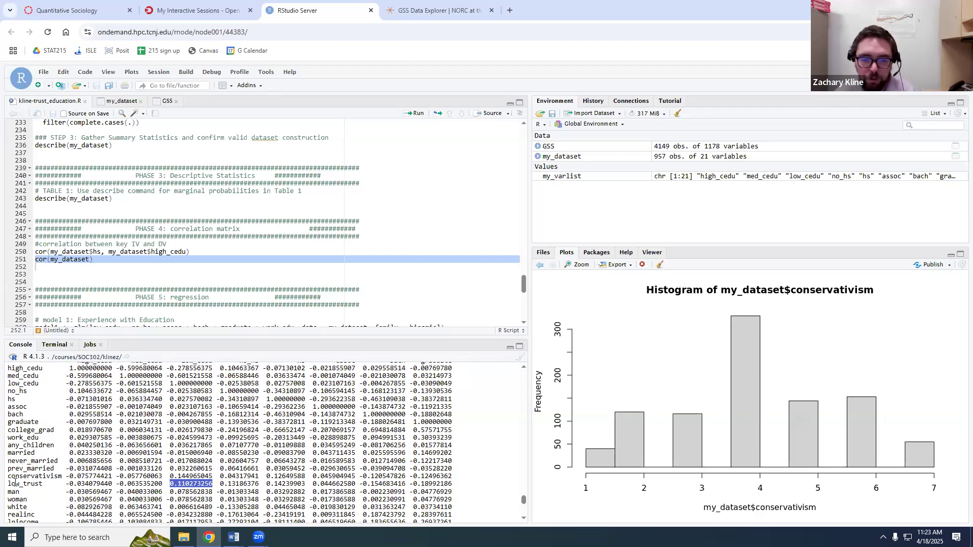
pyautogui.scroll(1, 127, 485)
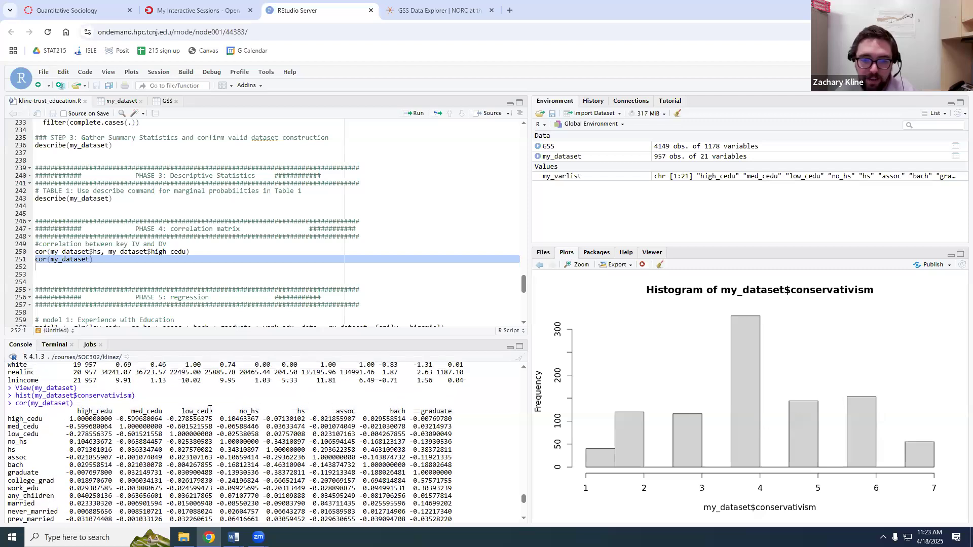
pyautogui.scroll(1, 152, 471)
pyautogui.scroll(-2, 176, 460)
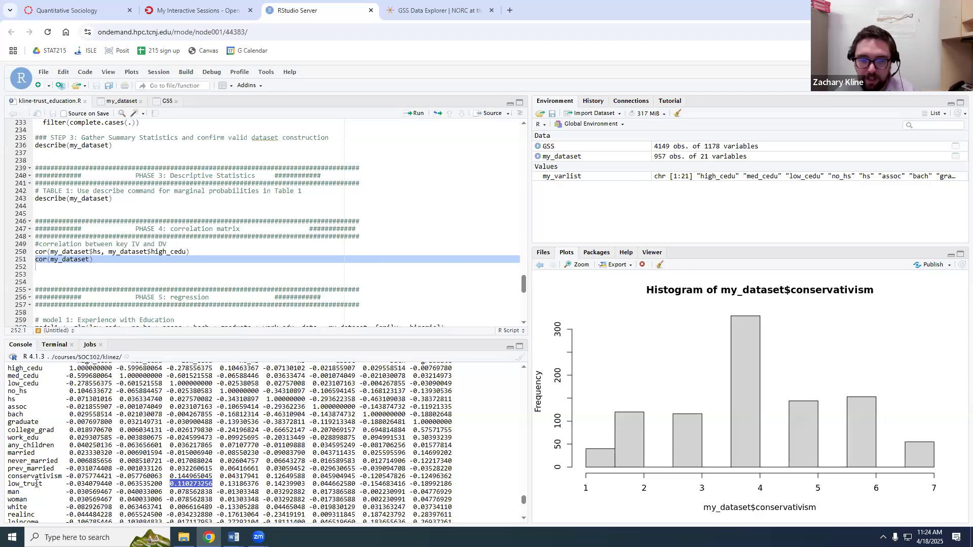
pyautogui.scroll(2, 142, 502)
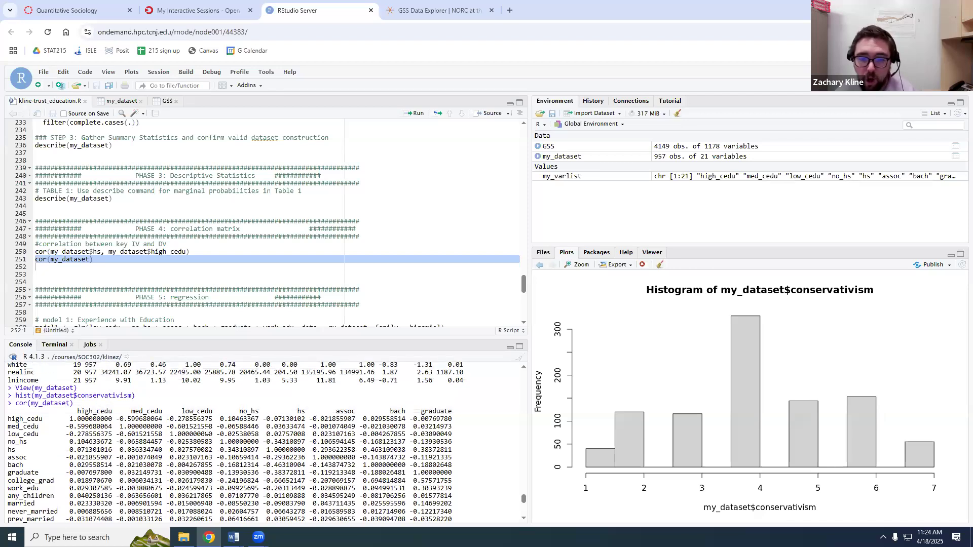
pyautogui.scroll(-2, 229, 436)
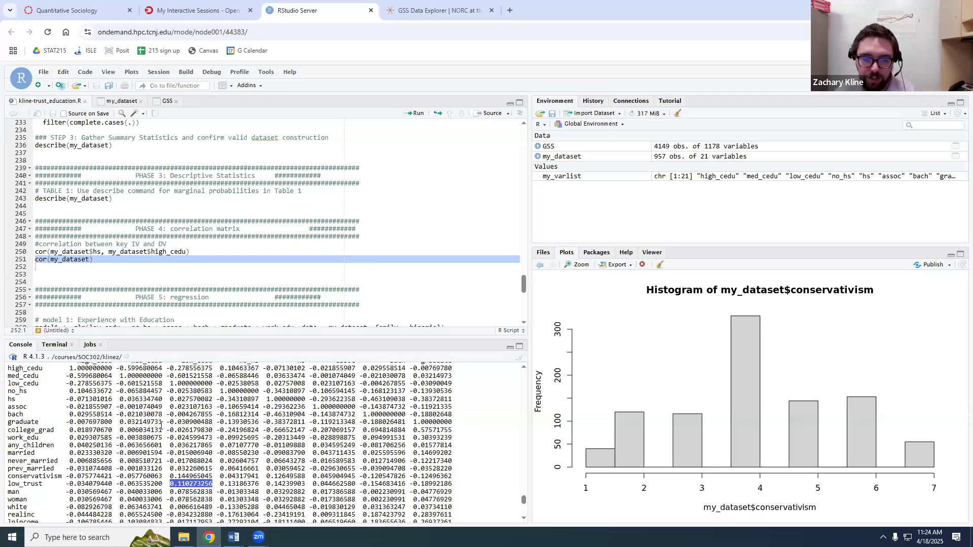
# - Compare the conservativism and low_trust correlations with low_cedu against each other
pyautogui.scroll(-2, 162, 428)
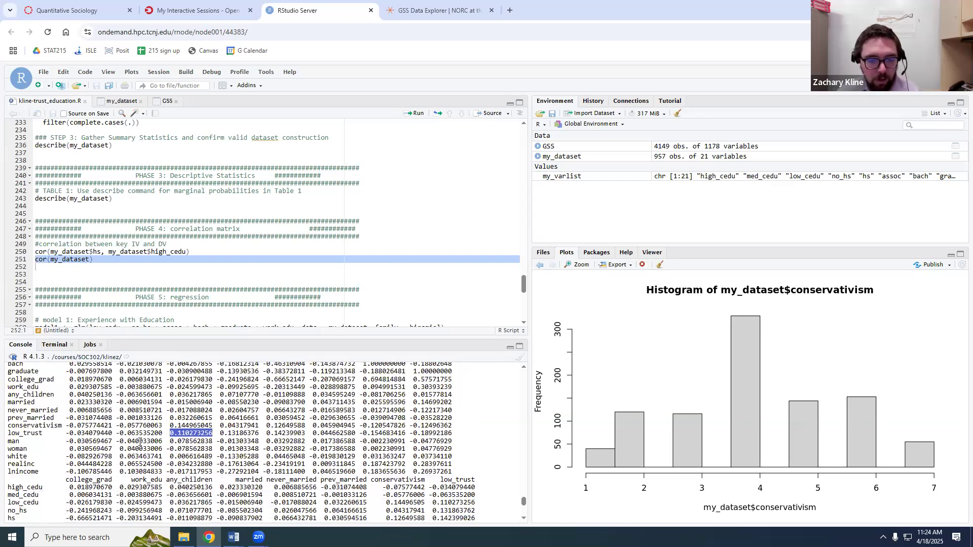
pyautogui.moveTo(46, 428); pyautogui.dragTo(194, 435)
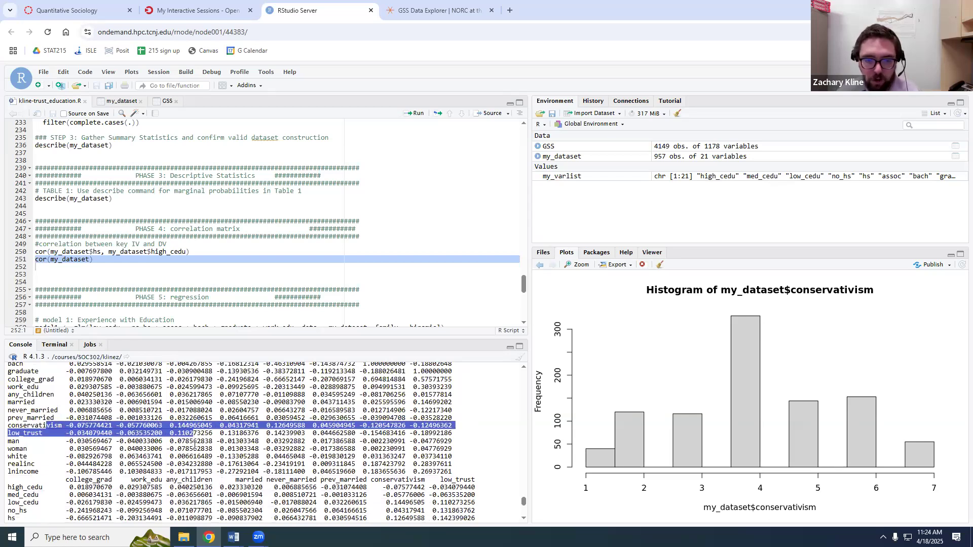
pyautogui.doubleClick(203, 432)
pyautogui.doubleClick(202, 427)
pyautogui.doubleClick(201, 432)
pyautogui.doubleClick(199, 427)
pyautogui.doubleClick(198, 432)
pyautogui.doubleClick(198, 427)
pyautogui.doubleClick(196, 433)
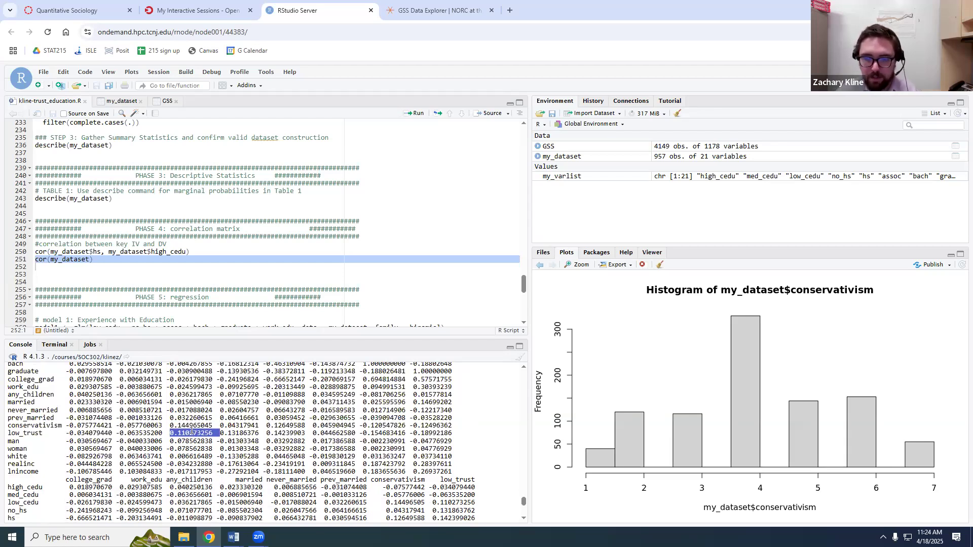
pyautogui.scroll(1, 192, 440)
pyautogui.scroll(2, 191, 443)
pyautogui.scroll(-1, 195, 425)
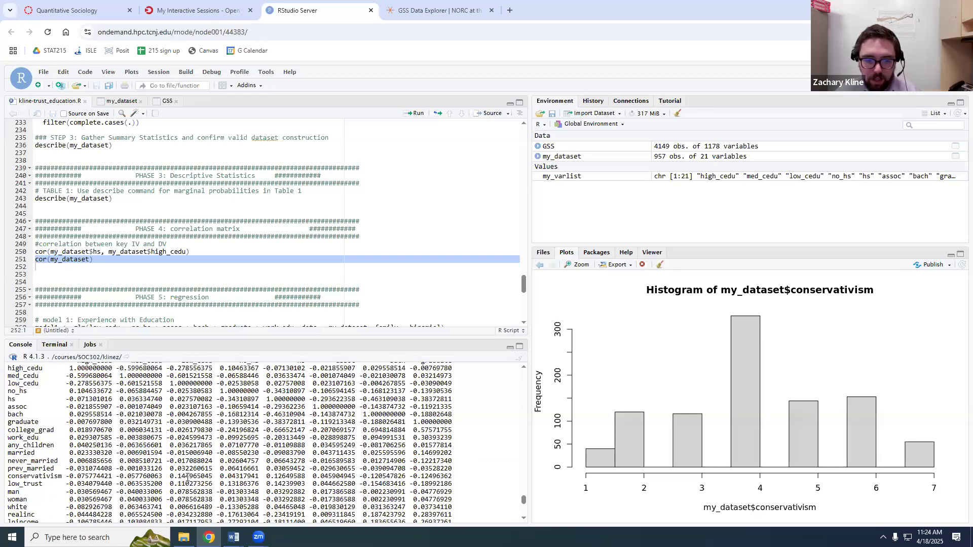
pyautogui.scroll(2, 197, 431)
pyautogui.scroll(-4, 196, 455)
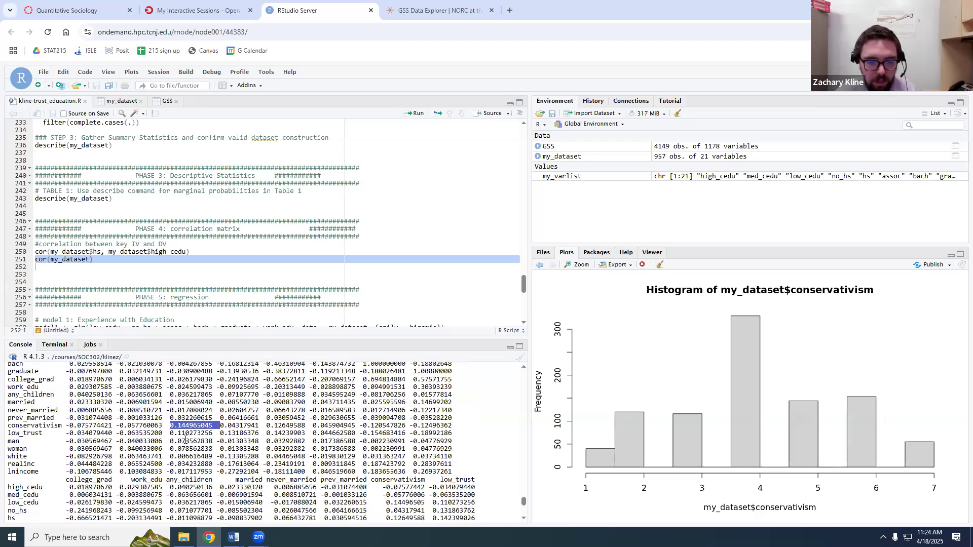
# - Compare the correlations of man and woman with low_cedu for size and sign
pyautogui.doubleClick(186, 442)
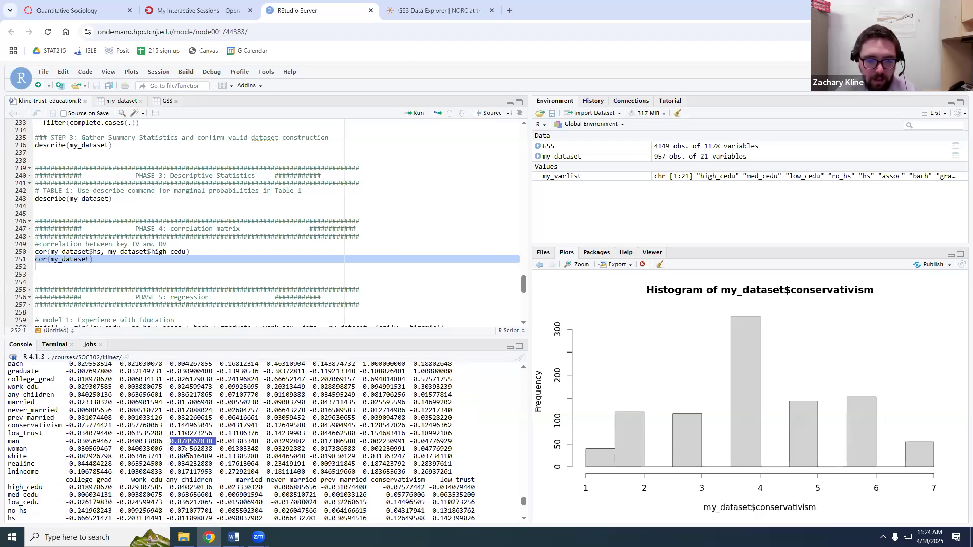
pyautogui.doubleClick(189, 449)
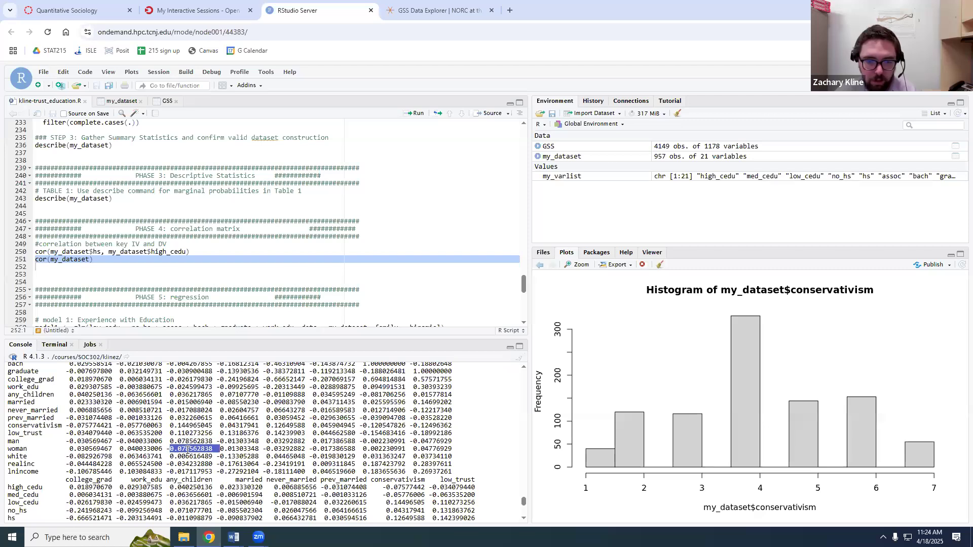
pyautogui.scroll(-2, 205, 458)
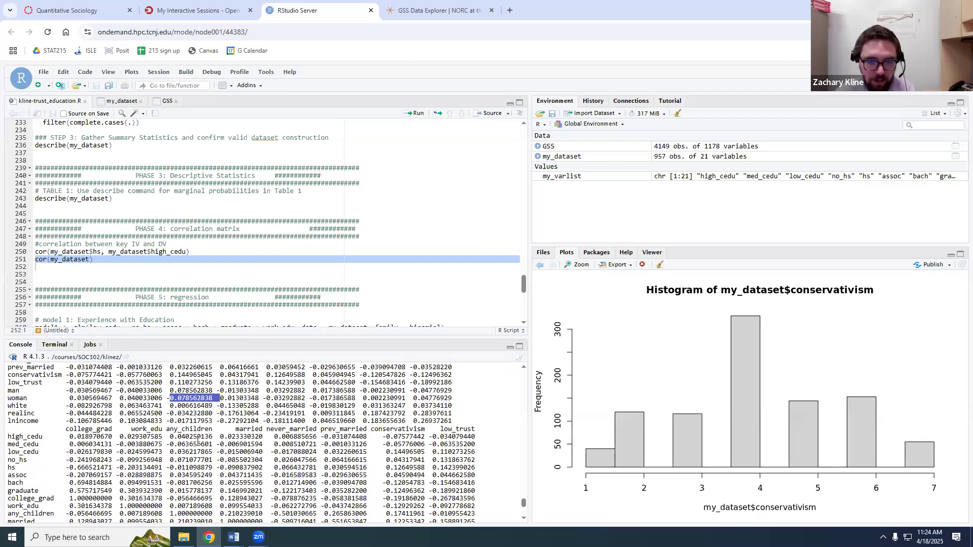
pyautogui.scroll(3, 160, 439)
pyautogui.scroll(-1, 175, 436)
pyautogui.scroll(1, 190, 433)
pyautogui.scroll(-1, 193, 433)
# - Look through the remaining column blocks of the correlation matrix, including the man, woman, white, realinc and lnincome columns
pyautogui.scroll(-5, 193, 433)
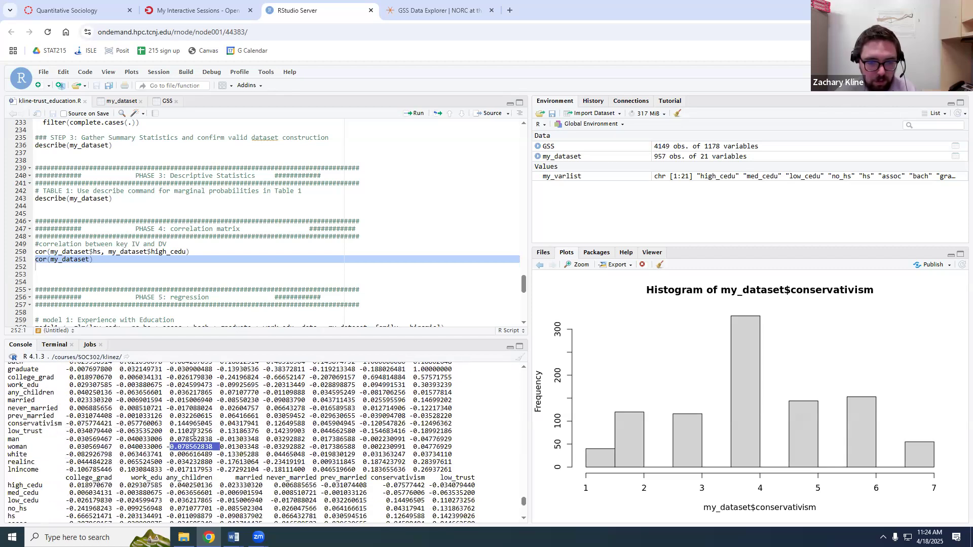
pyautogui.scroll(-9, 211, 451)
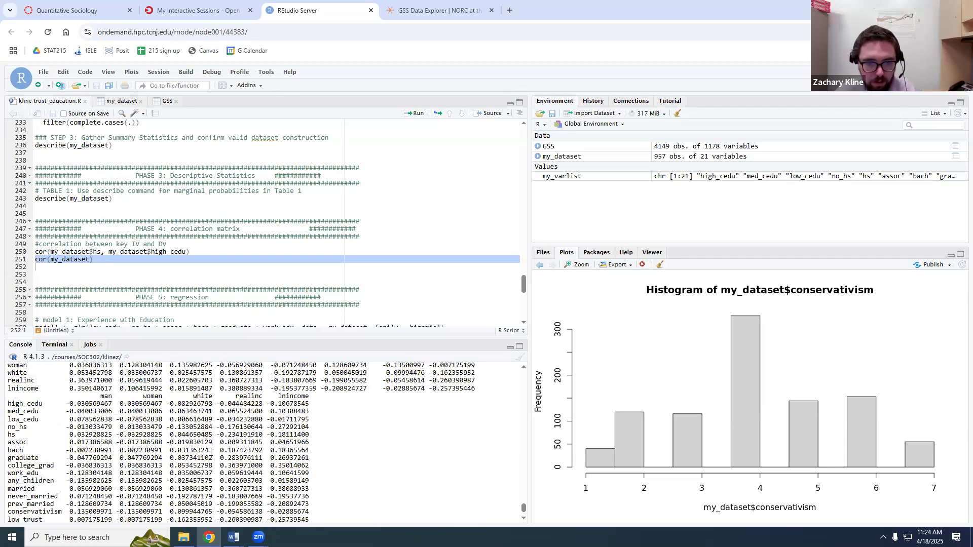
pyautogui.scroll(11, 150, 435)
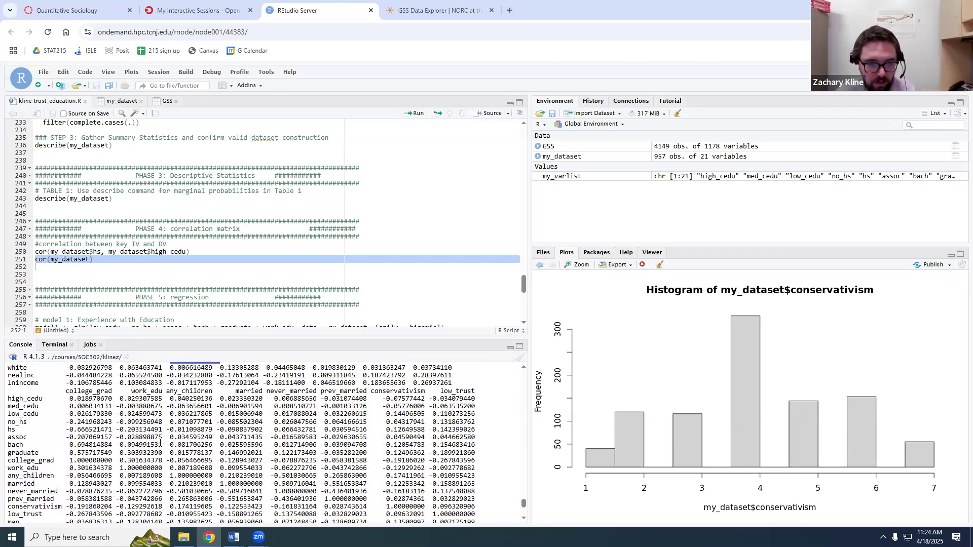
pyautogui.scroll(5, 66, 446)
pyautogui.scroll(-5, 65, 448)
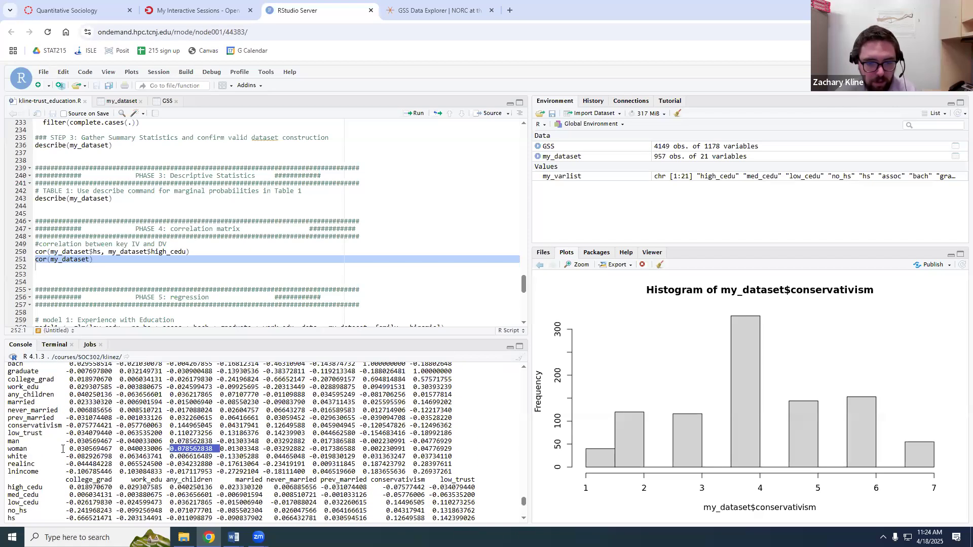
# - Check the rows of the first correlation matrix block against its column headings, from high_cedu to graduate
pyautogui.scroll(5, 63, 449)
pyautogui.scroll(-5, 100, 442)
pyautogui.scroll(2, 100, 442)
pyautogui.scroll(5, 152, 436)
pyautogui.scroll(-5, 198, 425)
pyautogui.scroll(5, 198, 426)
pyautogui.scroll(-5, 239, 421)
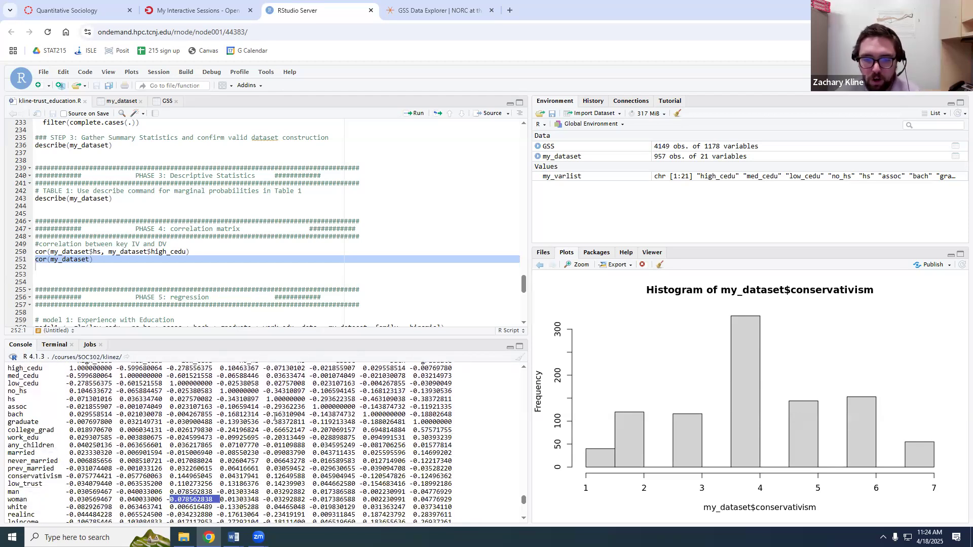
pyautogui.scroll(2, 274, 416)
pyautogui.scroll(-2, 269, 430)
# - Examine the correlation between assoc and no_hs among the education variables
pyautogui.moveTo(217, 399)
pyautogui.mouseDown()
pyautogui.moveTo(257, 401)
pyautogui.moveTo(217, 407)
pyautogui.moveTo(257, 416)
pyautogui.moveTo(217, 408)
pyautogui.mouseUp()
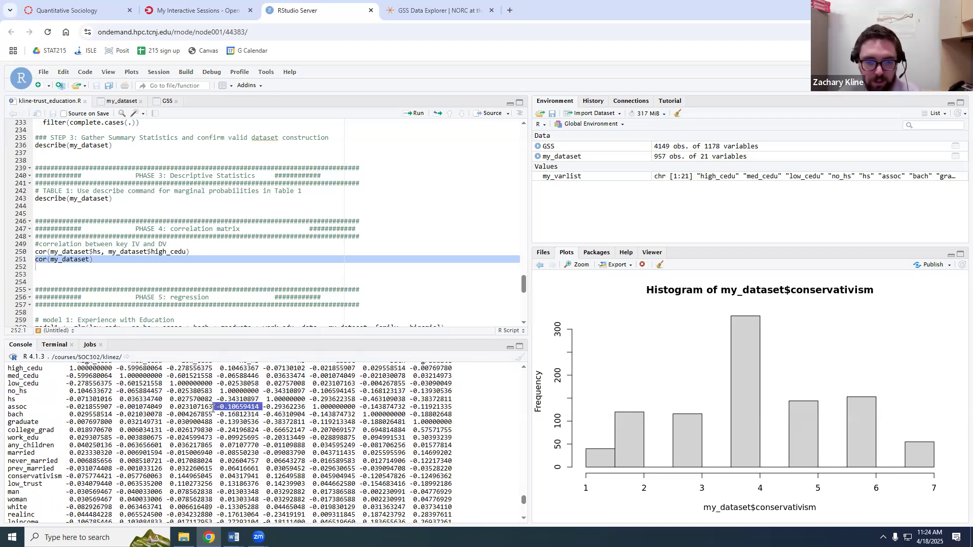
pyautogui.scroll(1, 228, 436)
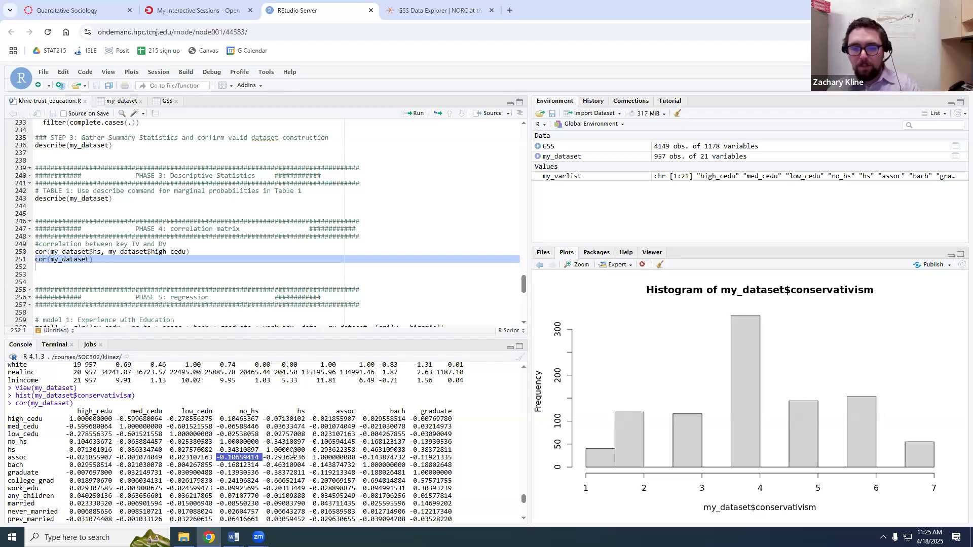
pyautogui.scroll(-1, 282, 452)
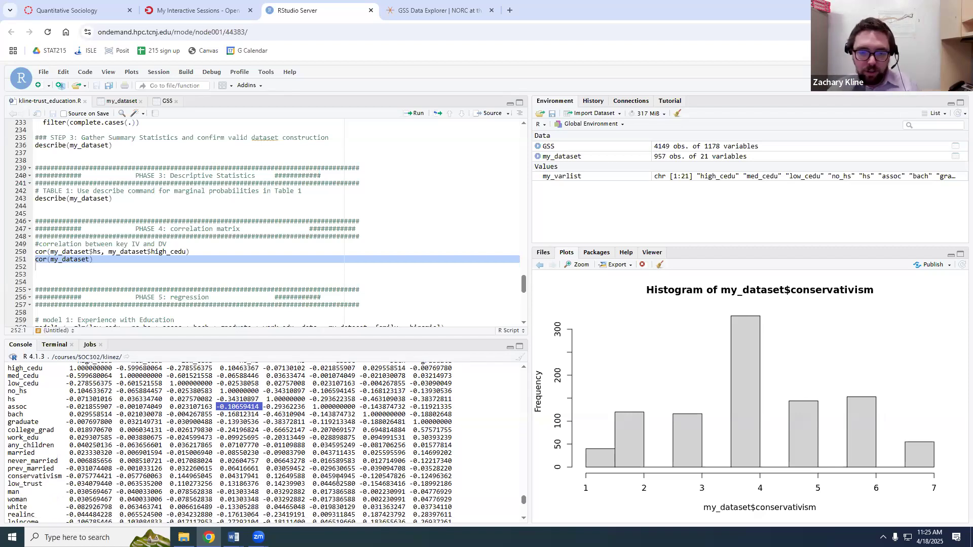
# - Trace the low_cedu column of the first correlation matrix block from its heading down to the lower variable rows
pyautogui.scroll(1, 338, 477)
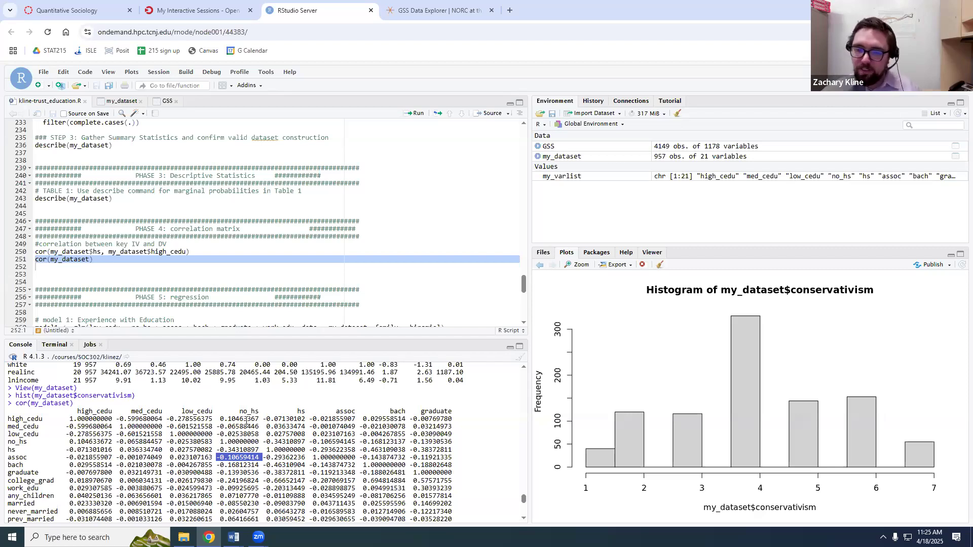
pyautogui.doubleClick(197, 412)
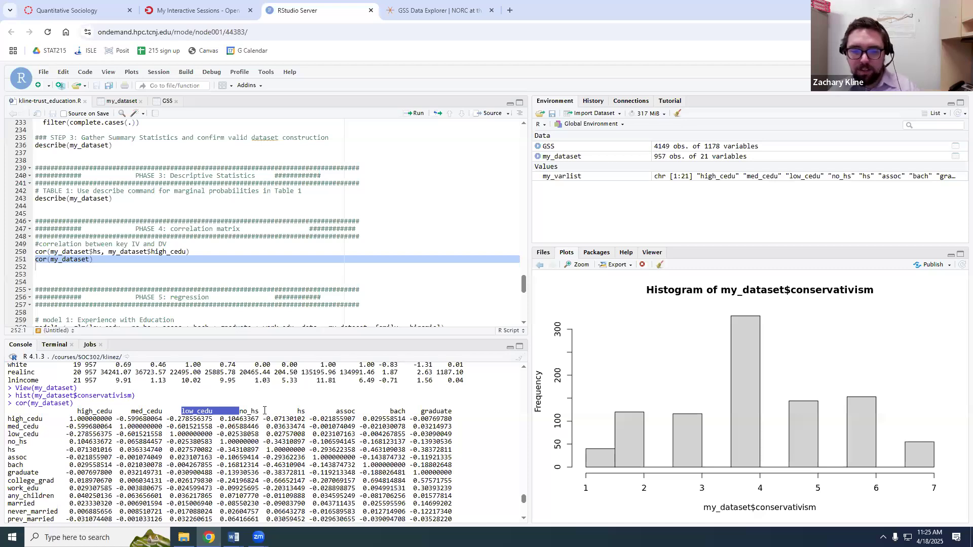
pyautogui.scroll(-1, 283, 431)
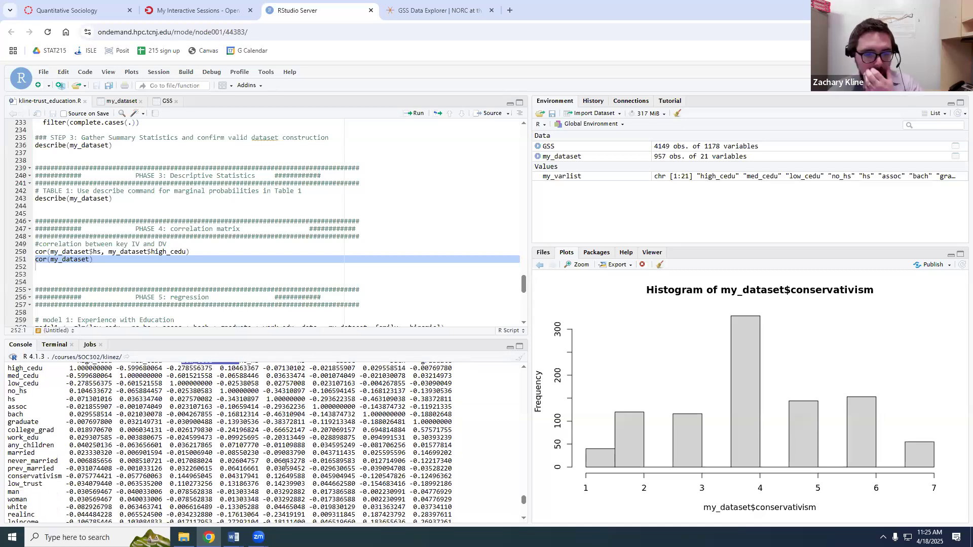
pyautogui.scroll(1, 286, 462)
pyautogui.doubleClick(188, 412)
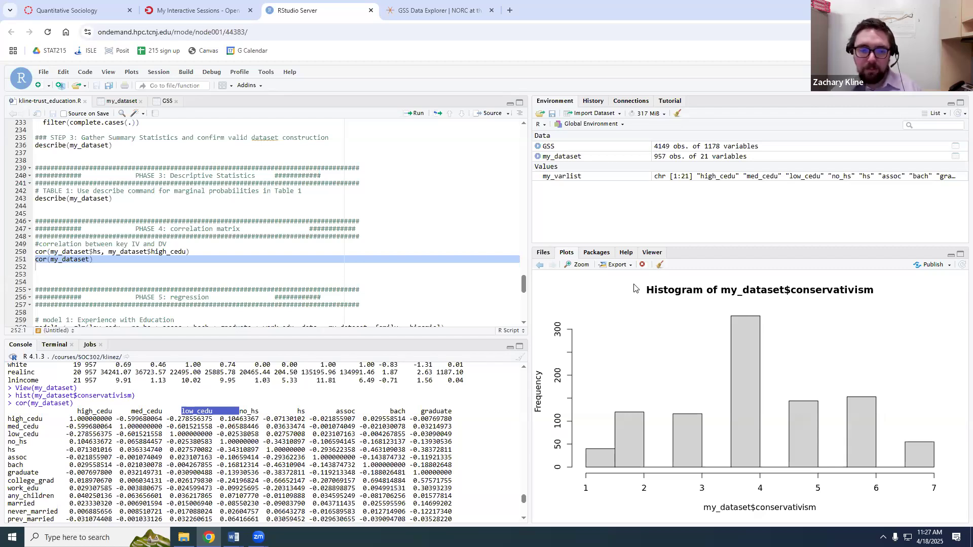
pyautogui.scroll(-1, 223, 451)
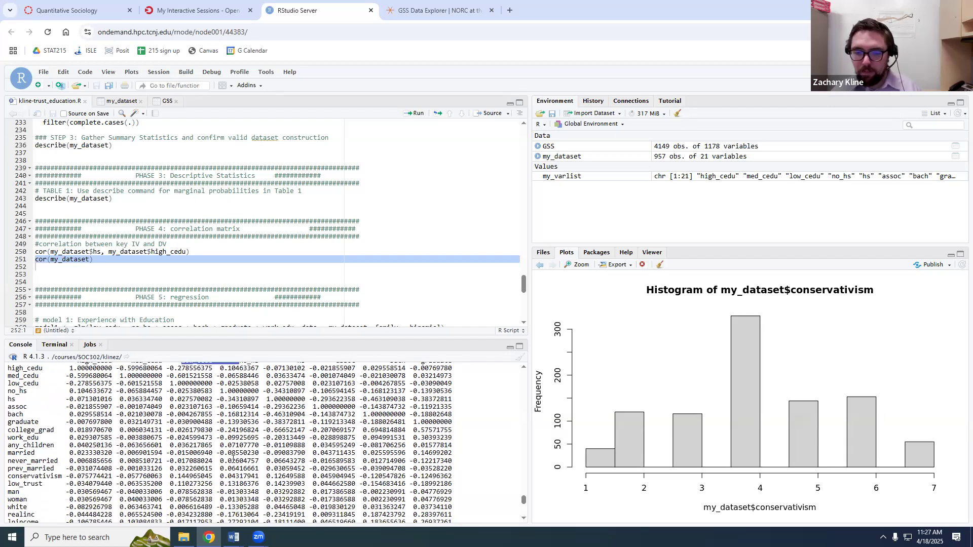
pyautogui.scroll(2, 225, 455)
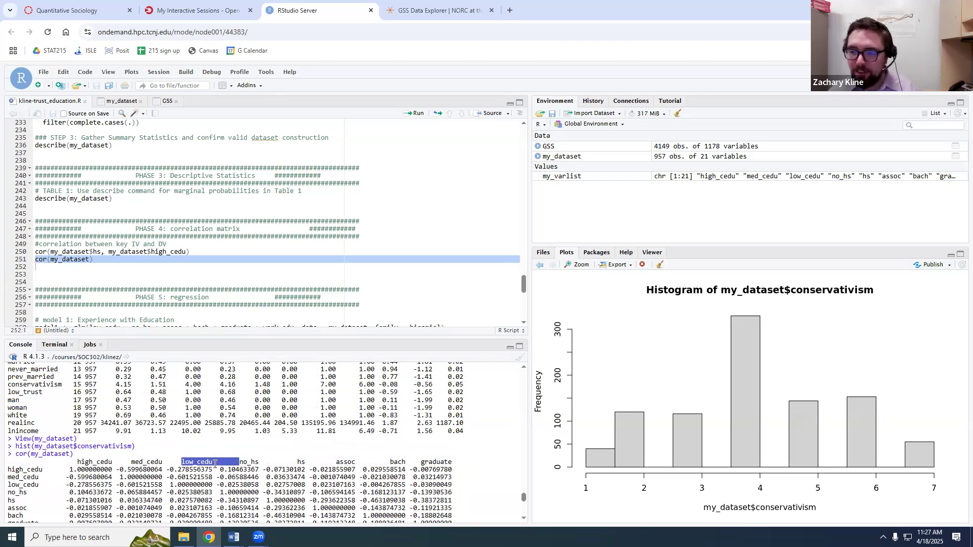
pyautogui.scroll(-4, 215, 468)
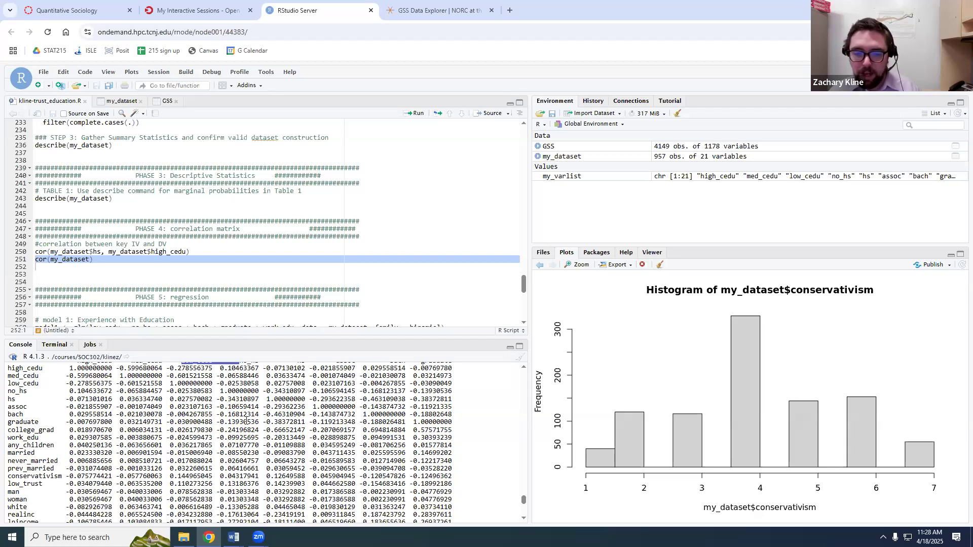
pyautogui.scroll(1, 285, 444)
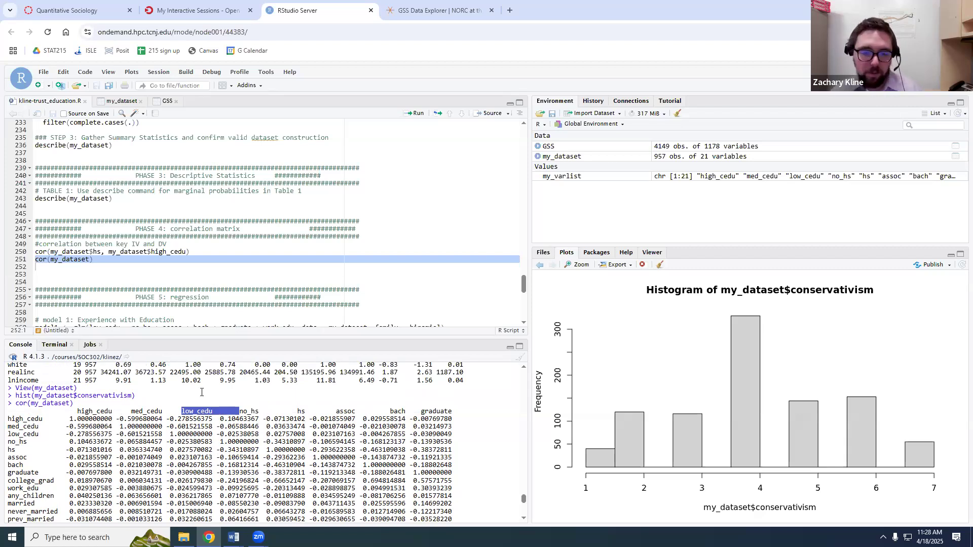
# - Locate the correlation between hs and realinc in the first correlation matrix block
pyautogui.scroll(-5, 218, 431)
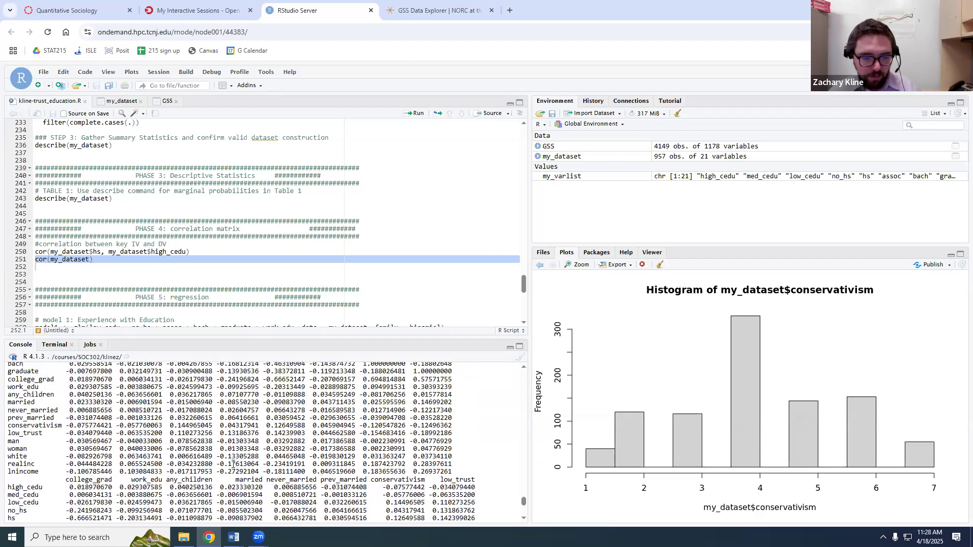
pyautogui.scroll(2, 227, 466)
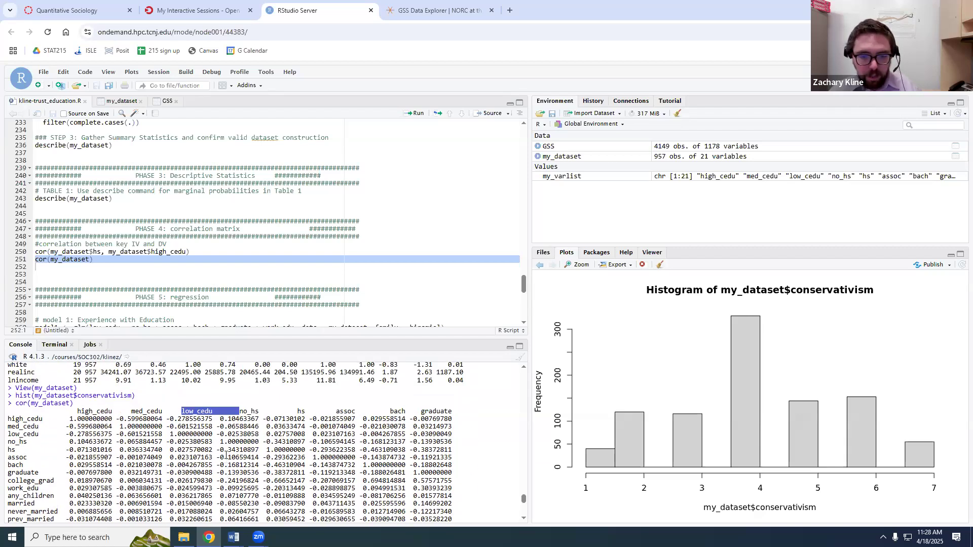
pyautogui.scroll(-2, 202, 446)
pyautogui.scroll(2, 213, 449)
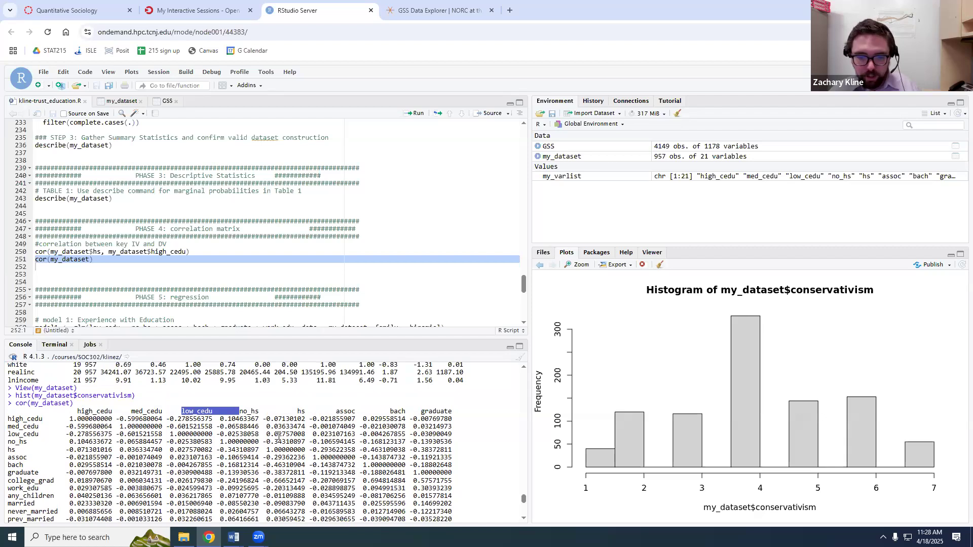
pyautogui.scroll(-4, 279, 453)
pyautogui.doubleClick(285, 464)
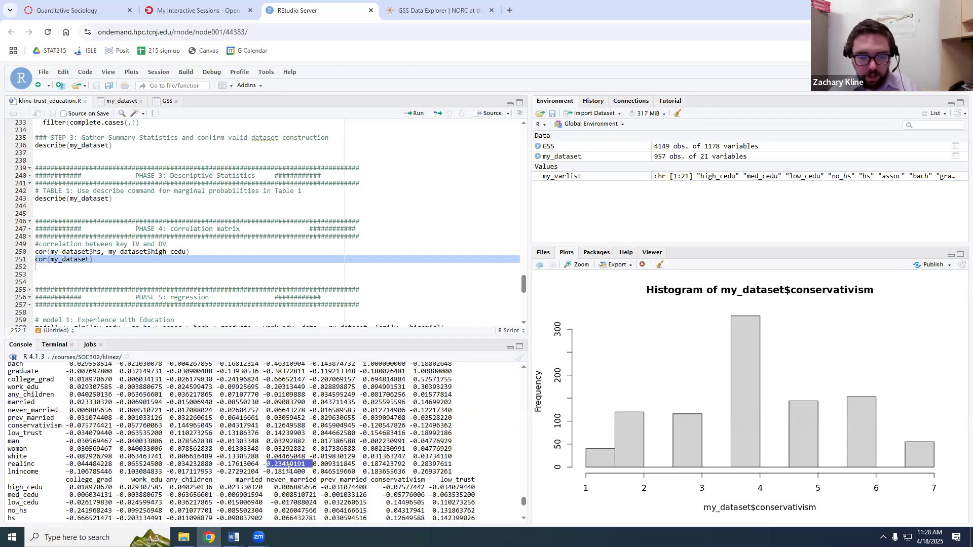
pyautogui.scroll(1, 285, 469)
pyautogui.scroll(-1, 285, 471)
pyautogui.moveTo(264, 465); pyautogui.dragTo(306, 465)
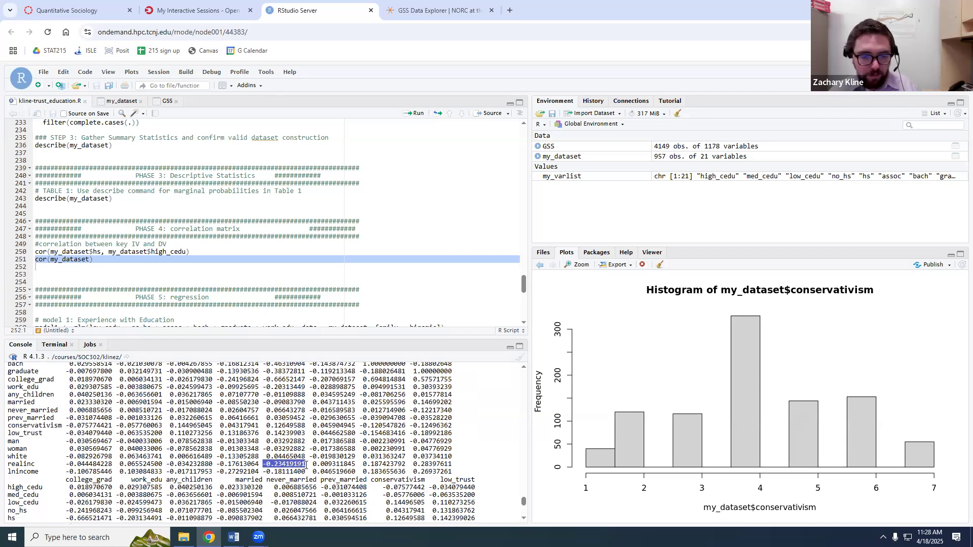
# - Check the marked realinc correlation against the hs column heading to interpret its size and sign
pyautogui.scroll(4, 242, 460)
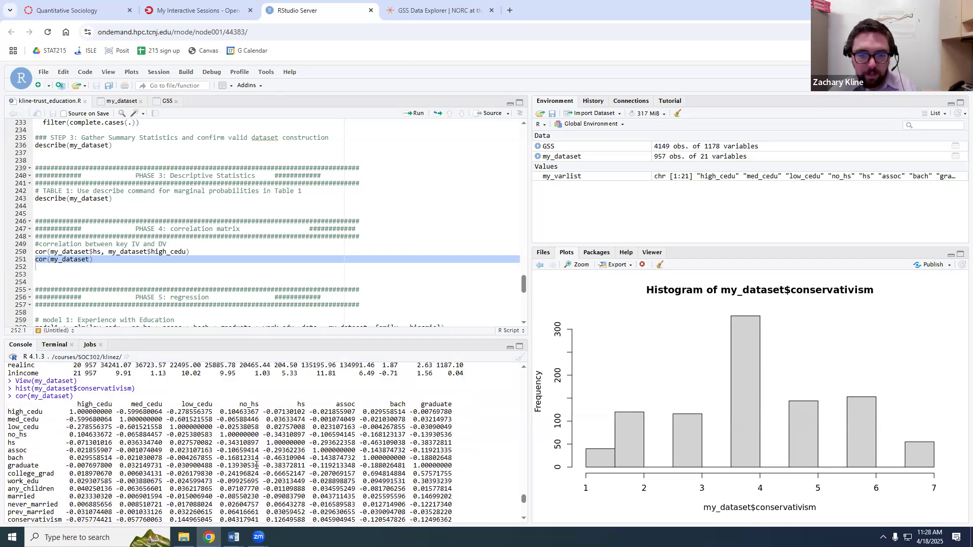
pyautogui.scroll(-3, 305, 418)
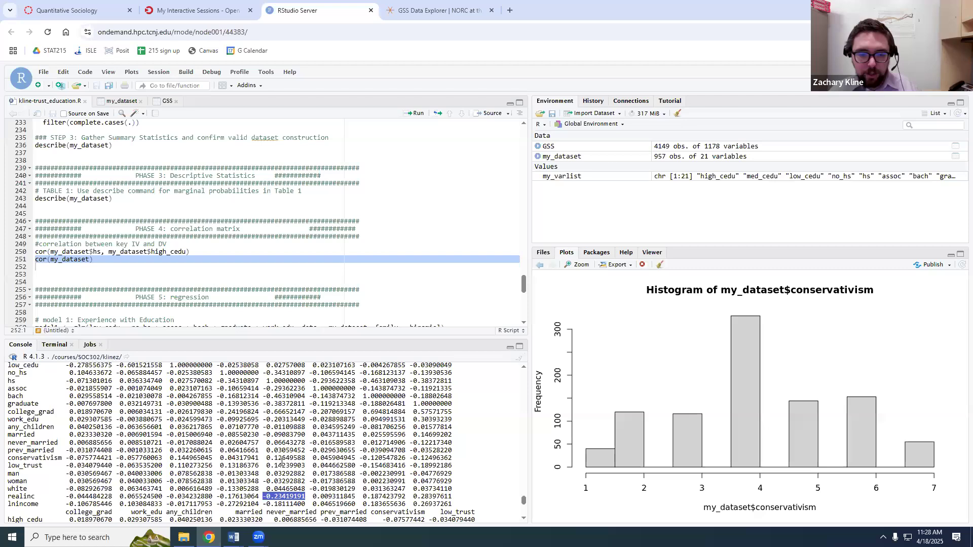
pyautogui.scroll(-2, 283, 465)
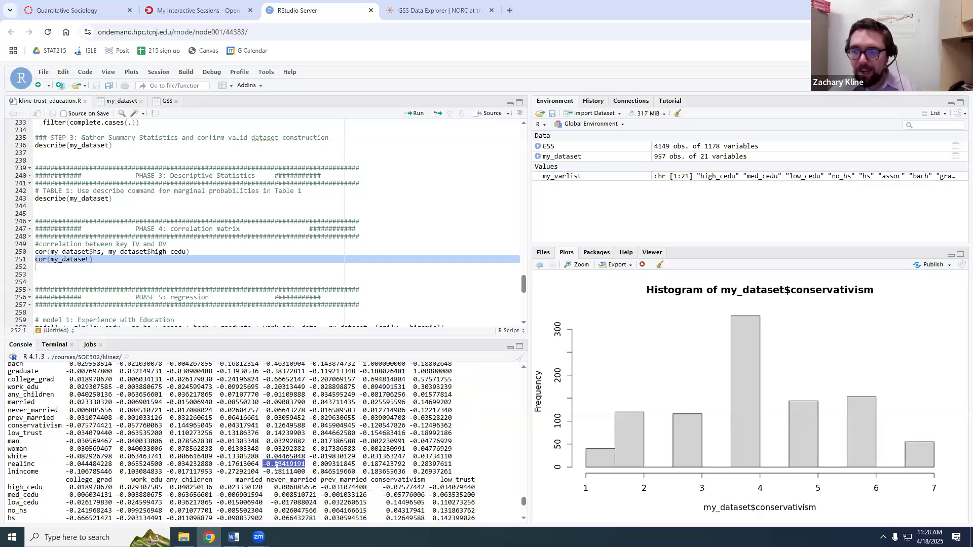
pyautogui.scroll(2, 276, 467)
pyautogui.scroll(-2, 283, 470)
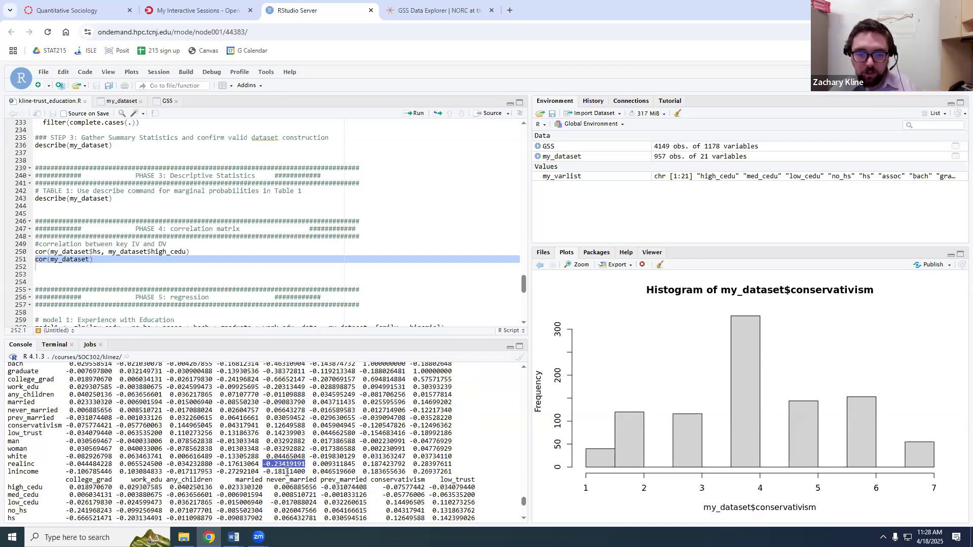
pyautogui.scroll(4, 288, 472)
pyautogui.scroll(-4, 115, 465)
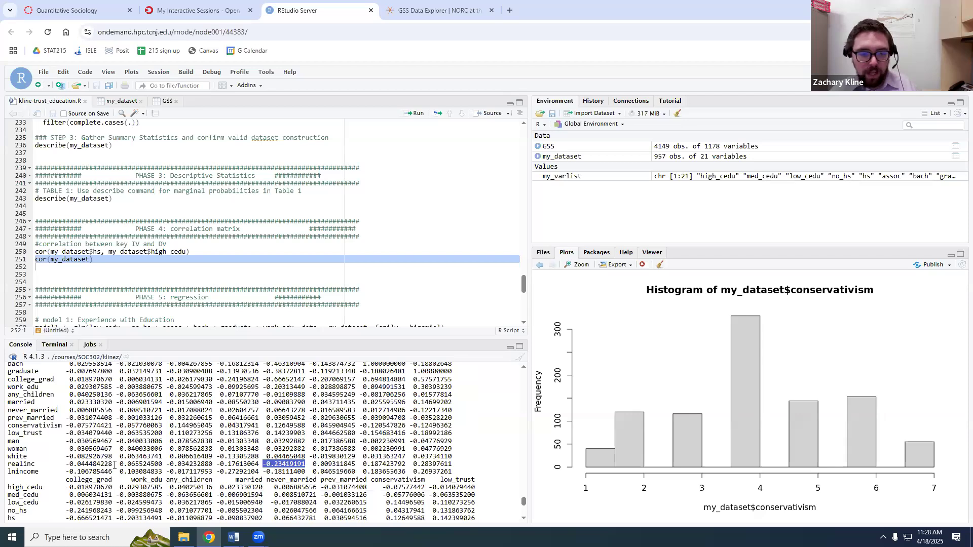
pyautogui.scroll(4, 276, 491)
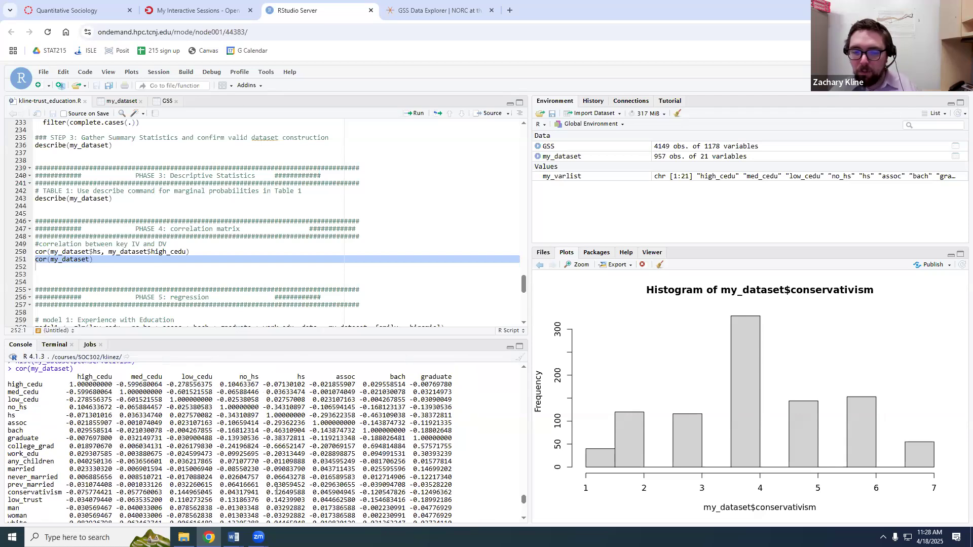
pyautogui.scroll(-2, 304, 434)
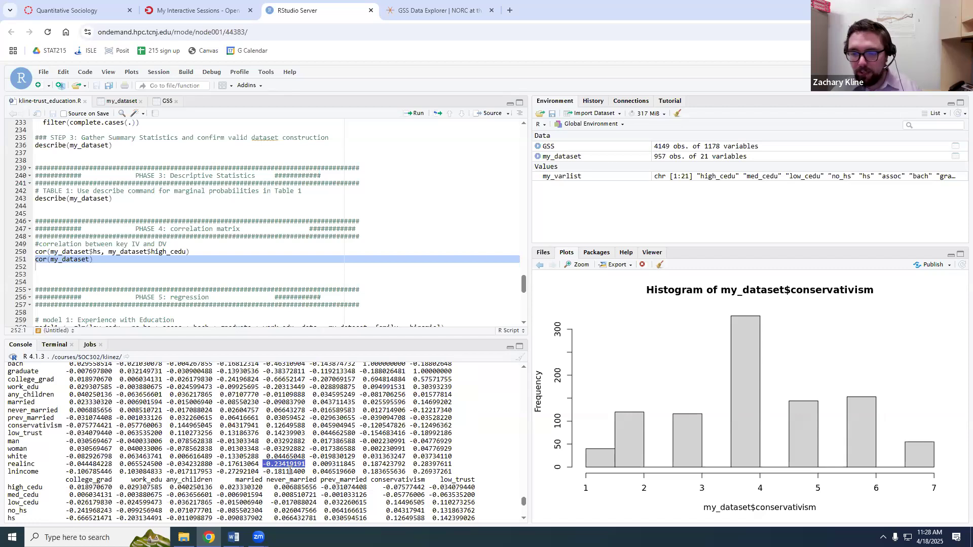
# - Examine the correlation between bach and realinc and check it against the column headings
pyautogui.moveTo(362, 465); pyautogui.dragTo(393, 464)
pyautogui.scroll(3, 395, 478)
pyautogui.scroll(-2, 392, 473)
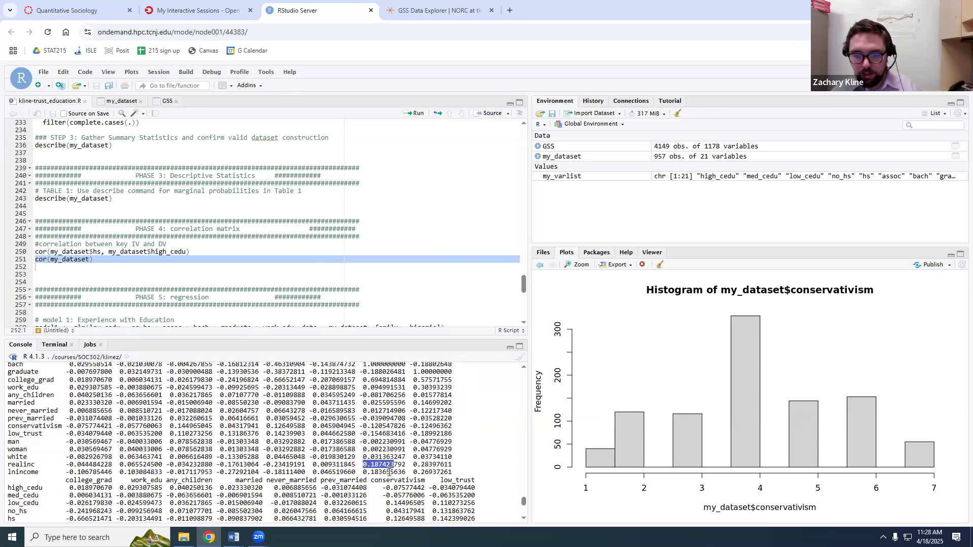
pyautogui.scroll(2, 330, 471)
pyautogui.scroll(-1, 346, 430)
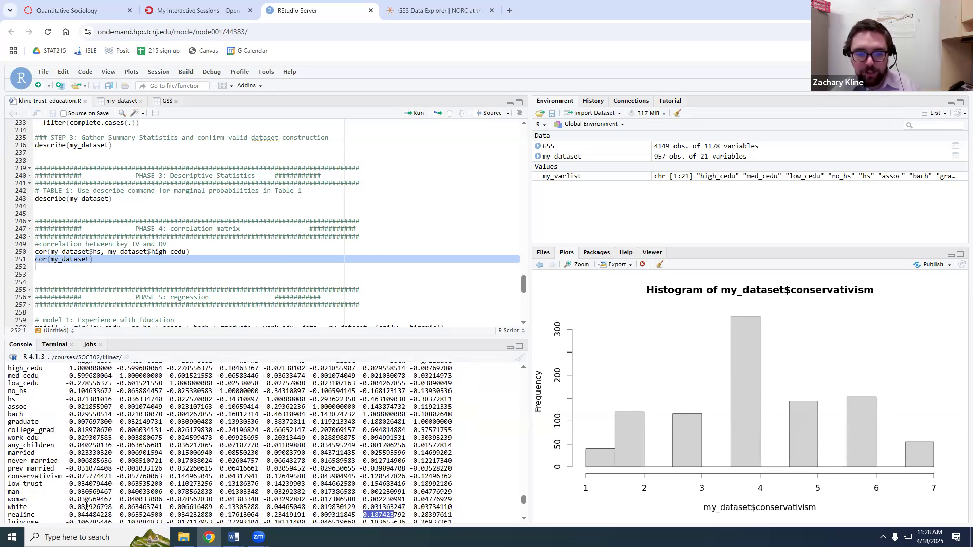
pyautogui.scroll(-1, 283, 507)
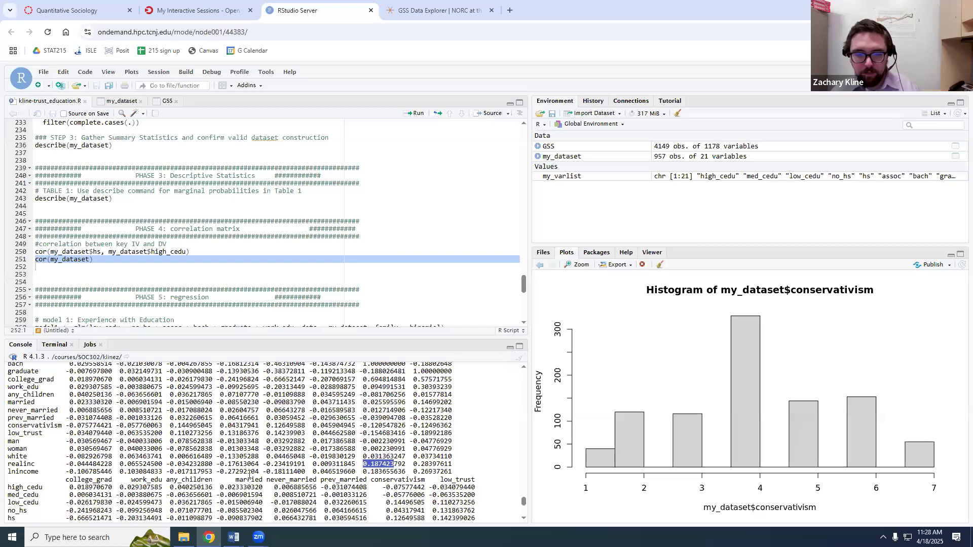
# - Examine the correlation between woman and work_edu in the second column block of the correlation matrix
pyautogui.scroll(-1, 249, 474)
pyautogui.scroll(-1, 165, 435)
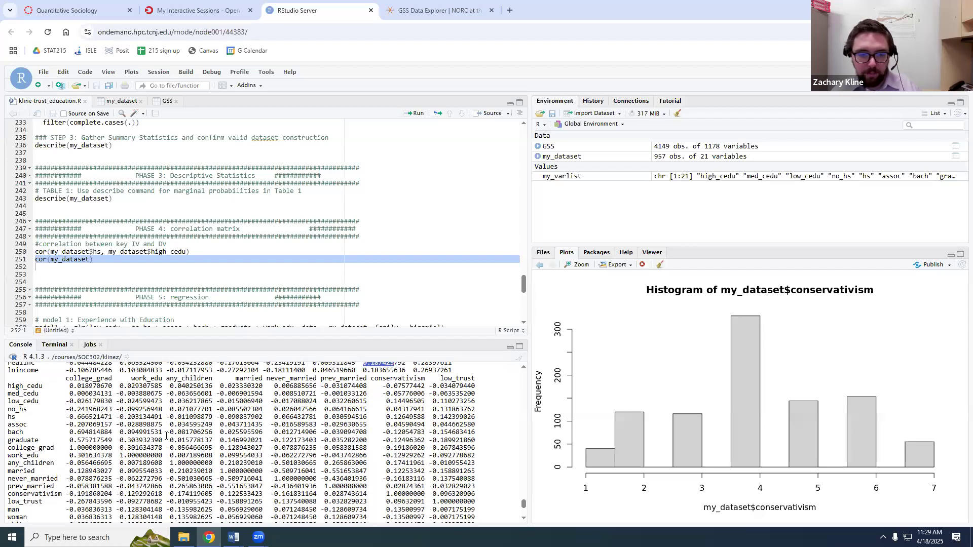
pyautogui.scroll(-1, 100, 427)
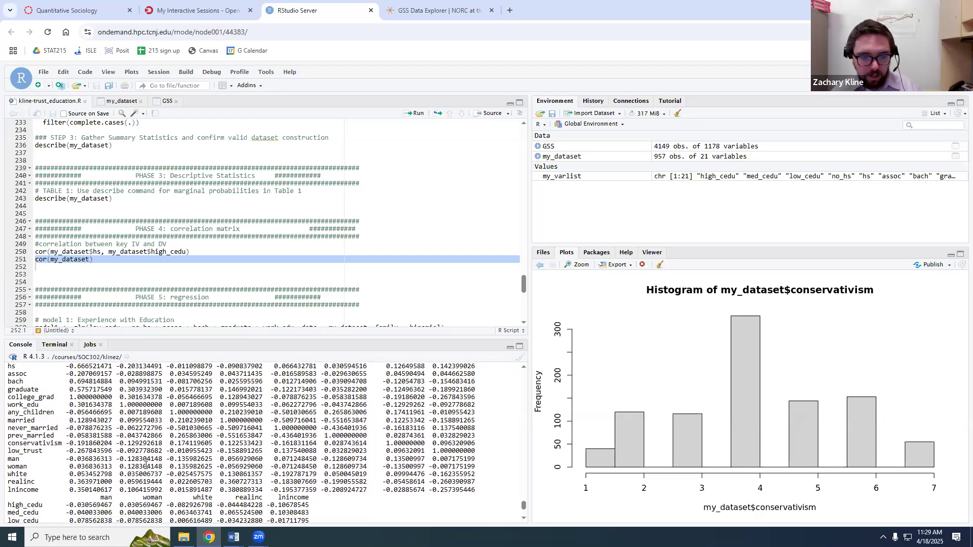
pyautogui.scroll(2, 146, 469)
pyautogui.scroll(-1, 140, 436)
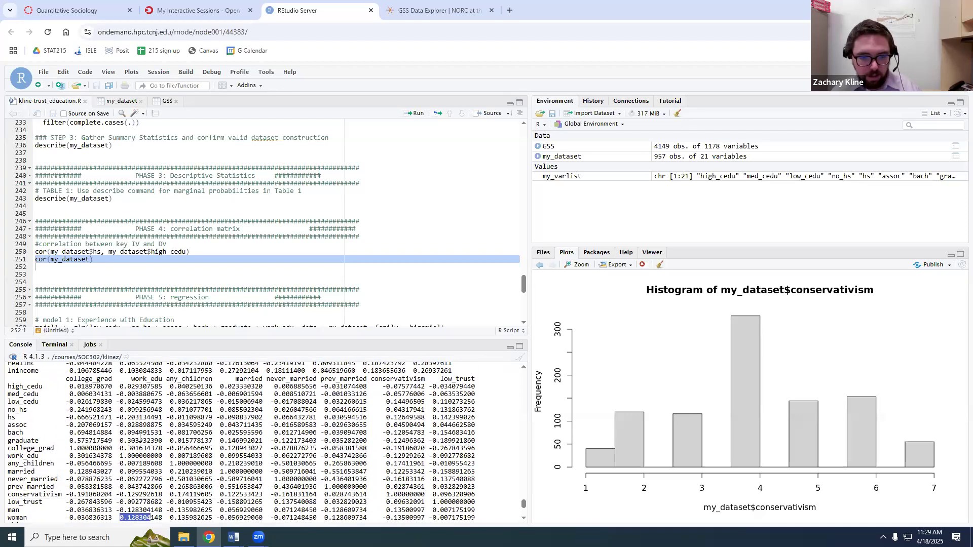
pyautogui.scroll(-1, 140, 455)
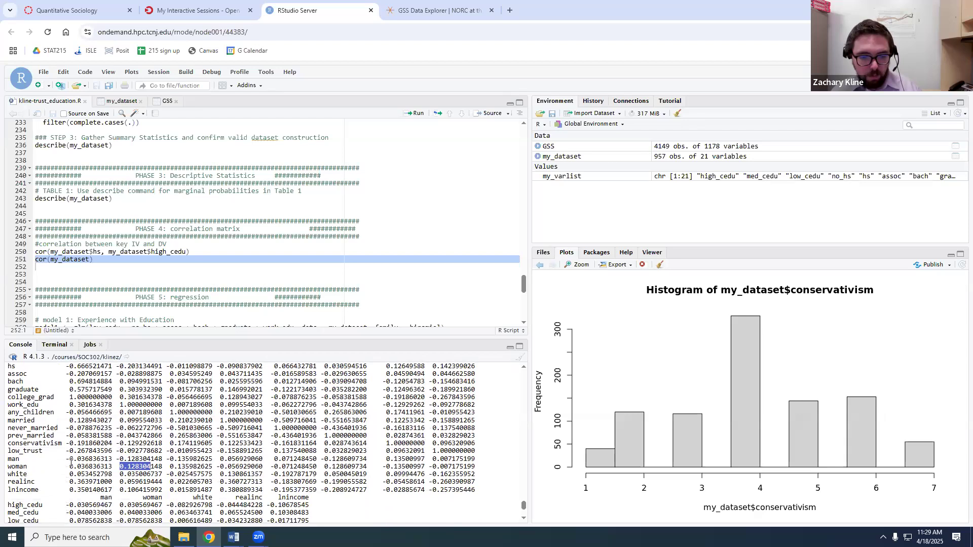
pyautogui.scroll(2, 147, 440)
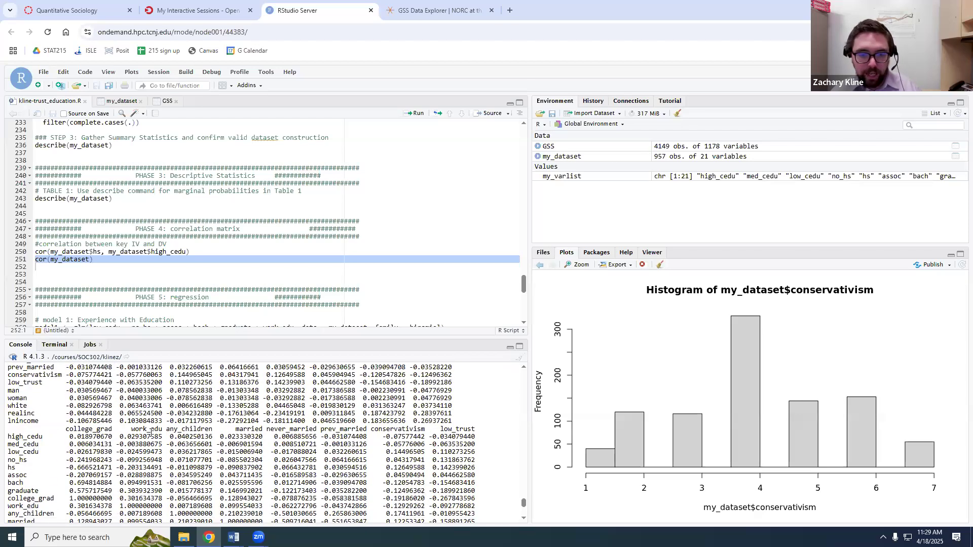
pyautogui.scroll(-2, 153, 433)
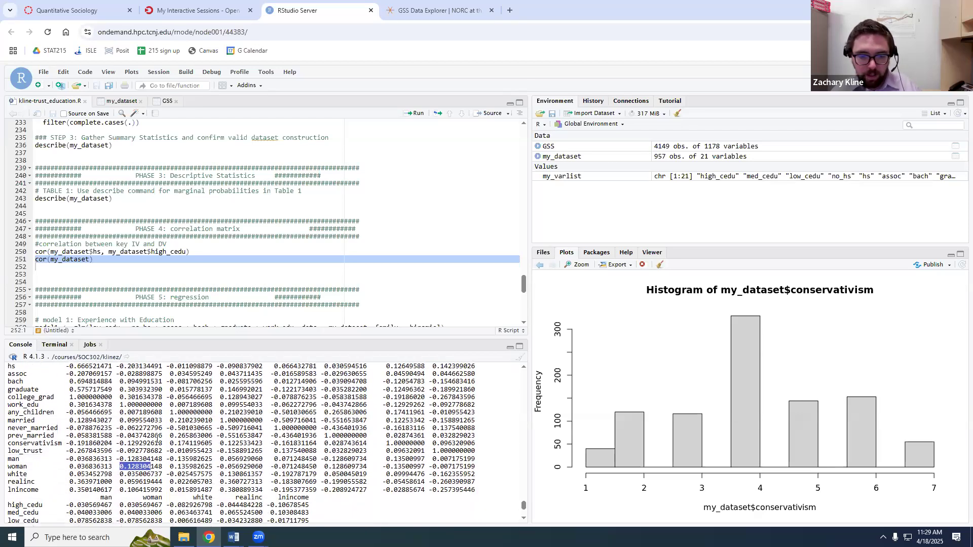
pyautogui.scroll(1, 157, 439)
pyautogui.scroll(-1, 171, 502)
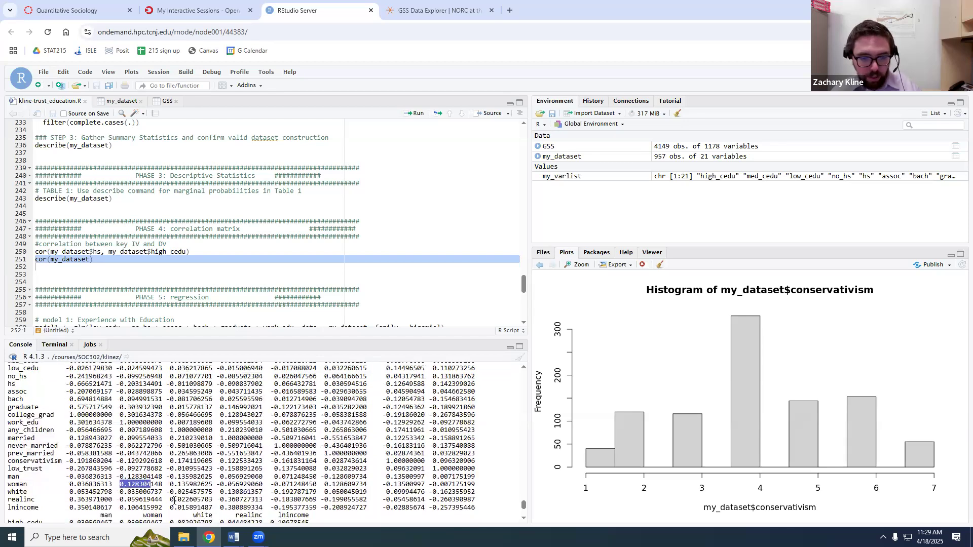
# - Examine the correlation between woman and any_children, checking it against the second block's column headings
pyautogui.moveTo(170, 465); pyautogui.dragTo(197, 467)
pyautogui.scroll(1, 197, 469)
pyautogui.scroll(2, 197, 469)
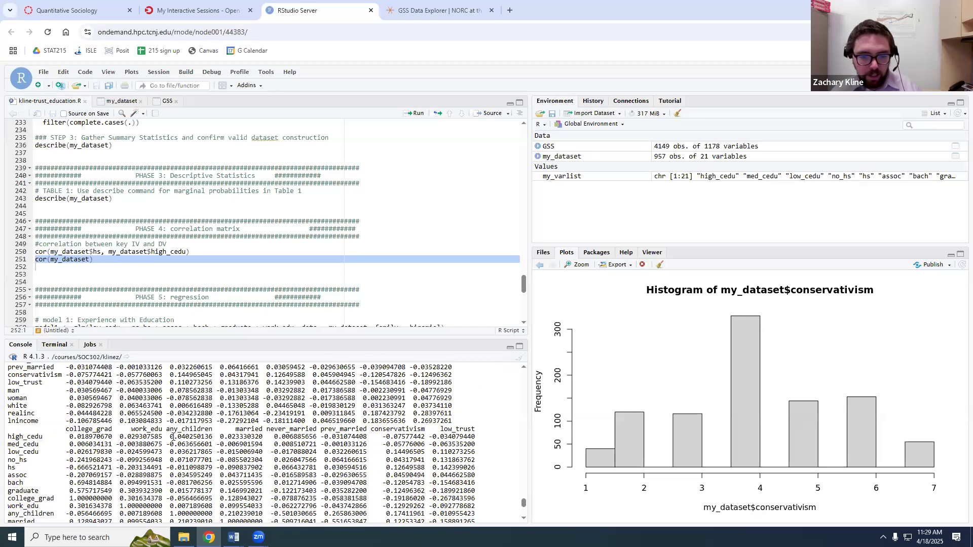
pyautogui.scroll(-2, 189, 442)
pyautogui.scroll(2, 188, 442)
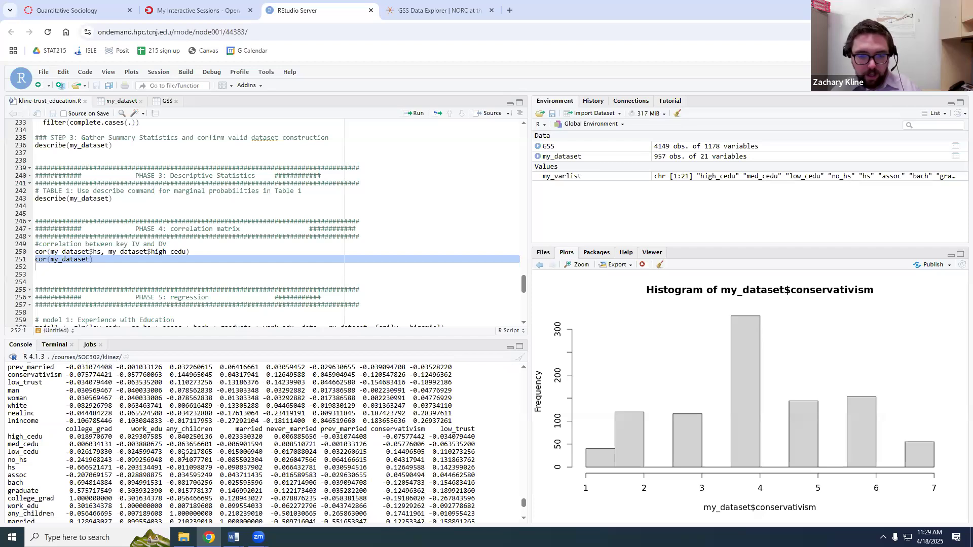
pyautogui.scroll(-2, 136, 459)
pyautogui.scroll(2, 136, 459)
pyautogui.scroll(-2, 82, 467)
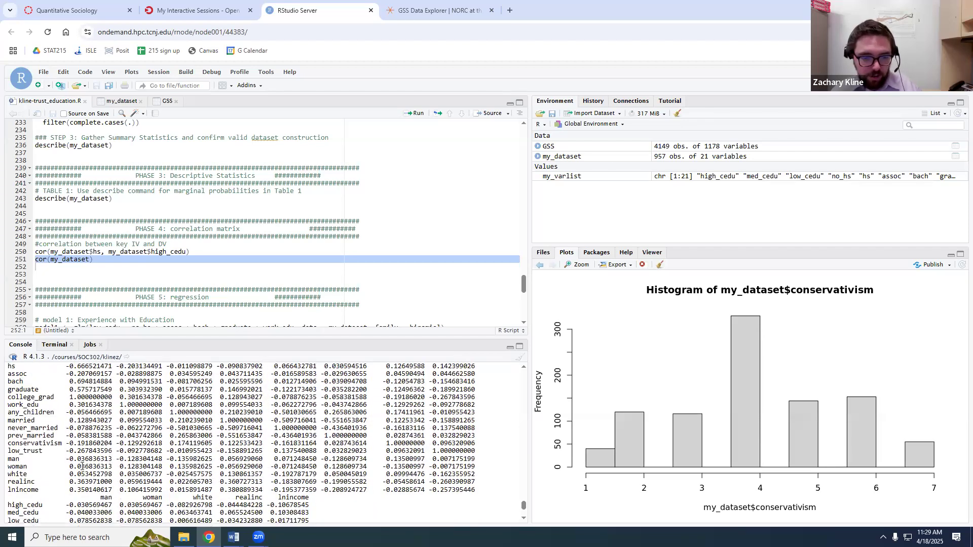
# - Compare the correlation of woman with college_grad to that of woman with work_edu
pyautogui.moveTo(77, 467); pyautogui.dragTo(89, 469)
pyautogui.scroll(2, 88, 451)
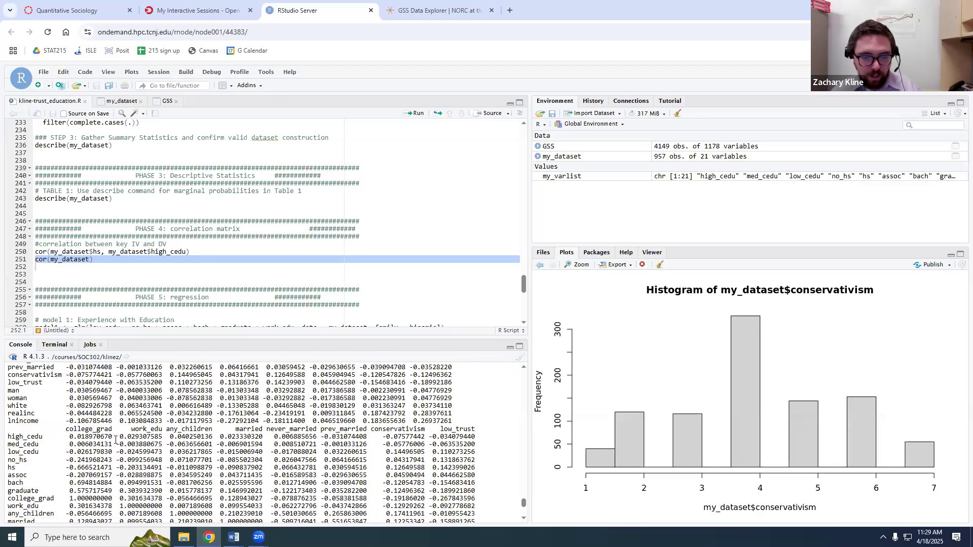
pyautogui.scroll(-2, 104, 440)
pyautogui.moveTo(147, 513); pyautogui.dragTo(131, 456)
pyautogui.click(142, 456)
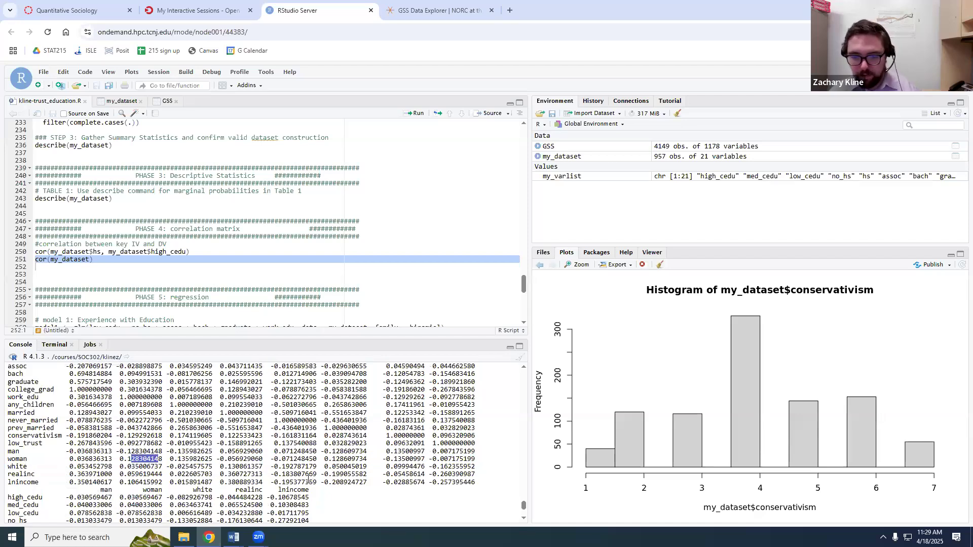
# - Review the Phase 5 regression section of the script, going over the headings of models 1, 2 and 3
pyautogui.scroll(1, 299, 474)
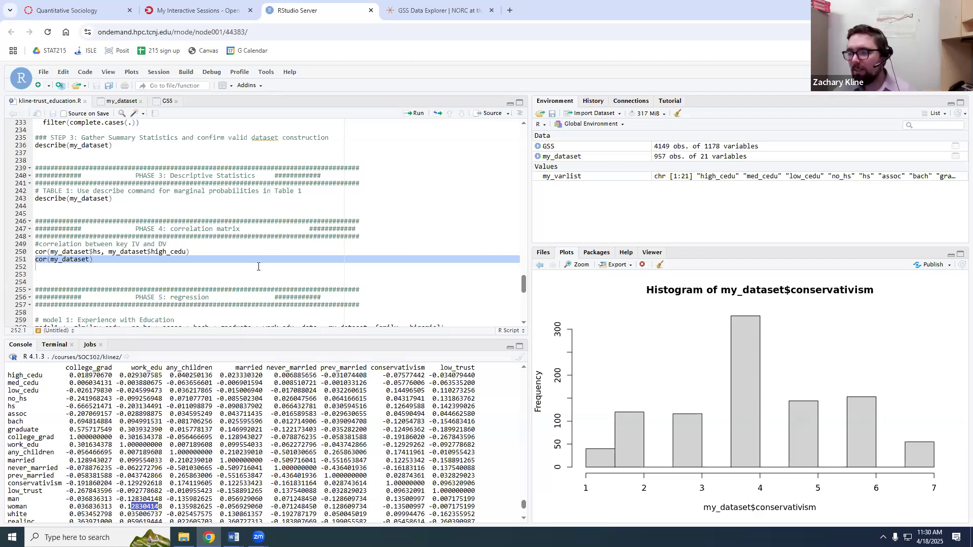
pyautogui.scroll(-2, 228, 271)
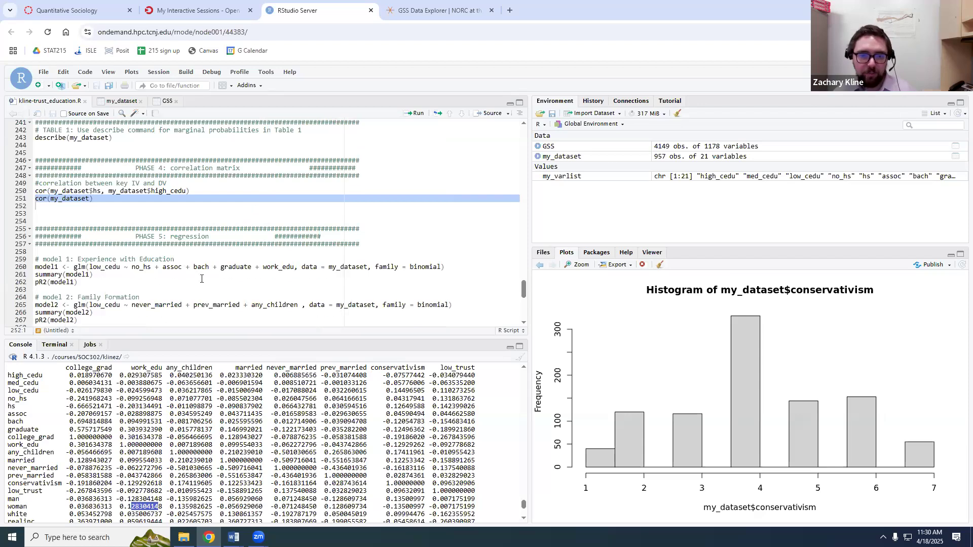
pyautogui.scroll(1, 152, 263)
pyautogui.click(202, 294)
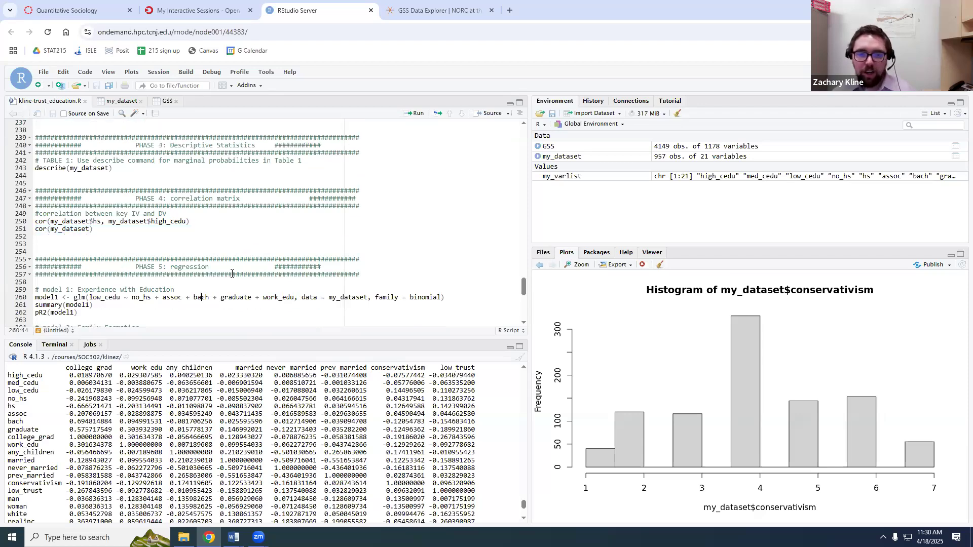
pyautogui.scroll(-2, 130, 258)
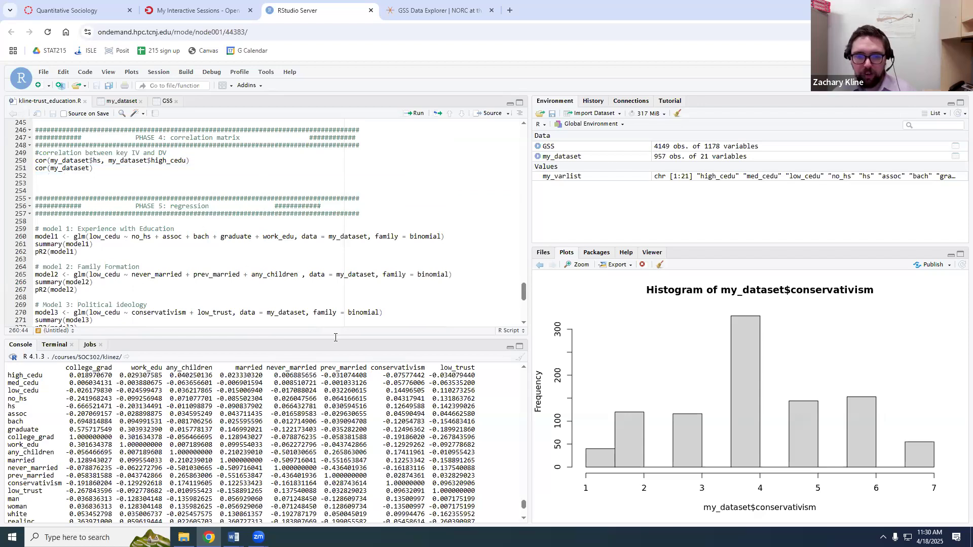
pyautogui.scroll(-2, 210, 241)
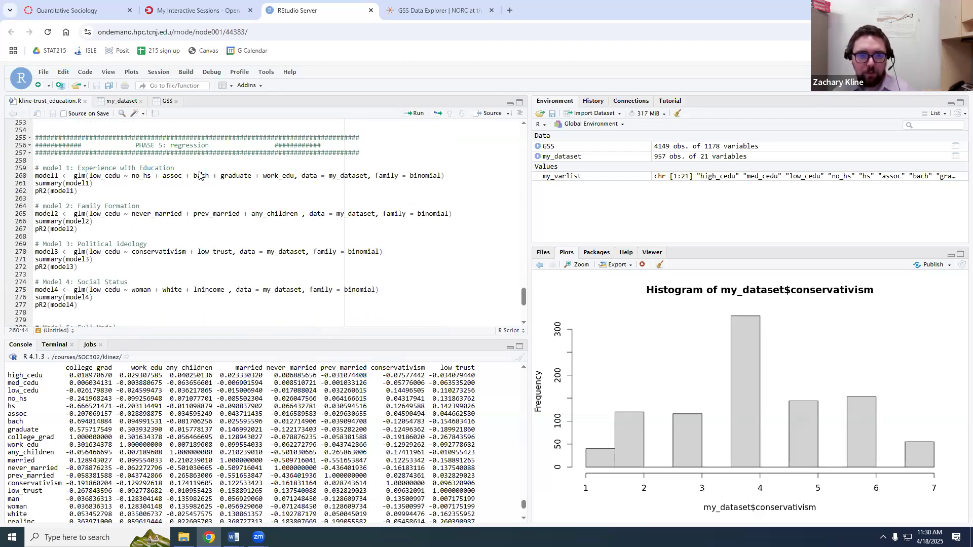
pyautogui.moveTo(175, 169); pyautogui.dragTo(34, 168)
pyautogui.moveTo(140, 206); pyautogui.dragTo(23, 208)
pyautogui.moveTo(148, 245); pyautogui.dragTo(34, 244)
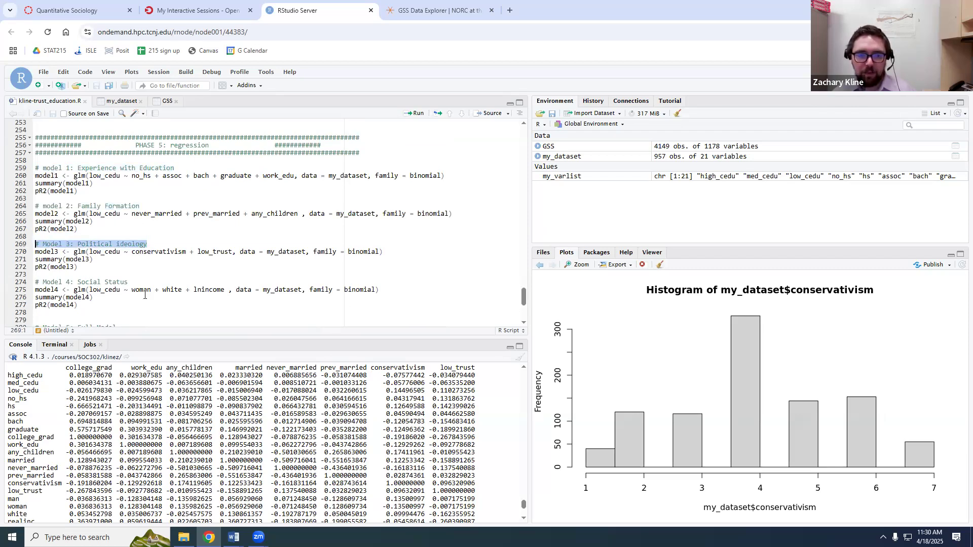
# - Select the Model 5 full model code block and look over the odds ratio and average marginal effects code below it
pyautogui.scroll(-3, 192, 293)
pyautogui.click(236, 292)
pyautogui.hotkey('shift', 'Up')
pyautogui.hotkey('shift', 'Up')
pyautogui.hotkey('shift', 'Up')
pyautogui.hotkey('shift', 'Up')
pyautogui.hotkey('shift', 'Up')
pyautogui.hotkey('shift', 'Up')
pyautogui.hotkey('shift', 'Up')
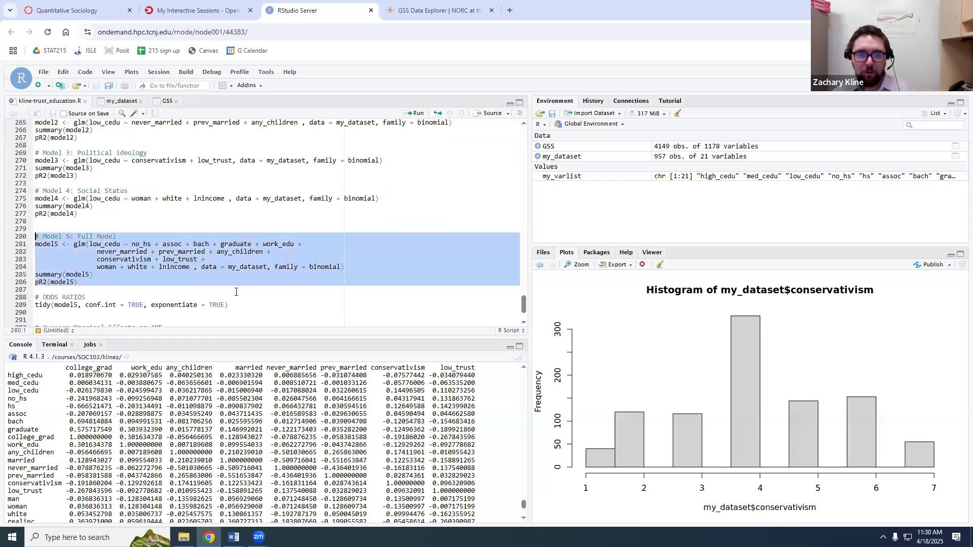
pyautogui.scroll(-1, 58, 272)
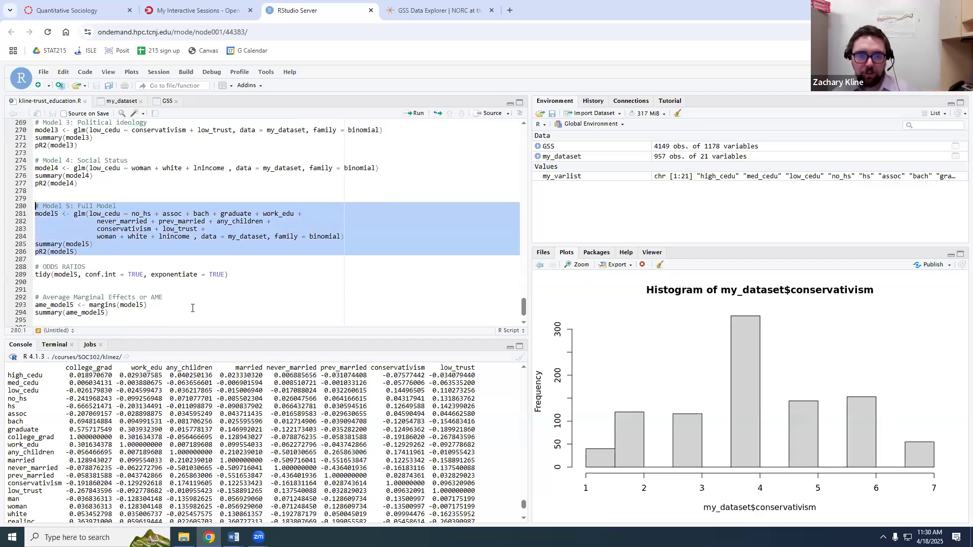
# - Examine the model 1 code, covering the outcome low_cedu, the education predictors no_hs, assoc, bach and graduate, and the work_edu predictor
pyautogui.scroll(4, 192, 308)
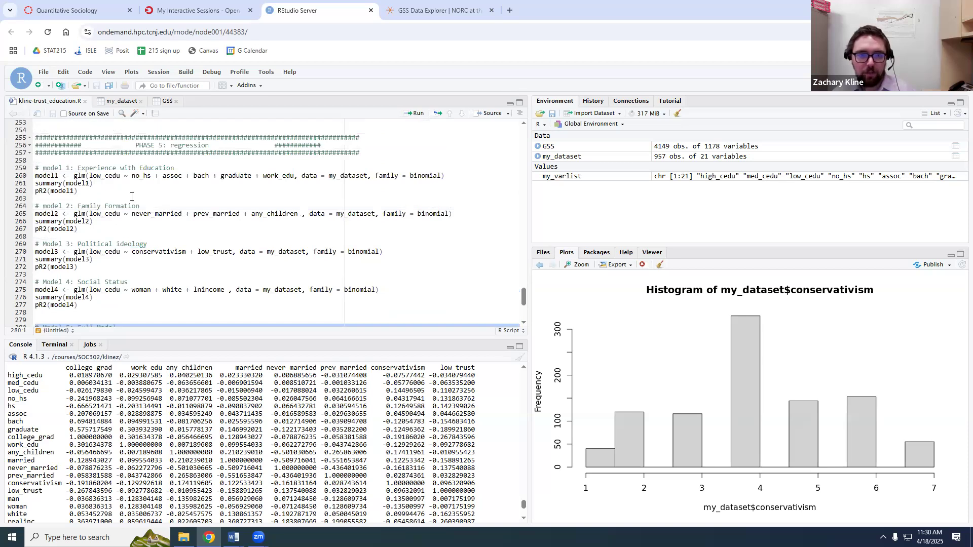
pyautogui.click(131, 196)
pyautogui.hotkey('shift', 'Up')
pyautogui.hotkey('shift', 'Up')
pyautogui.hotkey('shift', 'Up')
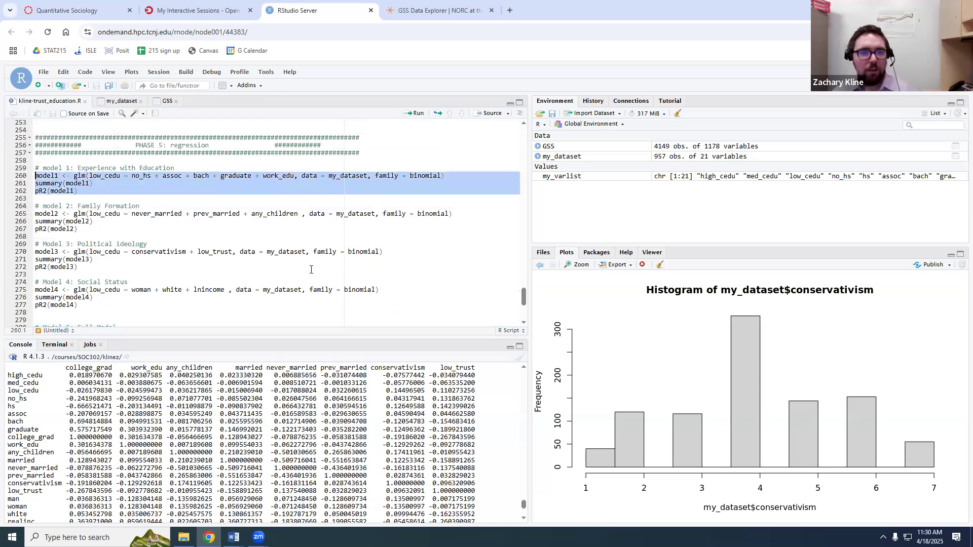
pyautogui.doubleClick(97, 175)
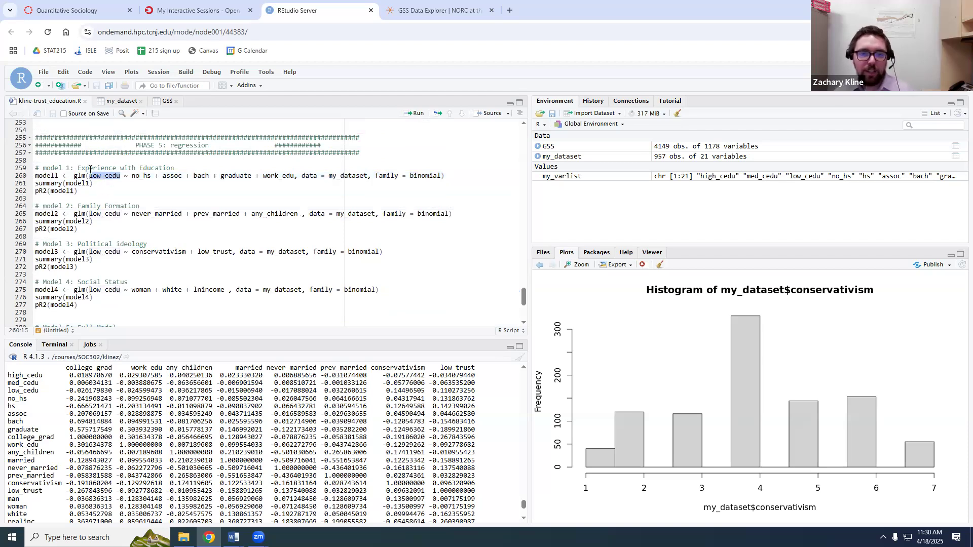
pyautogui.moveTo(78, 168); pyautogui.dragTo(175, 169)
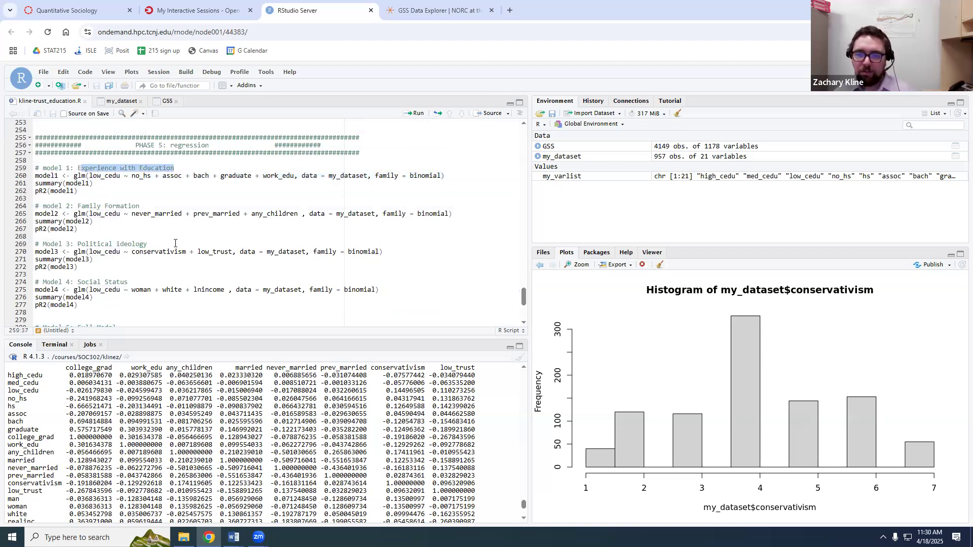
pyautogui.moveTo(132, 176); pyautogui.dragTo(252, 175)
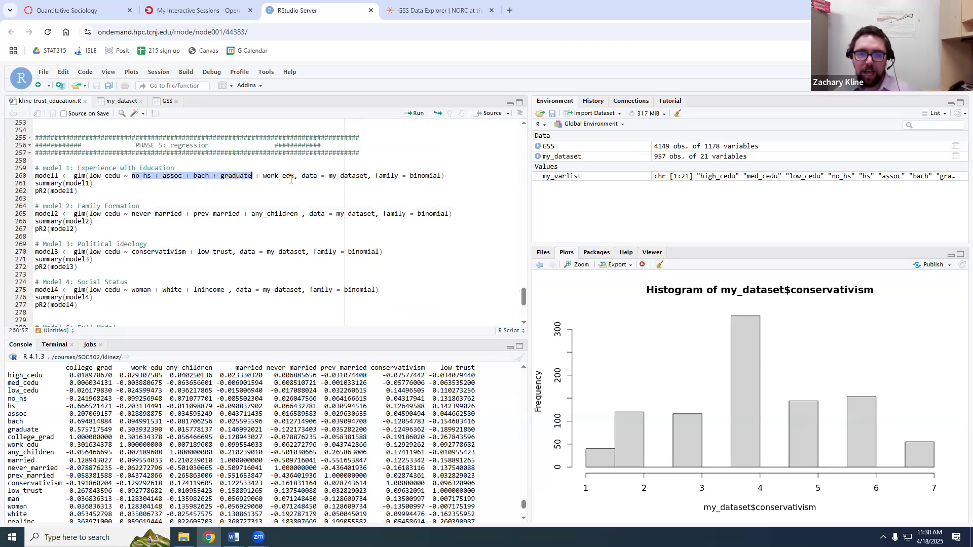
pyautogui.doubleClick(289, 177)
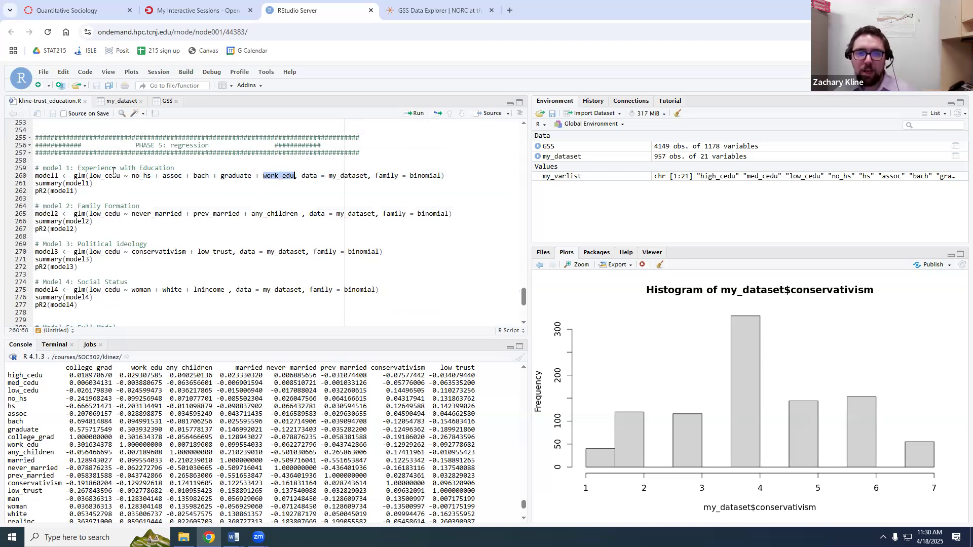
pyautogui.moveTo(78, 170); pyautogui.dragTo(174, 168)
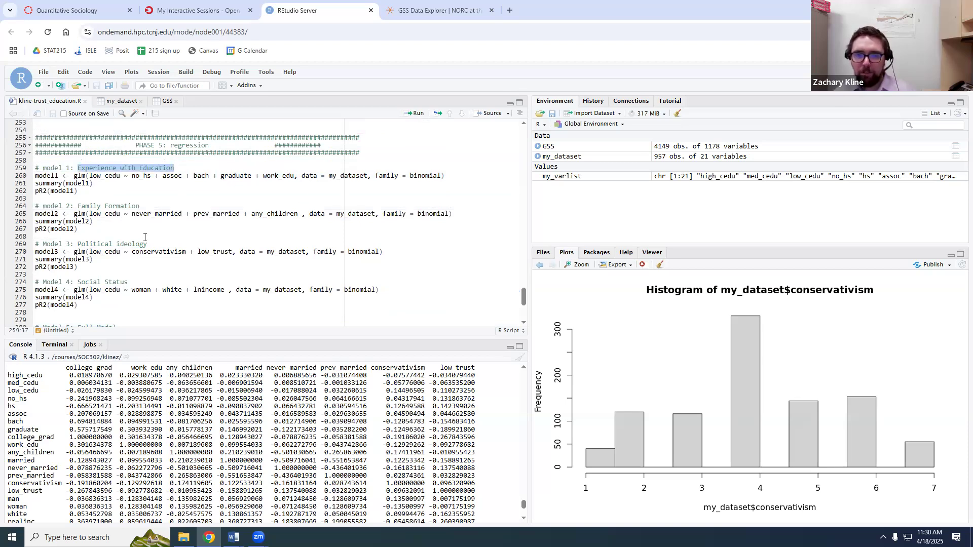
# - Examine model 1's glm function, its family = binomial argument and its my_dataset data source
pyautogui.doubleClick(79, 176)
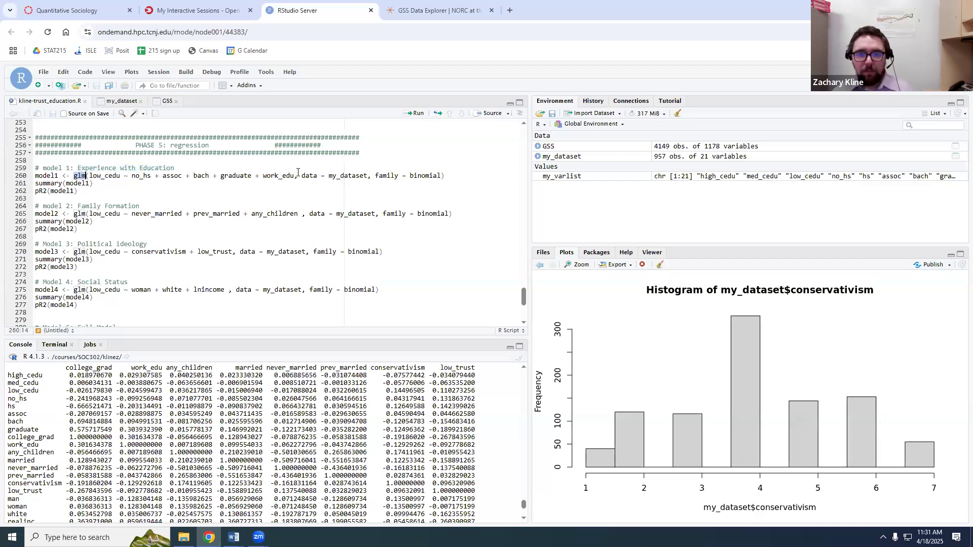
pyautogui.moveTo(376, 176); pyautogui.dragTo(440, 176)
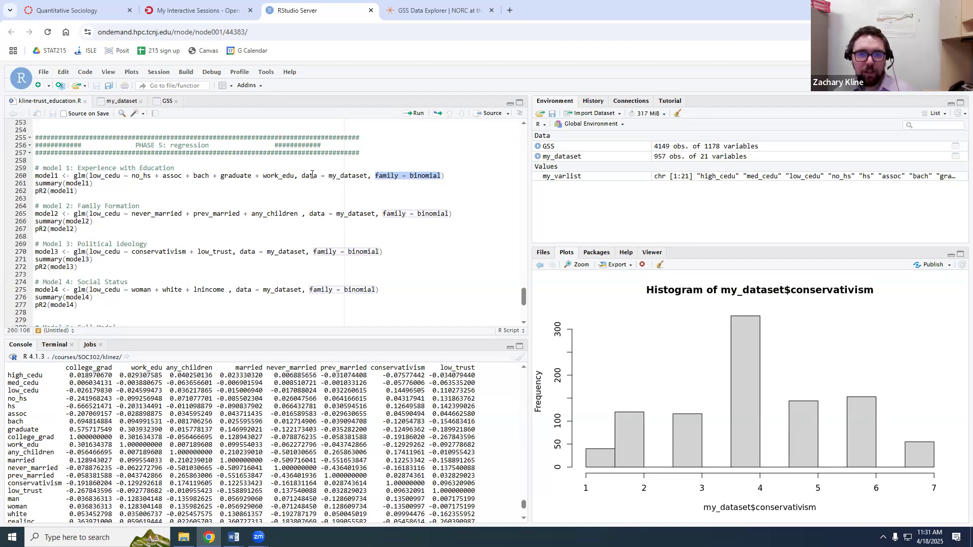
pyautogui.doubleClick(350, 175)
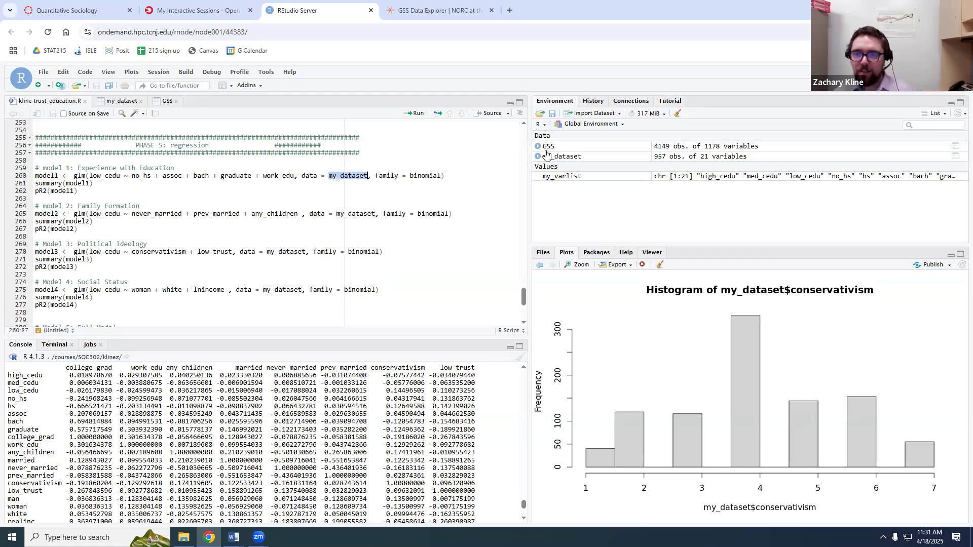
pyautogui.click(158, 192)
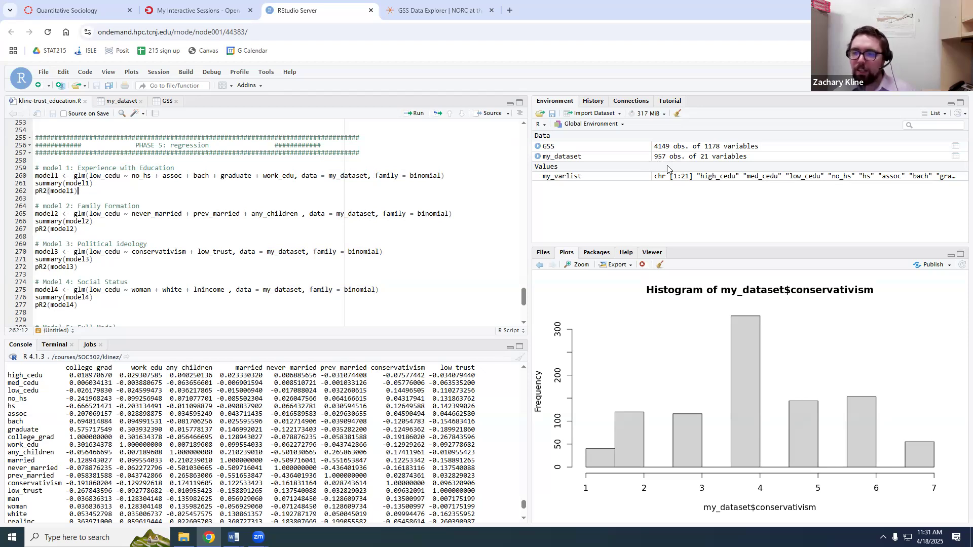
# - Locate work_edu in the my_varlist definition of Phase 2
pyautogui.scroll(8, 323, 262)
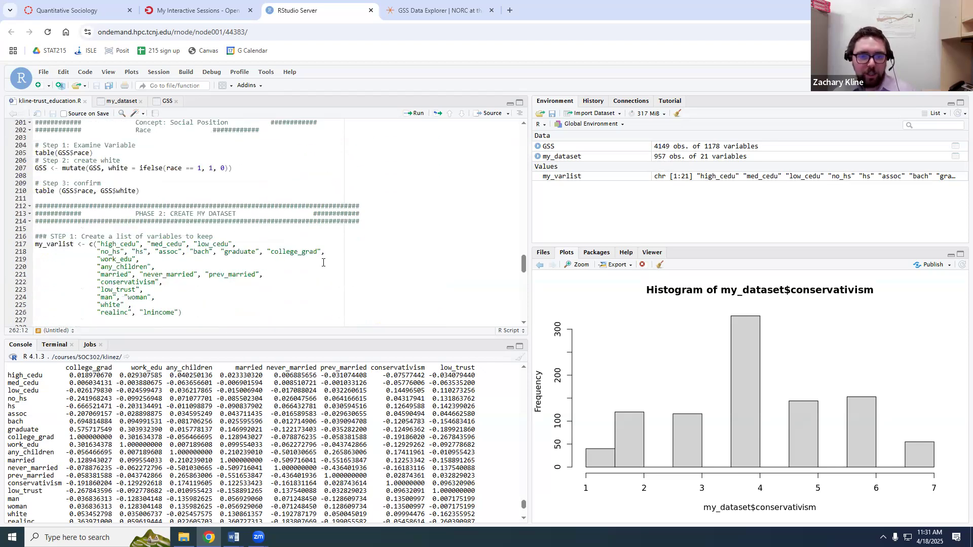
pyautogui.scroll(-1, 184, 268)
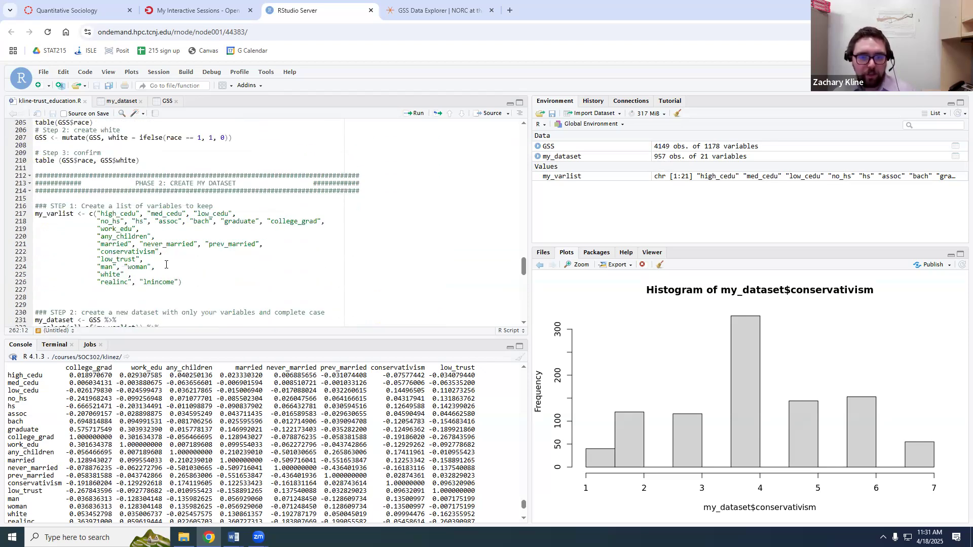
pyautogui.doubleClick(131, 229)
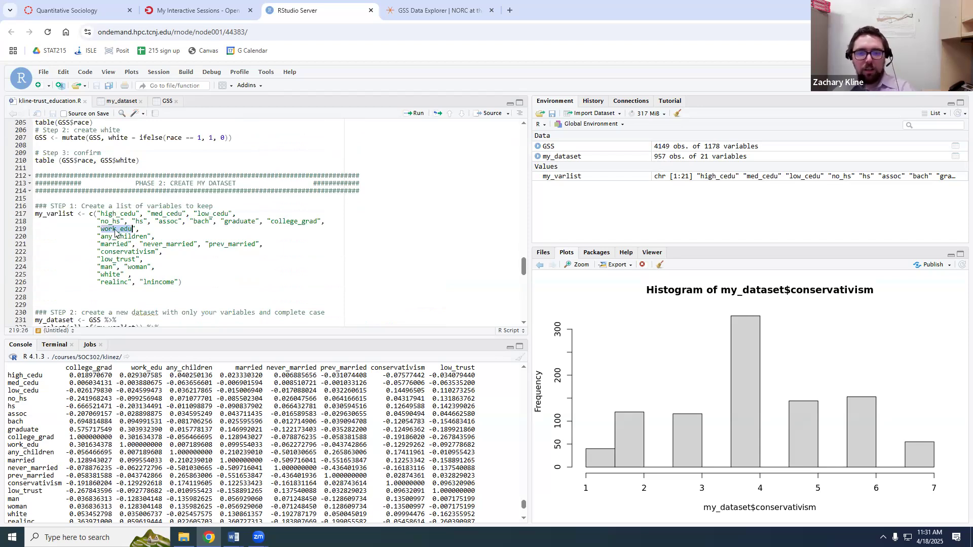
# - Switch to GSS Data Explorer, search for indus10 and open its variable detail page
pyautogui.click(406, 12)
pyautogui.click(203, 180)
pyautogui.click(247, 215)
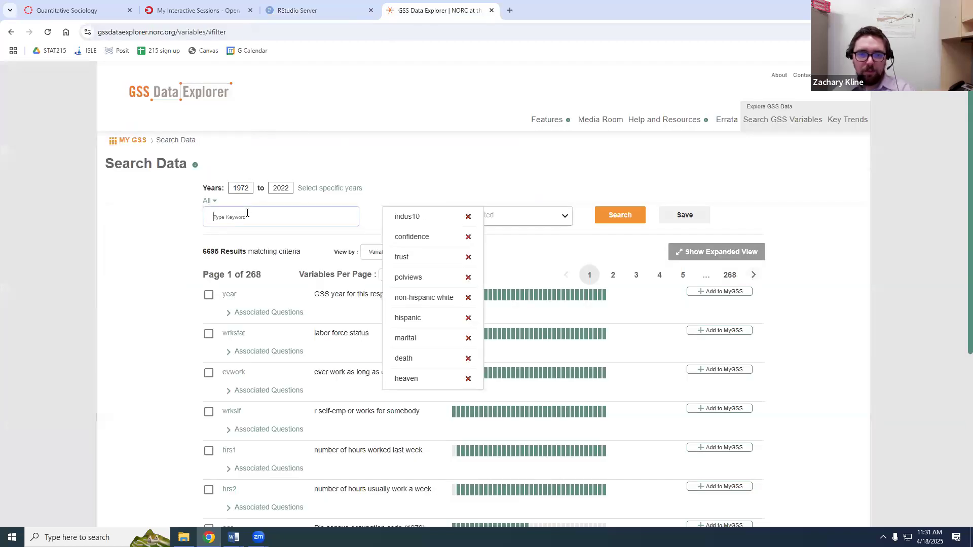
pyautogui.write('indus10')
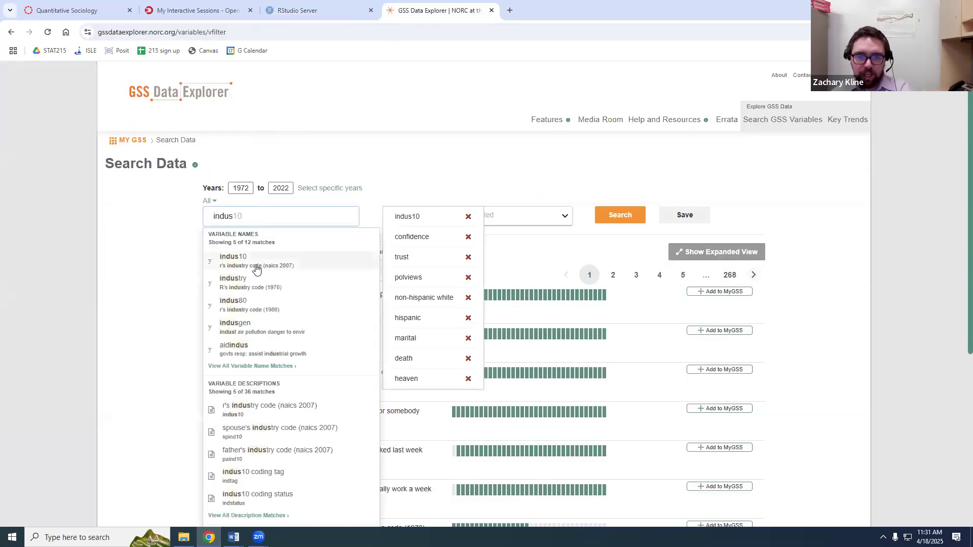
pyautogui.click(257, 265)
# - Examine the survey question and year availability of the indus10 industry code variable
pyautogui.scroll(-6, 305, 280)
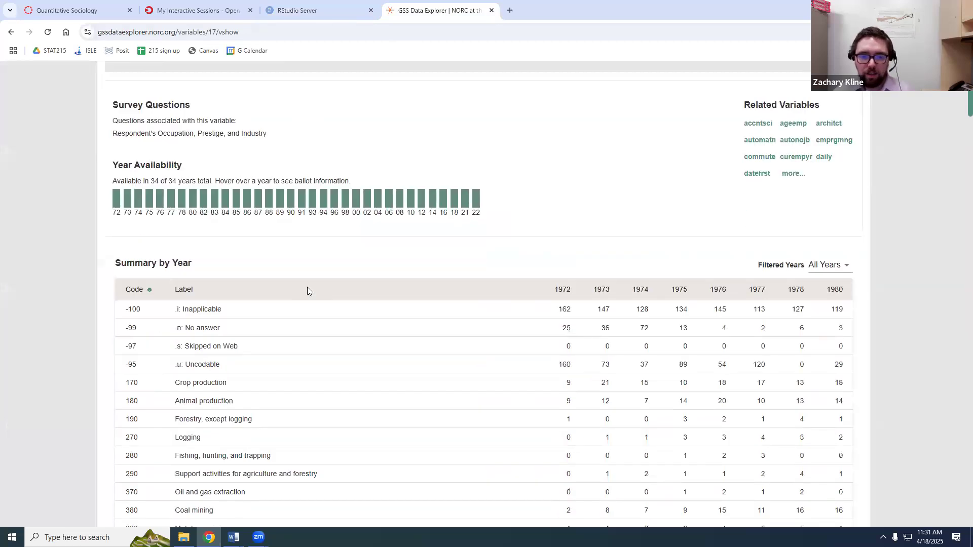
pyautogui.scroll(3, 268, 275)
pyautogui.moveTo(129, 184); pyautogui.dragTo(259, 187)
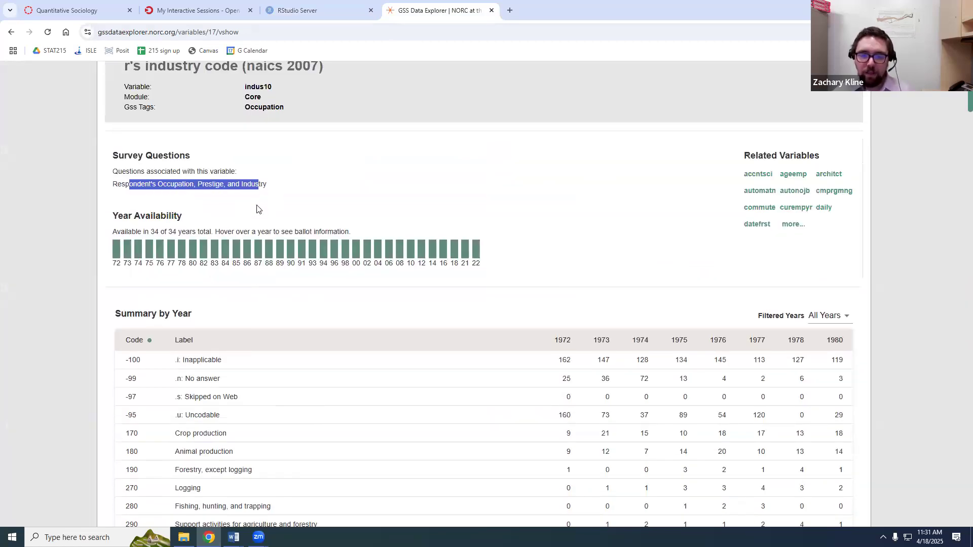
pyautogui.scroll(-1, 255, 209)
pyautogui.scroll(2, 355, 364)
pyautogui.scroll(-2, 300, 376)
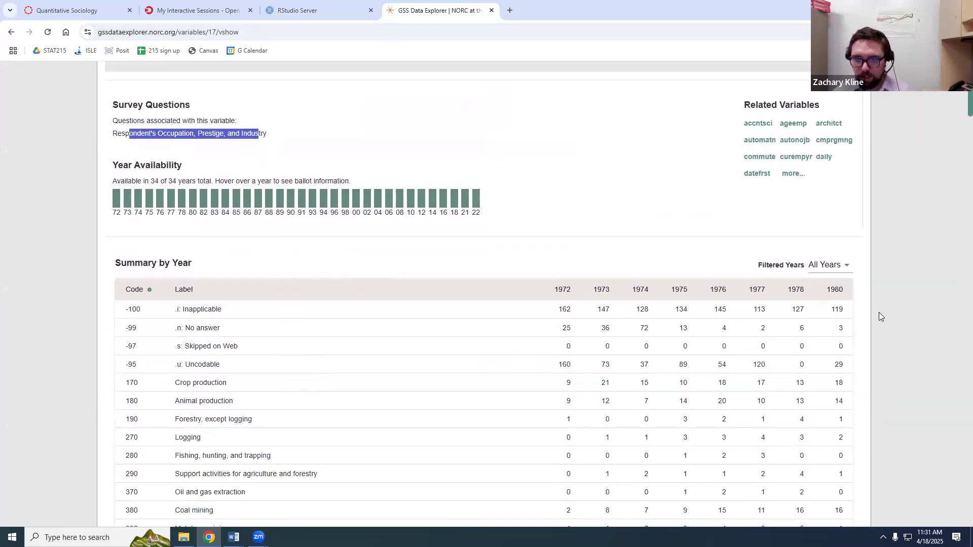
# - Examine indus10's yearly counts for the most recent survey years and its valid and missing case statistics
pyautogui.click(750, 379)
pyautogui.hscroll(10, 790, 376)
pyautogui.scroll(-3, 821, 385)
pyautogui.scroll(-20, 842, 394)
pyautogui.scroll(-20, 845, 422)
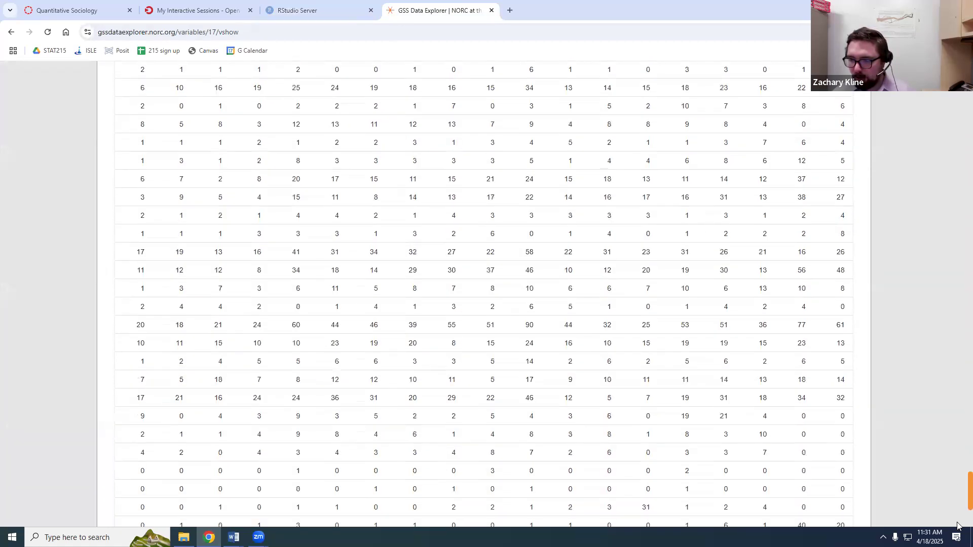
pyautogui.scroll(-4, 958, 526)
pyautogui.scroll(3, 957, 468)
pyautogui.scroll(-3, 958, 468)
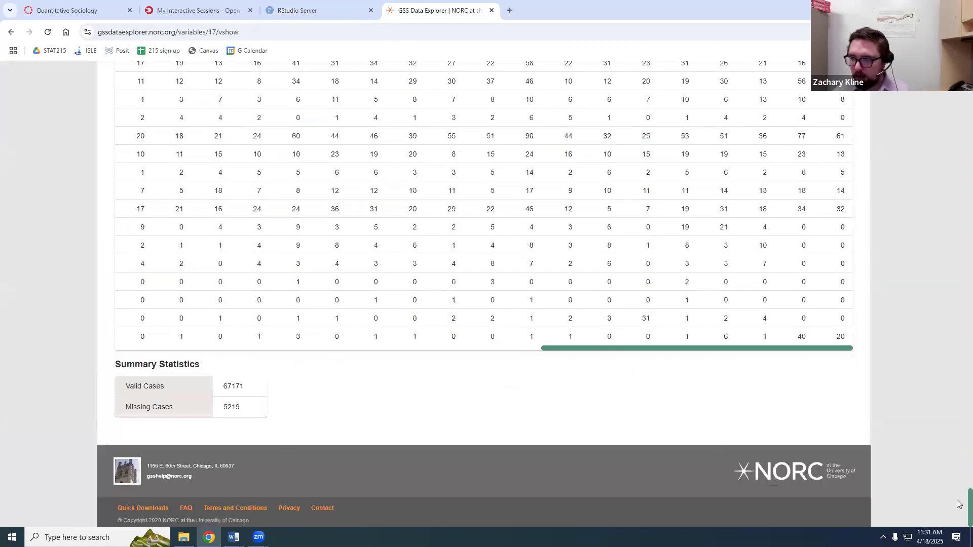
pyautogui.moveTo(970, 507); pyautogui.dragTo(970, 71)
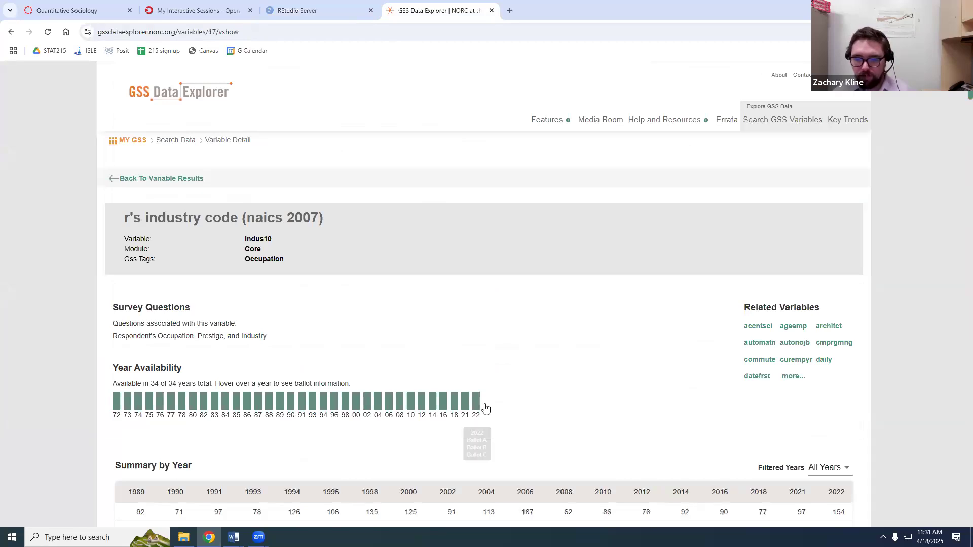
pyautogui.scroll(-2, 781, 428)
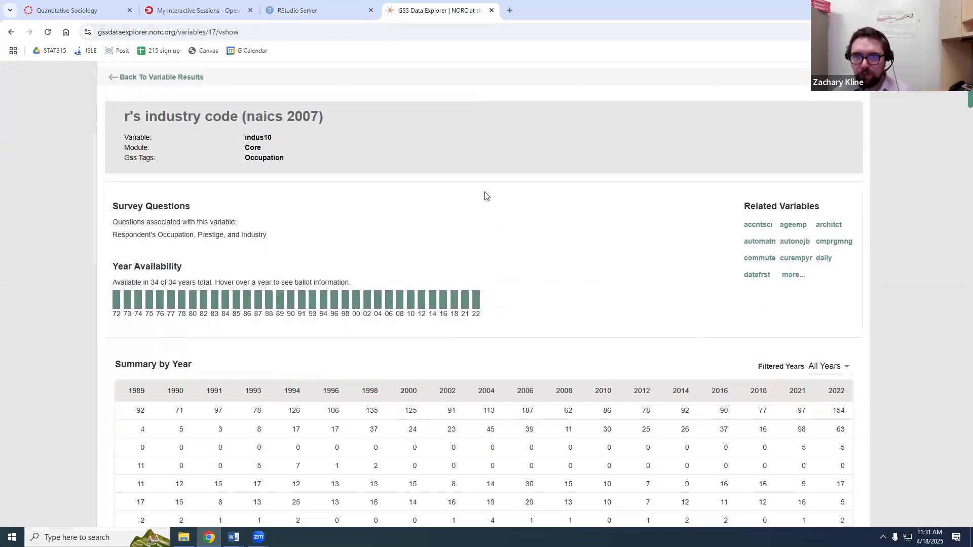
pyautogui.scroll(-1, 681, 464)
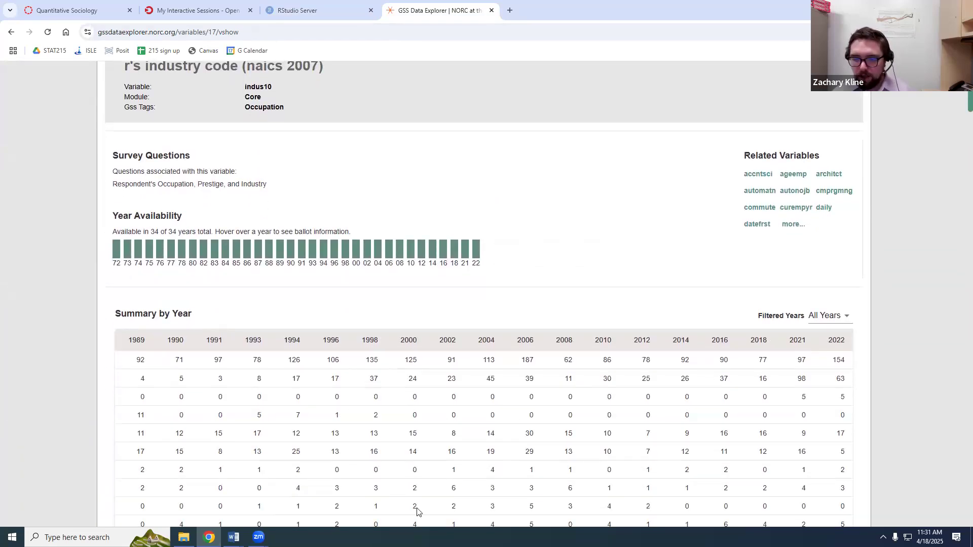
# - Return to RStudio Server and tabulate GSS$indus10 in the console
pyautogui.click(348, 7)
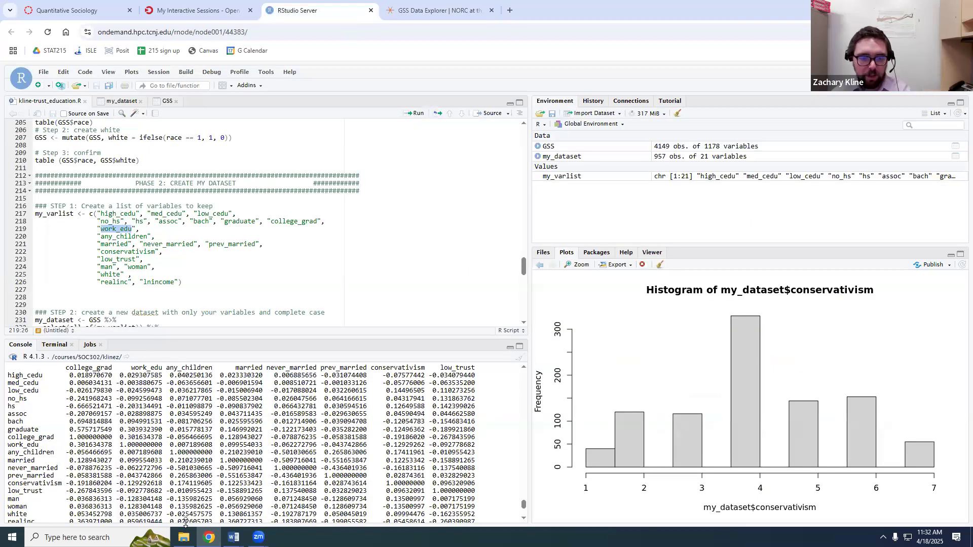
pyautogui.click(200, 489)
pyautogui.write('table(GSS$')
pyautogui.write('indus10')
pyautogui.press('Return')
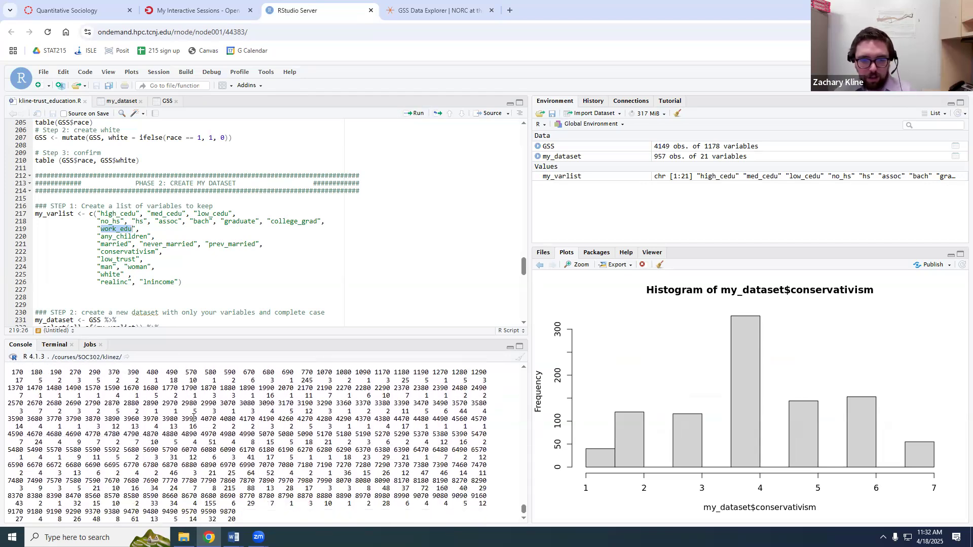
# - Run summary(GSS$indus10) in the console to get the industry code variable's summary statistics
pyautogui.write('summary(')
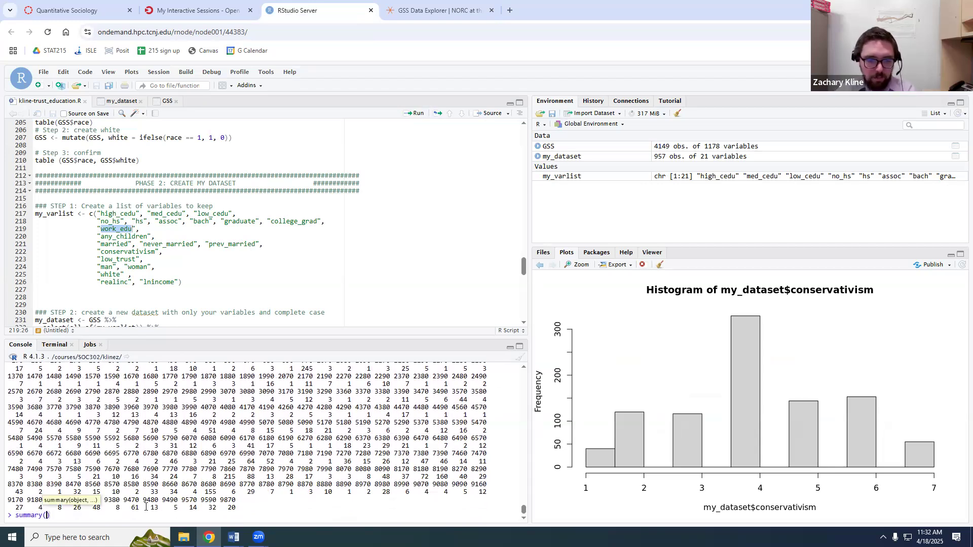
pyautogui.write('GSS$')
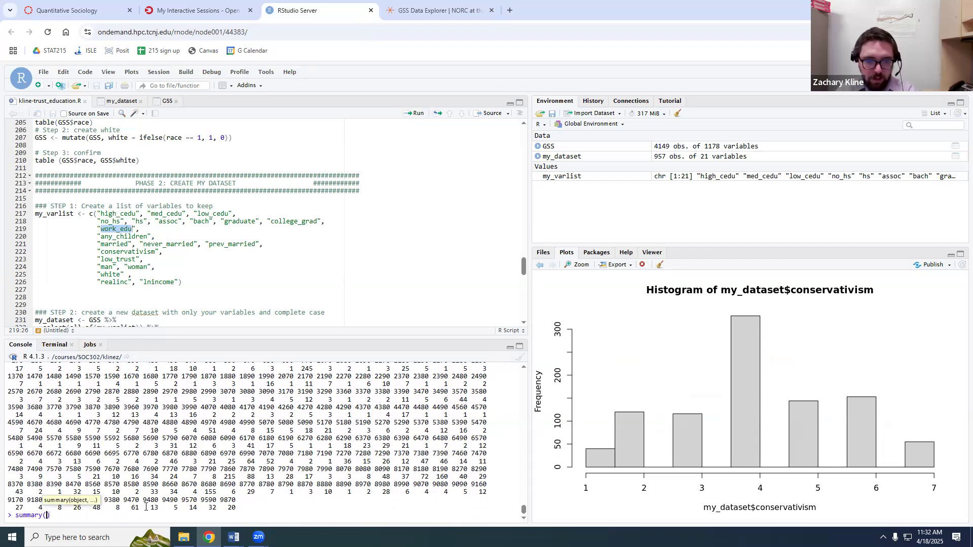
pyautogui.write('w')
pyautogui.press('BackSpace')
pyautogui.write('indus10')
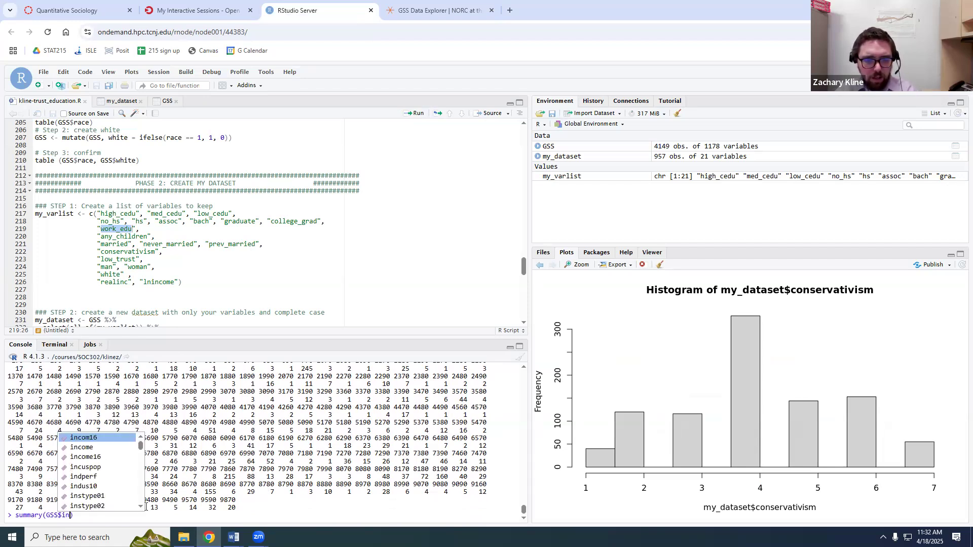
pyautogui.press('Return')
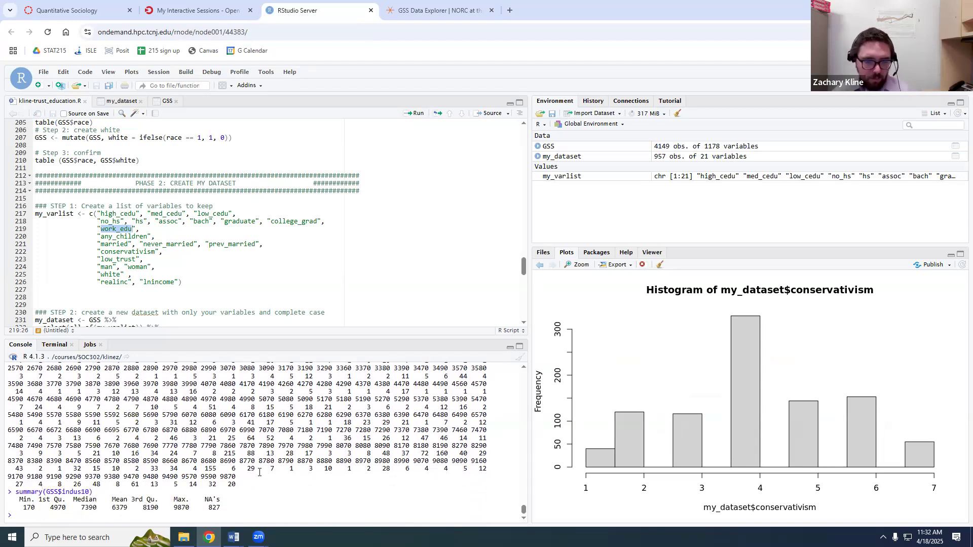
# - Examine the NA count in the indus10 summary and compare it with the frequencies in the table above it
pyautogui.doubleClick(212, 508)
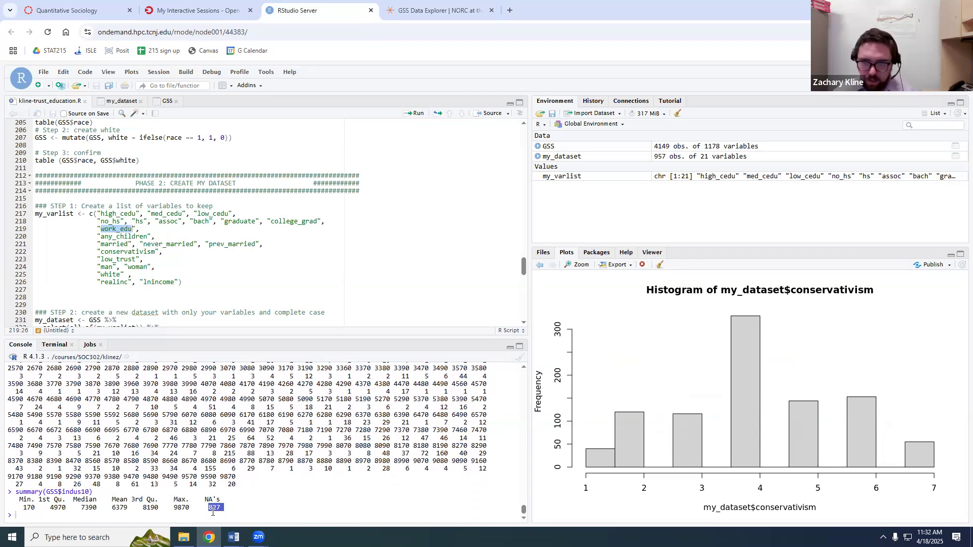
pyautogui.doubleClick(213, 508)
pyautogui.click(165, 510)
pyautogui.doubleClick(71, 493)
pyautogui.click(145, 514)
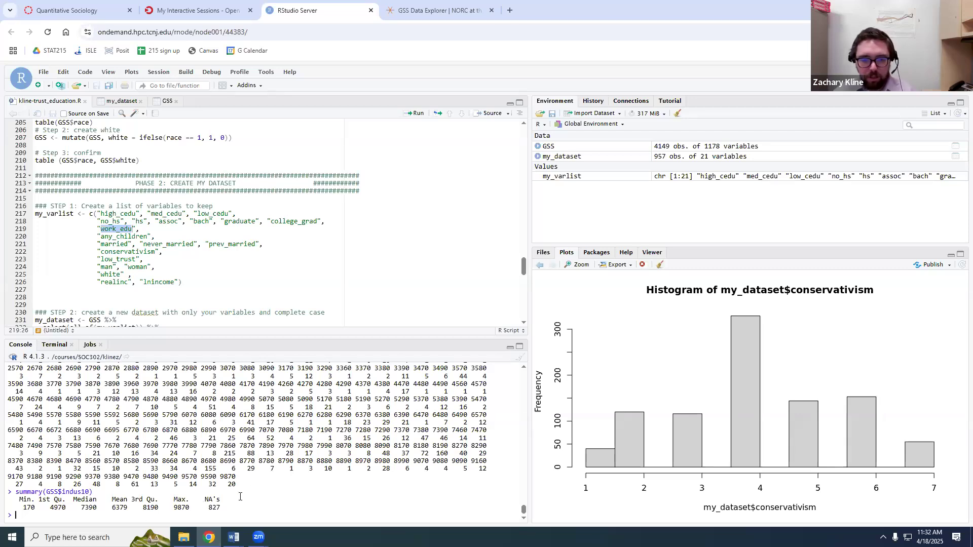
pyautogui.doubleClick(218, 507)
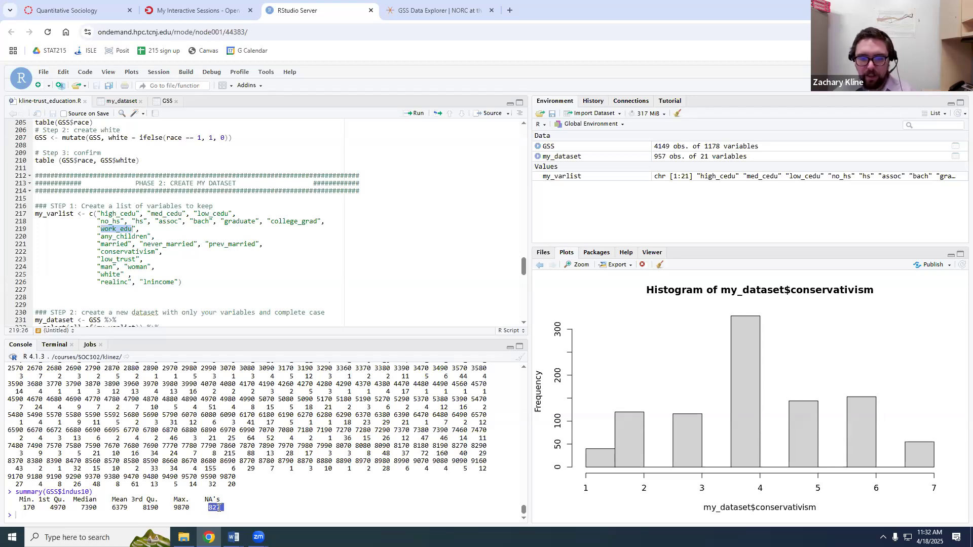
pyautogui.scroll(5, 87, 466)
pyautogui.scroll(-3, 87, 466)
pyautogui.scroll(-3, 87, 466)
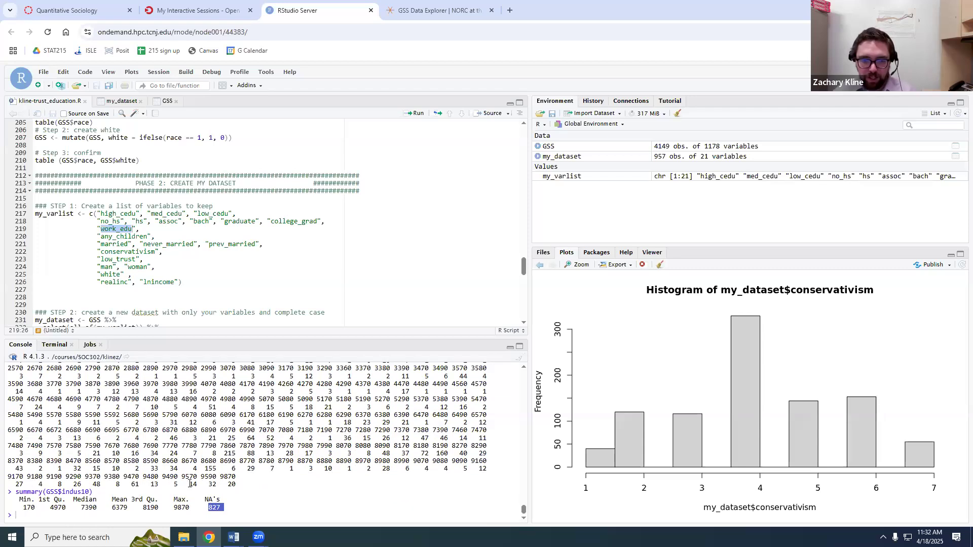
pyautogui.doubleClick(211, 469)
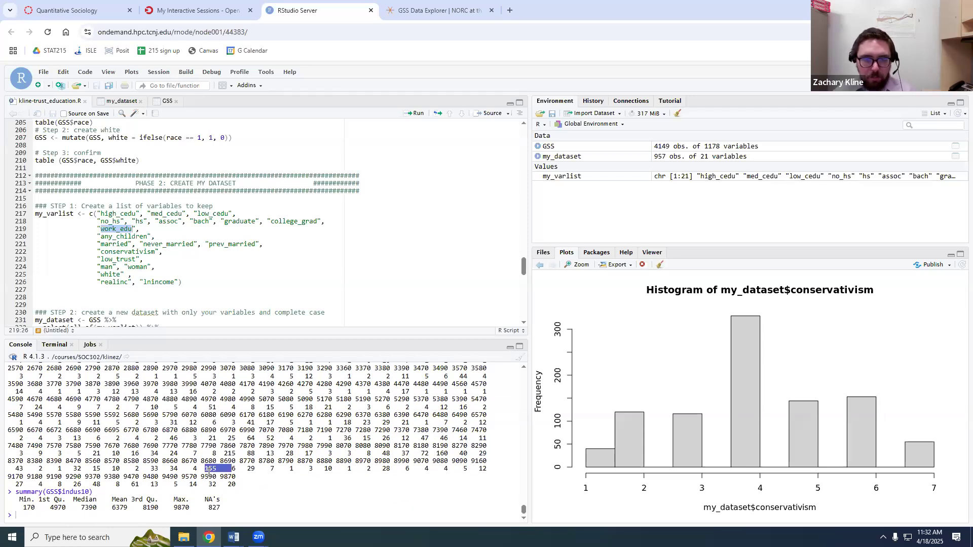
pyautogui.click(246, 458)
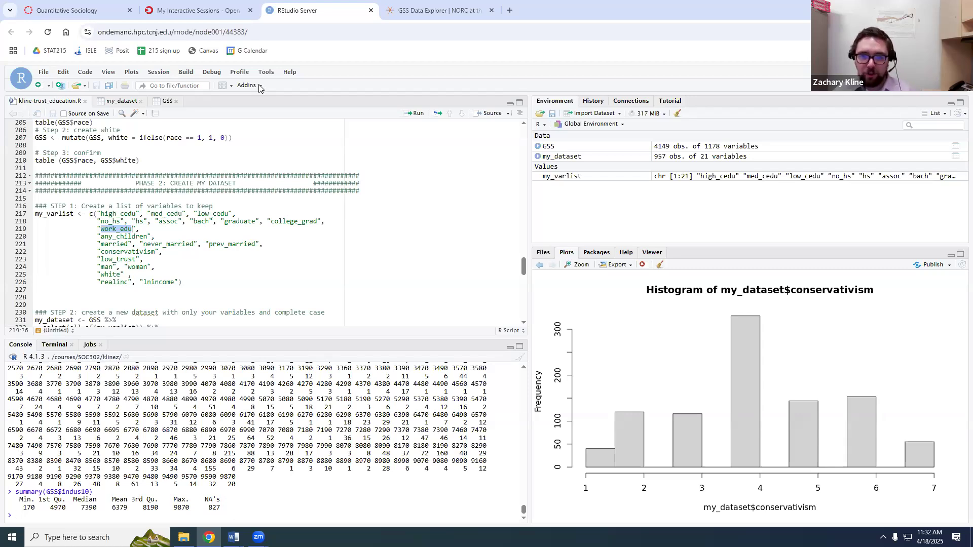
# - Examine the model 1 and model 2 glm formulas in the Phase 5 regression section, including their outcome, predictors and dataset
pyautogui.scroll(-9, 223, 257)
pyautogui.scroll(1, 224, 258)
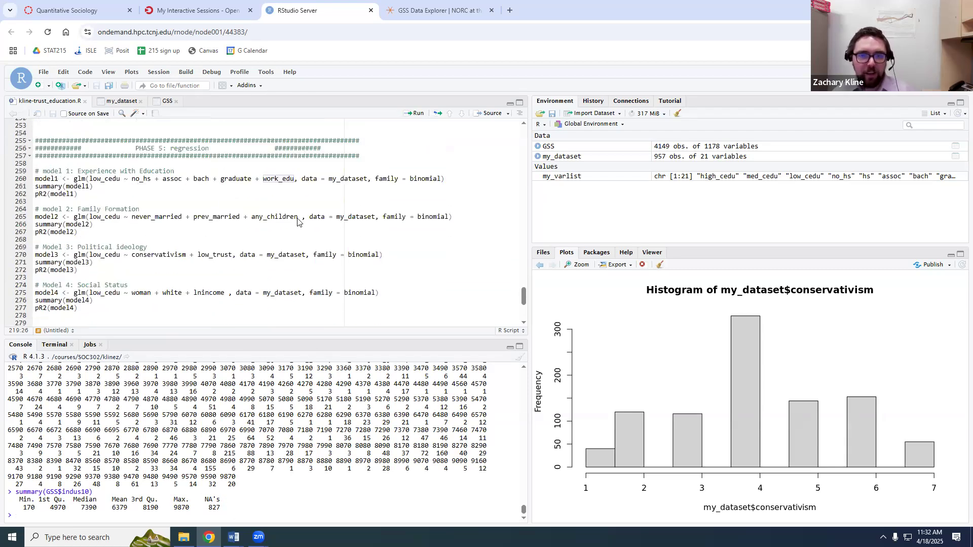
pyautogui.doubleClick(348, 178)
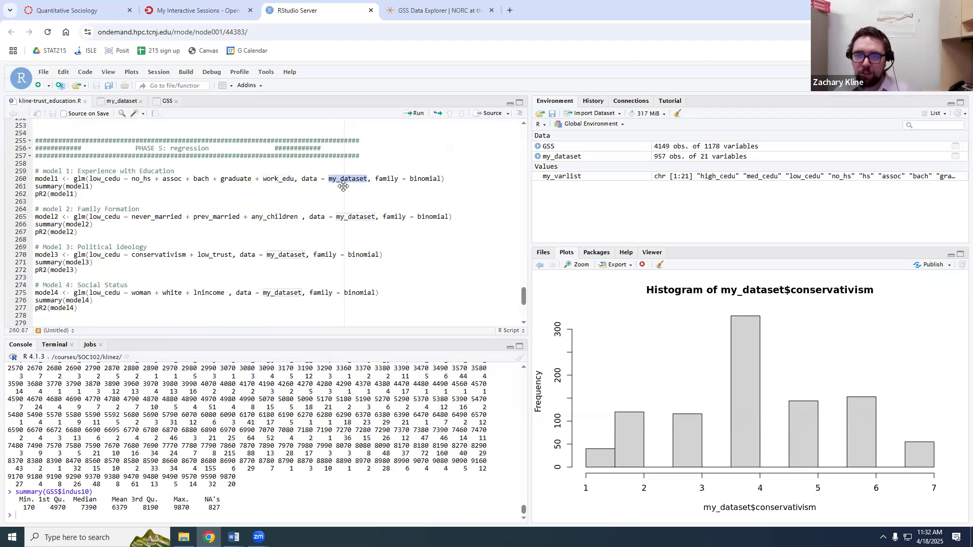
pyautogui.click(94, 186)
pyautogui.moveTo(93, 186); pyautogui.dragTo(37, 179)
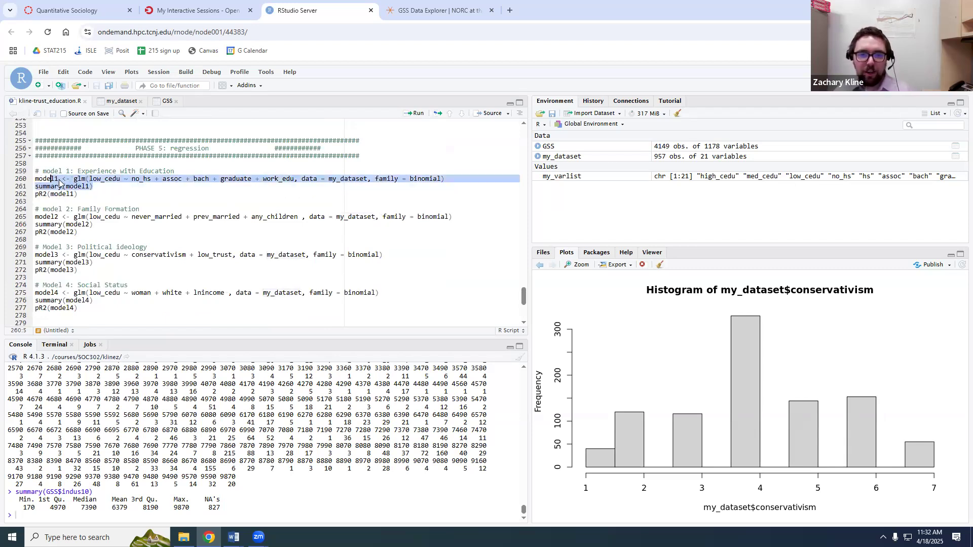
pyautogui.doubleClick(282, 180)
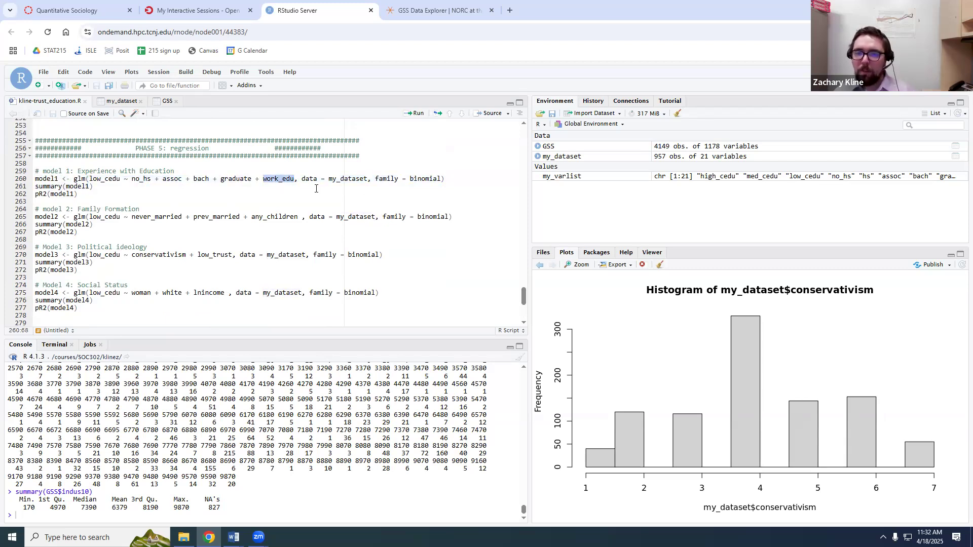
pyautogui.tripleClick(364, 219)
pyautogui.moveTo(103, 232); pyautogui.dragTo(9, 220)
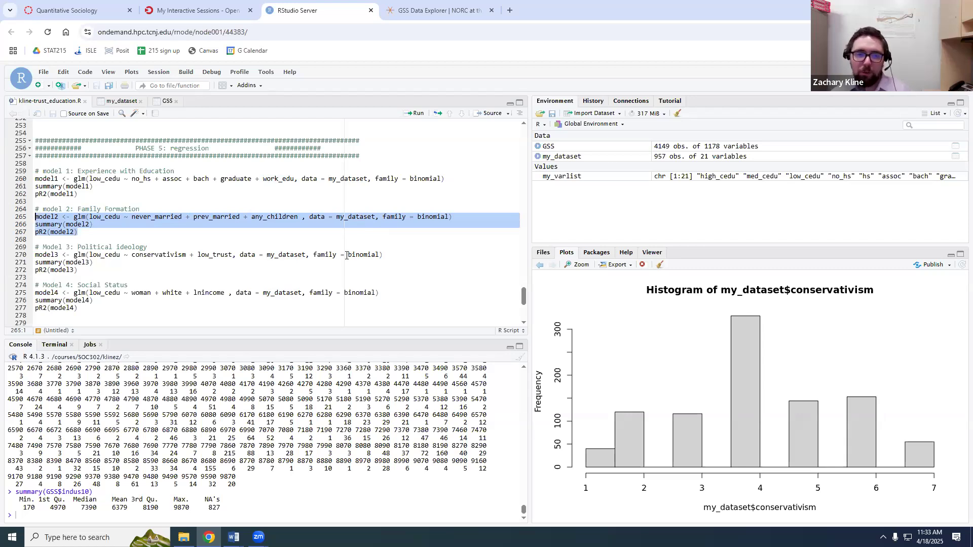
pyautogui.moveTo(132, 217); pyautogui.dragTo(302, 217)
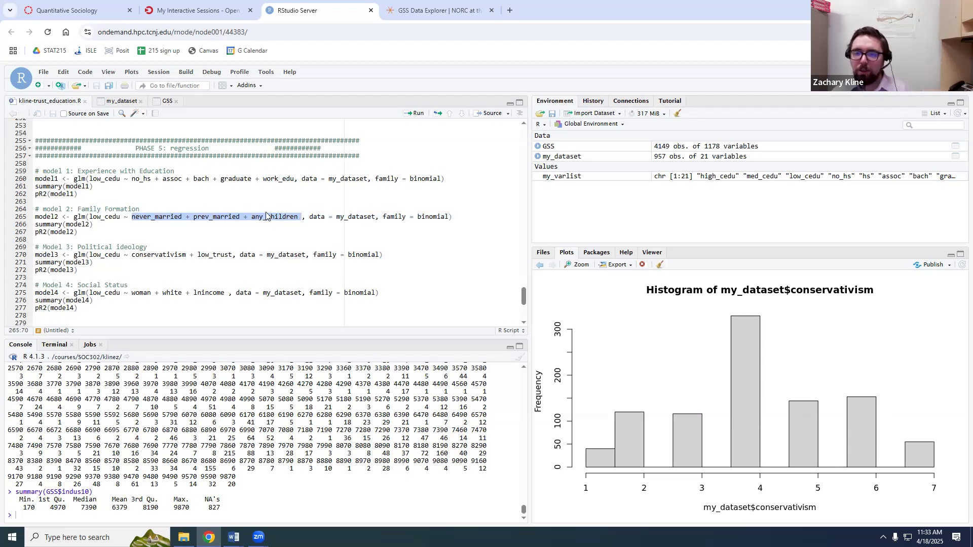
pyautogui.doubleClick(101, 217)
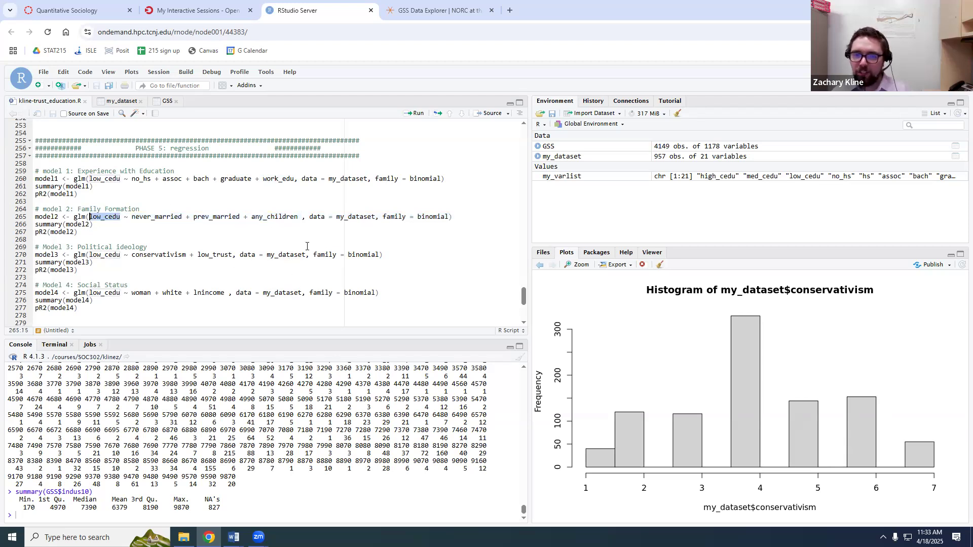
pyautogui.click(298, 217)
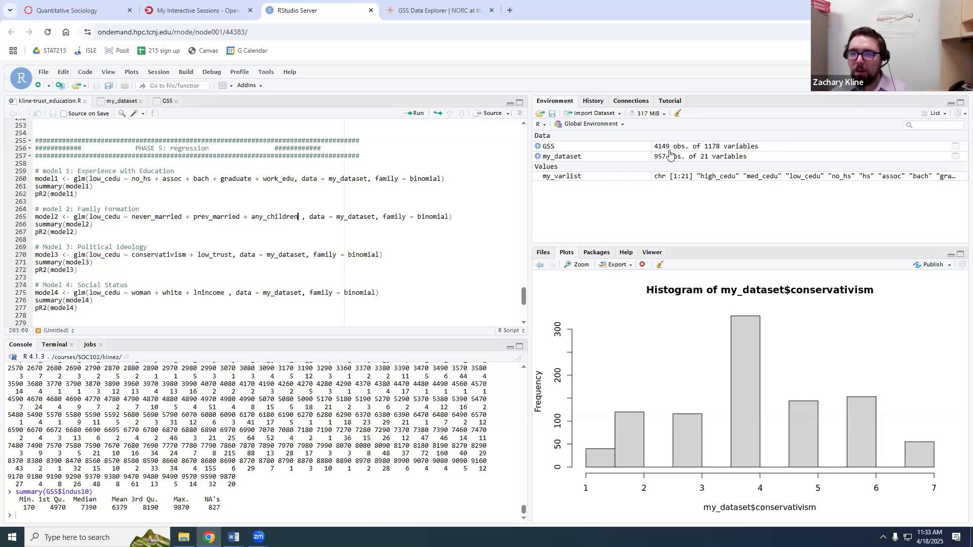
pyautogui.moveTo(77, 194); pyautogui.dragTo(34, 178)
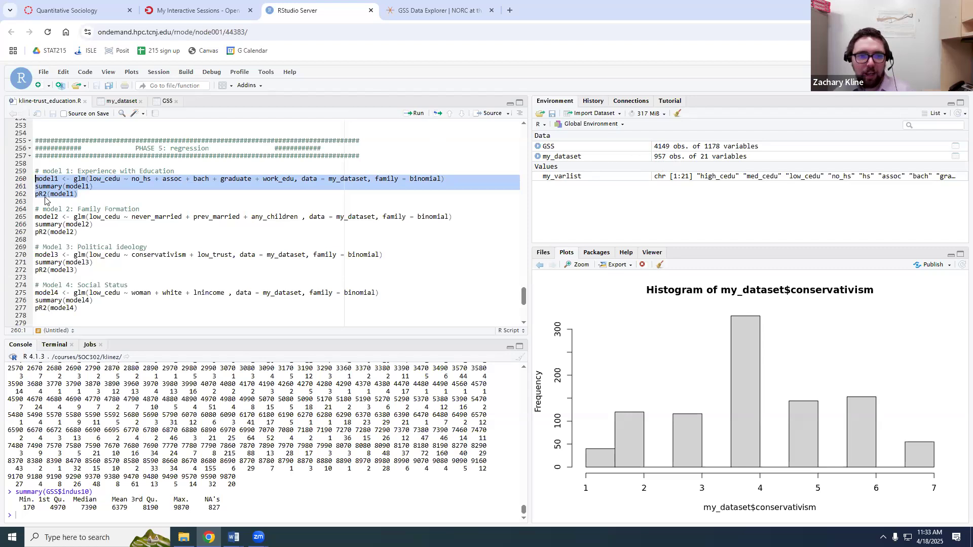
pyautogui.moveTo(50, 201); pyautogui.dragTo(28, 179)
pyautogui.moveTo(103, 195); pyautogui.dragTo(30, 178)
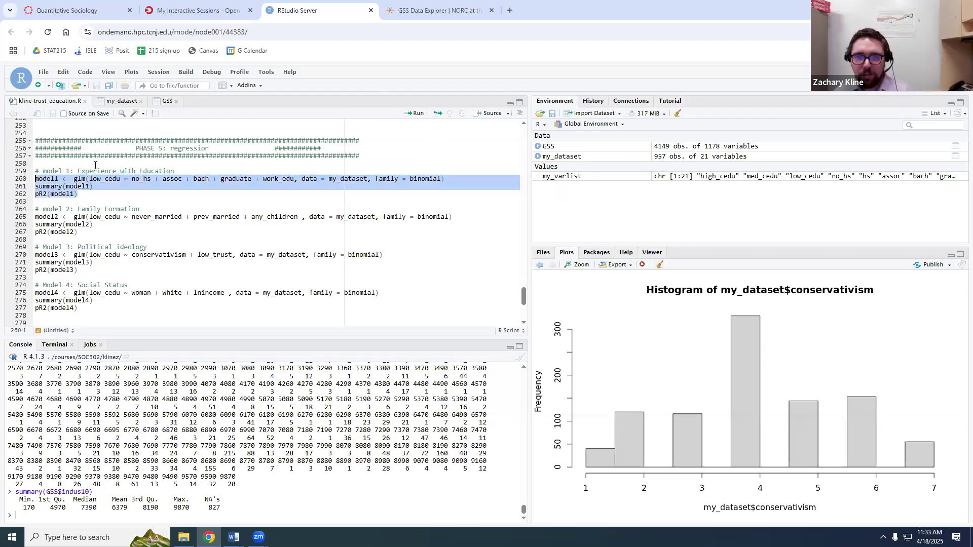
pyautogui.click(412, 10)
pyautogui.click(324, 10)
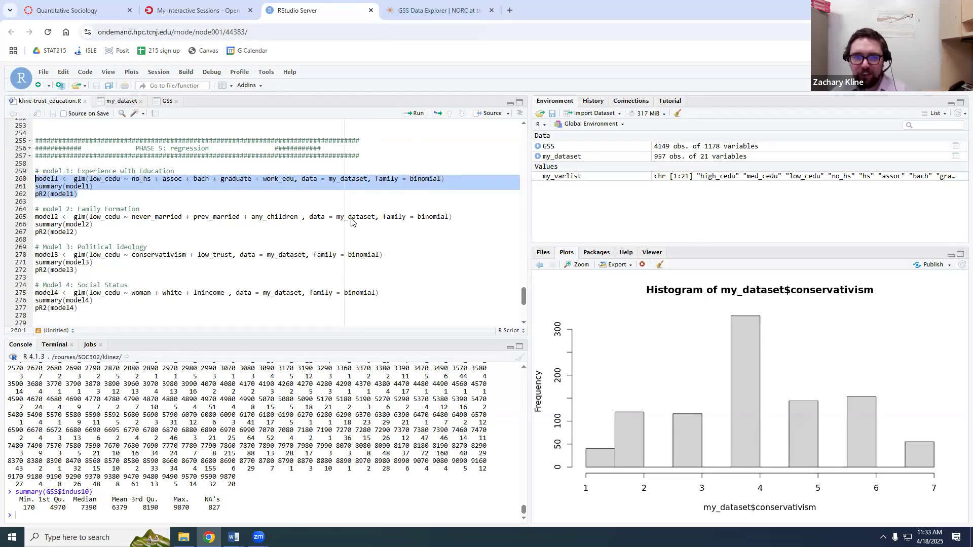
pyautogui.click(380, 156)
pyautogui.moveTo(123, 197); pyautogui.dragTo(12, 180)
pyautogui.click(404, 15)
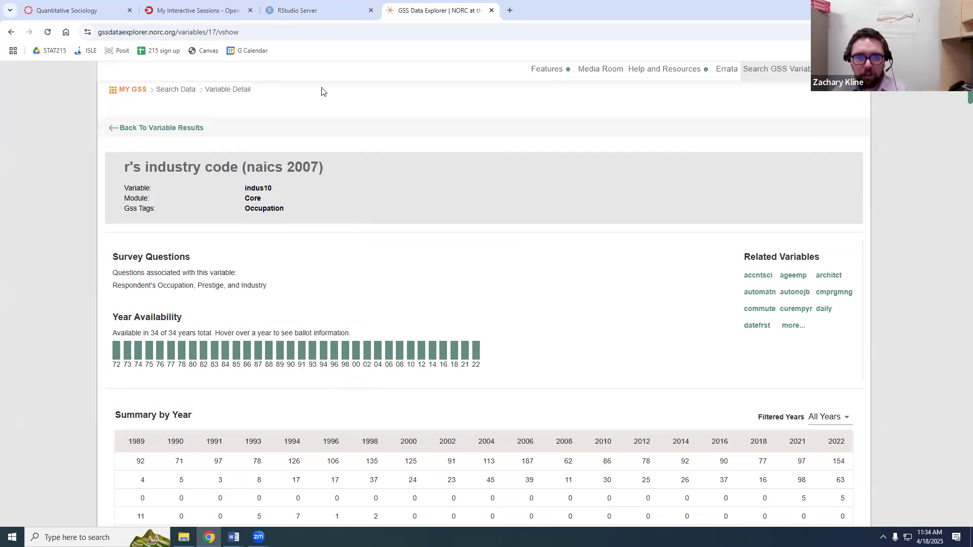
pyautogui.click(304, 10)
# - Run the model 1 glm with its summary and pR2 lines, and look over the resulting coefficient table
pyautogui.click(99, 202)
pyautogui.keyDown('shift'); pyautogui.click(32, 179); pyautogui.keyUp('shift')
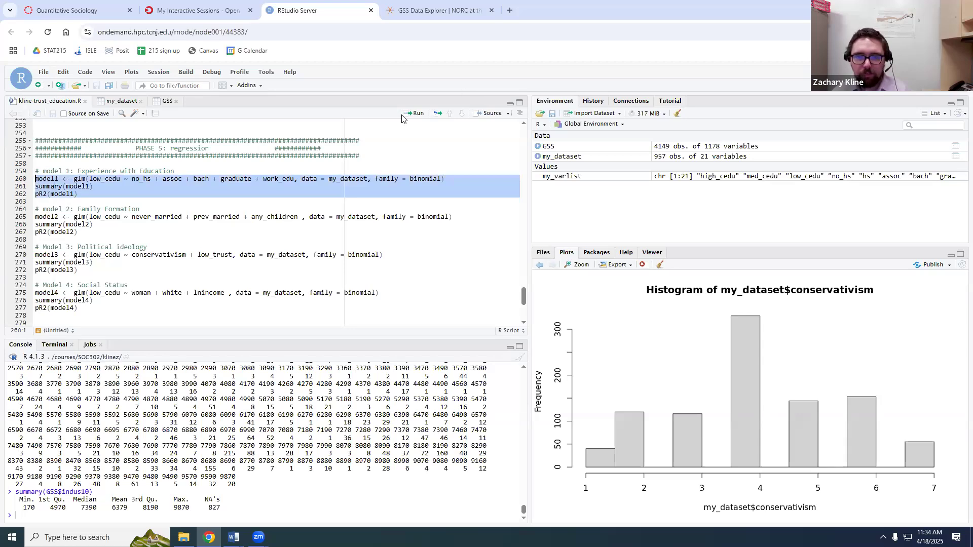
pyautogui.click(415, 113)
pyautogui.scroll(4, 191, 391)
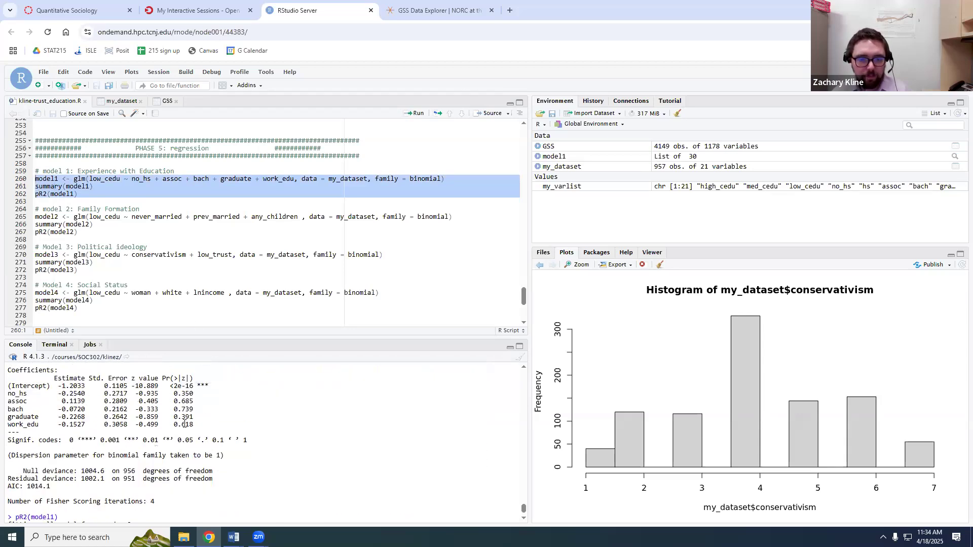
pyautogui.scroll(-2, 136, 463)
pyautogui.scroll(2, 112, 451)
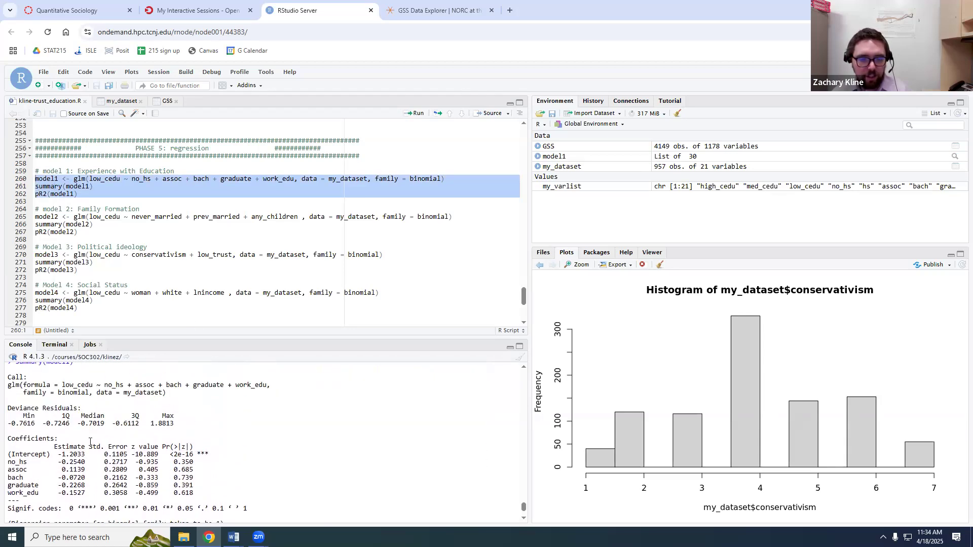
pyautogui.scroll(-2, 91, 440)
pyautogui.moveTo(13, 404); pyautogui.dragTo(185, 406)
pyautogui.click(184, 416)
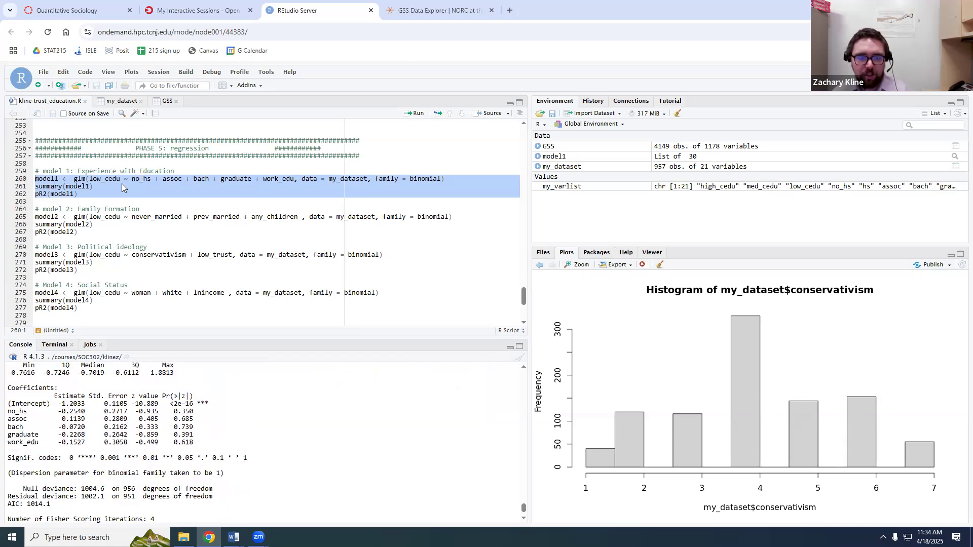
# - Review model 1's predictors in the script, comparing the education-level dummies no_hs, assoc, bach and graduate with work_edu
pyautogui.click(242, 178)
pyautogui.moveTo(244, 179); pyautogui.dragTo(139, 178)
pyautogui.doubleClick(278, 177)
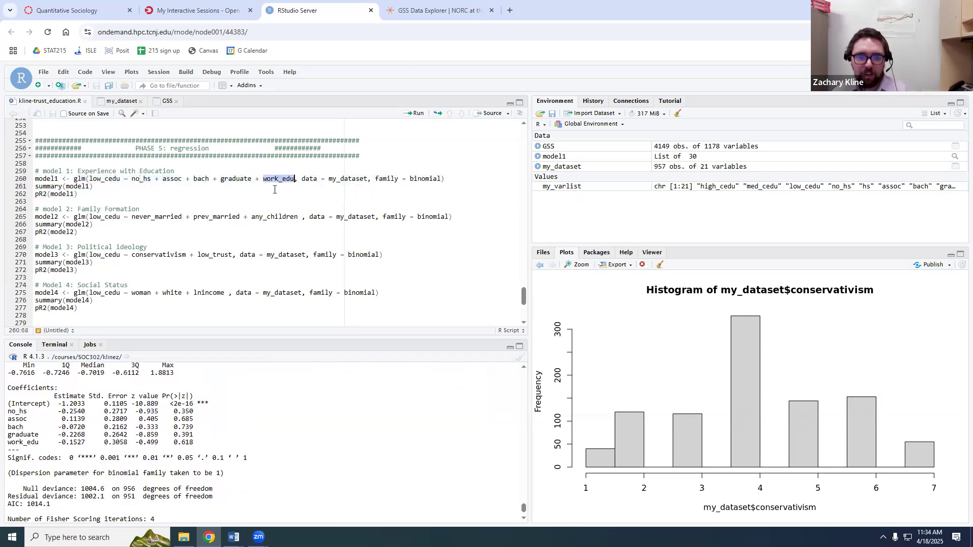
pyautogui.moveTo(131, 179); pyautogui.dragTo(252, 180)
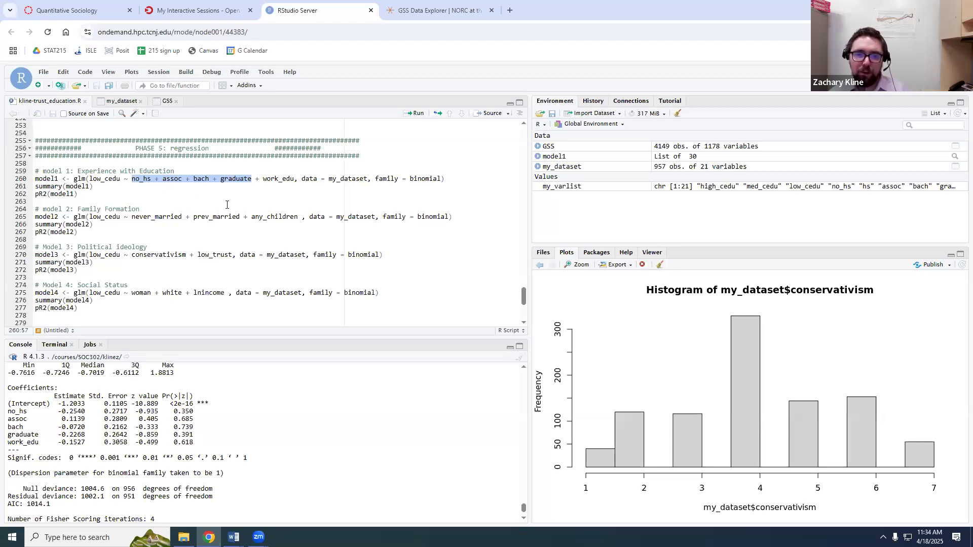
pyautogui.doubleClick(288, 179)
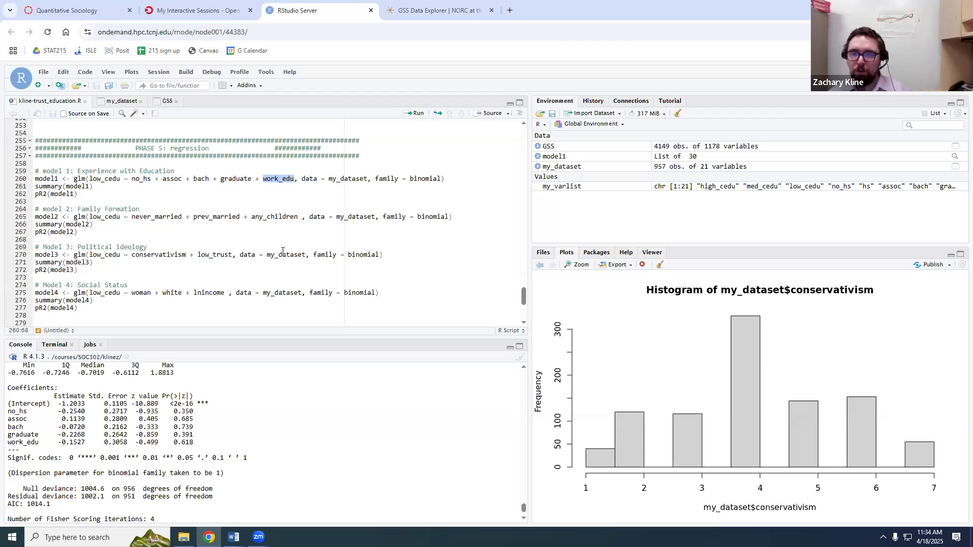
pyautogui.moveTo(131, 178); pyautogui.dragTo(260, 180)
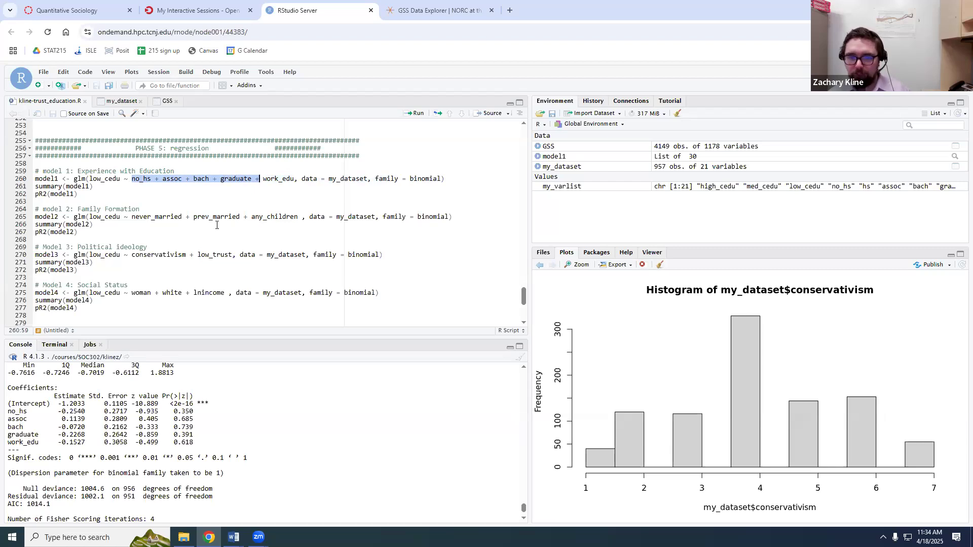
# - Examine the no_hs row of model 1's coefficients: its estimate, sign and p-value
pyautogui.doubleClick(81, 412)
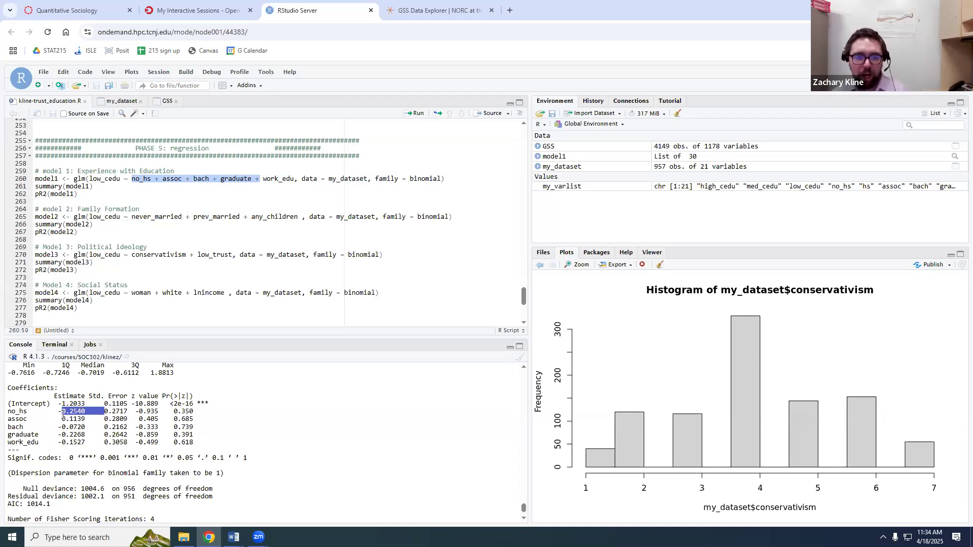
pyautogui.moveTo(13, 411); pyautogui.dragTo(189, 412)
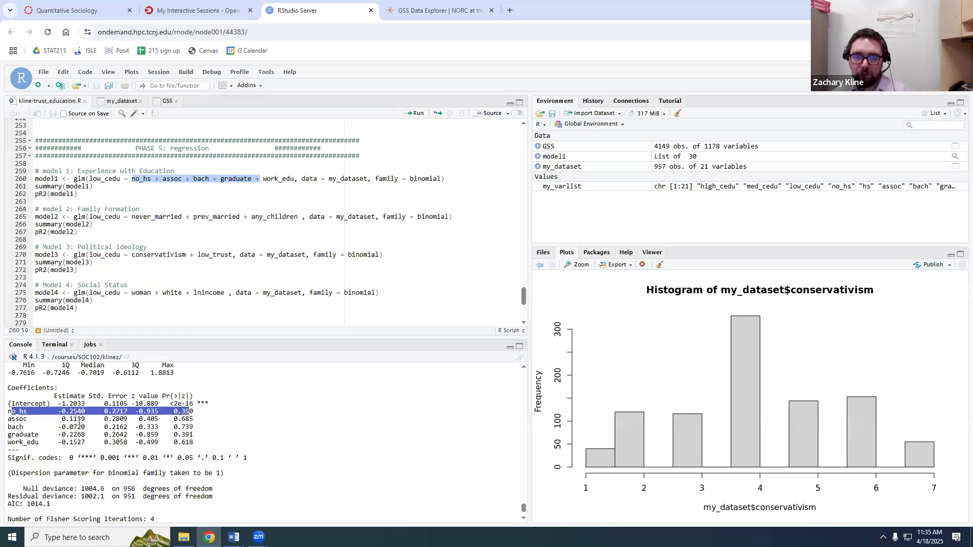
pyautogui.moveTo(62, 412); pyautogui.dragTo(86, 412)
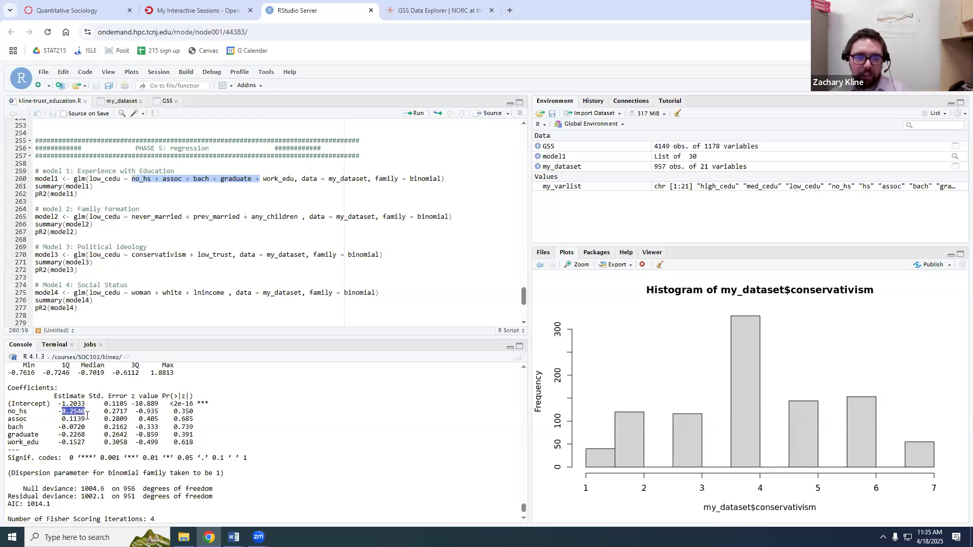
pyautogui.moveTo(58, 411)
pyautogui.mouseDown()
pyautogui.moveTo(85, 412)
pyautogui.moveTo(62, 413)
pyautogui.mouseUp()
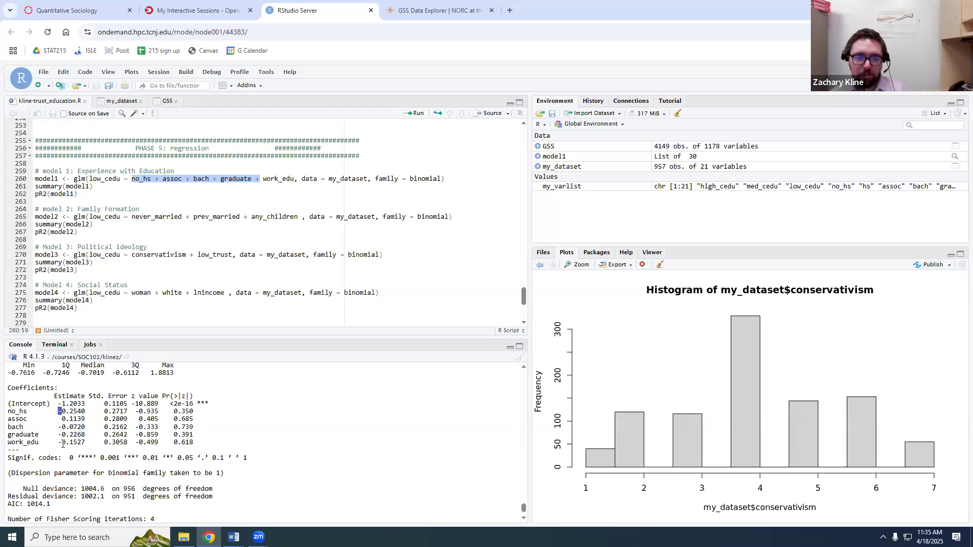
pyautogui.moveTo(173, 412); pyautogui.dragTo(209, 412)
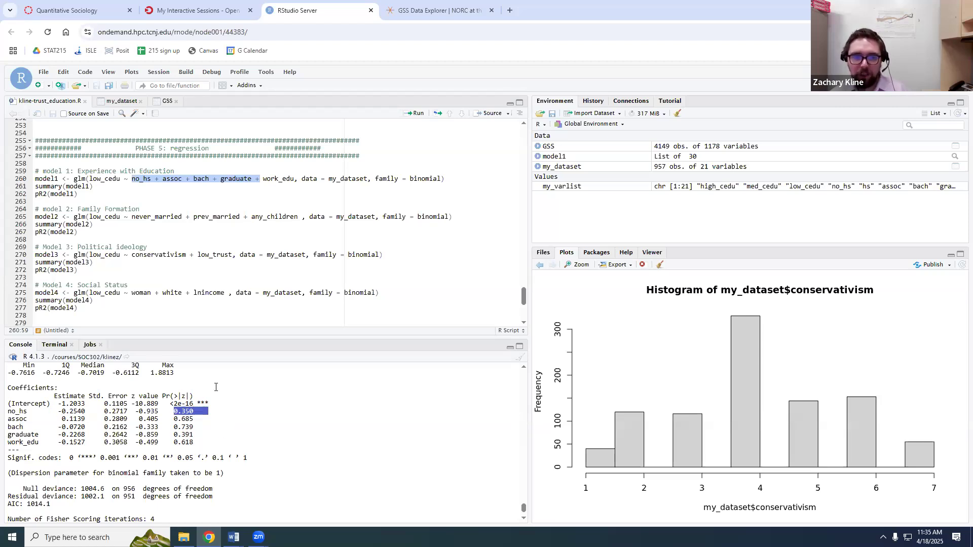
# - Compare the no_hs, assoc, bach and graduate rows of model 1's coefficient table, including their estimates and p-values
pyautogui.doubleClick(26, 412)
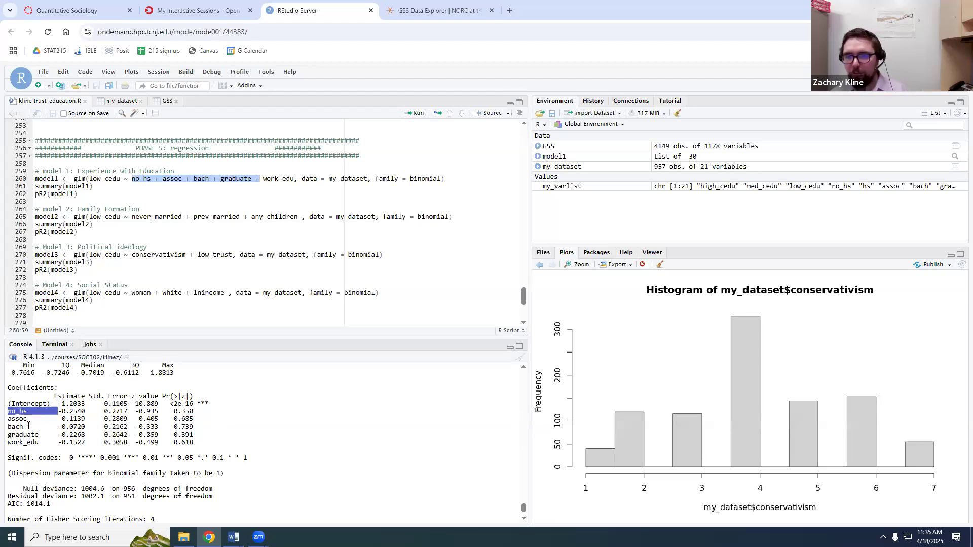
pyautogui.moveTo(15, 419); pyautogui.dragTo(186, 419)
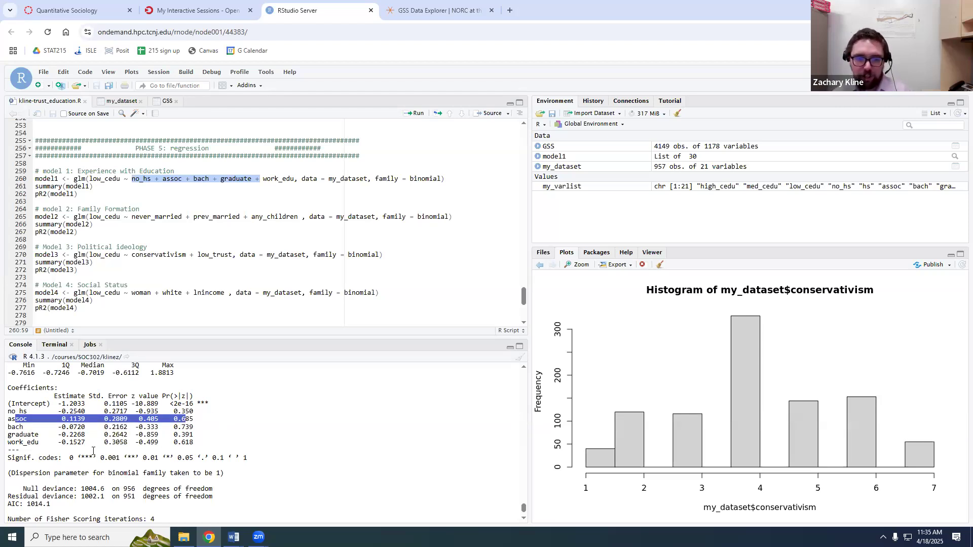
pyautogui.moveTo(8, 427)
pyautogui.mouseDown()
pyautogui.moveTo(170, 428)
pyautogui.moveTo(8, 432)
pyautogui.moveTo(189, 439)
pyautogui.moveTo(9, 409)
pyautogui.mouseUp()
pyautogui.click(27, 435)
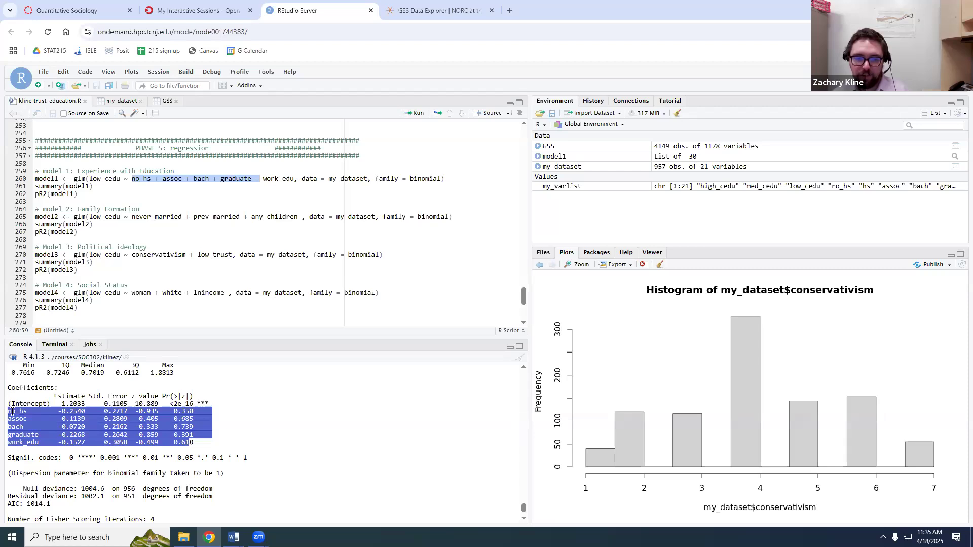
pyautogui.click(66, 432)
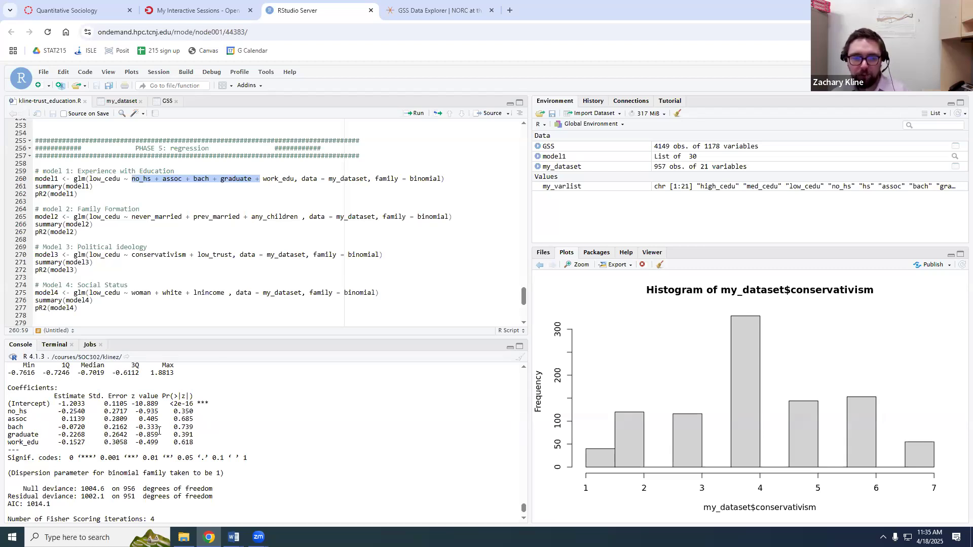
# - Examine the work_edu row of model 1's coefficients, from its estimate through to its p-value
pyautogui.moveTo(19, 443); pyautogui.dragTo(187, 445)
pyautogui.click(183, 456)
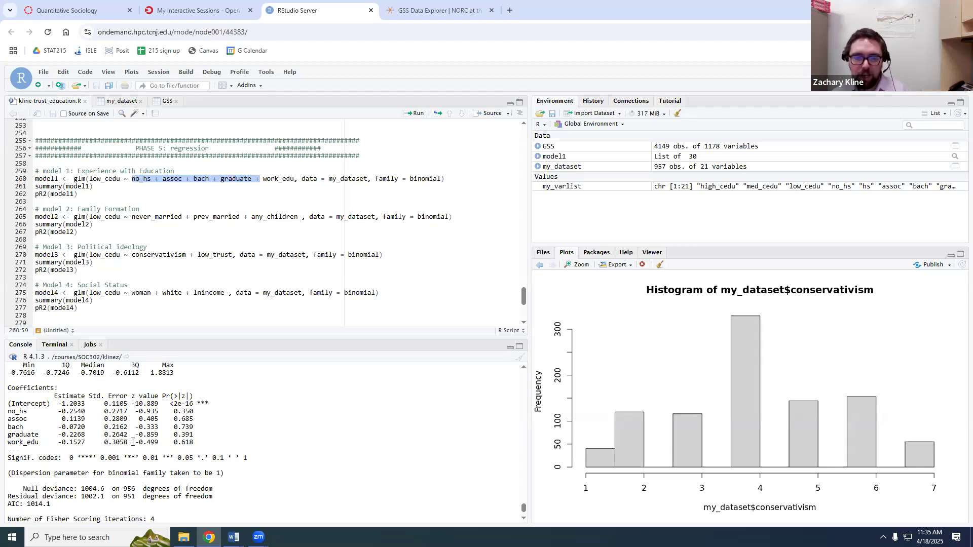
pyautogui.doubleClick(178, 443)
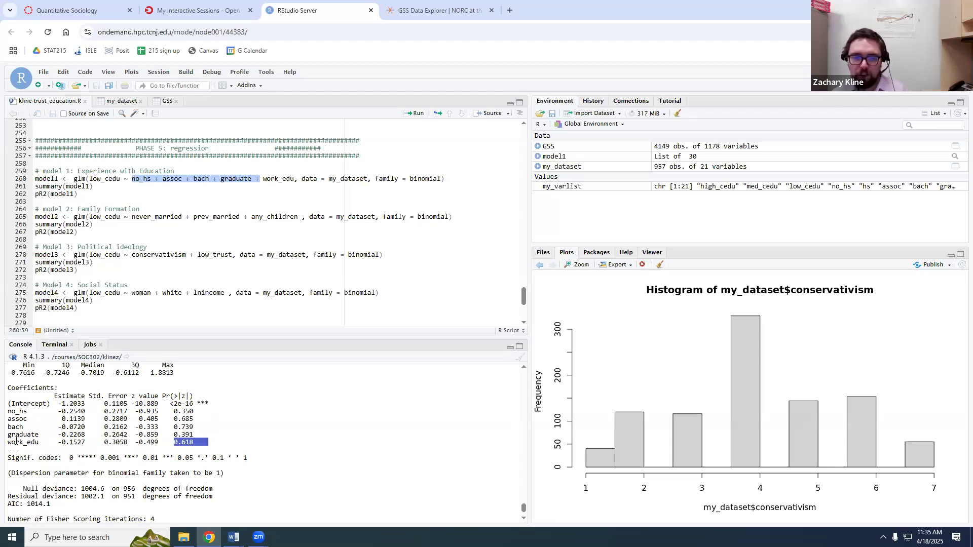
pyautogui.moveTo(8, 442); pyautogui.dragTo(191, 445)
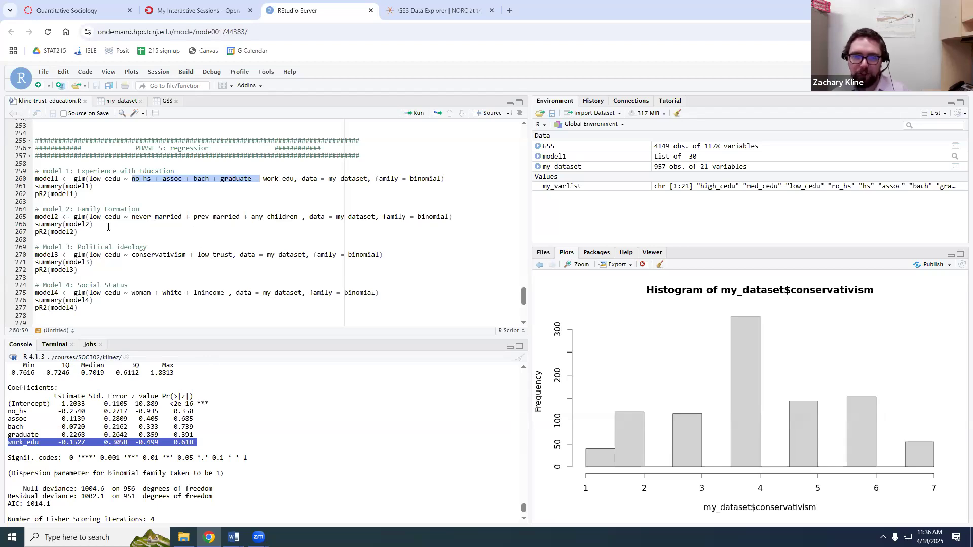
pyautogui.click(177, 455)
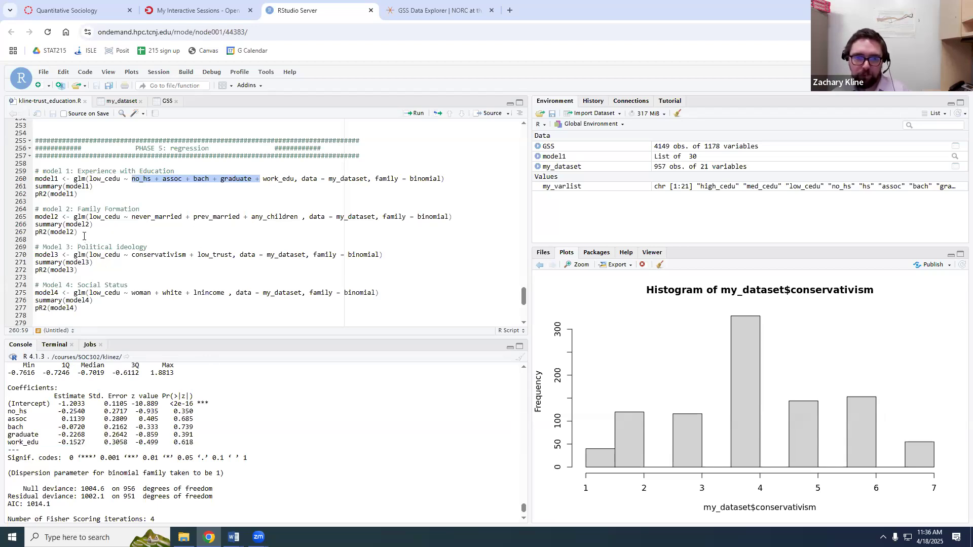
# - Evaluate model 1's McFadden value, 2.468838e-03, in the console to show it in decimal notation
pyautogui.moveTo(85, 235); pyautogui.dragTo(35, 217)
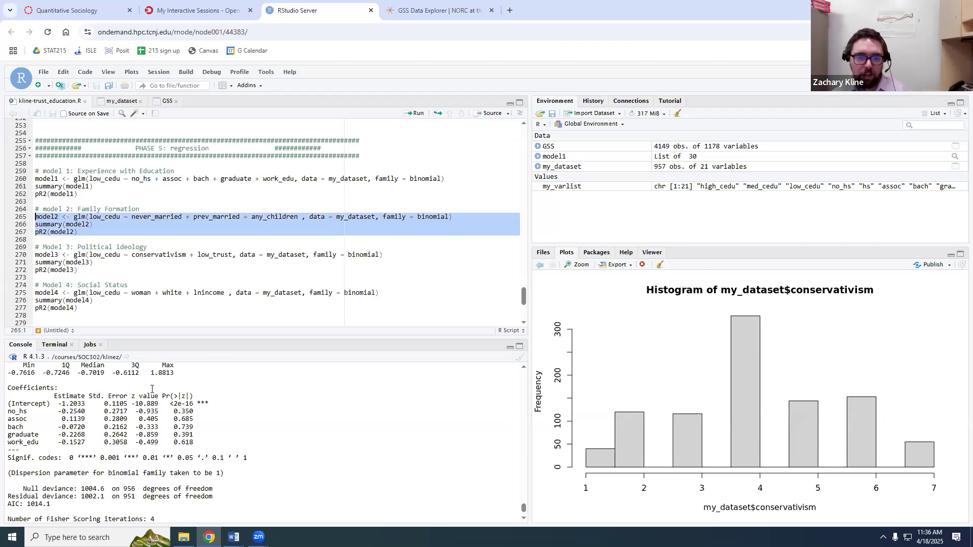
pyautogui.moveTo(176, 508); pyautogui.dragTo(220, 508)
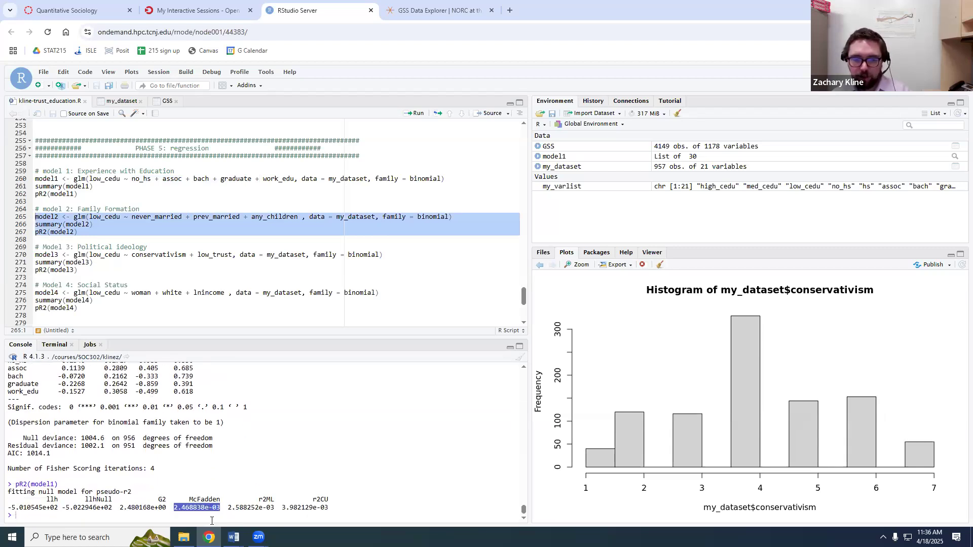
pyautogui.write('2.468838e-03')
pyautogui.press('Return')
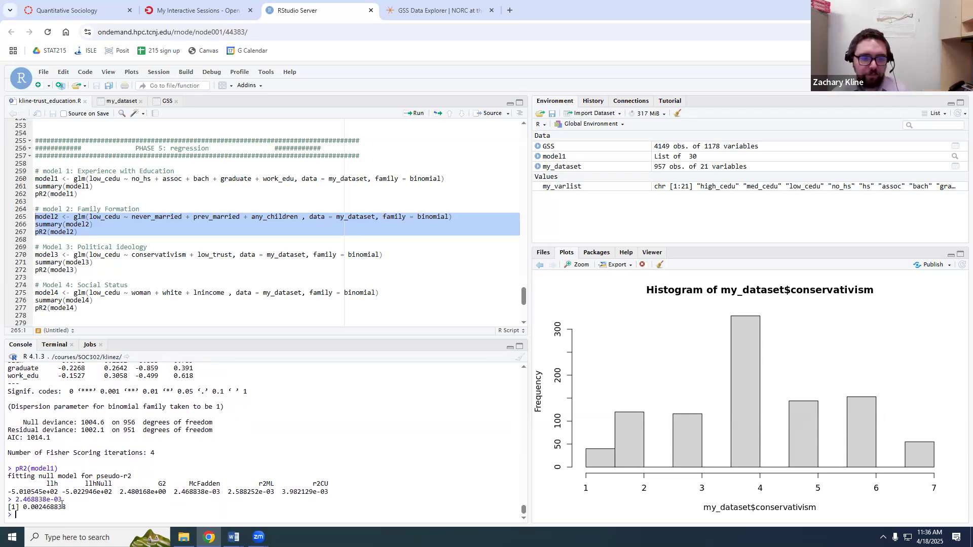
# - Examine model 1's McFadden pseudo-R2, reading its column in the pR2 output and the leading digits of its decimal form
pyautogui.moveTo(43, 507); pyautogui.dragTo(27, 507)
pyautogui.doubleClick(207, 481)
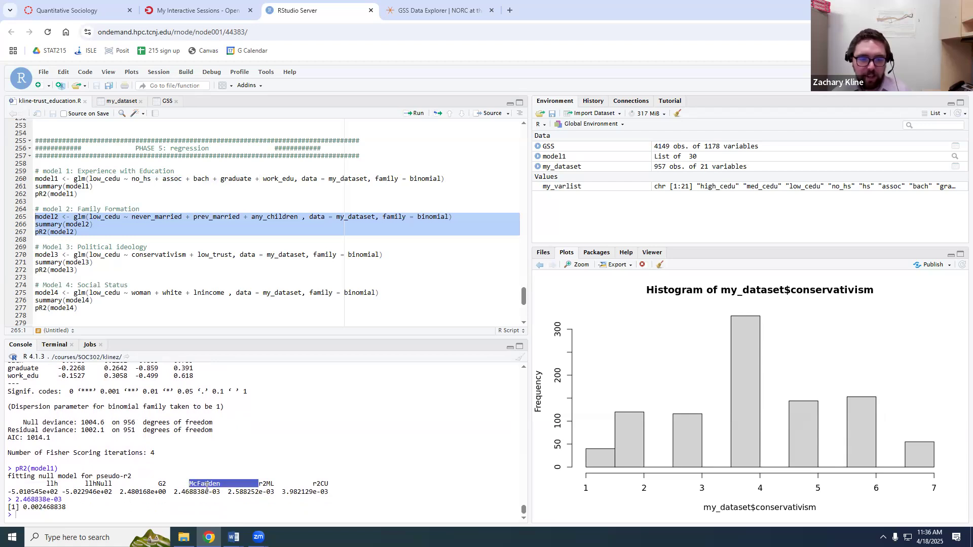
pyautogui.click(203, 483)
pyautogui.moveTo(189, 483); pyautogui.dragTo(221, 483)
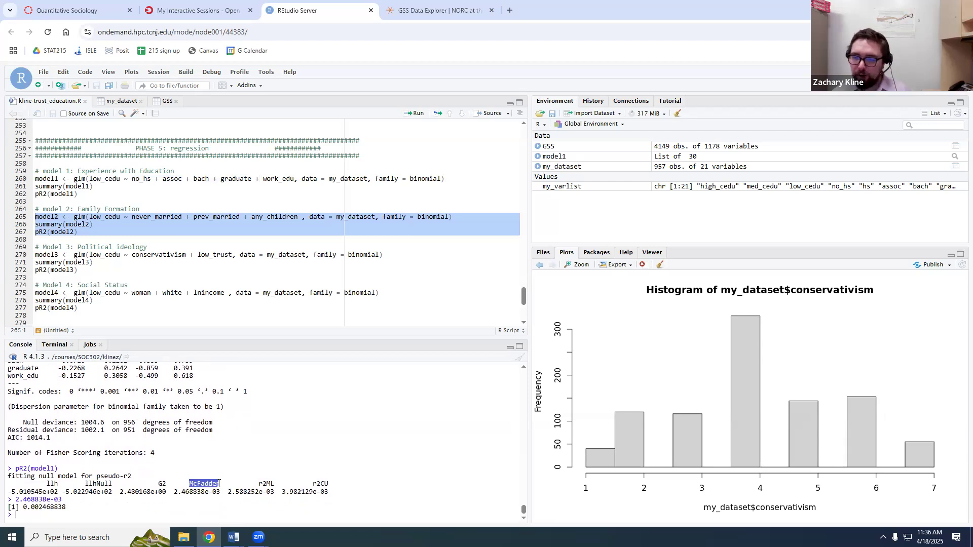
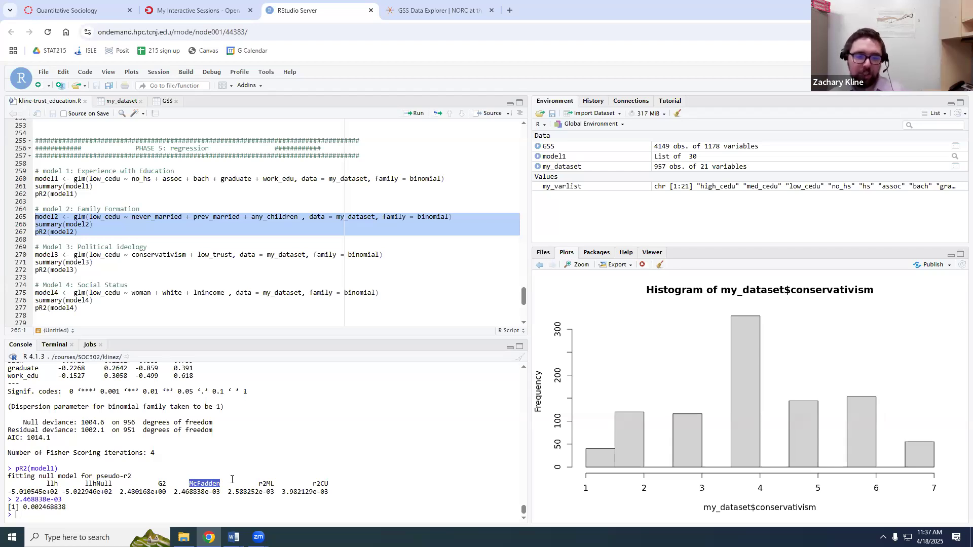
pyautogui.moveTo(23, 507); pyautogui.dragTo(43, 507)
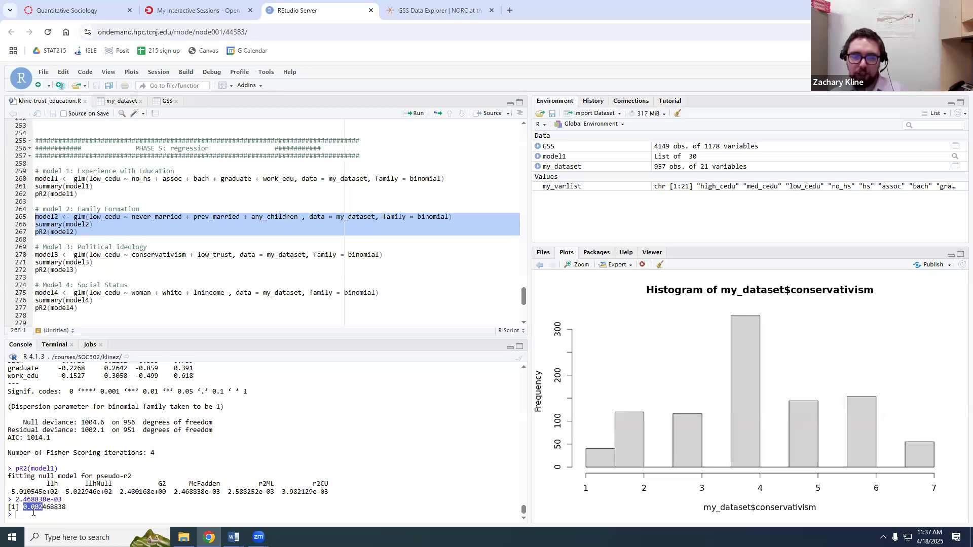
pyautogui.moveTo(44, 507); pyautogui.dragTo(33, 510)
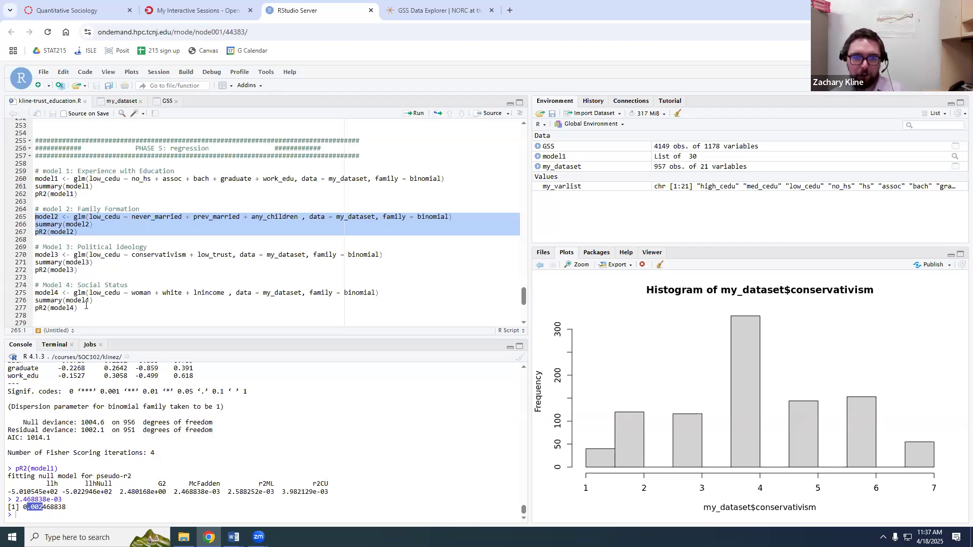
# - Run the model 2 Family Formation glm with its summary and pR2 lines, and bring up its coefficient table
pyautogui.click(134, 254)
pyautogui.moveTo(88, 231); pyautogui.dragTo(35, 217)
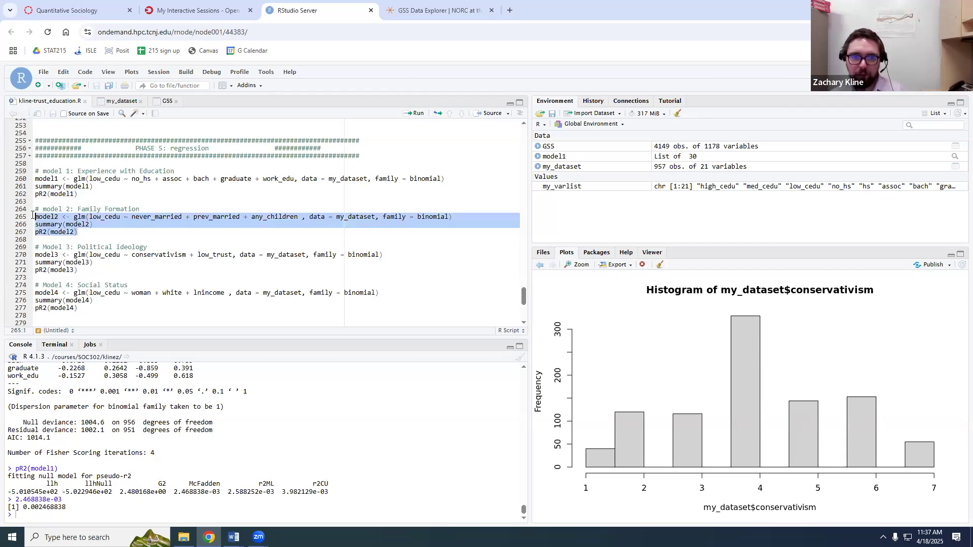
pyautogui.click(417, 114)
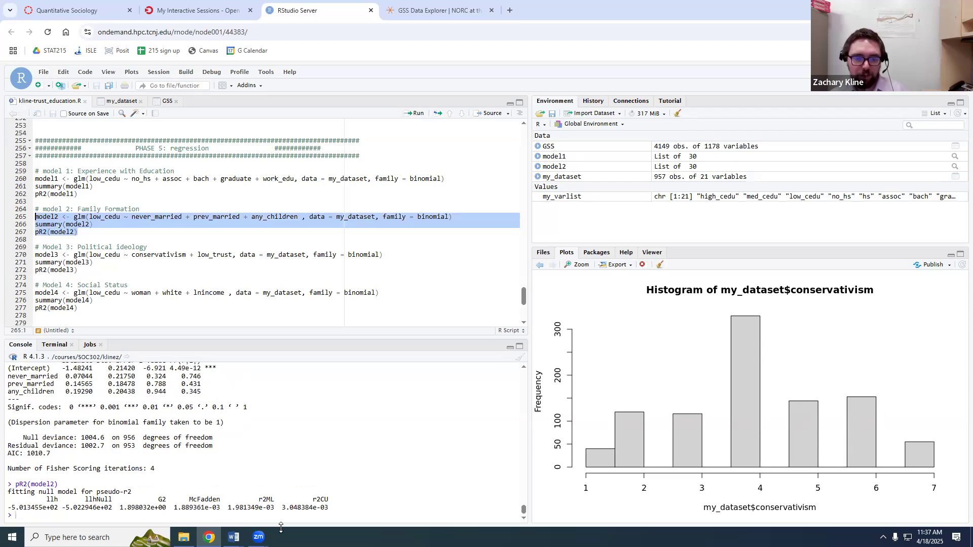
pyautogui.scroll(1, 55, 453)
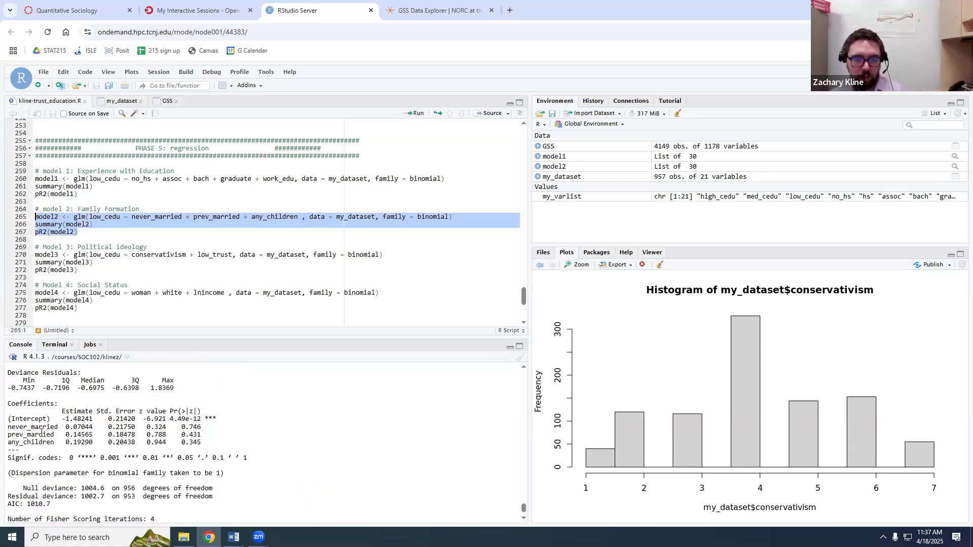
# - Examine the never_married and prev_married rows of model 2's coefficients, including their estimates and p-values
pyautogui.moveTo(16, 427); pyautogui.dragTo(197, 436)
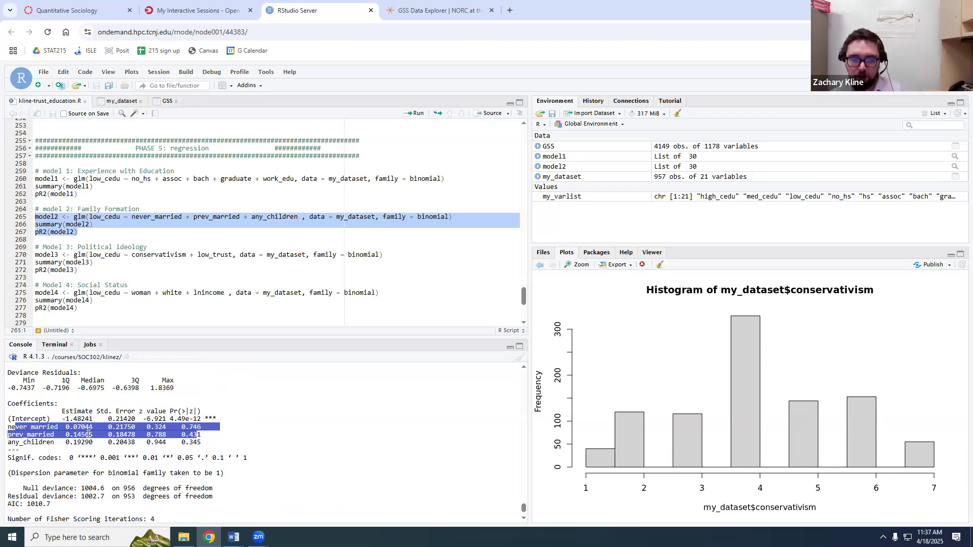
pyautogui.doubleClick(89, 427)
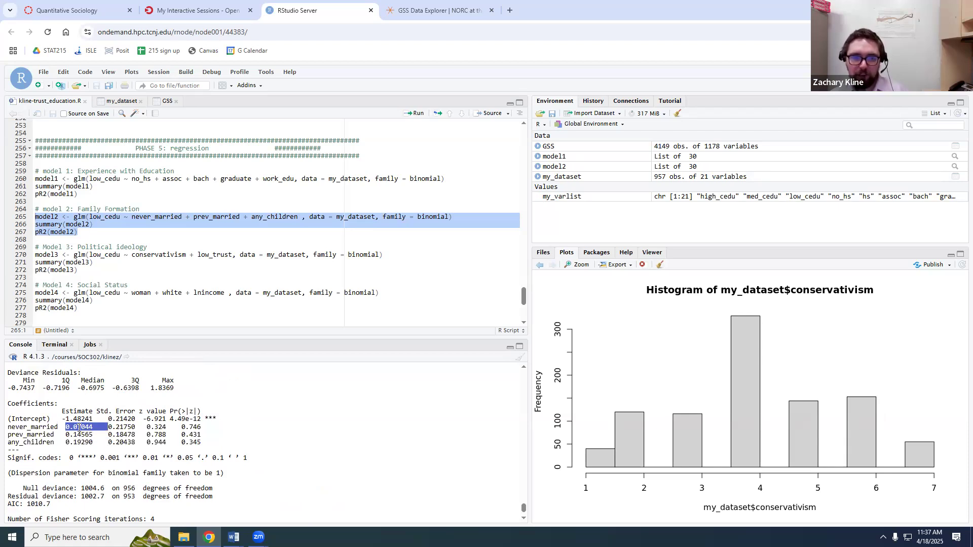
pyautogui.moveTo(209, 428); pyautogui.dragTo(23, 427)
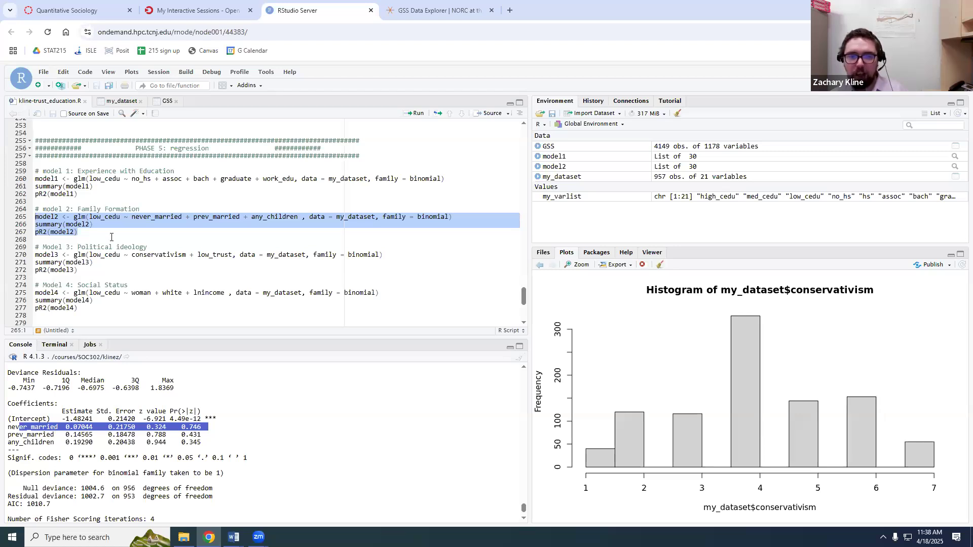
# - Examine the any_children row of model 2's coefficients, including its estimate and p-value
pyautogui.moveTo(31, 444); pyautogui.dragTo(194, 443)
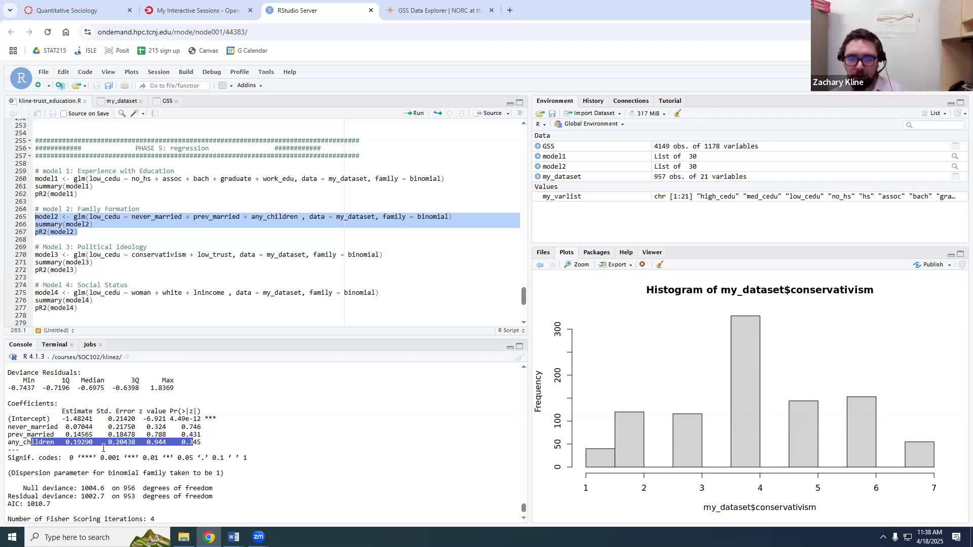
pyautogui.doubleClick(20, 443)
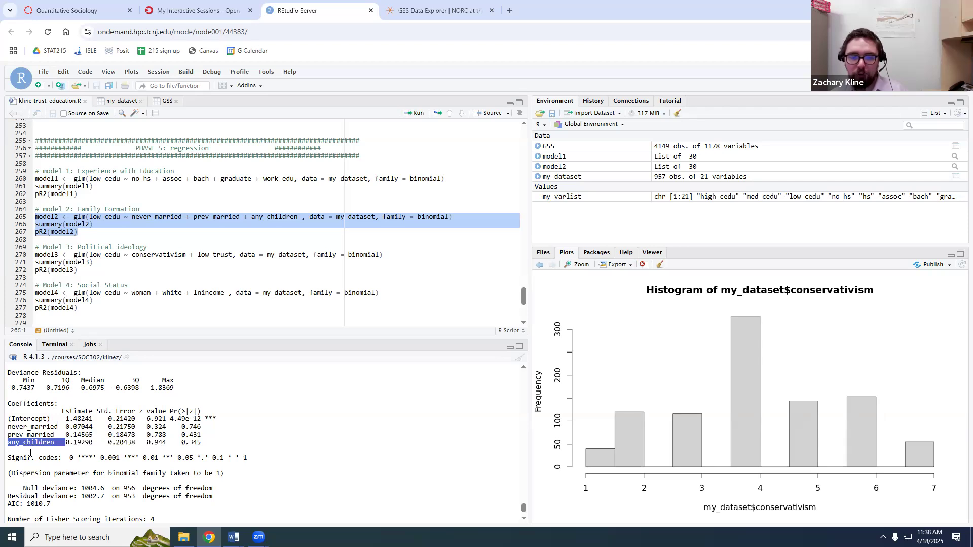
pyautogui.doubleClick(79, 442)
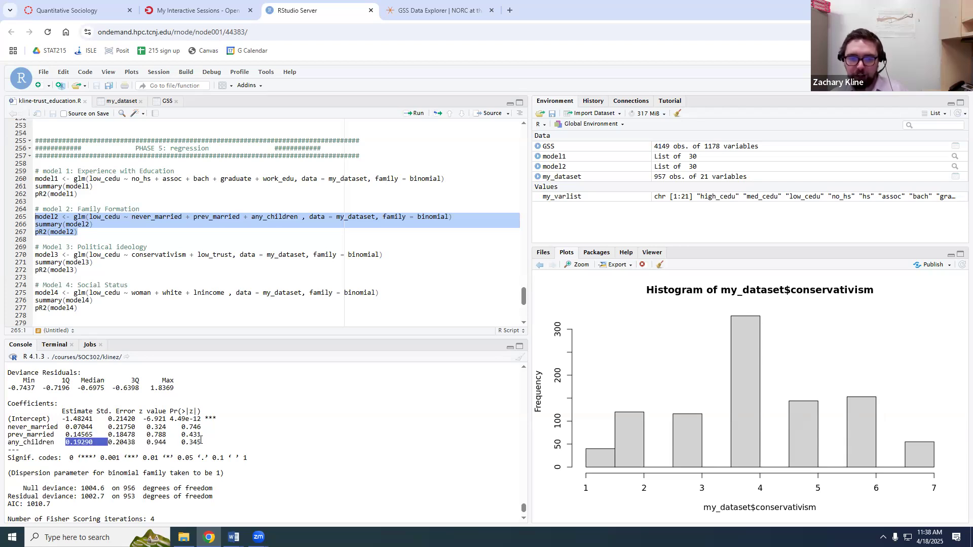
pyautogui.moveTo(204, 443); pyautogui.dragTo(24, 442)
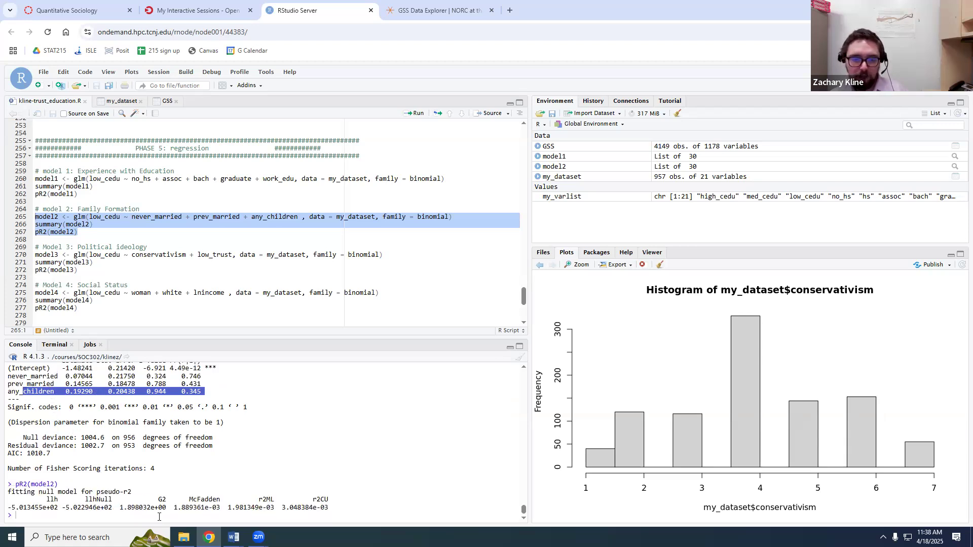
# - Evaluate model 2's McFadden value, 1.889361e-03, in the console to show it in decimal notation
pyautogui.moveTo(173, 507); pyautogui.dragTo(220, 507)
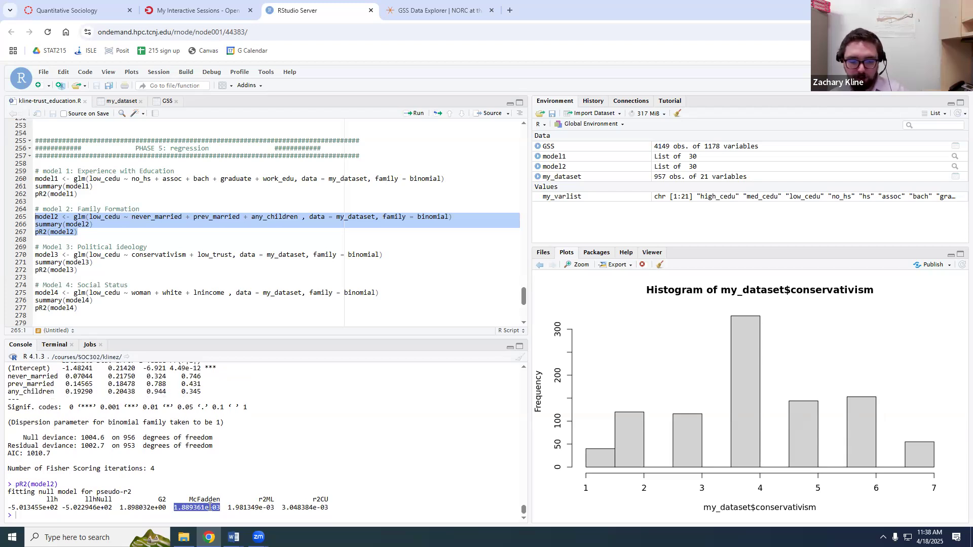
pyautogui.click(27, 513)
pyautogui.write('1.889361e-03')
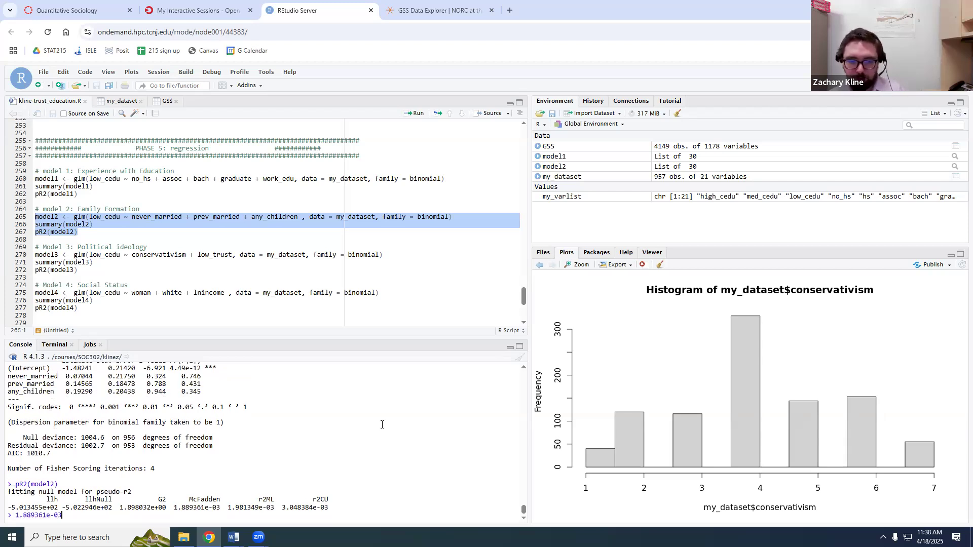
pyautogui.press('Return')
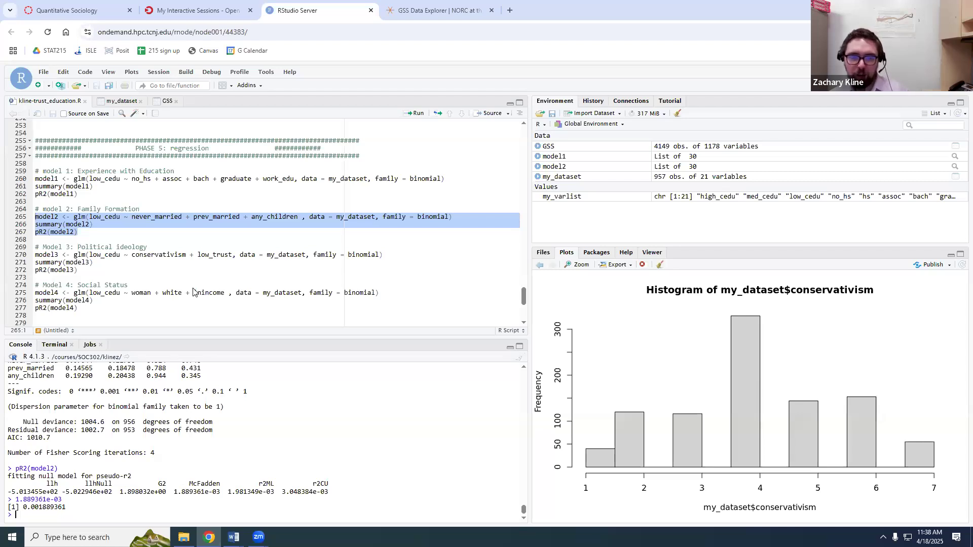
# - Run the model 3 Political ideology glm with its summary and pR2 lines, and bring up its coefficient table
pyautogui.doubleClick(92, 217)
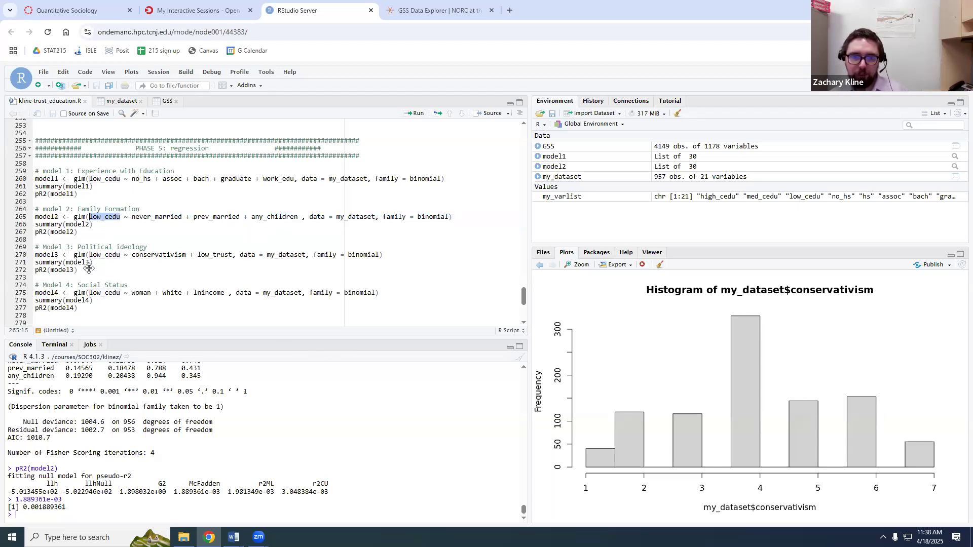
pyautogui.moveTo(88, 274); pyautogui.dragTo(9, 241)
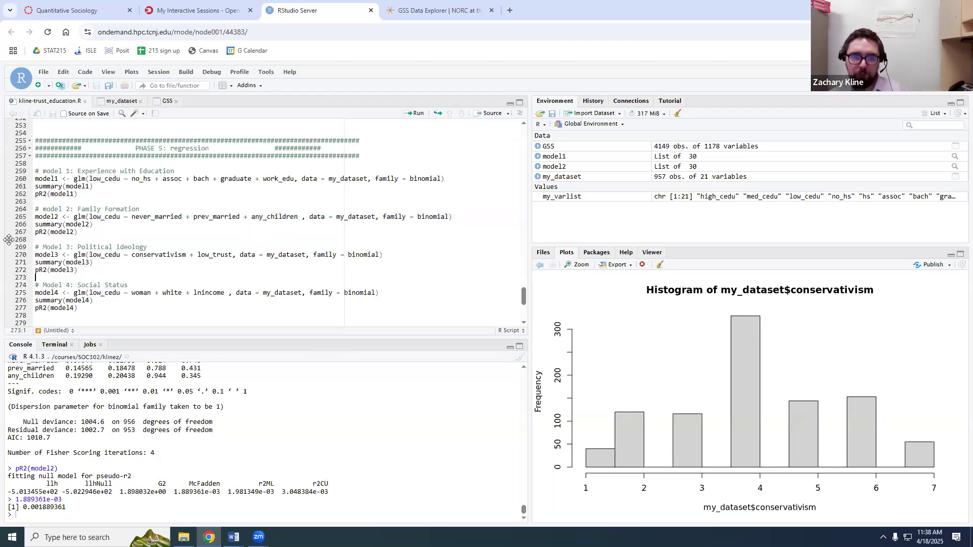
pyautogui.click(419, 114)
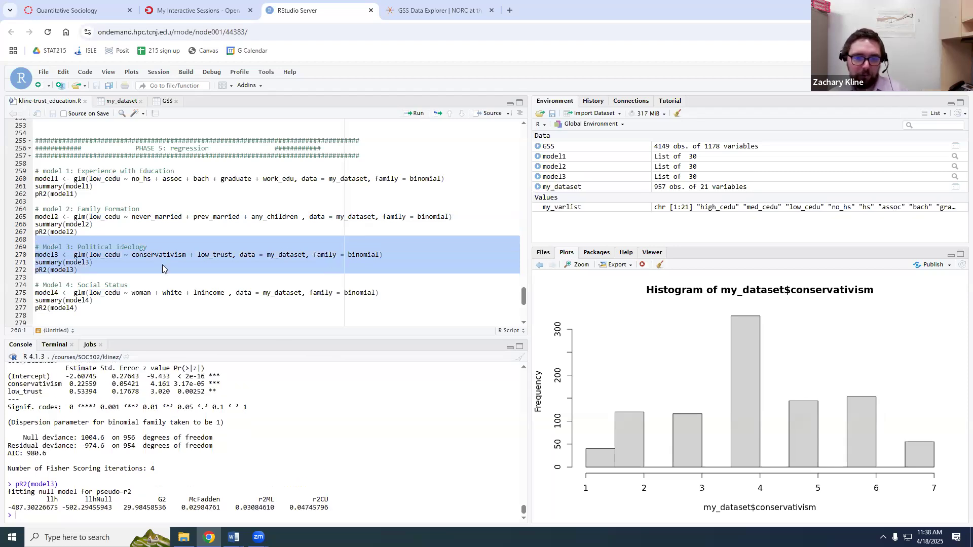
pyautogui.scroll(1, 143, 440)
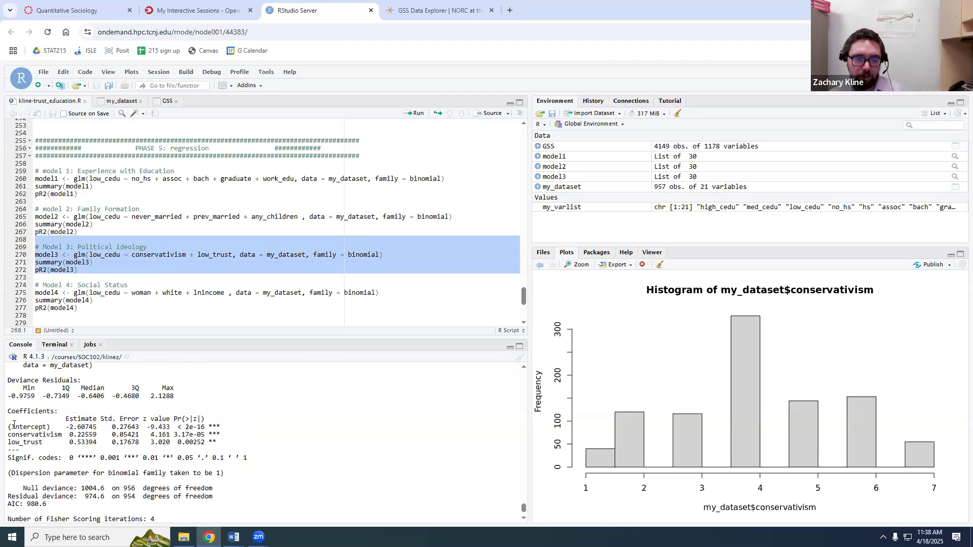
# - Match the conservativism and low_trust predictors in the model 3 glm call to their rows in the coefficient table
pyautogui.click(146, 260)
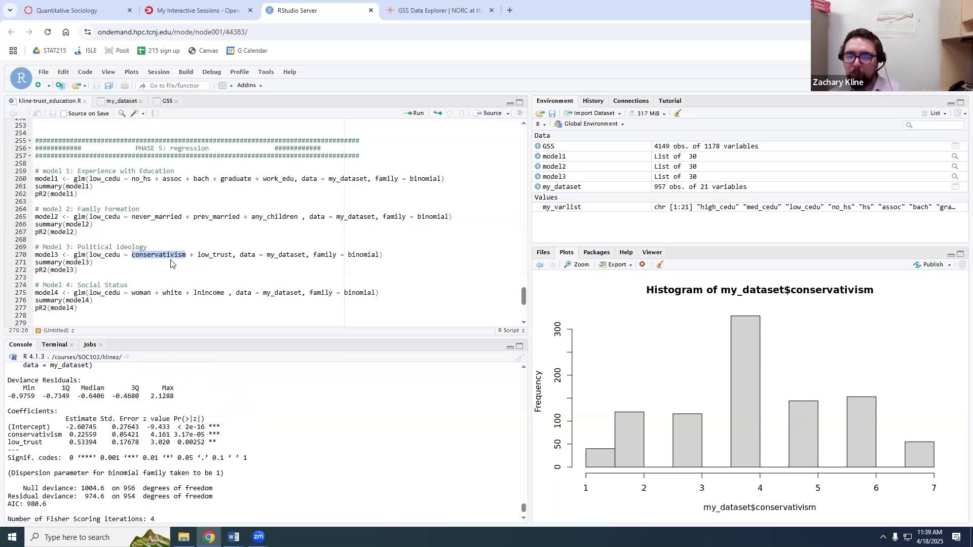
pyautogui.doubleClick(219, 254)
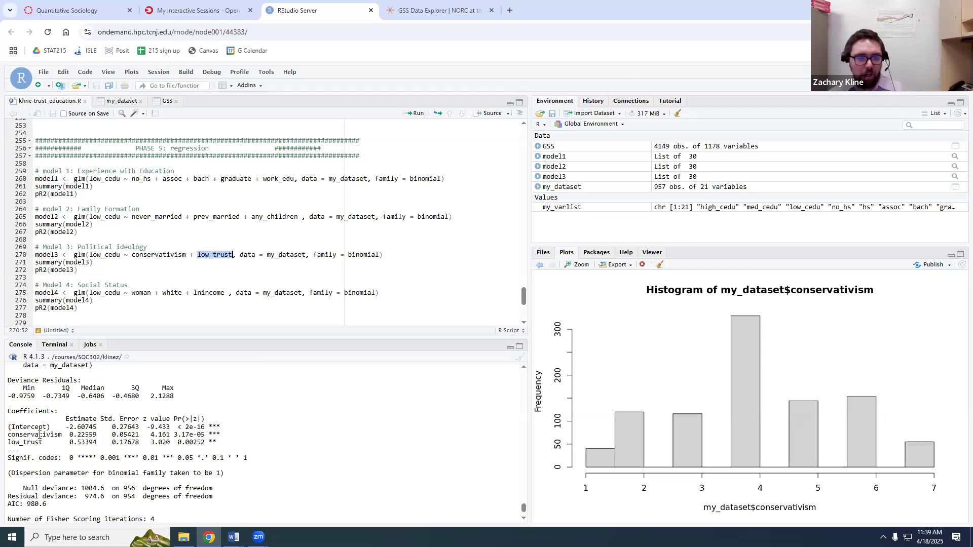
pyautogui.moveTo(181, 434)
pyautogui.mouseDown()
pyautogui.moveTo(222, 434)
pyautogui.moveTo(188, 435)
pyautogui.mouseUp()
pyautogui.click(192, 435)
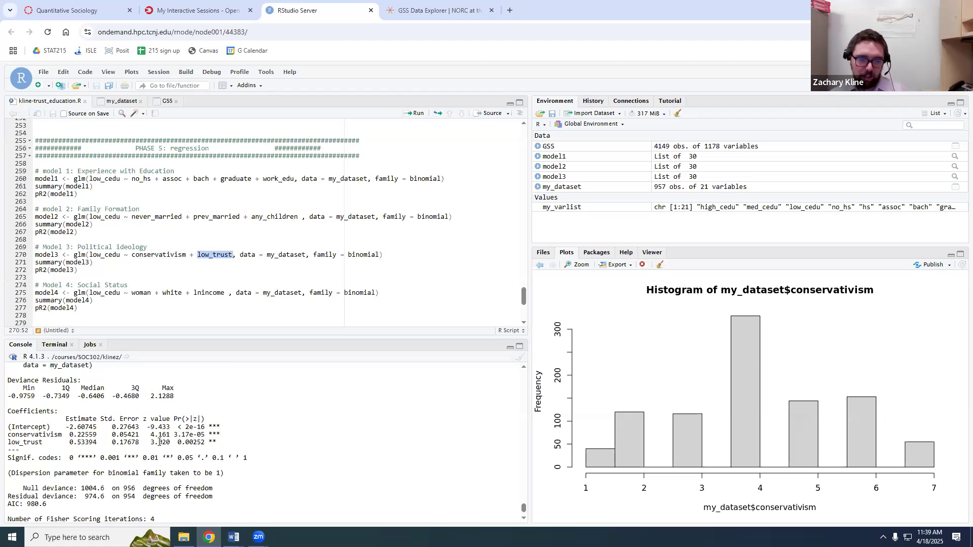
# - Examine the conservativism row of model 3's coefficients, including its estimate and p-value, followed by the low_trust row
pyautogui.moveTo(221, 434); pyautogui.dragTo(7, 434)
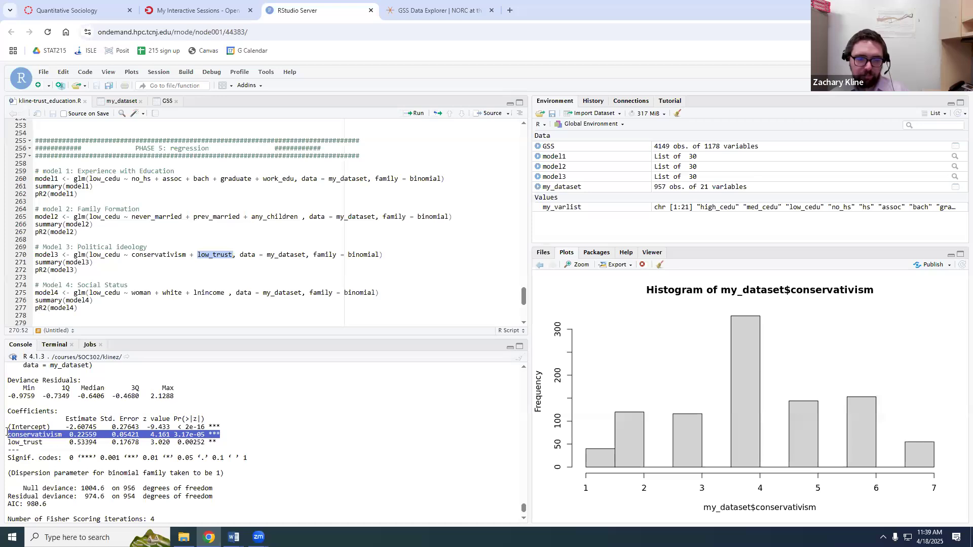
pyautogui.doubleClick(84, 435)
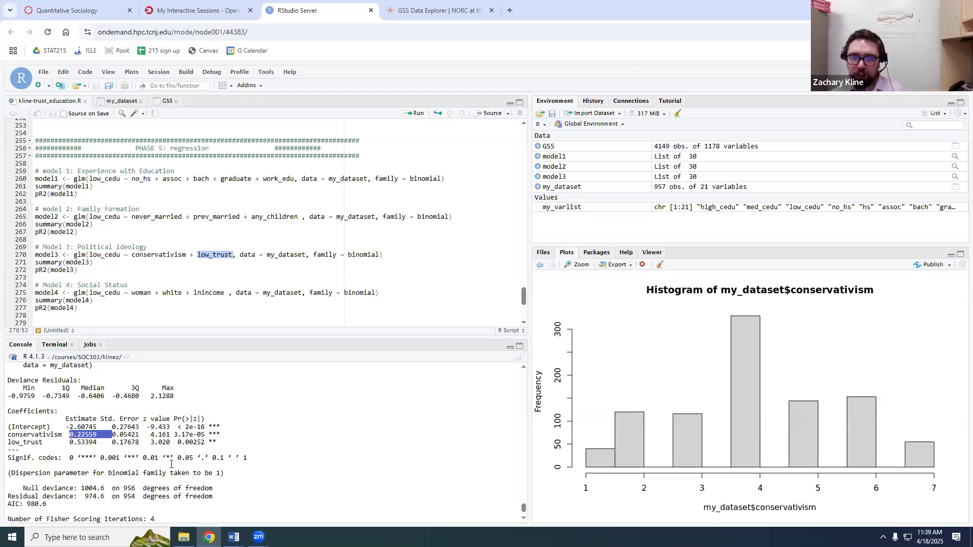
pyautogui.moveTo(174, 435); pyautogui.dragTo(220, 435)
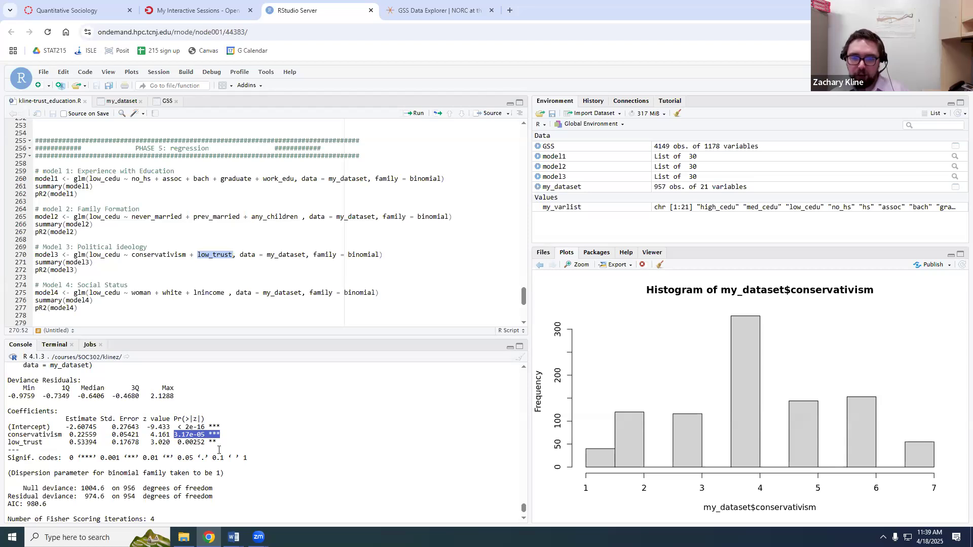
pyautogui.click(199, 436)
pyautogui.moveTo(200, 436)
pyautogui.mouseDown()
pyautogui.moveTo(173, 435)
pyautogui.moveTo(203, 435)
pyautogui.moveTo(193, 435)
pyautogui.mouseUp()
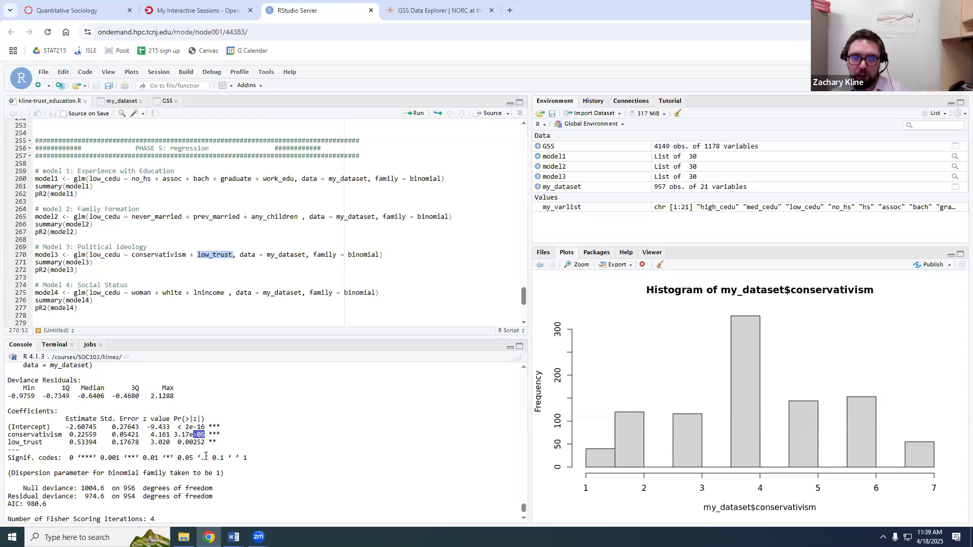
pyautogui.moveTo(174, 434); pyautogui.dragTo(232, 435)
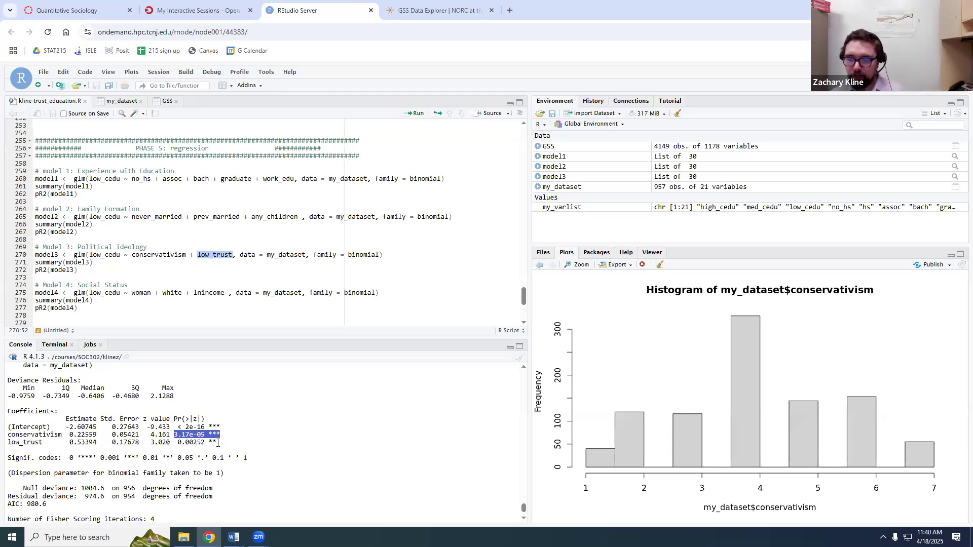
pyautogui.moveTo(19, 442); pyautogui.dragTo(197, 446)
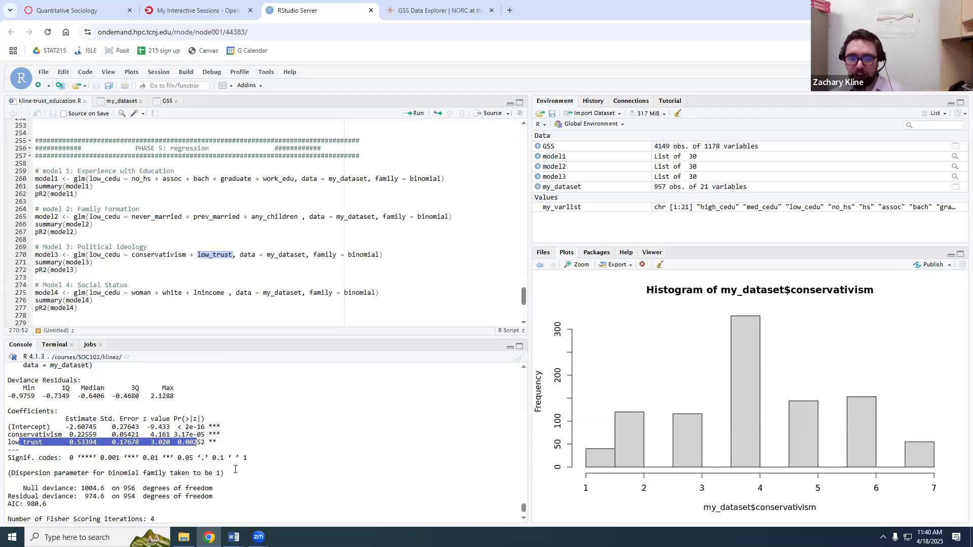
# - Look up the correlation between conservativism and low_trust in the correlation matrix output in the console
pyautogui.scroll(2, 230, 454)
pyautogui.scroll(-3, 231, 454)
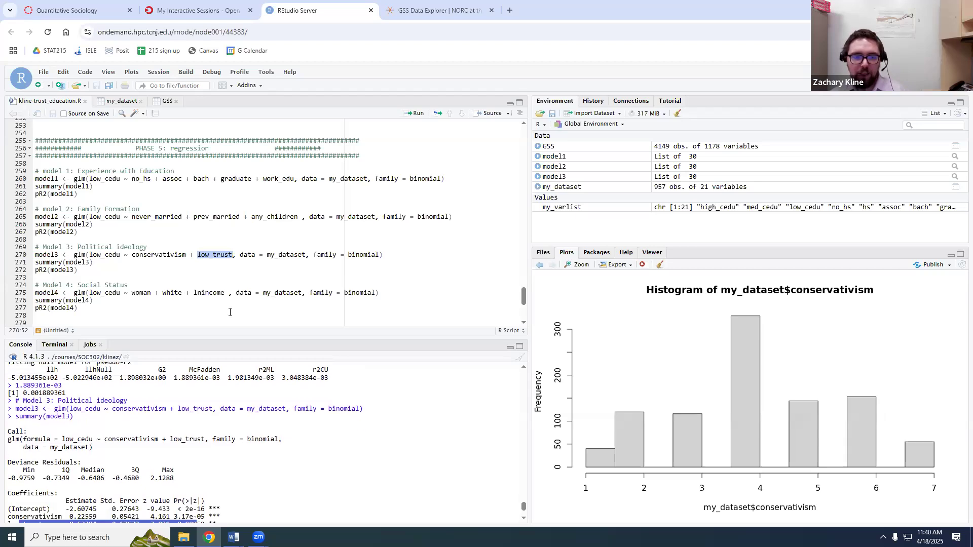
pyautogui.scroll(4, 230, 311)
pyautogui.scroll(3, 196, 436)
pyautogui.scroll(15, 195, 436)
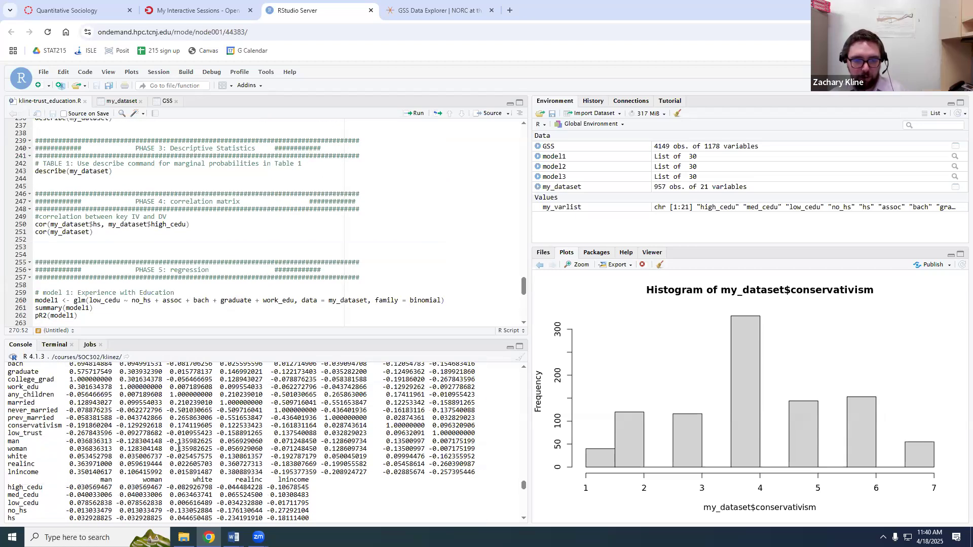
pyautogui.scroll(2, 85, 438)
pyautogui.scroll(4, 403, 466)
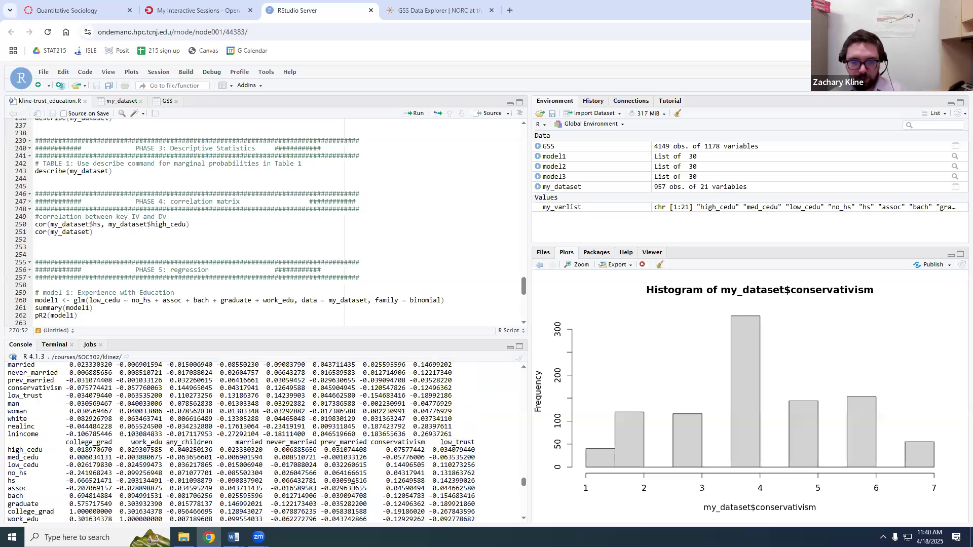
pyautogui.doubleClick(406, 462)
pyautogui.scroll(-4, 406, 462)
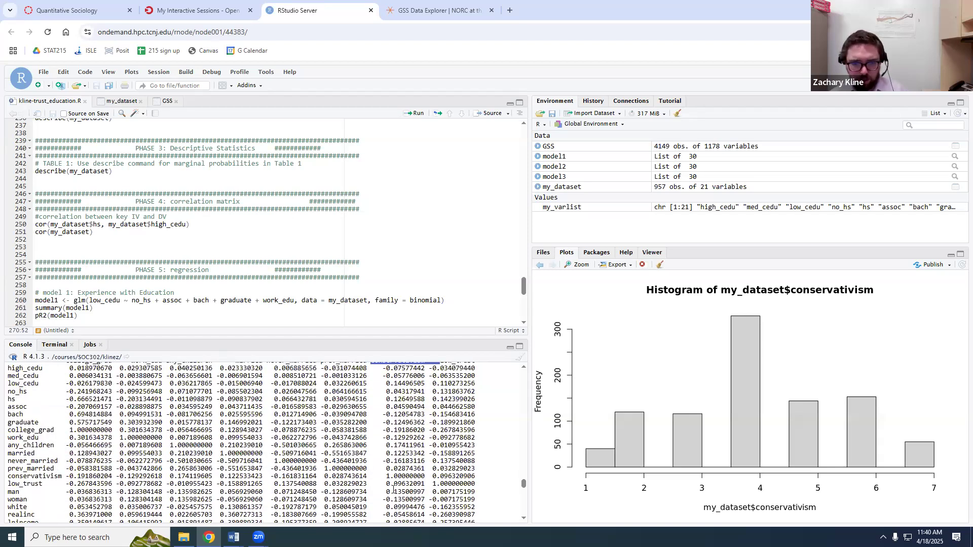
pyautogui.doubleClick(406, 484)
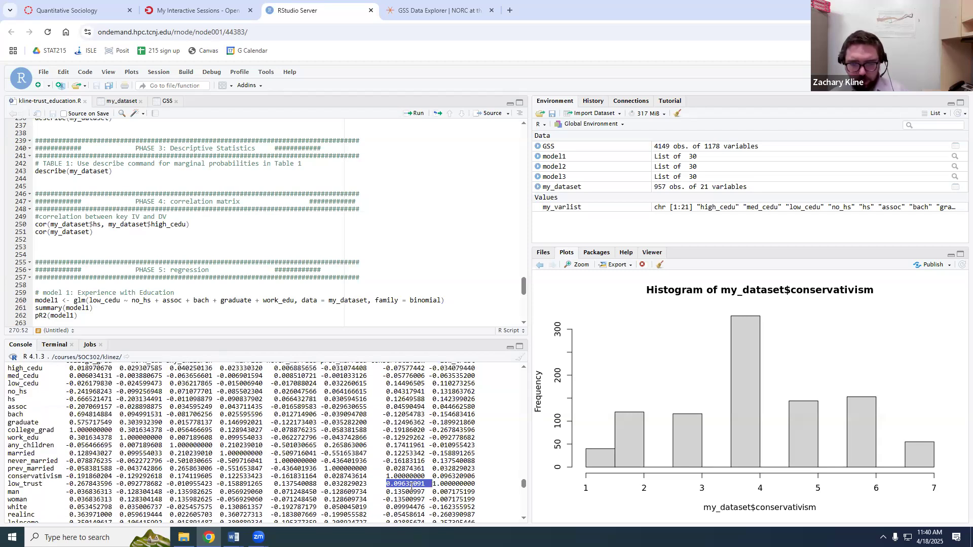
pyautogui.scroll(1, 409, 470)
pyautogui.scroll(-1, 410, 462)
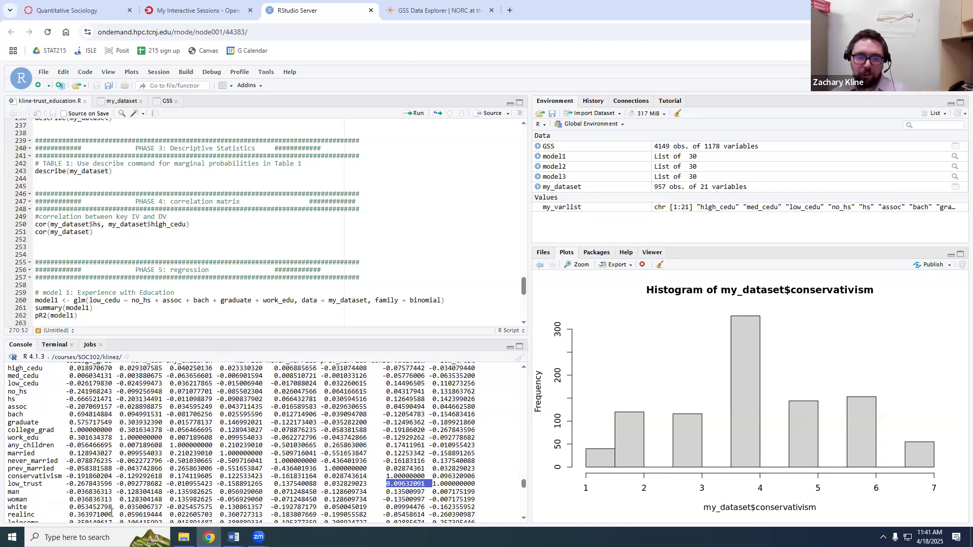
# - Return to model 3's coefficient table in the console and re-examine the conservativism and low_trust rows
pyautogui.scroll(-10, 172, 481)
pyautogui.scroll(-15, 193, 472)
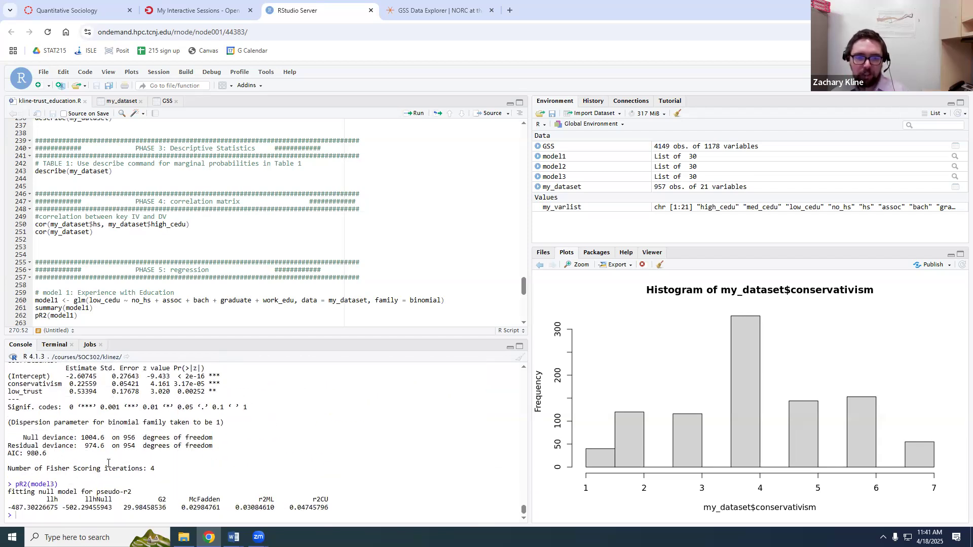
pyautogui.scroll(1, 108, 463)
pyautogui.moveTo(27, 435); pyautogui.dragTo(202, 434)
pyautogui.moveTo(27, 442); pyautogui.dragTo(193, 448)
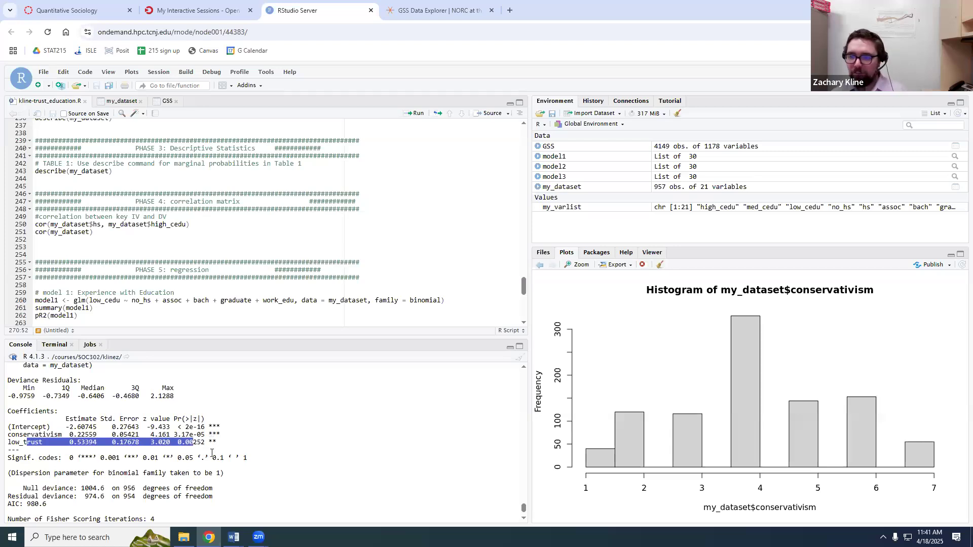
pyautogui.moveTo(16, 442); pyautogui.dragTo(195, 445)
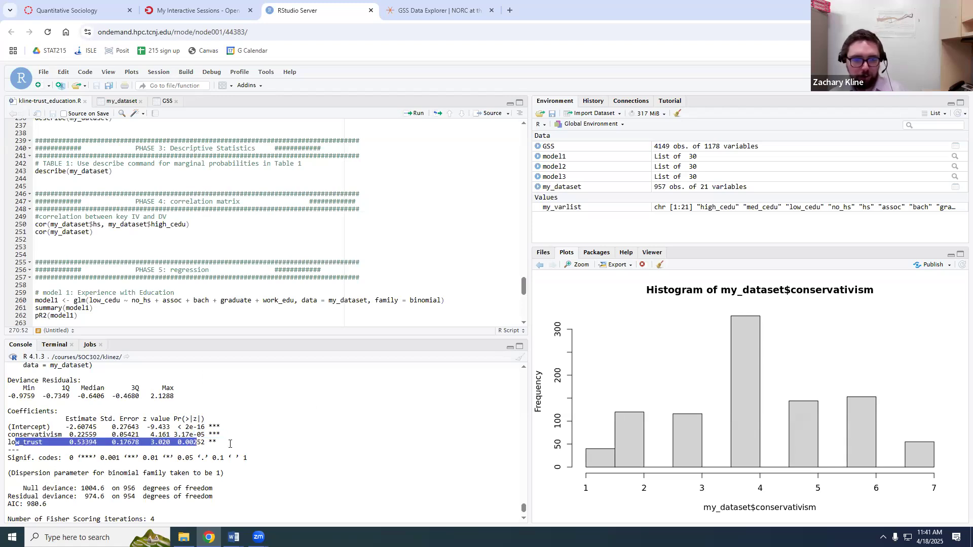
pyautogui.scroll(-3, 148, 325)
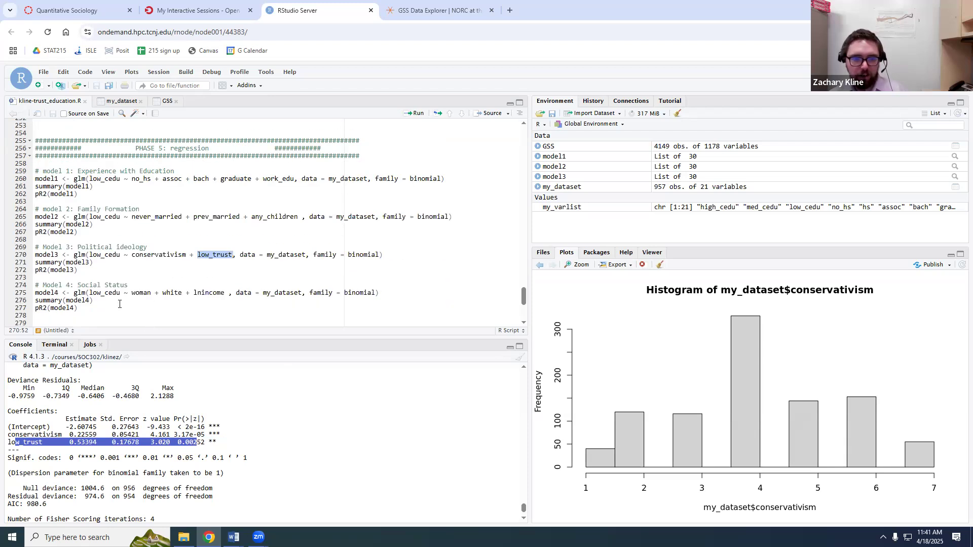
# - Compare the estimates and p-values of conservativism and low_trust in model 3's coefficient table
pyautogui.moveTo(20, 434); pyautogui.dragTo(187, 435)
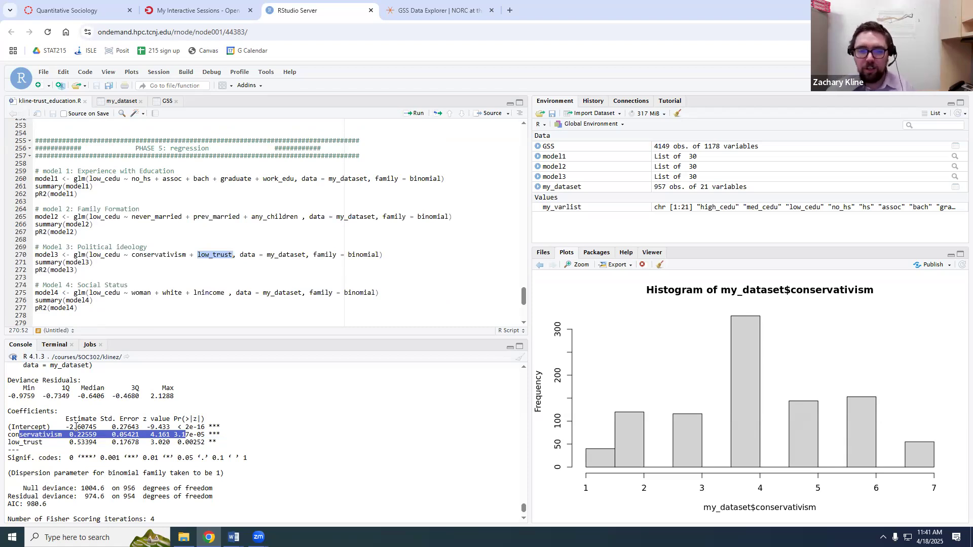
pyautogui.moveTo(74, 442); pyautogui.dragTo(90, 442)
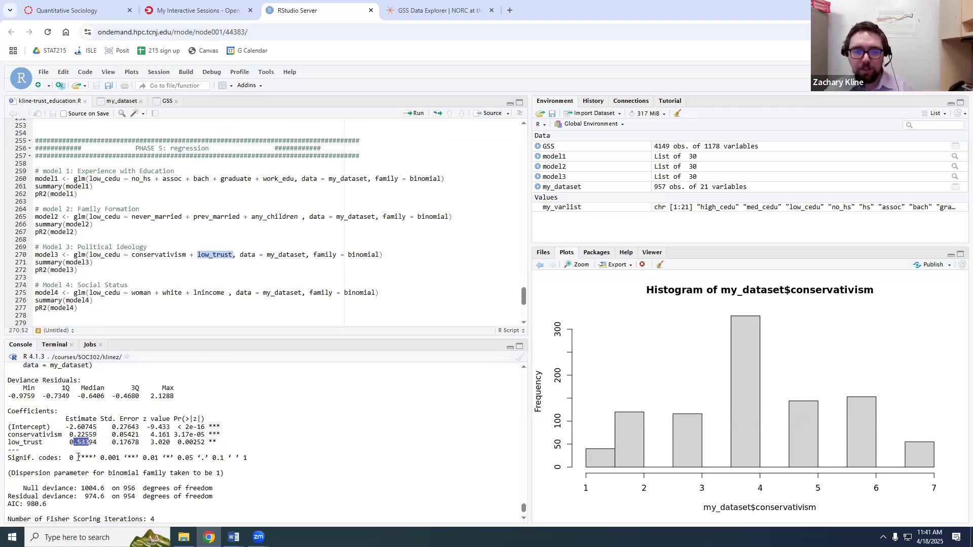
pyautogui.moveTo(28, 442); pyautogui.dragTo(198, 450)
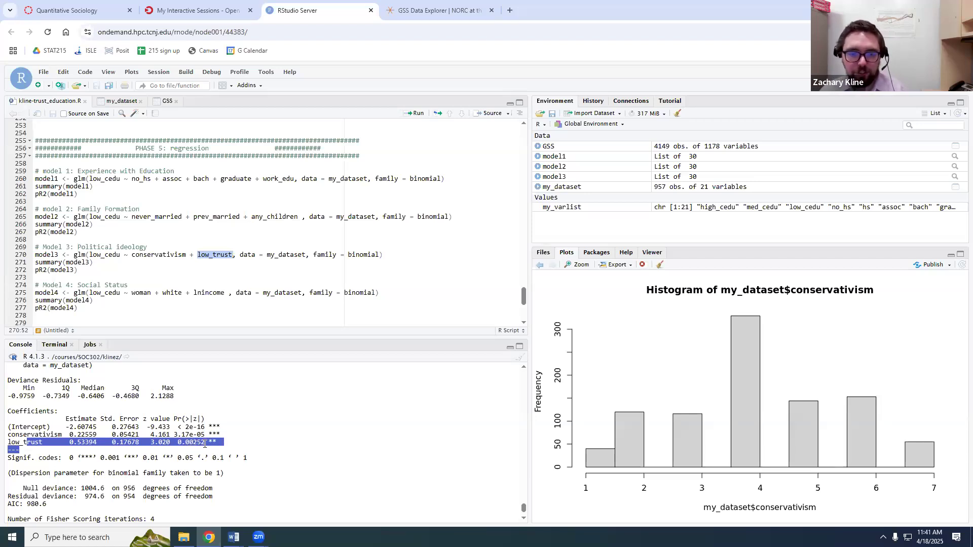
pyautogui.moveTo(189, 442); pyautogui.dragTo(213, 442)
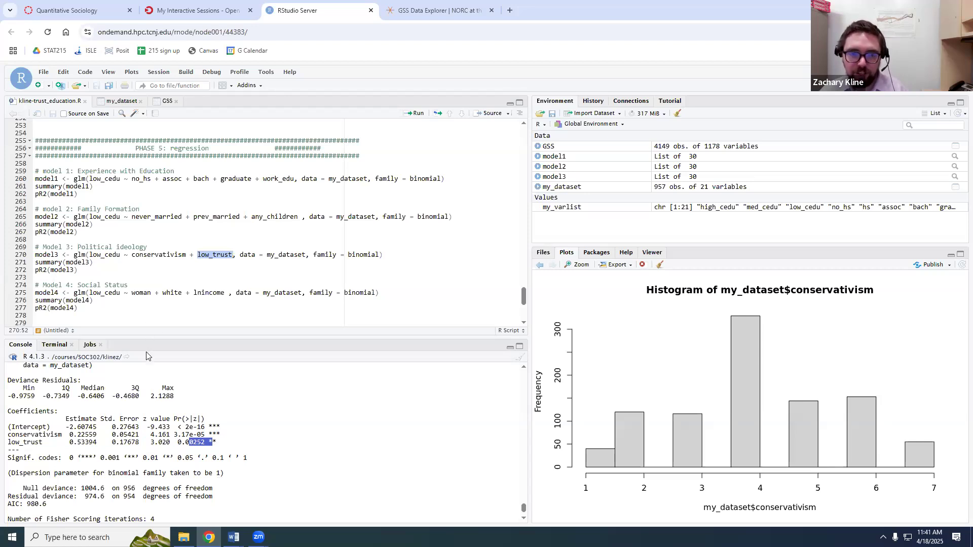
pyautogui.moveTo(35, 441); pyautogui.dragTo(199, 445)
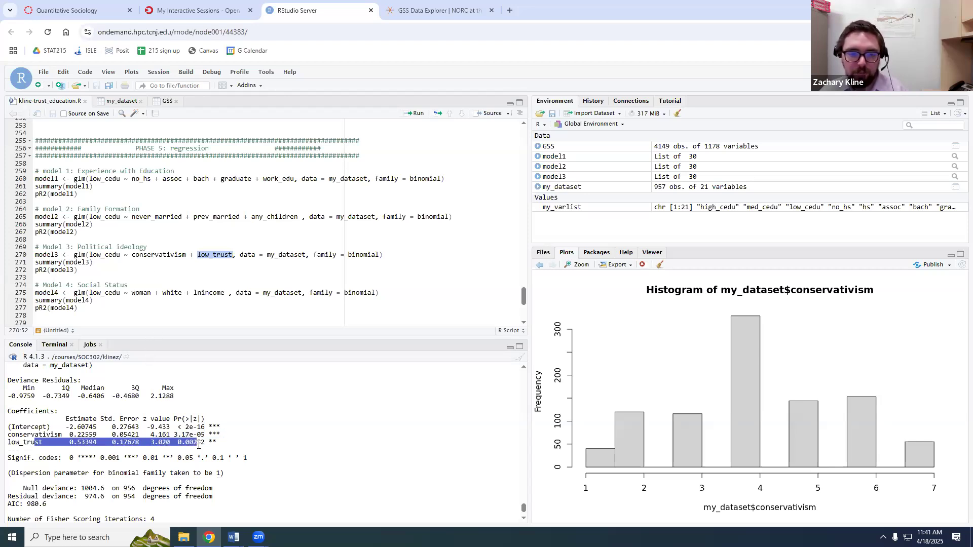
pyautogui.moveTo(50, 435); pyautogui.dragTo(202, 436)
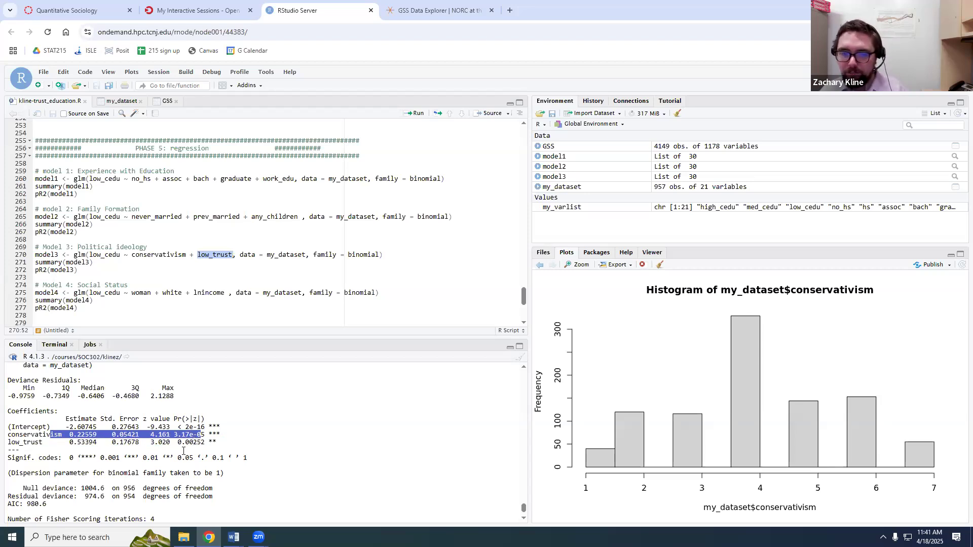
# - Run the model 4 Social Status glm together with its summary and pR2 lines
pyautogui.click(108, 318)
pyautogui.hotkey('shift', 'Up')
pyautogui.hotkey('shift', 'Up')
pyautogui.hotkey('shift', 'Up')
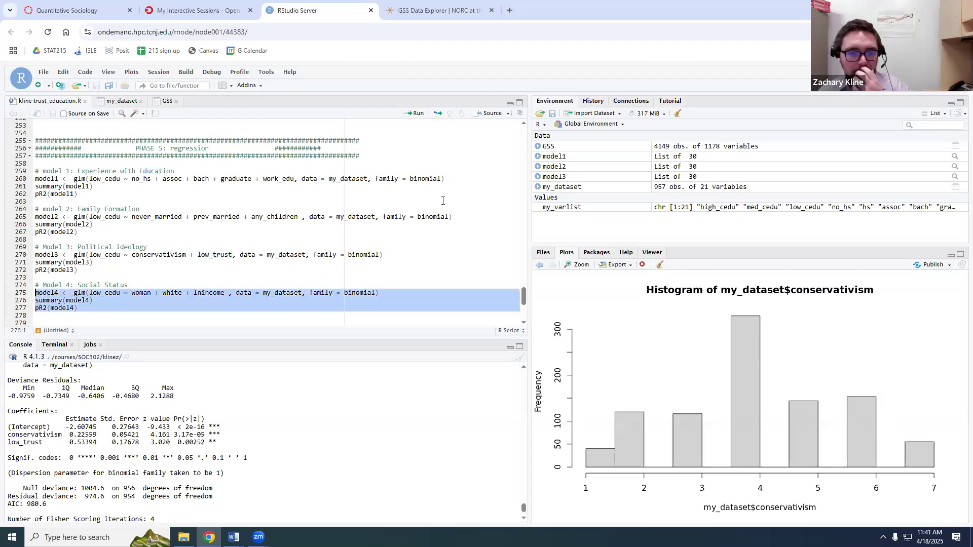
pyautogui.click(418, 113)
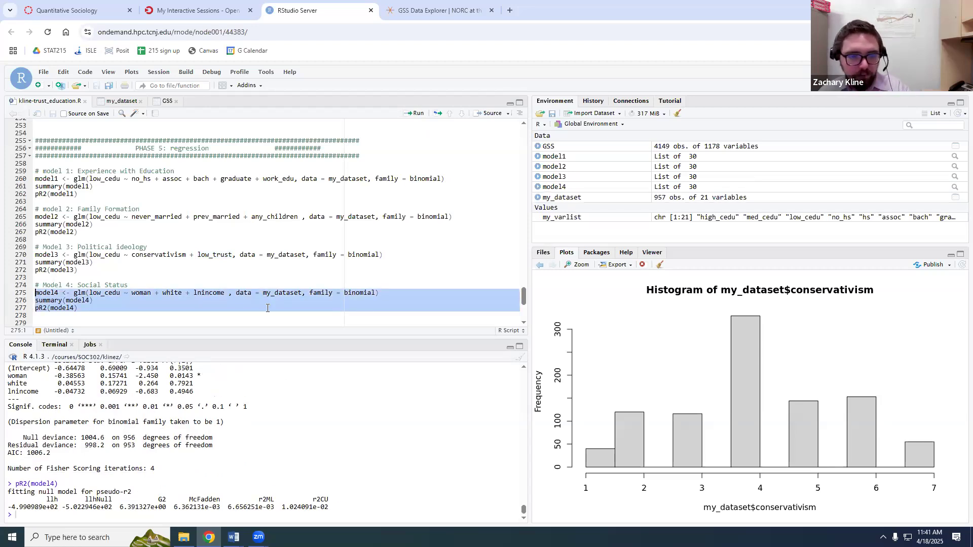
# - Examine model 3's McFadden pseudo-R2 and relate it to low_cedu and conservativism in the model 3 glm call
pyautogui.scroll(6, 177, 436)
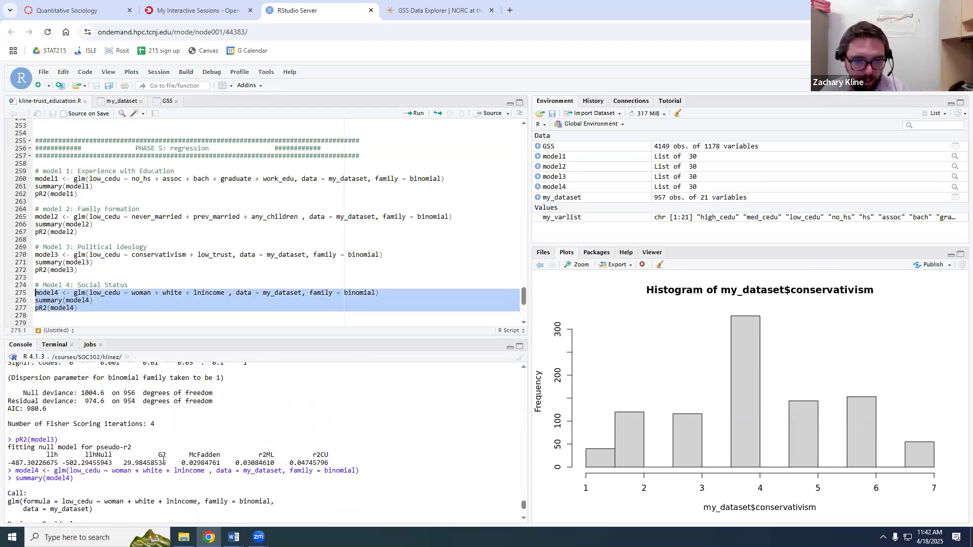
pyautogui.moveTo(181, 463); pyautogui.dragTo(202, 462)
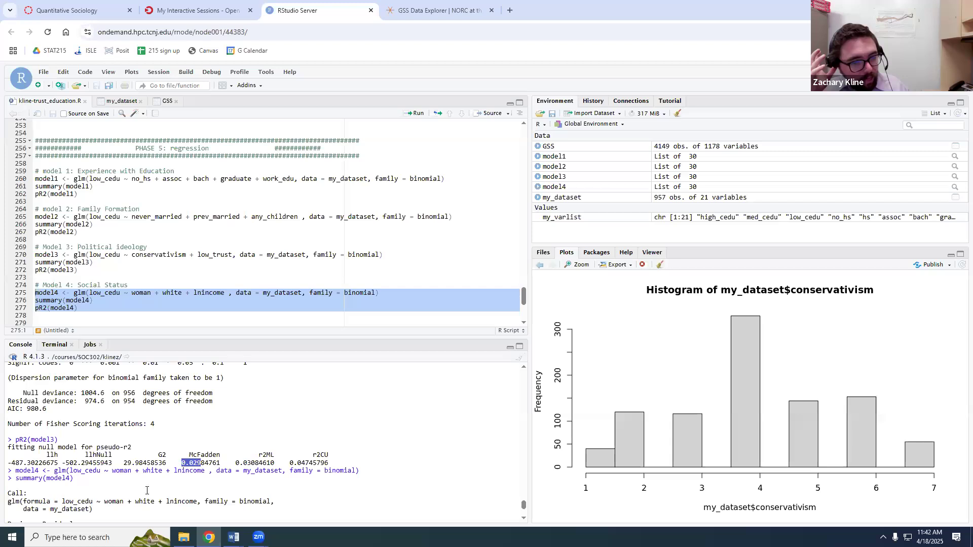
pyautogui.doubleClick(114, 254)
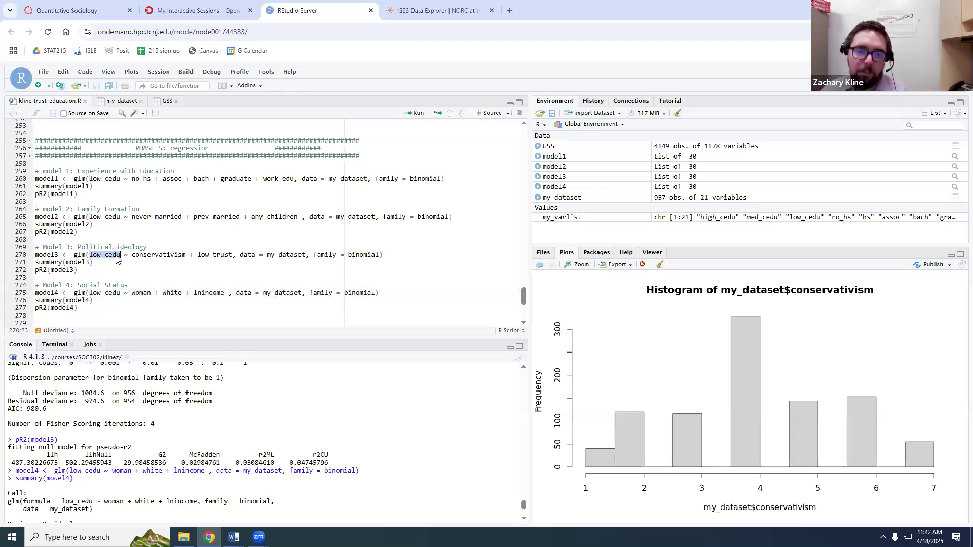
pyautogui.doubleClick(173, 254)
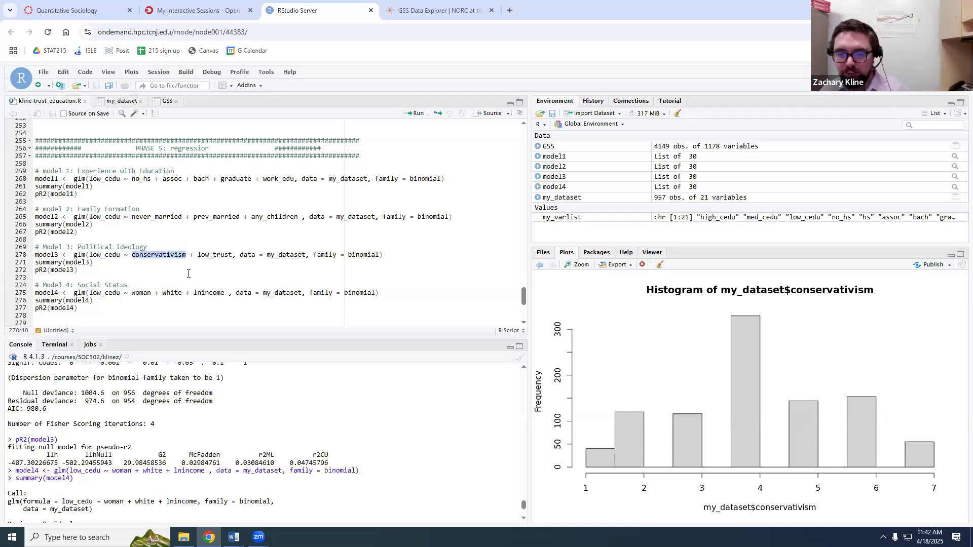
pyautogui.scroll(1, 176, 367)
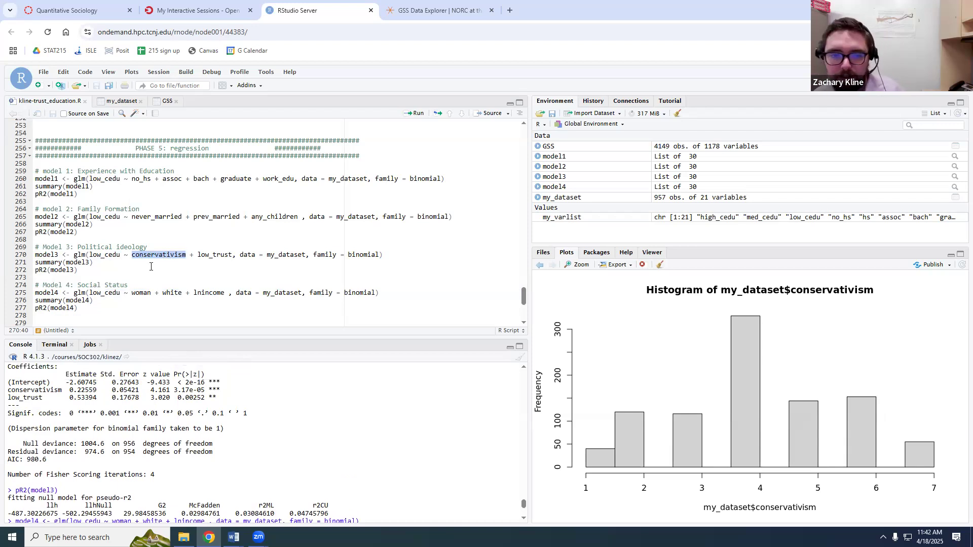
# - Examine the woman row of model 4's coefficients, including its estimate and p-value, alongside the model 4 code
pyautogui.scroll(-4, 172, 276)
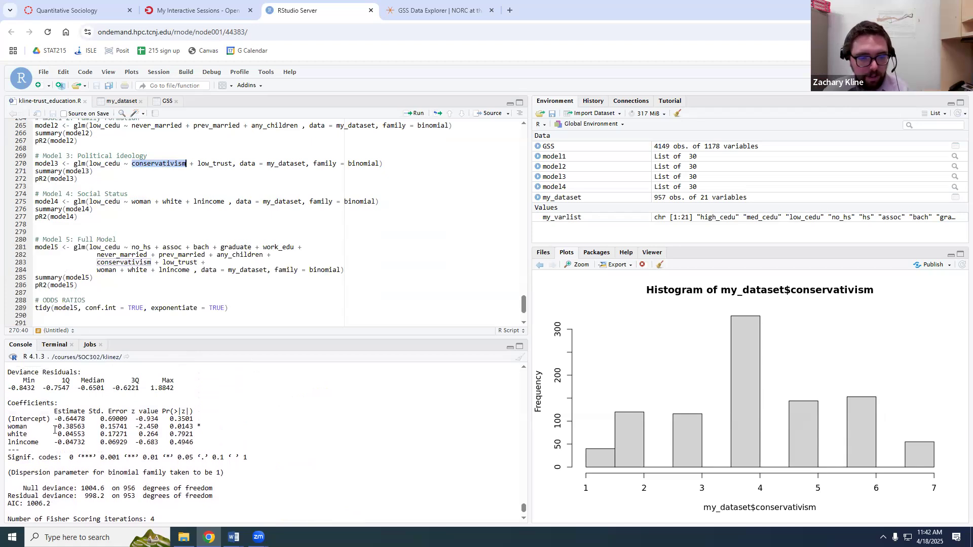
pyautogui.moveTo(23, 427); pyautogui.dragTo(184, 434)
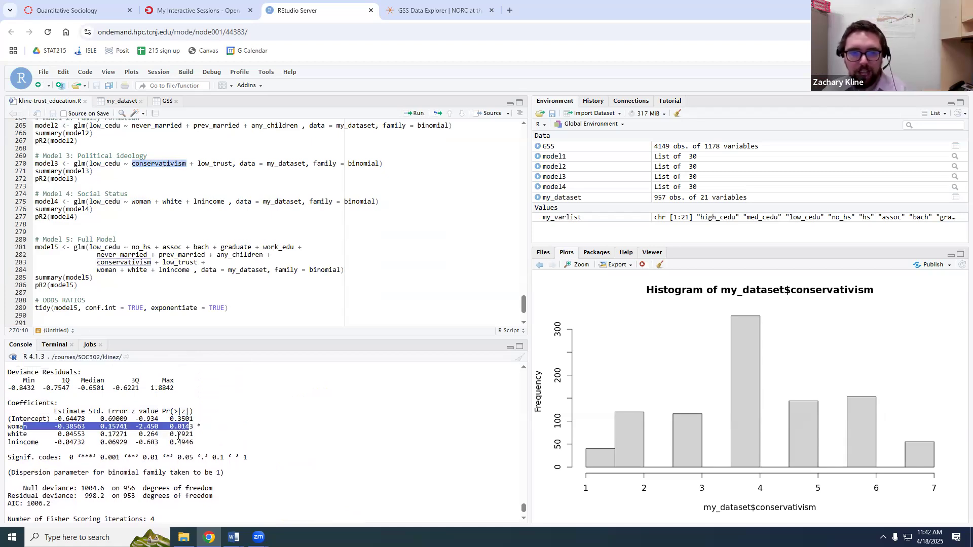
pyautogui.moveTo(104, 218); pyautogui.dragTo(28, 203)
pyautogui.moveTo(205, 427); pyautogui.dragTo(7, 427)
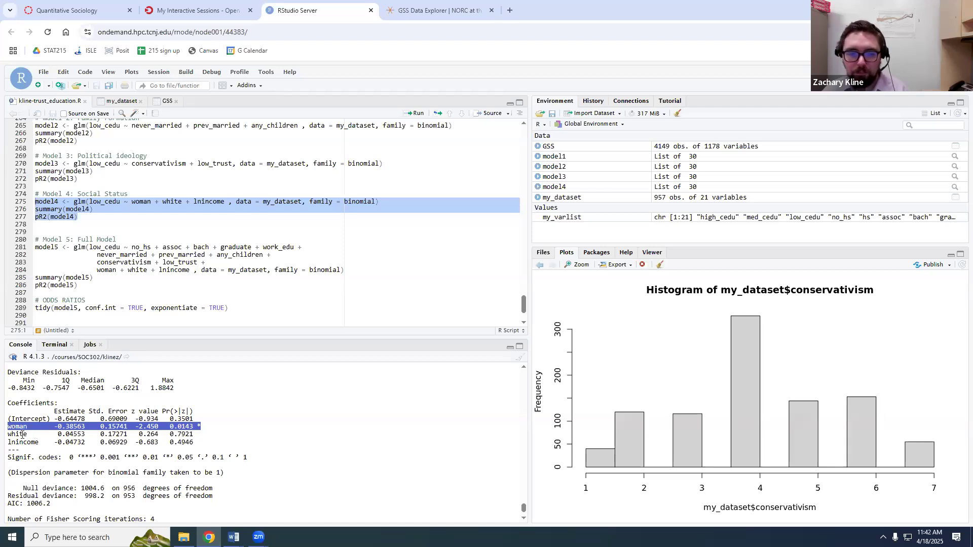
# - Examine the white and lnincome rows of model 4's coefficient table, including their estimates and p-values
pyautogui.tripleClick(120, 437)
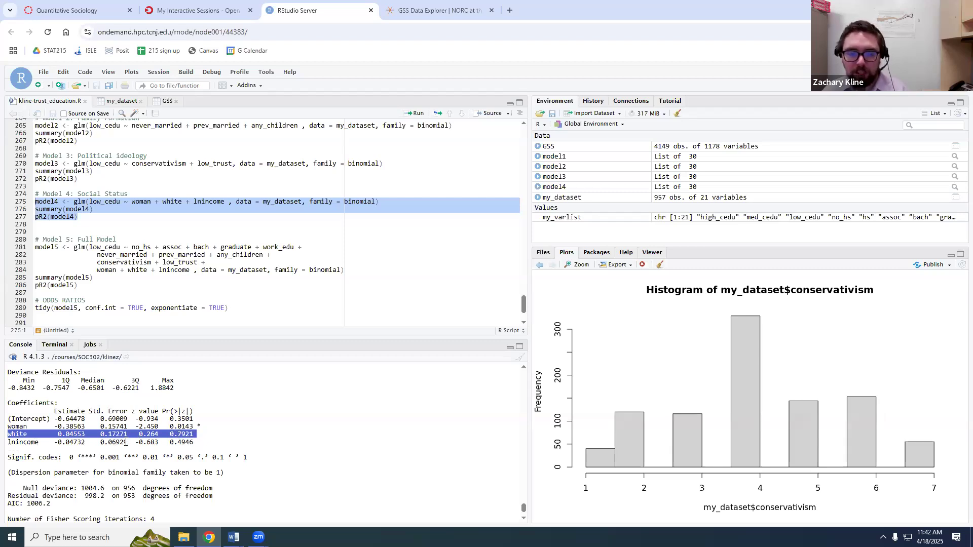
pyautogui.moveTo(174, 435); pyautogui.dragTo(193, 435)
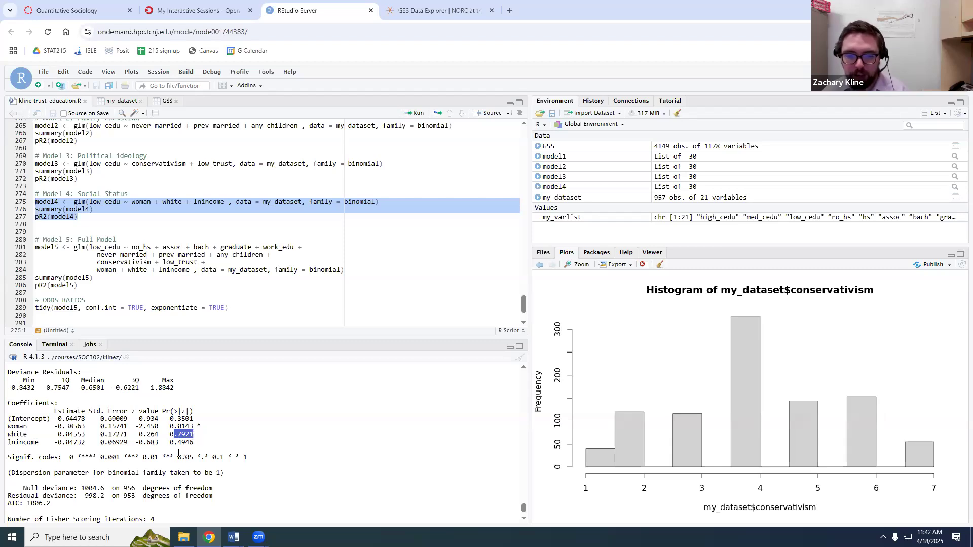
pyautogui.click(81, 443)
pyautogui.moveTo(50, 442); pyautogui.dragTo(87, 444)
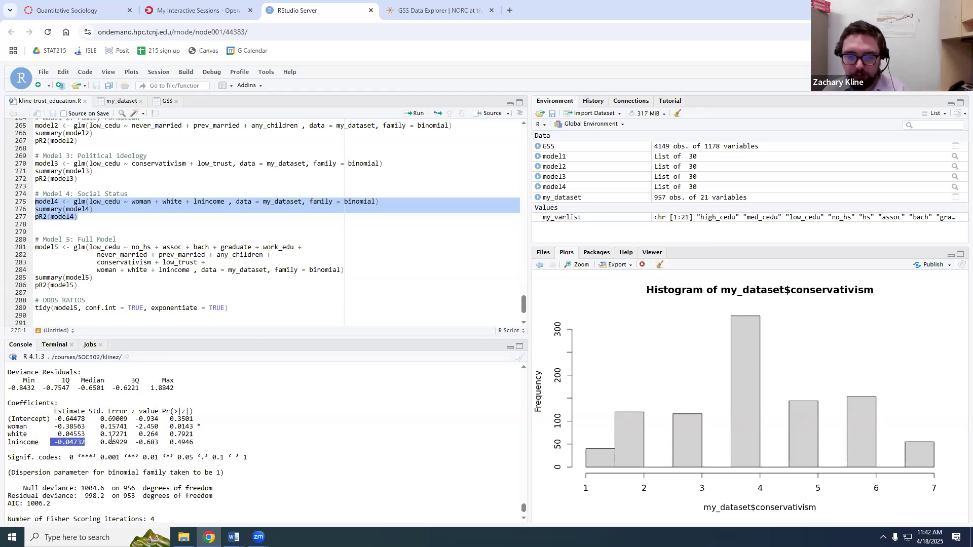
pyautogui.moveTo(202, 443); pyautogui.dragTo(23, 444)
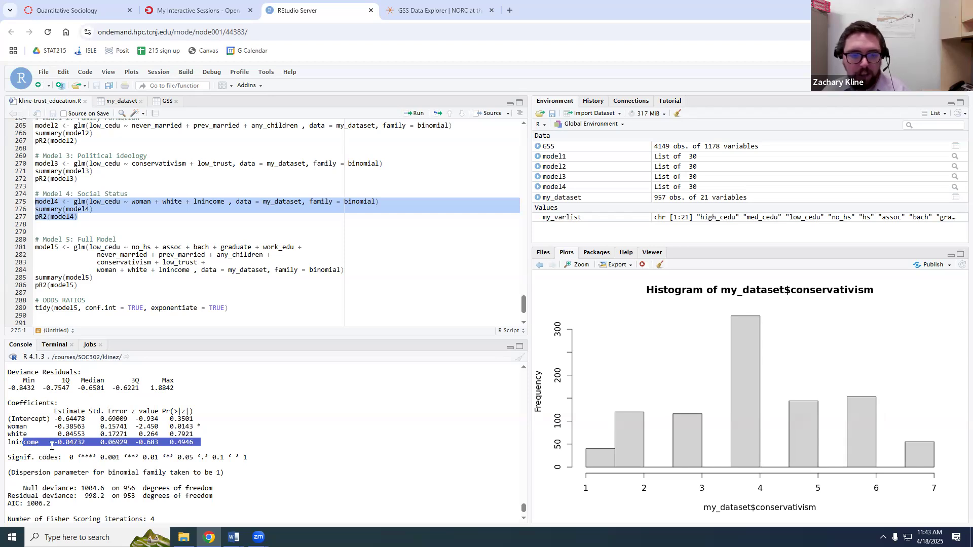
# - Look up the realinc and lnincome rows in the earlier correlation matrix output
pyautogui.scroll(5, 145, 451)
pyautogui.scroll(10, 145, 450)
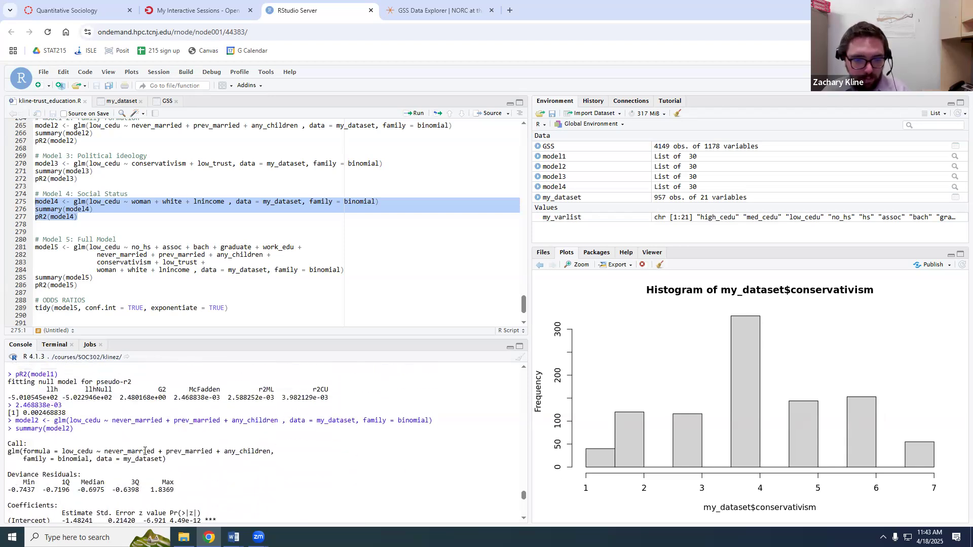
pyautogui.scroll(6, 145, 451)
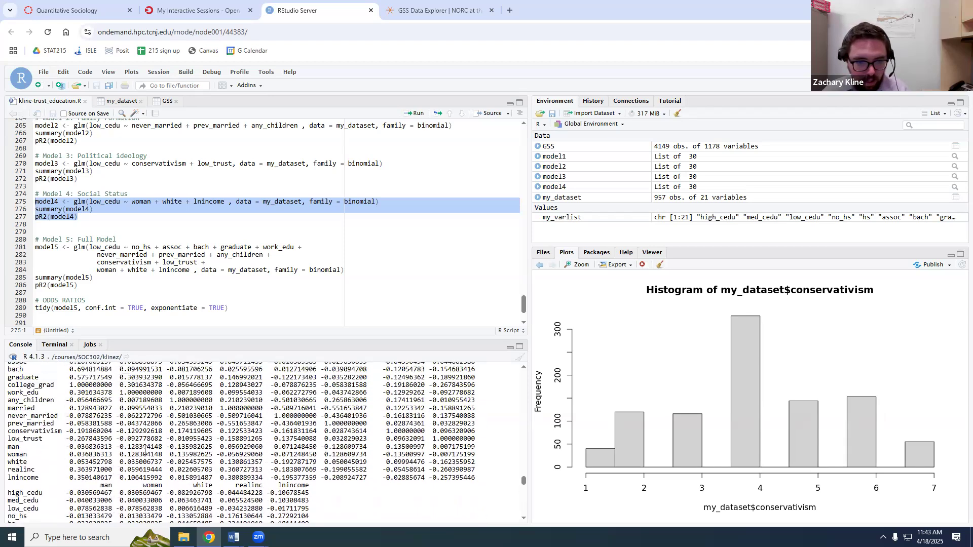
pyautogui.moveTo(21, 472); pyautogui.dragTo(89, 479)
pyautogui.scroll(6, 110, 475)
pyautogui.scroll(-6, 118, 469)
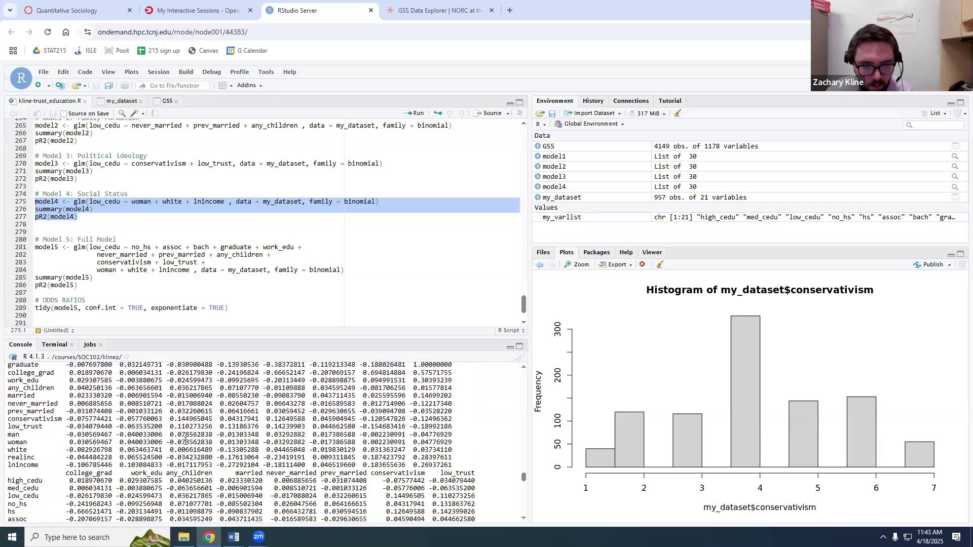
pyautogui.doubleClick(195, 469)
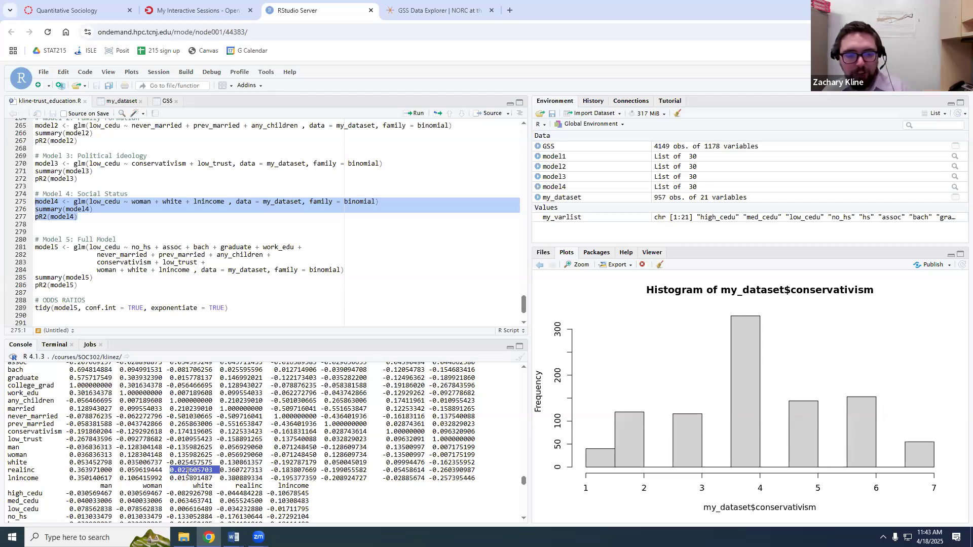
# - Return to model 4's summary output and re-examine its lnincome coefficient row
pyautogui.scroll(-10, 188, 472)
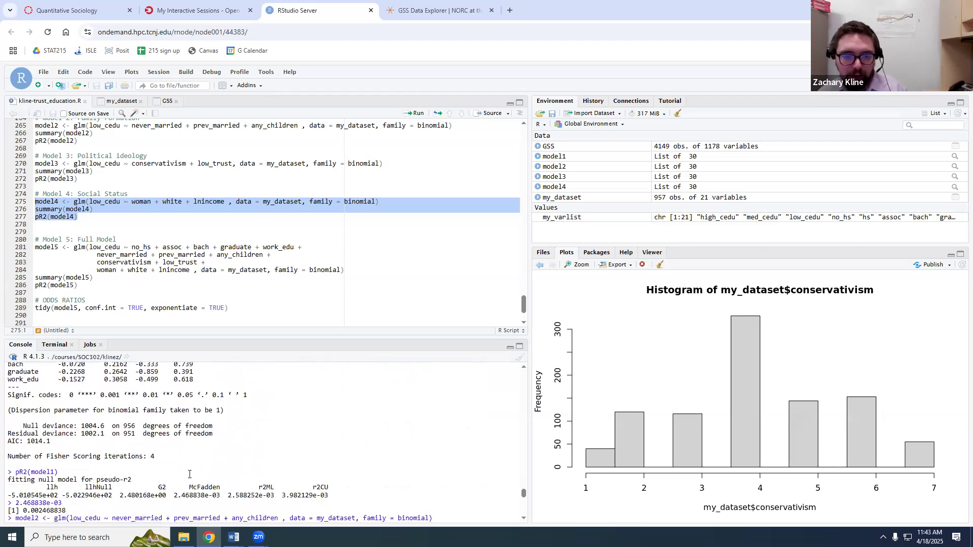
pyautogui.scroll(3, 190, 473)
pyautogui.scroll(-15, 85, 438)
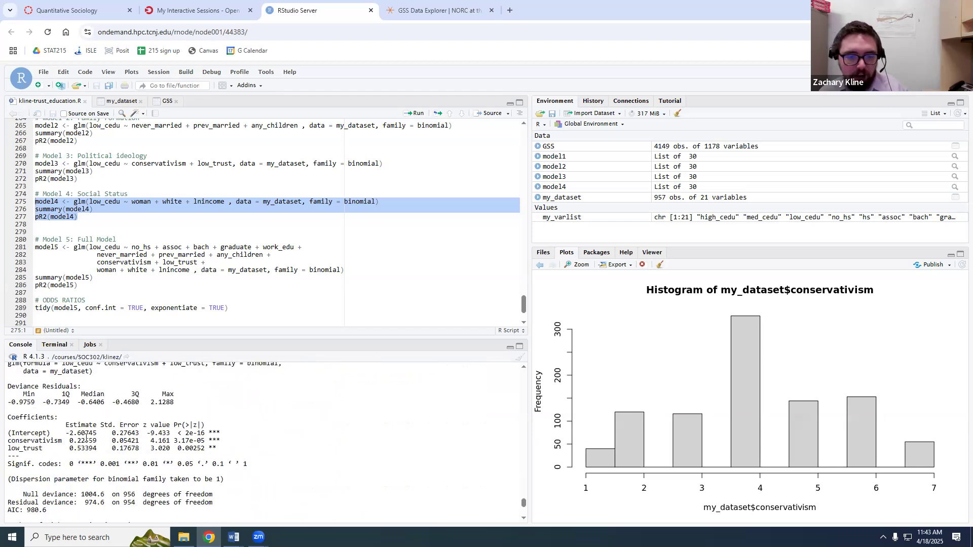
pyautogui.scroll(-3, 87, 438)
pyautogui.scroll(5, 51, 469)
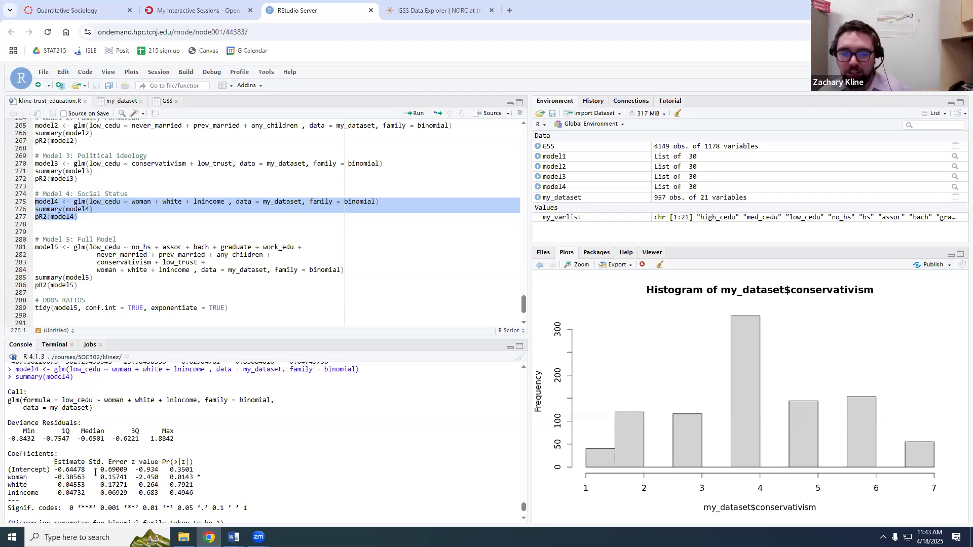
pyautogui.moveTo(204, 494); pyautogui.dragTo(6, 497)
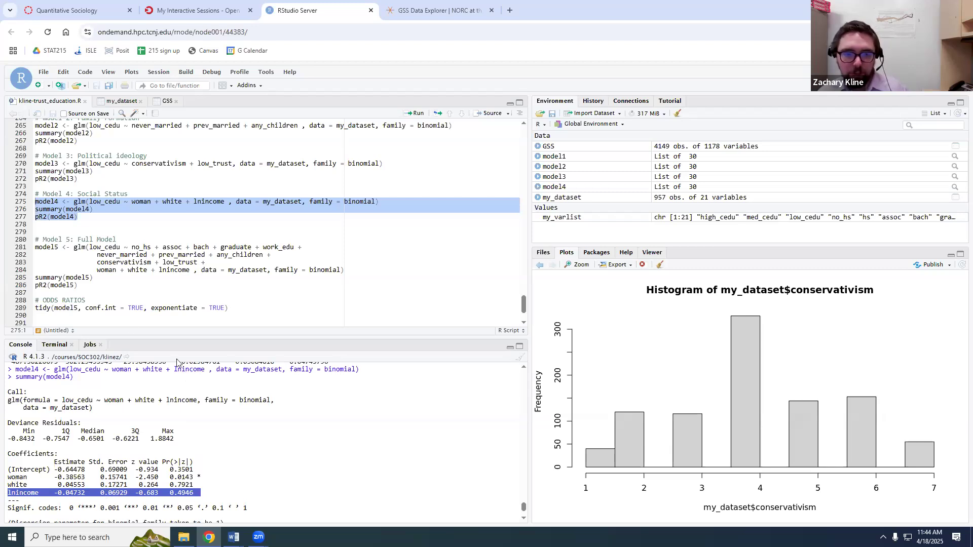
# - Run the model 5 Full Model glm together with its summary and pR2 lines
pyautogui.click(125, 285)
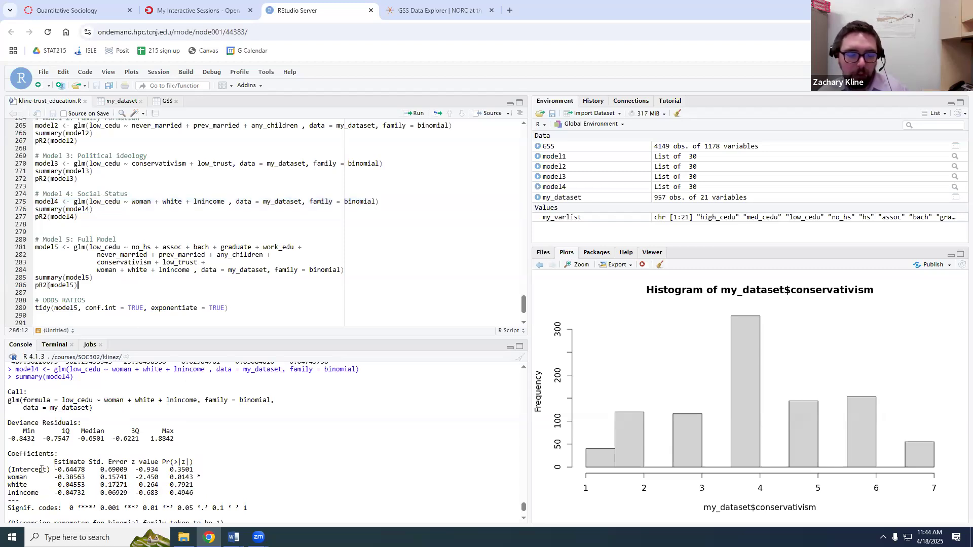
pyautogui.moveTo(7, 470); pyautogui.dragTo(185, 478)
pyautogui.click(186, 478)
pyautogui.moveTo(16, 477); pyautogui.dragTo(172, 482)
pyautogui.moveTo(160, 290); pyautogui.dragTo(35, 248)
pyautogui.scroll(-3, 181, 252)
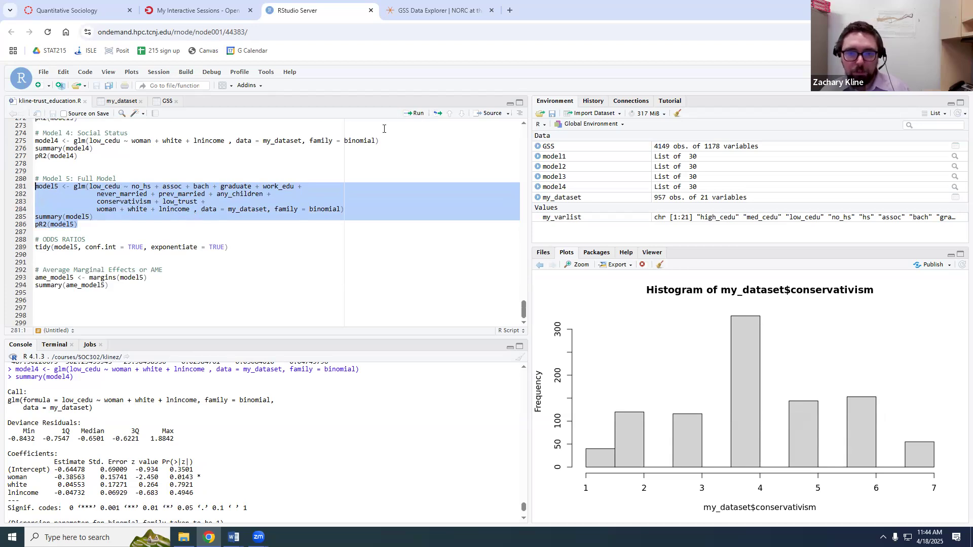
pyautogui.click(413, 114)
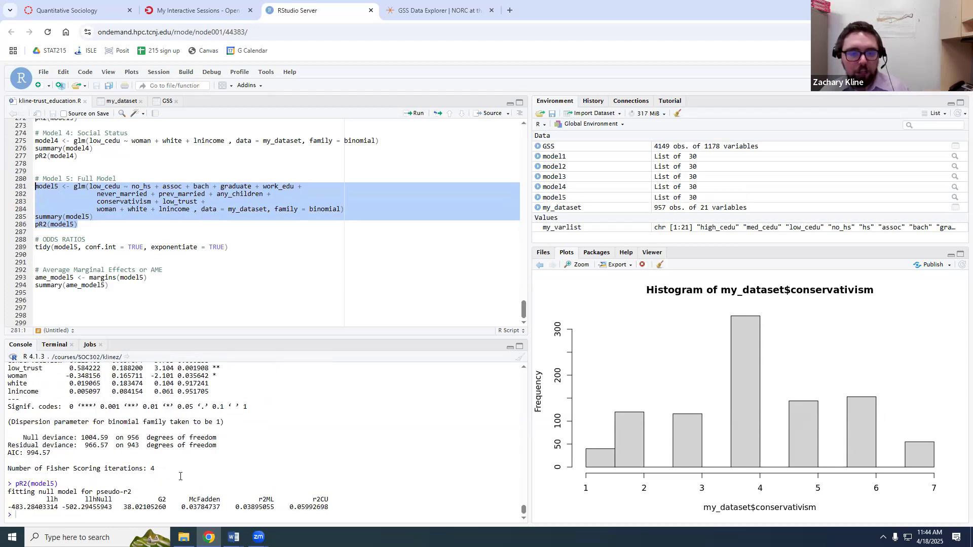
# - Examine model 5's education coefficients from no_hs to graduate, especially the no_hs and bach estimates, alongside the model code
pyautogui.scroll(5, 152, 456)
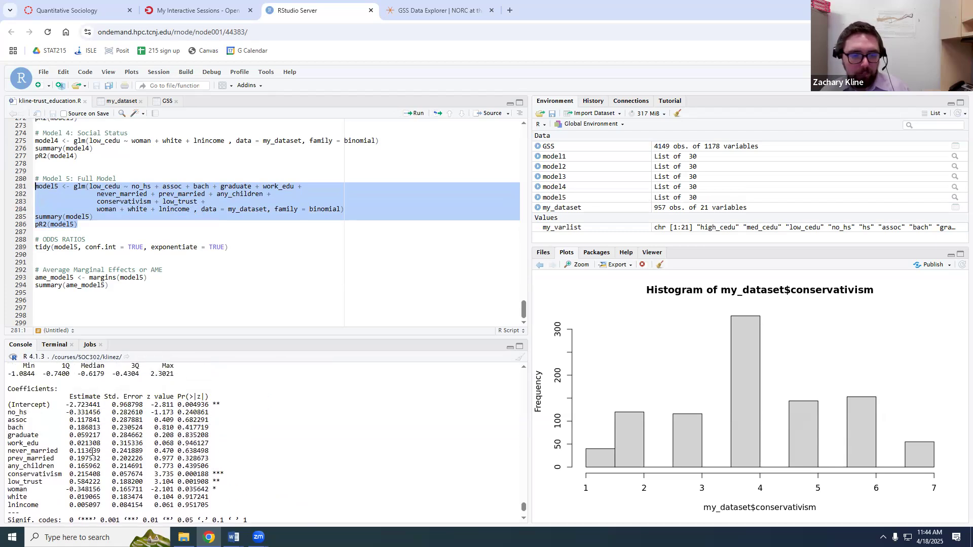
pyautogui.scroll(-1, 93, 447)
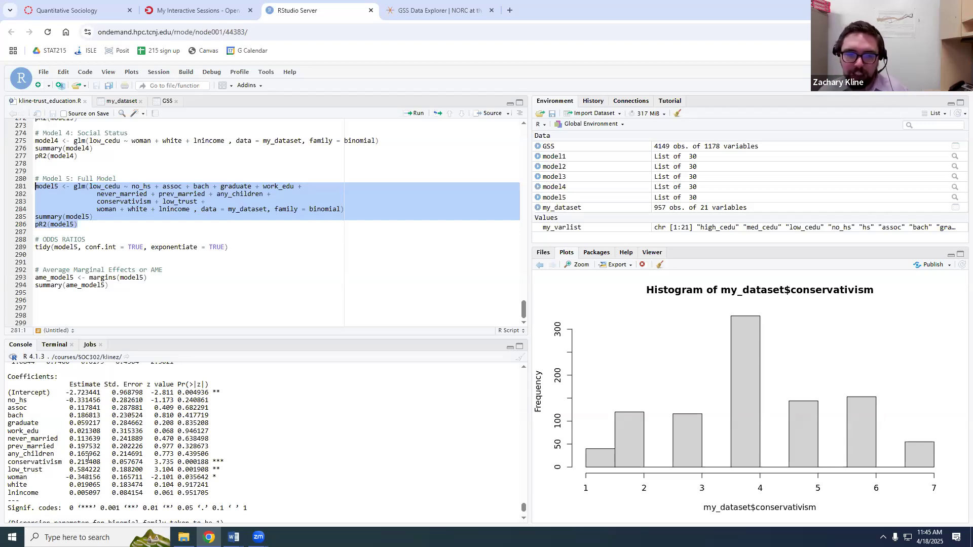
pyautogui.moveTo(67, 401); pyautogui.dragTo(104, 401)
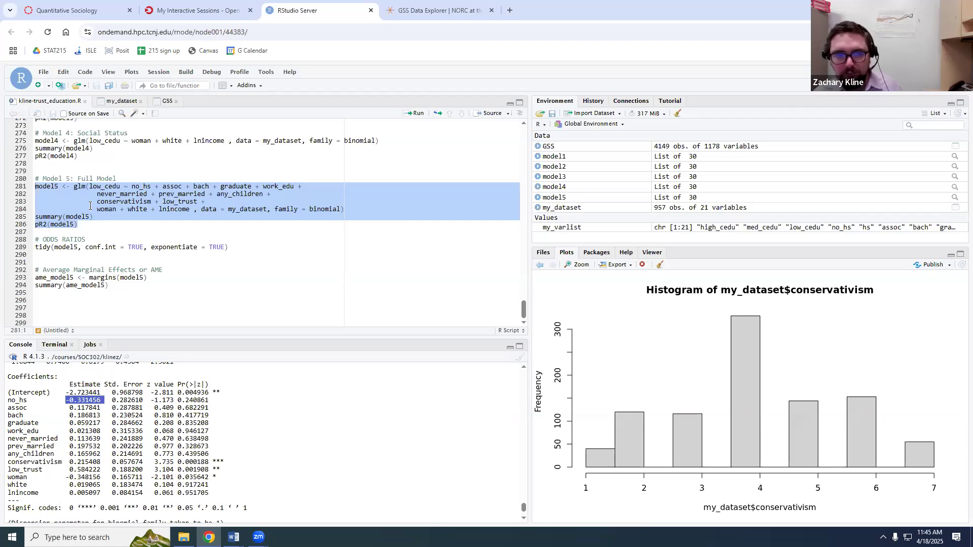
pyautogui.scroll(1, 91, 246)
pyautogui.scroll(-1, 105, 265)
pyautogui.scroll(3, 104, 254)
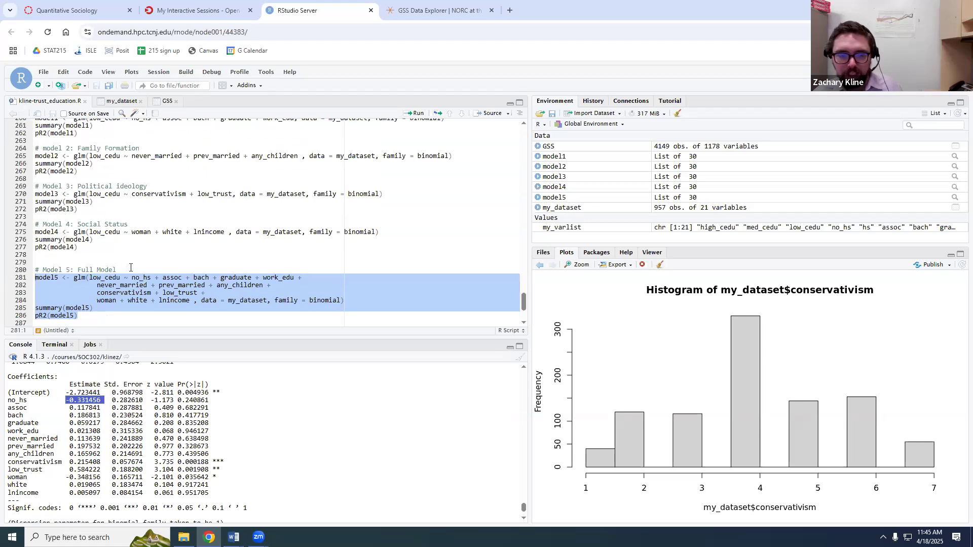
pyautogui.scroll(-1, 130, 267)
pyautogui.moveTo(15, 400); pyautogui.dragTo(205, 425)
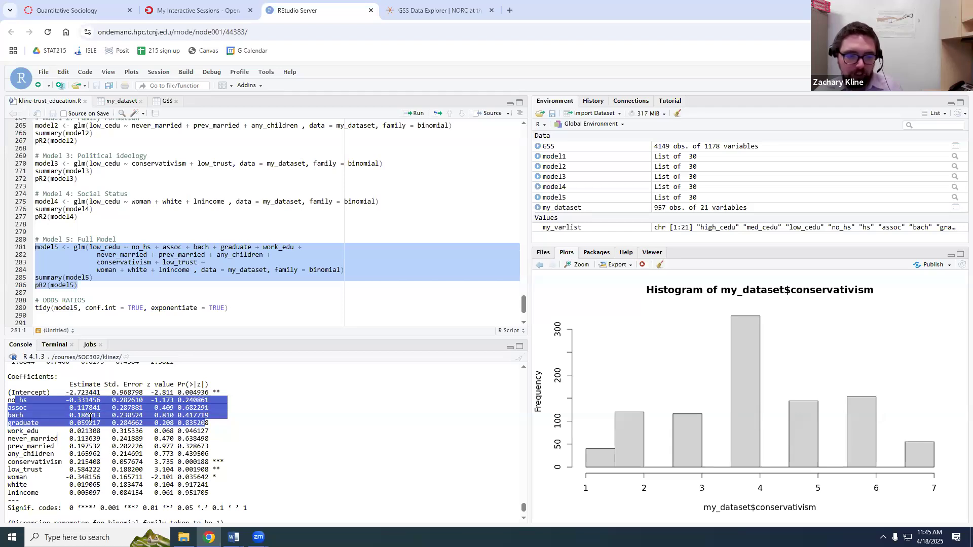
pyautogui.moveTo(69, 415); pyautogui.dragTo(101, 415)
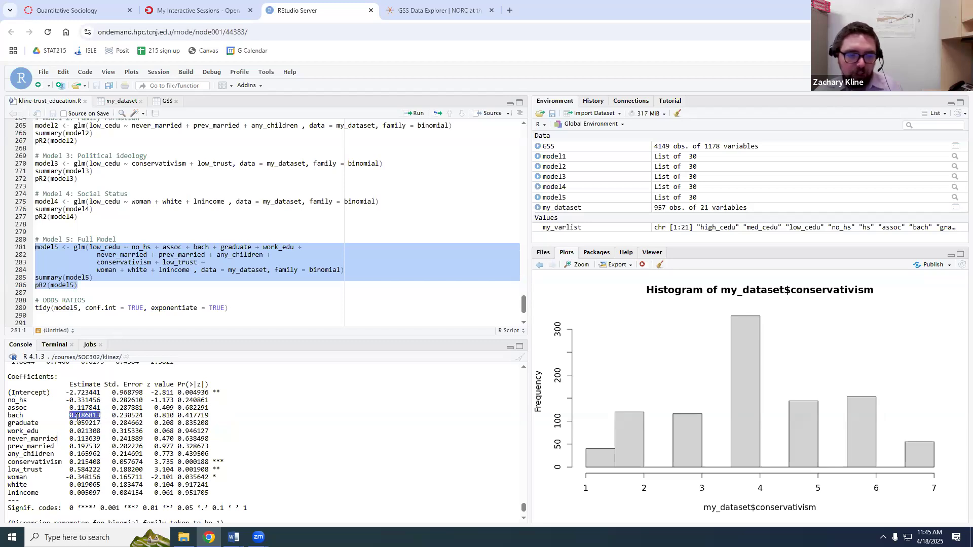
# - Rerun the model 1 summary and check its bach estimate for comparison with the full model
pyautogui.scroll(5, 91, 411)
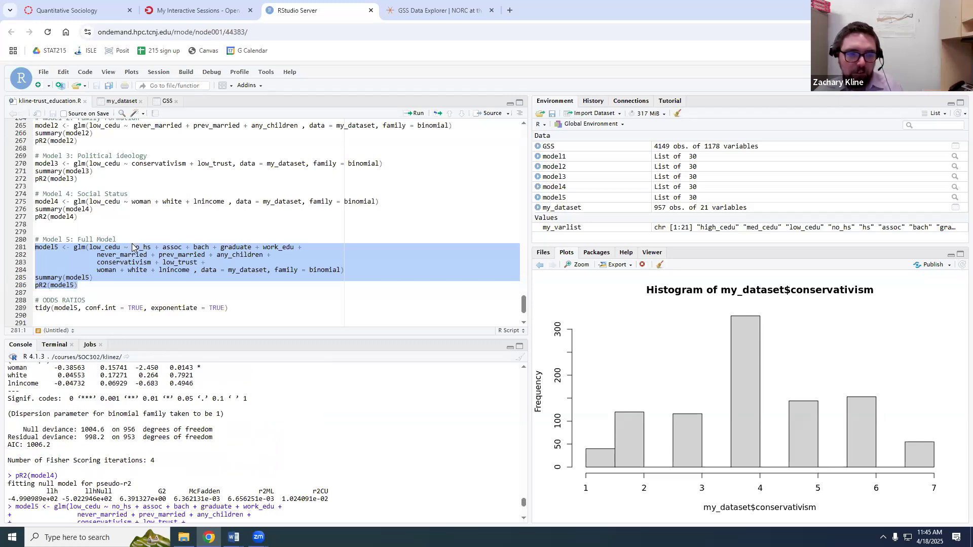
pyautogui.scroll(2, 129, 226)
pyautogui.moveTo(119, 197); pyautogui.dragTo(35, 178)
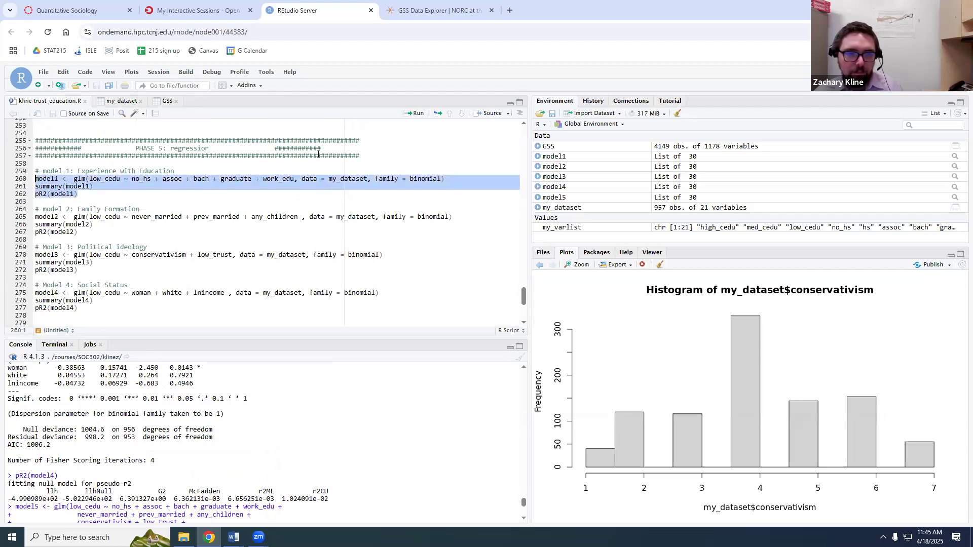
pyautogui.click(408, 120)
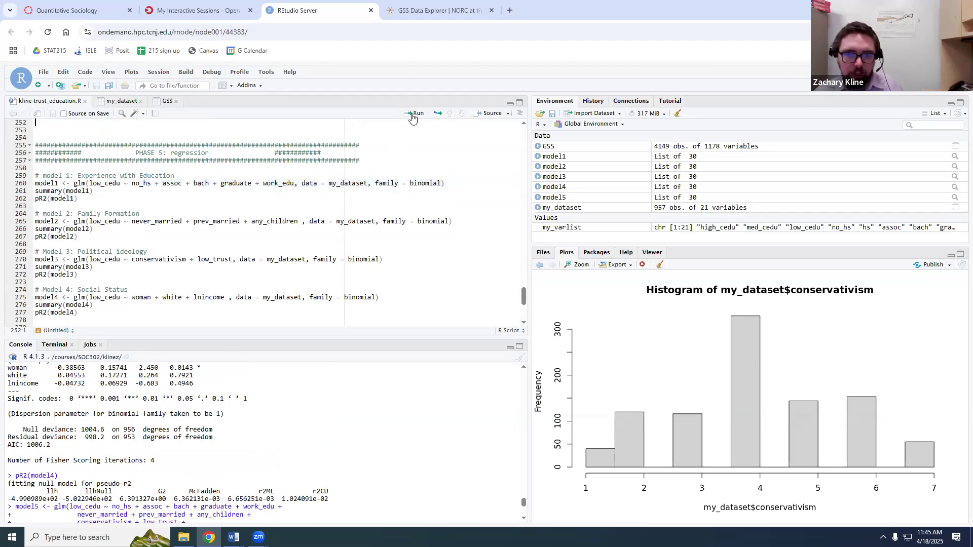
pyautogui.moveTo(94, 189); pyautogui.dragTo(36, 191)
pyautogui.click(105, 186)
pyautogui.click(408, 118)
pyautogui.scroll(-3, 269, 318)
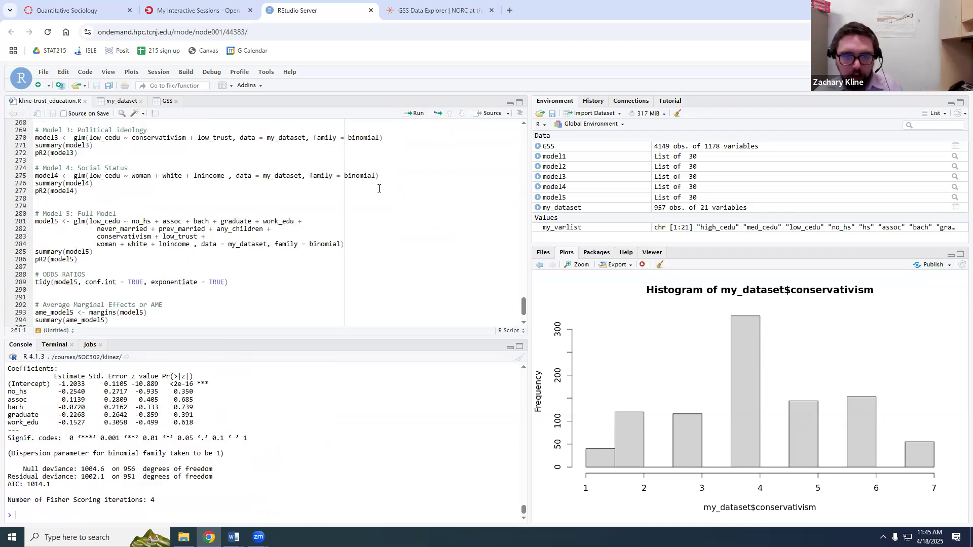
pyautogui.scroll(3, 377, 187)
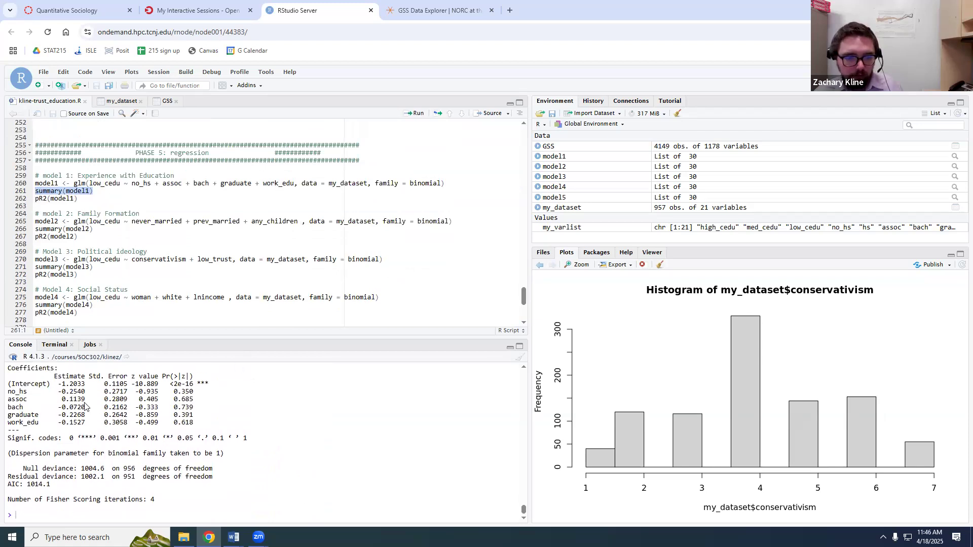
pyautogui.moveTo(61, 408); pyautogui.dragTo(105, 408)
# - Rerun the model 4 summary and review its coefficient table
pyautogui.scroll(-2, 127, 288)
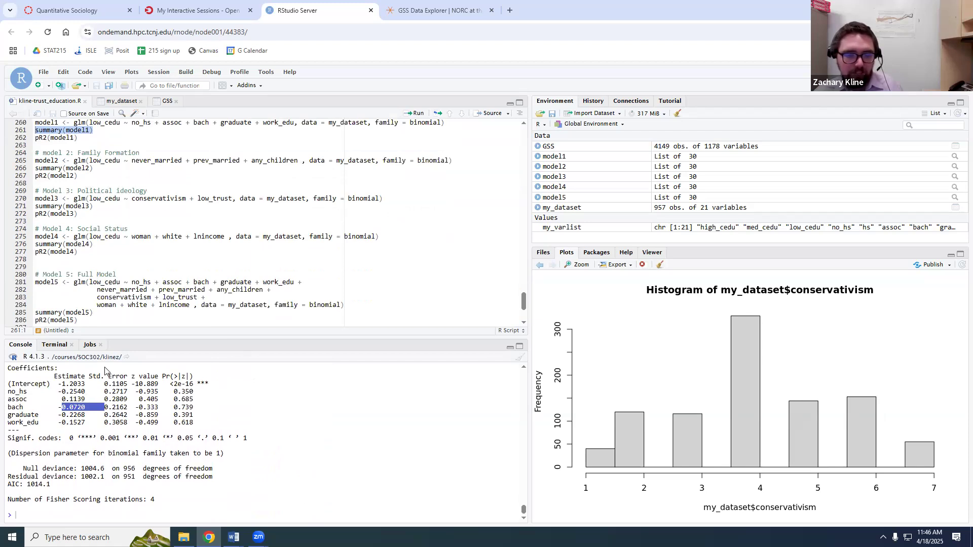
pyautogui.click(91, 245)
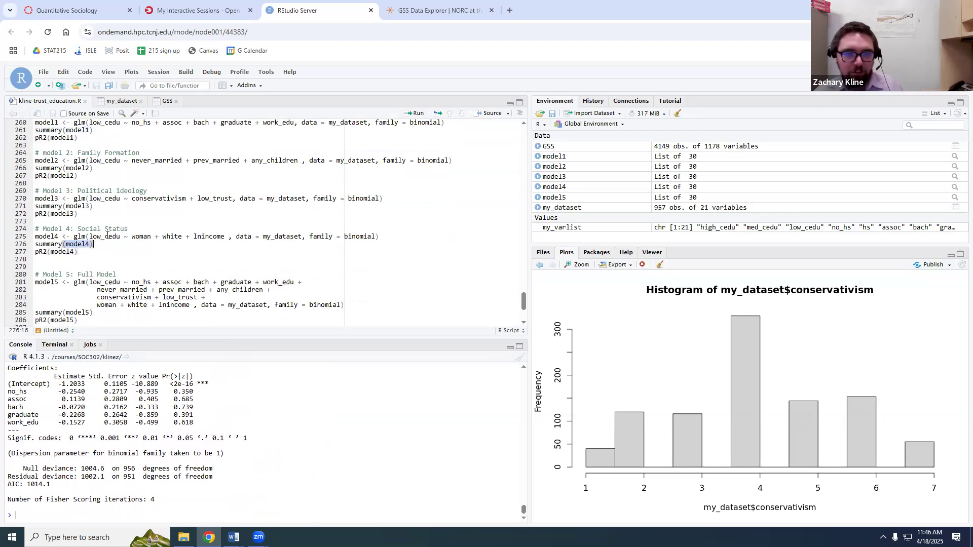
pyautogui.hotkey('ctrl', 'Return')
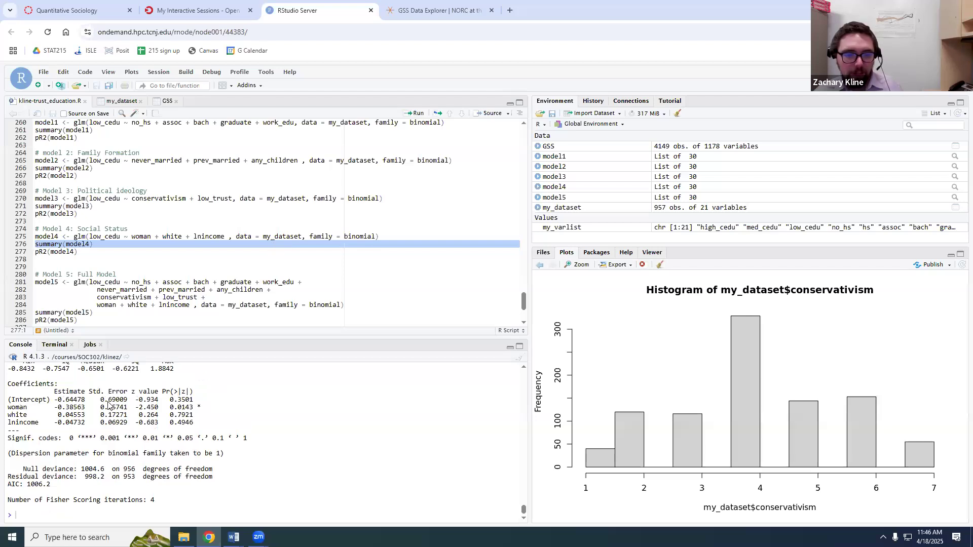
pyautogui.scroll(2, 108, 403)
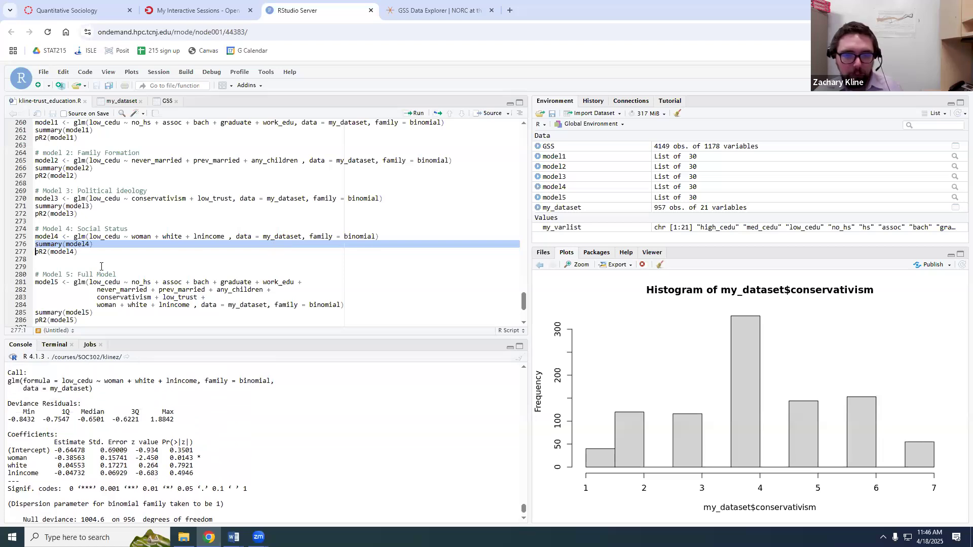
# - Rerun the model 5 summary to bring back the full model's coefficients
pyautogui.click(85, 313)
pyautogui.hotkey('ctrl', 'Return')
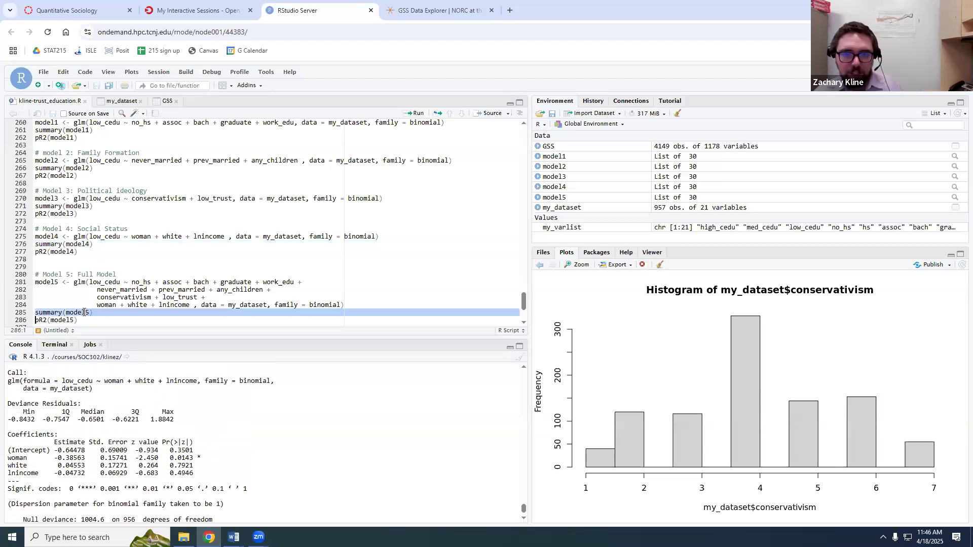
pyautogui.click(415, 112)
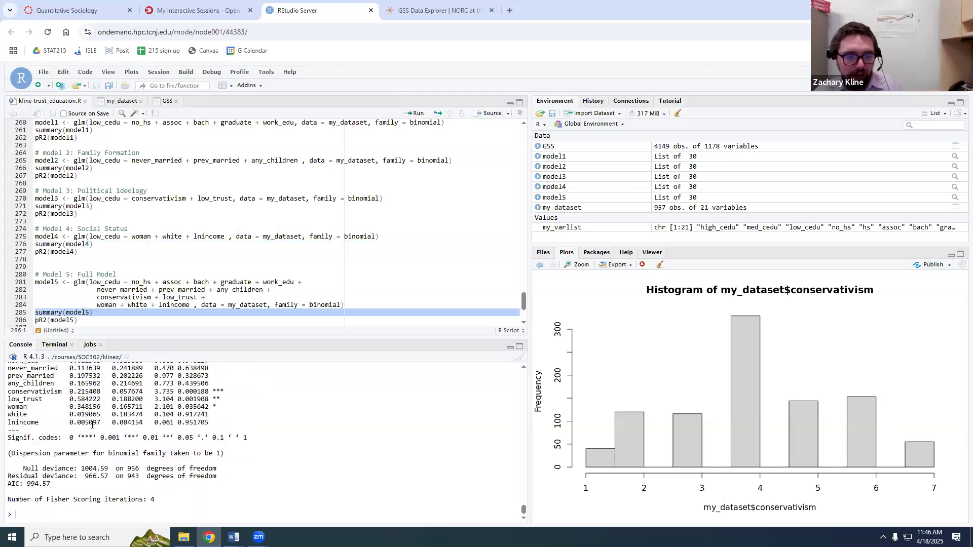
# - Examine the no_hs, assoc, bach, graduate and work_edu rows of the reprinted model 5 coefficient table
pyautogui.scroll(2, 31, 412)
pyautogui.moveTo(23, 404); pyautogui.dragTo(108, 409)
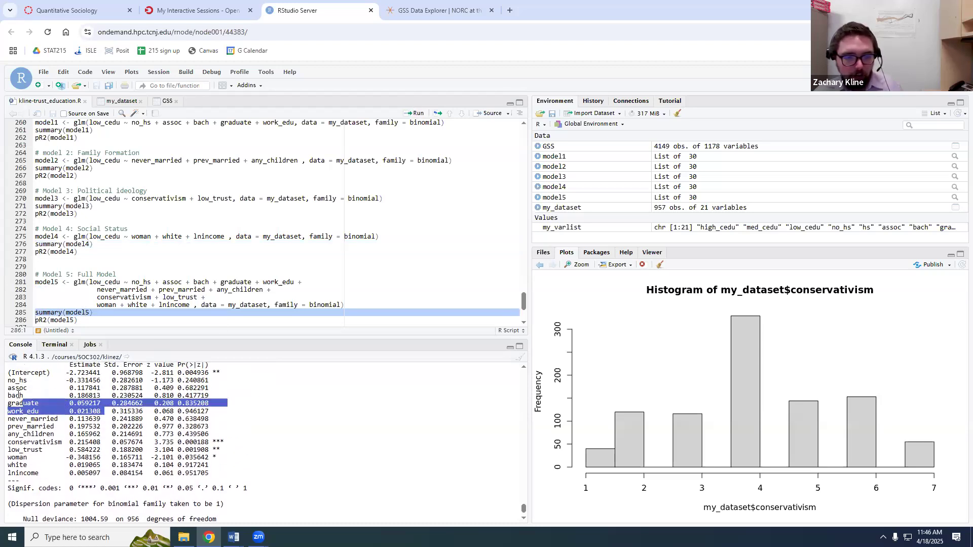
pyautogui.moveTo(15, 396); pyautogui.dragTo(201, 393)
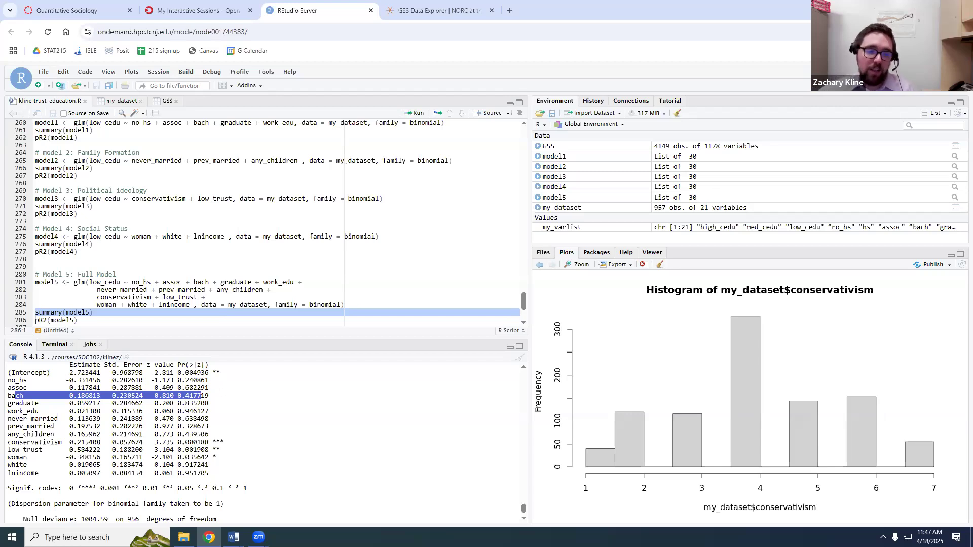
pyautogui.moveTo(20, 381); pyautogui.dragTo(206, 403)
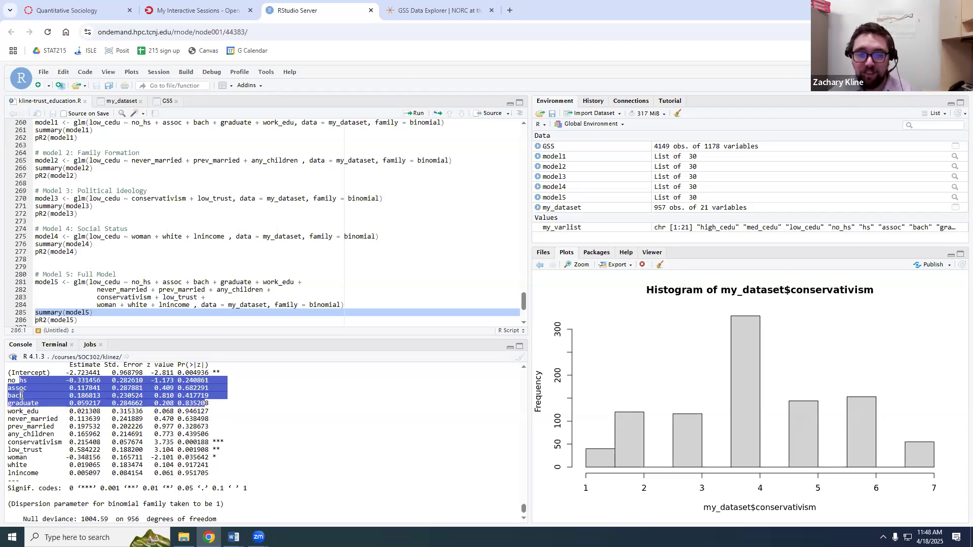
# - Examine the bach row of the model 5 coefficient table, including its estimate and p-value
pyautogui.click(141, 398)
pyautogui.moveTo(16, 396); pyautogui.dragTo(180, 395)
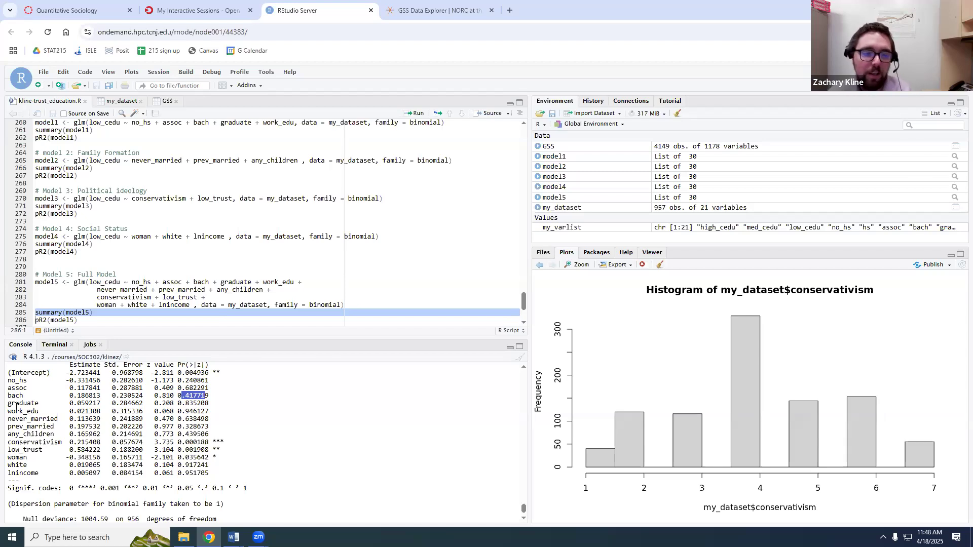
pyautogui.moveTo(12, 396); pyautogui.dragTo(208, 400)
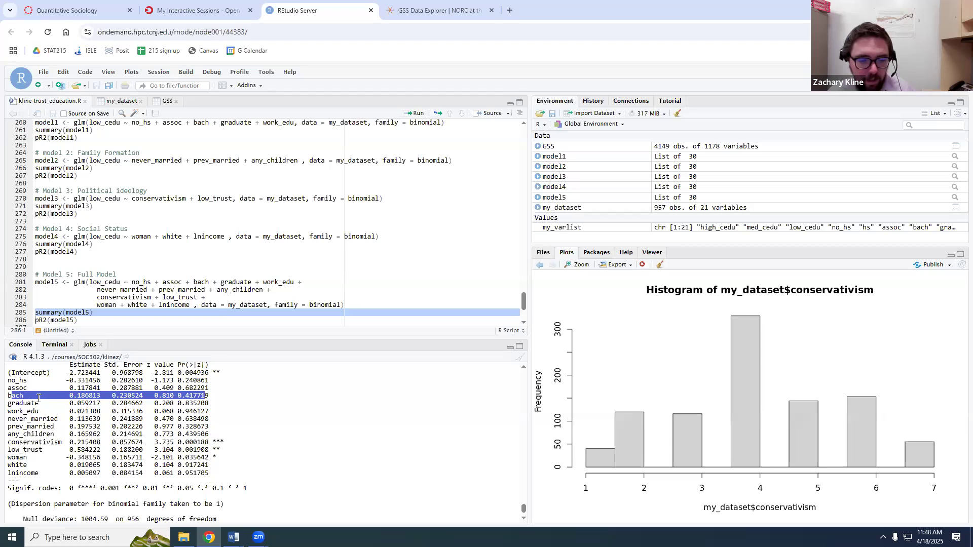
pyautogui.click(109, 394)
pyautogui.moveTo(207, 396); pyautogui.dragTo(50, 391)
pyautogui.moveTo(12, 398); pyautogui.dragTo(11, 397)
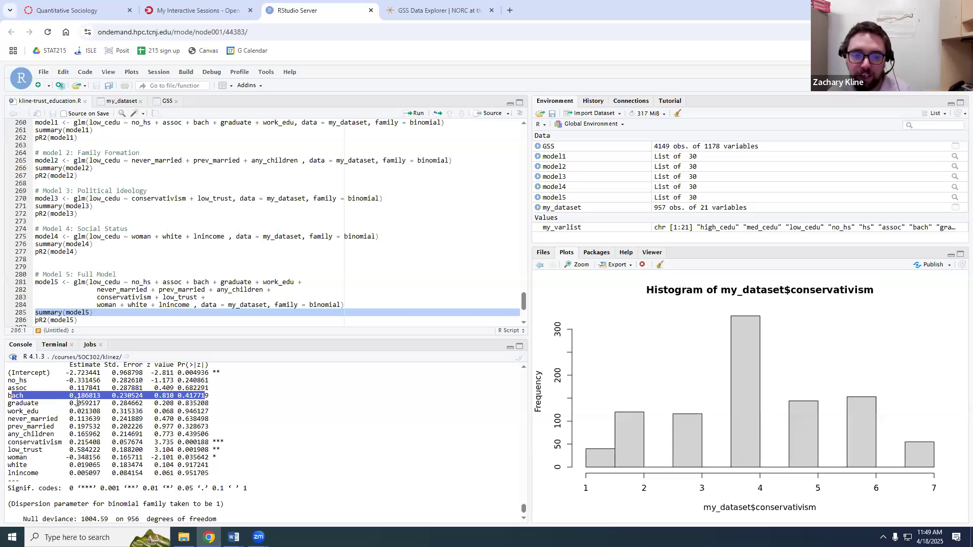
pyautogui.scroll(2, 136, 427)
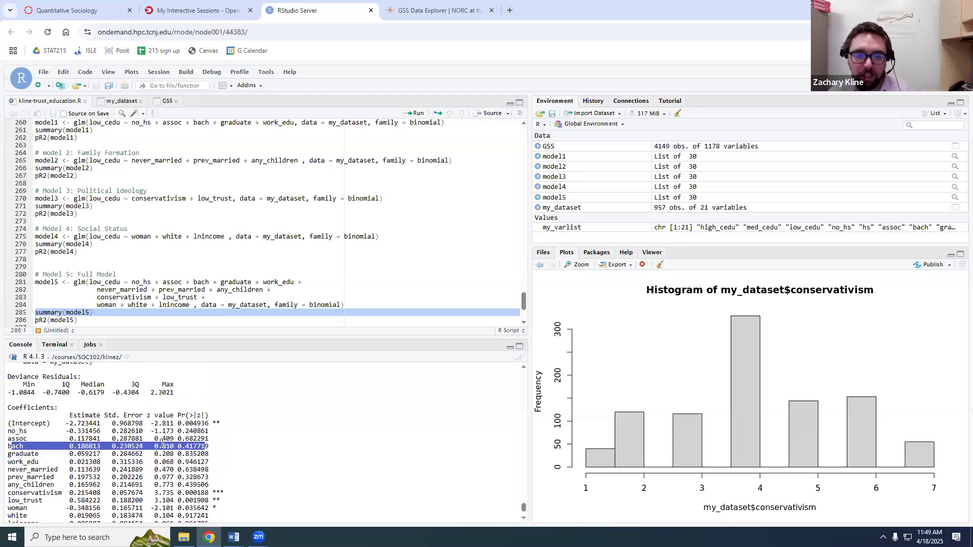
pyautogui.click(75, 443)
pyautogui.tripleClick(21, 445)
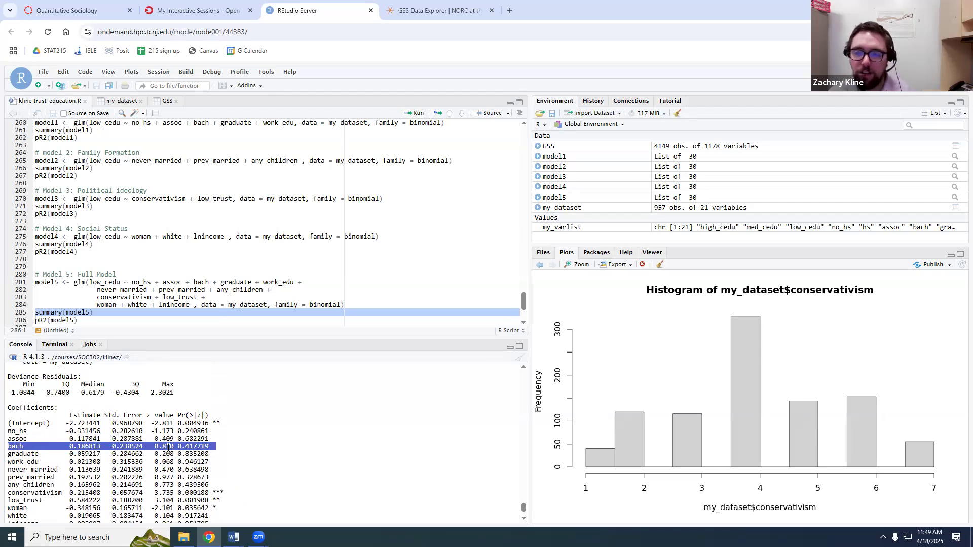
pyautogui.scroll(-2, 186, 411)
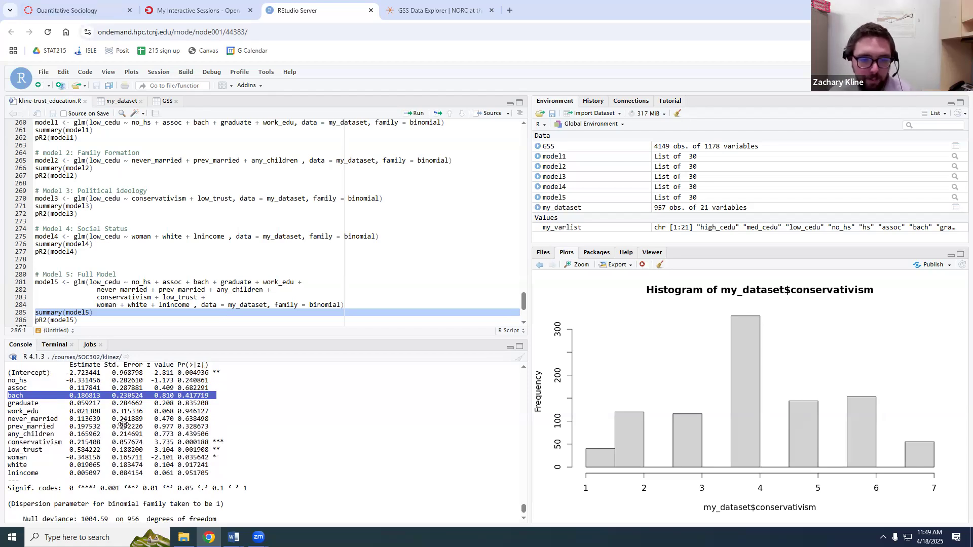
# - Review the marriage and children rows of the model 5 coefficients, followed by the conservativism, low_trust and woman rows
pyautogui.moveTo(16, 419); pyautogui.dragTo(195, 431)
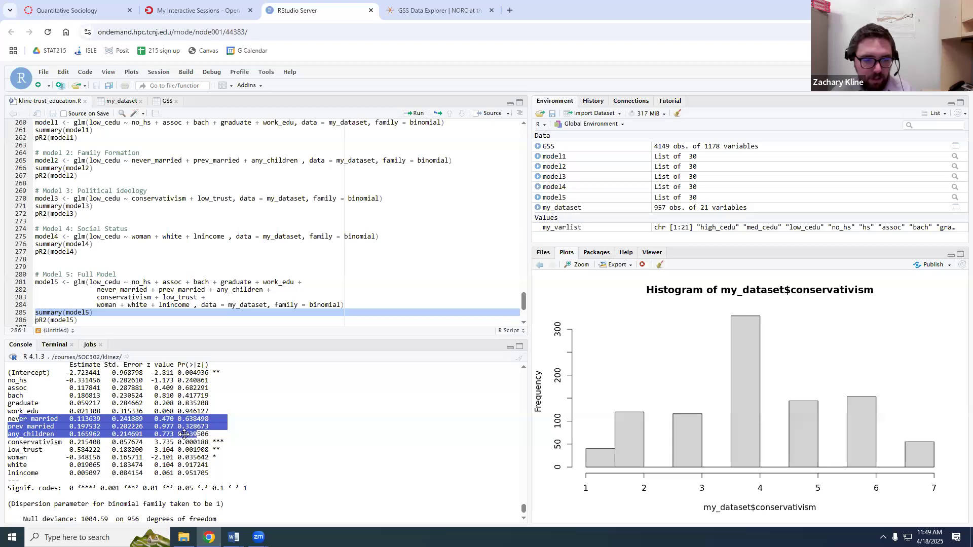
pyautogui.click(15, 424)
pyautogui.moveTo(77, 419); pyautogui.dragTo(88, 424)
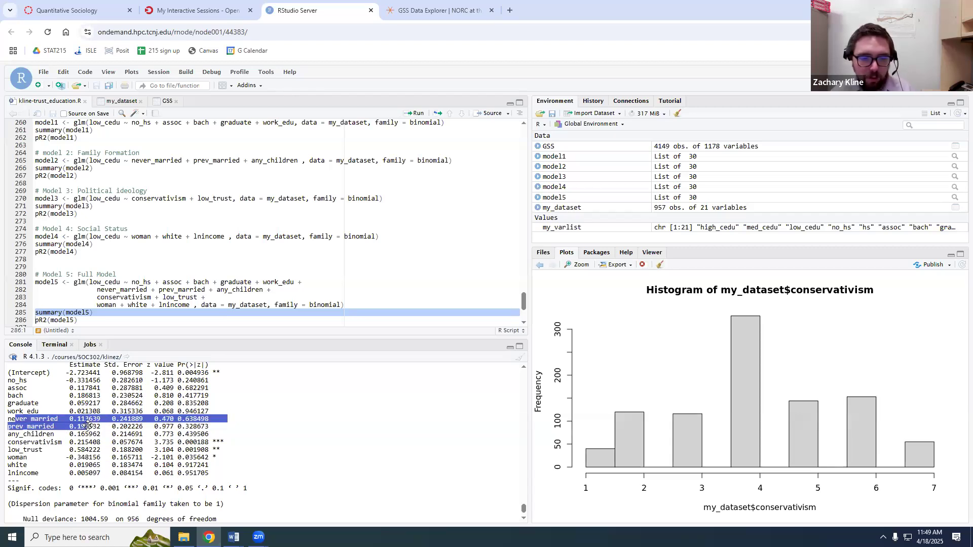
pyautogui.moveTo(82, 435); pyautogui.dragTo(209, 437)
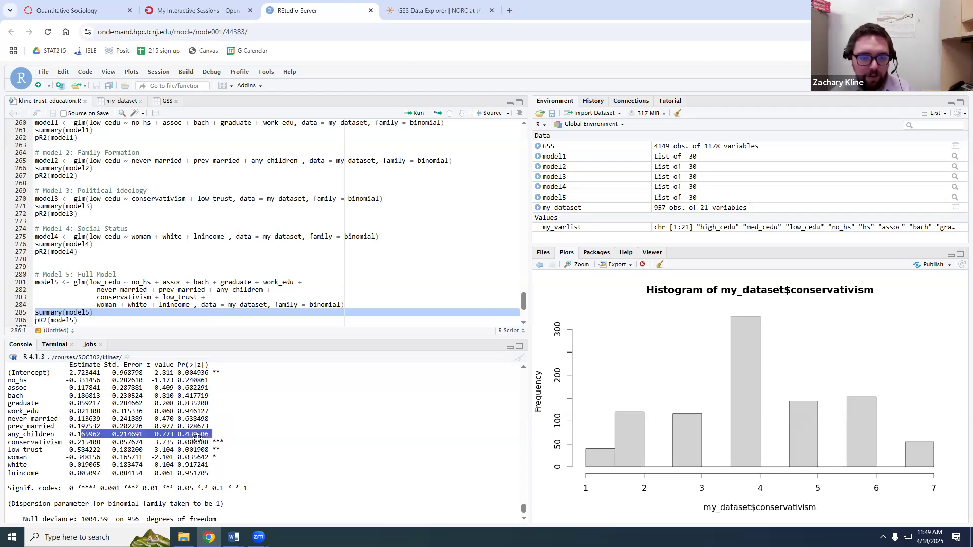
pyautogui.moveTo(81, 442); pyautogui.dragTo(196, 458)
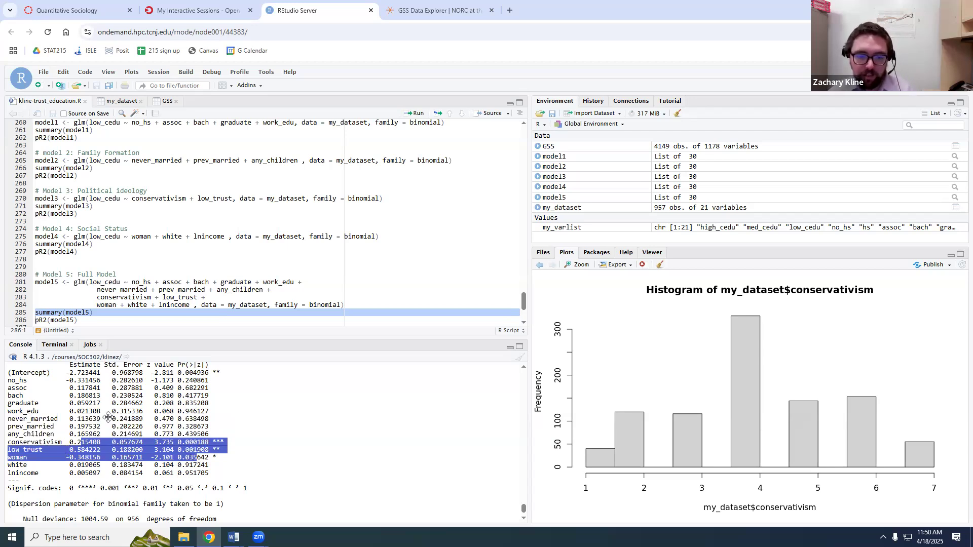
pyautogui.click(172, 459)
pyautogui.moveTo(205, 457); pyautogui.dragTo(15, 442)
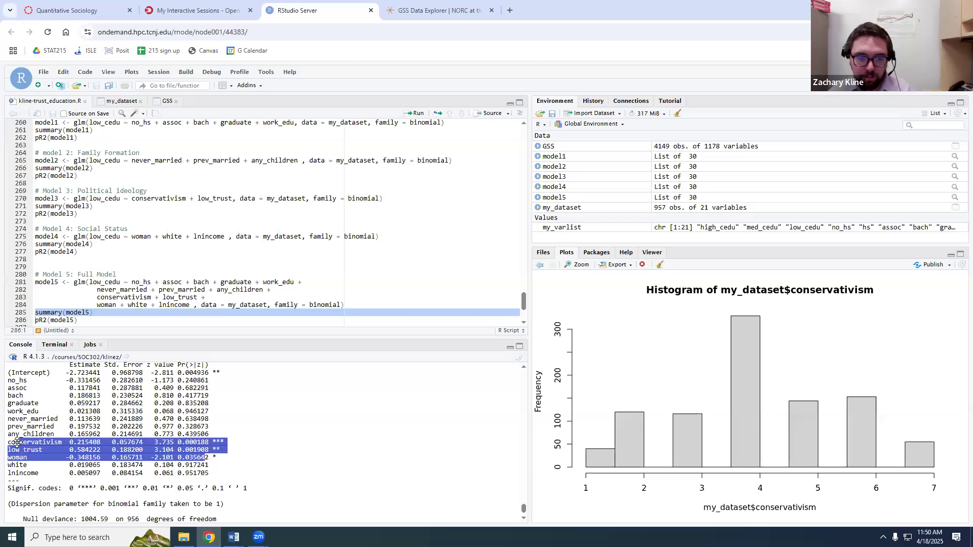
# - Run pR2(model5) from the script and check the full model's McFadden pseudo-R2
pyautogui.scroll(-2, 203, 476)
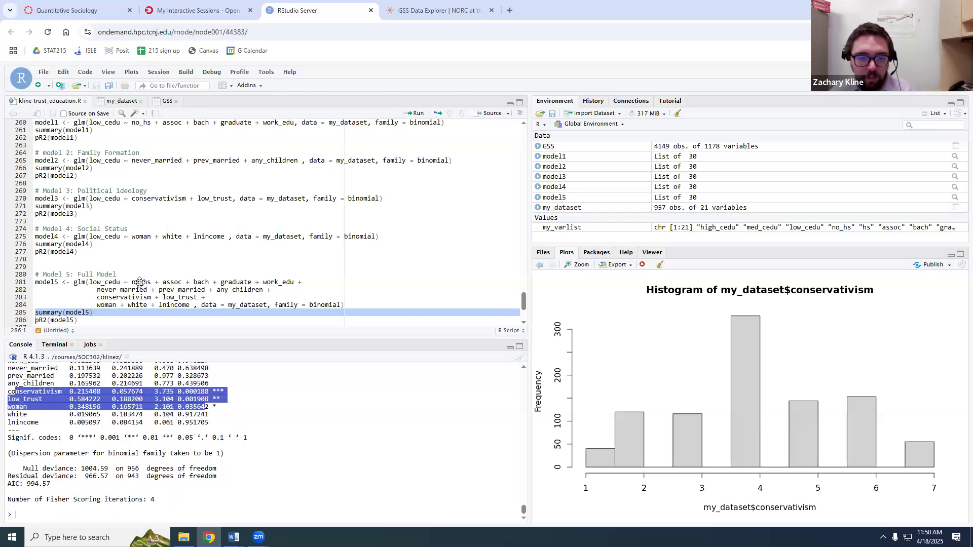
pyautogui.scroll(-1, 112, 312)
pyautogui.click(70, 282)
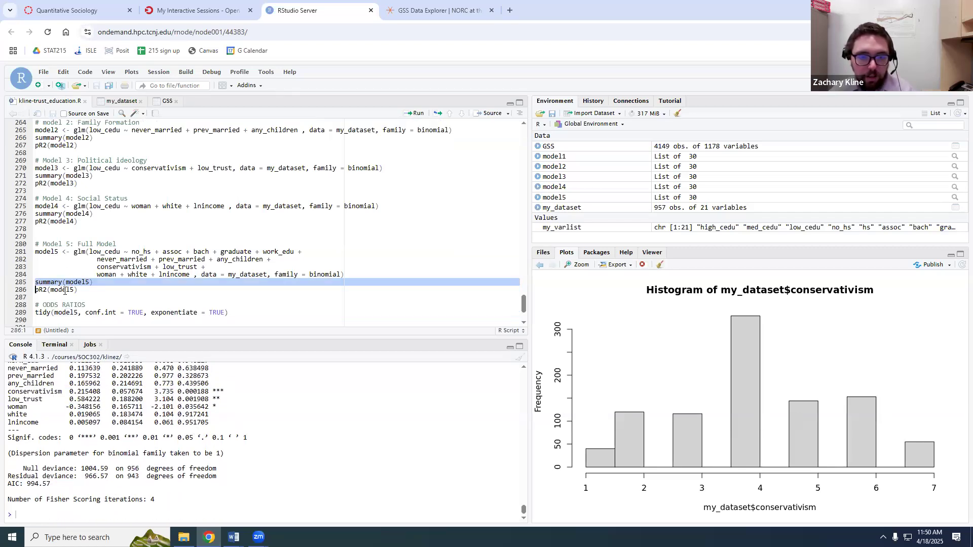
pyautogui.tripleClick(65, 290)
pyautogui.click(415, 113)
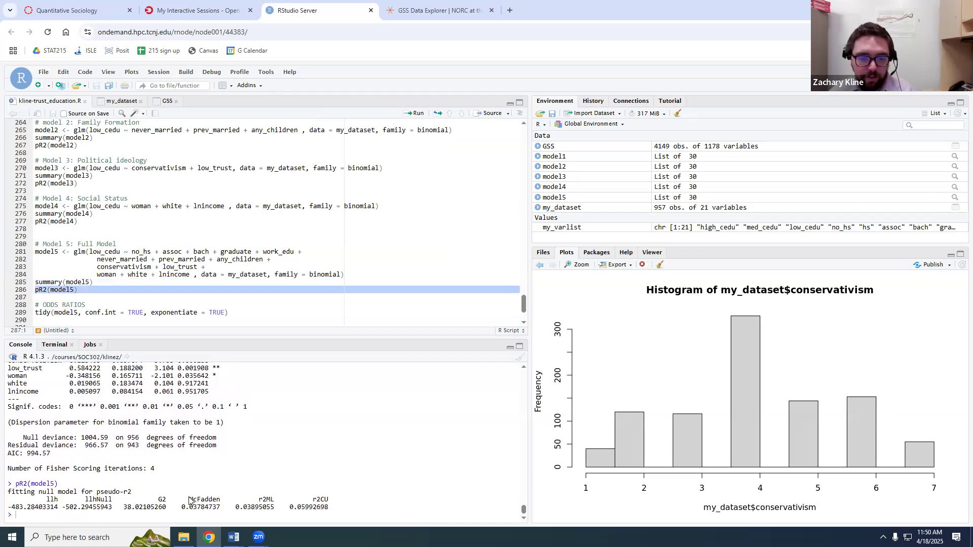
pyautogui.moveTo(178, 507); pyautogui.dragTo(212, 507)
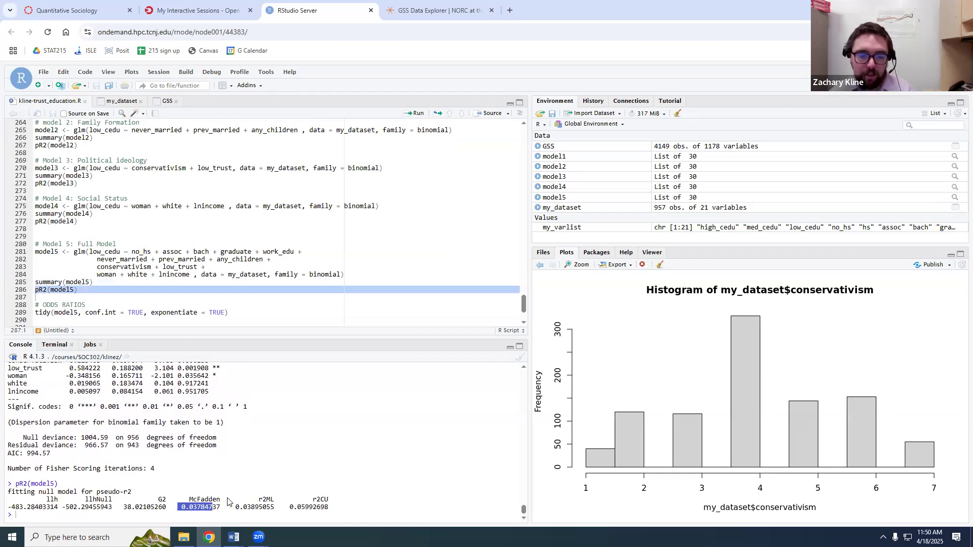
# - Run tidy(model5, conf.int = TRUE, exponentiate = TRUE) from the script to print the full model's odds ratios with confidence intervals
pyautogui.scroll(1, 122, 307)
pyautogui.scroll(2, 122, 307)
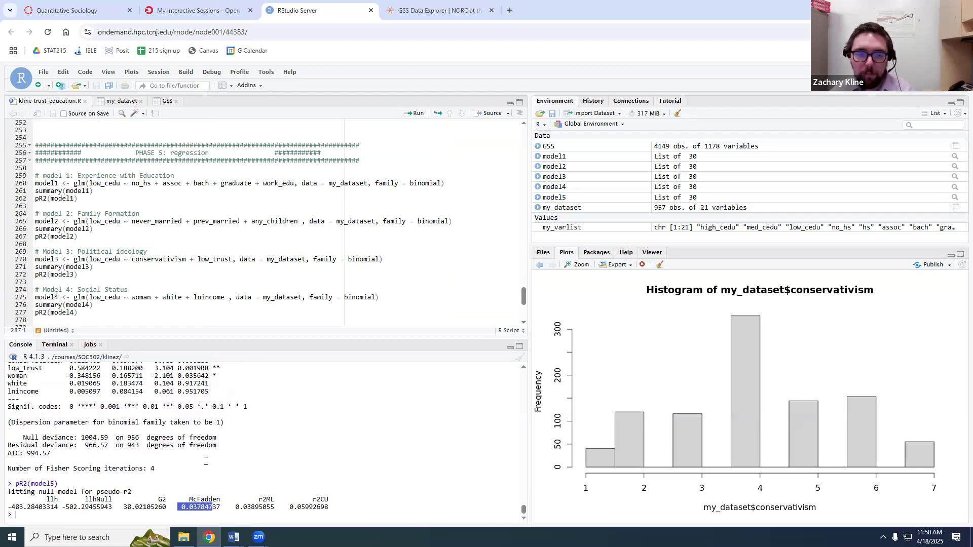
pyautogui.scroll(-1, 221, 297)
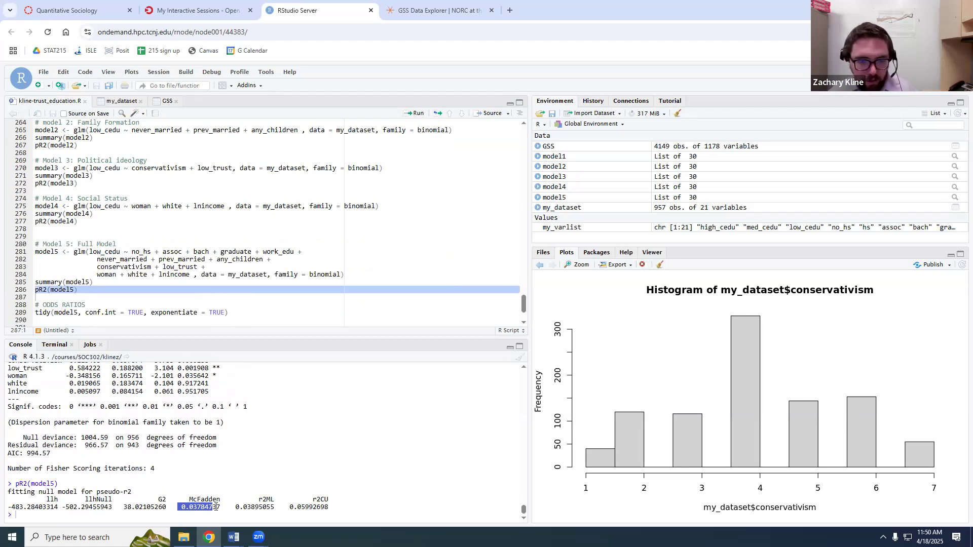
pyautogui.scroll(-1, 186, 262)
pyautogui.scroll(-1, 185, 261)
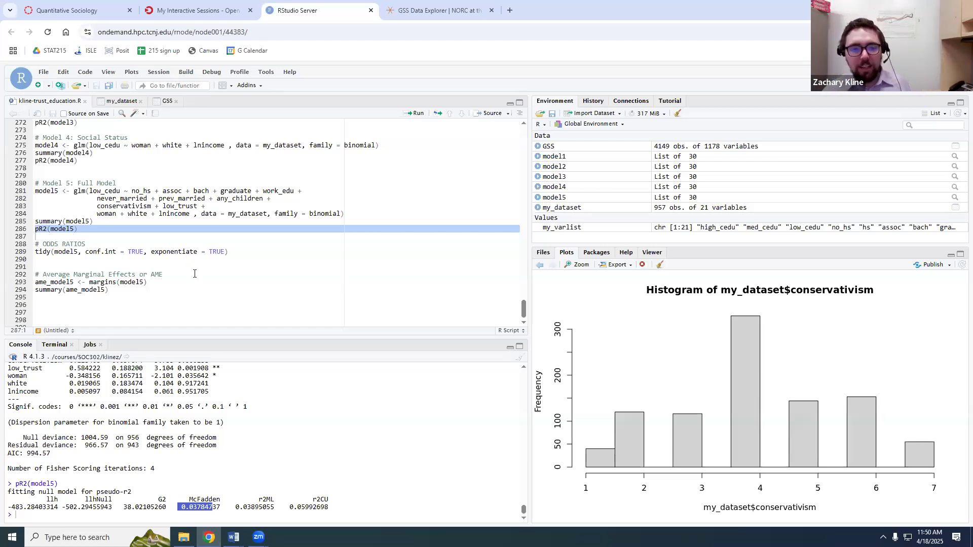
pyautogui.scroll(1, 195, 276)
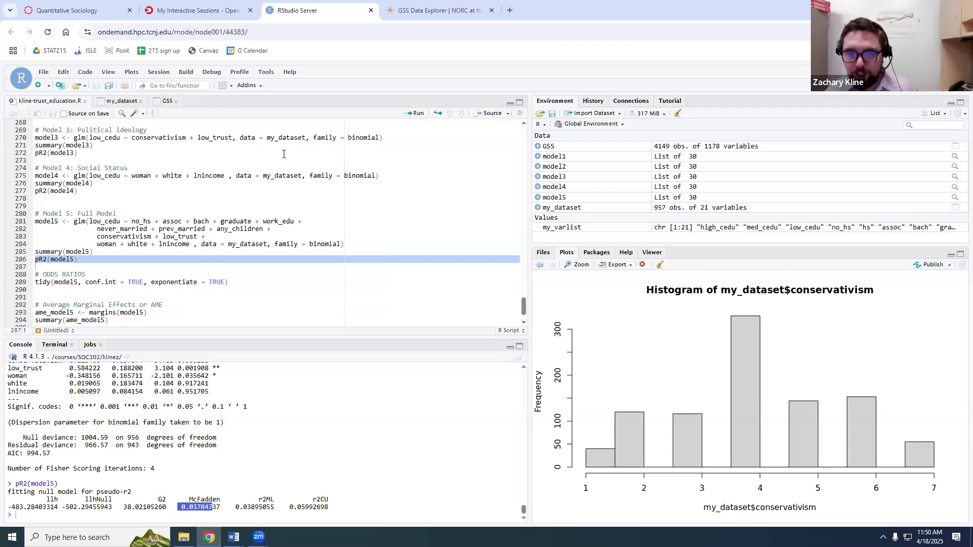
pyautogui.scroll(1, 172, 225)
pyautogui.scroll(-2, 251, 264)
pyautogui.hotkey('ctrl', 'Return')
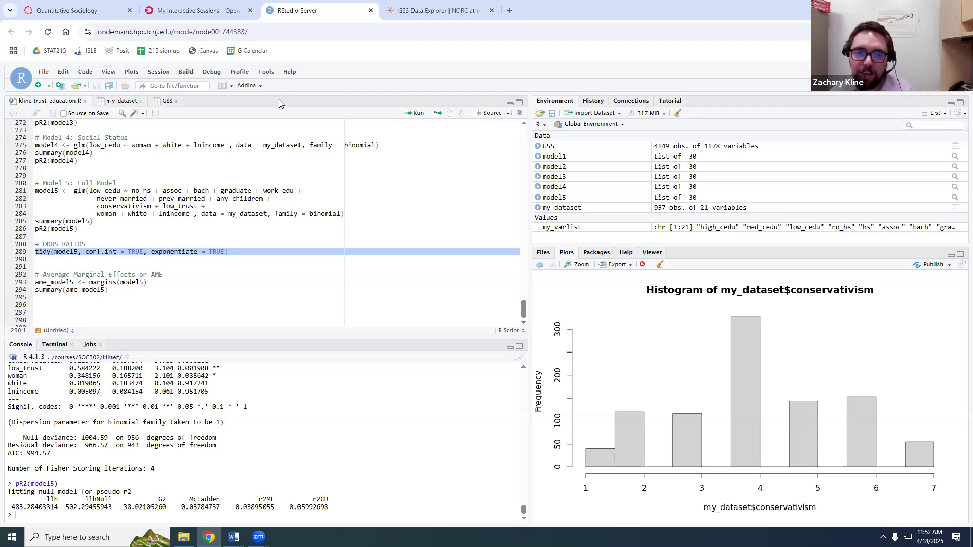
pyautogui.click(250, 258)
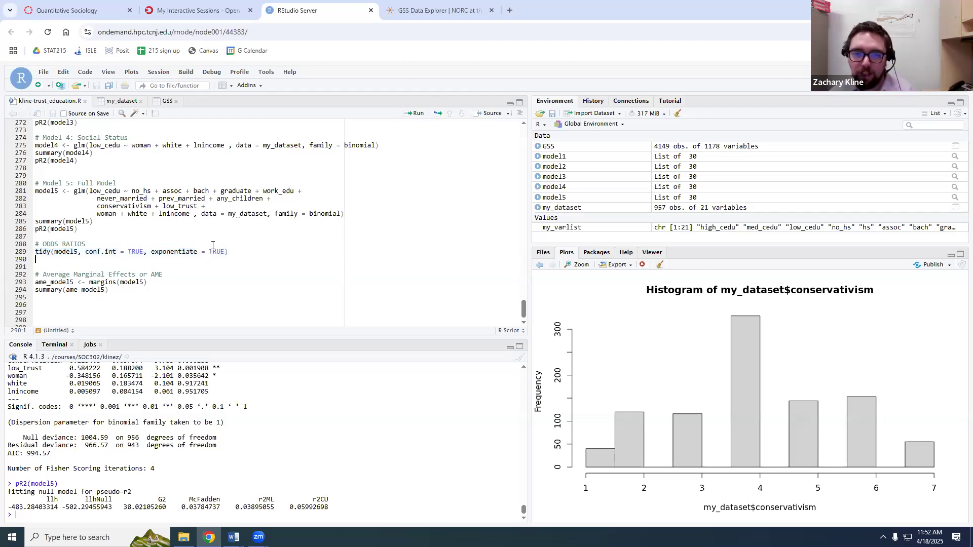
pyautogui.tripleClick(221, 248)
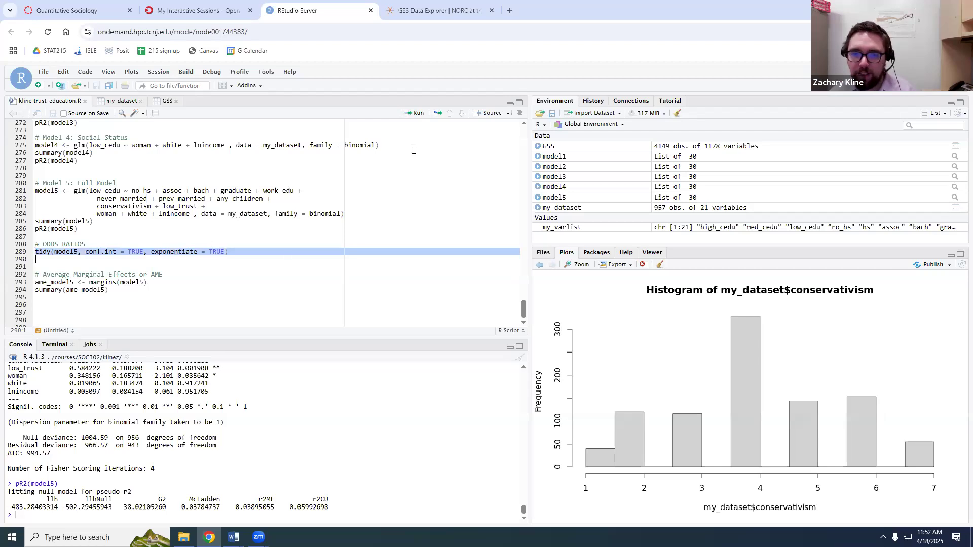
pyautogui.click(413, 113)
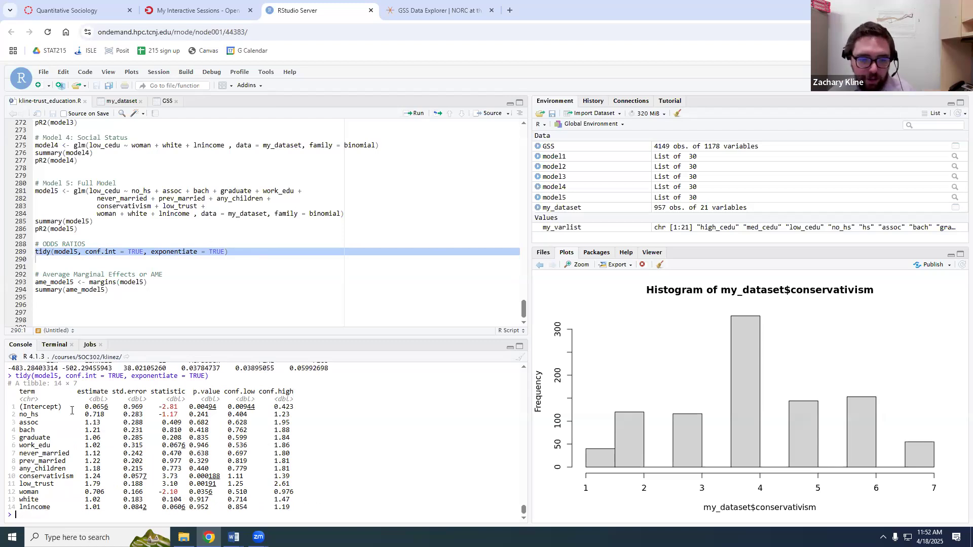
# - Compute exp(0.584222) in the console, using the low_trust coefficient copied from the model 5 summary
pyautogui.write('exp(')
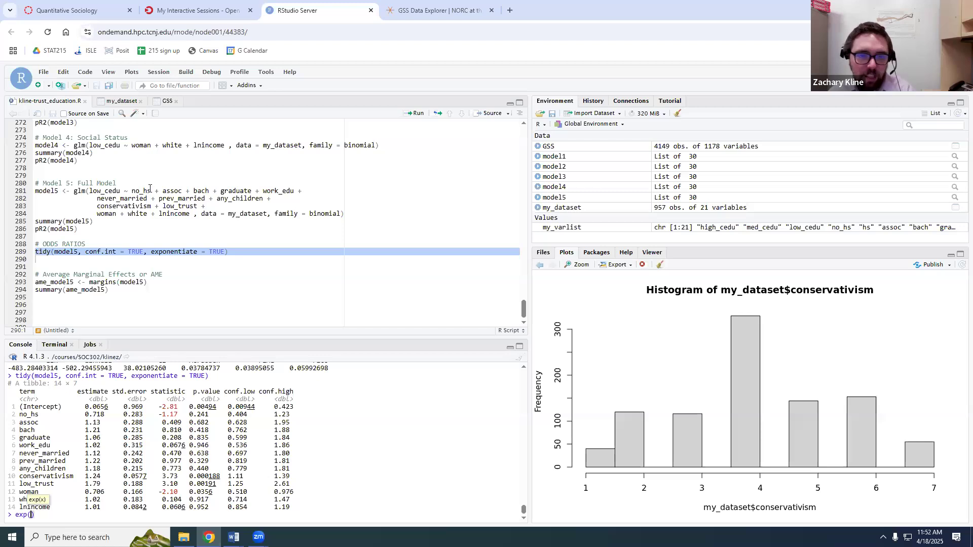
pyautogui.scroll(10, 74, 428)
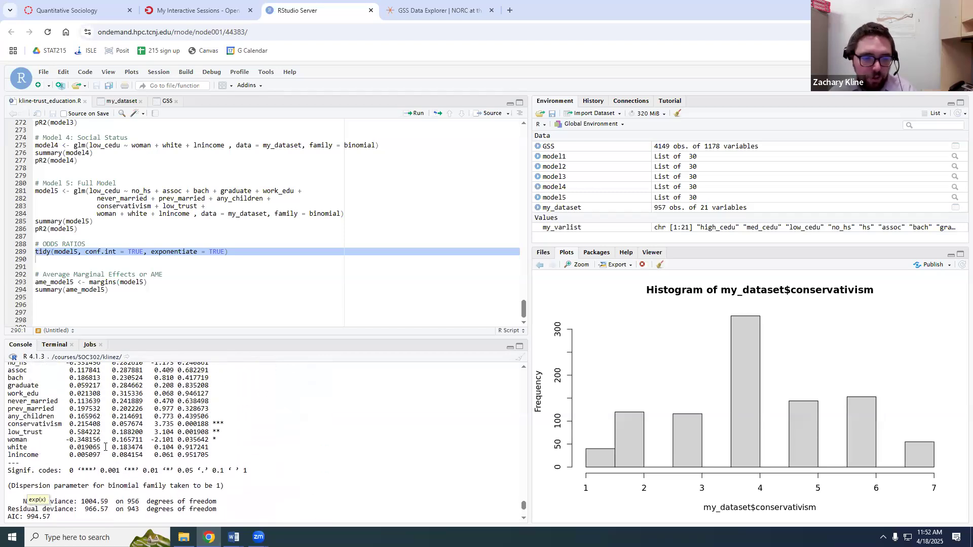
pyautogui.moveTo(69, 432); pyautogui.dragTo(101, 433)
pyautogui.hotkey('ctrl', 'c')
pyautogui.scroll(-10, 123, 447)
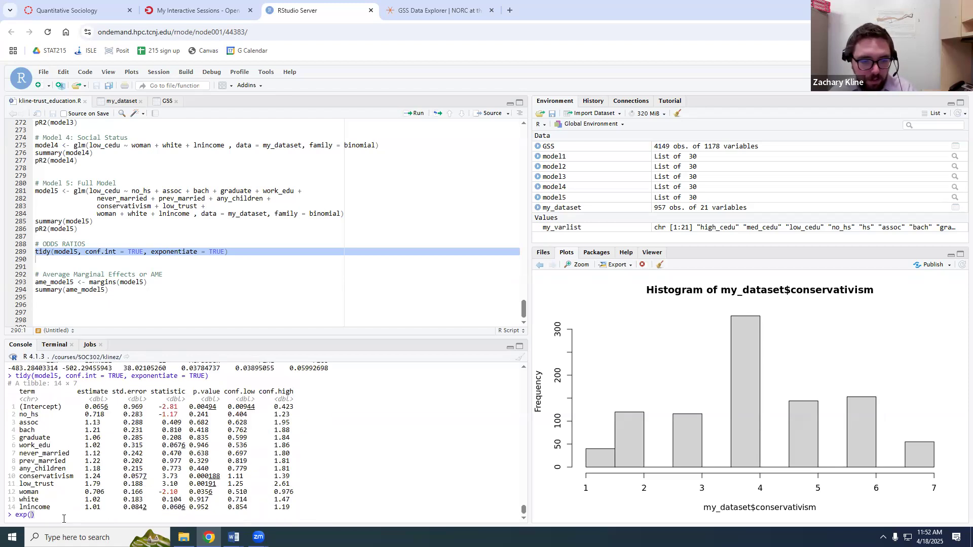
pyautogui.hotkey('ctrl', 'v')
pyautogui.press('Return')
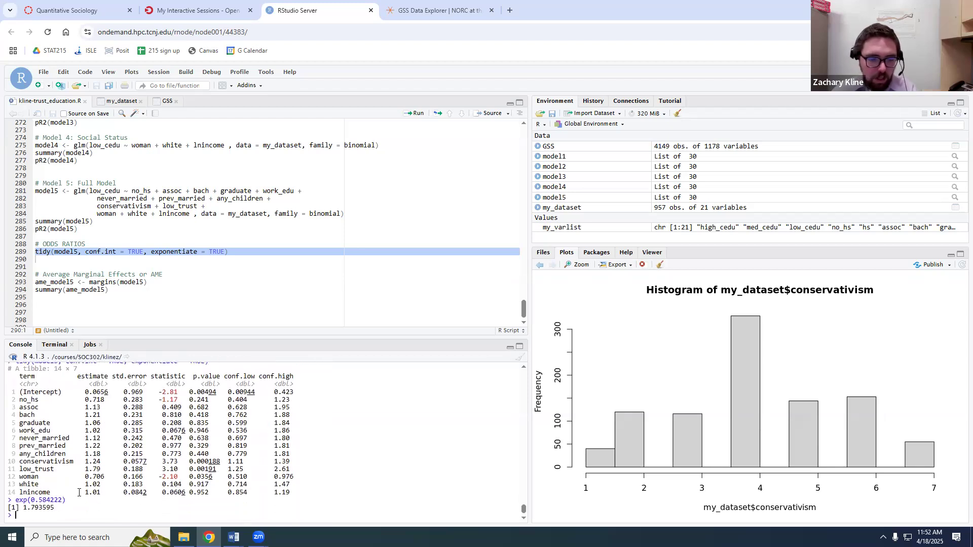
# - Compare the exponentiated low_trust coefficient with the low_trust estimate in the odds ratio table
pyautogui.moveTo(20, 507); pyautogui.dragTo(56, 505)
pyautogui.click(38, 507)
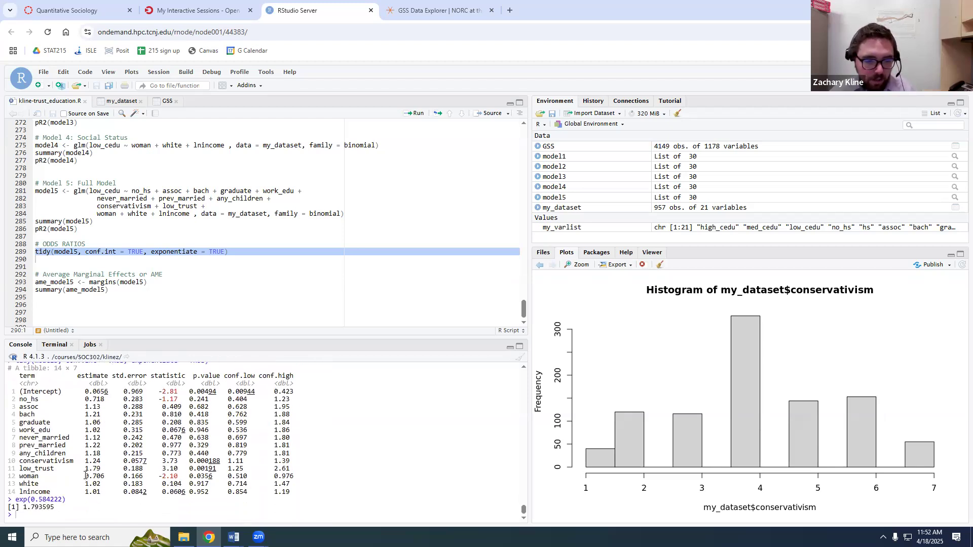
pyautogui.moveTo(85, 468); pyautogui.dragTo(103, 469)
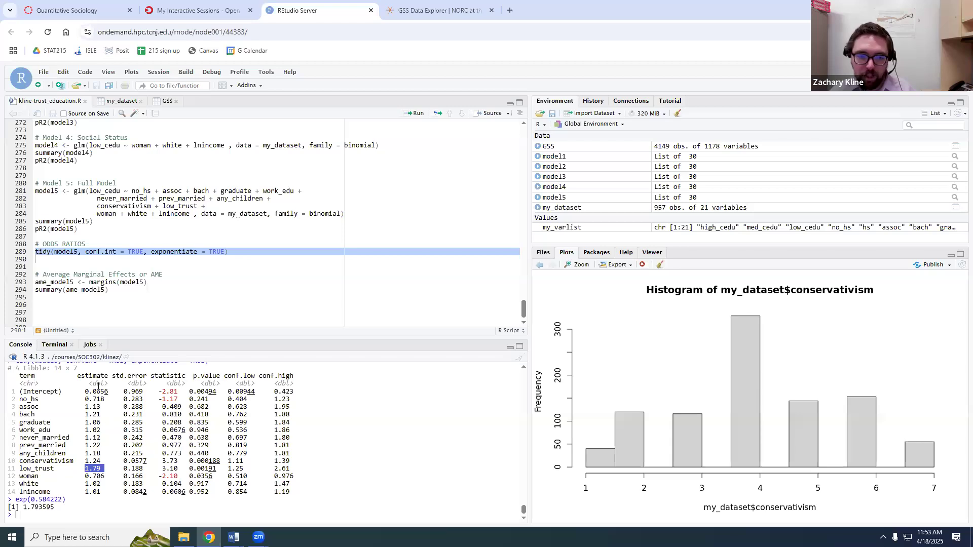
pyautogui.doubleClick(97, 470)
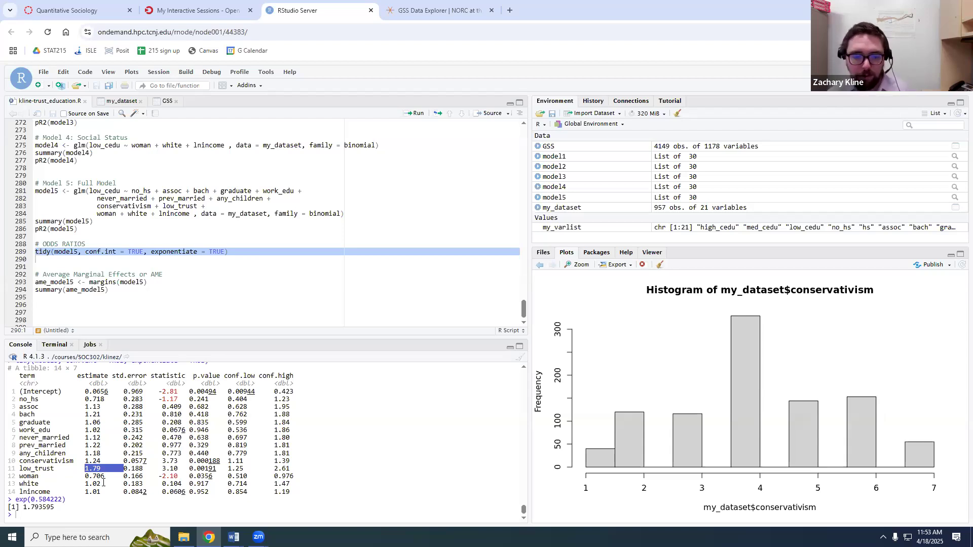
pyautogui.moveTo(82, 469); pyautogui.dragTo(103, 472)
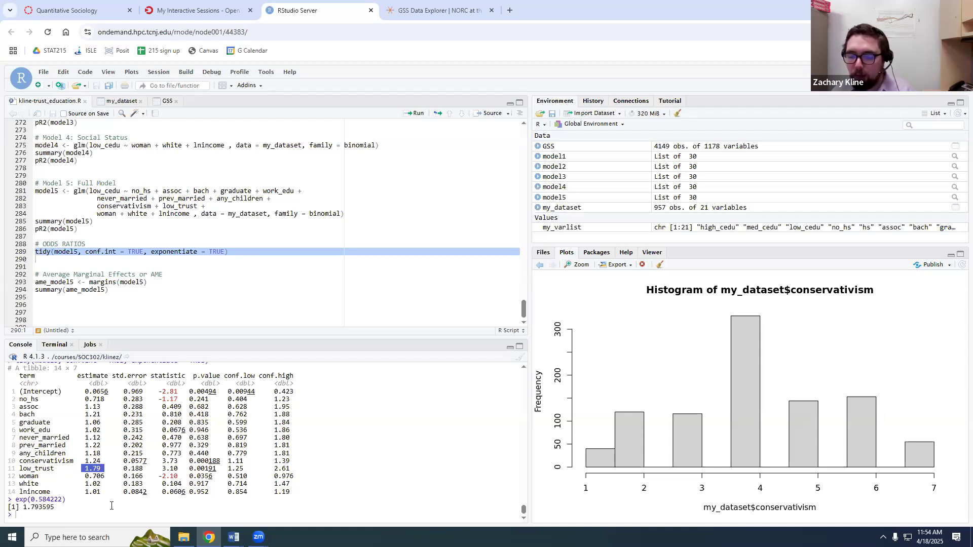
# - Tabulate the low-confidence outcome in the console with table(my_dataset$low_cedu)
pyautogui.click(114, 519)
pyautogui.write('table(my_dataset')
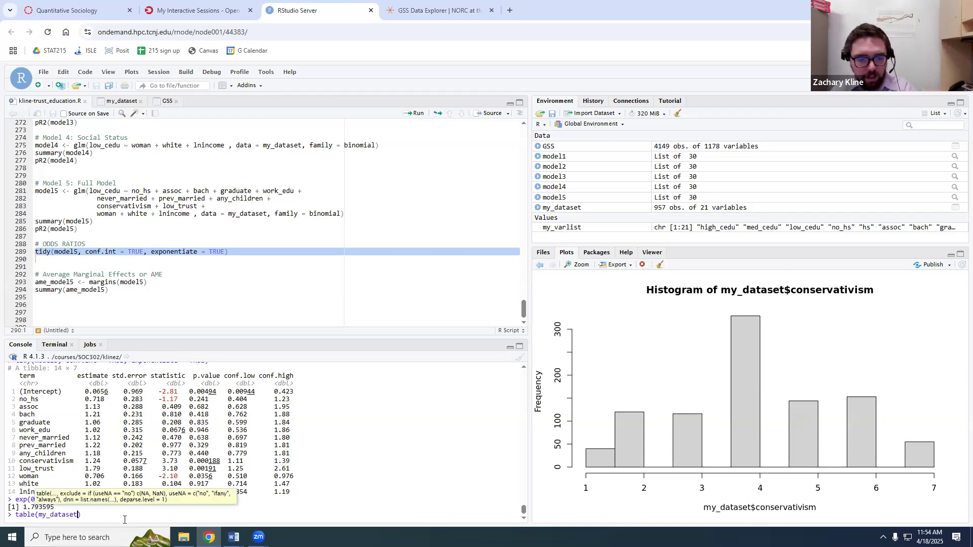
pyautogui.write('$low_cedu')
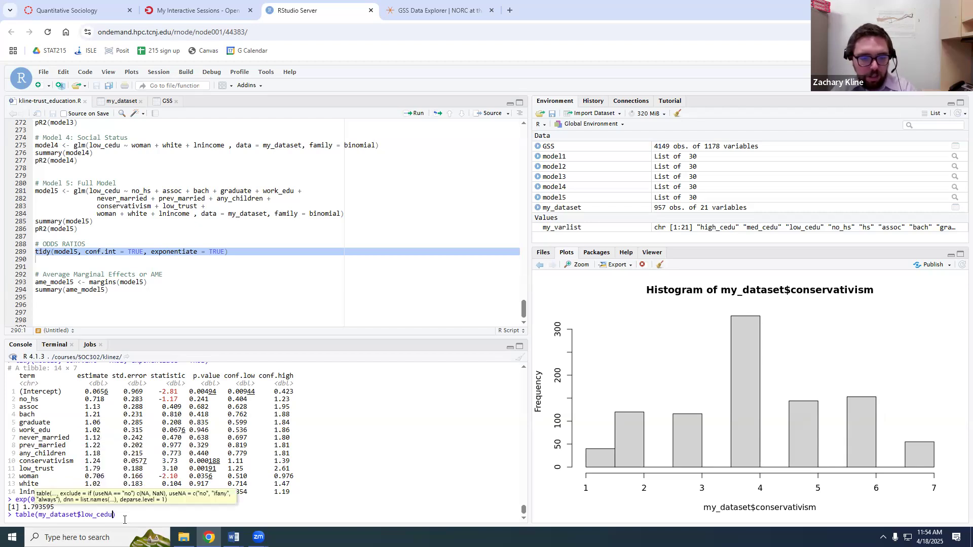
pyautogui.press('Return')
# - Calculate the baseline odds of low confidence in education as 209/748 and highlight the result
pyautogui.write('209/748')
pyautogui.press('Return')
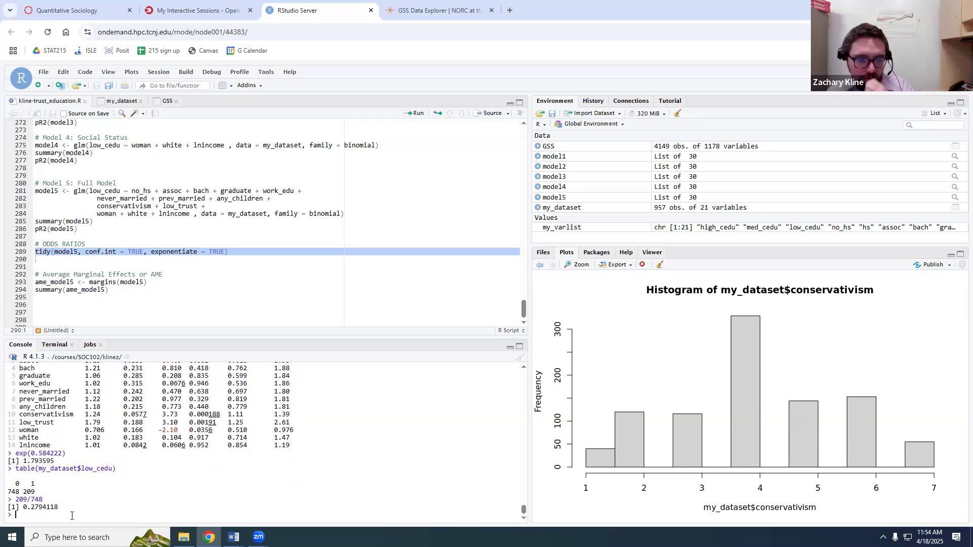
pyautogui.moveTo(27, 508)
pyautogui.mouseDown()
pyautogui.moveTo(50, 508)
pyautogui.moveTo(20, 507)
pyautogui.mouseUp()
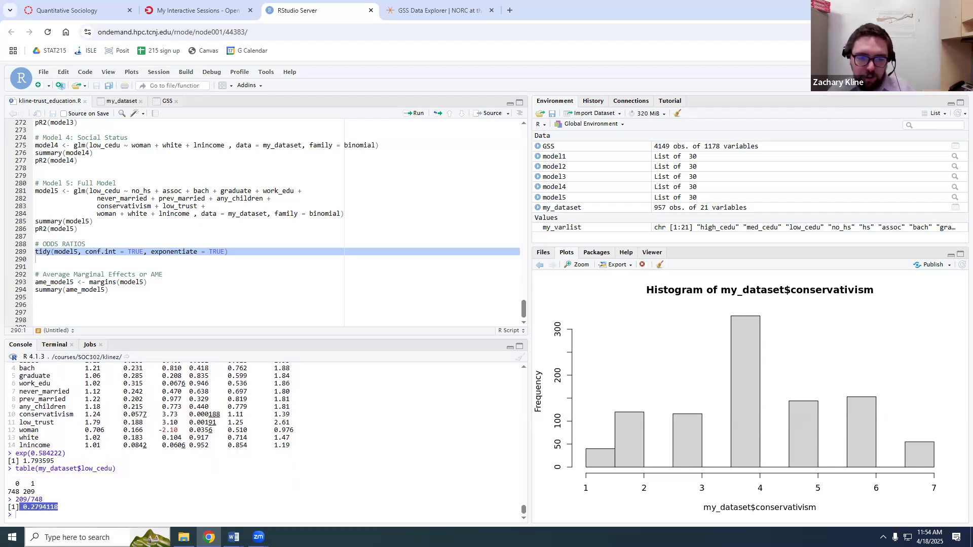
# - Multiply the rounded baseline odds by the low_trust odds ratio in the console as .28*1.79
pyautogui.scroll(5, 117, 483)
pyautogui.scroll(-2, 117, 483)
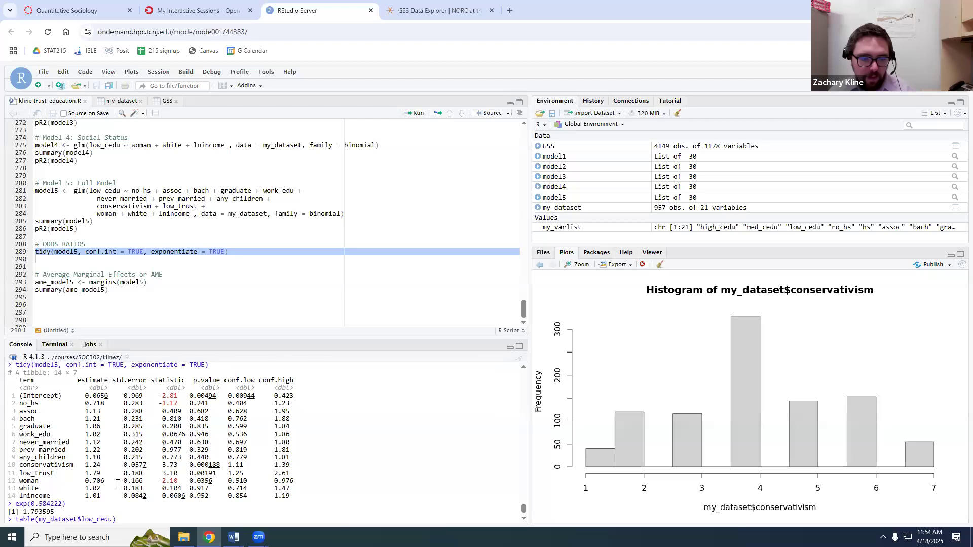
pyautogui.scroll(-2, 108, 482)
pyautogui.click(71, 423)
pyautogui.moveTo(27, 423); pyautogui.dragTo(99, 422)
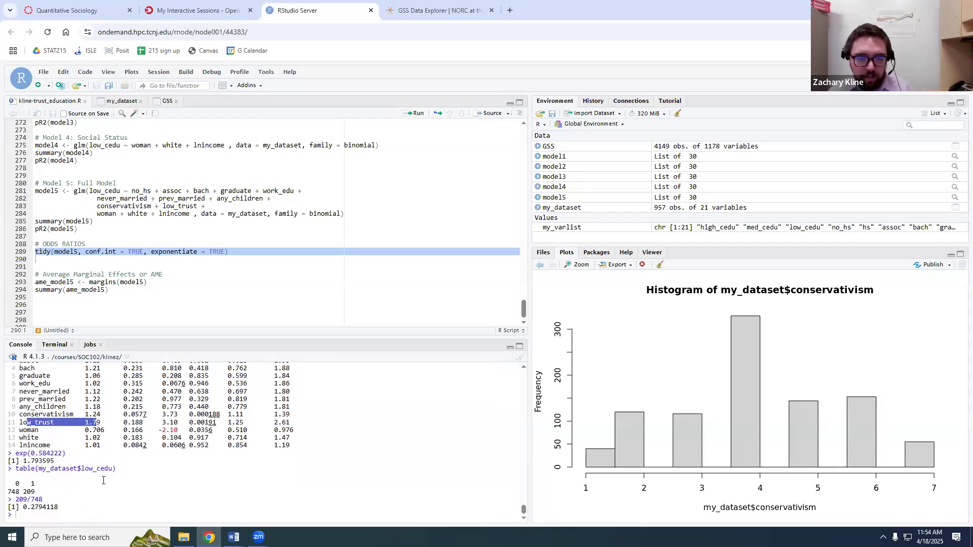
pyautogui.moveTo(31, 508); pyautogui.dragTo(40, 507)
pyautogui.click(40, 507)
pyautogui.write('.28')
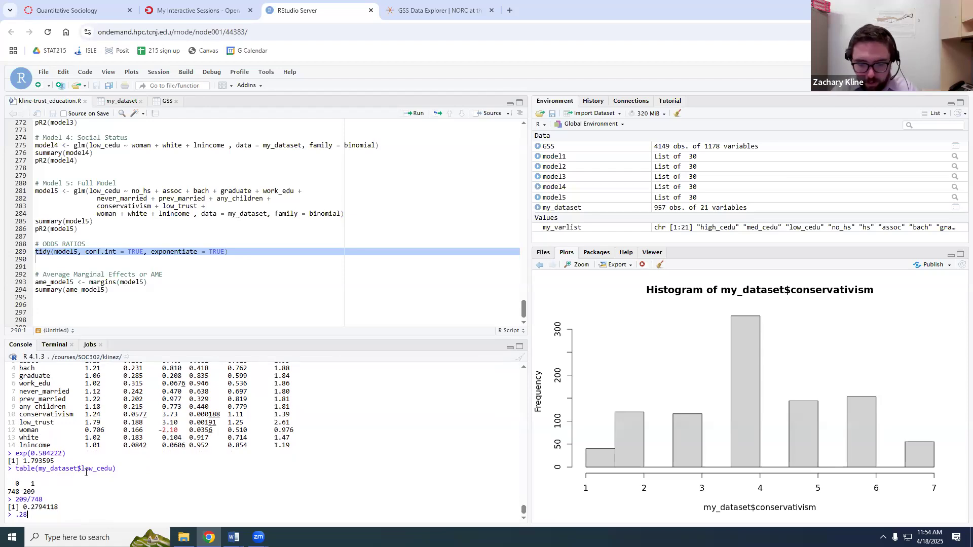
pyautogui.write('*1.')
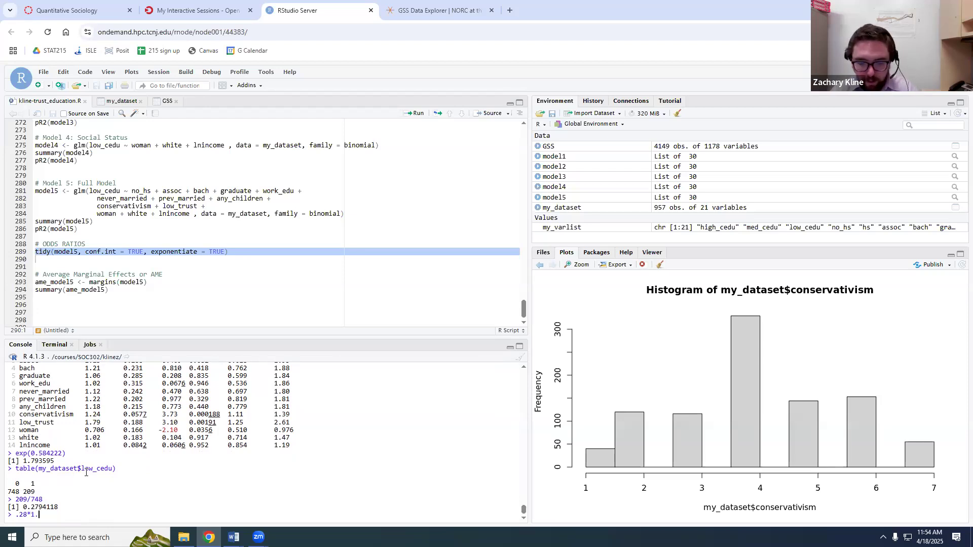
pyautogui.write('79')
pyautogui.press('Return')
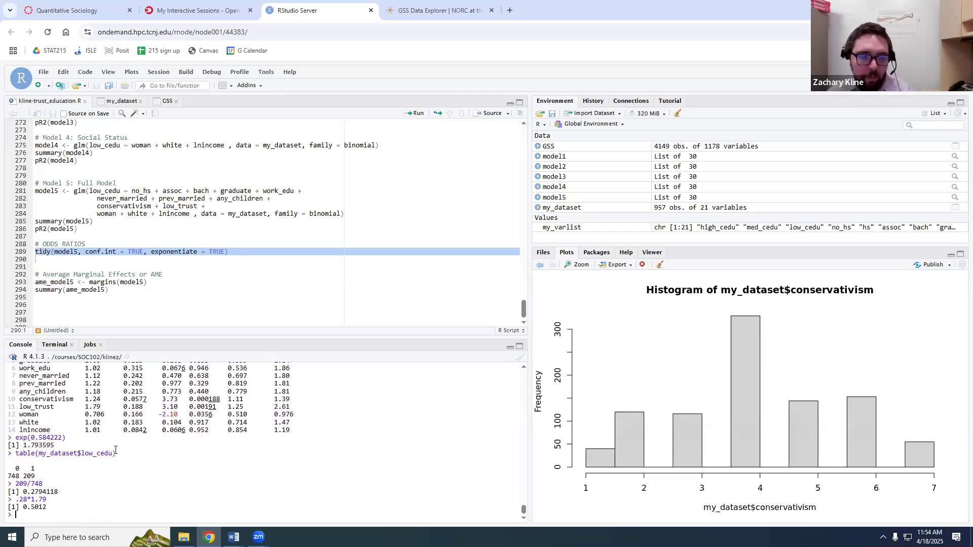
# - Compare the low_trust-adjusted odds with the baseline odds by highlighting both results and the multiplier in the console
pyautogui.moveTo(46, 507); pyautogui.dragTo(23, 507)
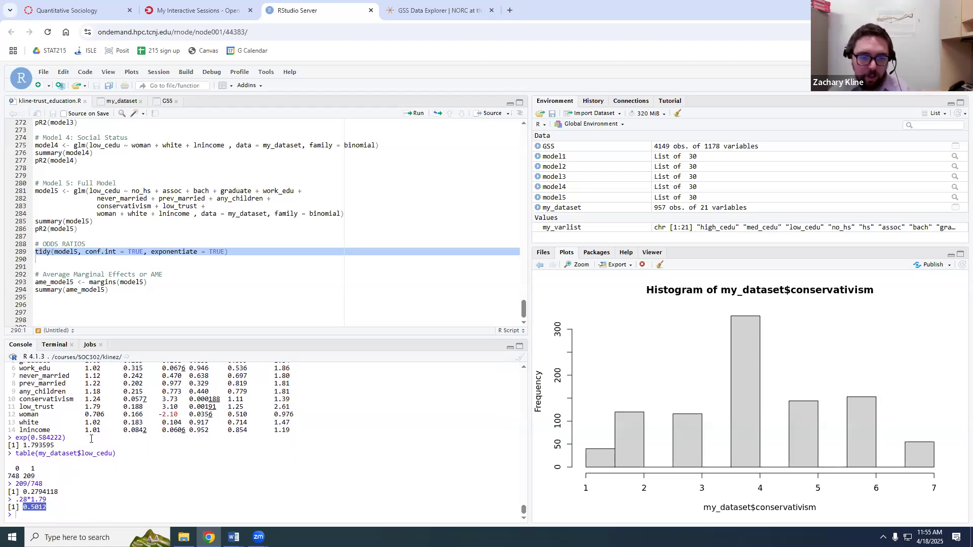
pyautogui.moveTo(58, 492); pyautogui.dragTo(24, 492)
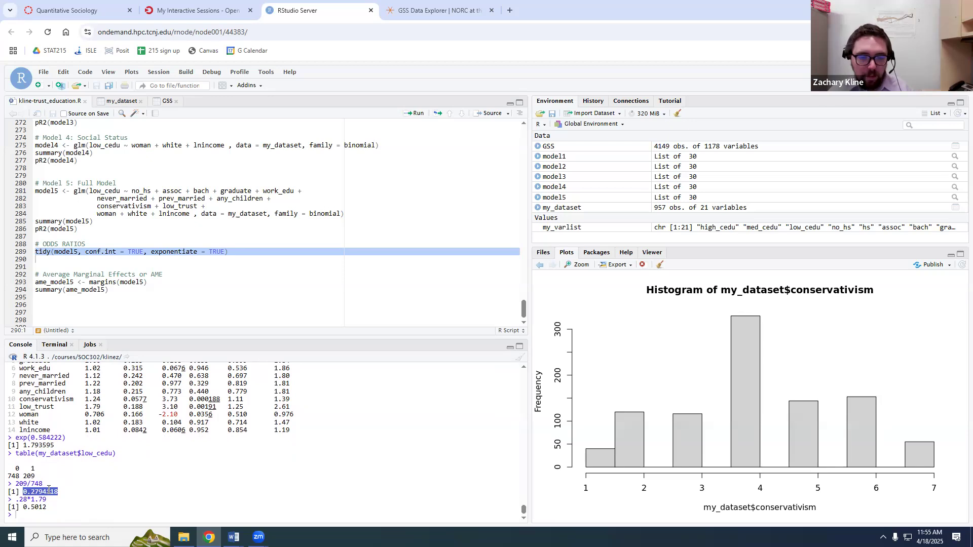
pyautogui.doubleClick(39, 507)
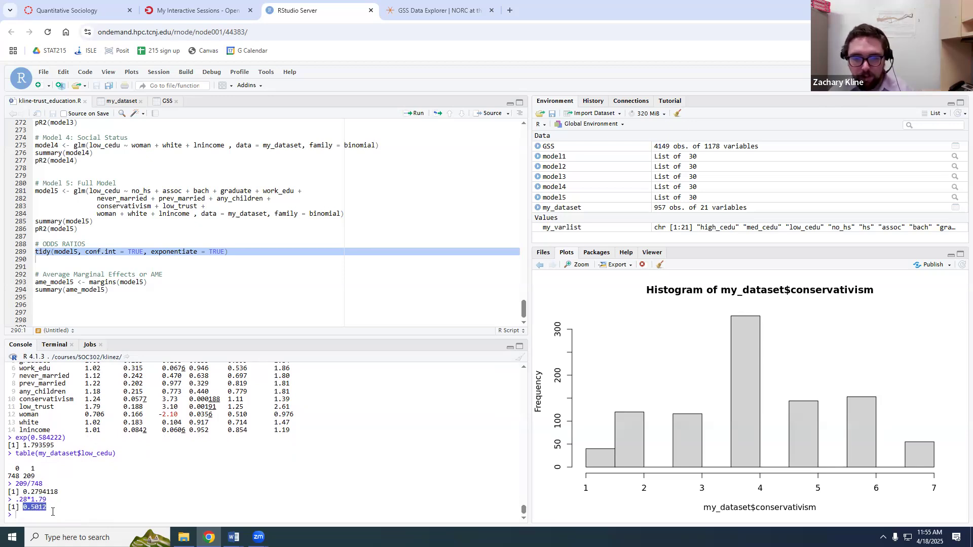
pyautogui.moveTo(56, 500); pyautogui.dragTo(31, 500)
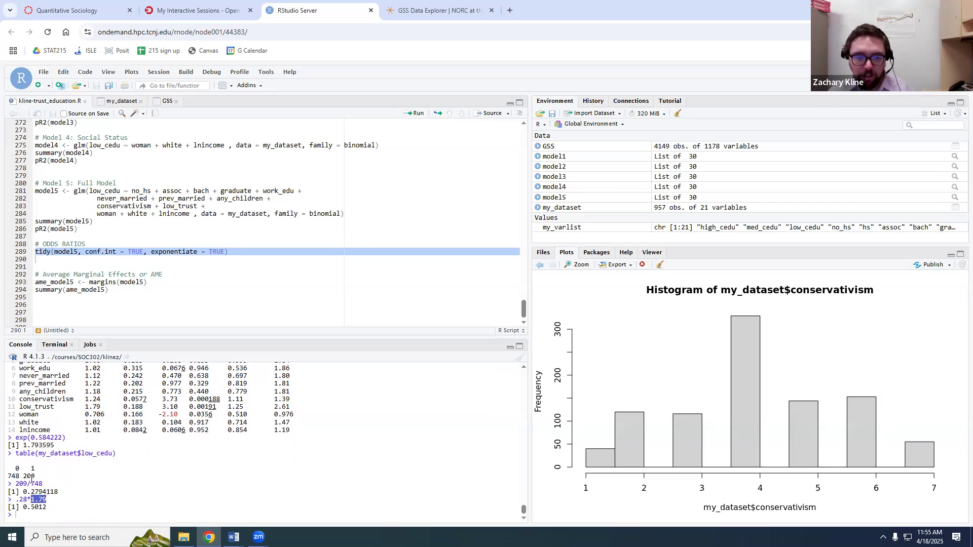
pyautogui.doubleClick(33, 507)
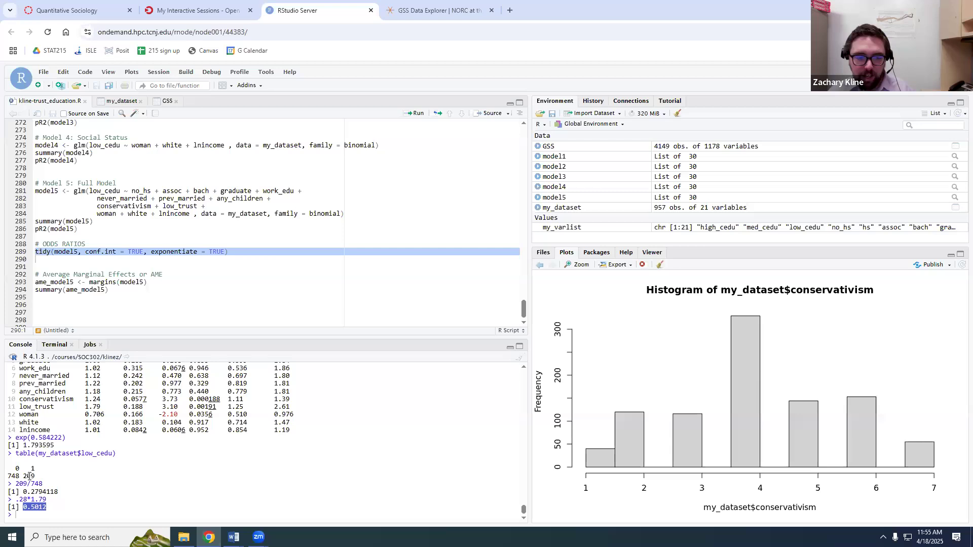
pyautogui.doubleClick(42, 492)
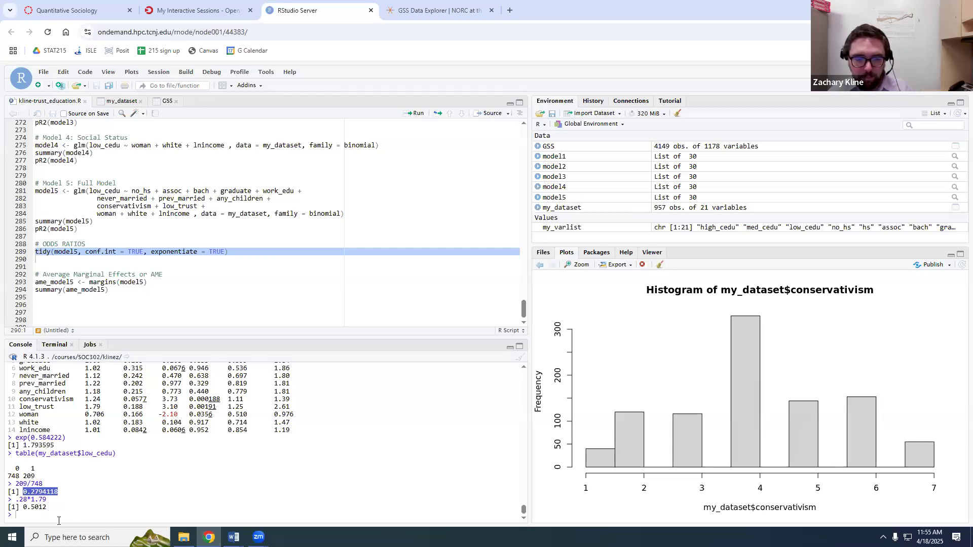
pyautogui.click(57, 487)
# - Highlight the woman estimate in the odds ratio table to examine an odds ratio below 1
pyautogui.scroll(1, 78, 500)
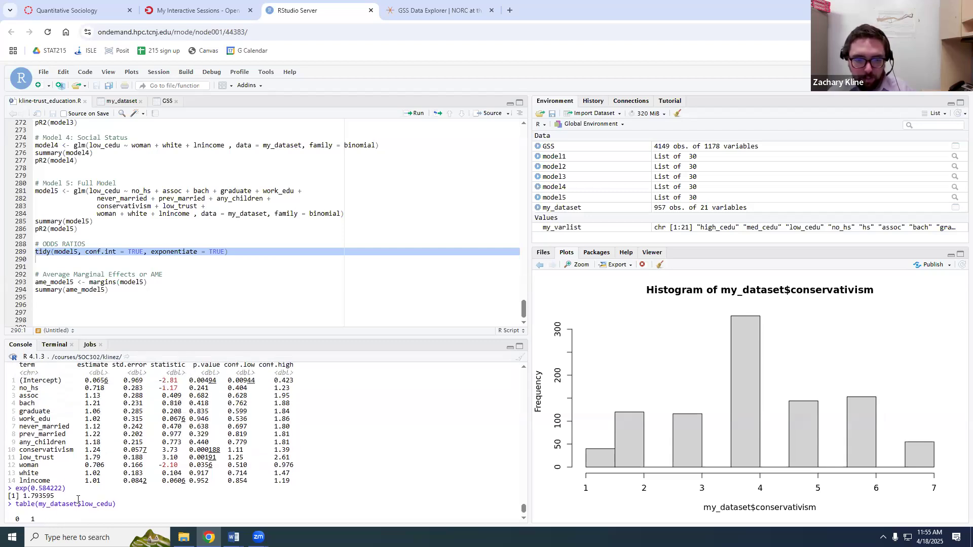
pyautogui.doubleClick(99, 465)
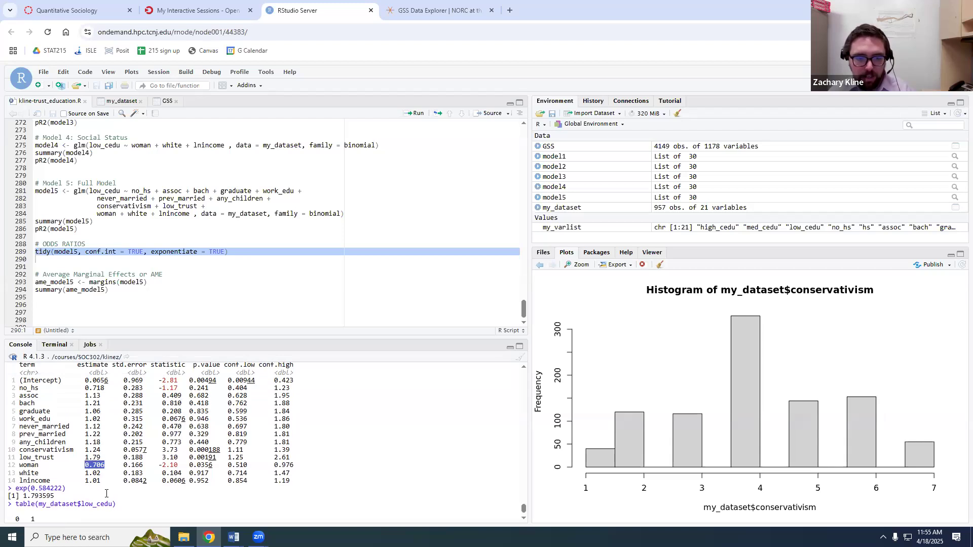
pyautogui.scroll(-1, 88, 440)
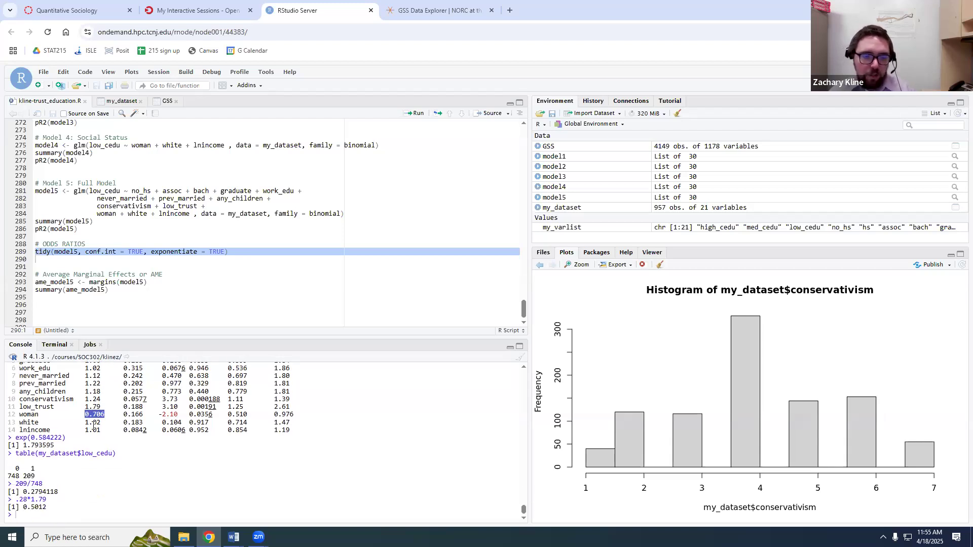
pyautogui.scroll(1, 93, 426)
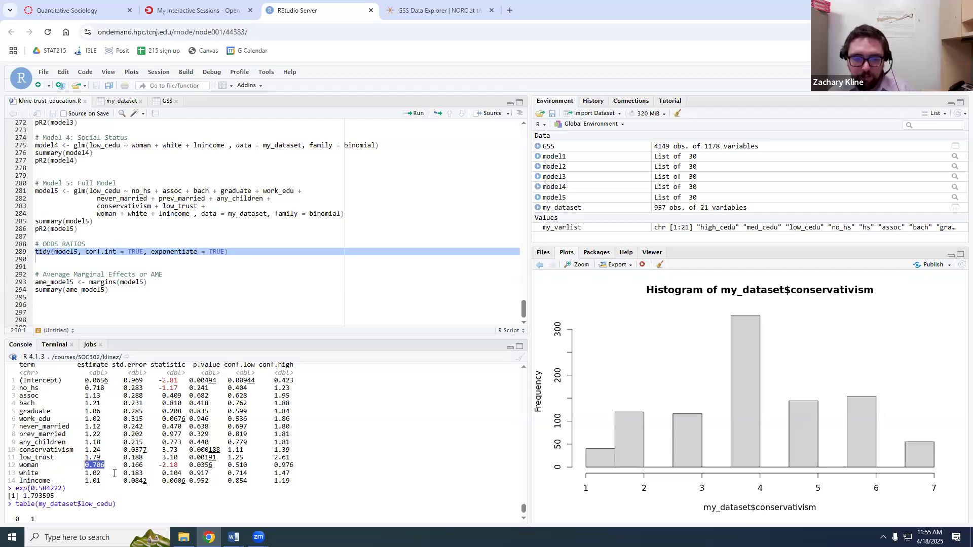
pyautogui.click(100, 506)
pyautogui.moveTo(105, 464); pyautogui.dragTo(81, 465)
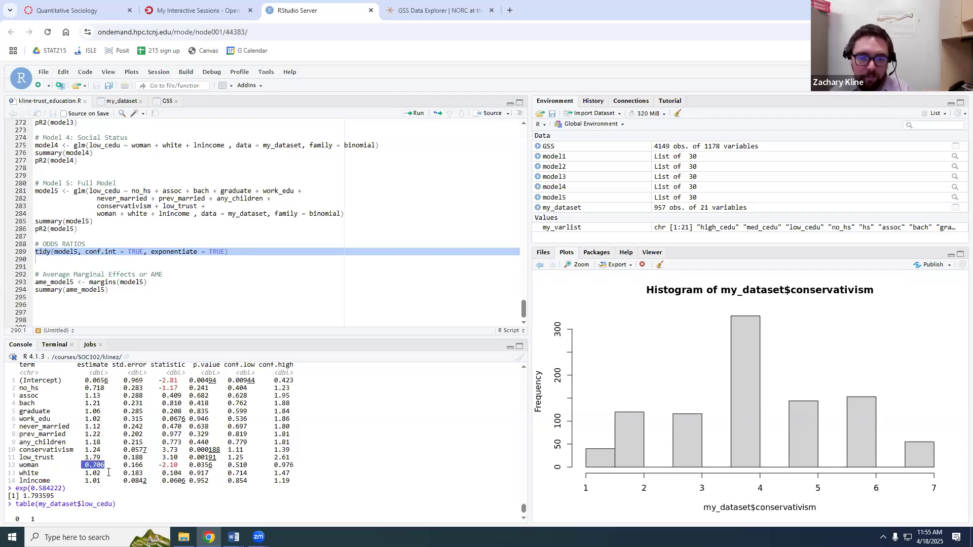
# - Multiply the rounded baseline odds by the woman odds ratio as .28* 0.706 and highlight the result
pyautogui.scroll(-1, 109, 472)
pyautogui.moveTo(60, 492); pyautogui.dragTo(23, 492)
pyautogui.moveTo(106, 414); pyautogui.dragTo(86, 415)
pyautogui.click(61, 512)
pyautogui.write('.28*')
pyautogui.write('0.706')
pyautogui.press('Return')
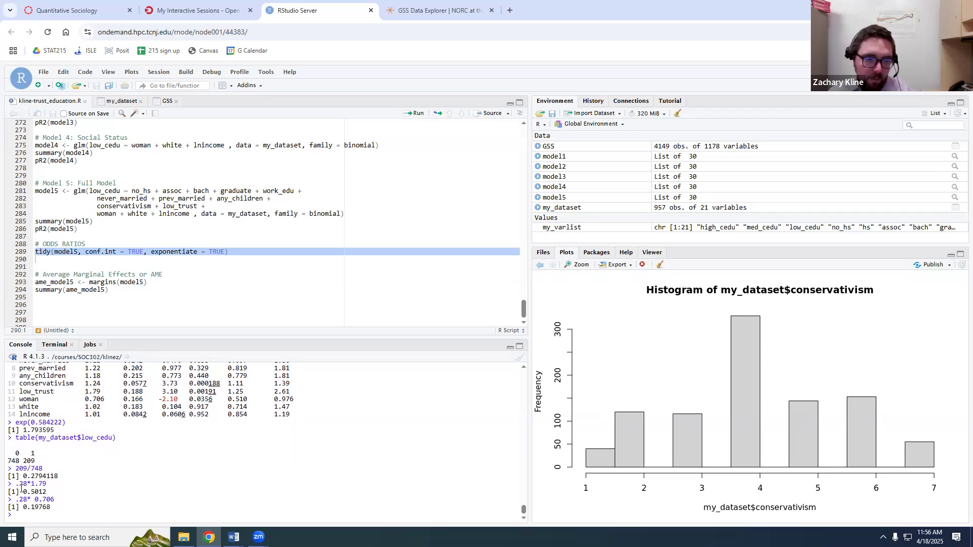
pyautogui.moveTo(23, 506); pyautogui.dragTo(46, 506)
pyautogui.click(91, 508)
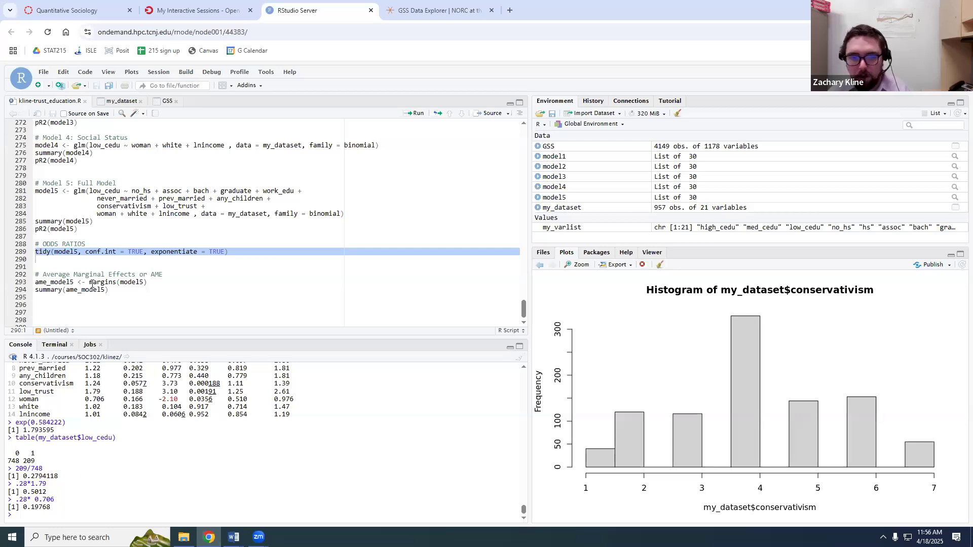
# - Review the model 5 odds ratio table in the console and highlight the bach estimate
pyautogui.scroll(2, 89, 453)
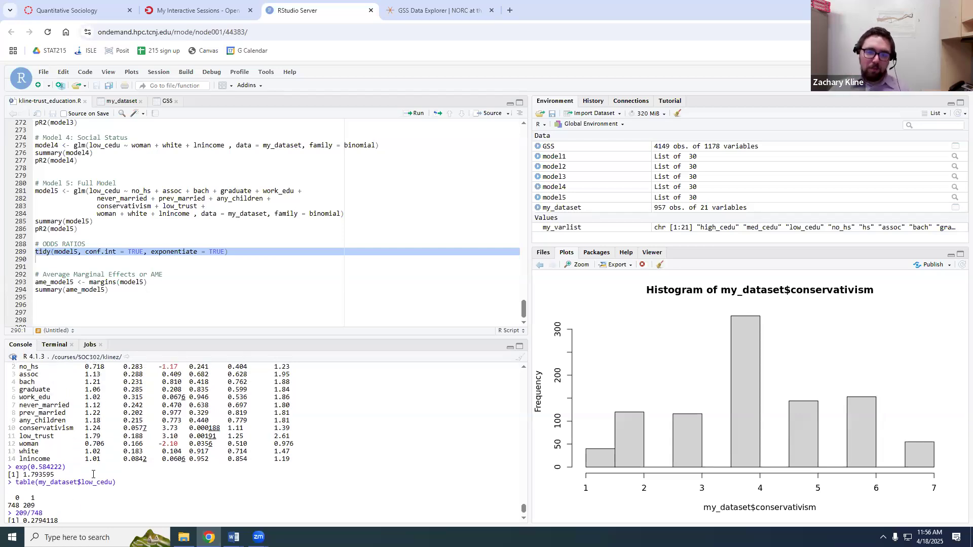
pyautogui.scroll(-2, 152, 431)
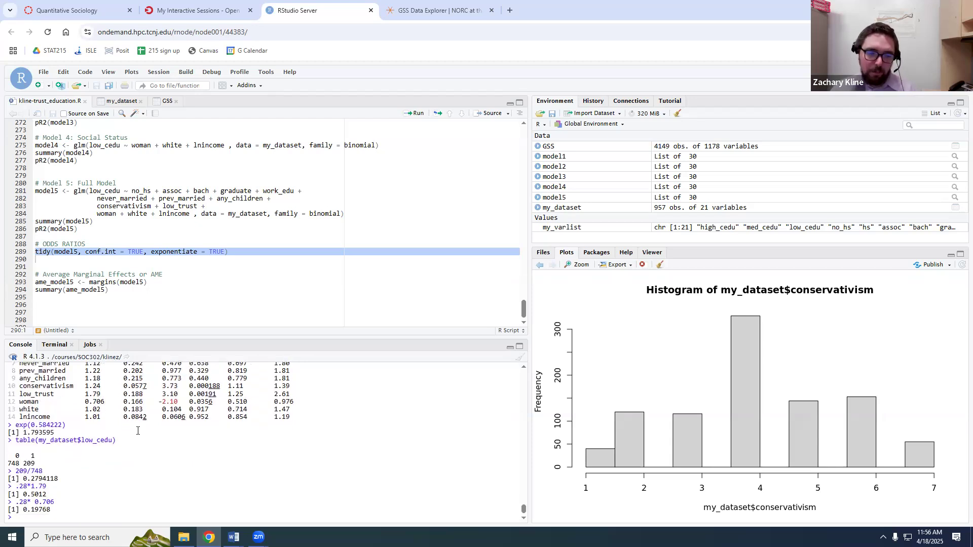
pyautogui.scroll(4, 91, 449)
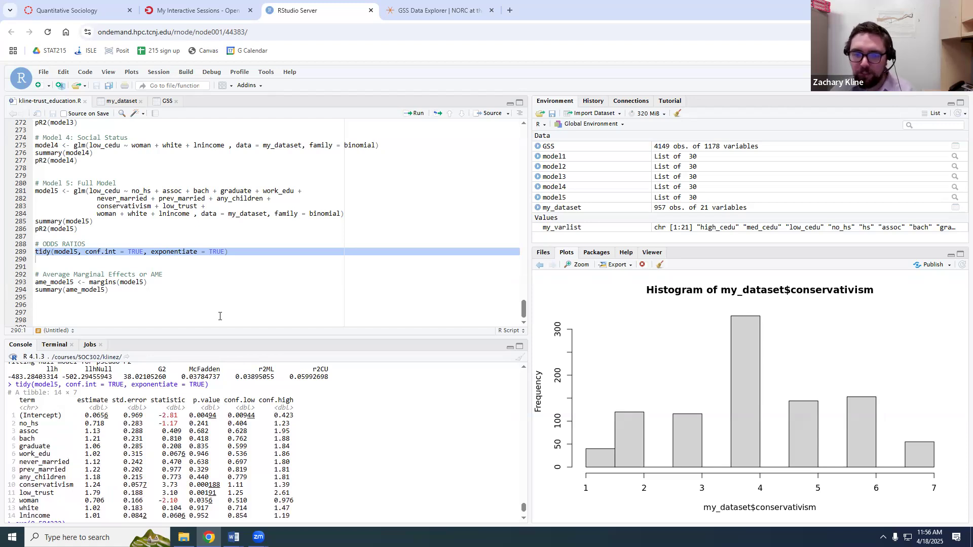
pyautogui.scroll(-1, 215, 210)
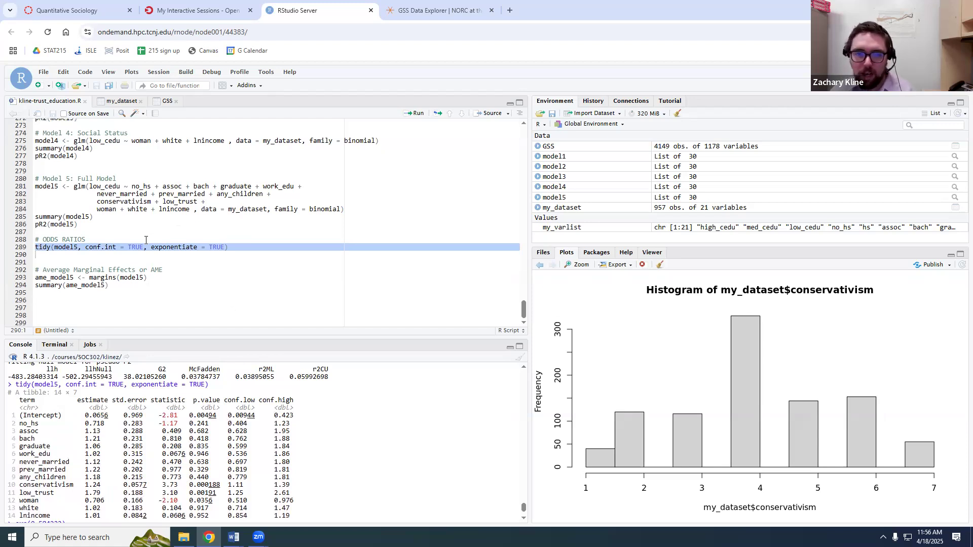
pyautogui.scroll(-5, 187, 441)
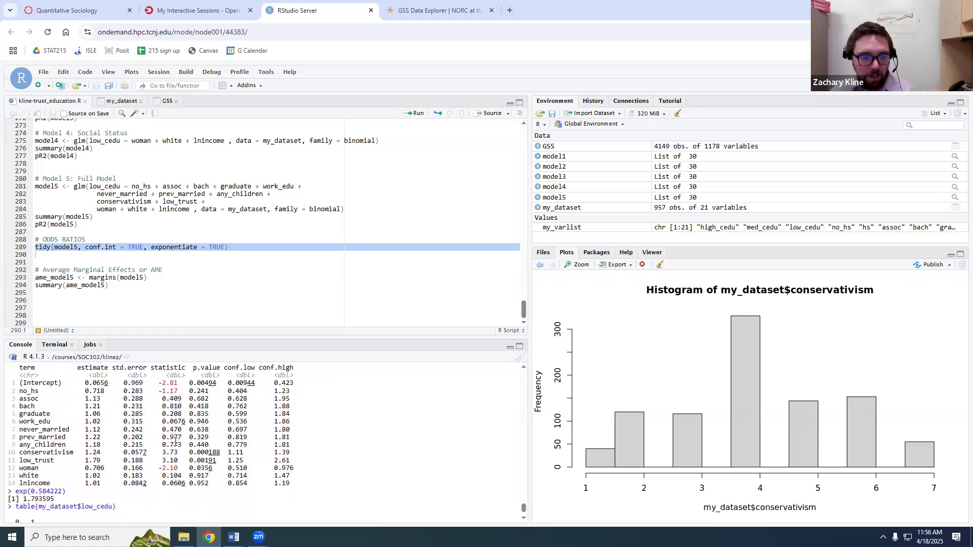
pyautogui.scroll(5, 99, 456)
pyautogui.scroll(-3, 94, 457)
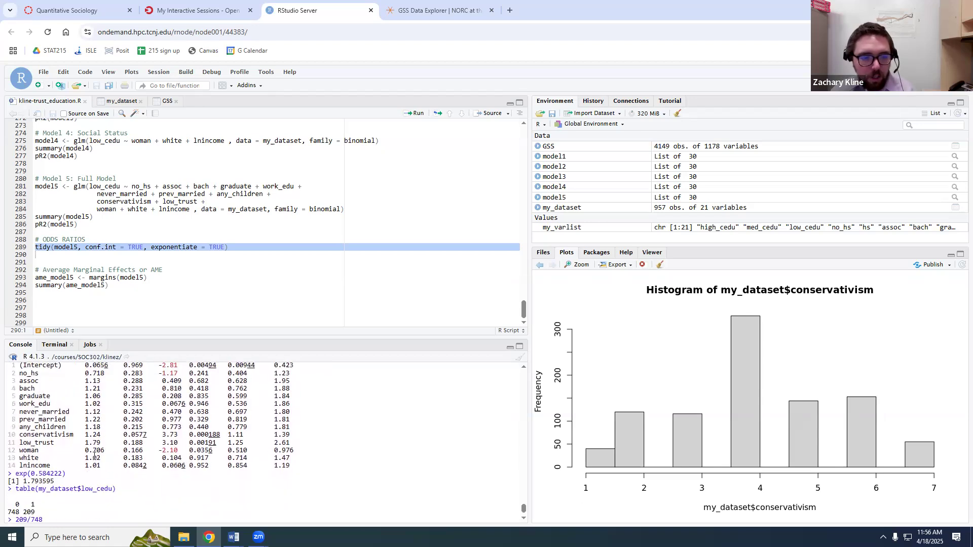
pyautogui.scroll(3, 87, 441)
pyautogui.moveTo(85, 438); pyautogui.dragTo(100, 439)
pyautogui.scroll(-3, 95, 451)
pyautogui.scroll(4, 93, 452)
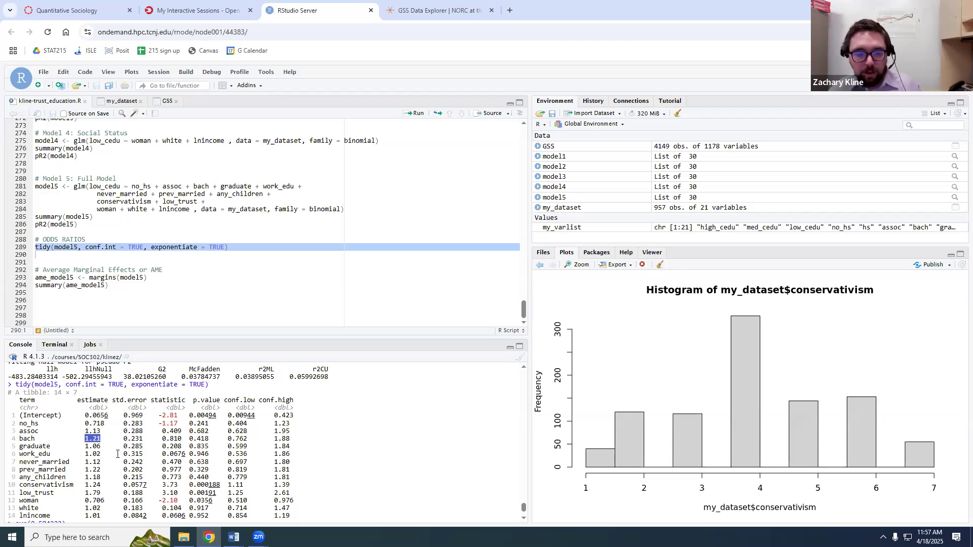
pyautogui.scroll(-2, 253, 482)
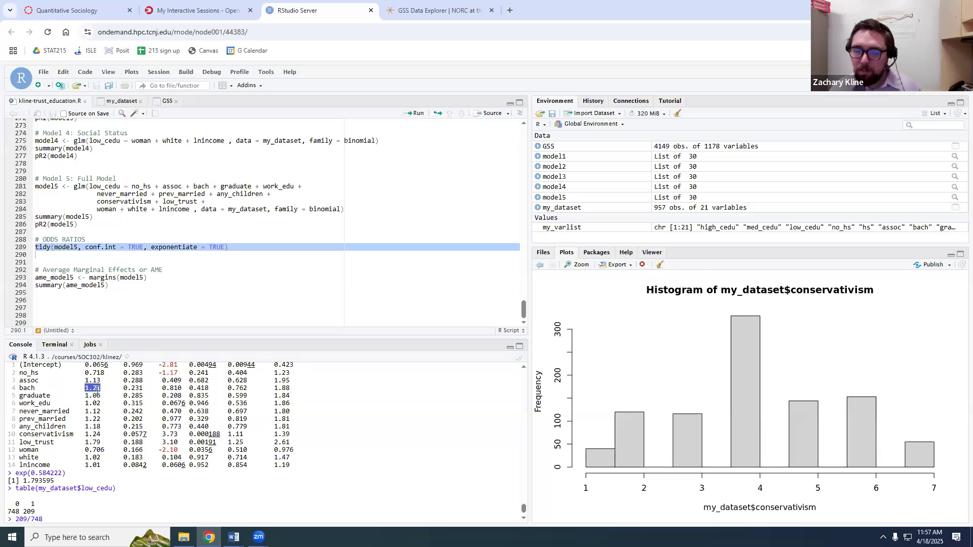
# - Examine the white predictor in the odds ratio table, highlighting its estimate and its full row
pyautogui.moveTo(82, 458); pyautogui.dragTo(108, 457)
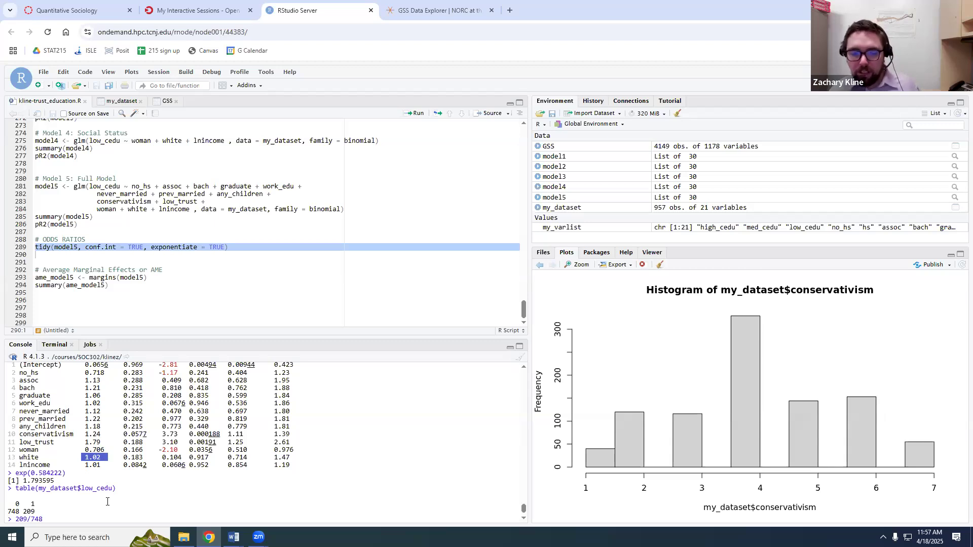
pyautogui.moveTo(24, 457); pyautogui.dragTo(285, 459)
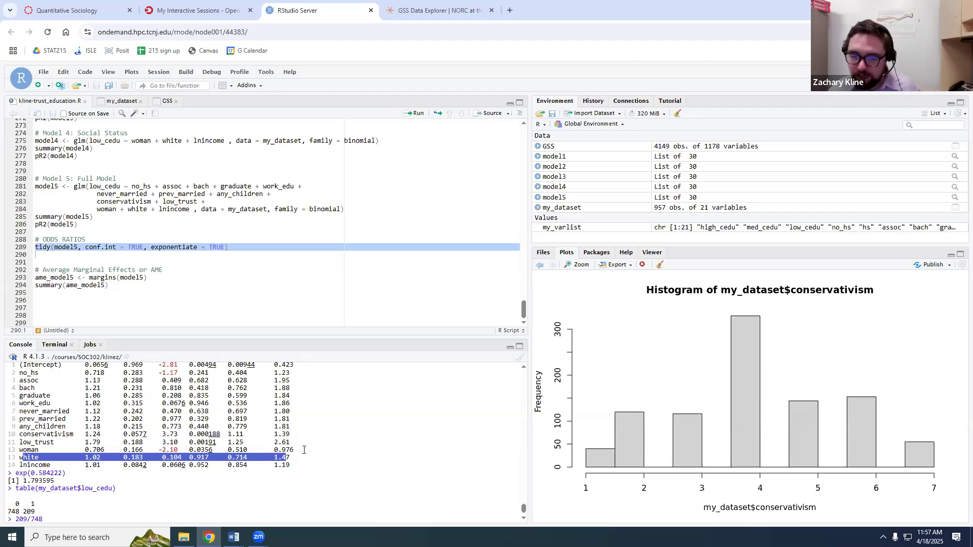
pyautogui.moveTo(337, 456); pyautogui.dragTo(11, 458)
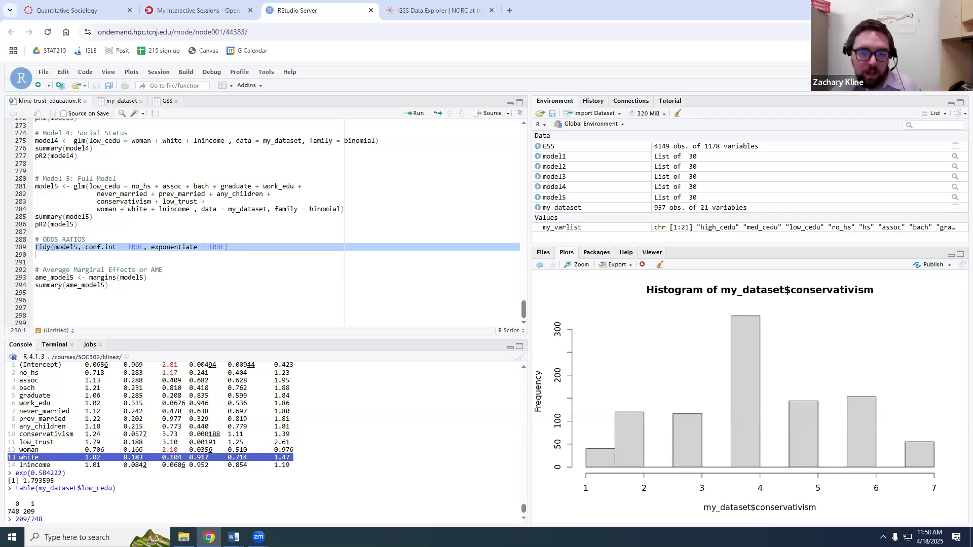
pyautogui.doubleClick(93, 460)
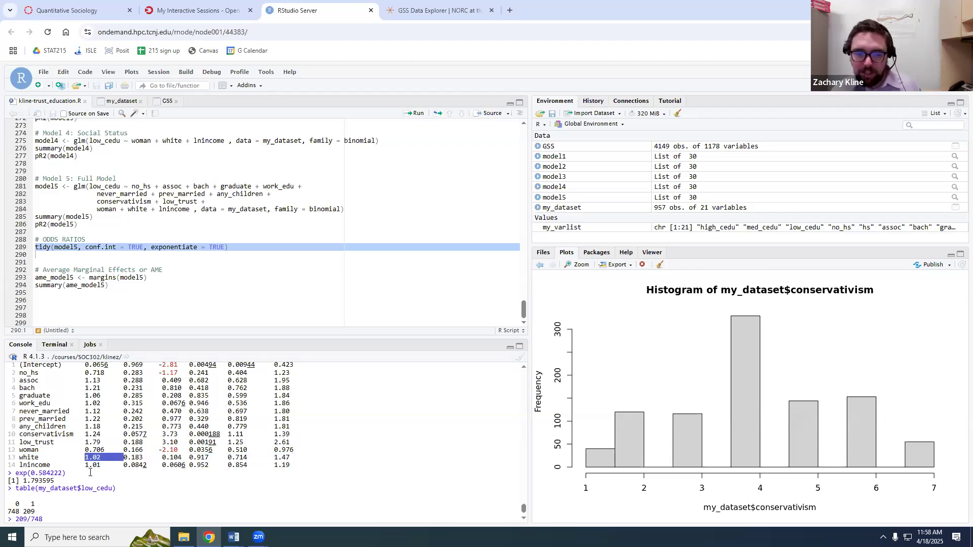
# - Examine the low_trust and conservativism estimates in the odds ratio table, highlighting each one
pyautogui.doubleClick(92, 442)
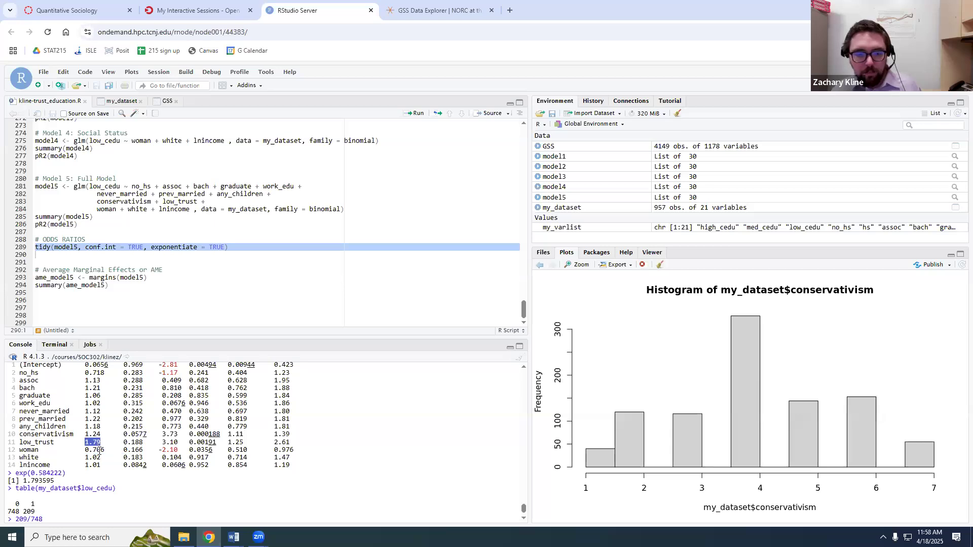
pyautogui.doubleClick(93, 434)
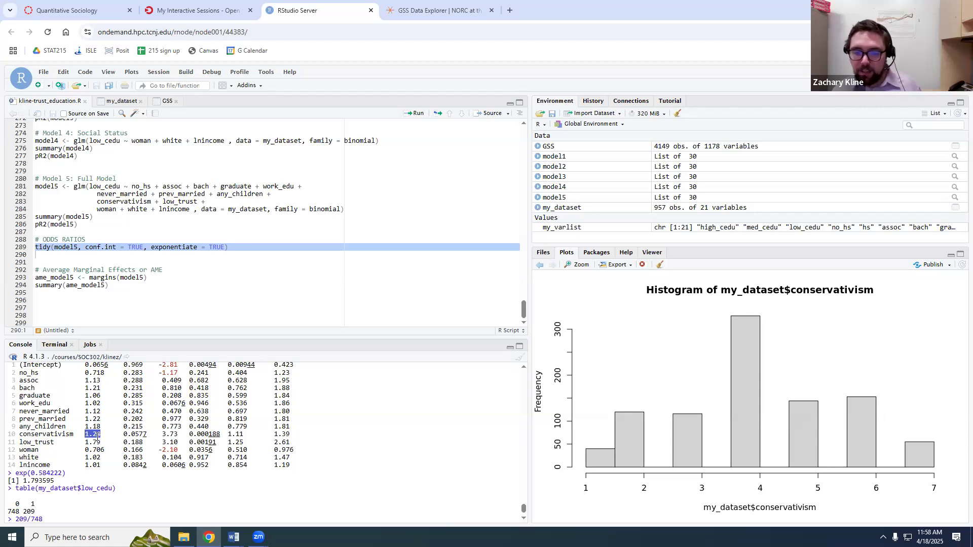
pyautogui.moveTo(105, 435)
pyautogui.mouseDown()
pyautogui.moveTo(95, 435)
pyautogui.moveTo(103, 435)
pyautogui.mouseUp()
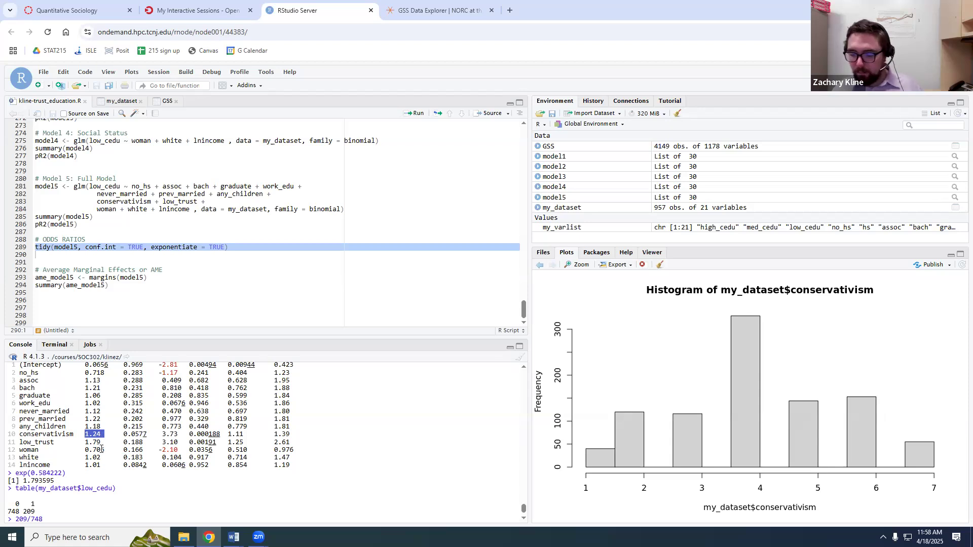
pyautogui.doubleClick(97, 435)
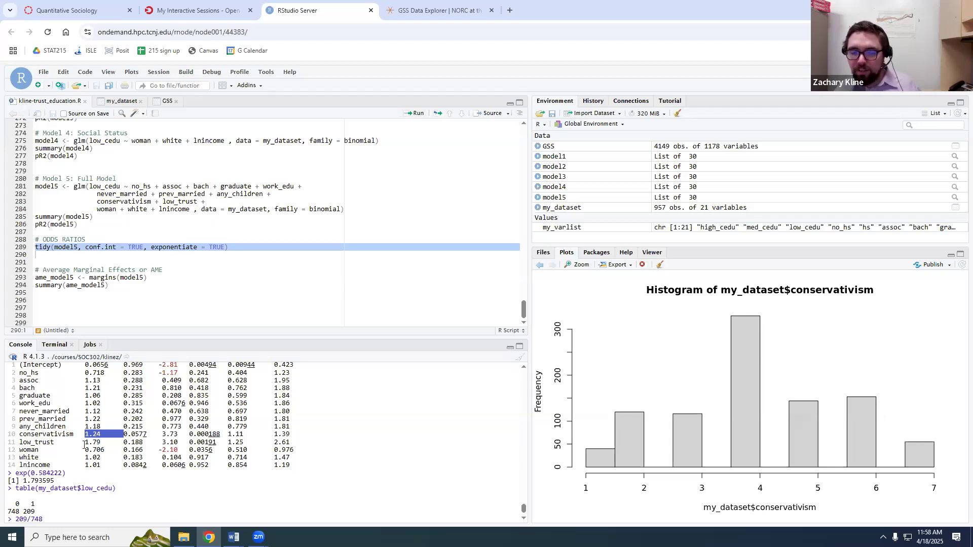
pyautogui.moveTo(90, 434)
pyautogui.mouseDown()
pyautogui.moveTo(98, 434)
pyautogui.moveTo(86, 435)
pyautogui.mouseUp()
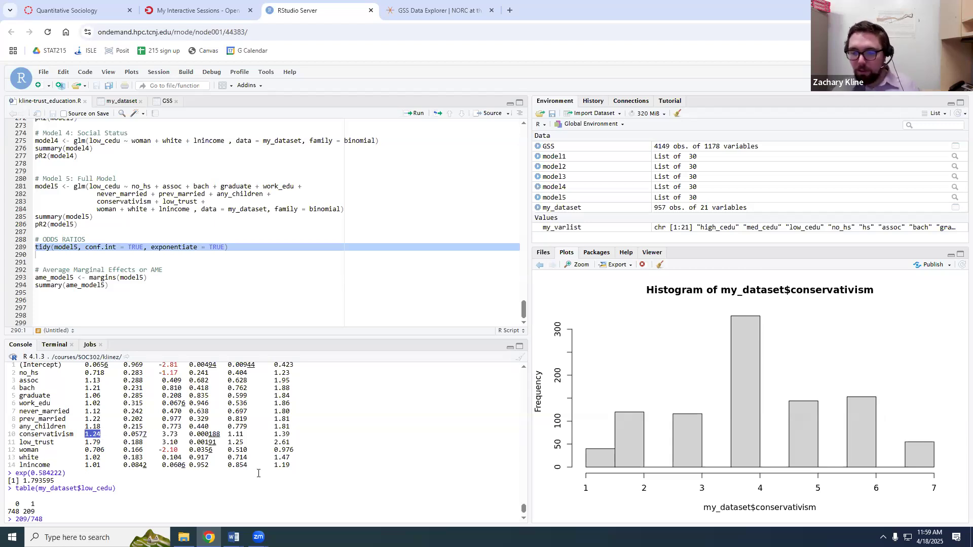
# - Find the conservativism coefficient in the model 5 summary and double it in the console as 0.215408*2
pyautogui.click(186, 504)
pyautogui.scroll(3, 153, 449)
pyautogui.scroll(-3, 154, 448)
pyautogui.doubleClick(101, 436)
pyautogui.scroll(5, 102, 435)
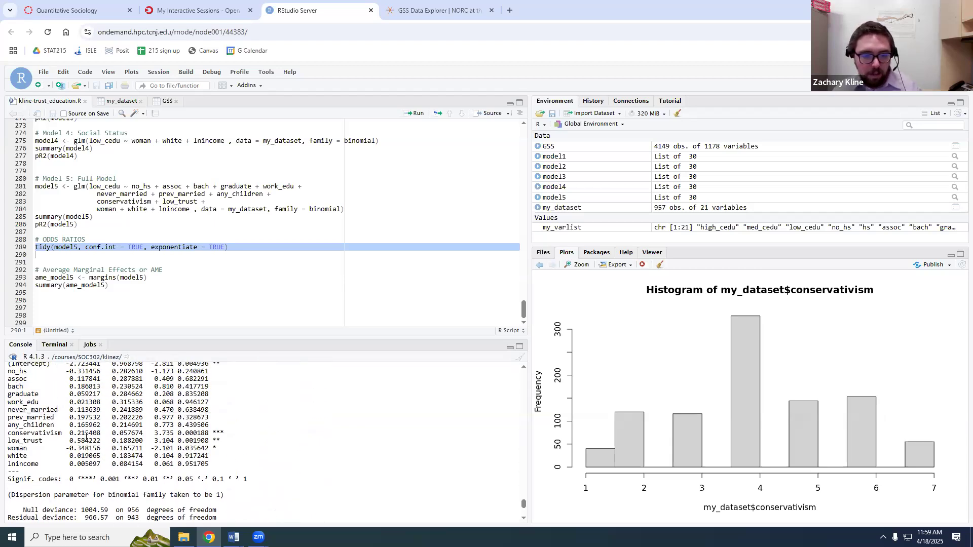
pyautogui.doubleClick(86, 433)
pyautogui.scroll(-5, 98, 459)
pyautogui.scroll(-4, 97, 459)
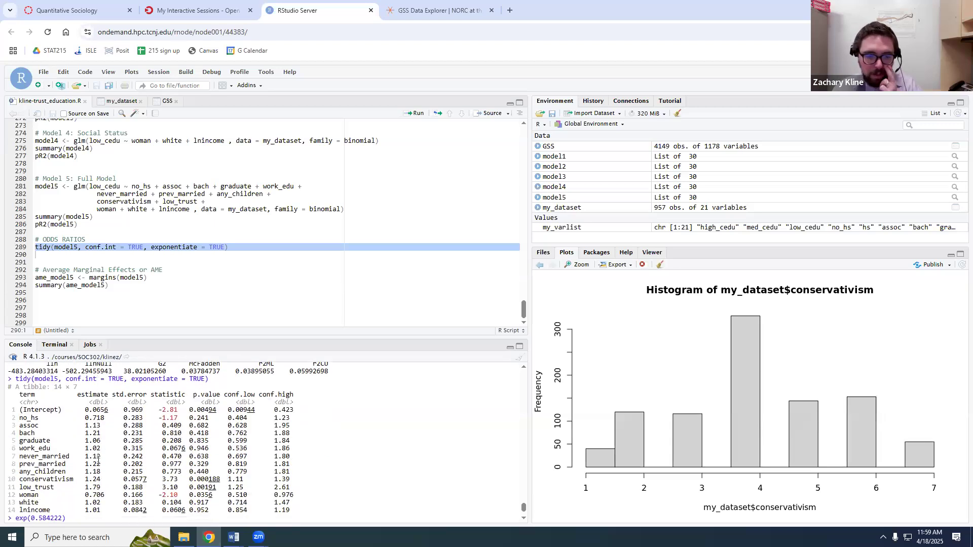
pyautogui.scroll(7, 94, 462)
pyautogui.scroll(4, 90, 462)
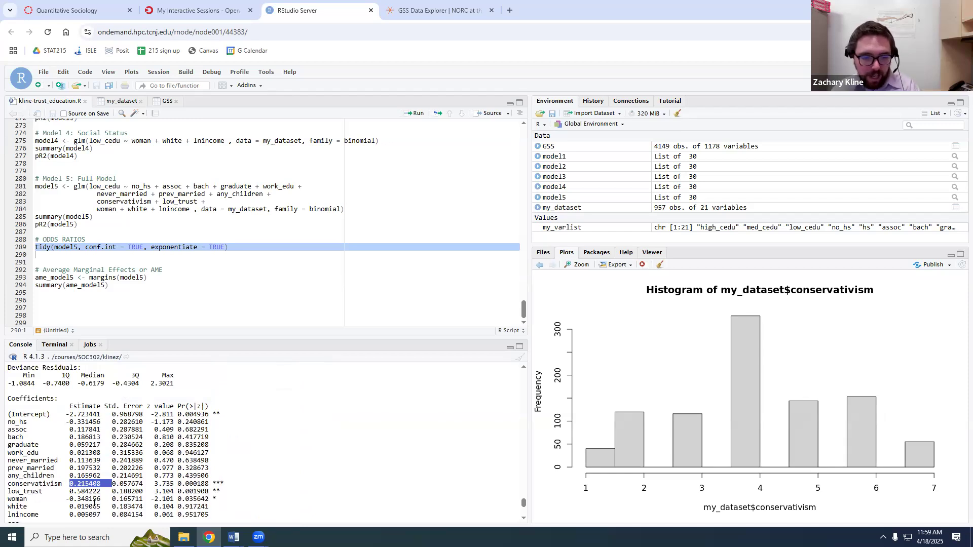
pyautogui.scroll(-10, 88, 507)
pyautogui.write('0.215408')
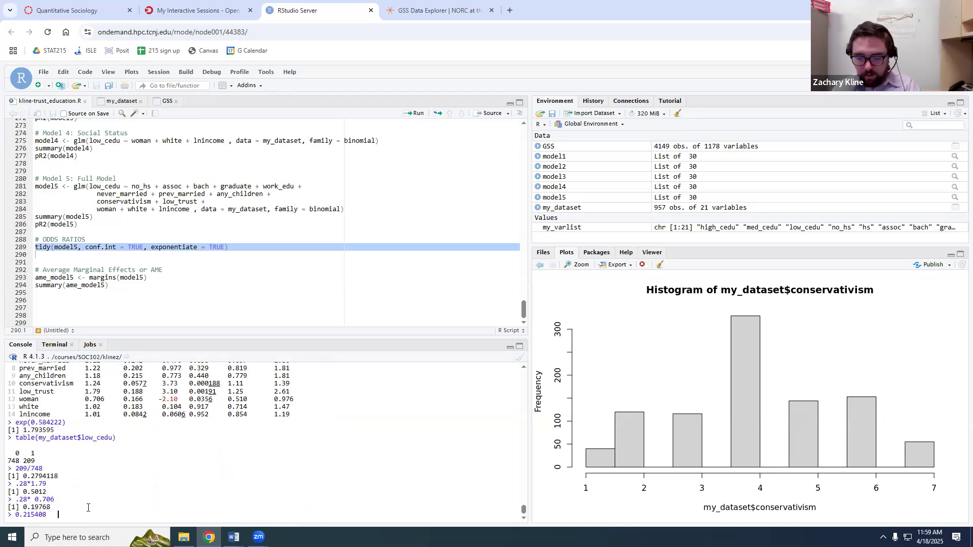
pyautogui.write('*2')
pyautogui.press('Return')
# - Exponentiate the doubled conservativism coefficient with exp(0.430816) and highlight the leading digits of the result
pyautogui.write('exp')
pyautogui.doubleClick(41, 507)
pyautogui.hotkey('ctrl', 'c')
pyautogui.write('(')
pyautogui.hotkey('ctrl', 'v')
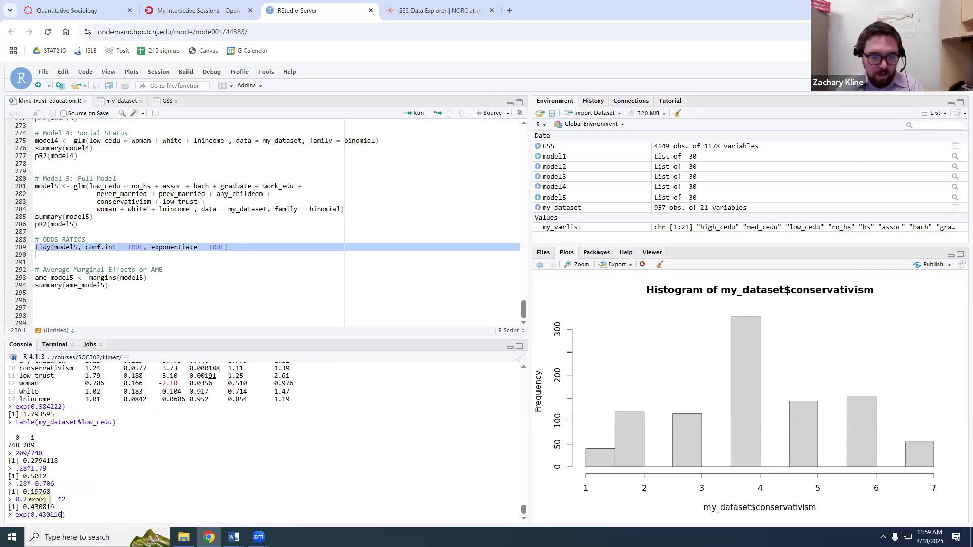
pyautogui.press('Return')
pyautogui.moveTo(23, 506); pyautogui.dragTo(43, 506)
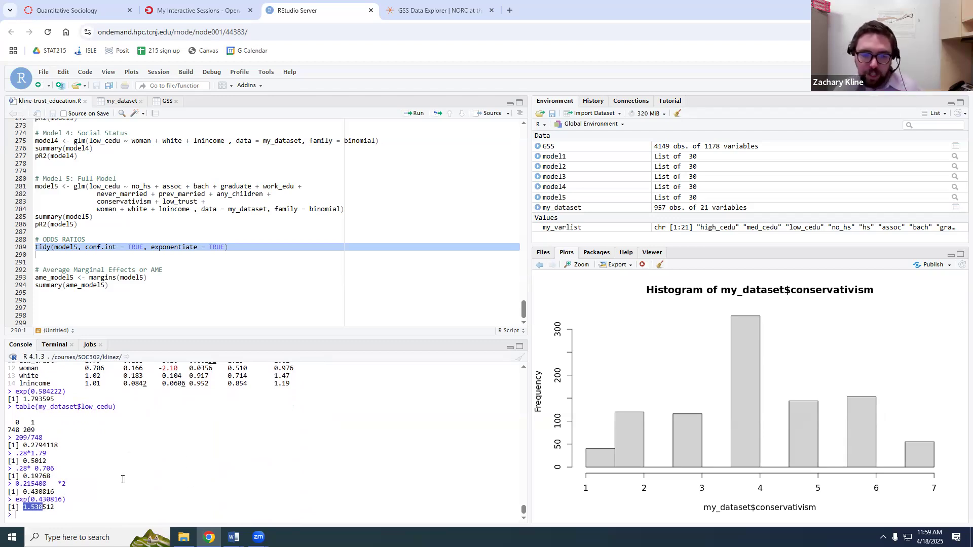
# - Compare the conservativism odds ratio in the tidy table with the exponentiated two-unit result, highlighting each
pyautogui.scroll(1, 122, 480)
pyautogui.scroll(-2, 80, 428)
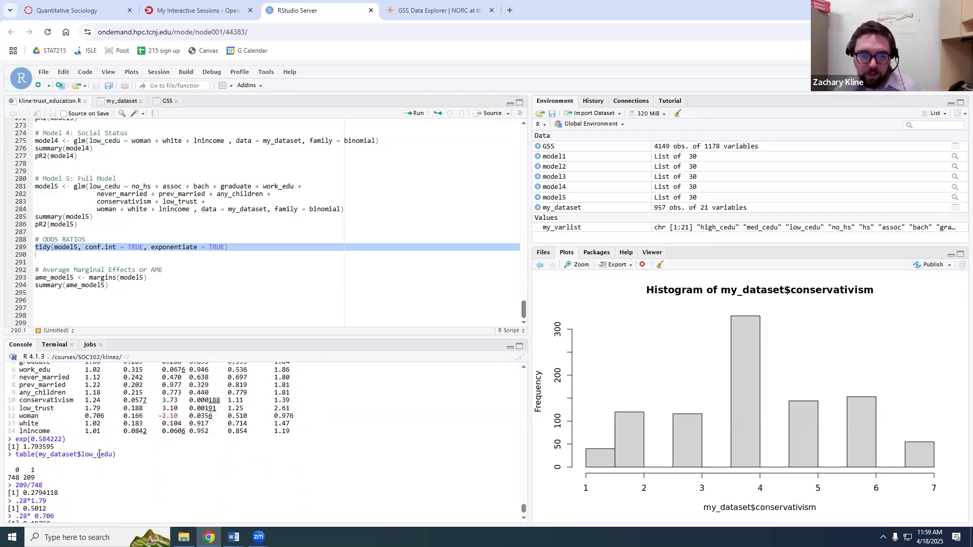
pyautogui.scroll(2, 63, 403)
pyautogui.moveTo(84, 403); pyautogui.dragTo(123, 404)
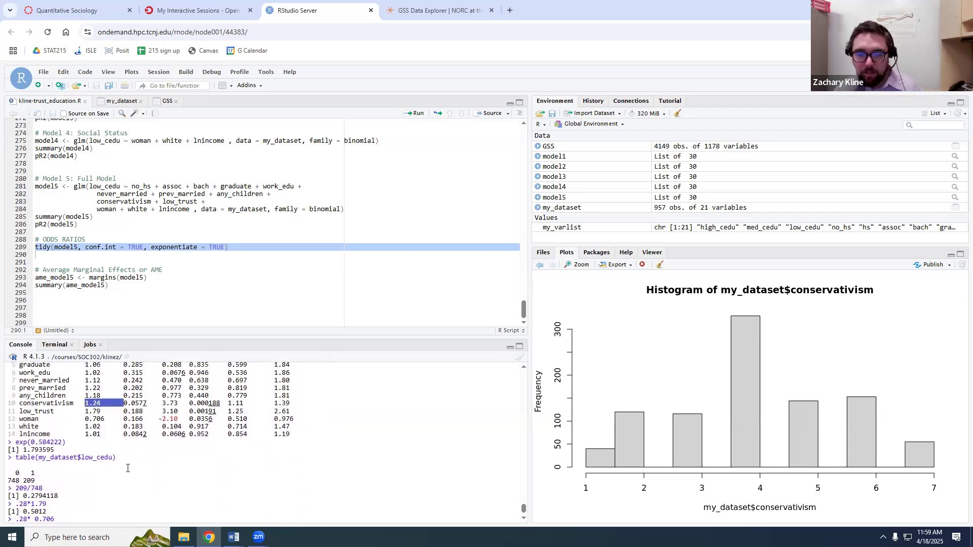
pyautogui.scroll(-1, 128, 468)
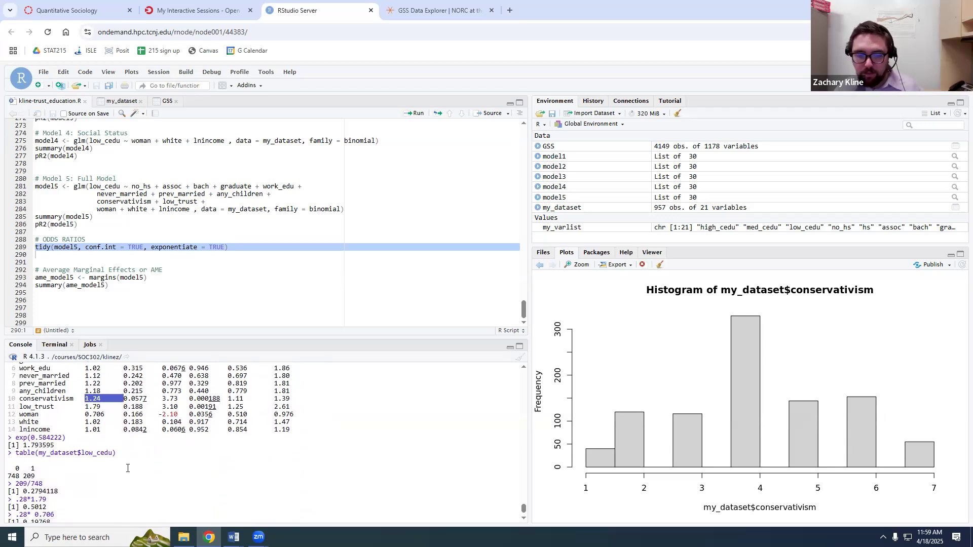
pyautogui.moveTo(54, 507); pyautogui.dragTo(23, 507)
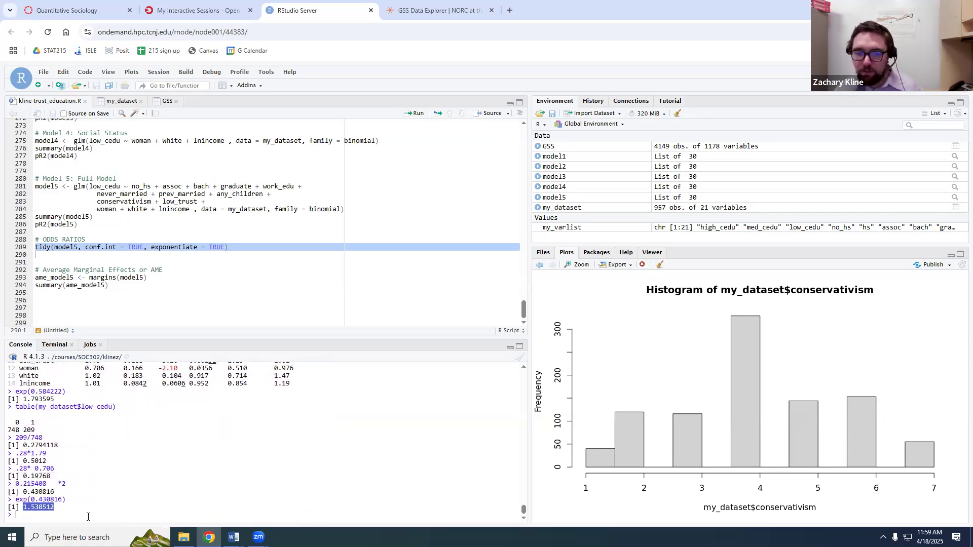
pyautogui.scroll(1, 89, 456)
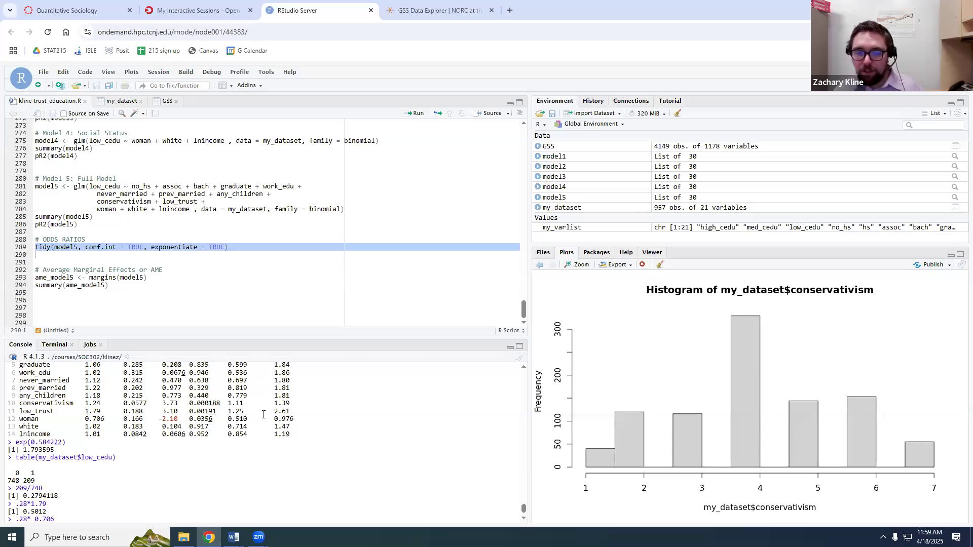
pyautogui.scroll(-1, 95, 487)
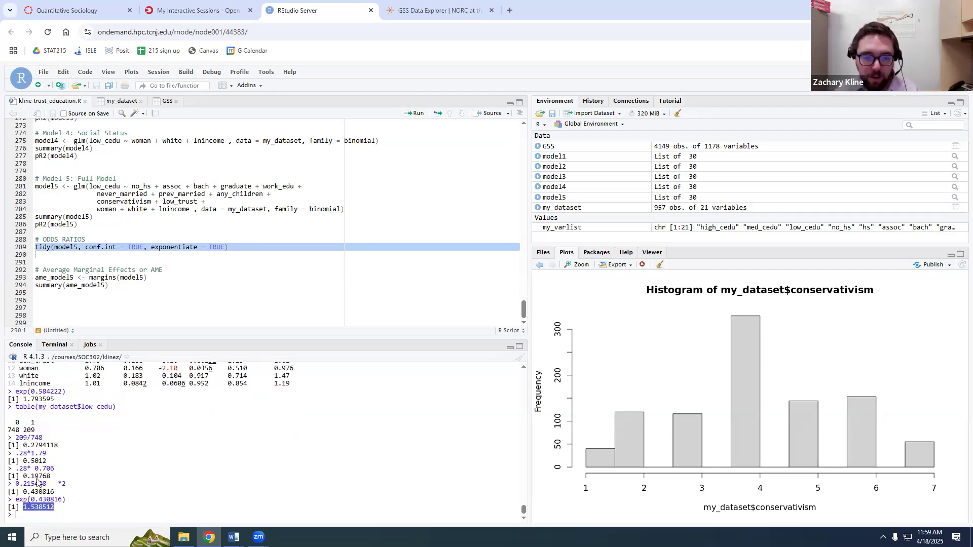
# - Highlight the baseline odds and multiply their rounded value by the conservativism odds ratio as .28*1.24
pyautogui.click(48, 448)
pyautogui.moveTo(23, 446); pyautogui.dragTo(48, 446)
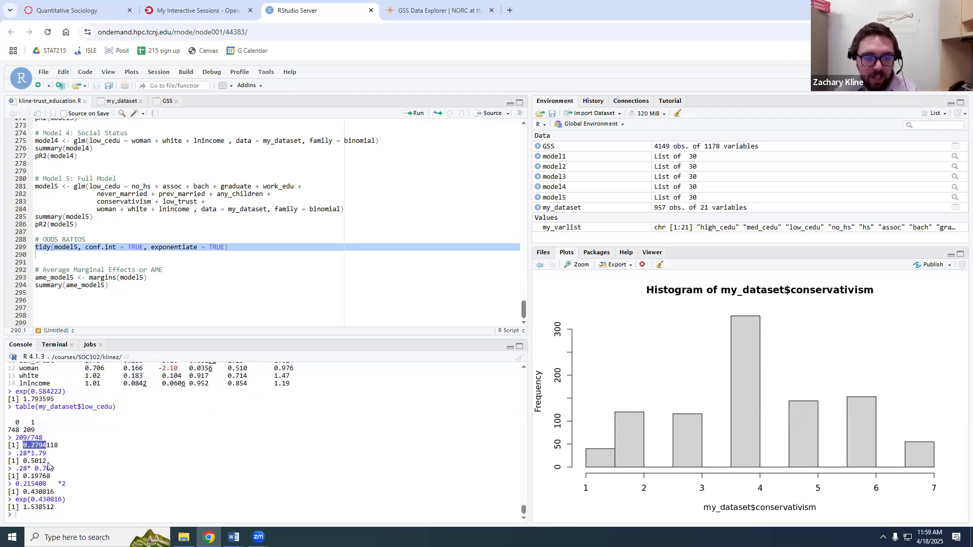
pyautogui.click(48, 506)
pyautogui.write('.28*1.2')
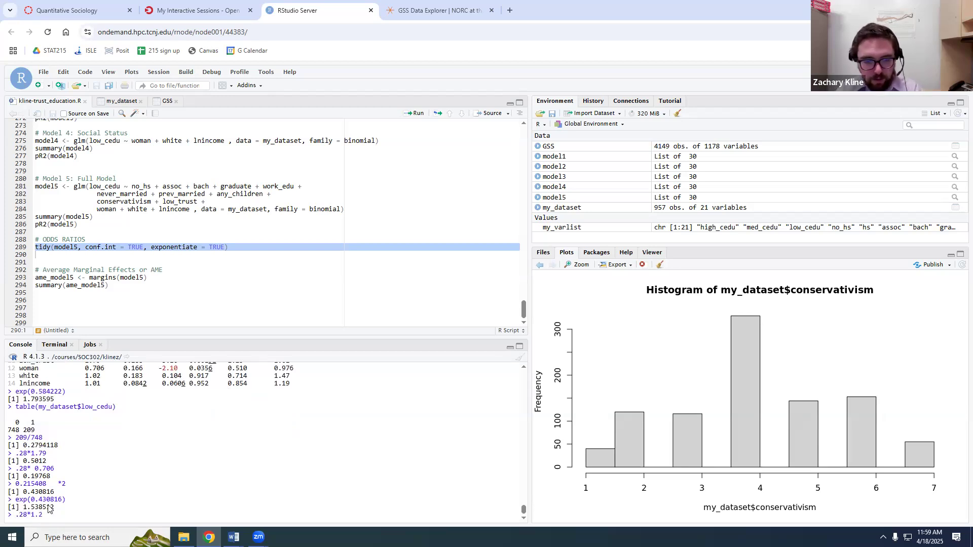
pyautogui.write('4')
pyautogui.press('Return')
# - Apply the conservativism odds ratio a second time by computing 0.3472*1.24 in the console
pyautogui.moveTo(49, 507)
pyautogui.mouseDown()
pyautogui.moveTo(22, 511)
pyautogui.moveTo(49, 509)
pyautogui.mouseUp()
pyautogui.hotkey('ctrl', 'c')
pyautogui.click(44, 516)
pyautogui.hotkey('ctrl', 'v')
pyautogui.write('*1.24')
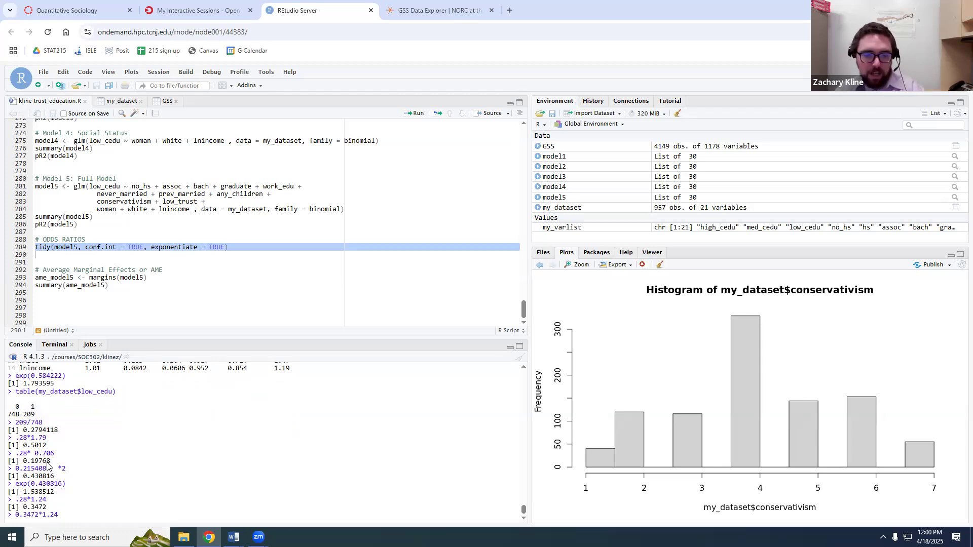
pyautogui.press('Return')
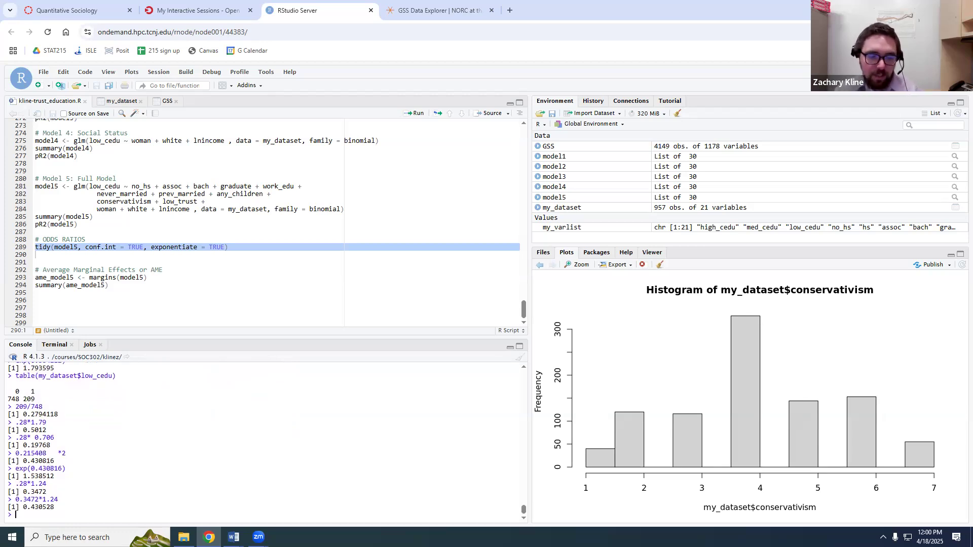
# - Compare the baseline, one-unit and two-unit conservativism odds in the console, highlighting each value in turn
pyautogui.moveTo(16, 500); pyautogui.dragTo(39, 500)
pyautogui.click(38, 499)
pyautogui.doubleClick(23, 484)
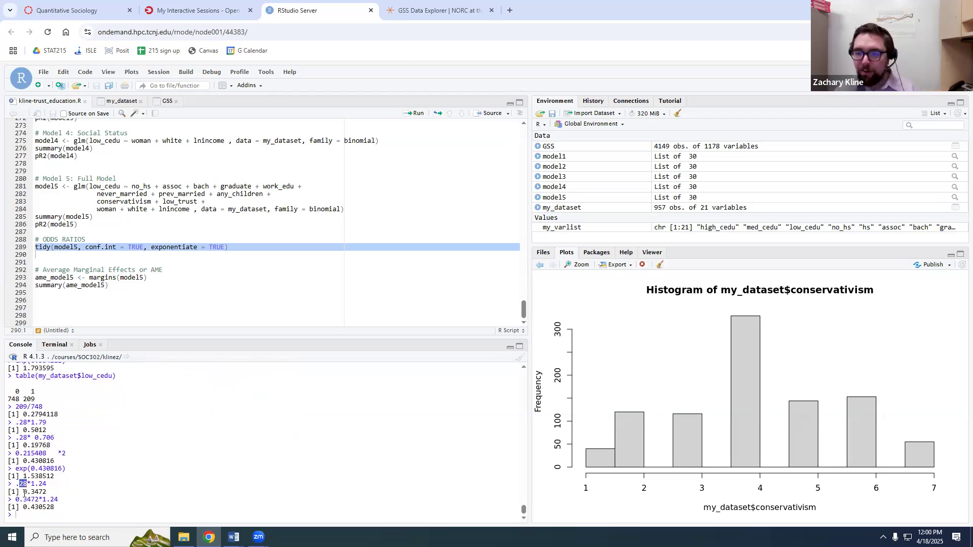
pyautogui.moveTo(16, 500); pyautogui.dragTo(39, 500)
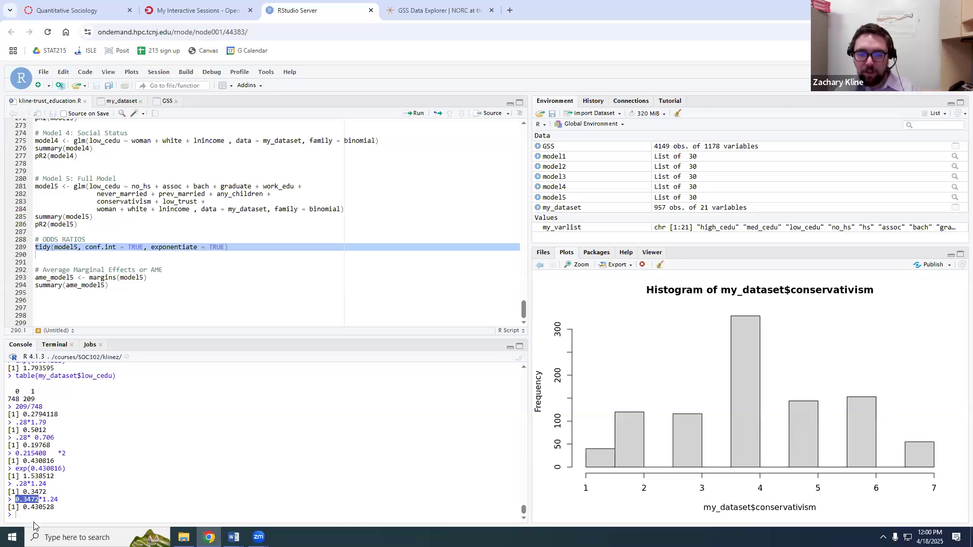
pyautogui.doubleClick(22, 484)
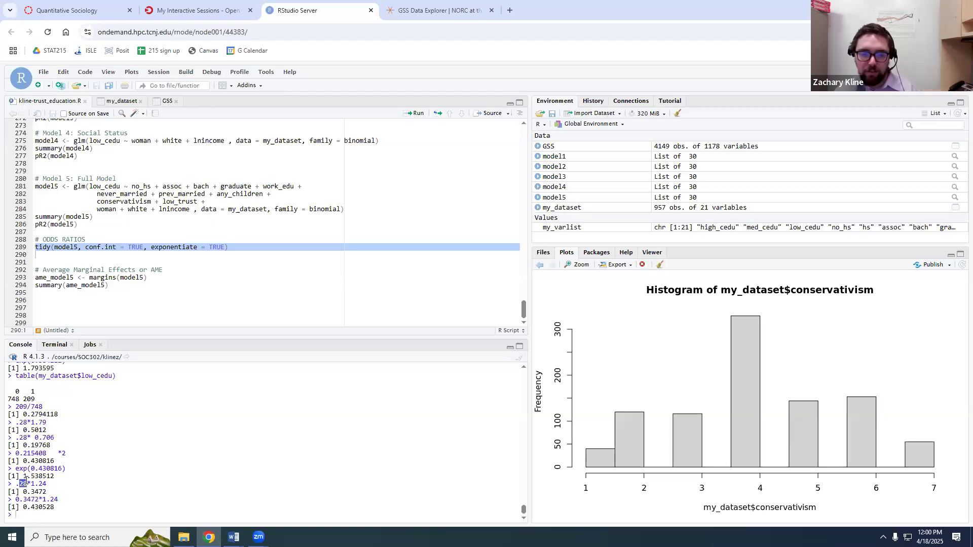
pyautogui.moveTo(16, 499); pyautogui.dragTo(39, 499)
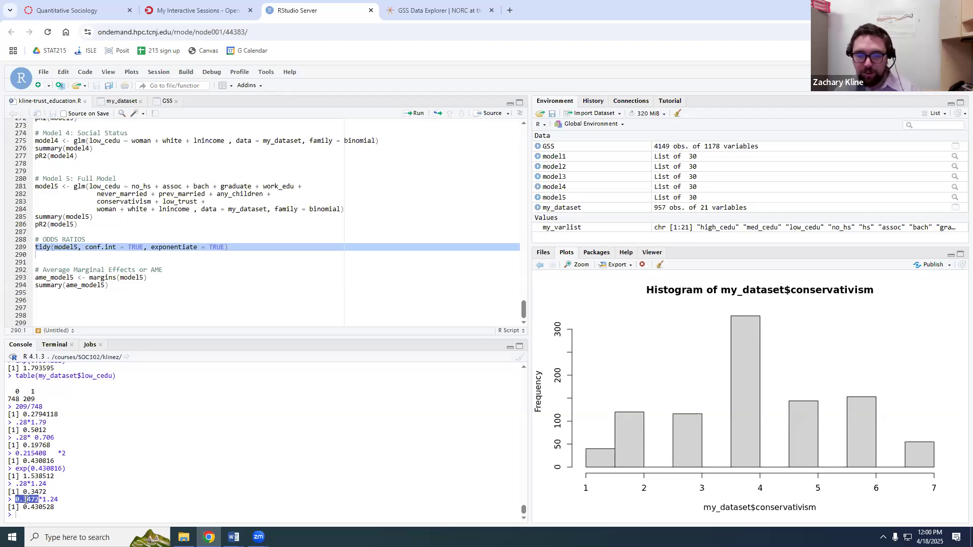
pyautogui.moveTo(16, 506); pyautogui.dragTo(69, 516)
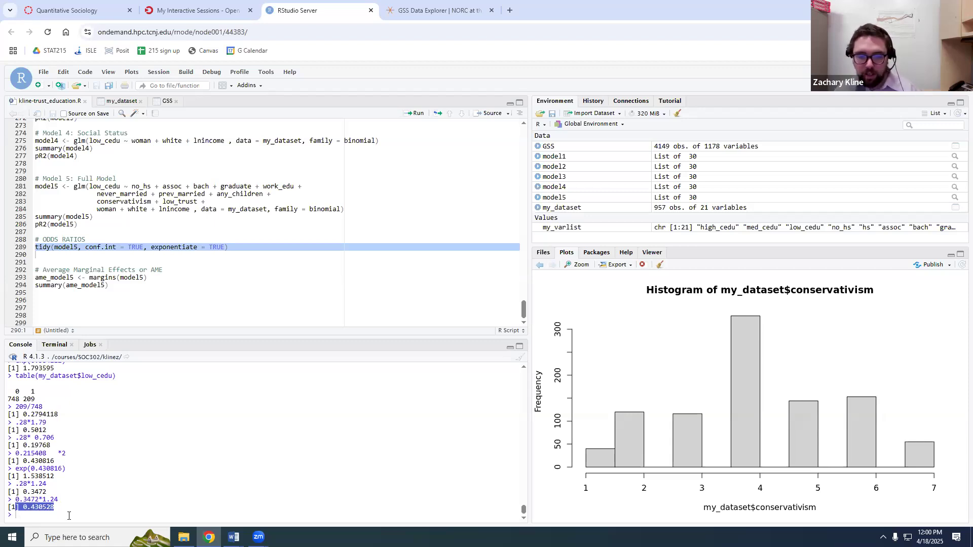
# - Run the Average Marginal Effects code that stores margins(model5) as ame_model5 and summarizes it
pyautogui.click(111, 285)
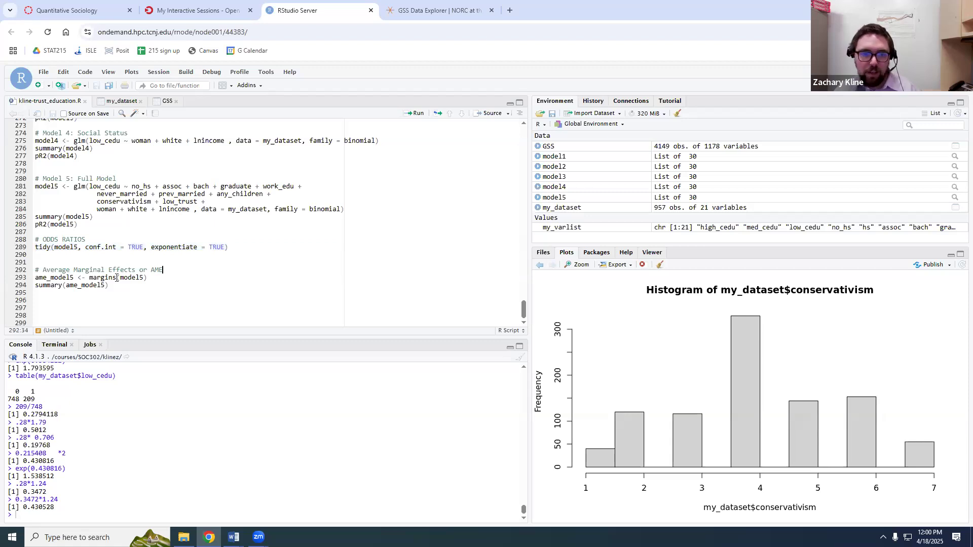
pyautogui.keyDown('shift'); pyautogui.click(35, 270); pyautogui.keyUp('shift')
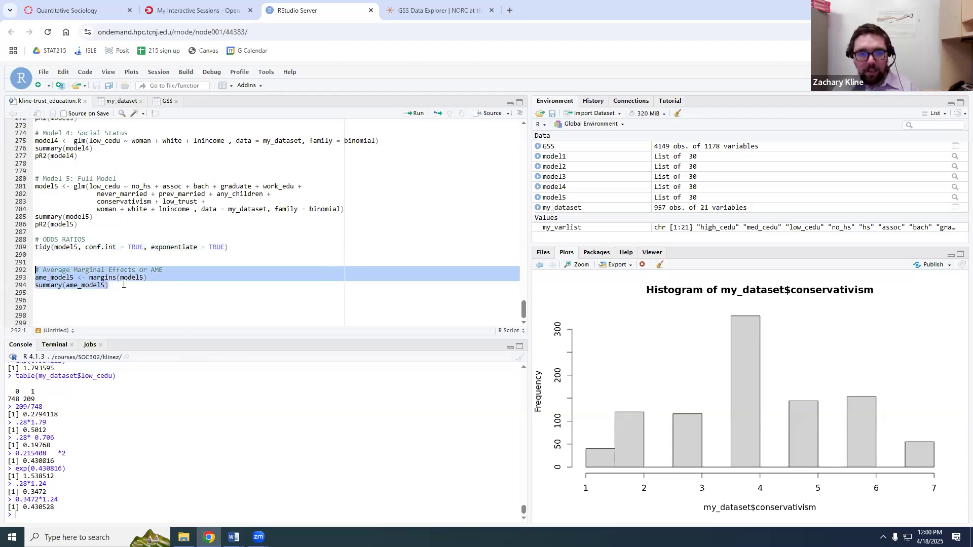
pyautogui.scroll(3, 124, 411)
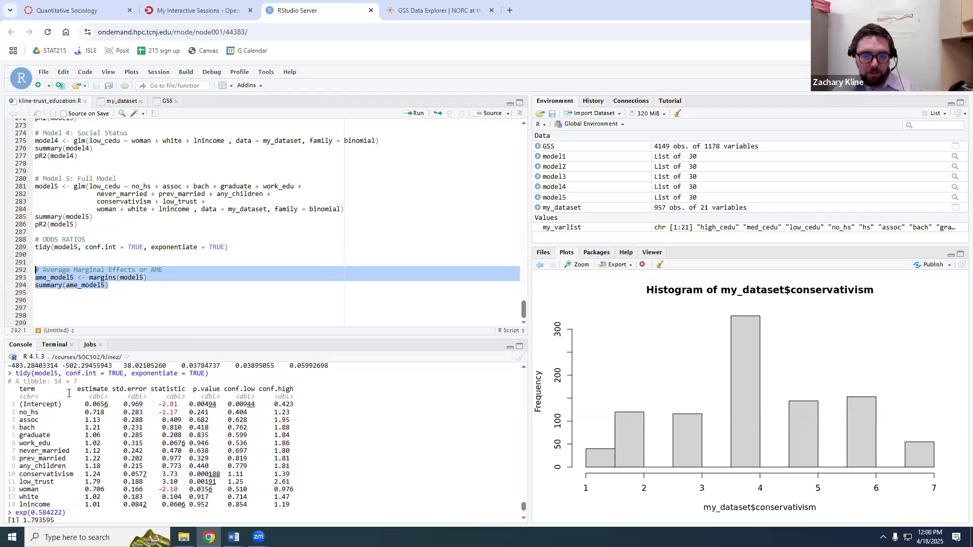
pyautogui.scroll(-2, 108, 454)
pyautogui.scroll(2, 102, 432)
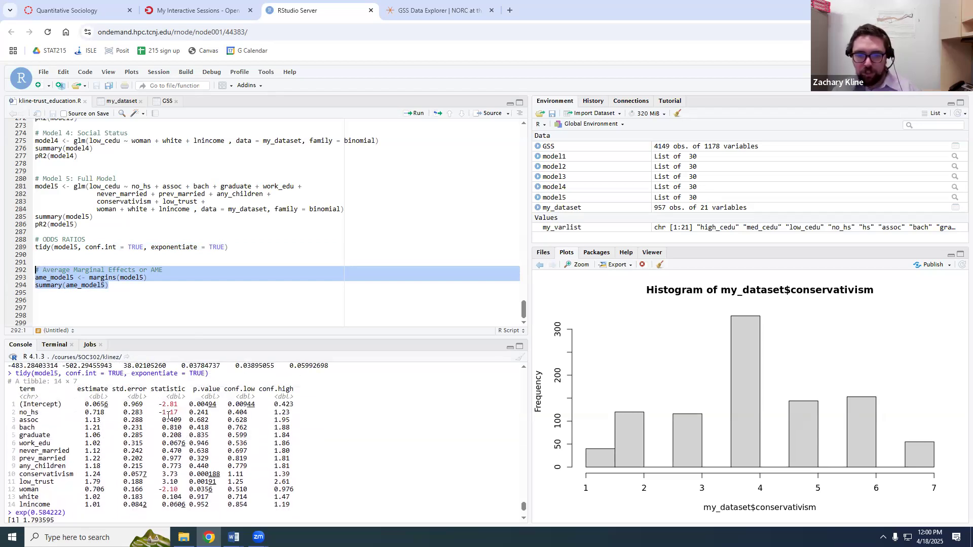
pyautogui.scroll(-3, 169, 416)
pyautogui.click(416, 113)
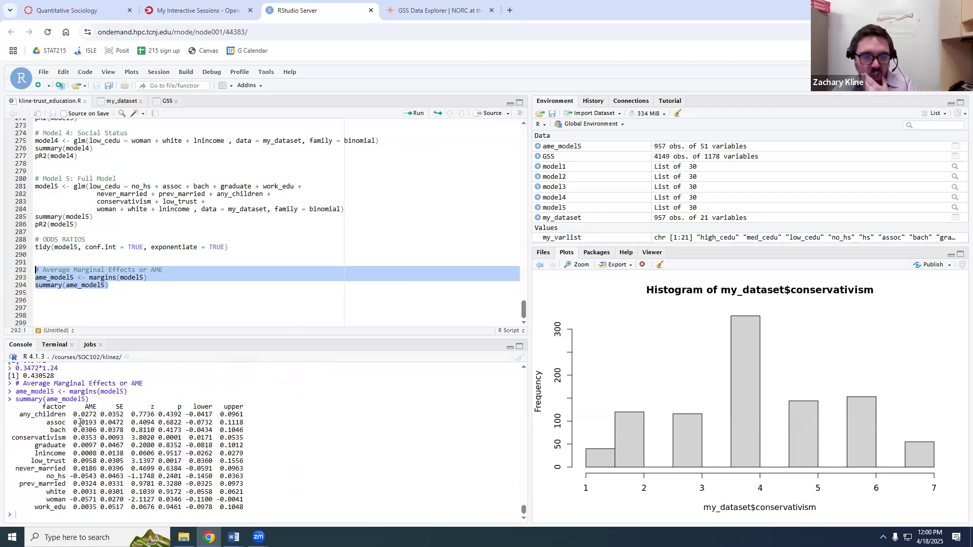
# - Examine the any_children row in the average marginal effects table, highlighting its name and AME value
pyautogui.moveTo(74, 415); pyautogui.dragTo(100, 414)
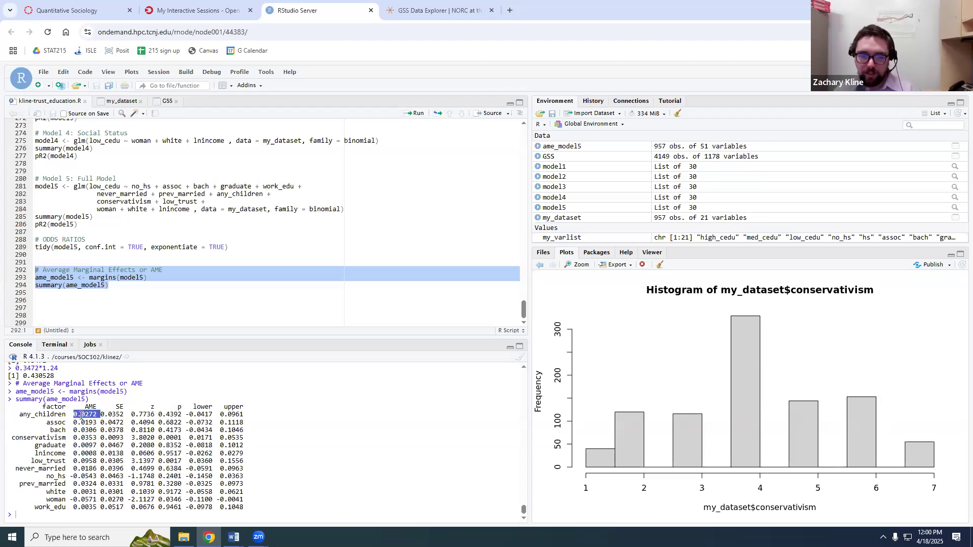
pyautogui.tripleClick(91, 414)
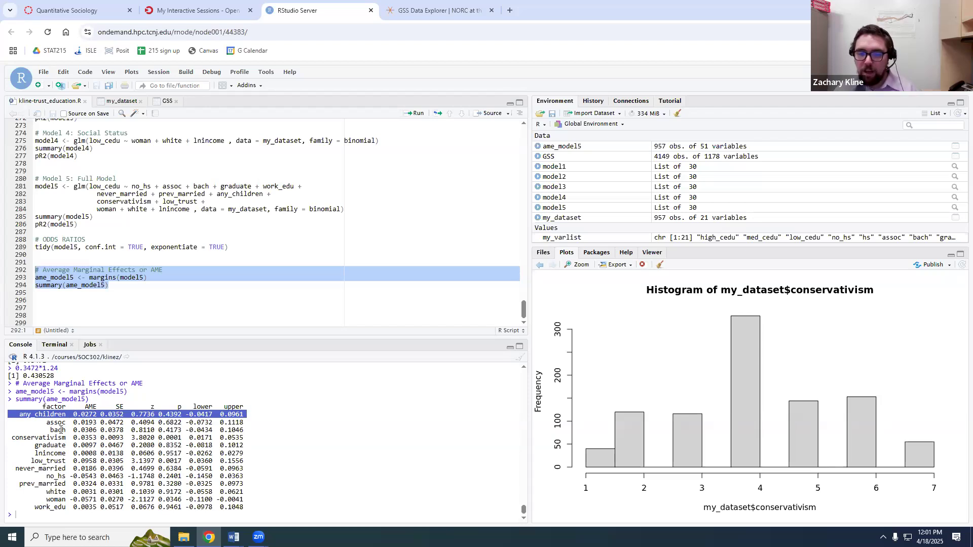
pyautogui.moveTo(27, 415); pyautogui.dragTo(239, 414)
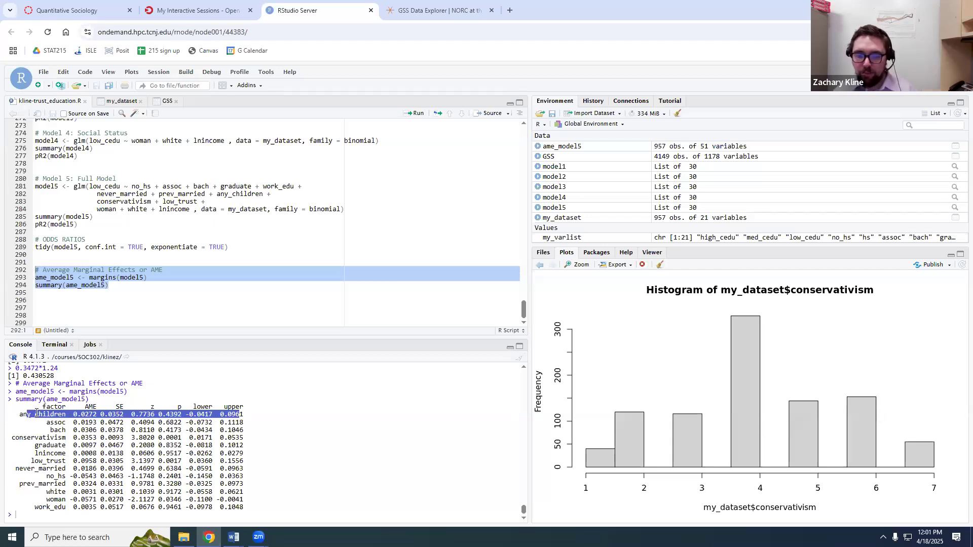
pyautogui.click(75, 414)
pyautogui.moveTo(75, 414)
pyautogui.mouseDown()
pyautogui.moveTo(13, 414)
pyautogui.moveTo(65, 414)
pyautogui.mouseUp()
pyautogui.click(21, 415)
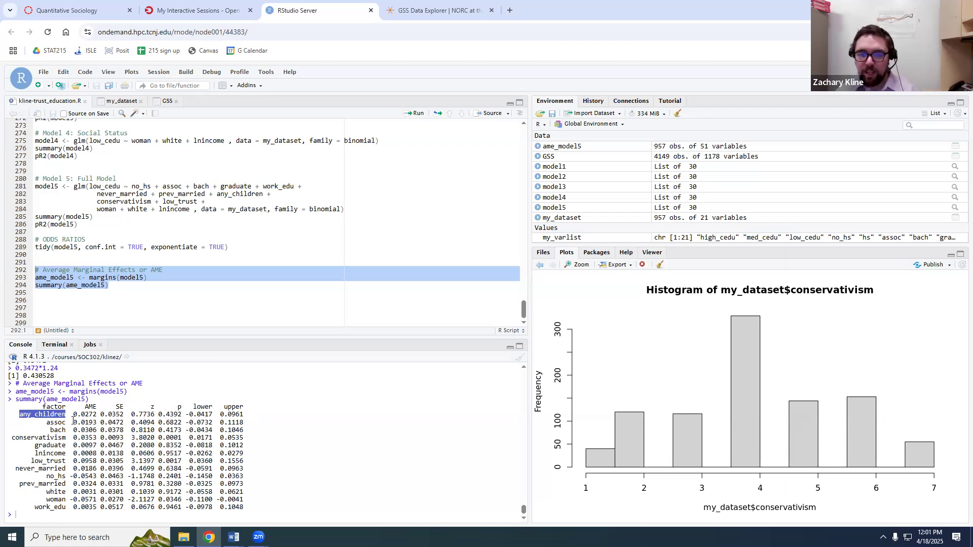
pyautogui.moveTo(74, 415); pyautogui.dragTo(96, 415)
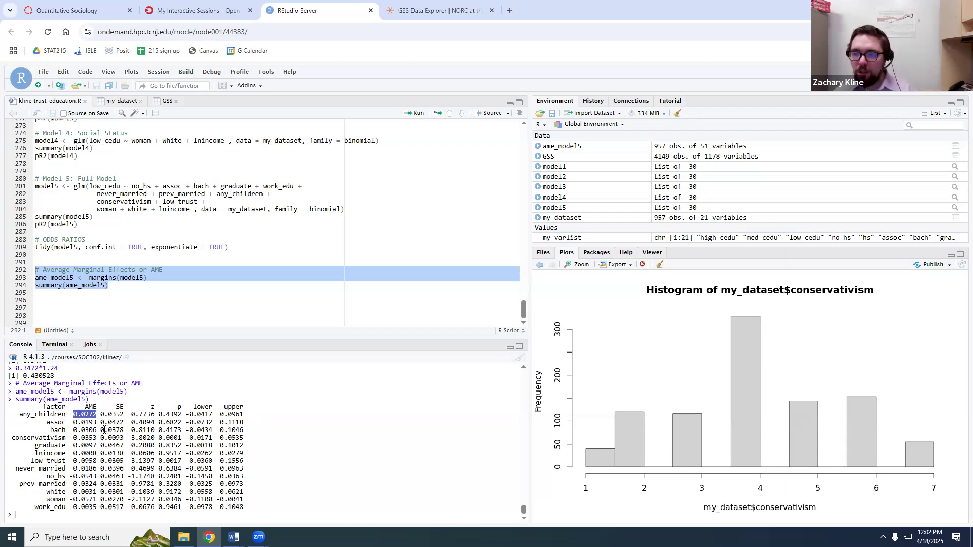
# - Write the note "HOLDING ALL OTHER VARIABLES AT THEIR OBSERVED VALUE*******" at the console prompt
pyautogui.click(104, 492)
pyautogui.write('HO')
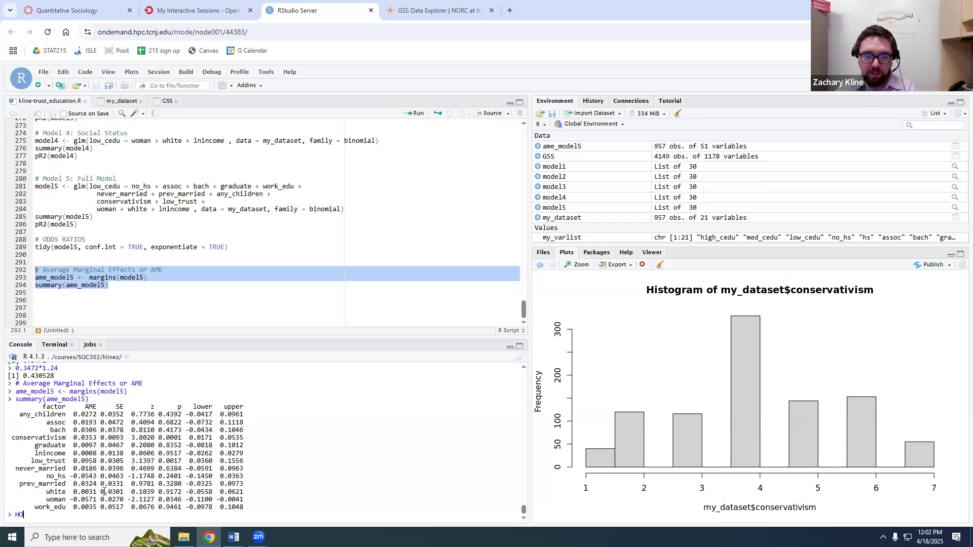
pyautogui.write('LDING ALL OTHER VA')
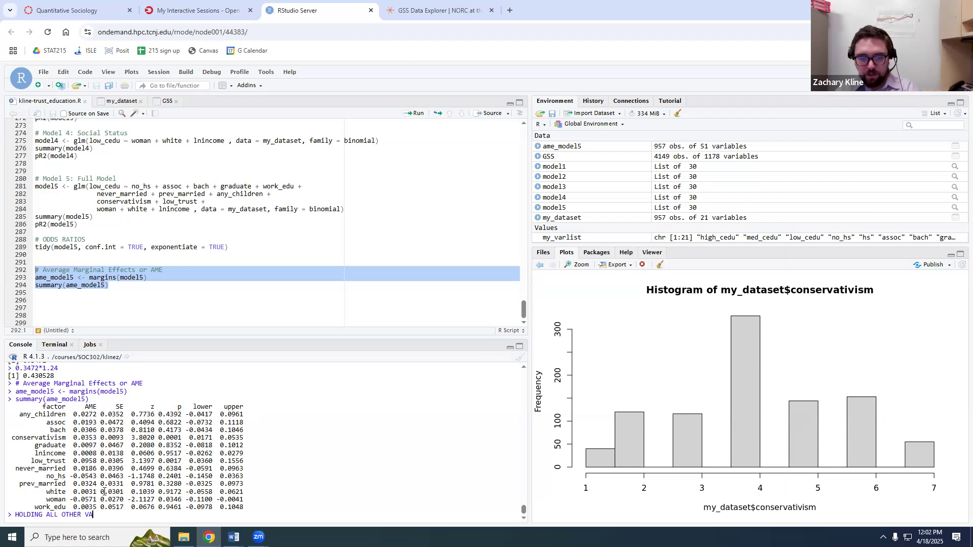
pyautogui.write('RIABLES AT THEIR OBSERVED VALUE')
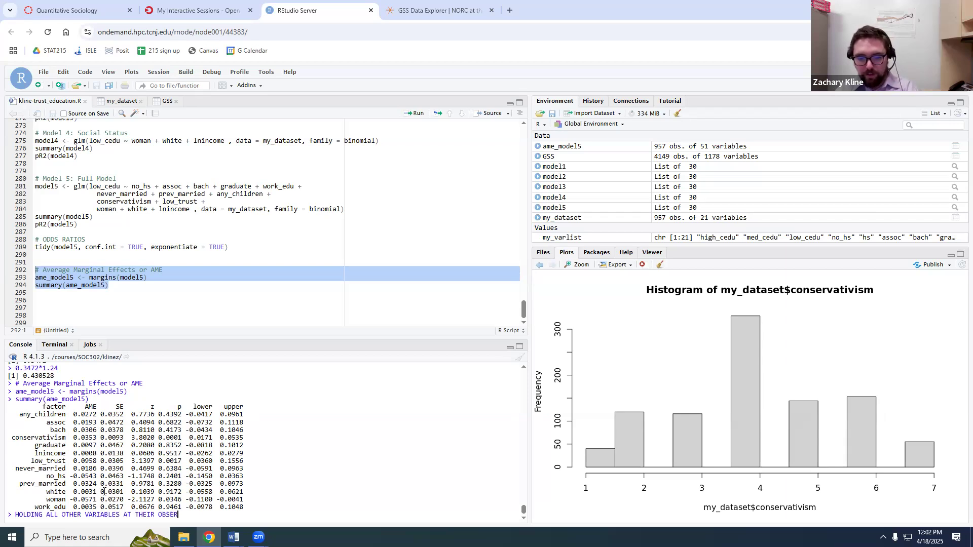
pyautogui.write('*******')
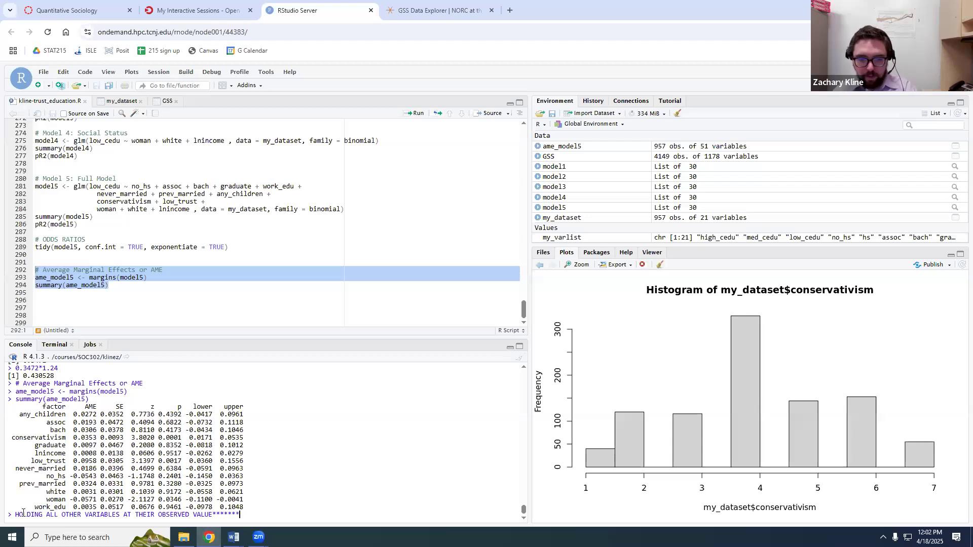
# - Frame the "HOLDING ALL OTHER VARIABLES AT THEIR OBSERVED VALUE" note with asterisks at both ends and submit it in the console
pyautogui.write('*')
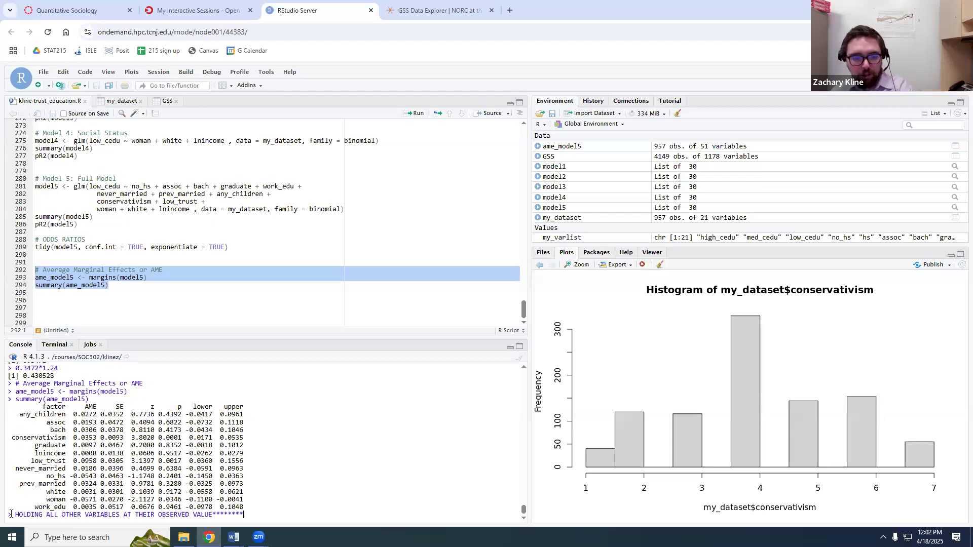
pyautogui.write('*****')
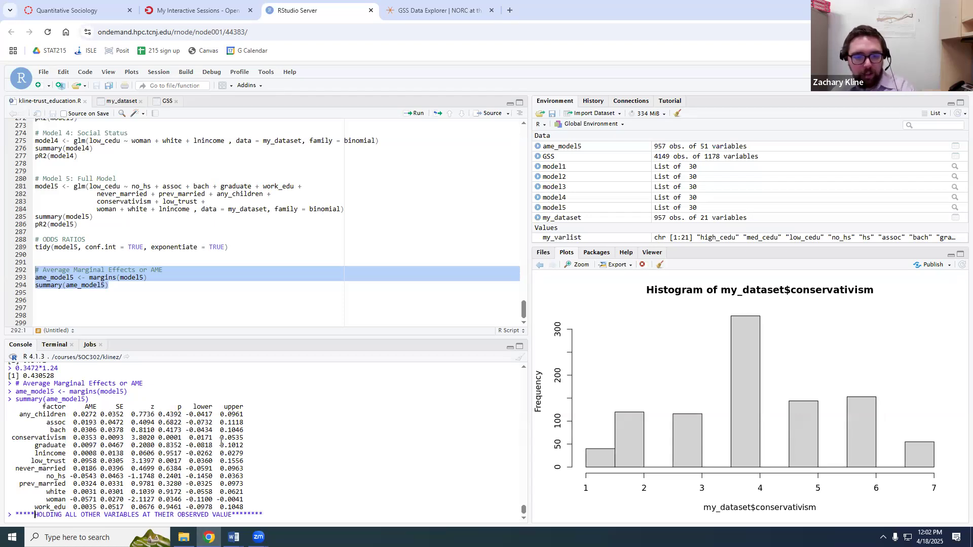
pyautogui.press('Return')
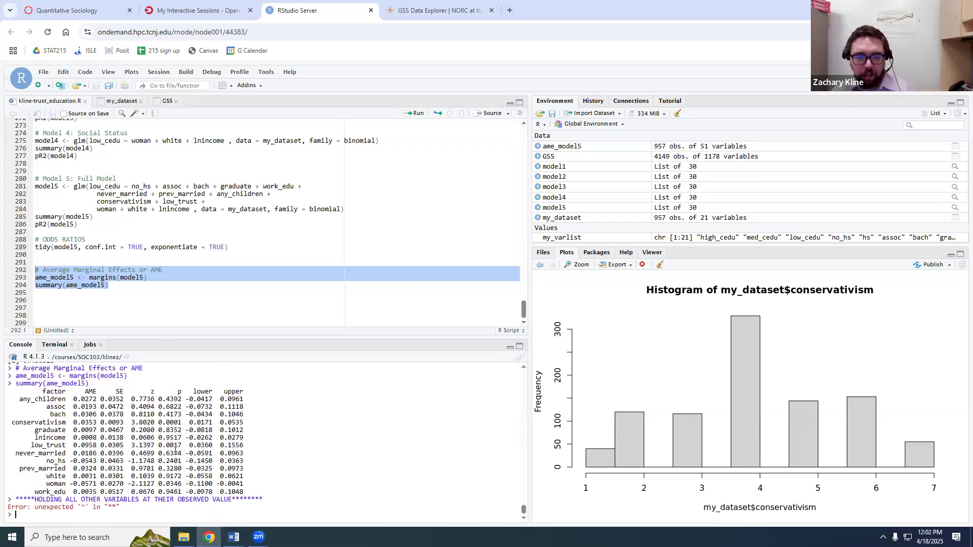
# - Compare the Model 5 code with the Average Marginal Effects code, highlighting each block and the console note about observed values
pyautogui.click(124, 228)
pyautogui.moveTo(80, 224); pyautogui.dragTo(35, 187)
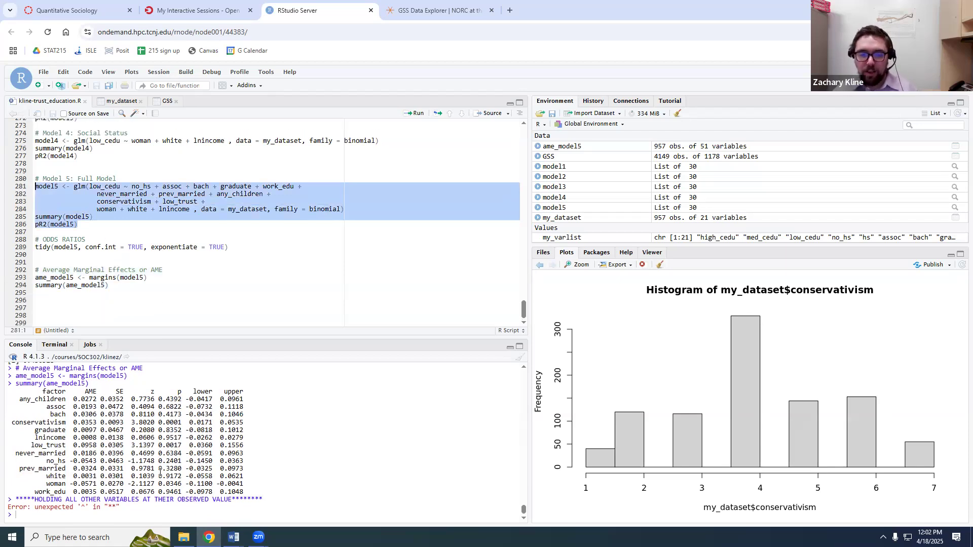
pyautogui.tripleClick(78, 286)
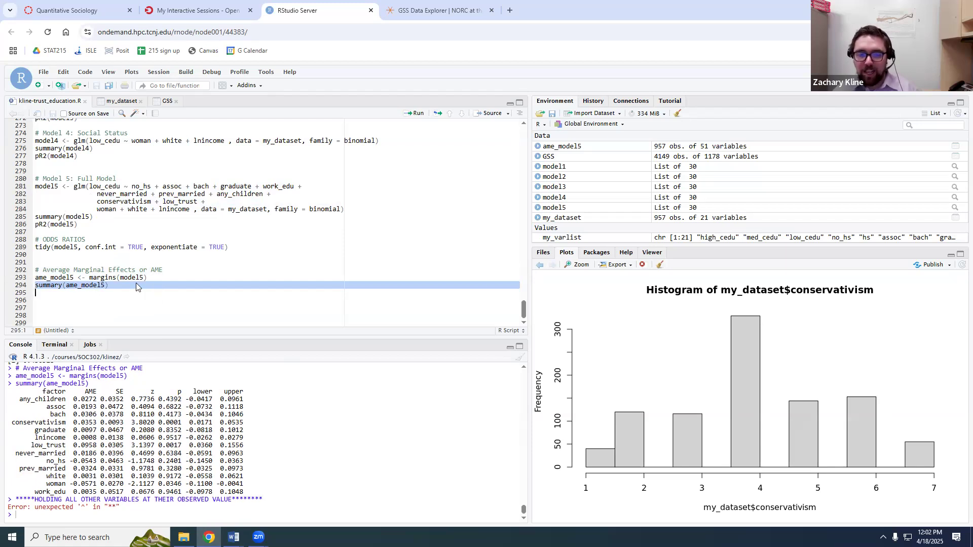
pyautogui.moveTo(23, 216); pyautogui.dragTo(22, 179)
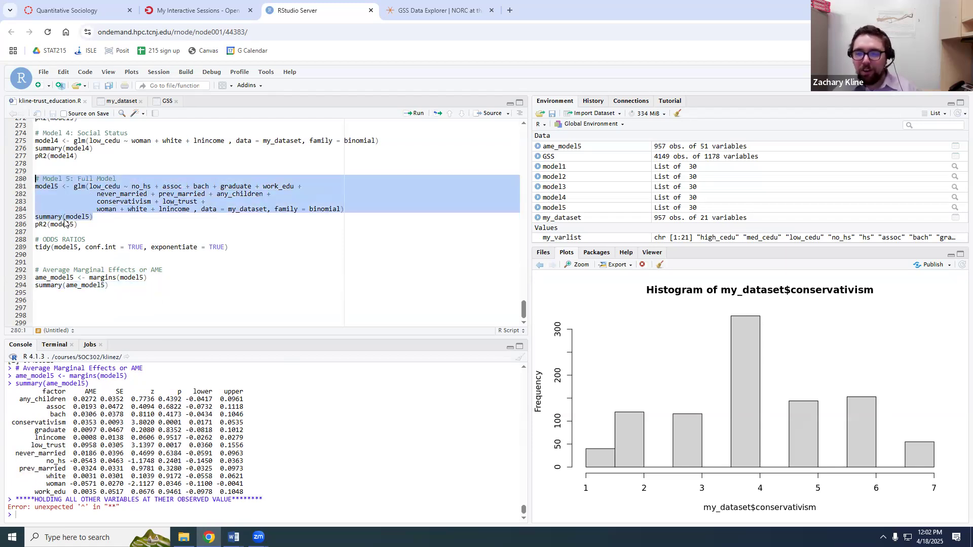
pyautogui.moveTo(22, 293); pyautogui.dragTo(22, 273)
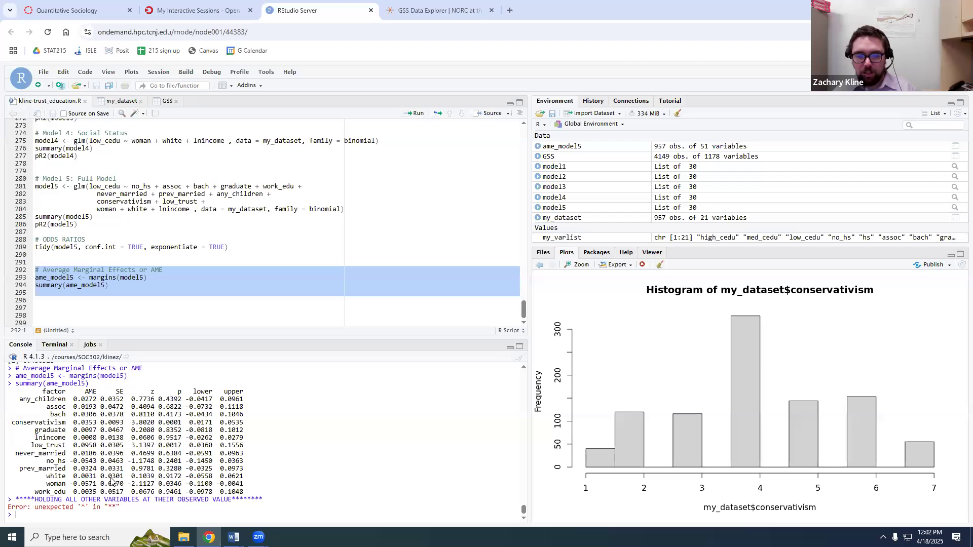
pyautogui.moveTo(221, 499); pyautogui.dragTo(47, 500)
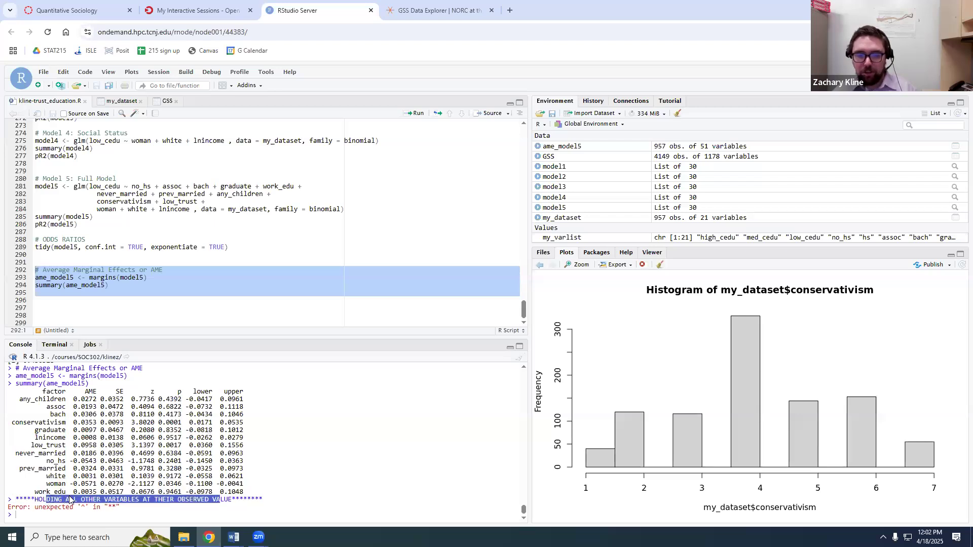
pyautogui.click(62, 217)
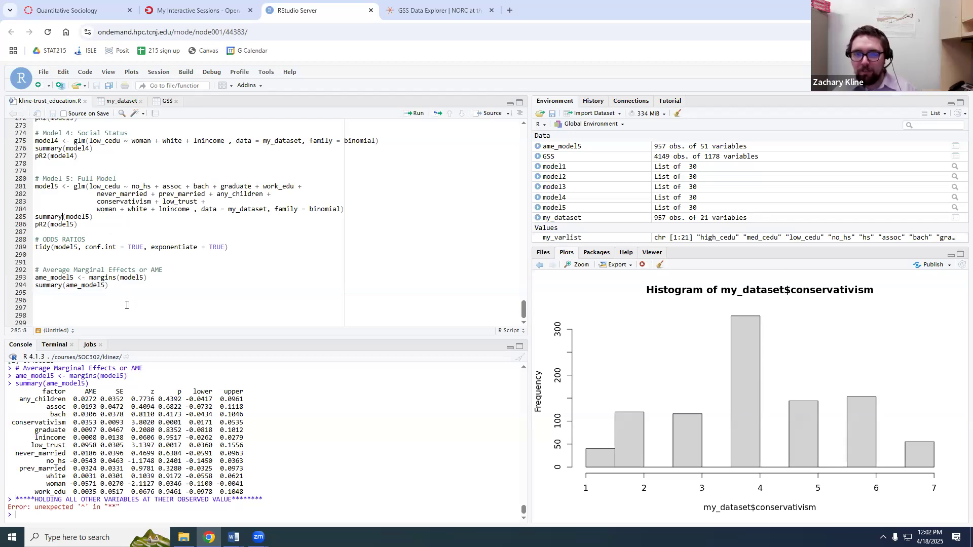
pyautogui.moveTo(126, 305); pyautogui.dragTo(51, 263)
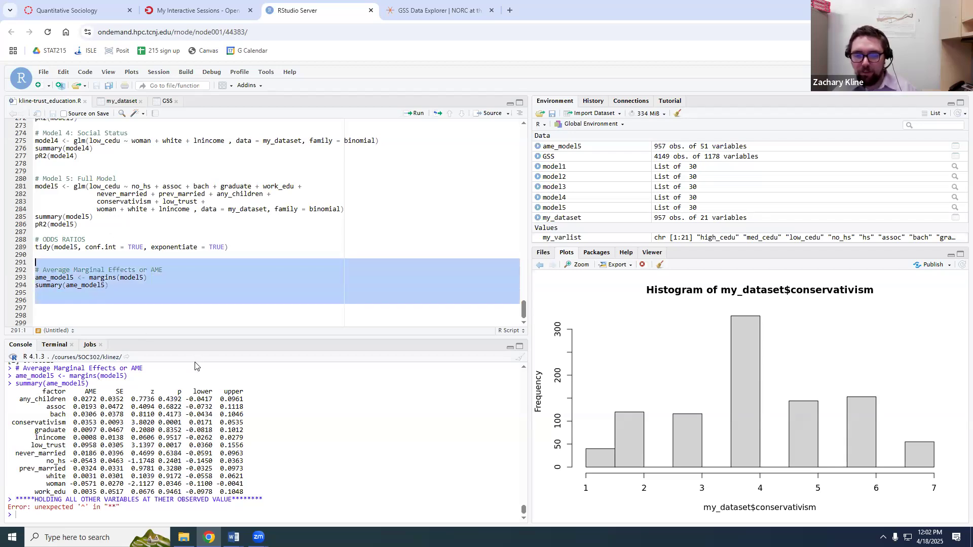
# - Examine the AME values for any_children, bach and low_trust in the average marginal effects table, highlighting each one
pyautogui.doubleClick(87, 400)
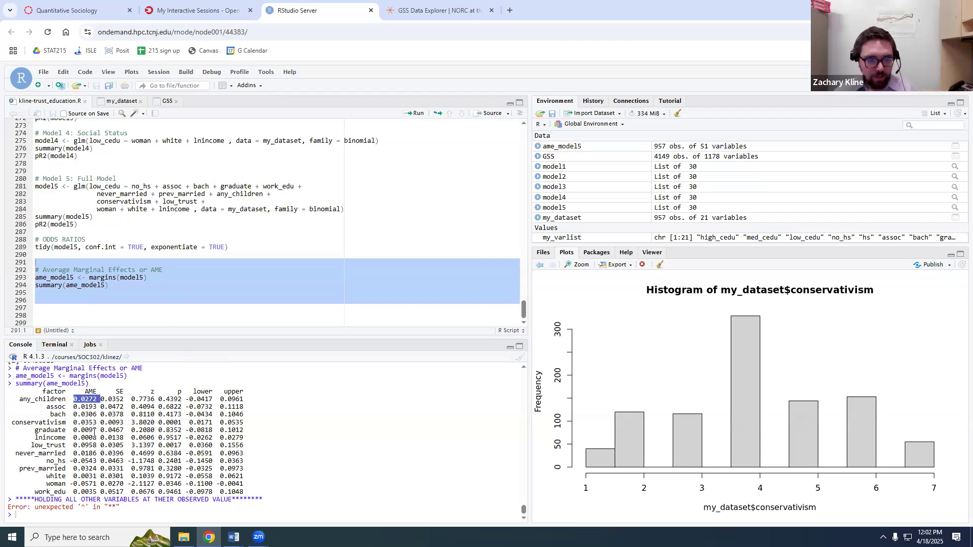
pyautogui.doubleClick(91, 415)
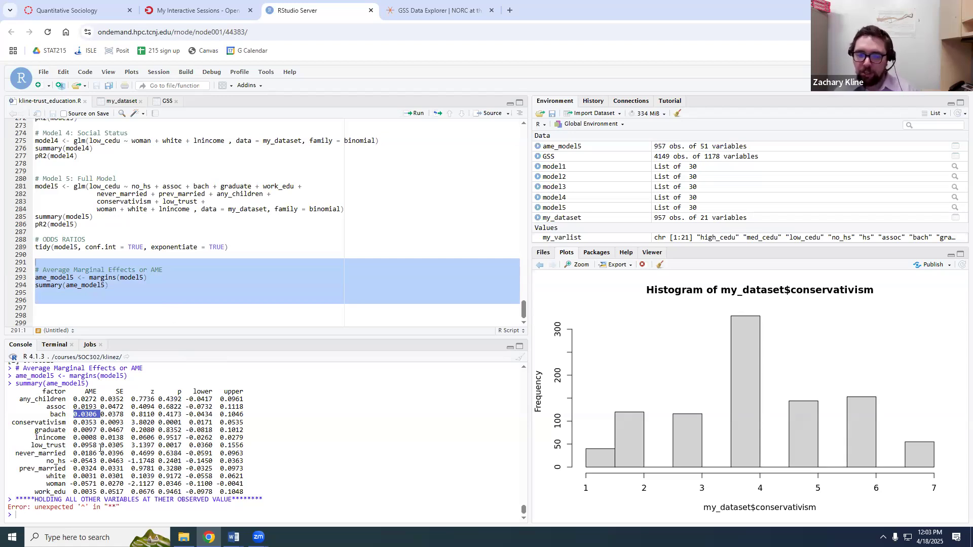
pyautogui.doubleClick(82, 446)
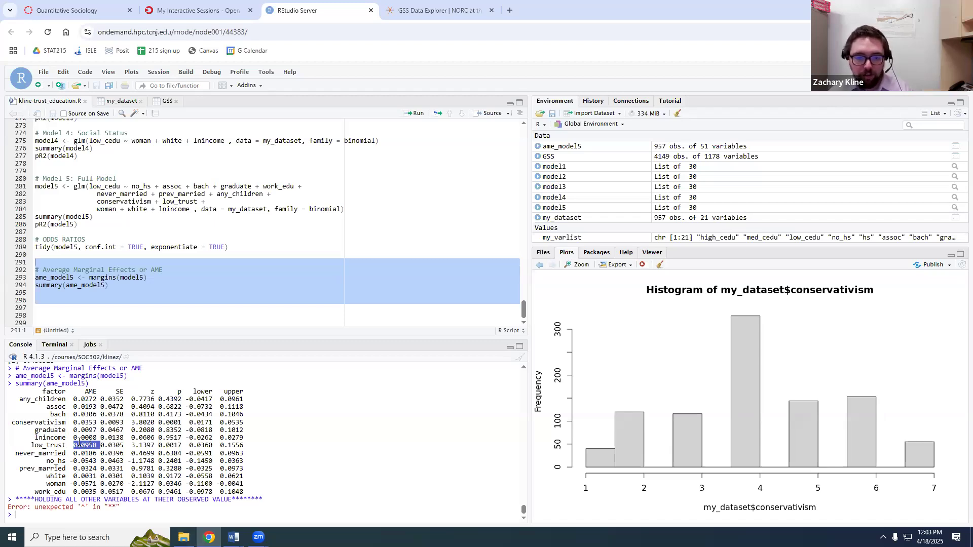
pyautogui.click(60, 511)
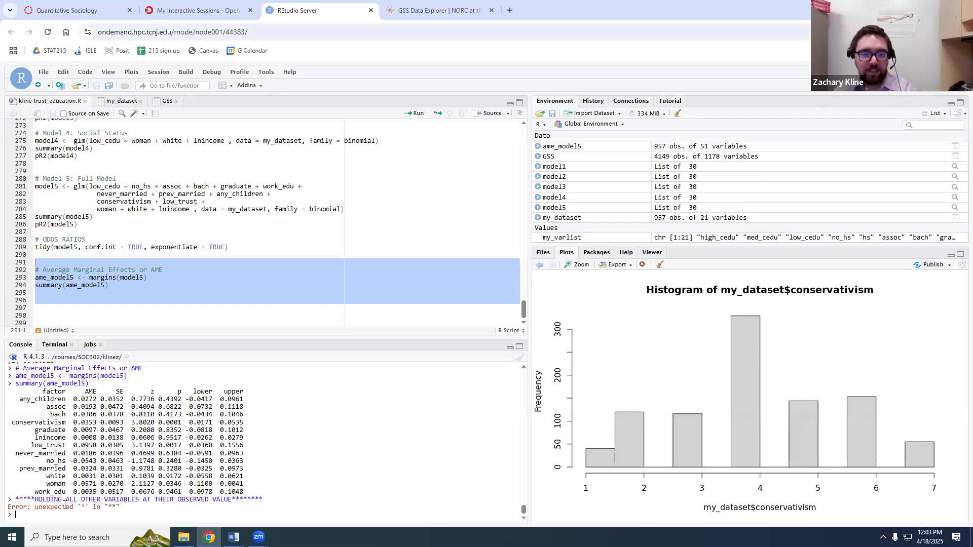
# - Review the earlier baseline odds calculations in the console alongside the average marginal effects table
pyautogui.scroll(1, 81, 453)
pyautogui.scroll(4, 81, 453)
pyautogui.scroll(-2, 109, 481)
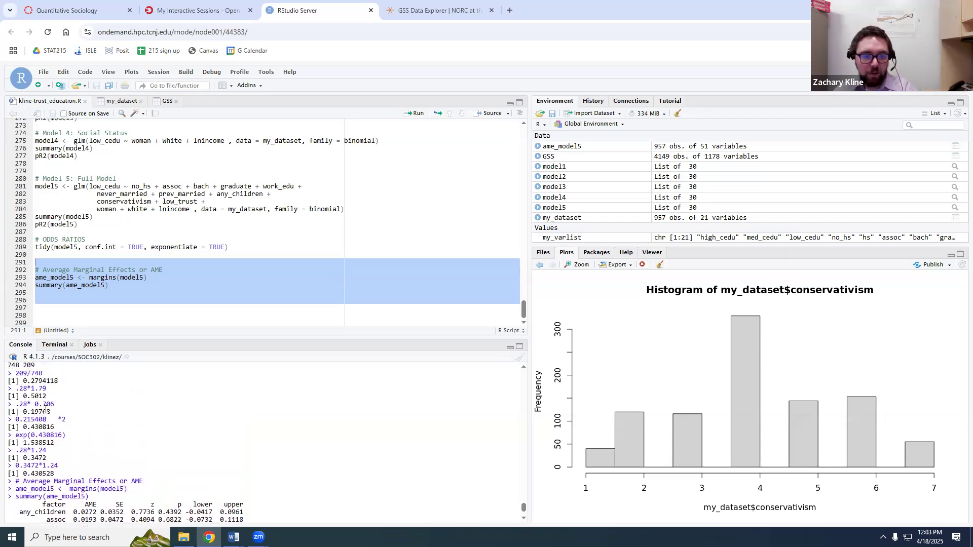
pyautogui.scroll(-3, 109, 481)
pyautogui.moveTo(39, 446); pyautogui.dragTo(96, 443)
pyautogui.click(52, 465)
pyautogui.scroll(6, 52, 465)
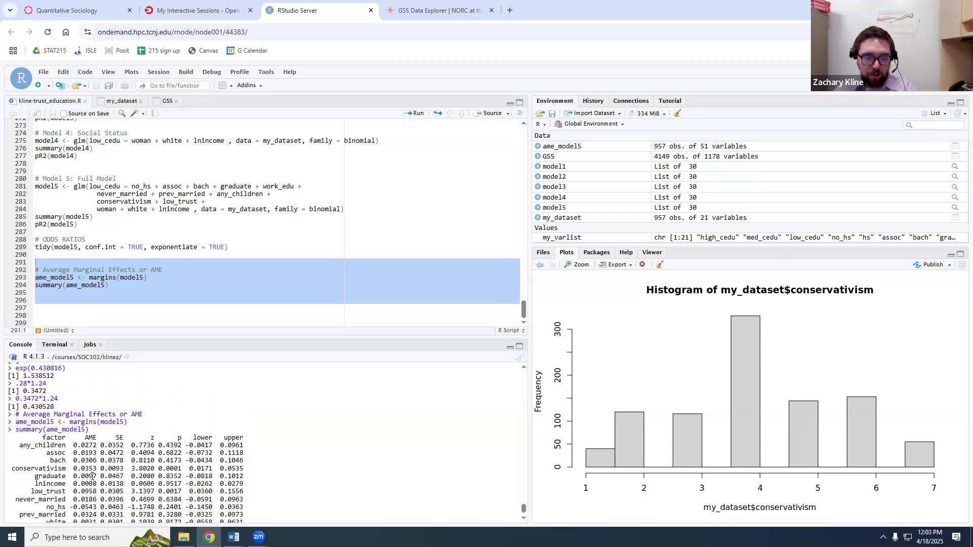
pyautogui.scroll(-1, 67, 441)
pyautogui.scroll(-5, 67, 441)
# - Calculate .28+.1 in the console
pyautogui.write('28+')
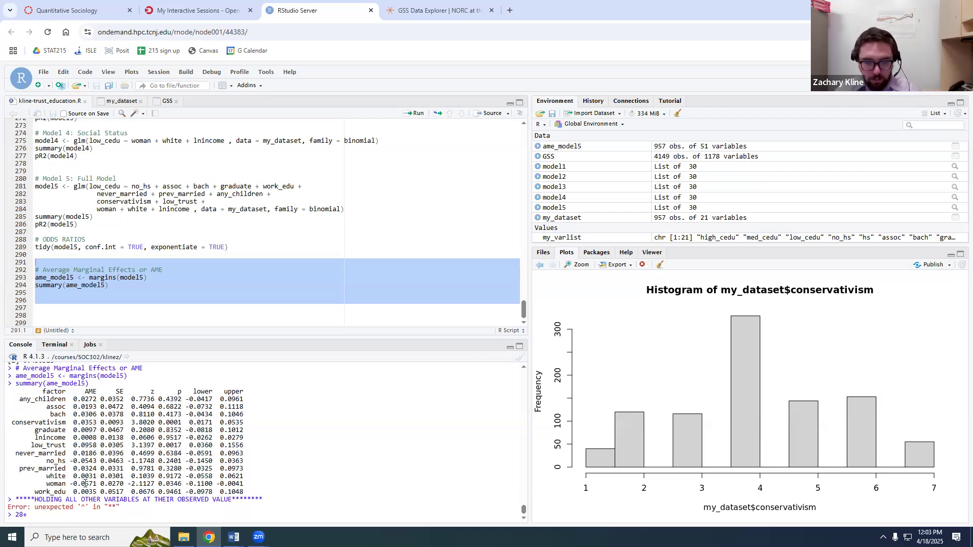
pyautogui.press('BackSpace')
pyautogui.press('BackSpace')
pyautogui.press('BackSpace')
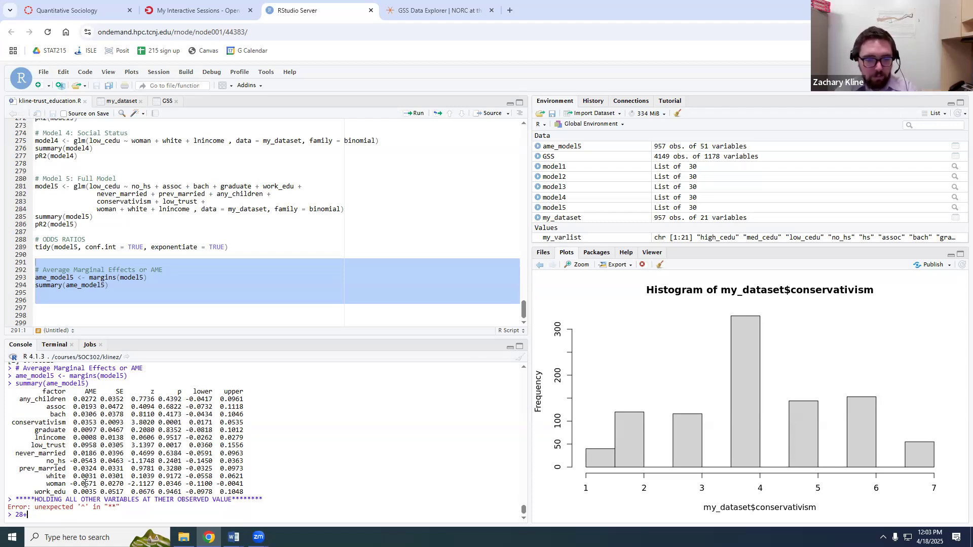
pyautogui.write('.28+.1')
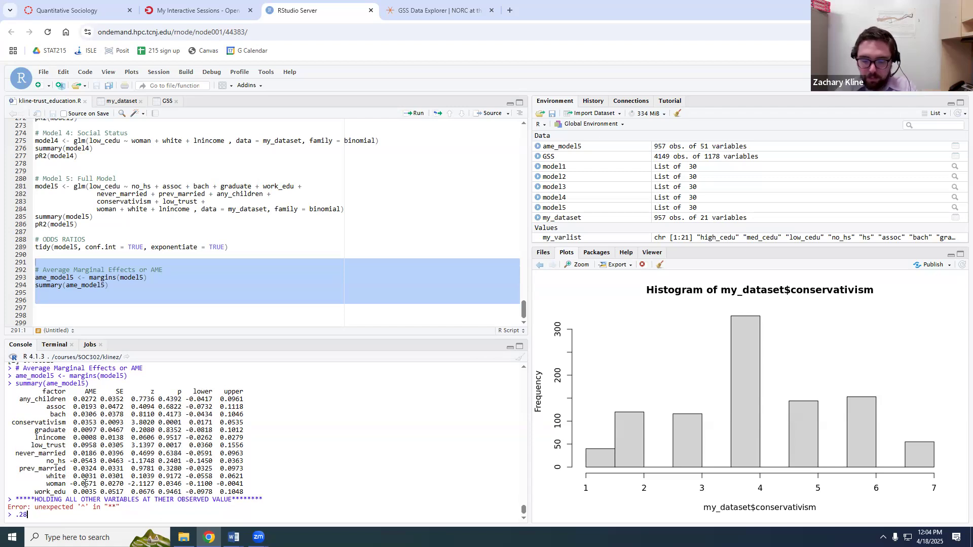
pyautogui.press('Return')
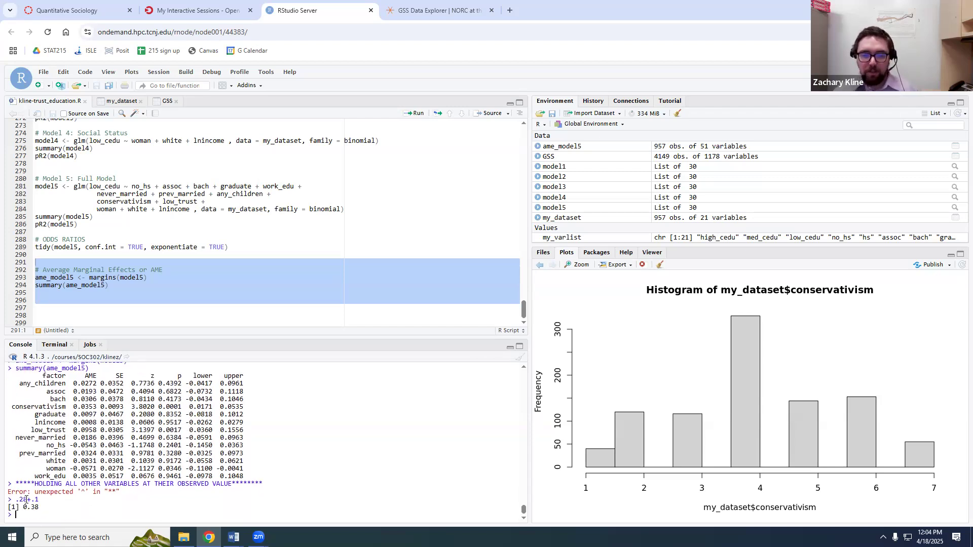
# - Examine the .28+.1 calculation, highlighting the .28 baseline and the expression with its result
pyautogui.moveTo(16, 500); pyautogui.dragTo(26, 500)
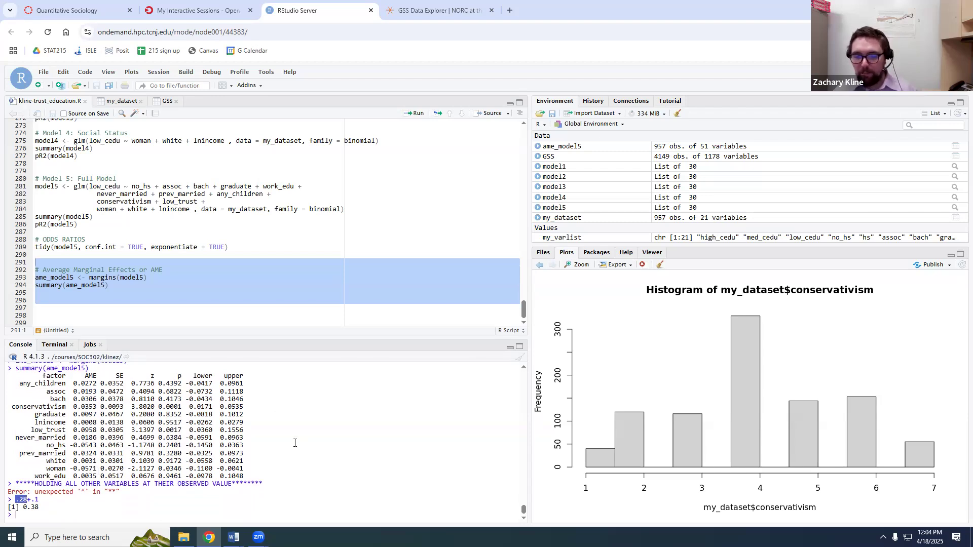
pyautogui.moveTo(75, 507); pyautogui.dragTo(18, 499)
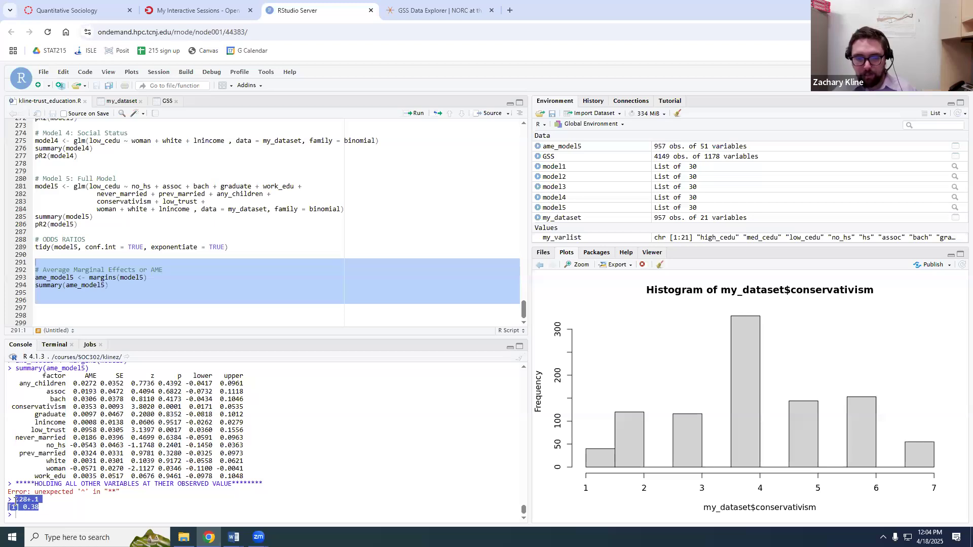
pyautogui.doubleClick(22, 499)
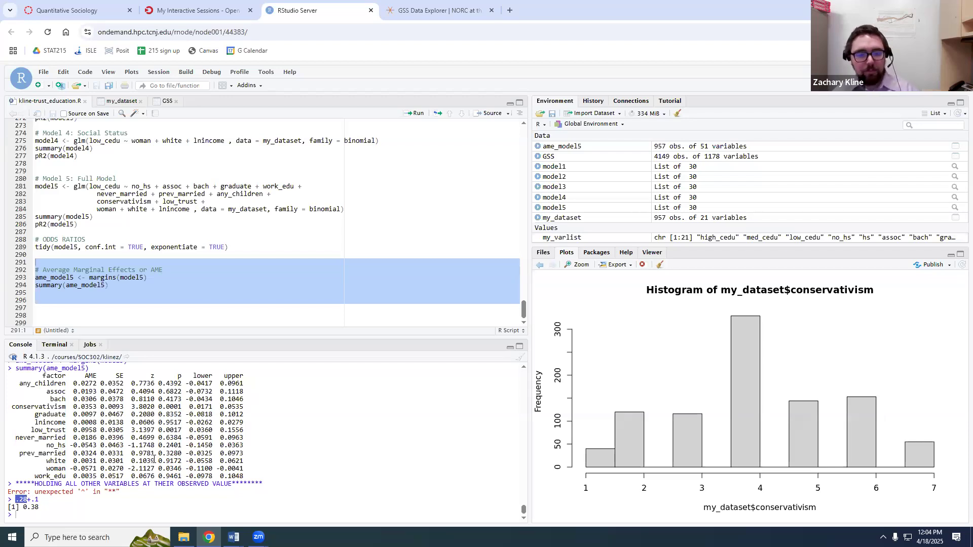
pyautogui.moveTo(37, 499); pyautogui.dragTo(7, 502)
pyautogui.click(85, 457)
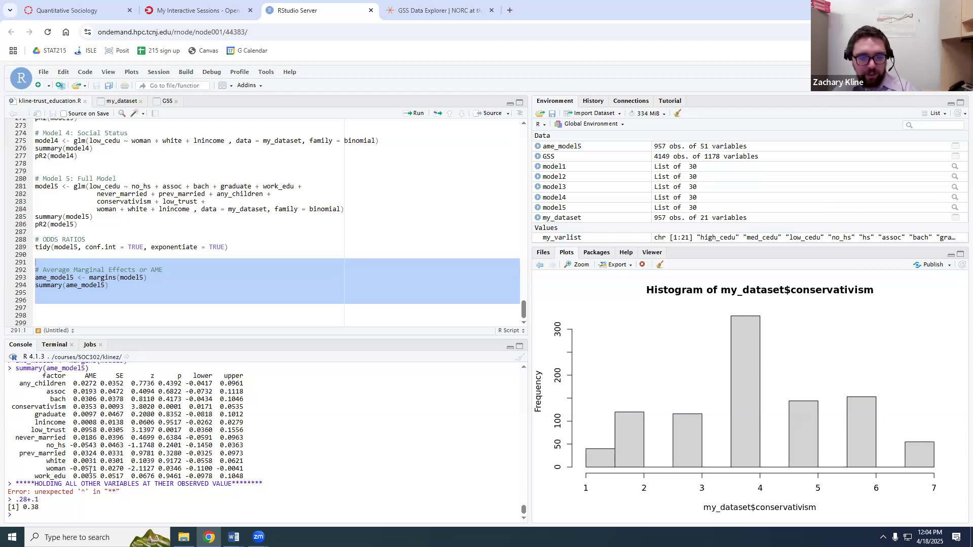
# - Locate and highlight the woman row in the odds ratios table and in the average marginal effects table
pyautogui.scroll(2, 88, 471)
pyautogui.scroll(6, 89, 471)
pyautogui.moveTo(27, 479); pyautogui.dragTo(289, 480)
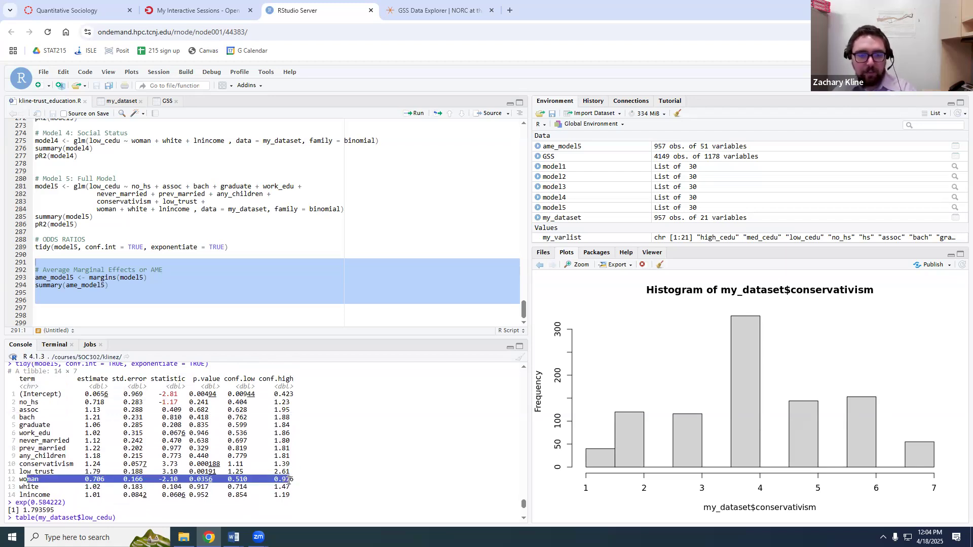
pyautogui.scroll(-2, 287, 481)
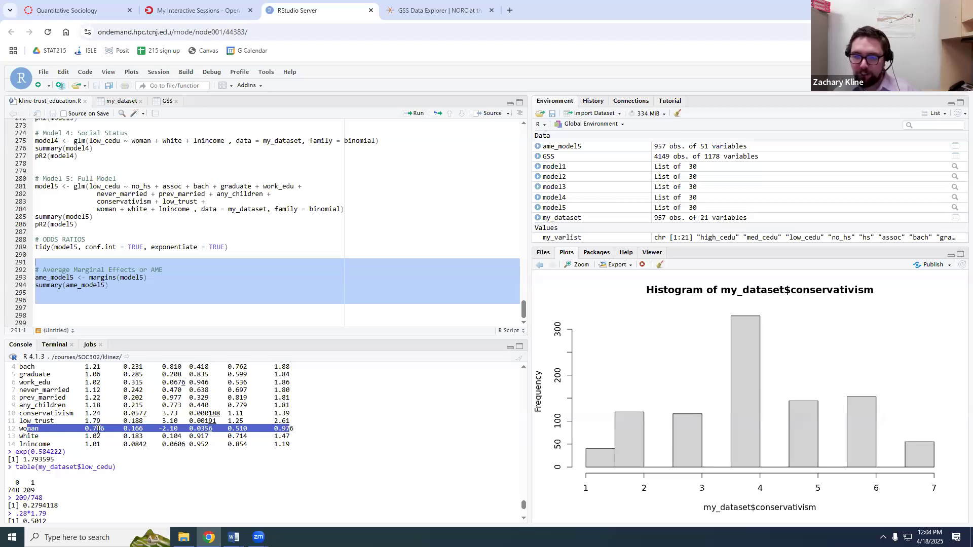
pyautogui.hotkey('ctrl', 'Return')
pyautogui.moveTo(54, 469); pyautogui.dragTo(239, 469)
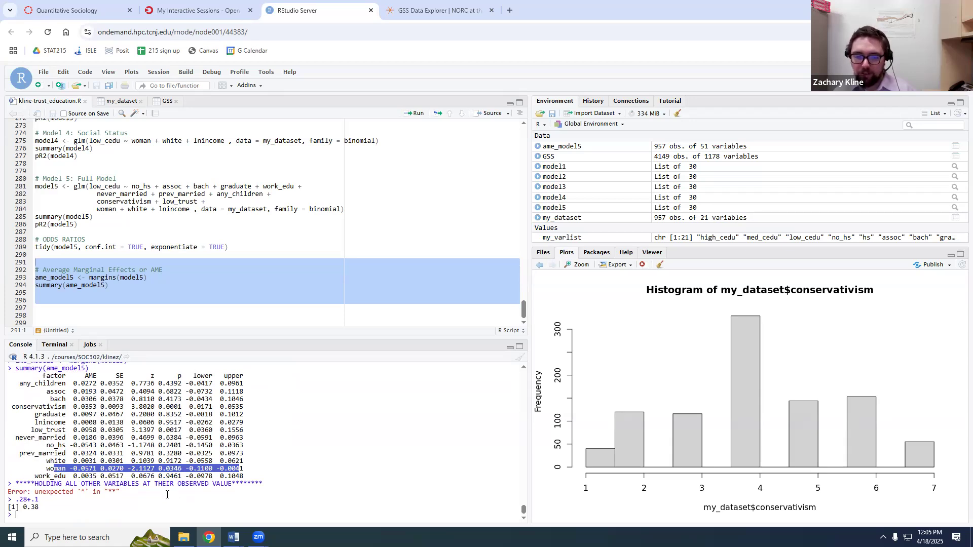
# - Compare woman's odds ratio estimate with its AME value, highlighting each number in its own table
pyautogui.scroll(5, 159, 485)
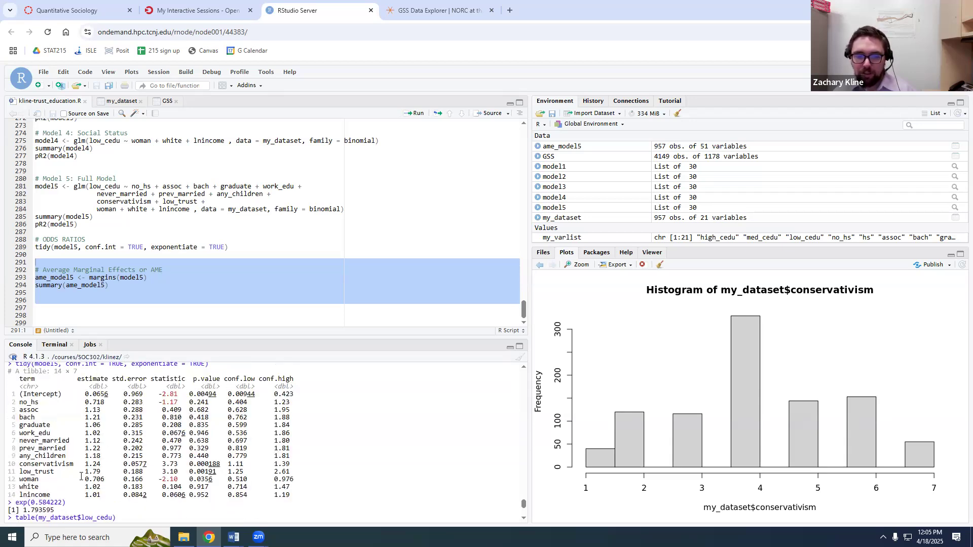
pyautogui.hotkey('ctrl', 'Return')
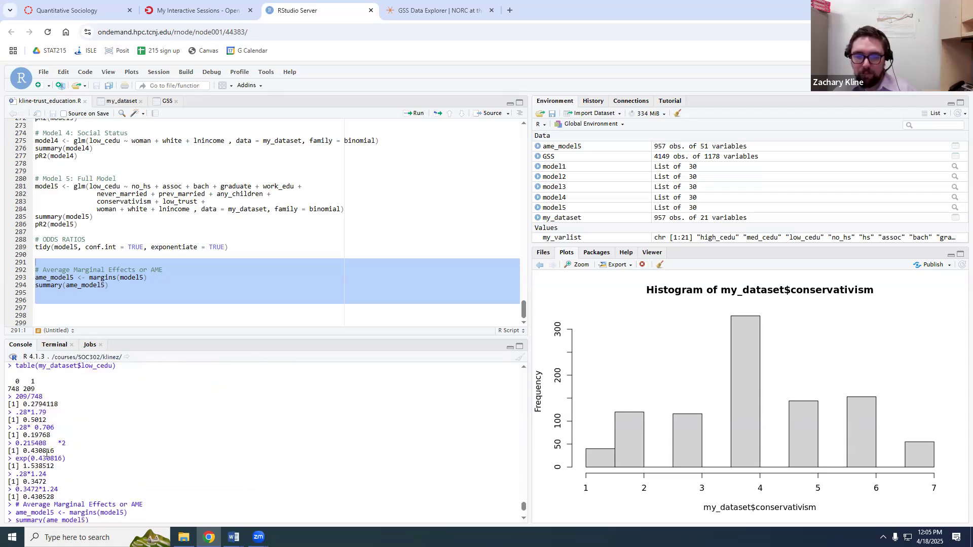
pyautogui.scroll(5, 193, 481)
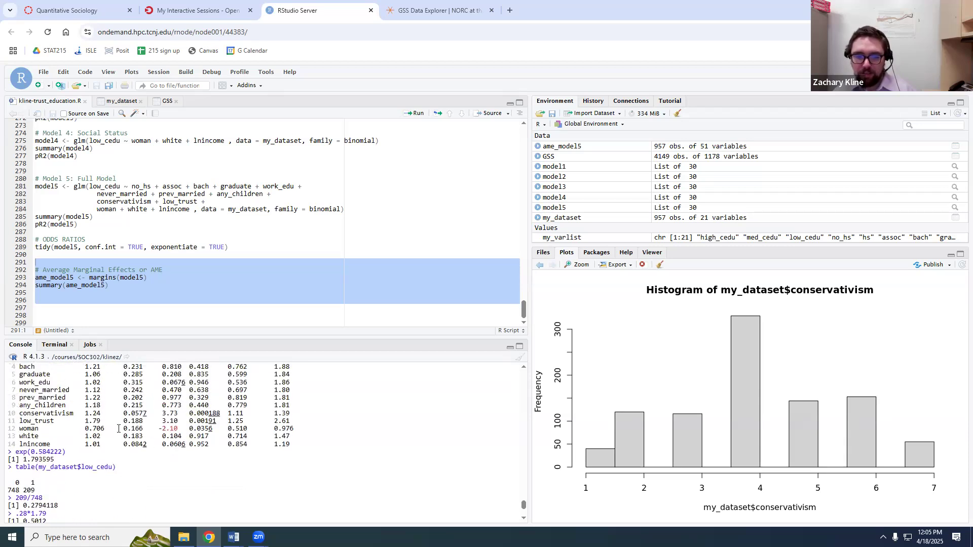
pyautogui.scroll(-1, 150, 456)
pyautogui.scroll(-3, 150, 456)
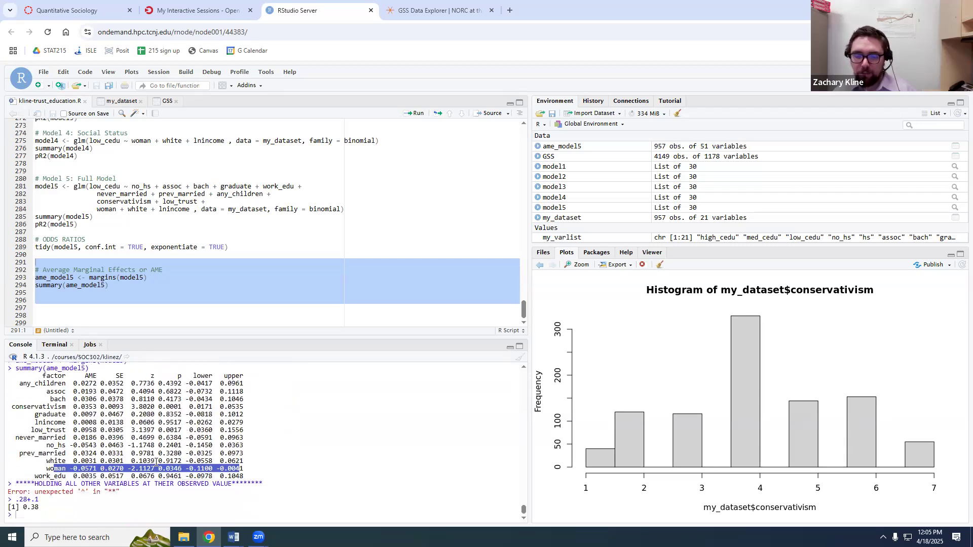
pyautogui.scroll(5, 108, 484)
pyautogui.doubleClick(100, 478)
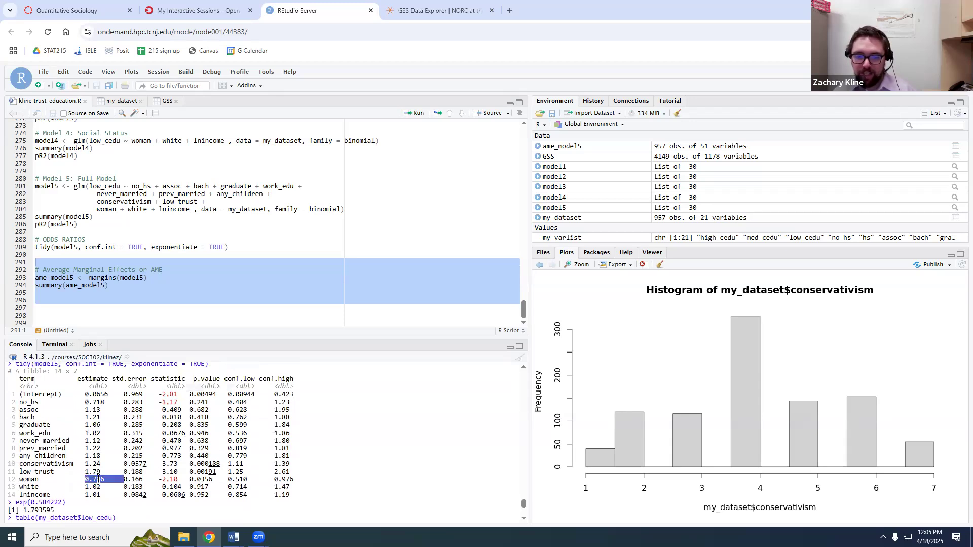
pyautogui.scroll(-5, 105, 487)
pyautogui.doubleClick(81, 469)
pyautogui.click(450, 446)
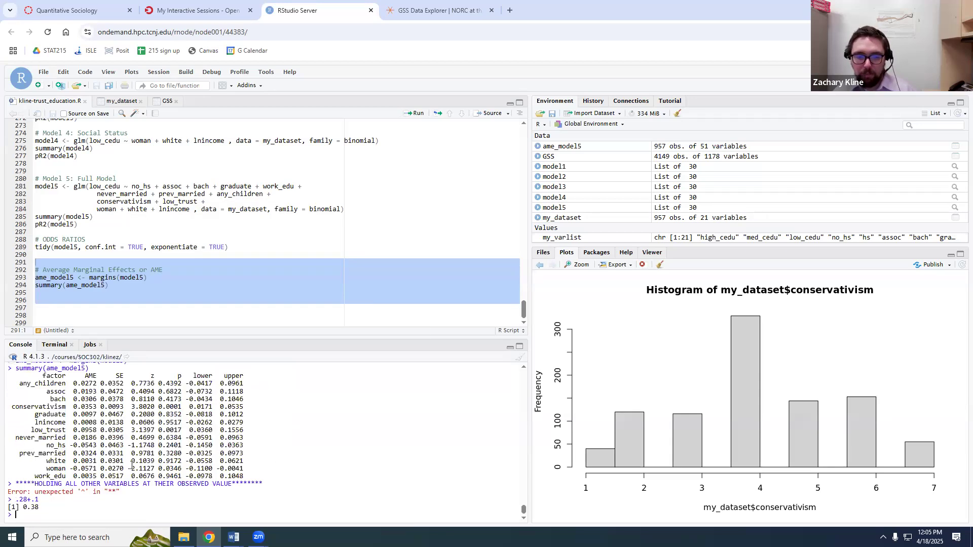
pyautogui.moveTo(70, 468); pyautogui.dragTo(97, 469)
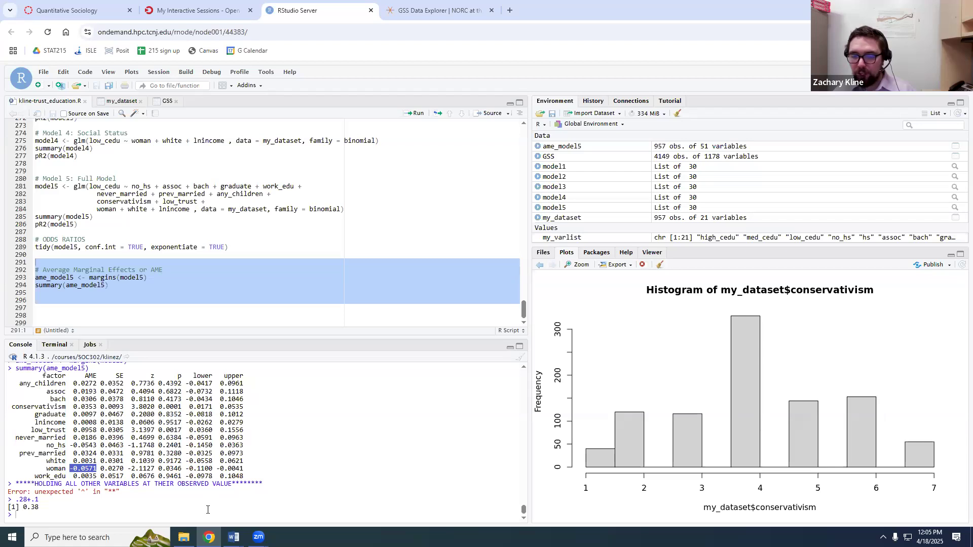
pyautogui.click(89, 511)
pyautogui.scroll(3, 76, 481)
pyautogui.scroll(-3, 71, 466)
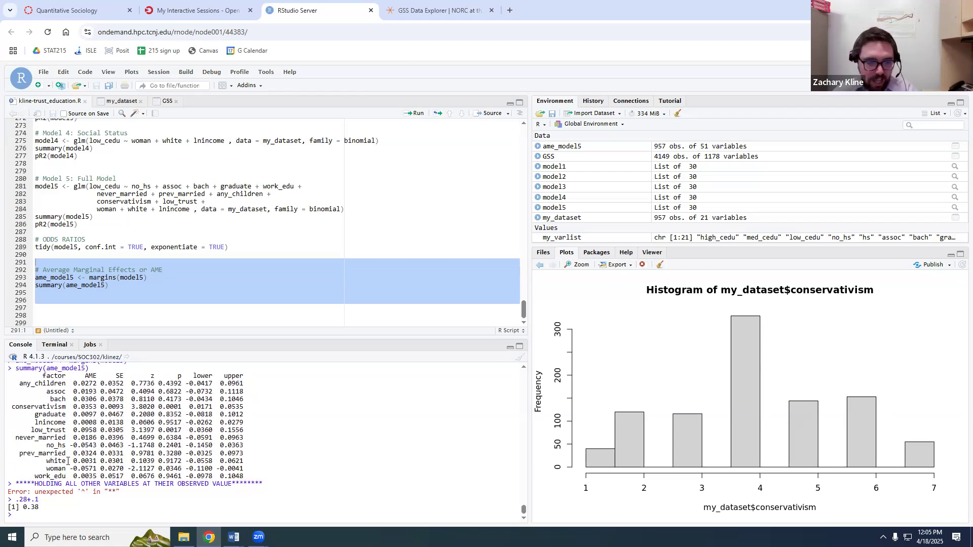
# - Look up woman's estimate in the odds ratios table and calculate .28*.7 in the console
pyautogui.scroll(10, 76, 467)
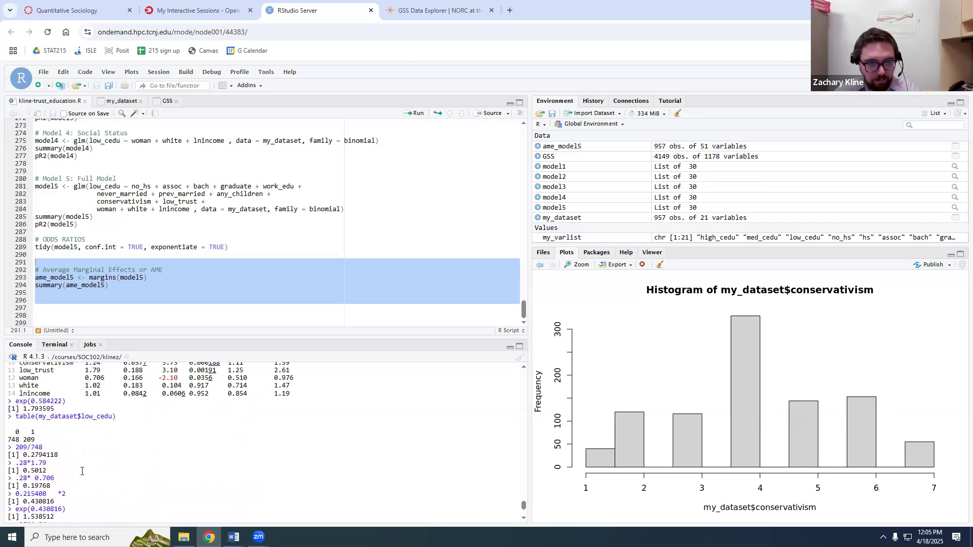
pyautogui.scroll(3, 89, 457)
pyautogui.moveTo(107, 430); pyautogui.dragTo(85, 430)
pyautogui.scroll(-10, 76, 446)
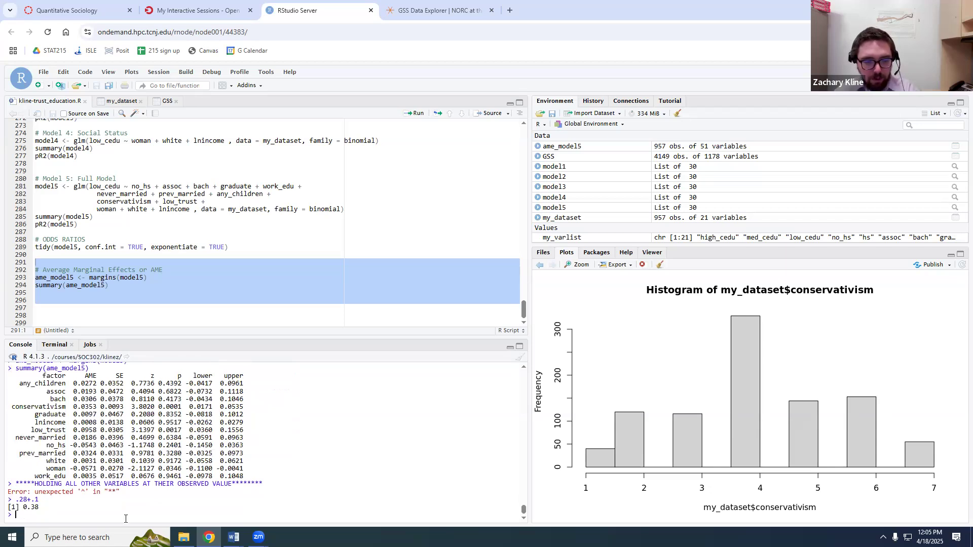
pyautogui.write('8')
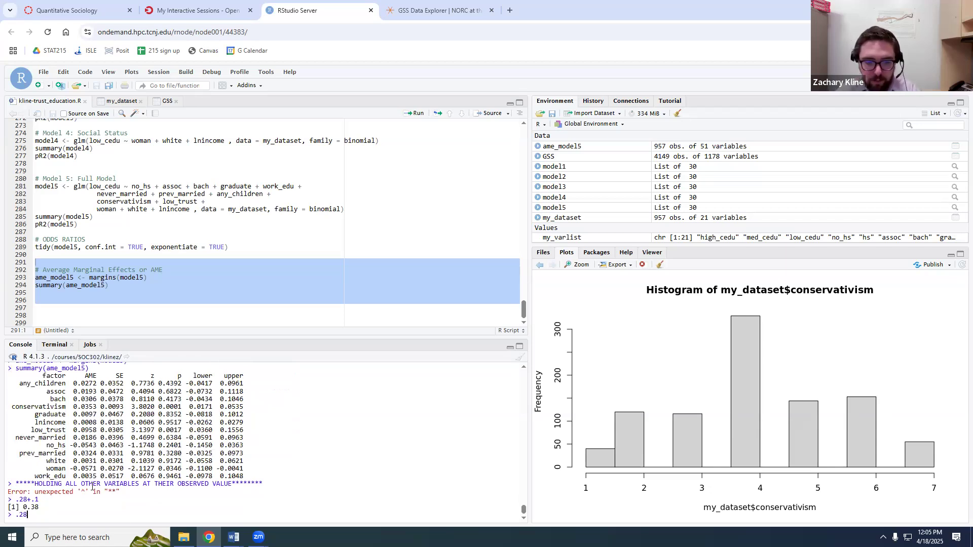
pyautogui.write('*.7')
pyautogui.press('Return')
# - Highlight the .28*.7 expression and its result, and compare them with woman's AME value and the odds ratios table
pyautogui.moveTo(43, 508); pyautogui.dragTo(23, 508)
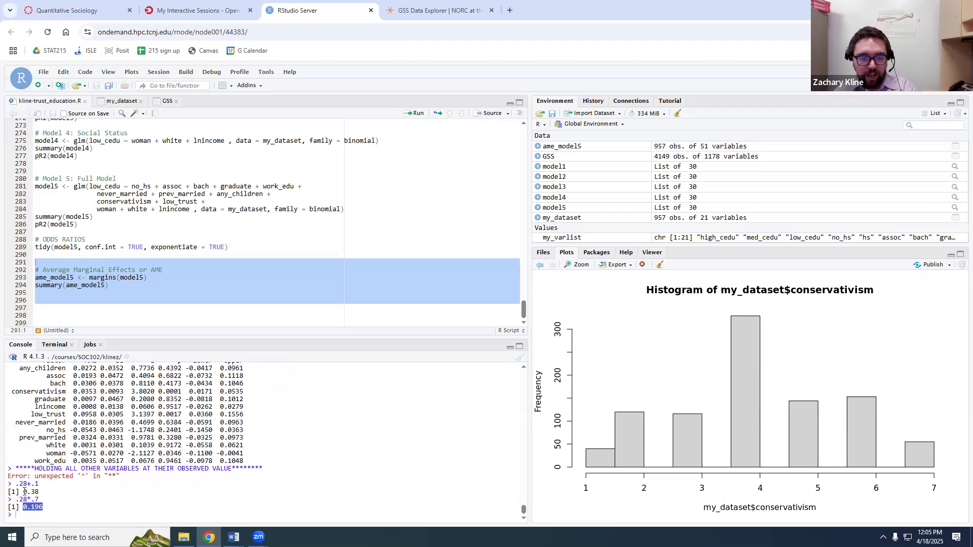
pyautogui.moveTo(35, 502); pyautogui.dragTo(20, 501)
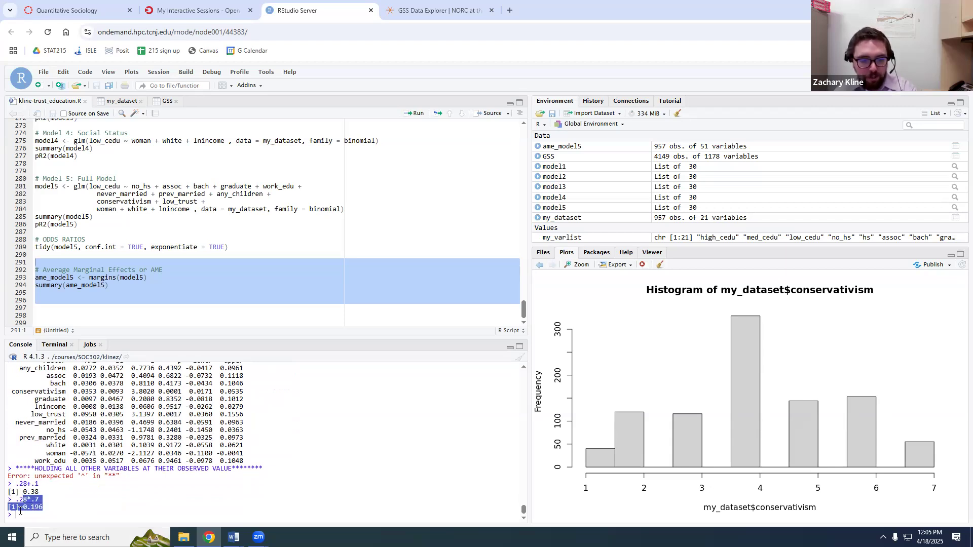
pyautogui.moveTo(74, 454); pyautogui.dragTo(94, 453)
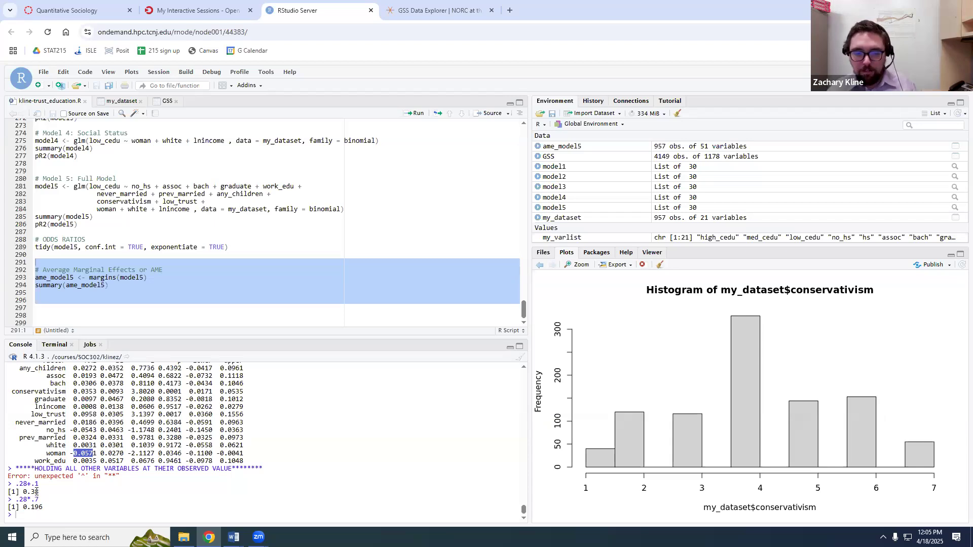
pyautogui.scroll(7, 40, 491)
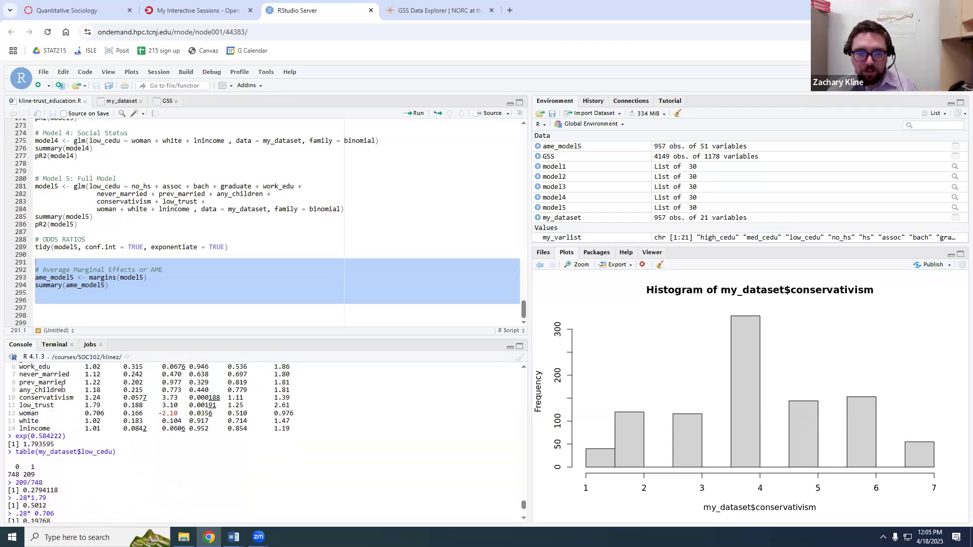
pyautogui.scroll(-7, 104, 452)
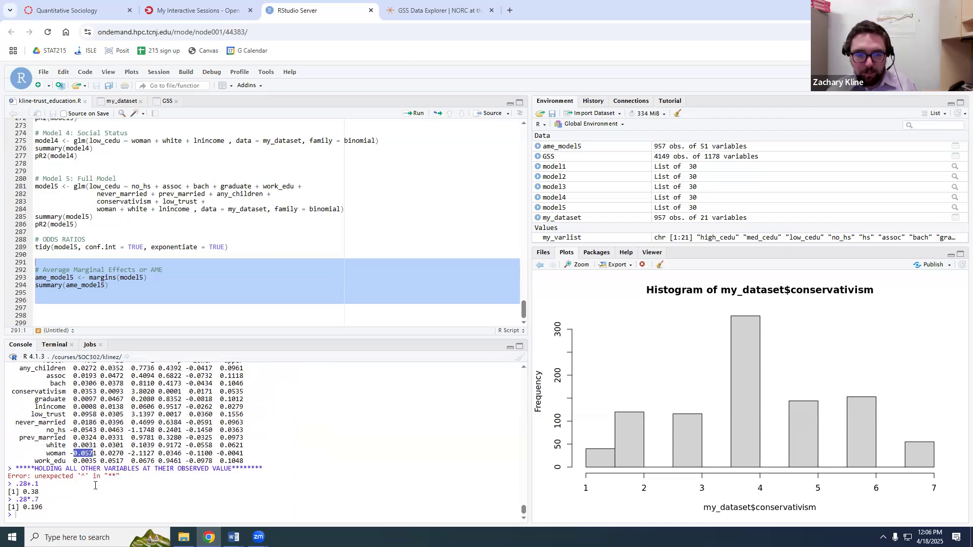
pyautogui.scroll(1, 157, 456)
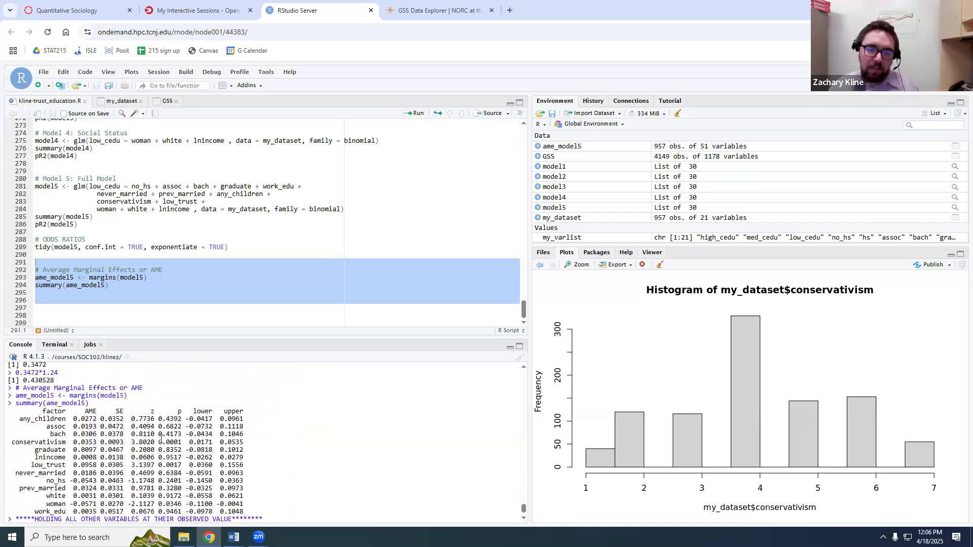
pyautogui.scroll(-1, 162, 441)
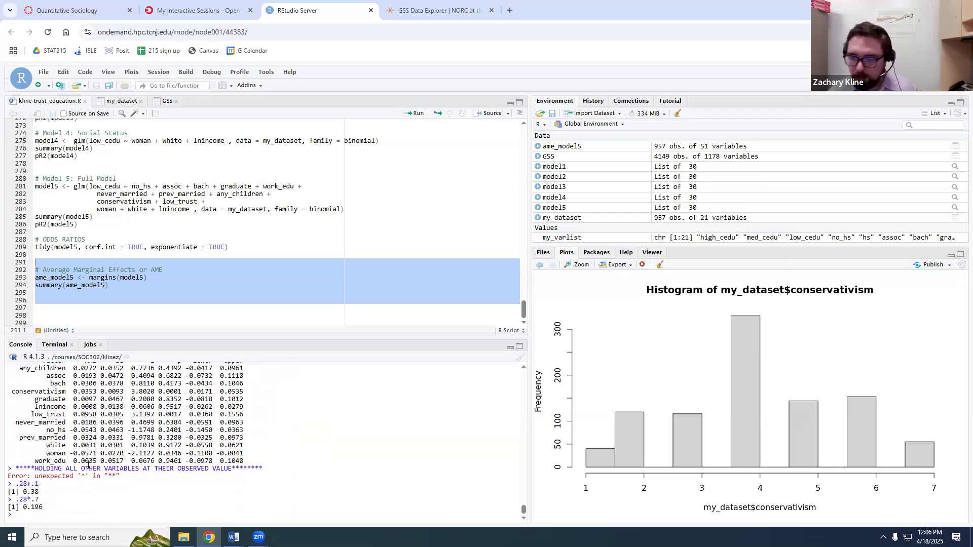
# - Review the regression script by highlighting the Models 1 to 4 code, the Model 5 code, and the odds ratios and average marginal effects code
pyautogui.moveTo(117, 293); pyautogui.dragTo(17, 240)
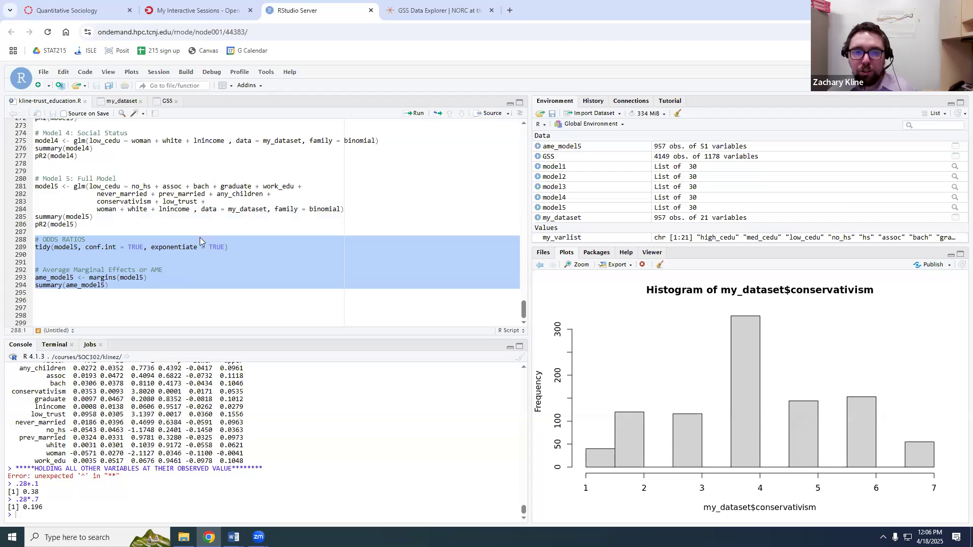
pyautogui.scroll(5, 202, 238)
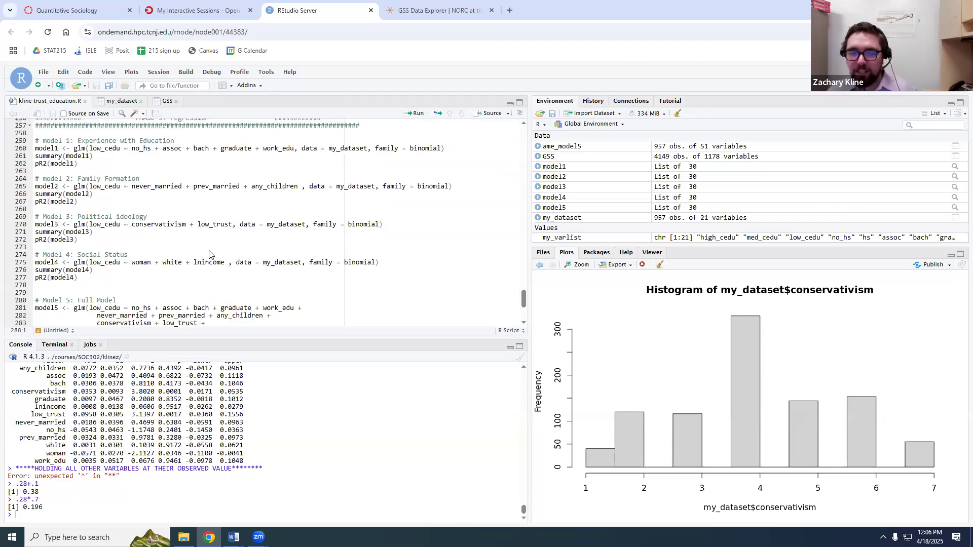
pyautogui.moveTo(128, 287); pyautogui.dragTo(33, 148)
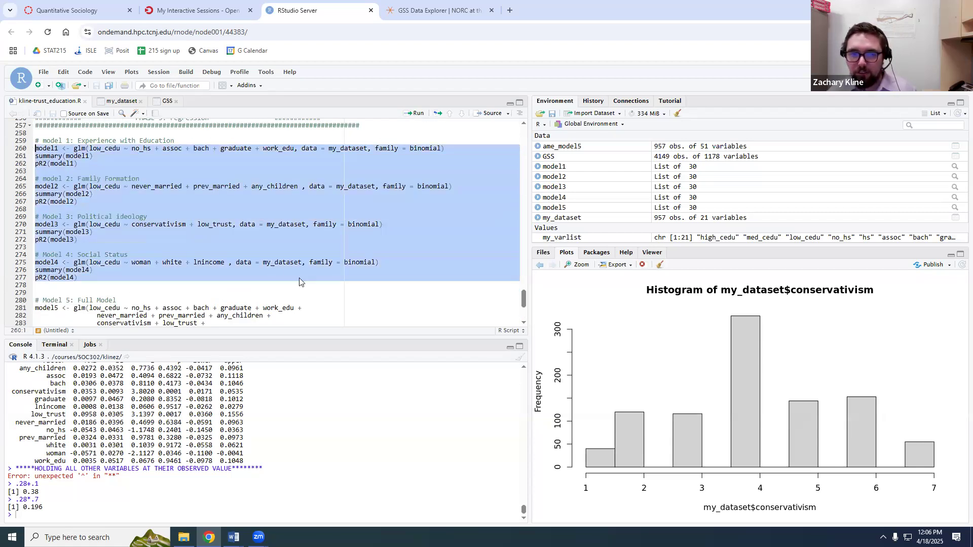
pyautogui.scroll(-4, 304, 284)
pyautogui.moveTo(196, 315); pyautogui.dragTo(34, 208)
pyautogui.scroll(-1, 188, 283)
pyautogui.moveTo(188, 284); pyautogui.dragTo(29, 237)
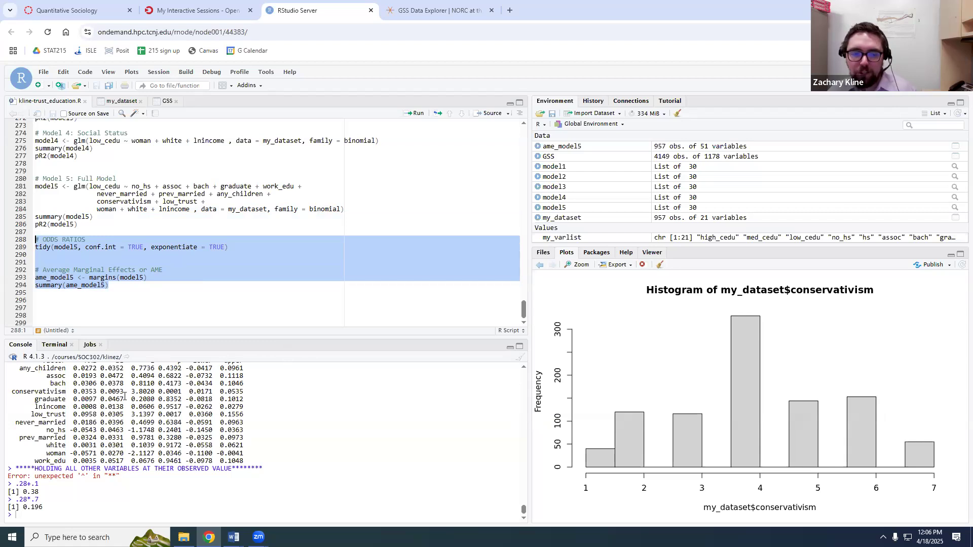
pyautogui.scroll(3, 125, 397)
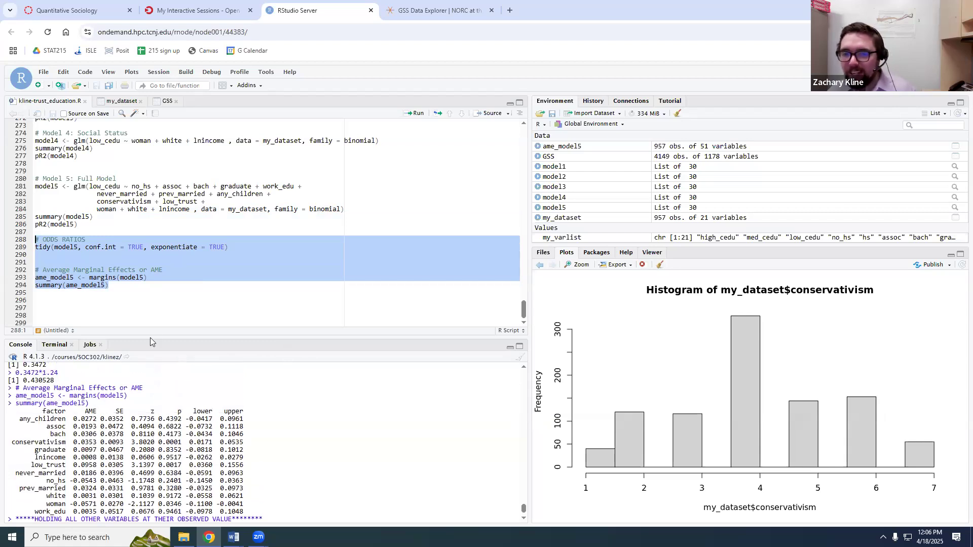